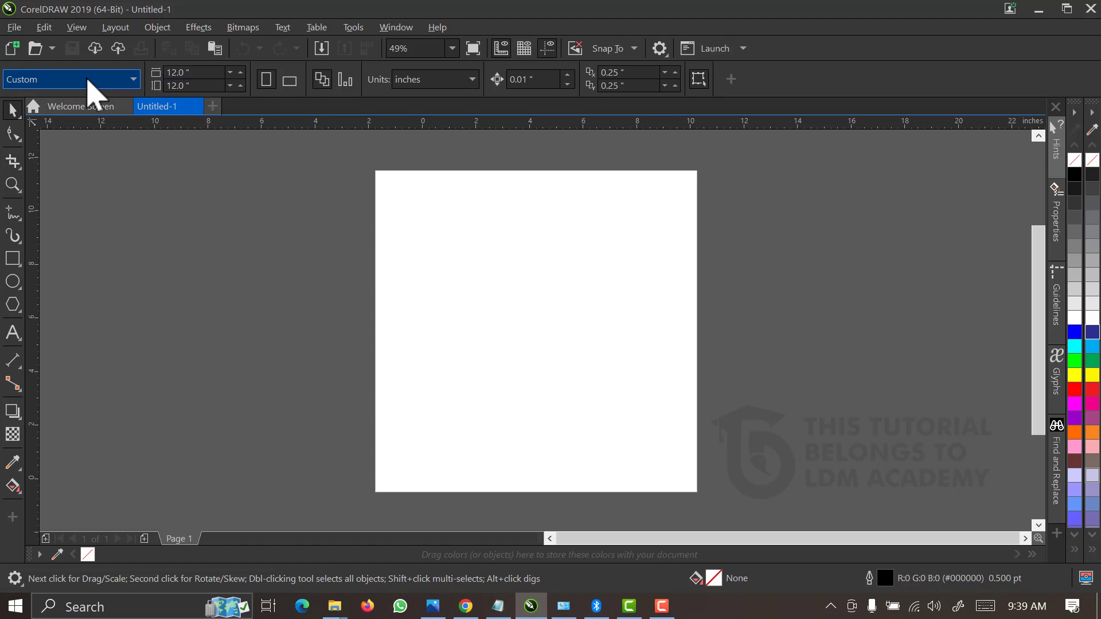
click(93, 86)
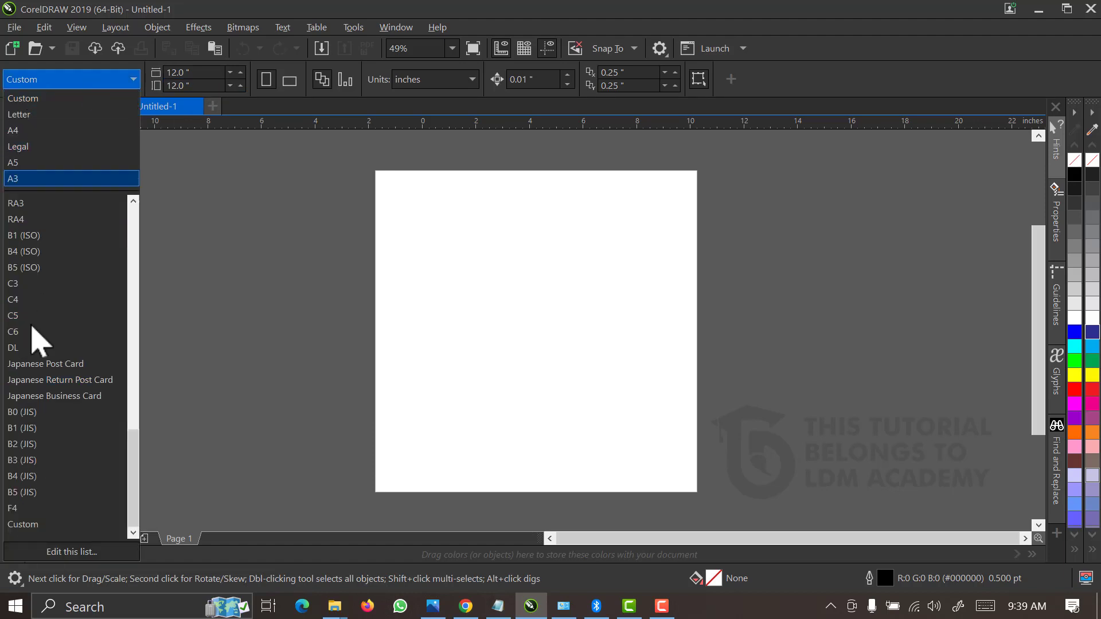
click(235, 207)
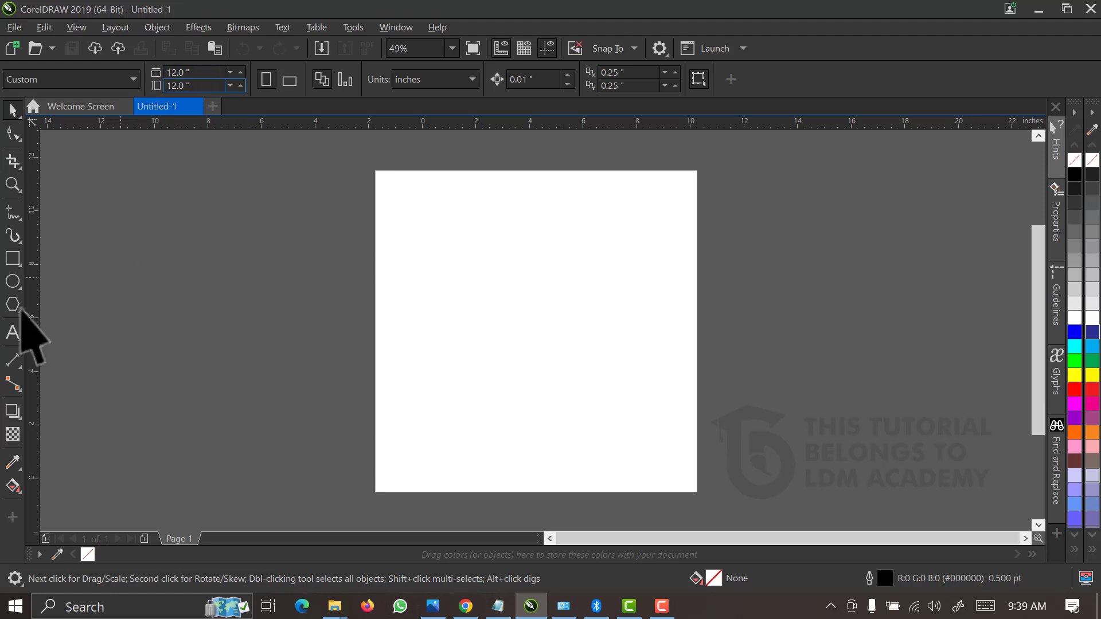
Create a 12 × 12 inch page-frame rectangle covering the whole page and deselect it
double_click(14, 259)
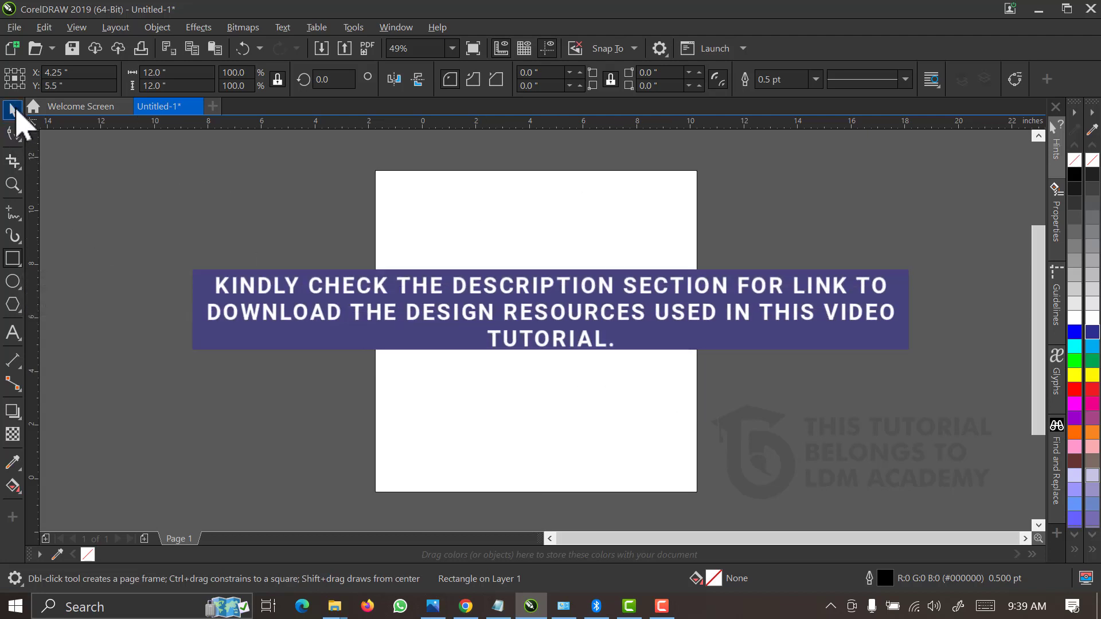
click(241, 326)
key(space)
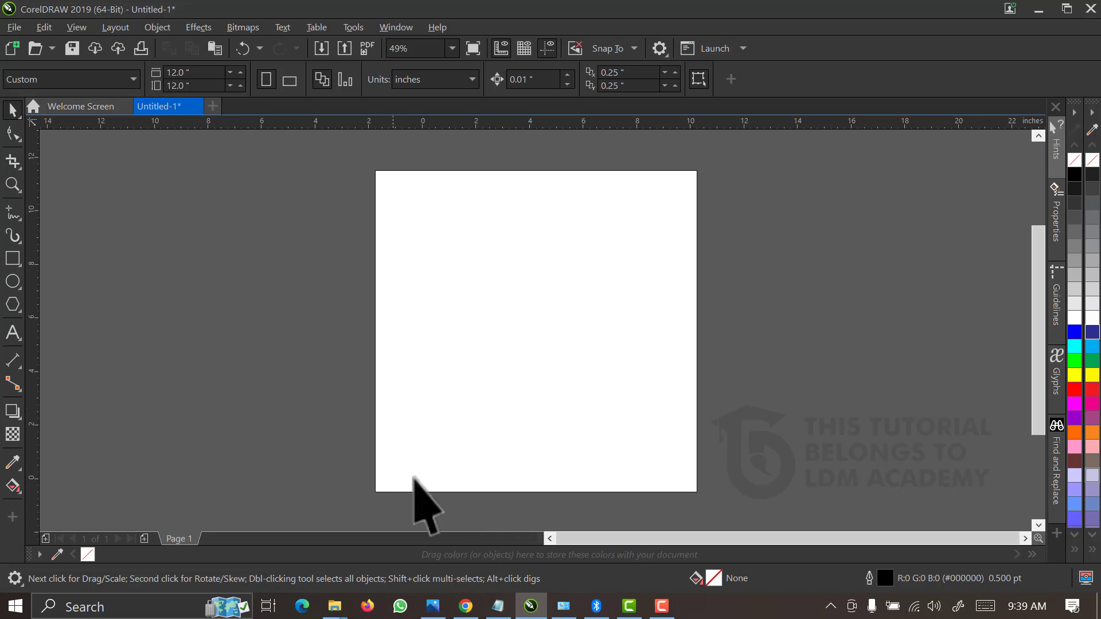
Switch to Notepad, copy all eight lines of the Love Night event text, and minimize the window
click(498, 606)
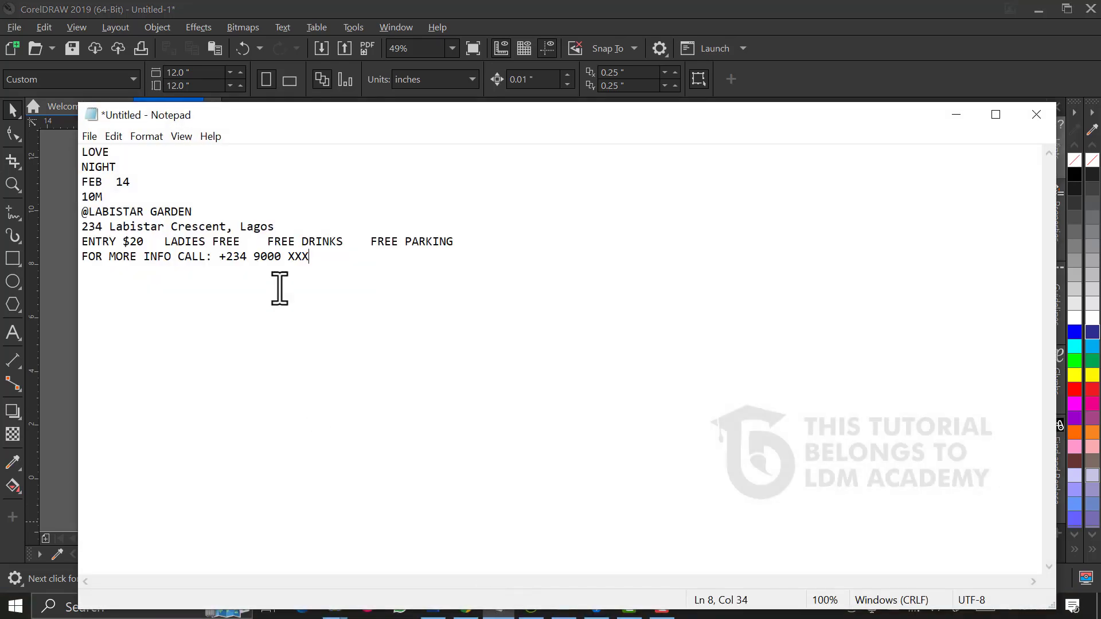
drag(330, 267, 67, 151)
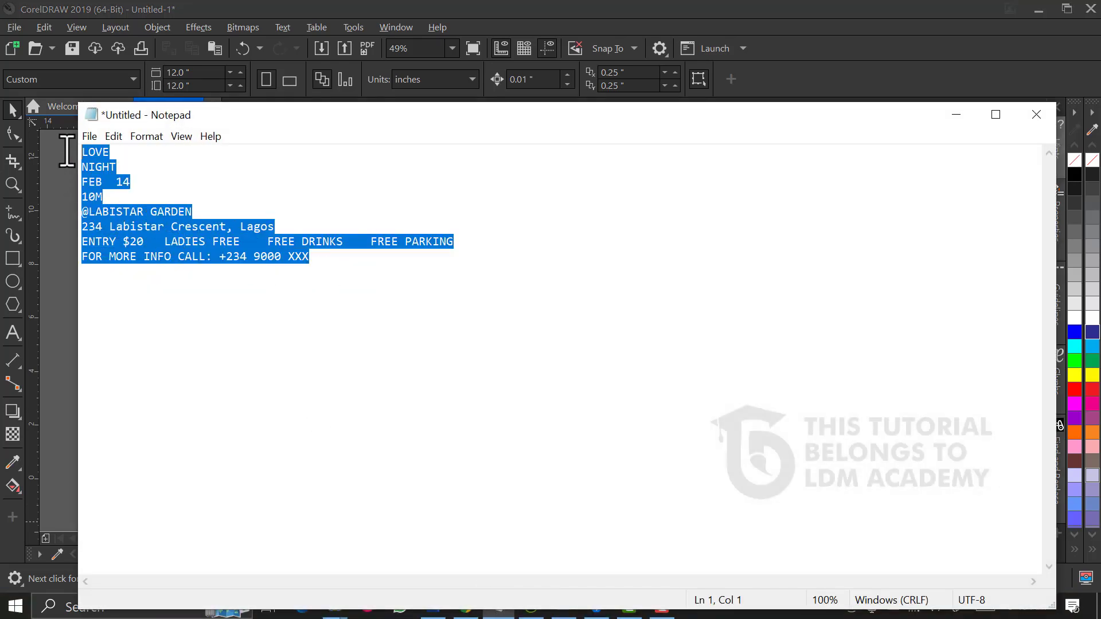
right_click(108, 175)
click(138, 224)
click(956, 114)
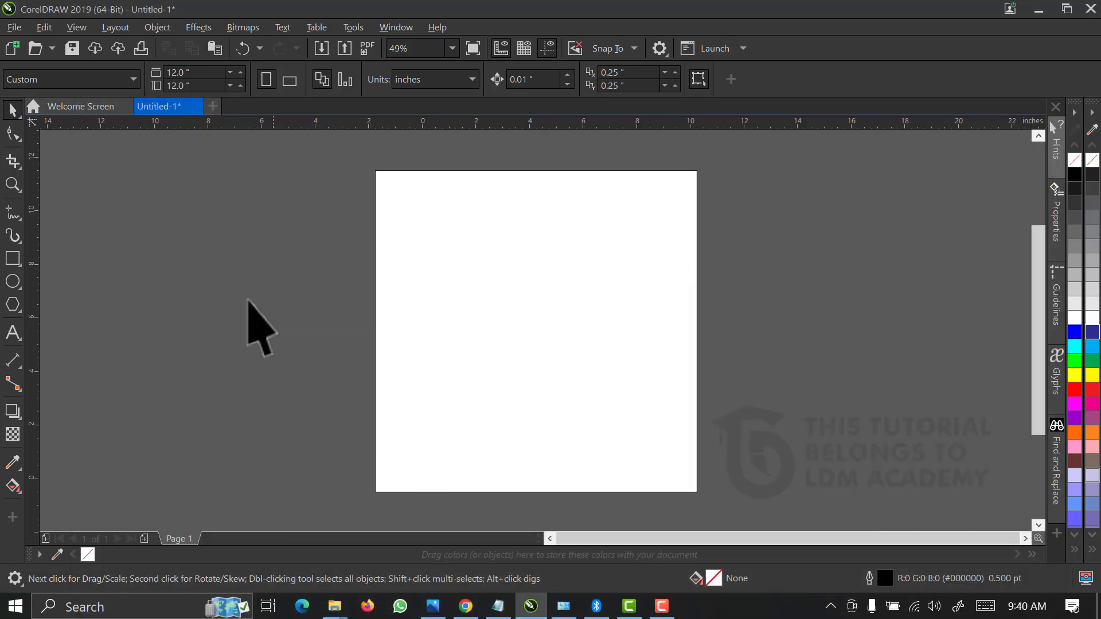
Paste the copied event text as 24 pt Arial artistic text on the empty area beside the page's left edge
click(13, 334)
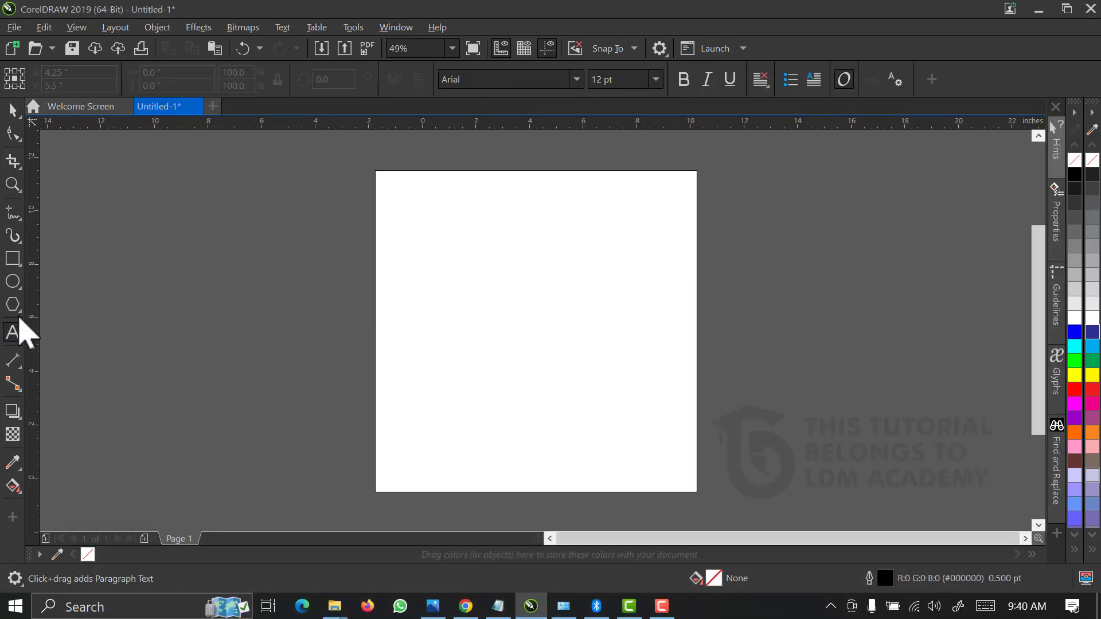
click(112, 216)
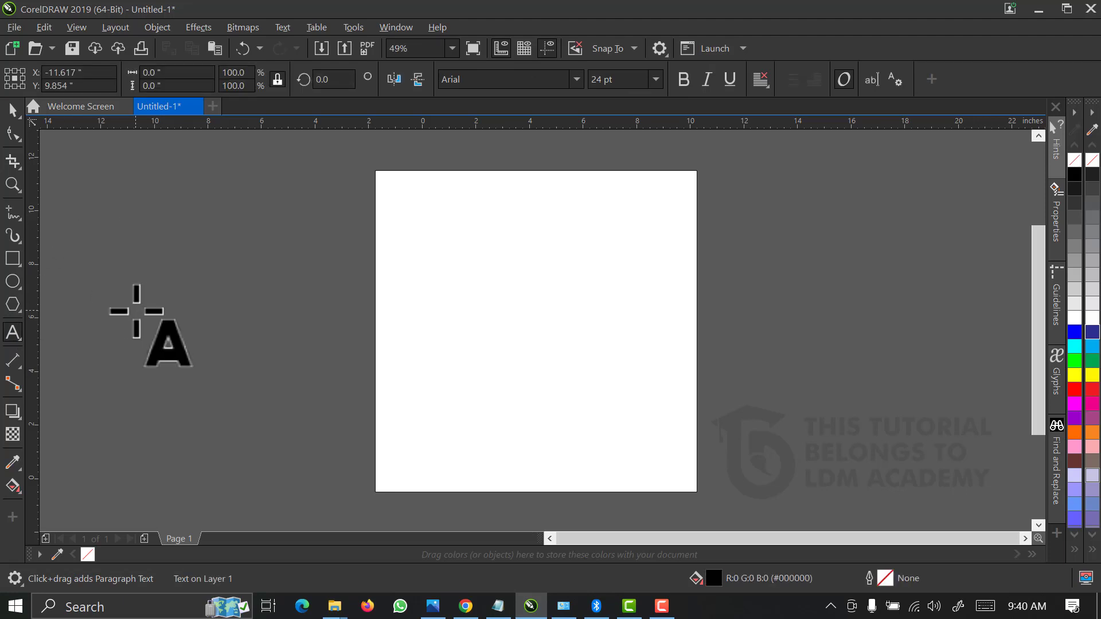
key(ctrl+v)
click(13, 110)
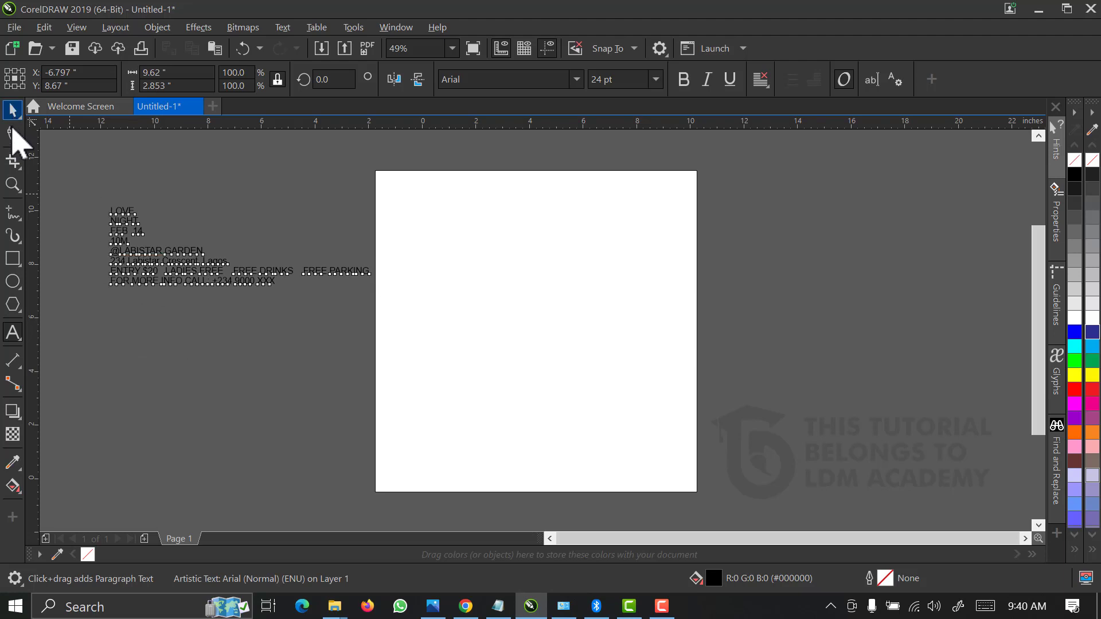
Increase the line spacing of the pasted event text so the block is about 3.87 inches high
click(12, 132)
drag(104, 290, 103, 319)
click(12, 109)
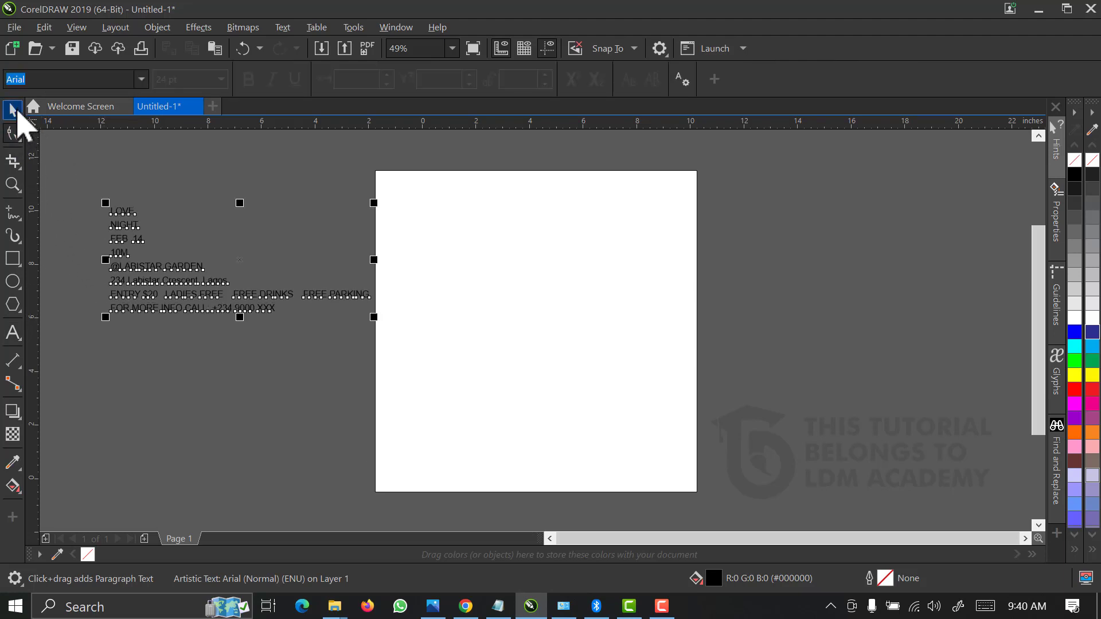
click(13, 133)
key(space)
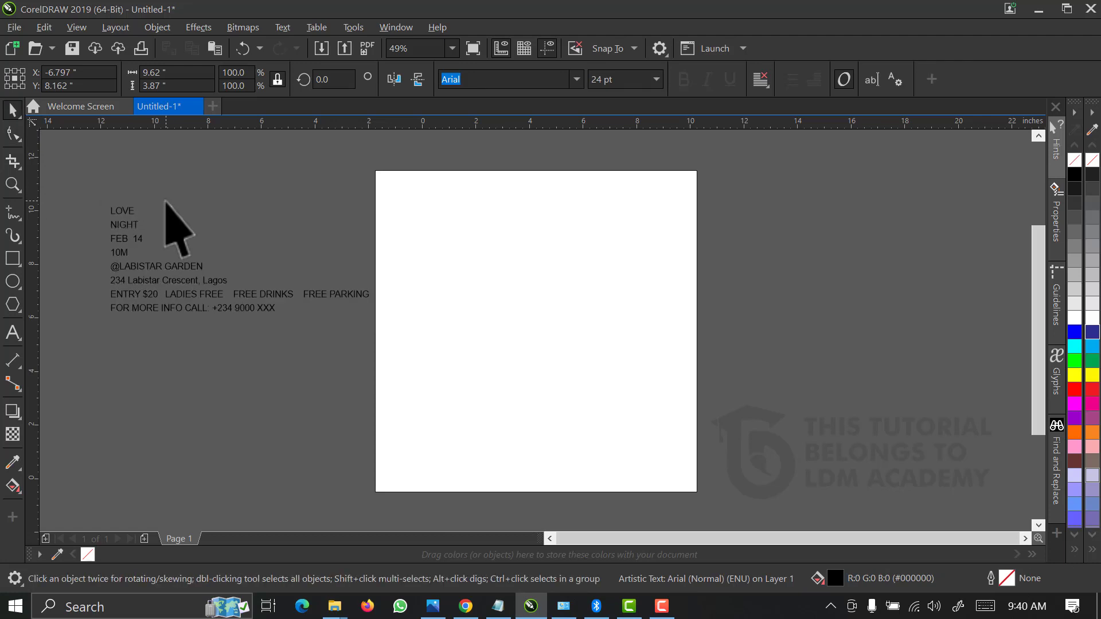
Move the event text block slightly left, away from the page edge, and deselect it
drag(86, 178, 402, 335)
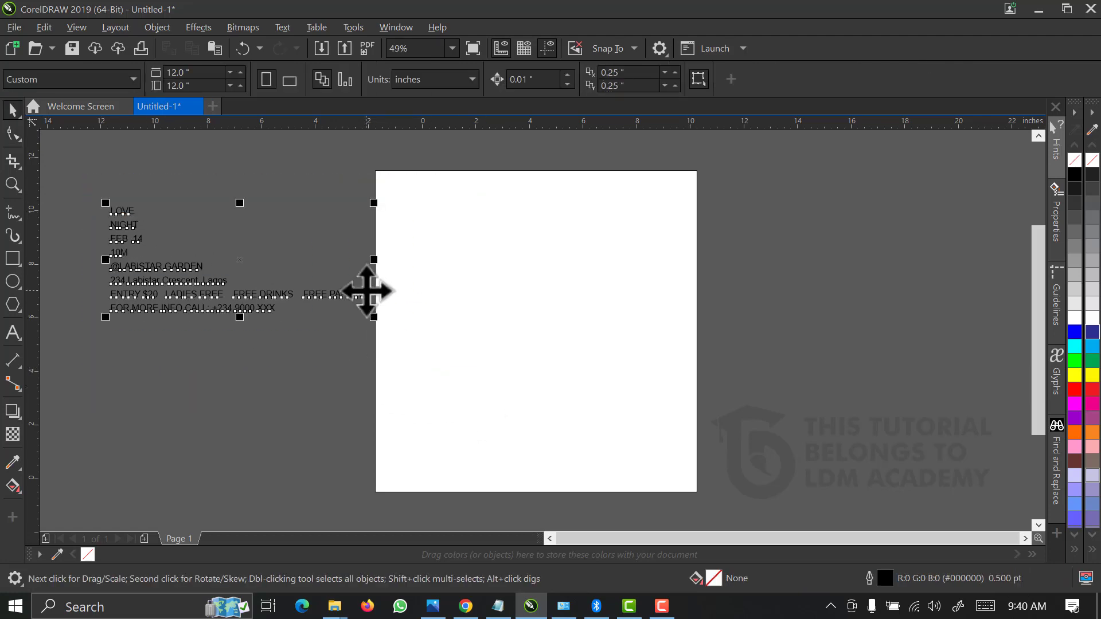
drag(367, 291, 352, 291)
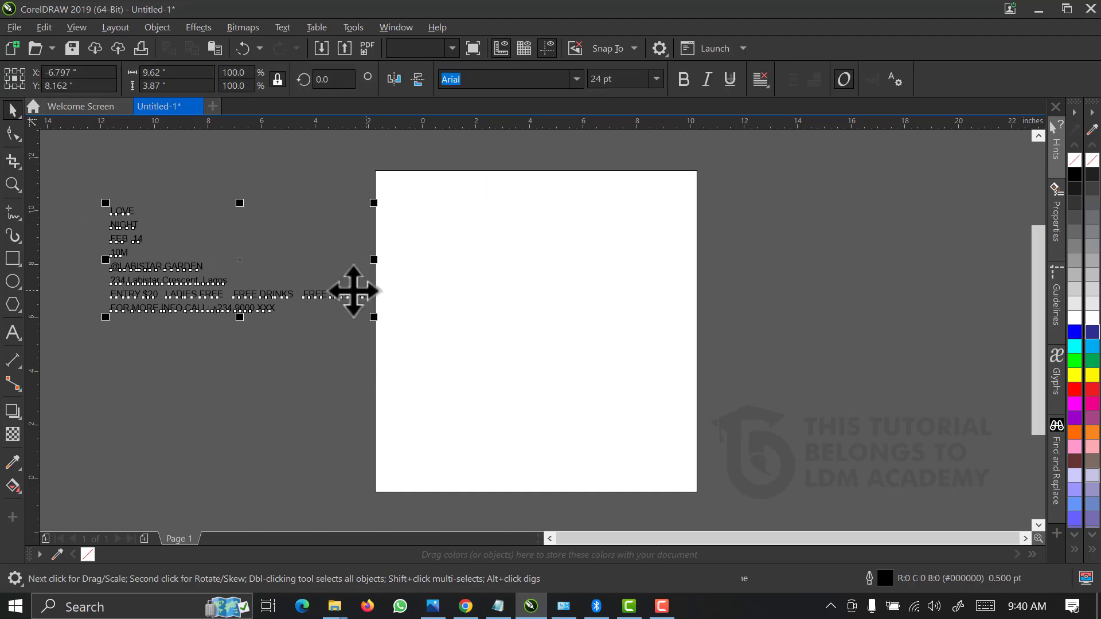
click(783, 271)
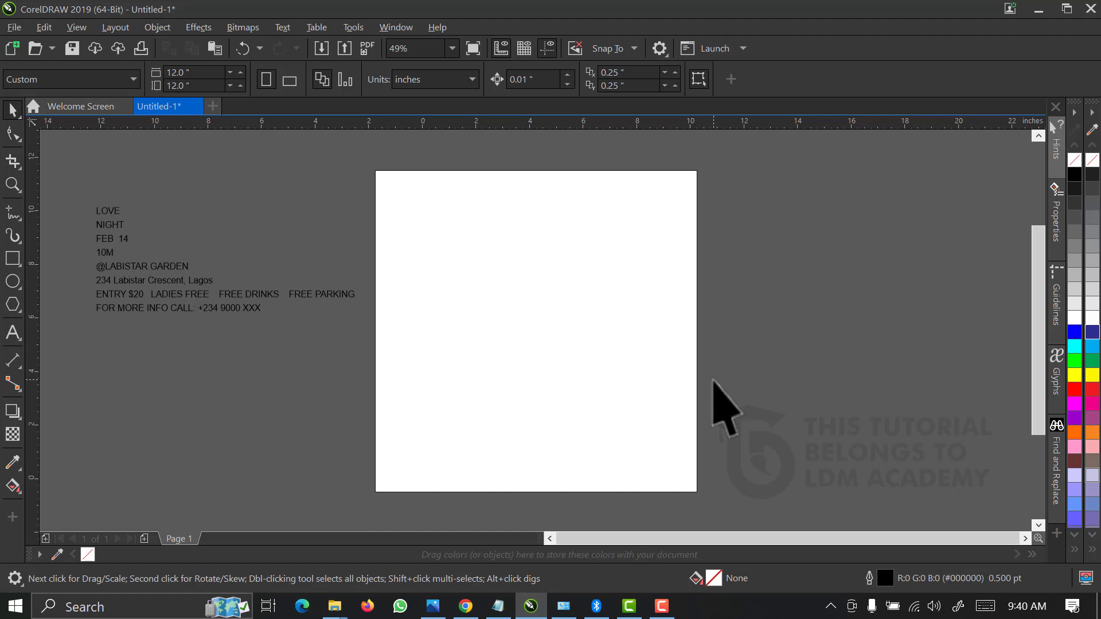
Switch to File Explorer and copy the two red backgrounds, brush, love icon, lovers image and nordwood paper texture from the LOVE NIGHT RESOURCES folder
key(alt+Tab)
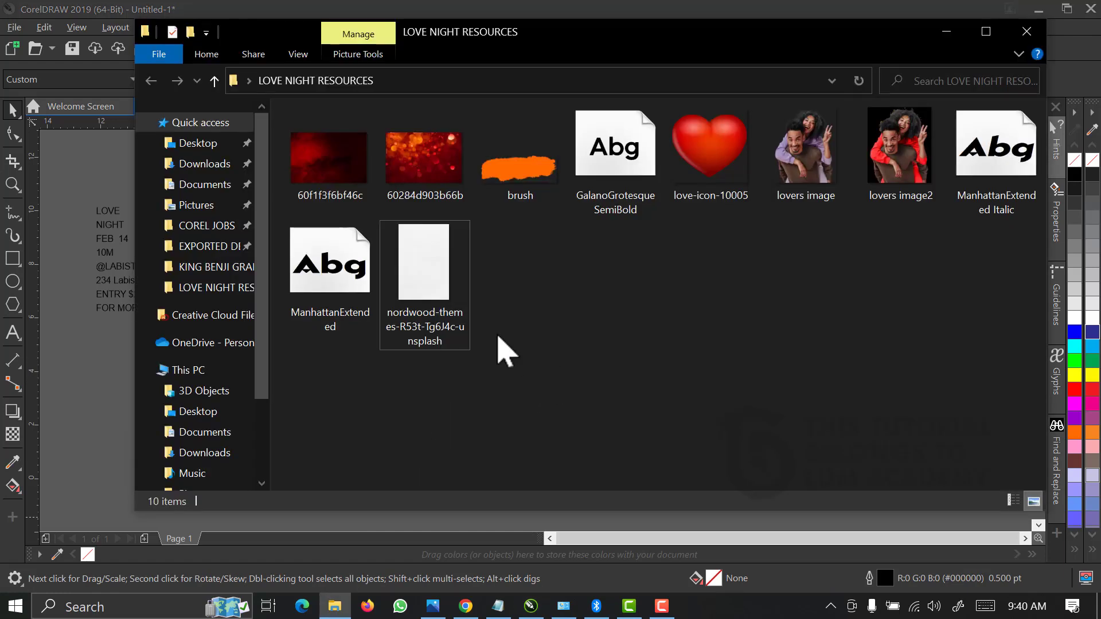
click(322, 196)
ctrl+click(445, 201)
ctrl+click(525, 200)
ctrl+click(686, 193)
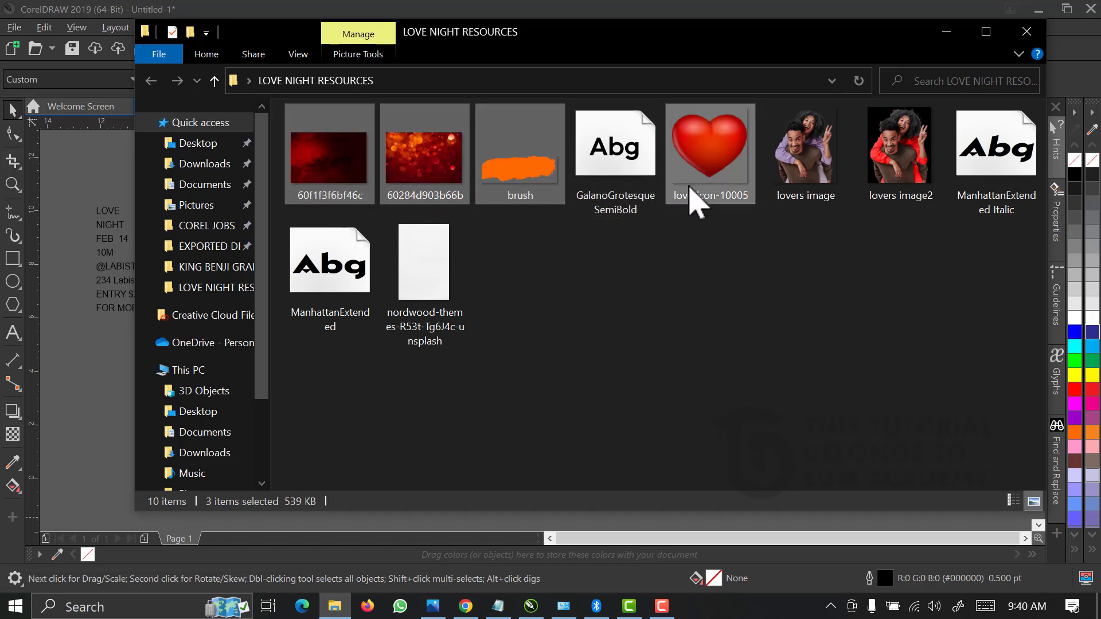
ctrl+click(820, 207)
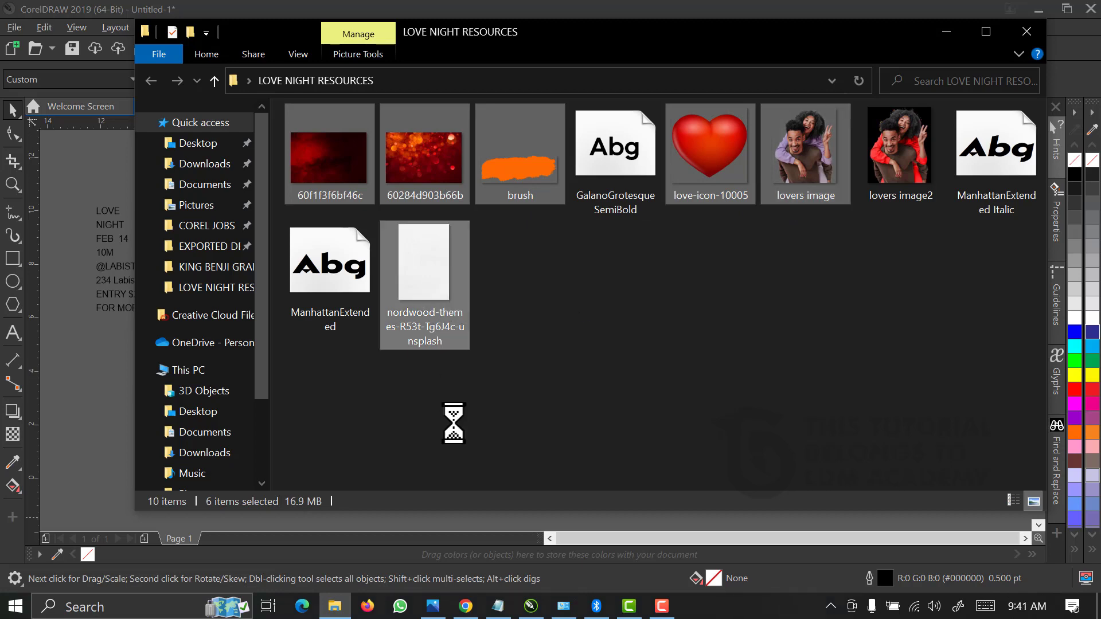
right_click(442, 338)
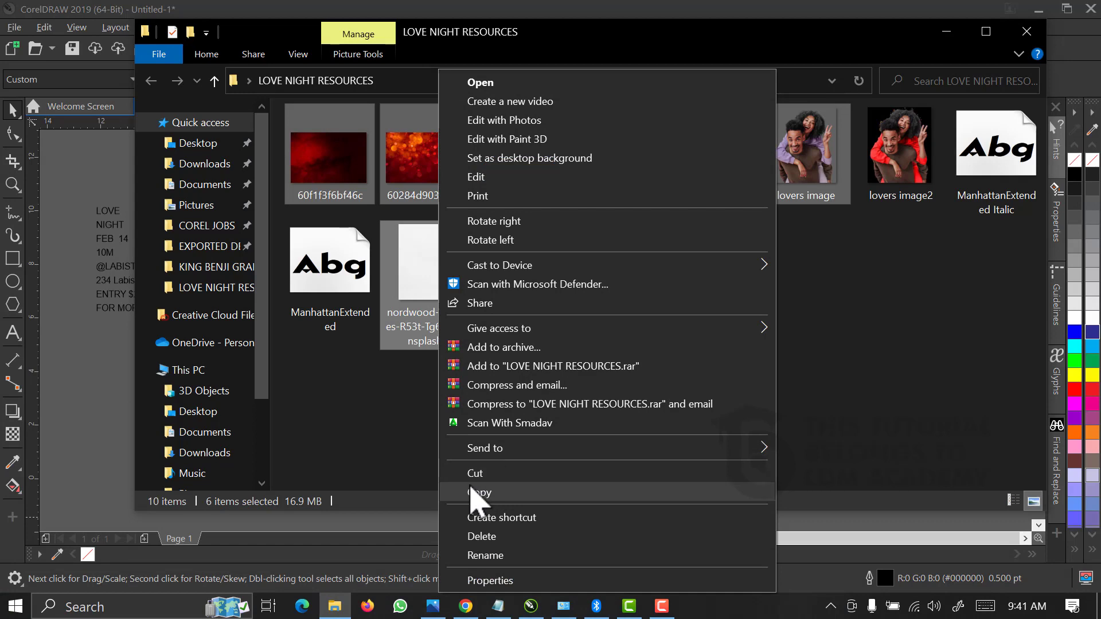
click(475, 494)
click(946, 33)
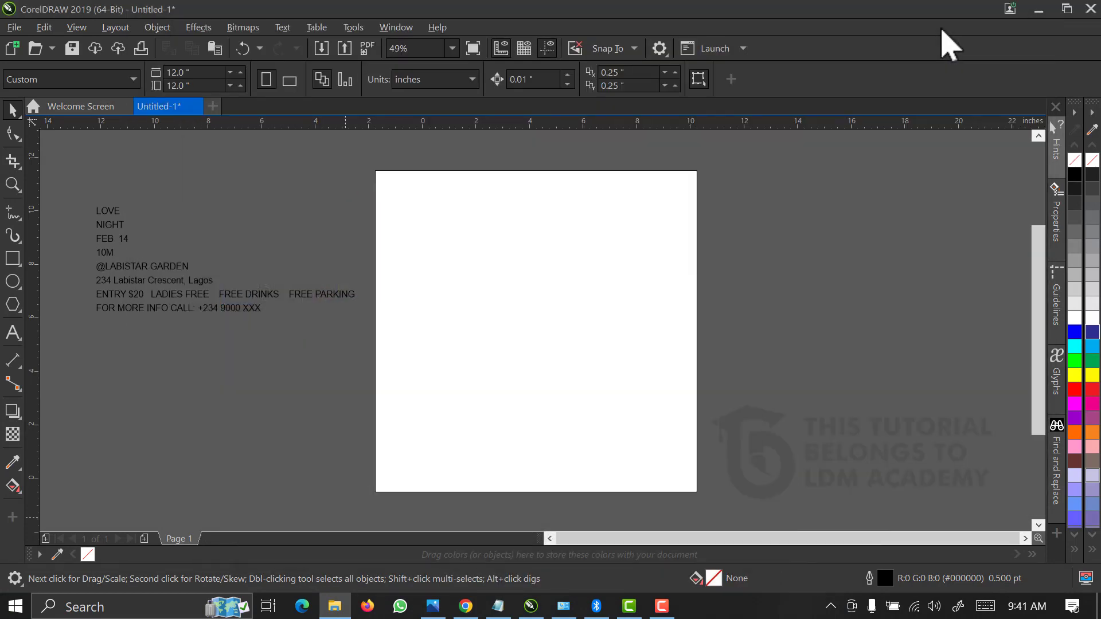
Paste the six copied resource images into the CorelDRAW document
right_click(780, 193)
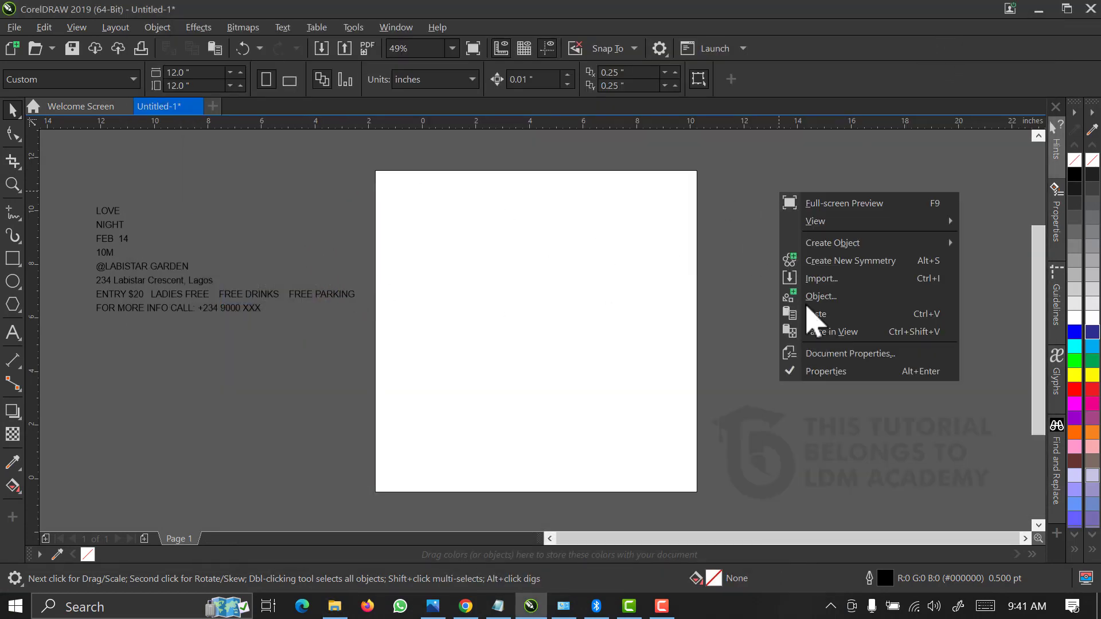
click(810, 313)
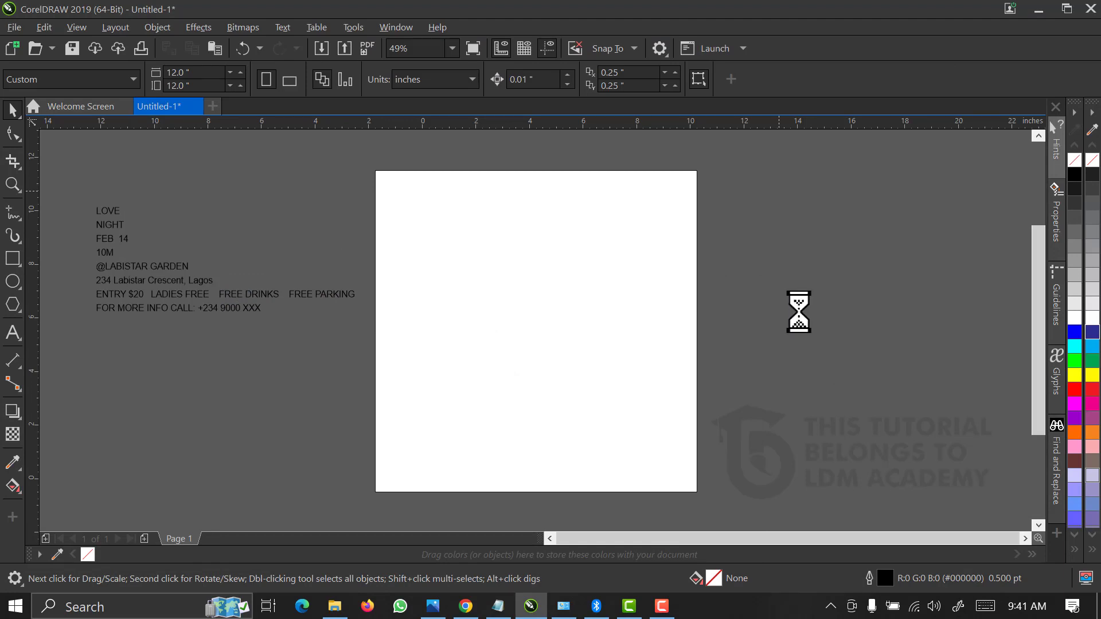
scroll(248, 258, down, 1)
click(307, 362)
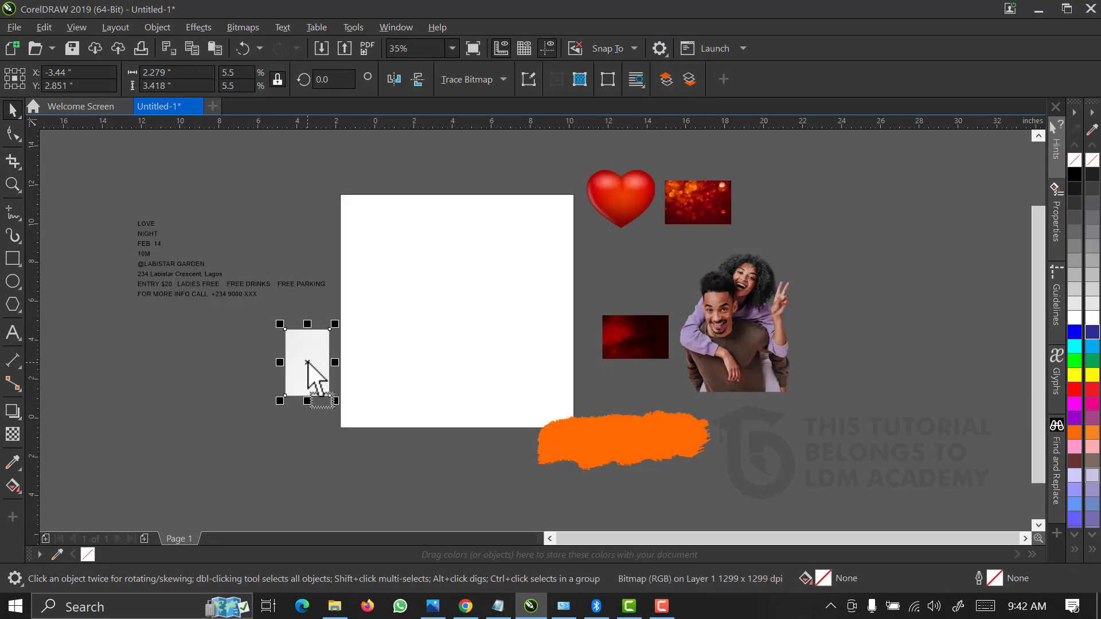
click(318, 475)
click(432, 335)
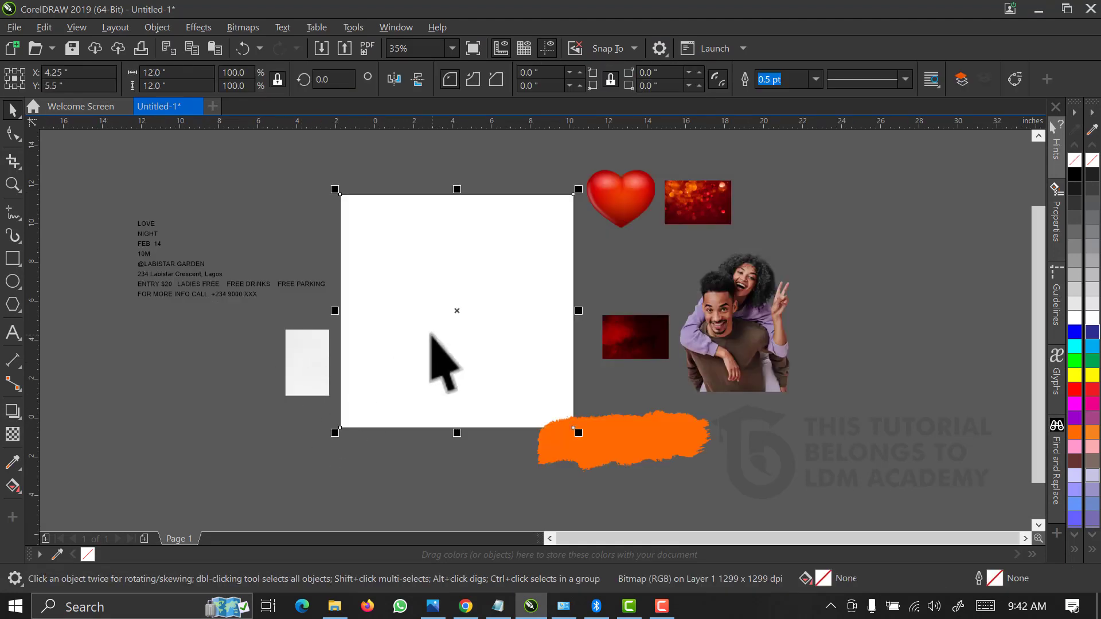
click(791, 330)
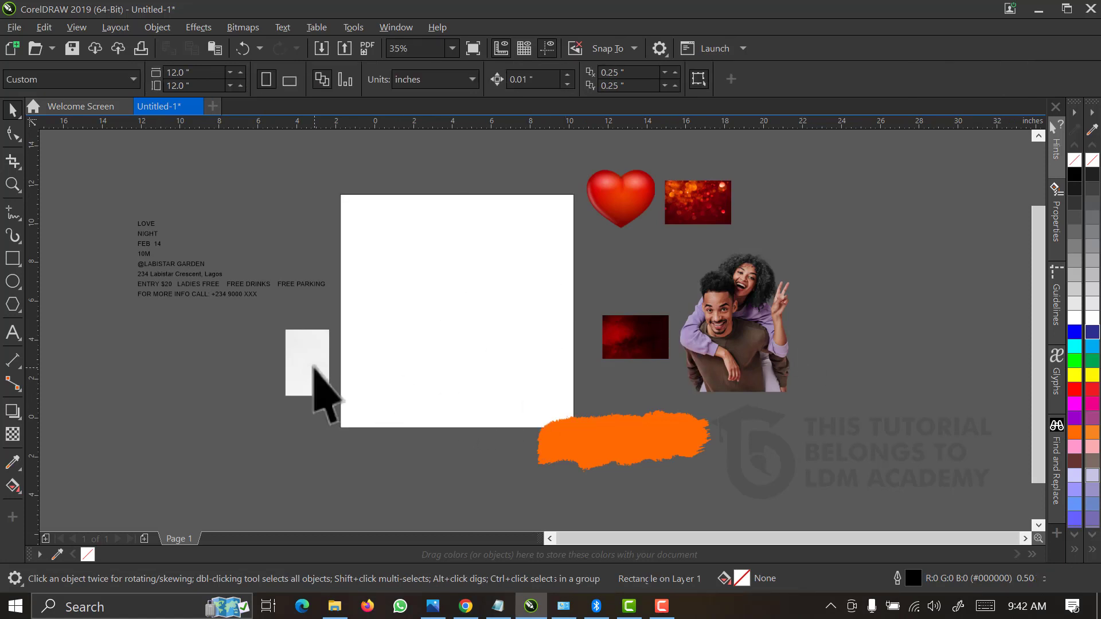
Enlarge the white paper texture to about 5.4 × 8.1 inches so it overlaps the page's left side
click(315, 366)
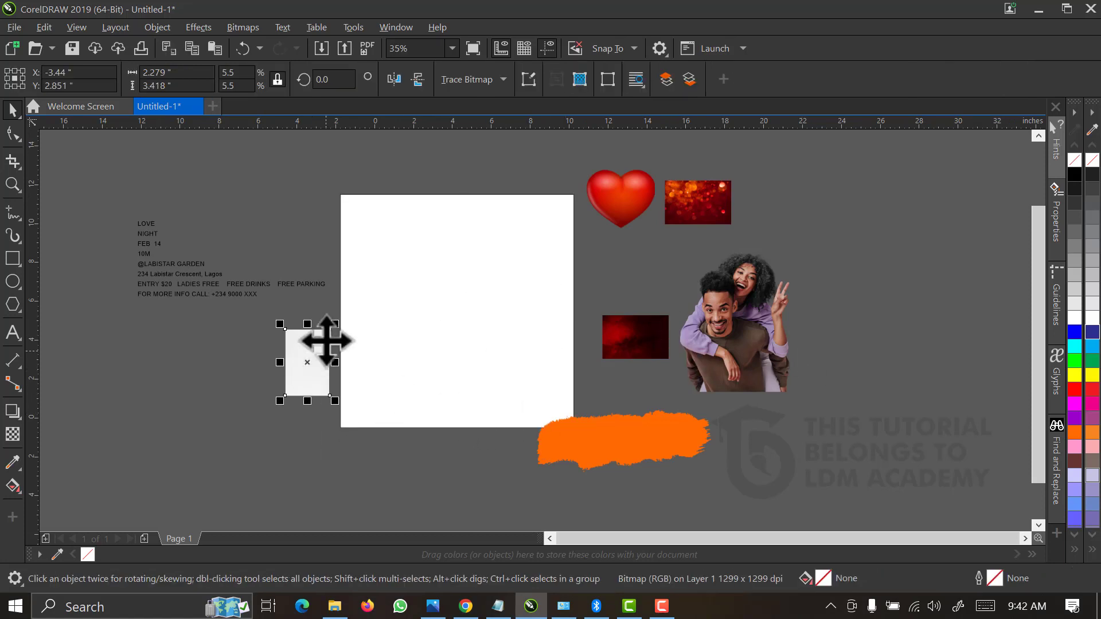
click(326, 341)
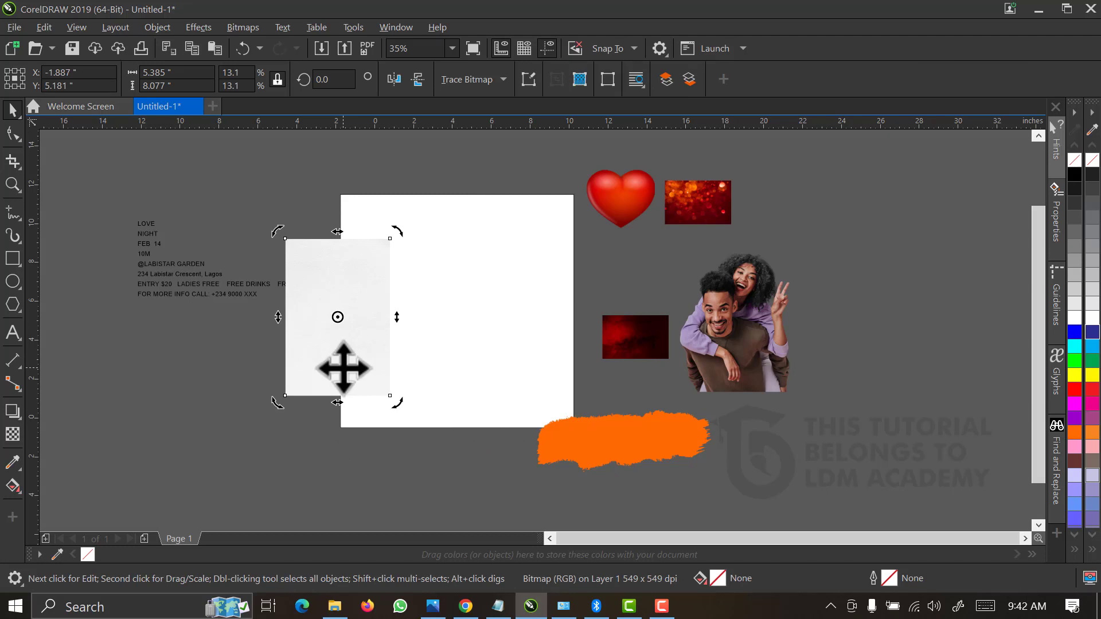
drag(343, 368, 437, 364)
click(270, 438)
click(340, 367)
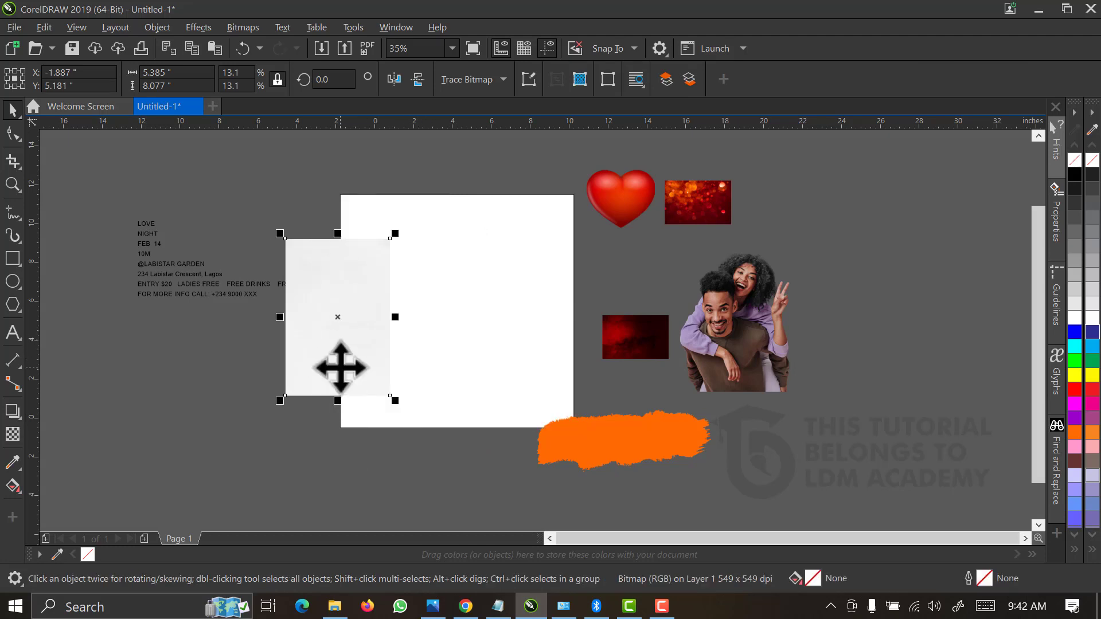
PowerClip the white paper texture inside the 12 × 12 inch page rectangle
right_click(340, 368)
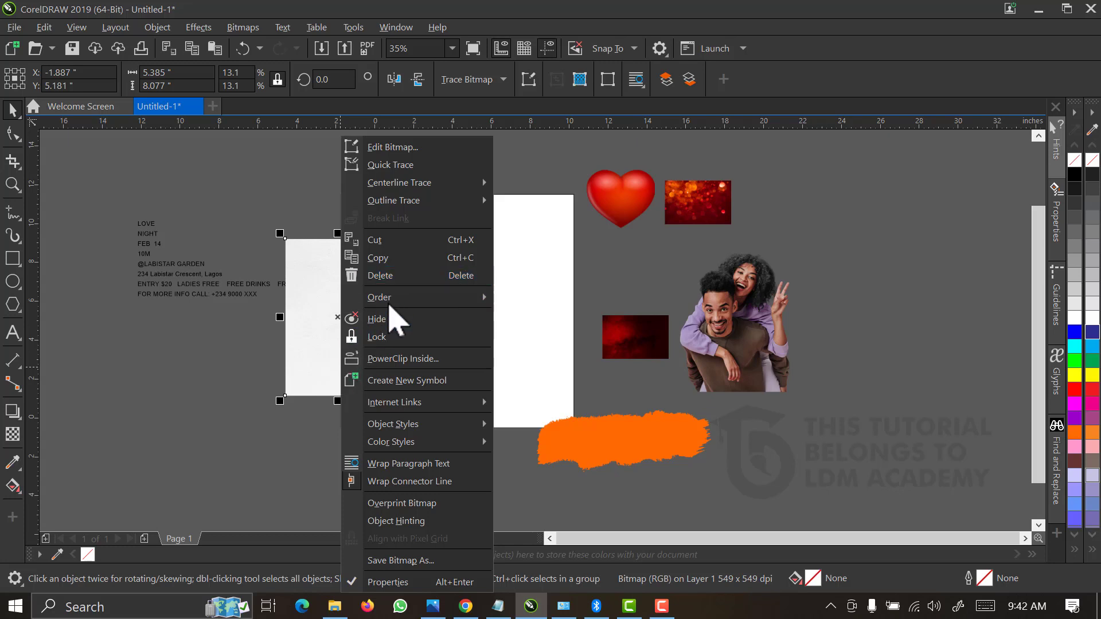
mouse_move(411, 402)
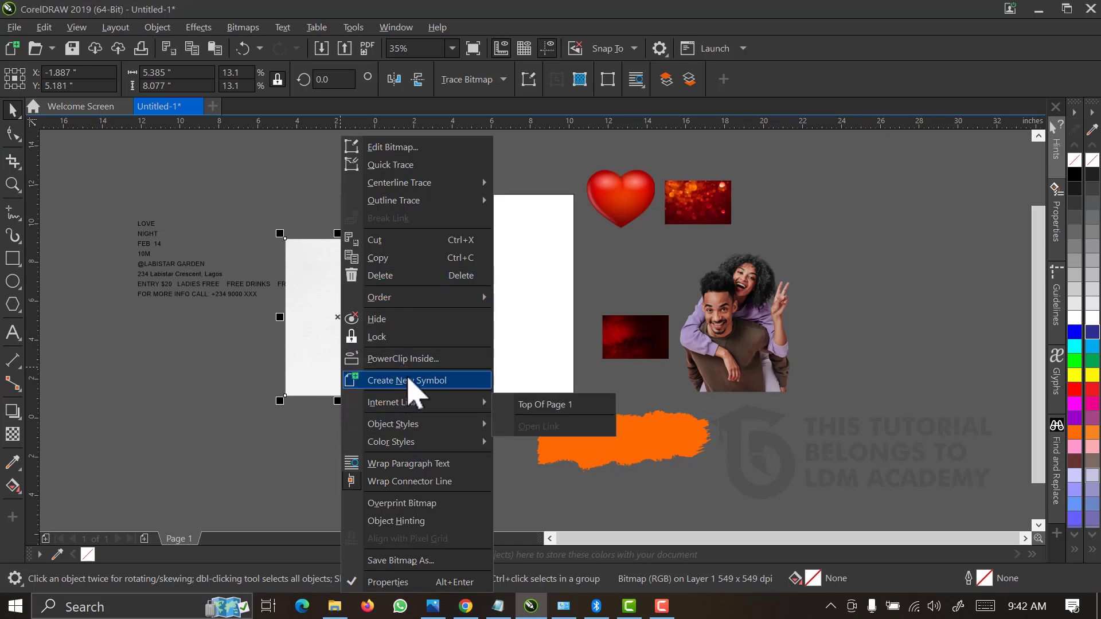
click(414, 365)
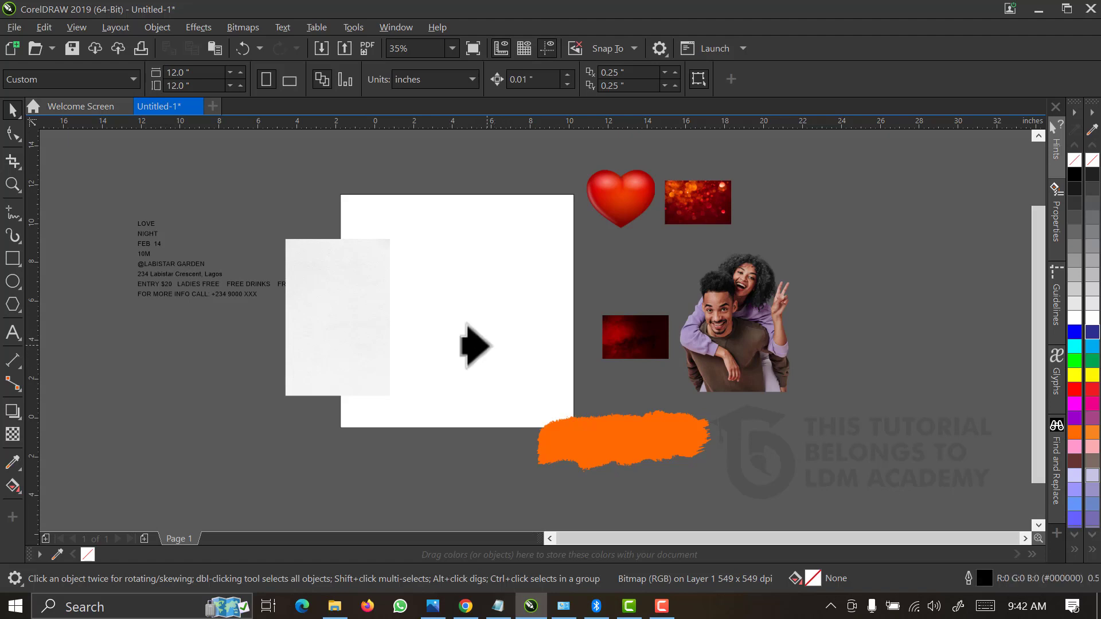
click(474, 345)
Edit the page rectangle's PowerClip contents, moving the paper texture and scaling it to about 12.7 × 19 inches to cover the whole frame
right_click(371, 349)
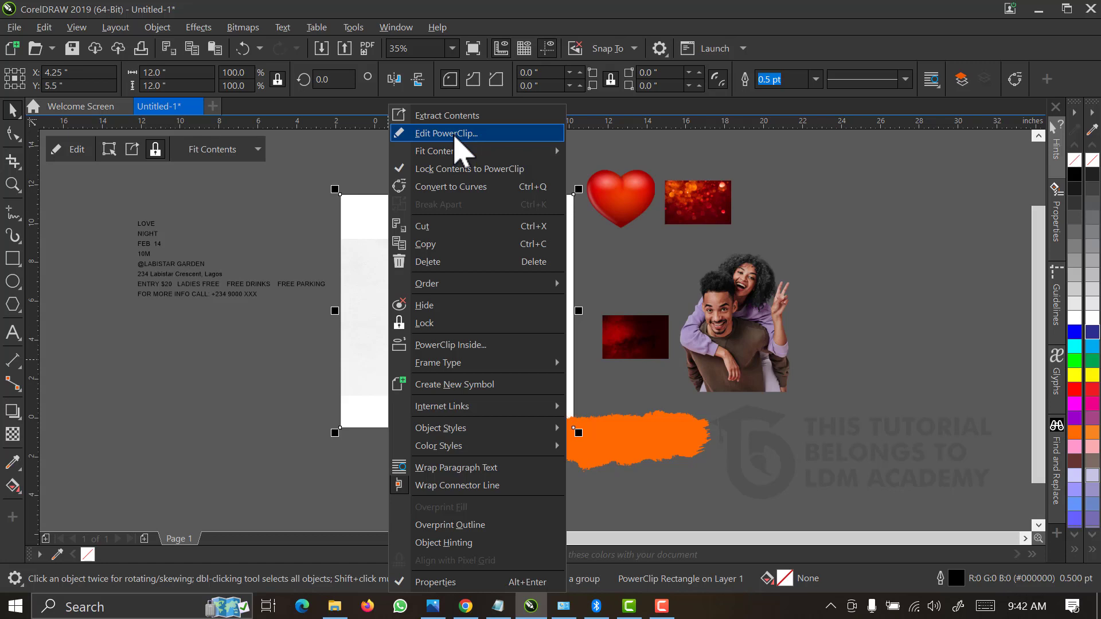
click(446, 133)
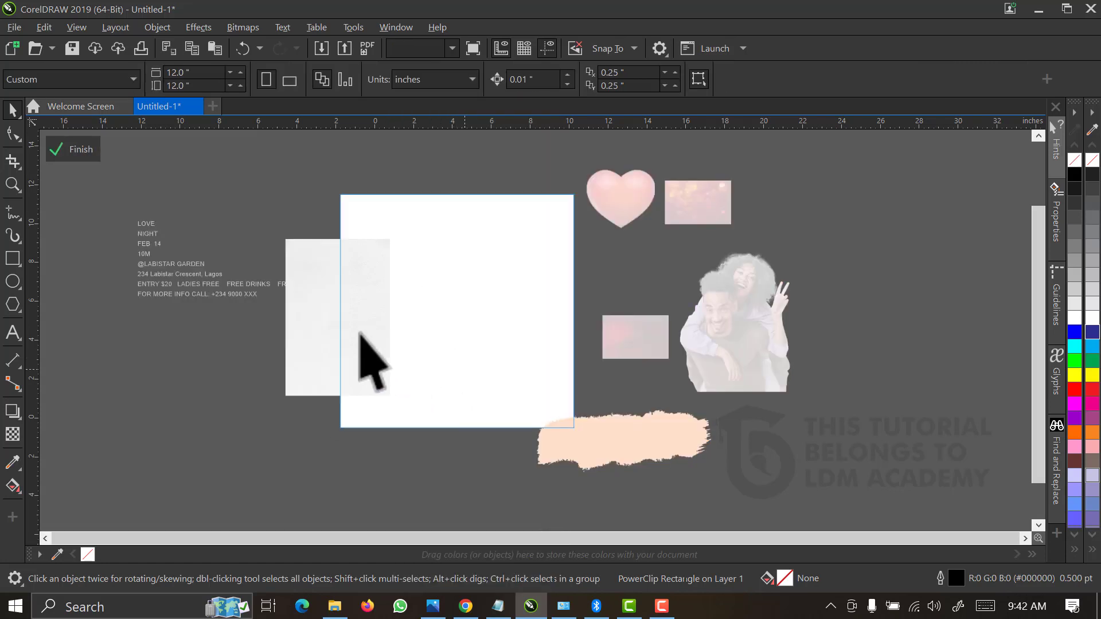
mouse_move(397, 276)
mouse_down()
mouse_move(408, 223)
mouse_move(390, 238)
mouse_move(395, 274)
mouse_up()
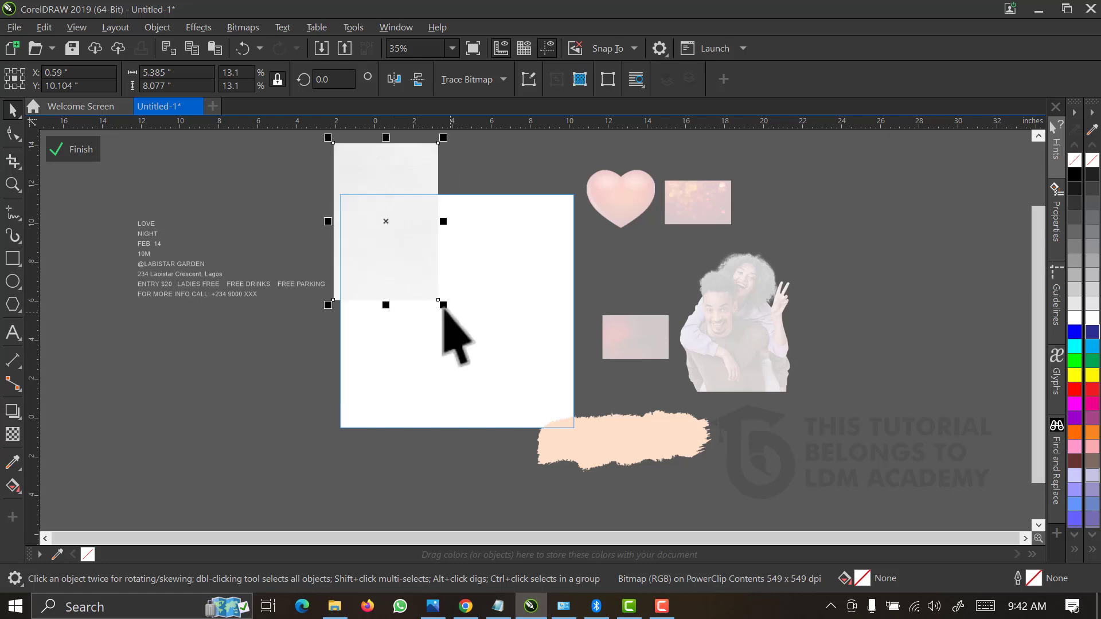
drag(443, 305, 696, 517)
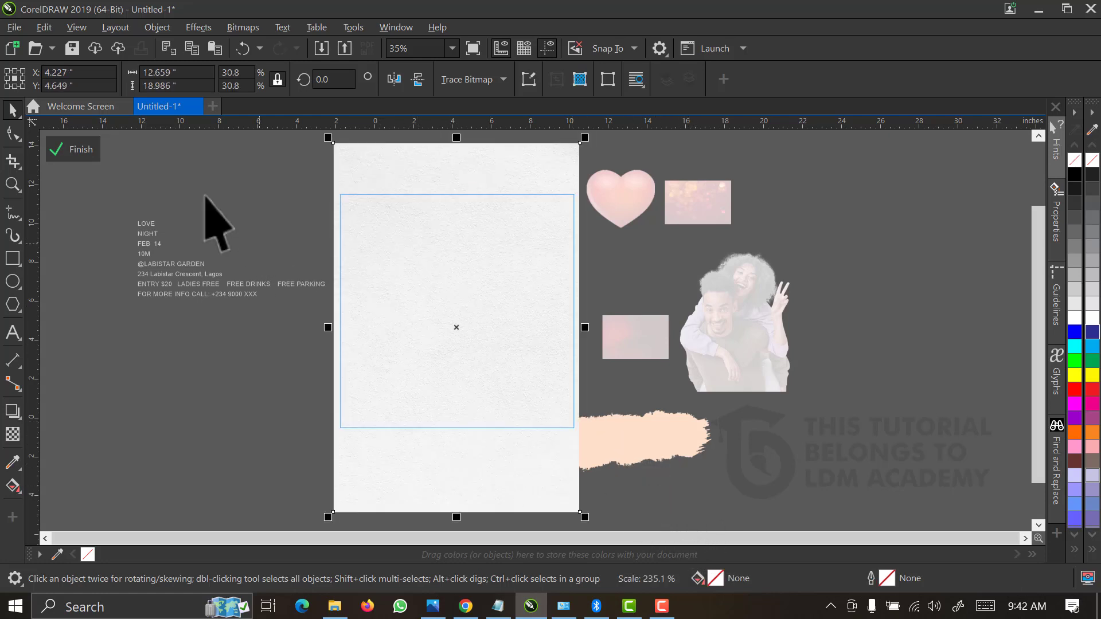
Finish editing the paper PowerClip, enlarge the red-orange bokeh image to about 10.3 × 6.9 inches and PowerClip it inside the page rectangle
click(80, 150)
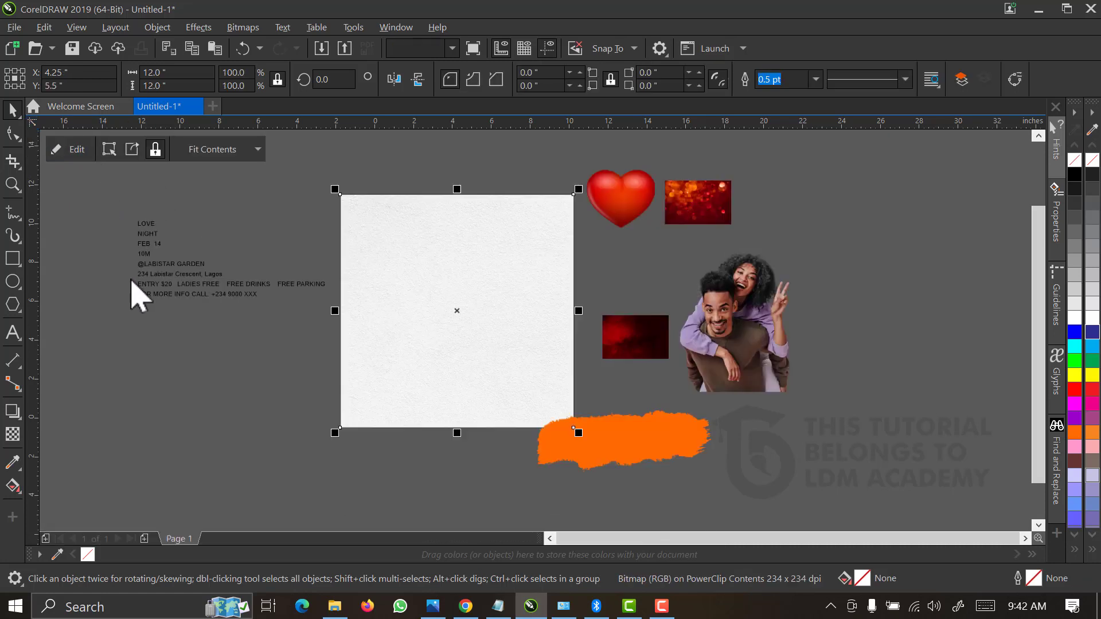
click(700, 210)
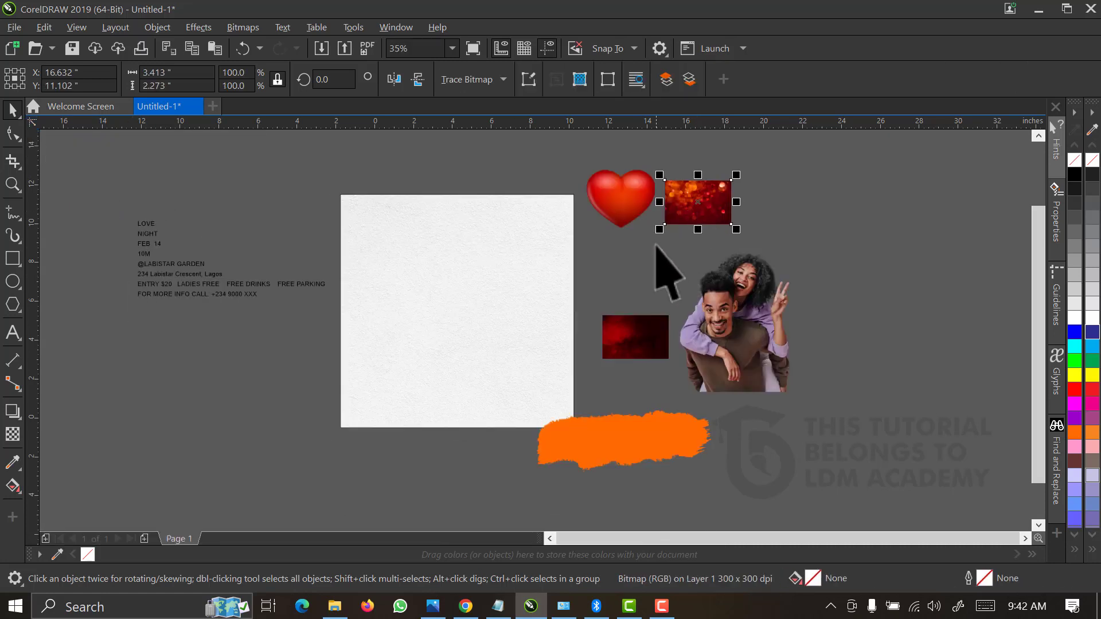
drag(658, 235, 524, 318)
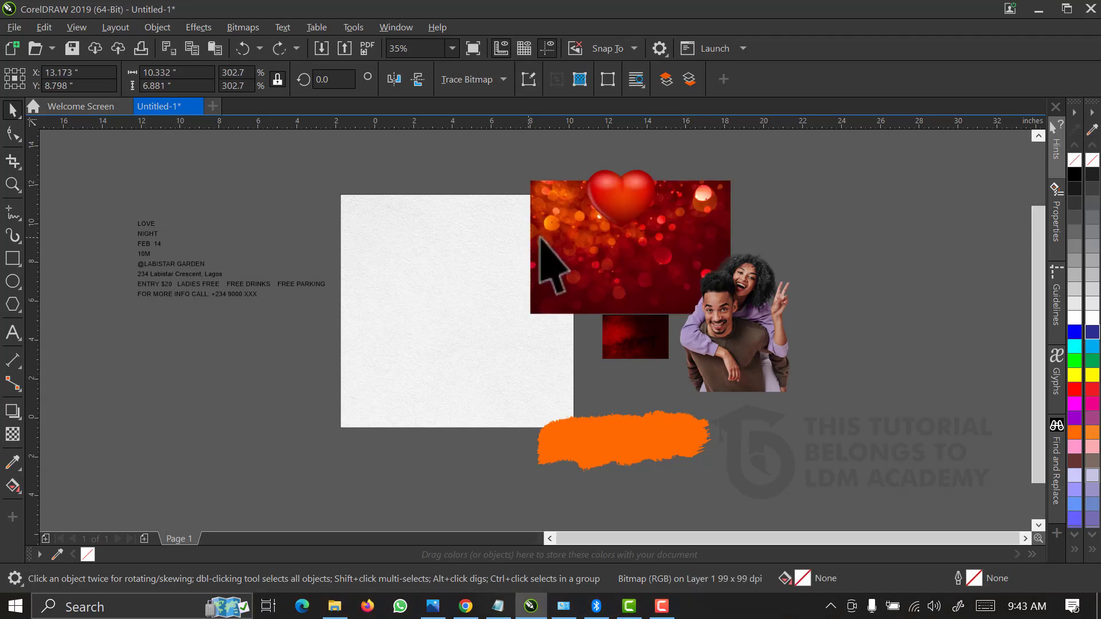
drag(581, 269, 485, 299)
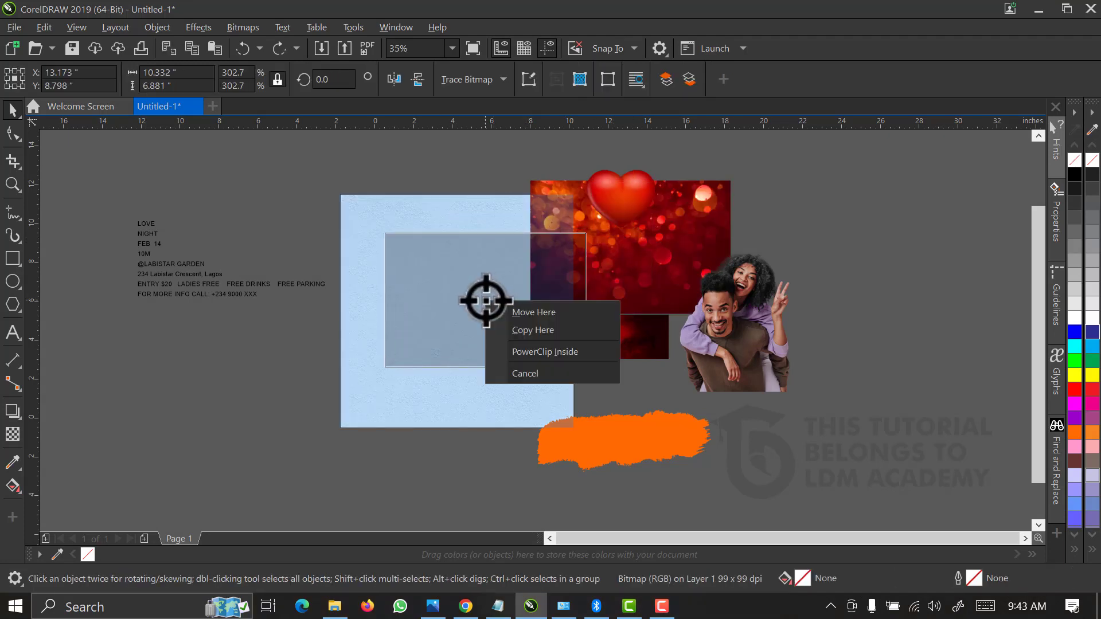
click(541, 355)
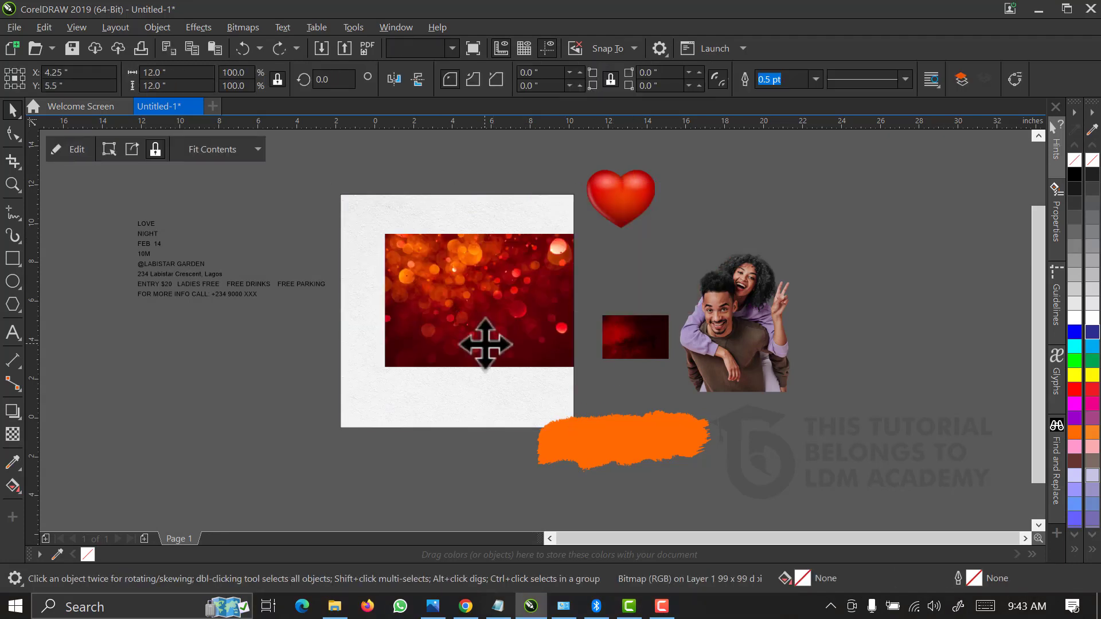
Edit the page rectangle's PowerClip contents, scaling the bokeh image to about 18.7 × 12.4 inches and positioning it to cover the whole frame
right_click(484, 341)
click(541, 137)
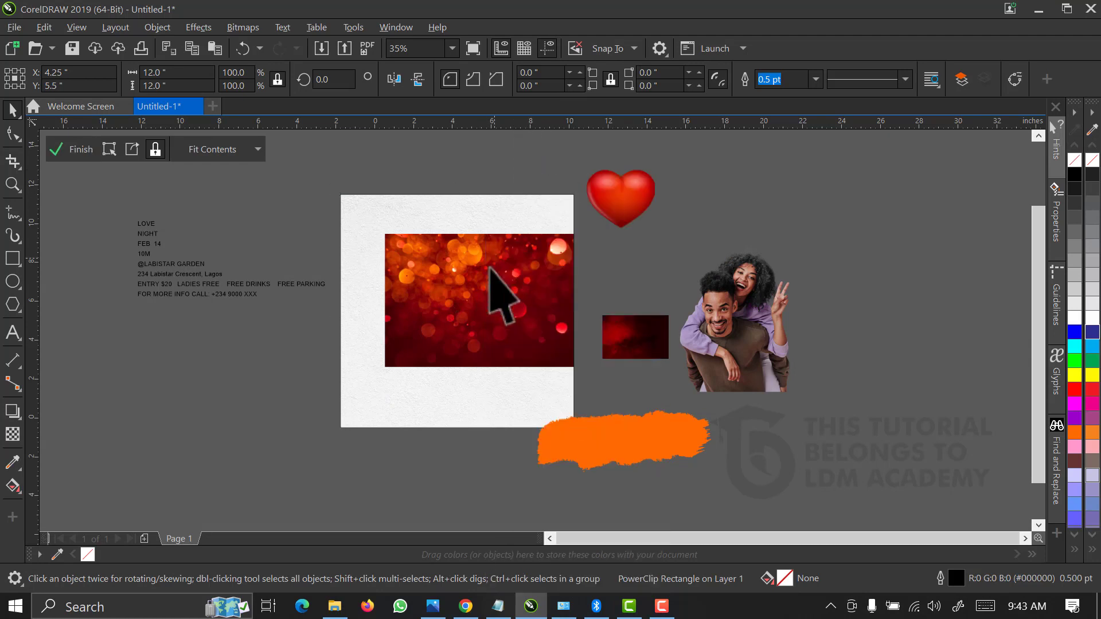
drag(484, 306, 412, 265)
drag(520, 331, 682, 440)
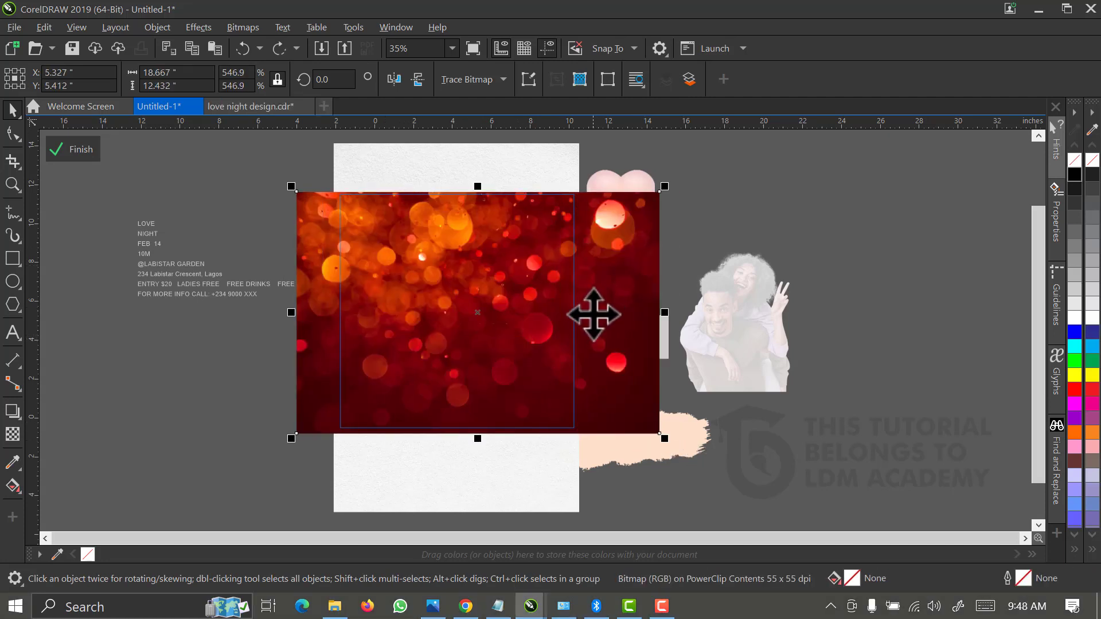
drag(608, 325, 553, 322)
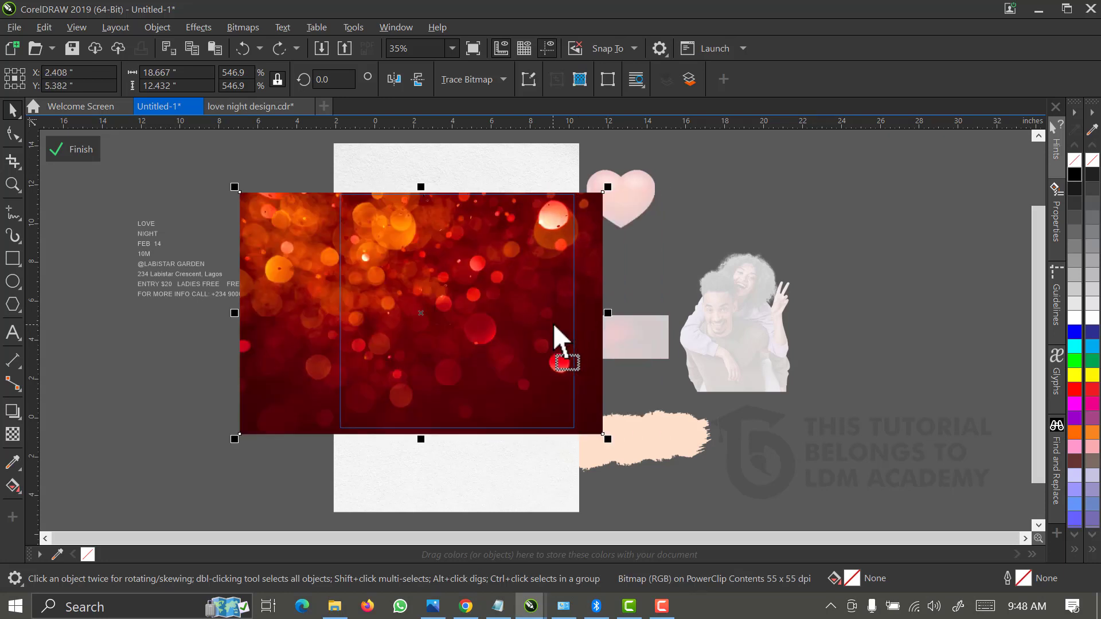
Apply the Soft Light transparency merge mode to the bokeh image so it blends with the paper texture
click(8, 438)
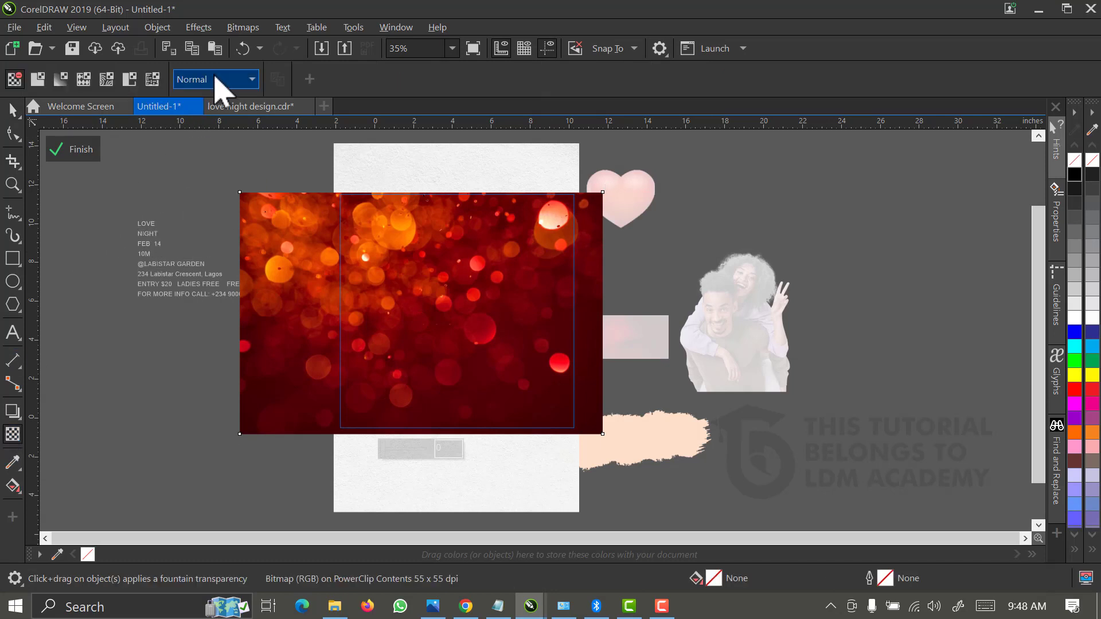
click(217, 80)
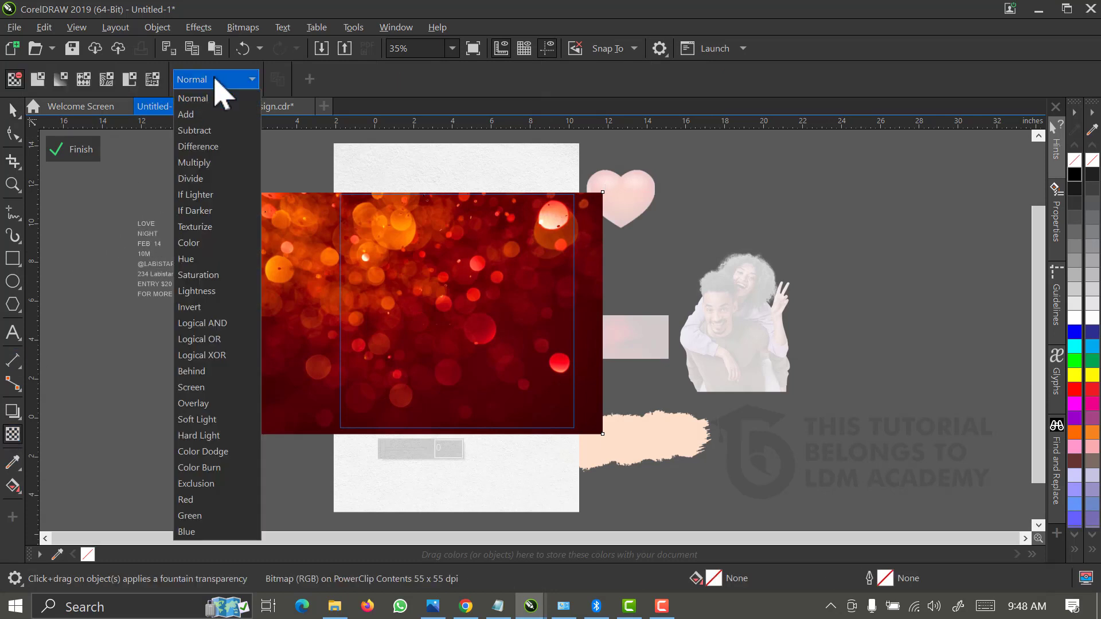
click(200, 422)
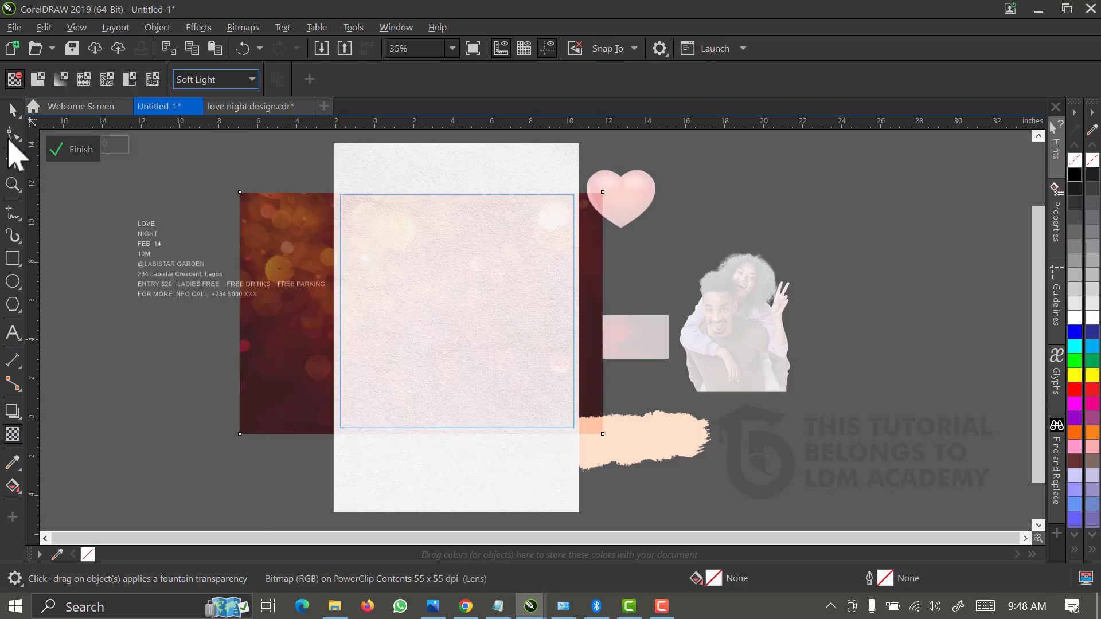
Finish editing the page rectangle's PowerClip contents and remove the rectangle's outline
click(12, 110)
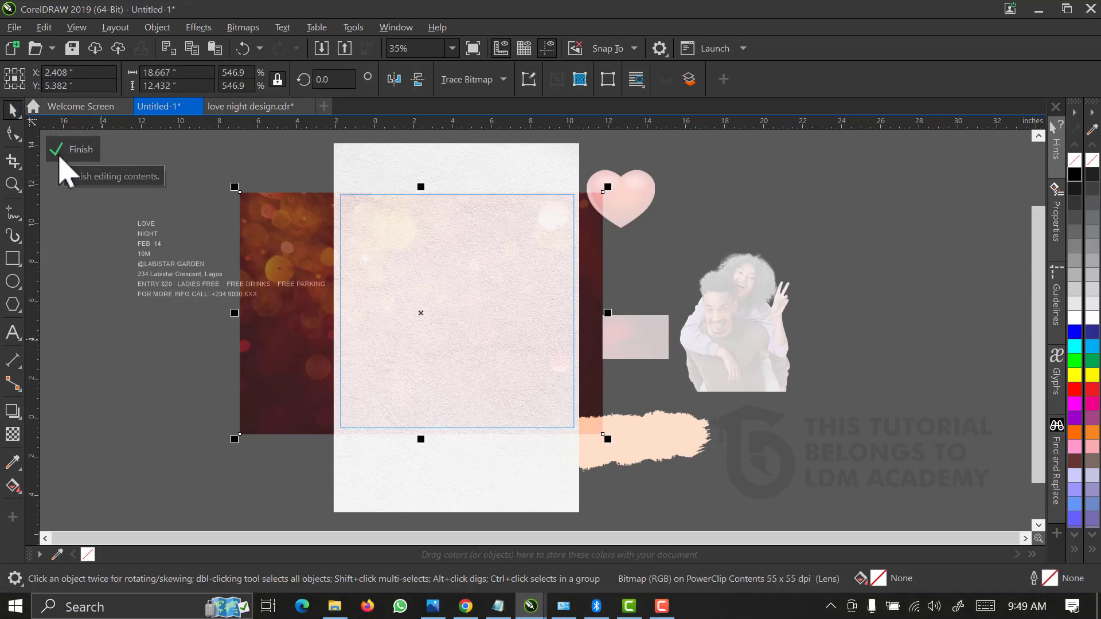
click(60, 160)
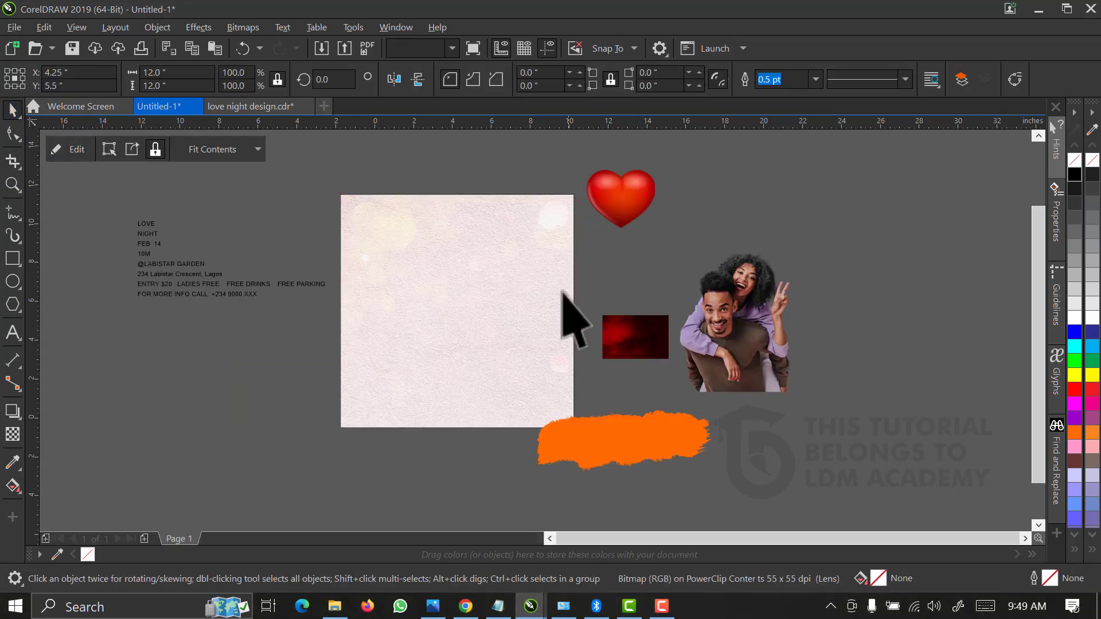
click(625, 279)
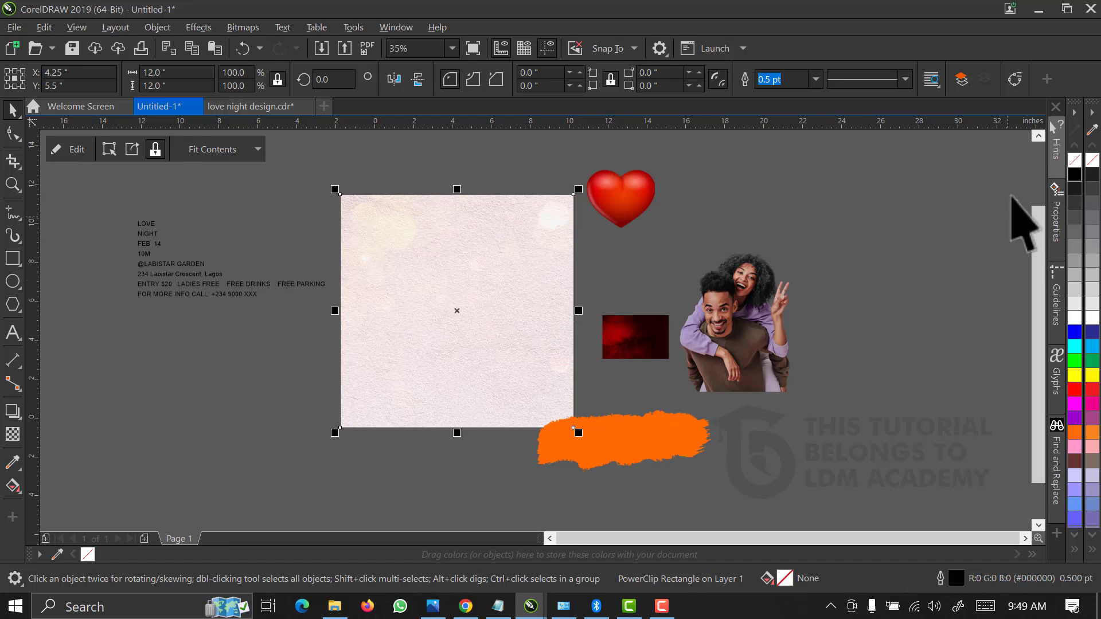
right_click(1091, 160)
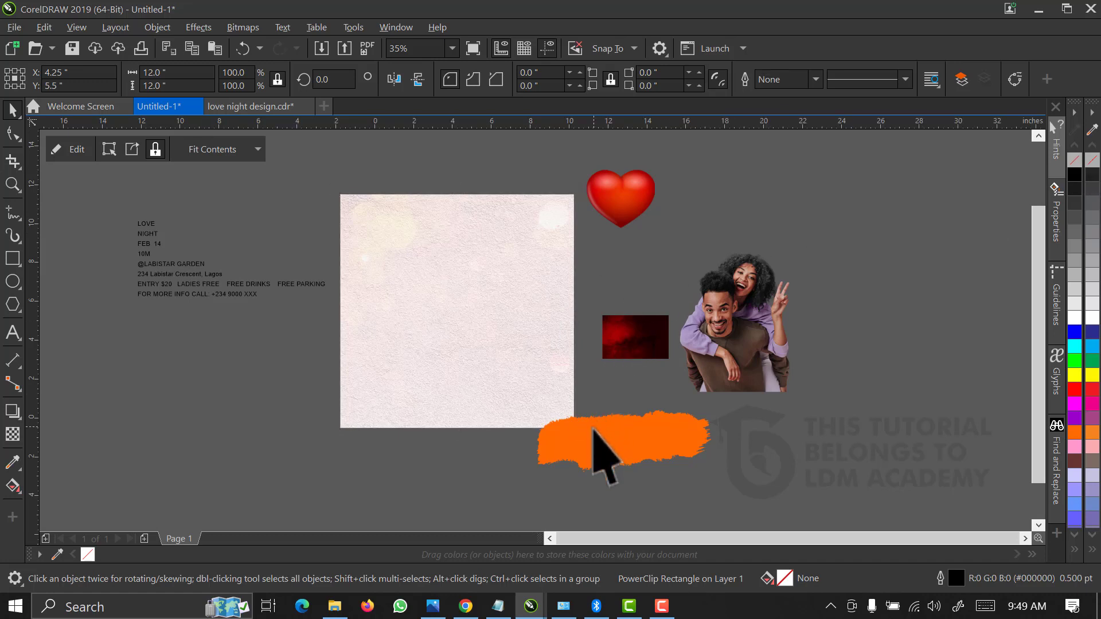
Enlarge the orange brush stroke to about 17.1 × 6.1 inches and place it across the page's lower edge
mouse_move(594, 429)
mouse_down()
mouse_move(454, 336)
mouse_move(665, 396)
mouse_up()
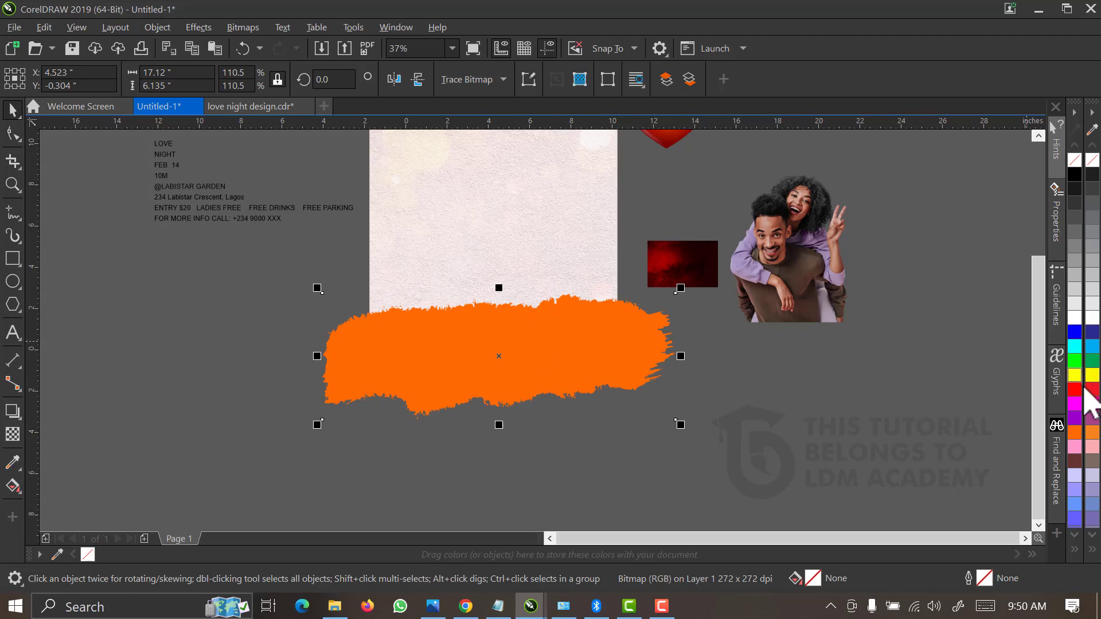
click(660, 380)
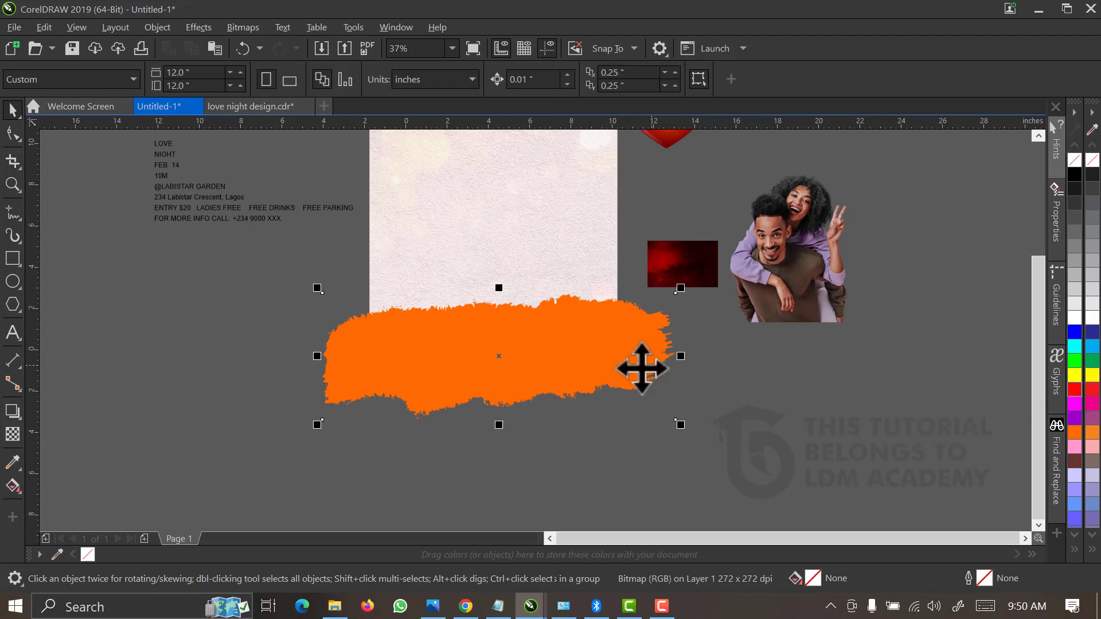
Convert the orange brush stroke bitmap to Black and White (1-bit) using the Line Art method with a threshold of 224
click(365, 360)
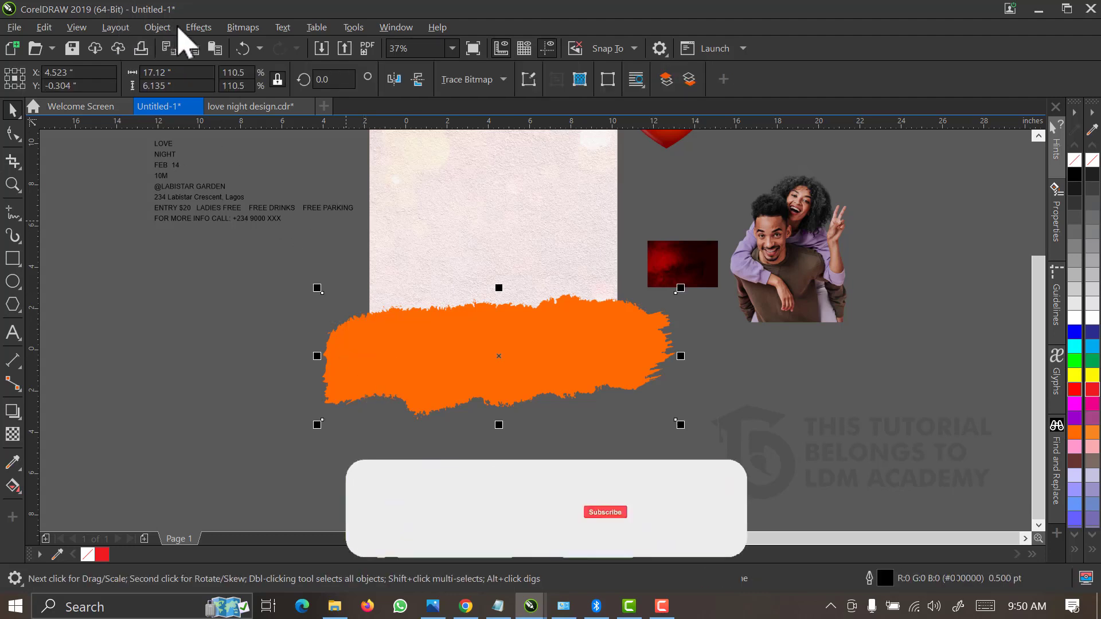
click(243, 29)
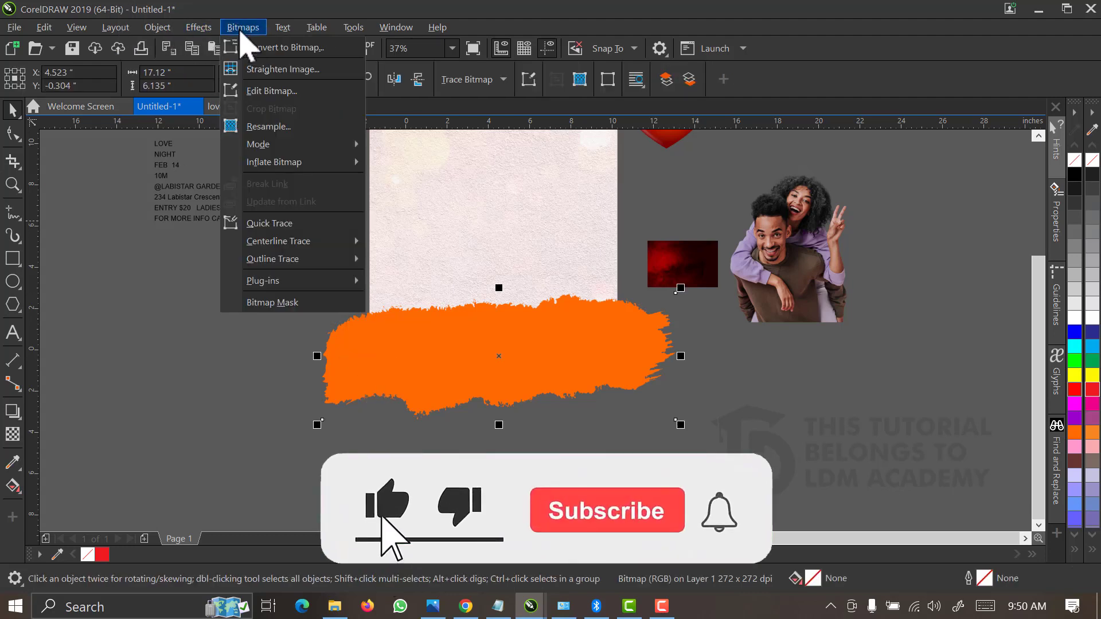
mouse_move(308, 144)
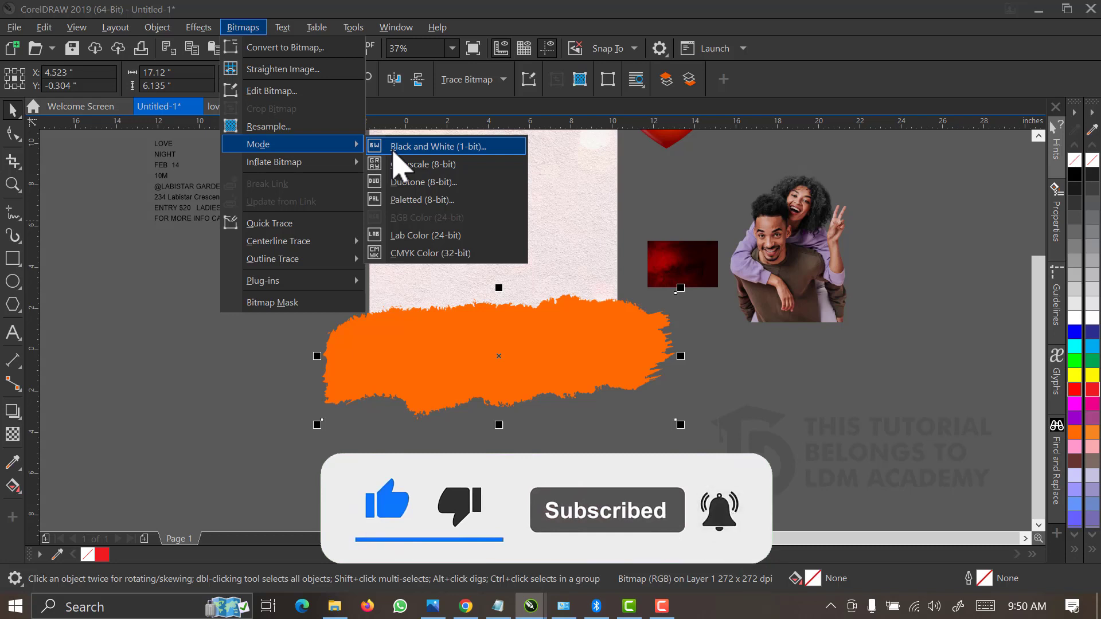
click(400, 166)
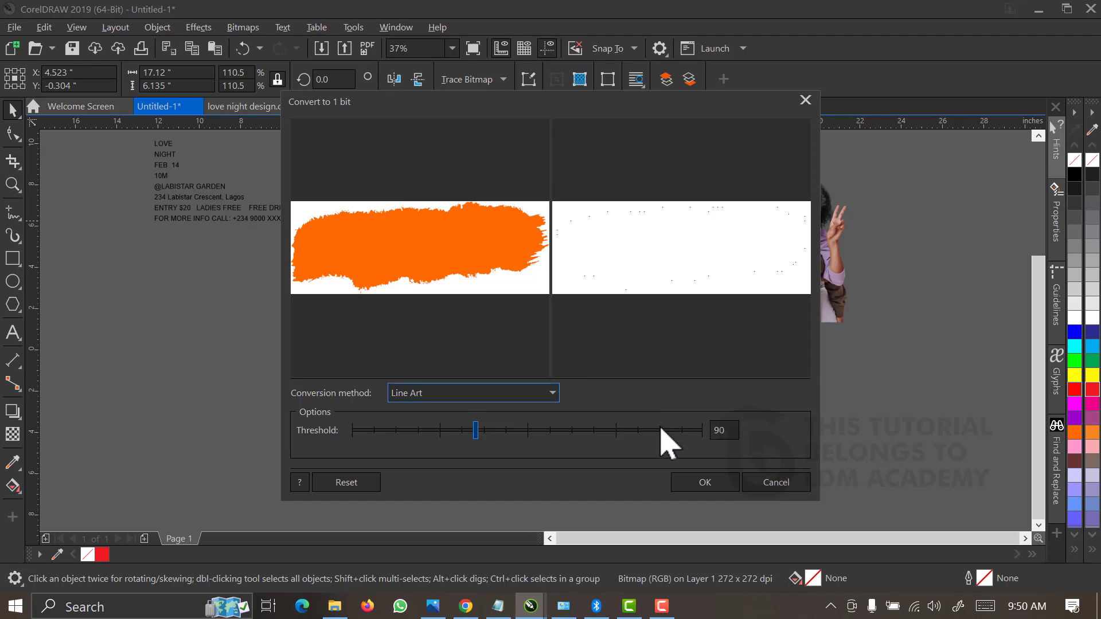
click(659, 431)
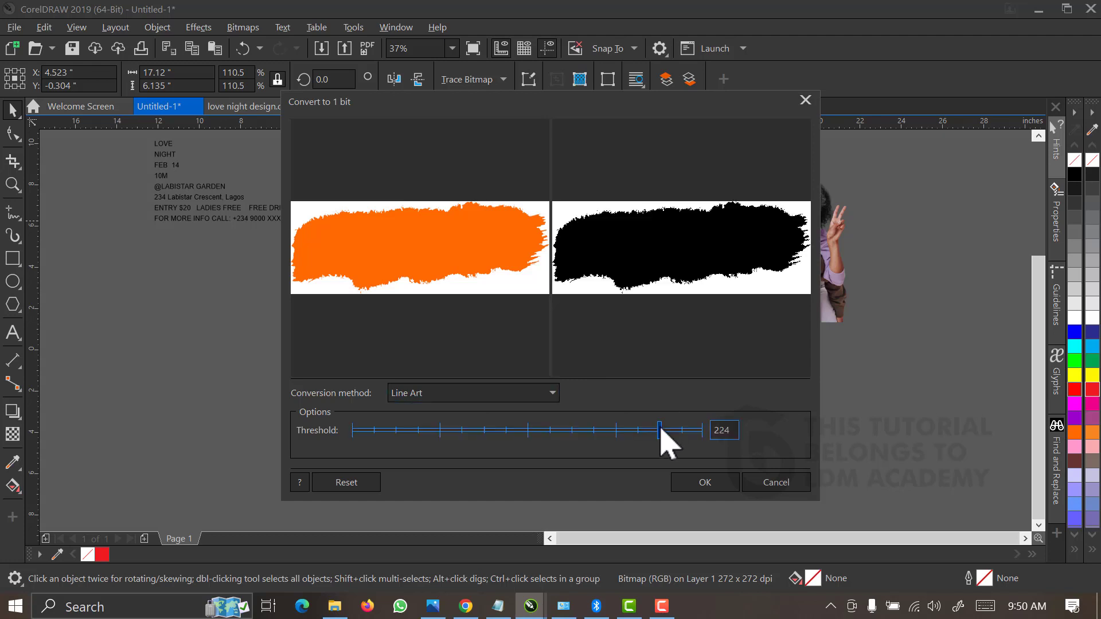
click(707, 490)
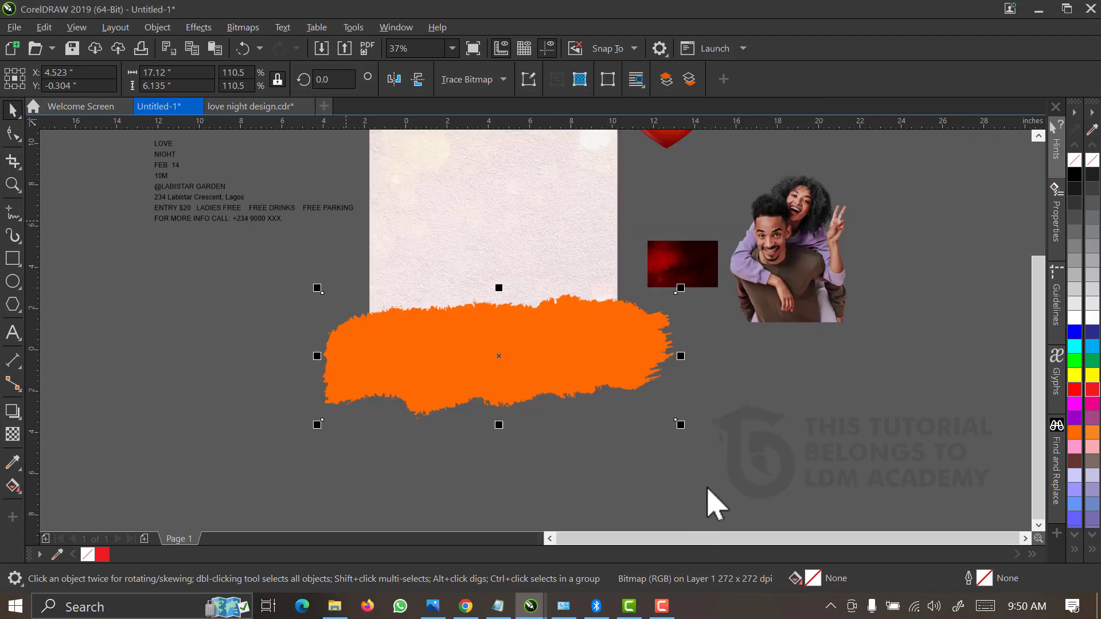
Outline-trace the black-and-white brush stroke bitmap as a High Quality Image
right_click(535, 367)
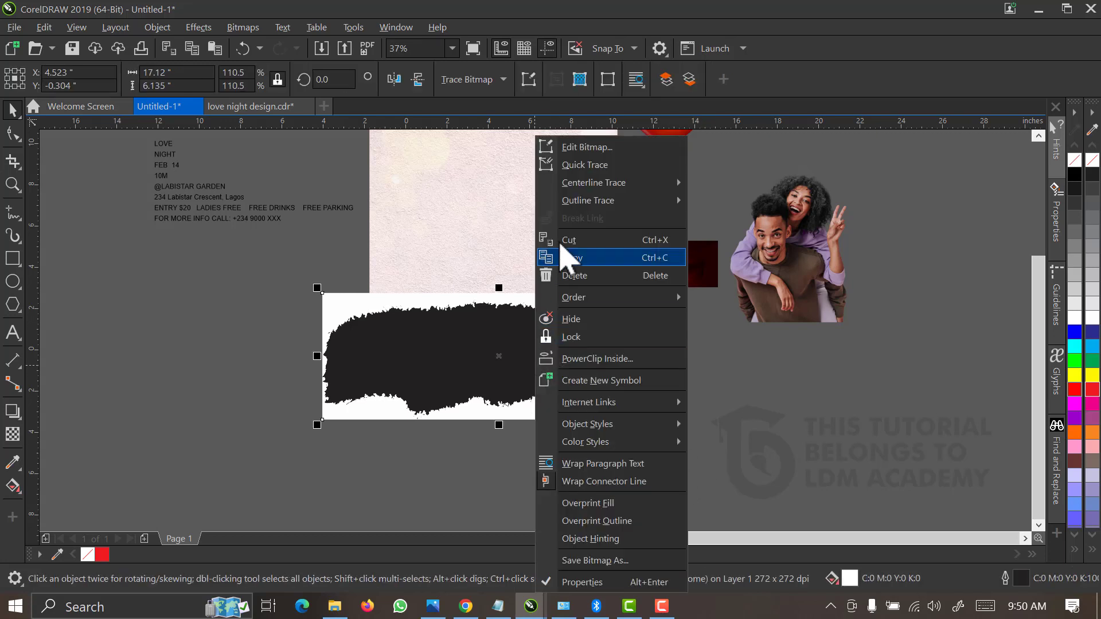
mouse_move(624, 204)
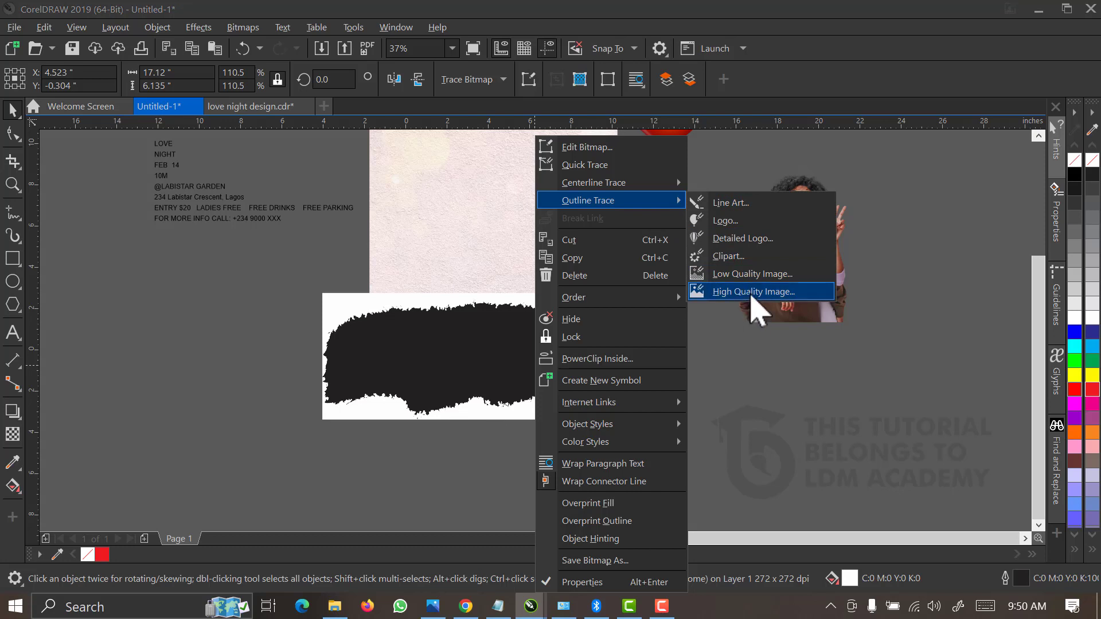
click(755, 292)
click(509, 351)
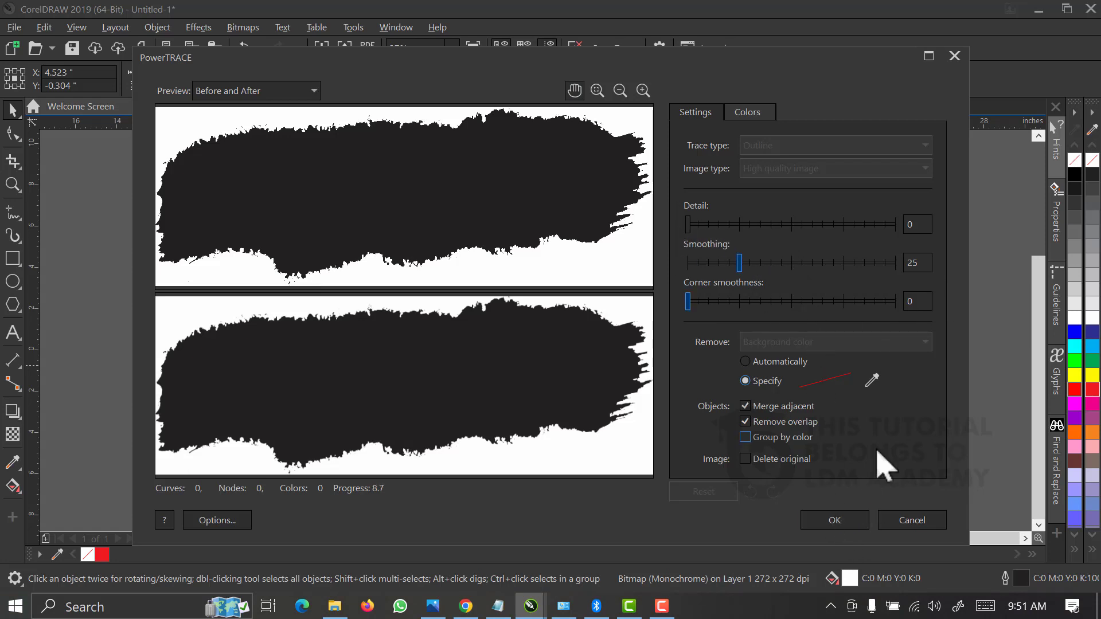
click(822, 517)
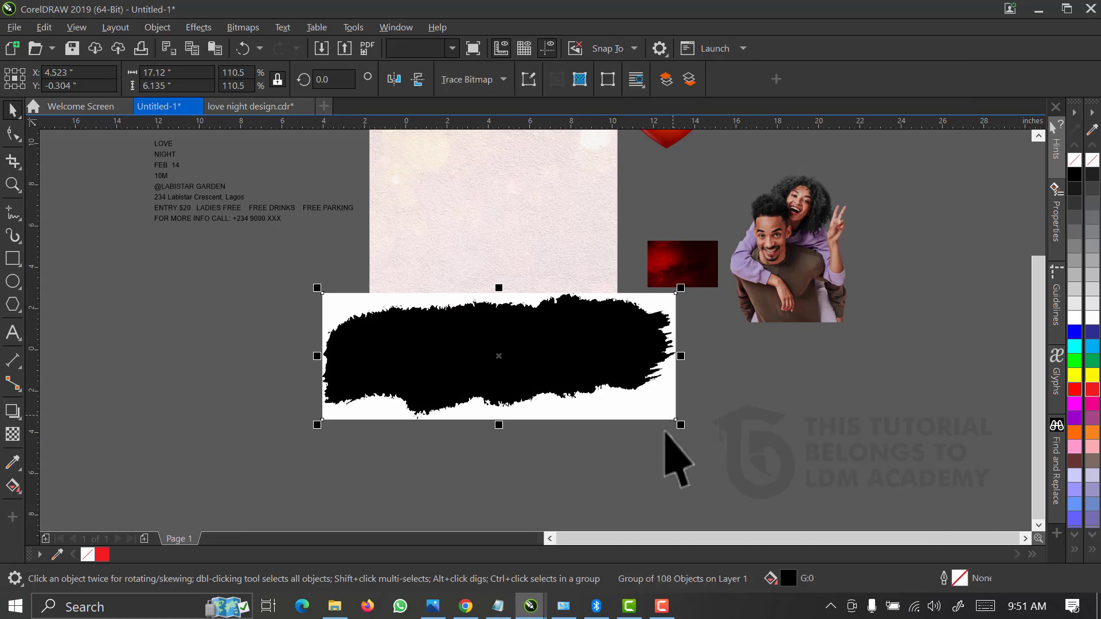
Move the traced brush stroke aside and delete the original black-and-white bitmap beneath it
drag(483, 323, 274, 367)
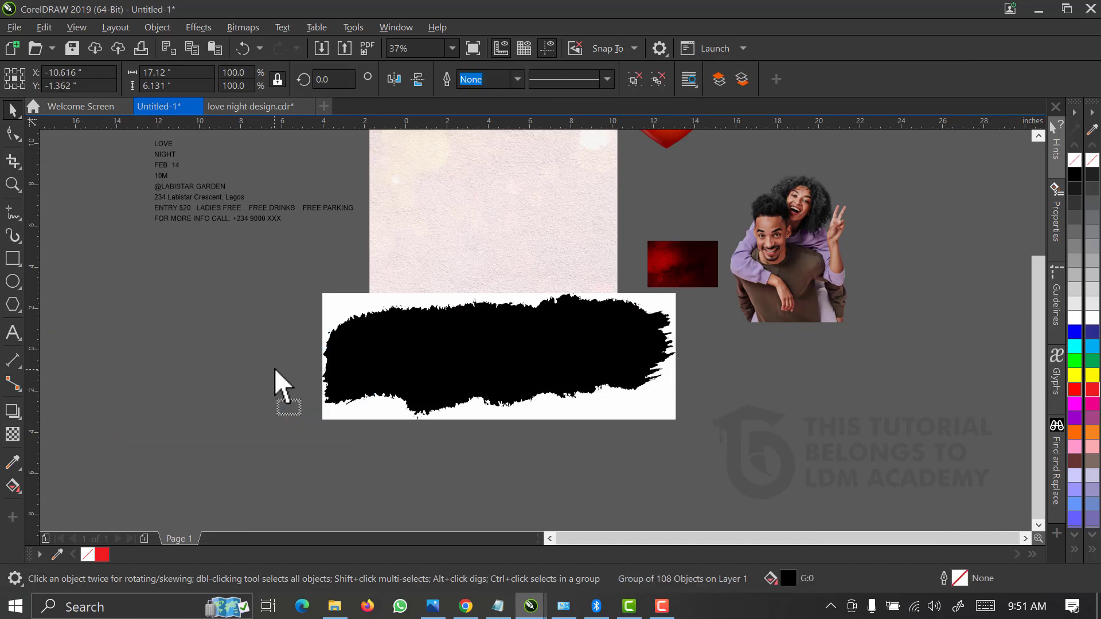
click(555, 401)
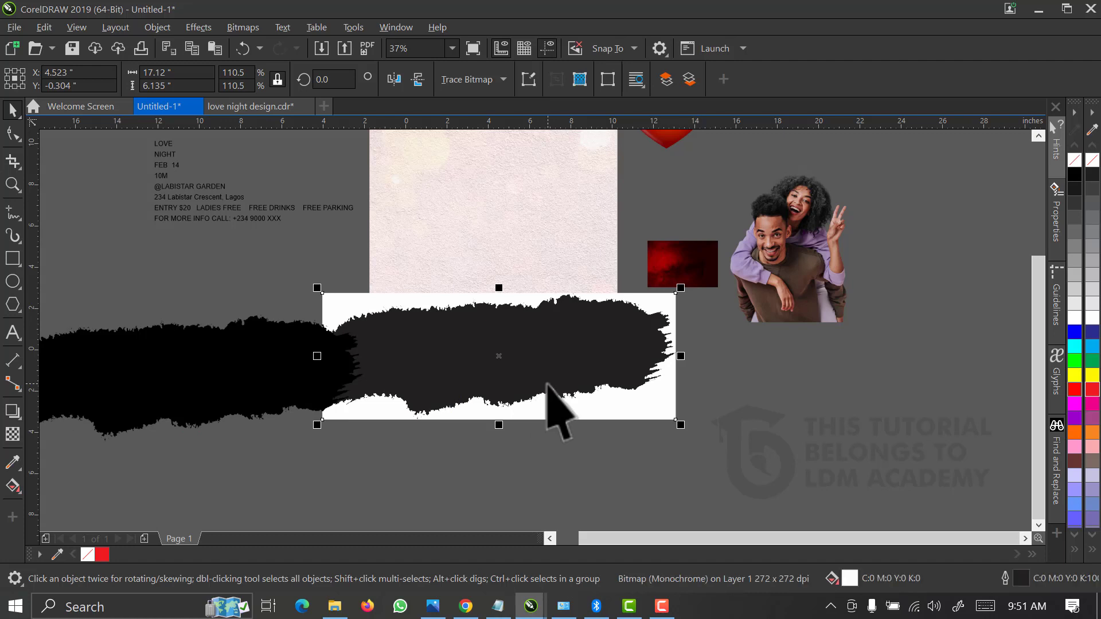
key(Delete)
Move the traced brush stroke back over the page's lower edge, then ungroup all its objects and weld them into one curve
click(241, 390)
mouse_move(242, 390)
mouse_down()
mouse_move(472, 393)
mouse_move(586, 371)
mouse_move(557, 374)
mouse_up()
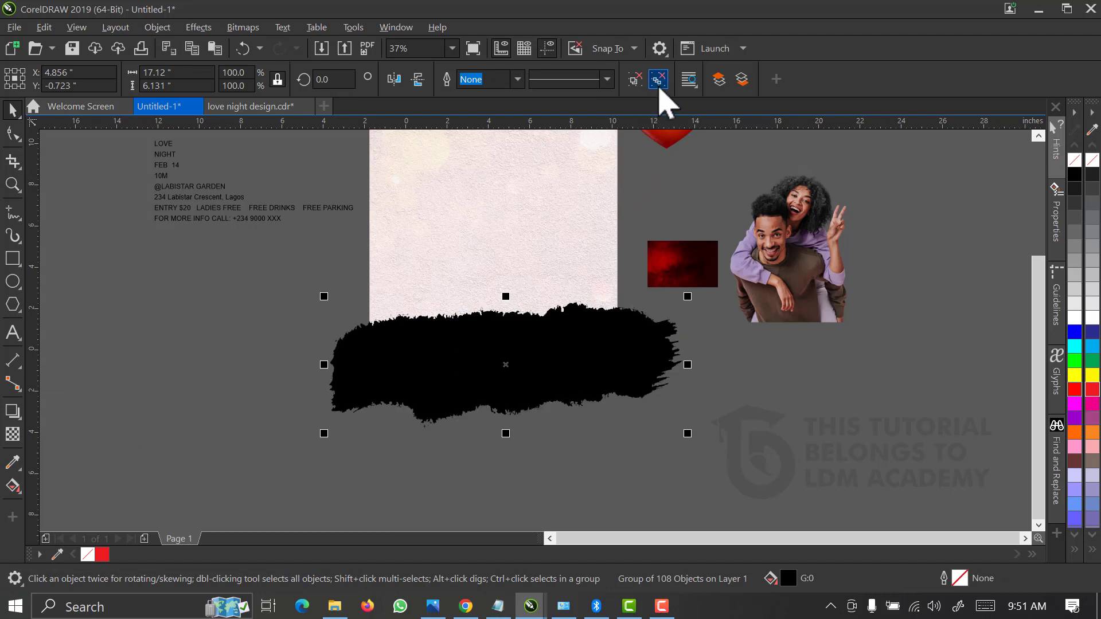
click(658, 83)
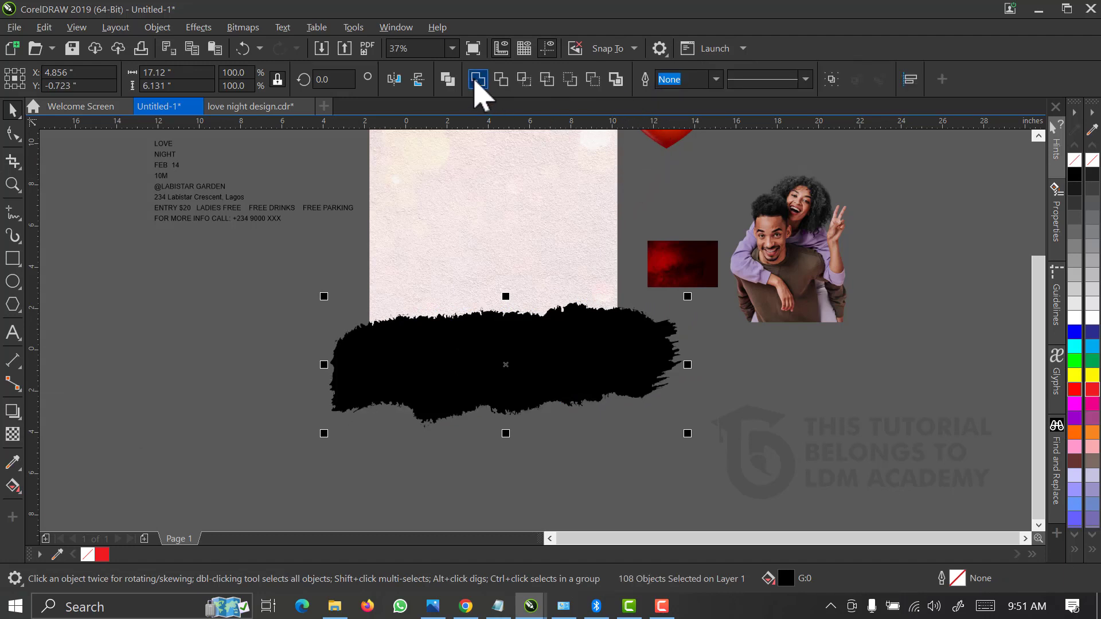
click(477, 79)
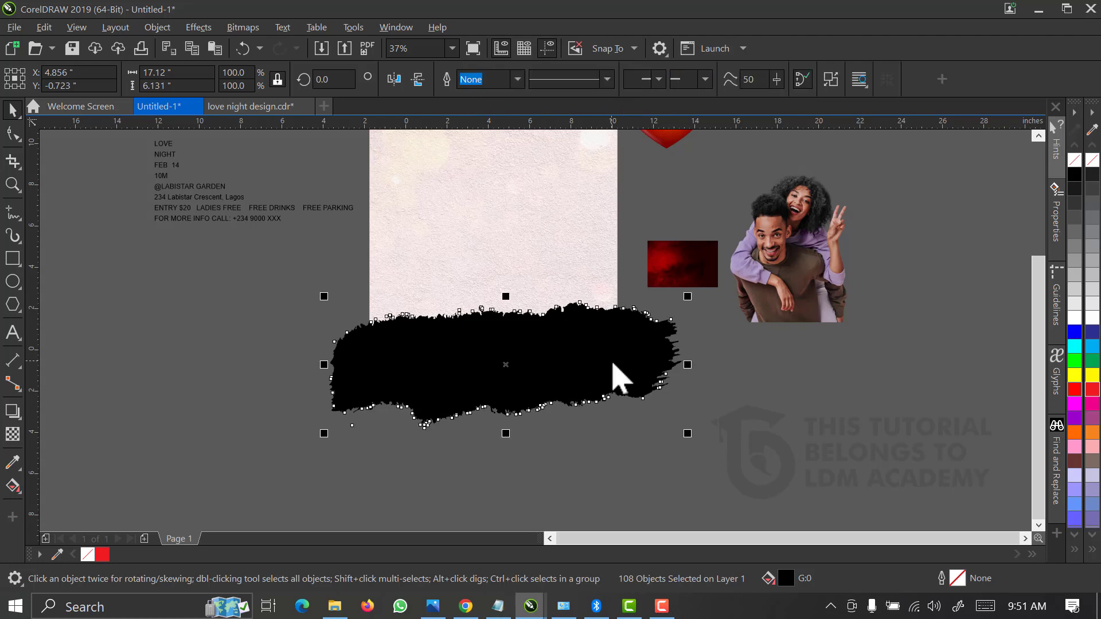
PowerClip the red smoke texture image inside the black brush stroke and open the clip's contents for editing
mouse_move(689, 264)
mouse_down()
mouse_move(617, 326)
mouse_move(566, 349)
mouse_move(573, 363)
mouse_up()
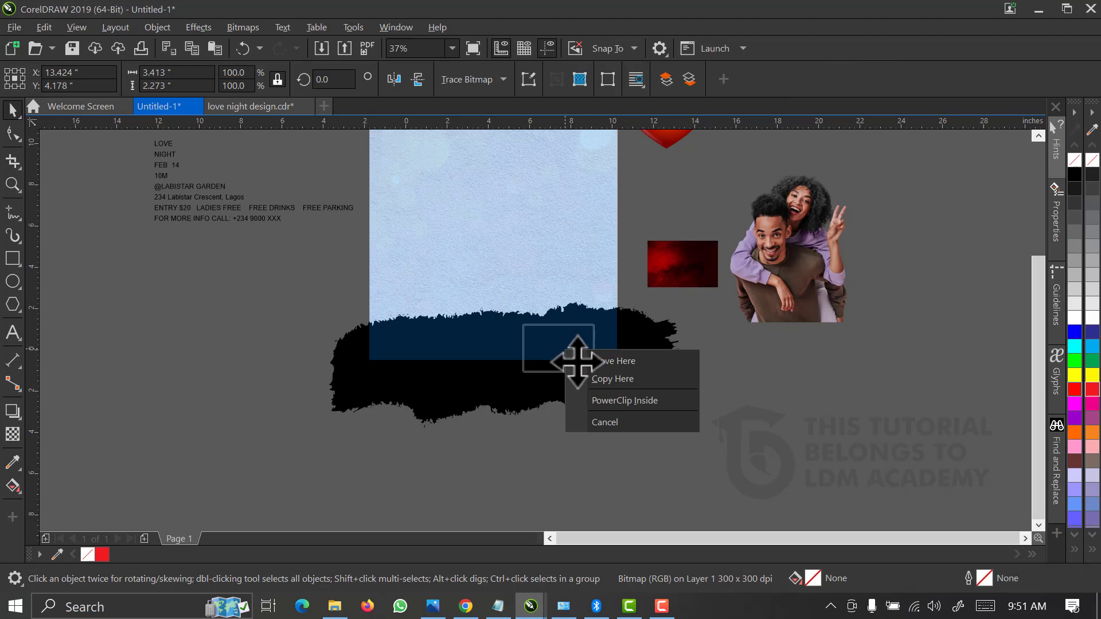
click(605, 400)
right_click(573, 363)
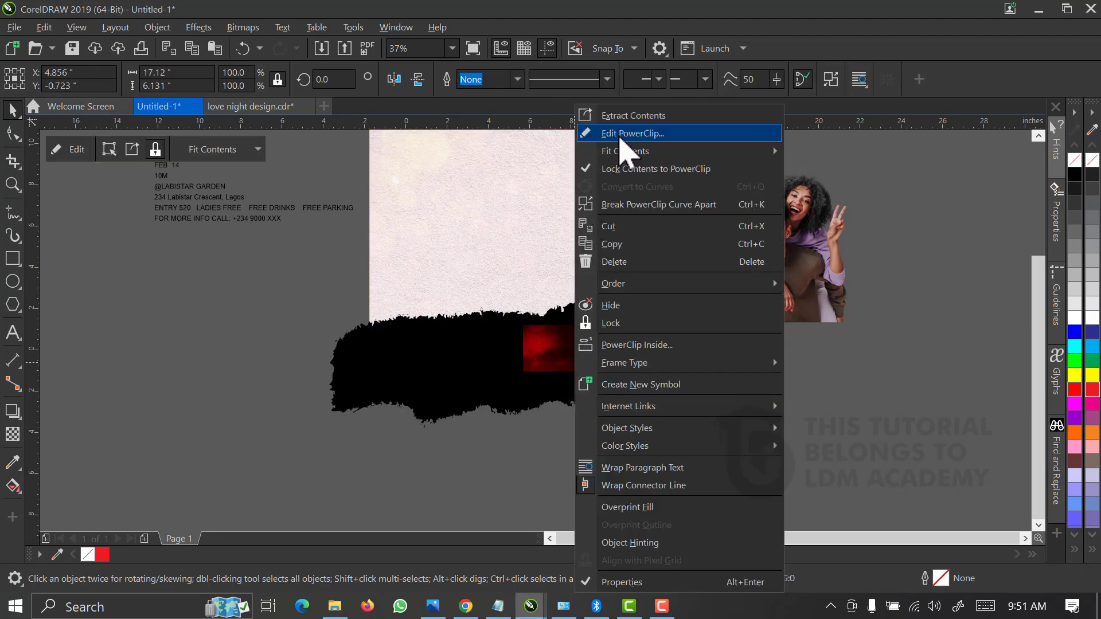
click(631, 134)
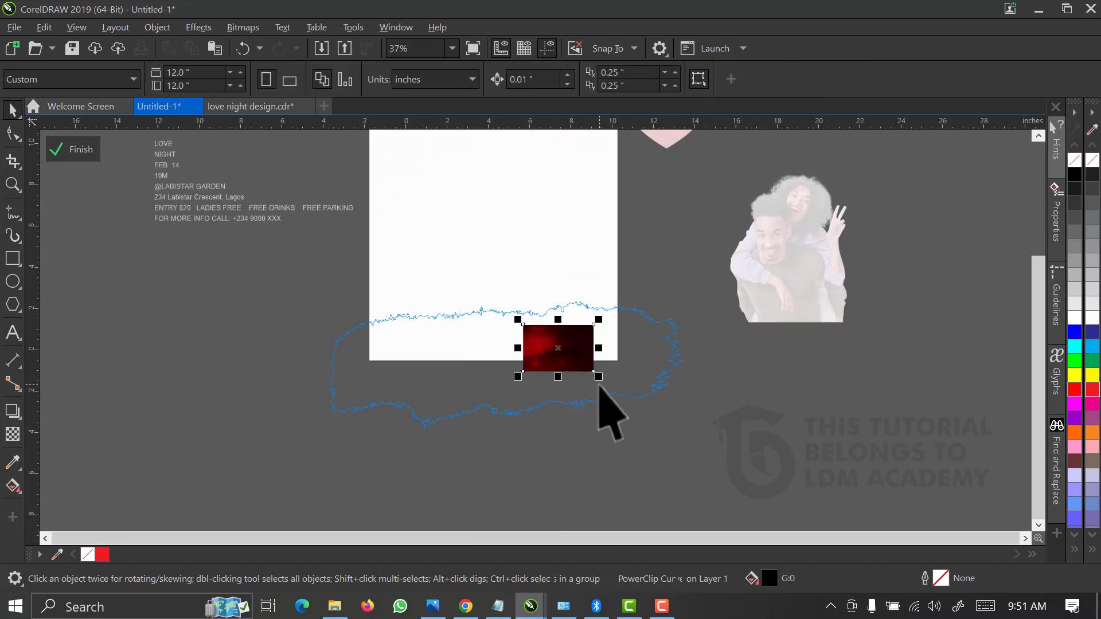
Enlarge the clipped red texture to about 24.4 × 16.2 inches, position it over the whole stroke outline, and finish editing the PowerClip
click(601, 379)
drag(597, 376, 607, 405)
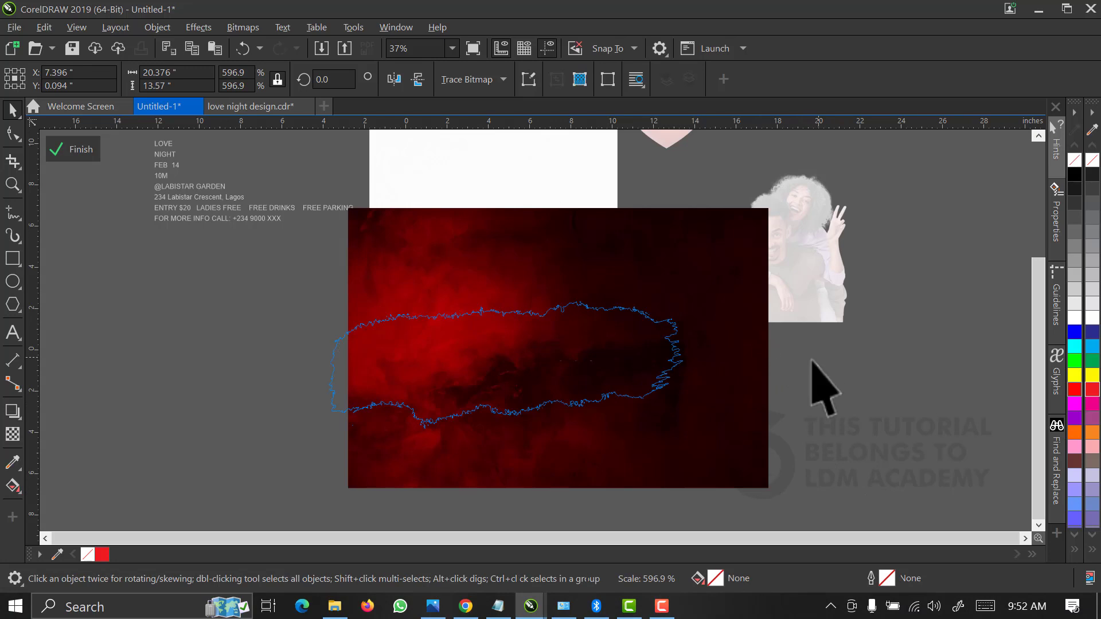
drag(630, 404, 569, 377)
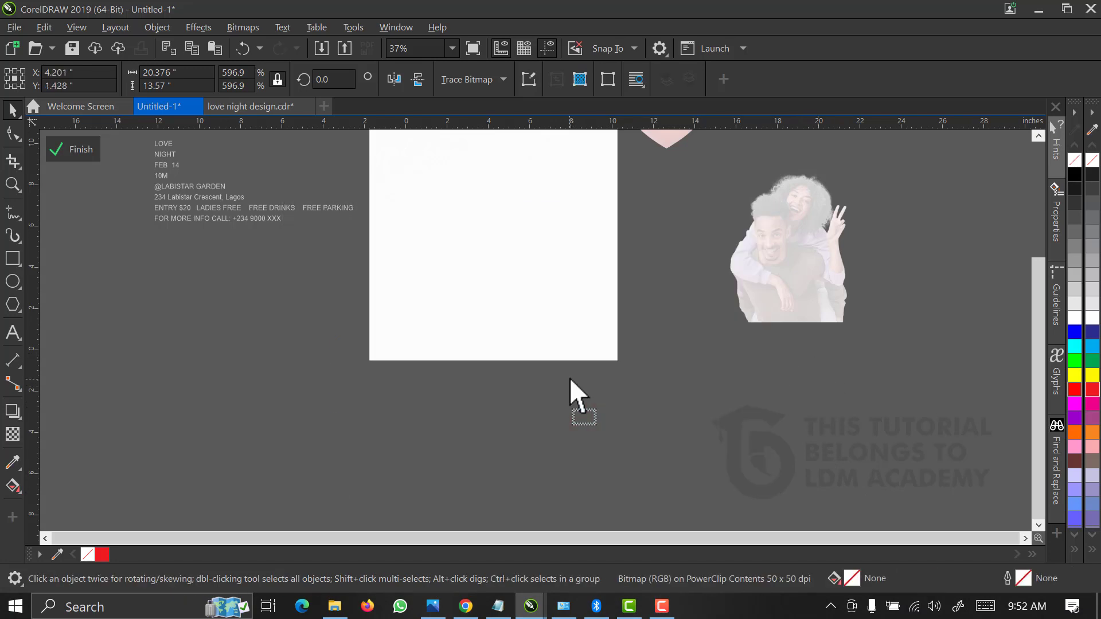
drag(707, 175, 760, 131)
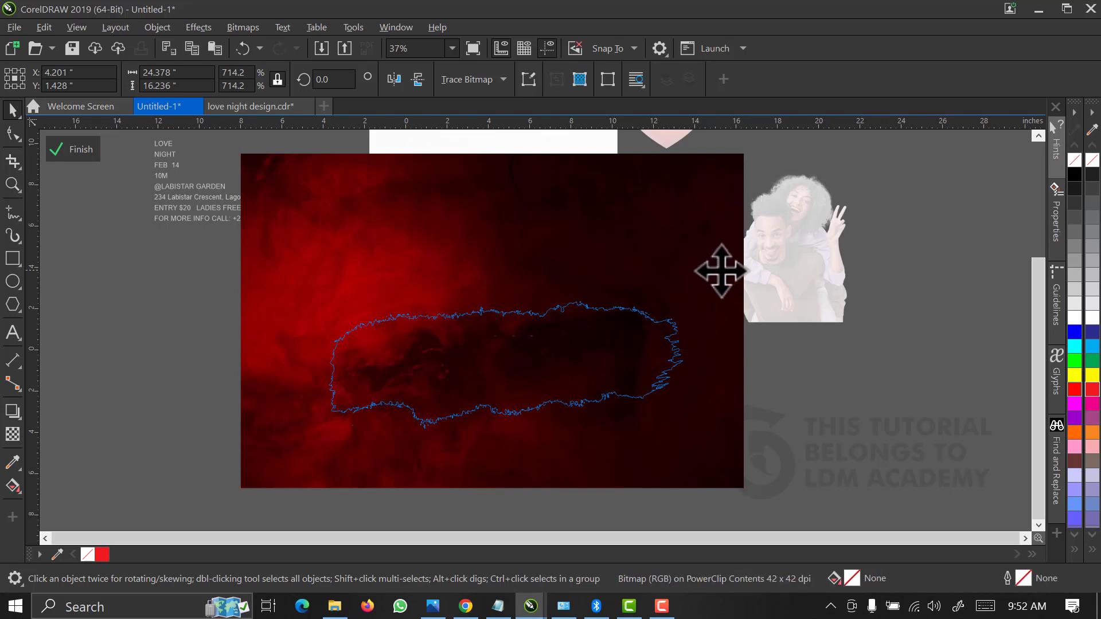
drag(721, 270, 722, 270)
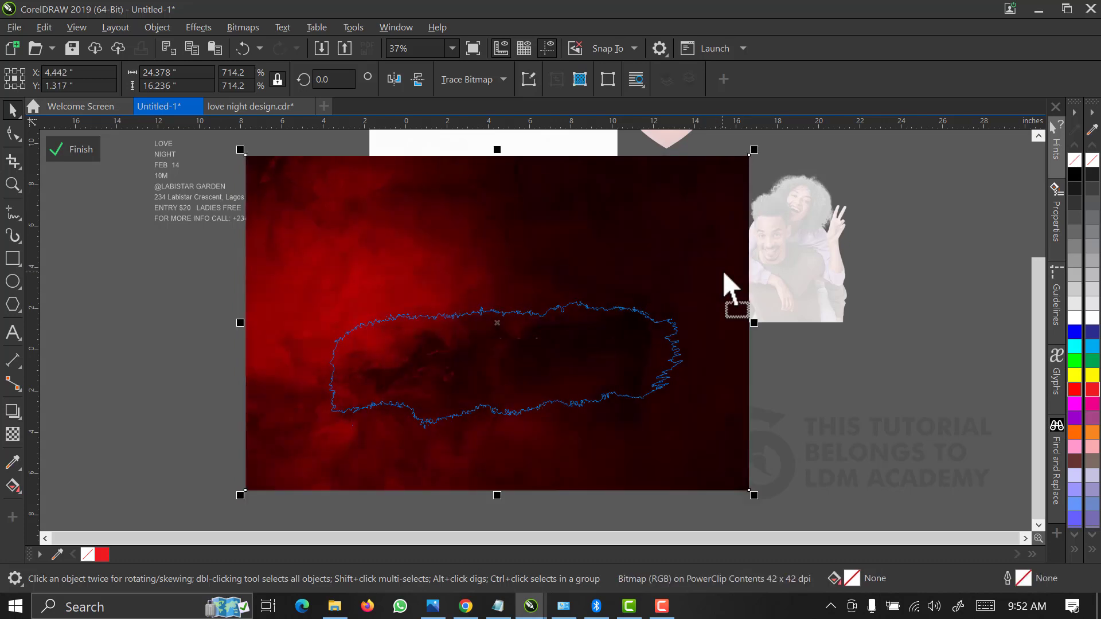
click(75, 150)
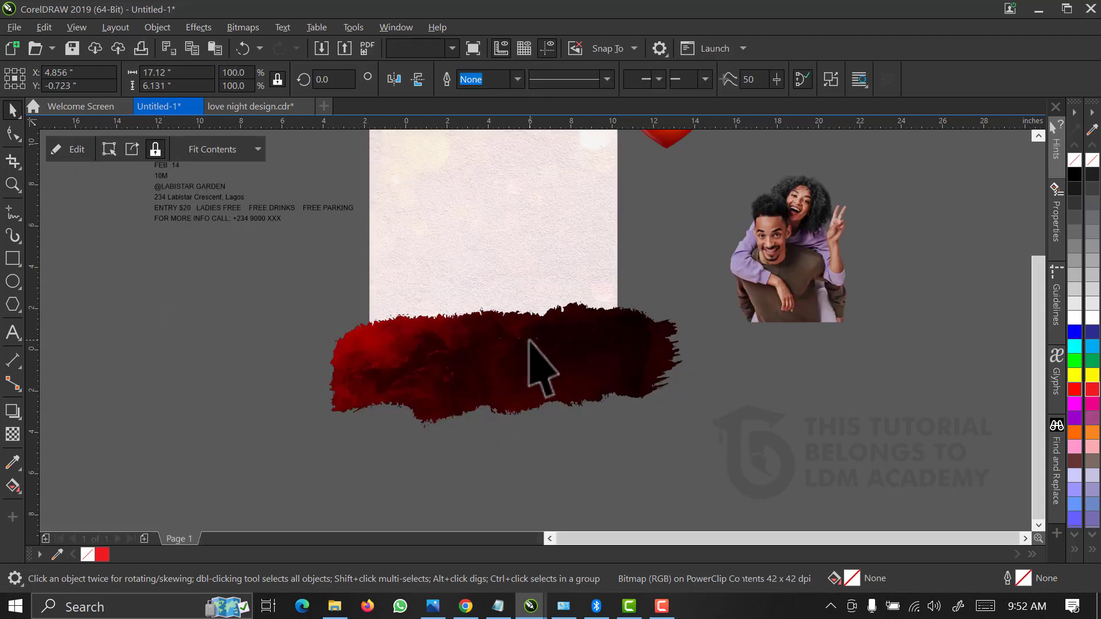
Scale the red-textured brush stroke to about 94.5% and move it slightly up over the page's lower edge
click(533, 351)
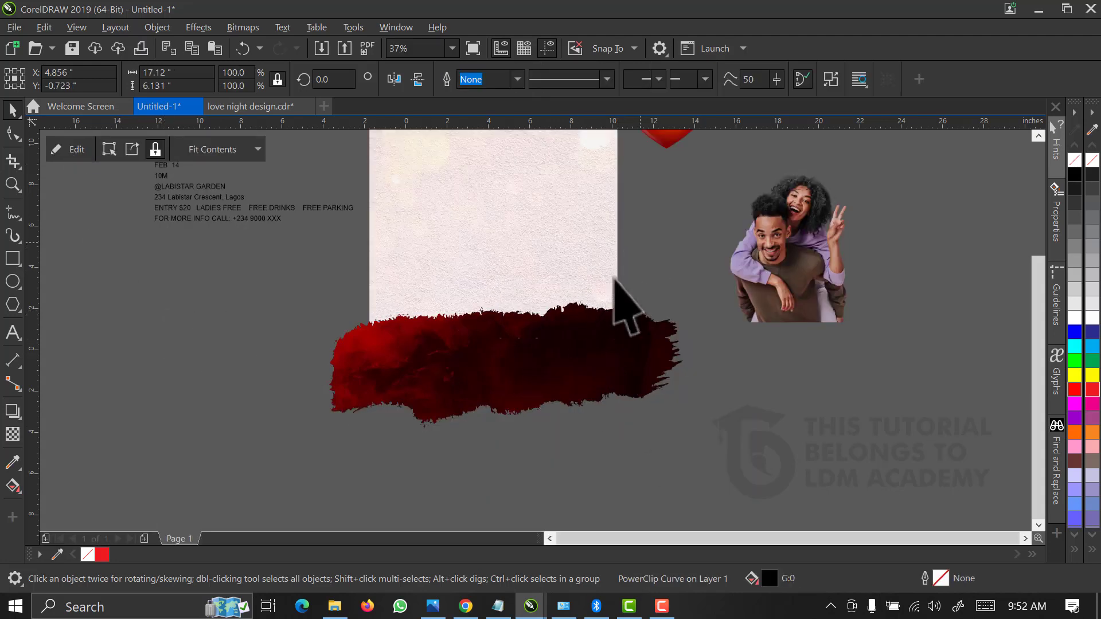
drag(686, 433, 675, 436)
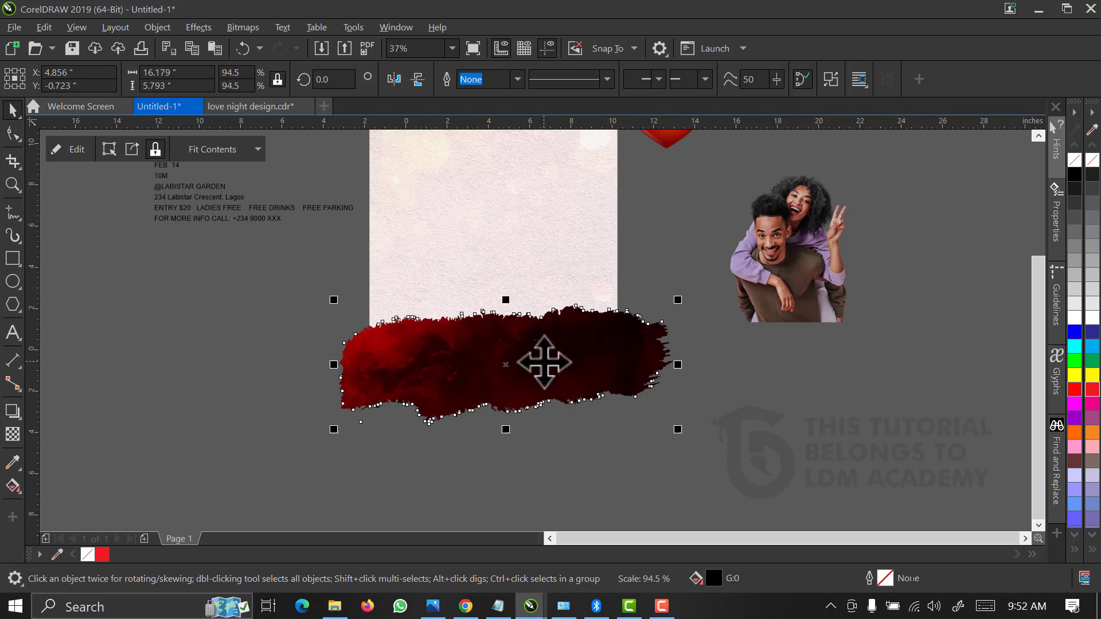
mouse_move(543, 364)
mouse_down()
mouse_move(540, 314)
mouse_move(541, 331)
mouse_up()
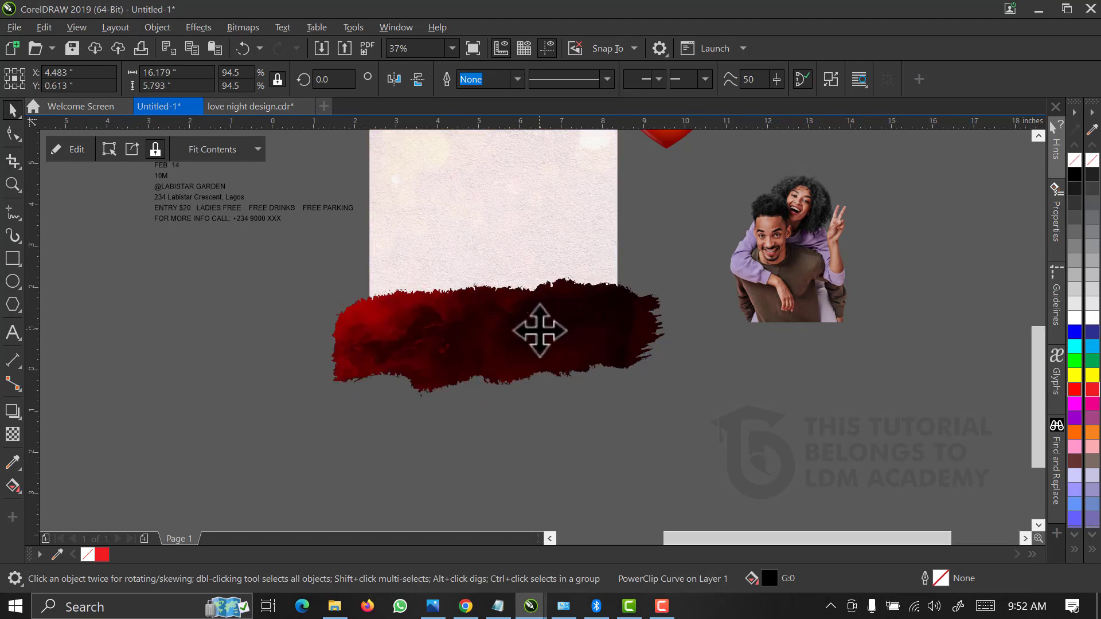
Draw a rectangle about 2.5 × 7.3 inches over the stroke's overhang beyond the page's left edge and trim the stroke with it
scroll(539, 328, up, 2)
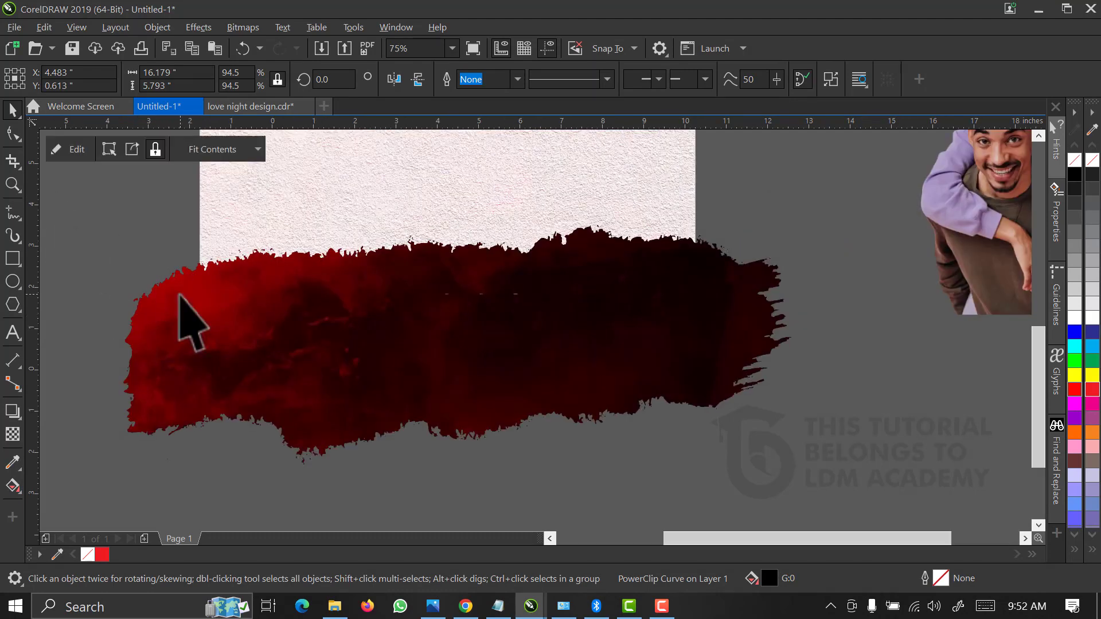
click(202, 290)
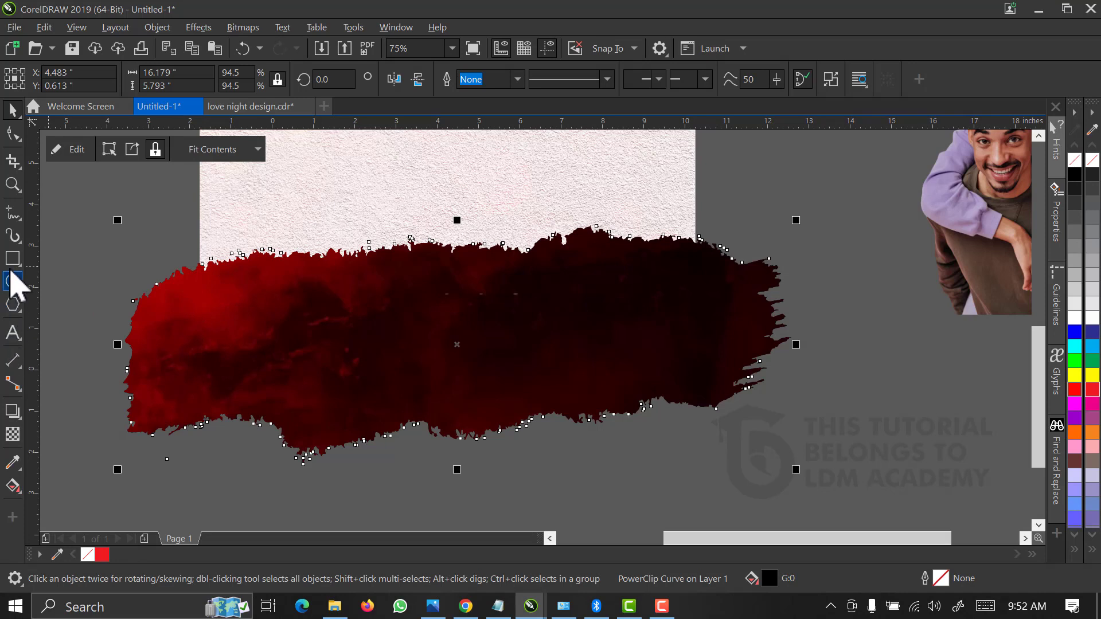
click(13, 258)
drag(96, 174, 201, 474)
key(space)
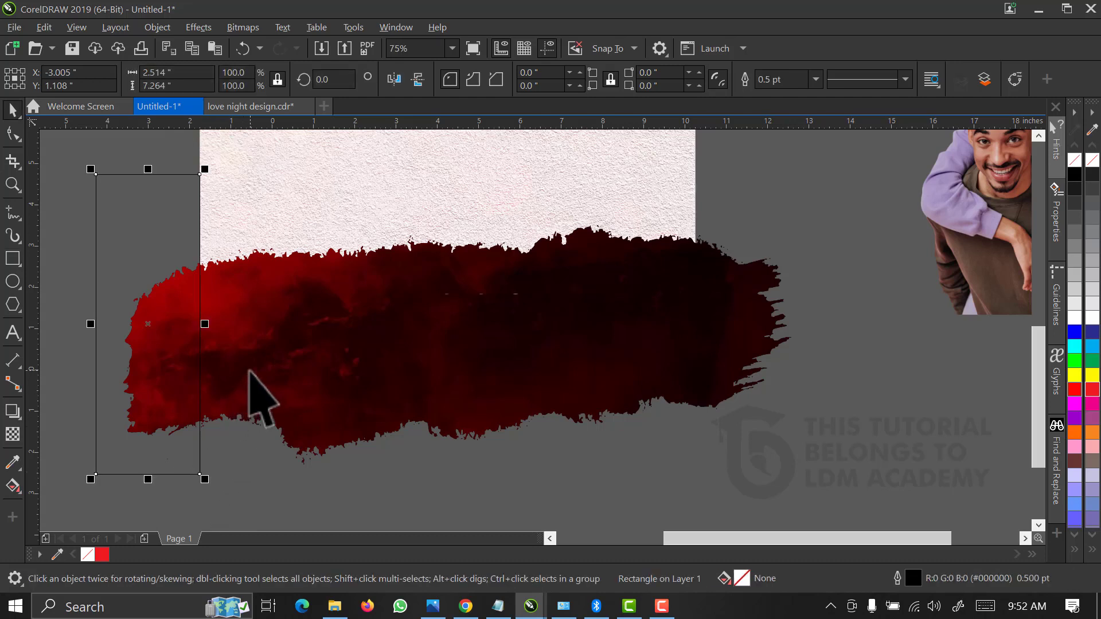
shift+click(250, 373)
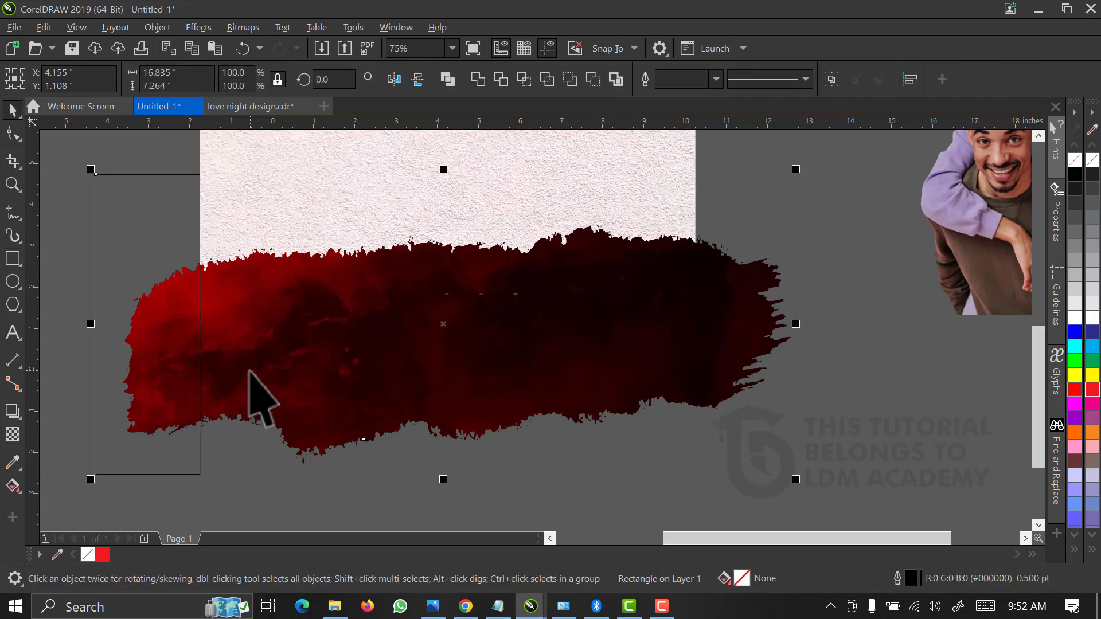
click(501, 79)
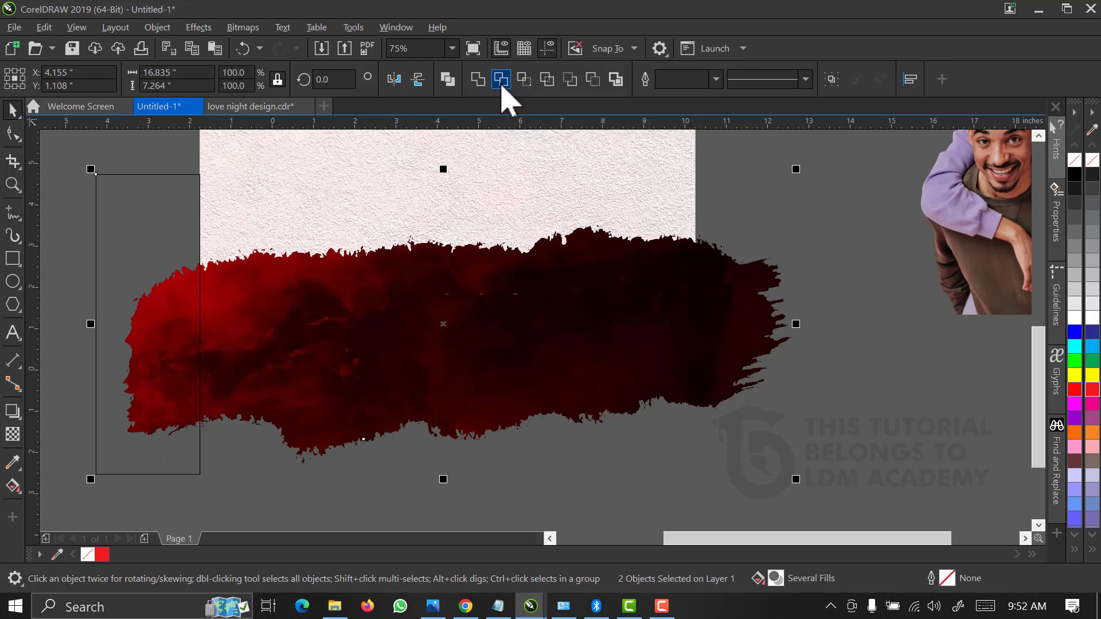
Move the rectangle against the page's right edge, trim the stroke's overhang there, and delete the rectangle
click(167, 265)
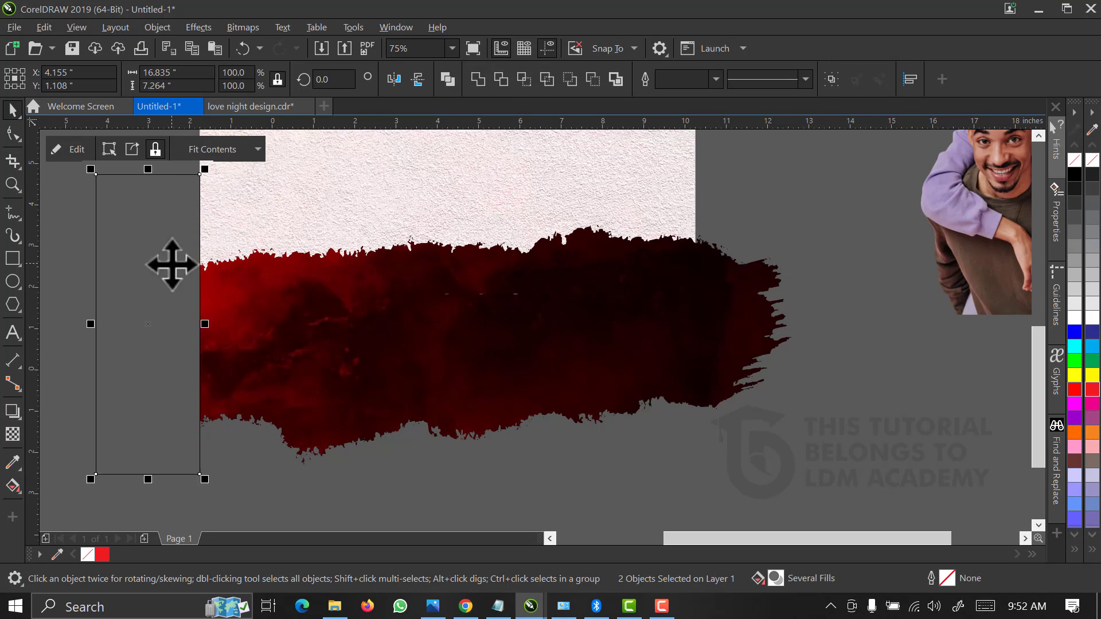
click(162, 256)
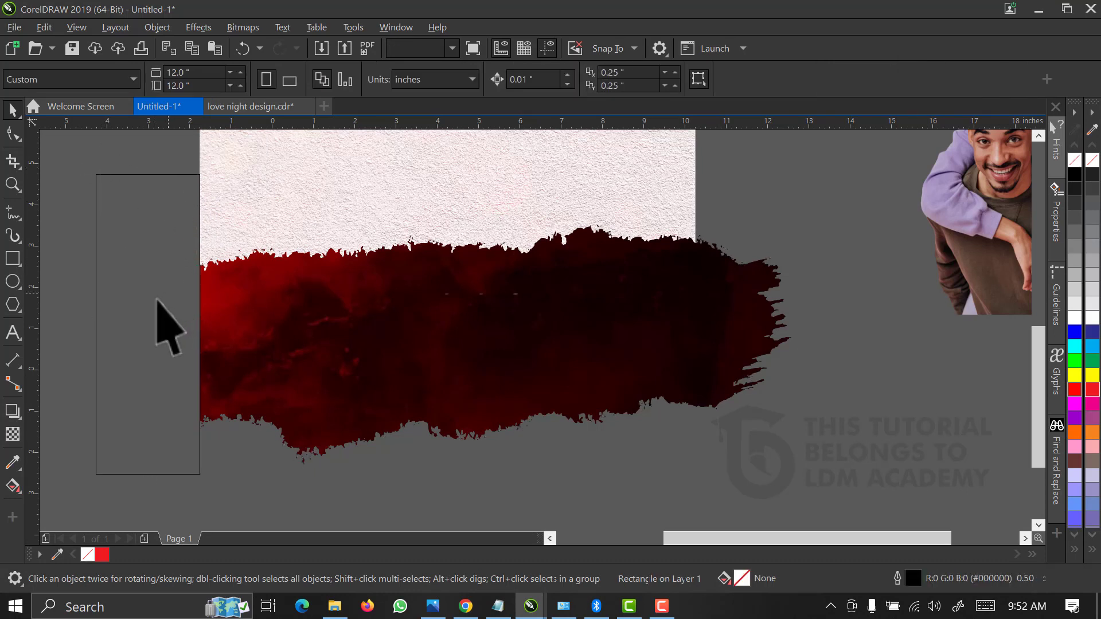
drag(156, 307, 755, 288)
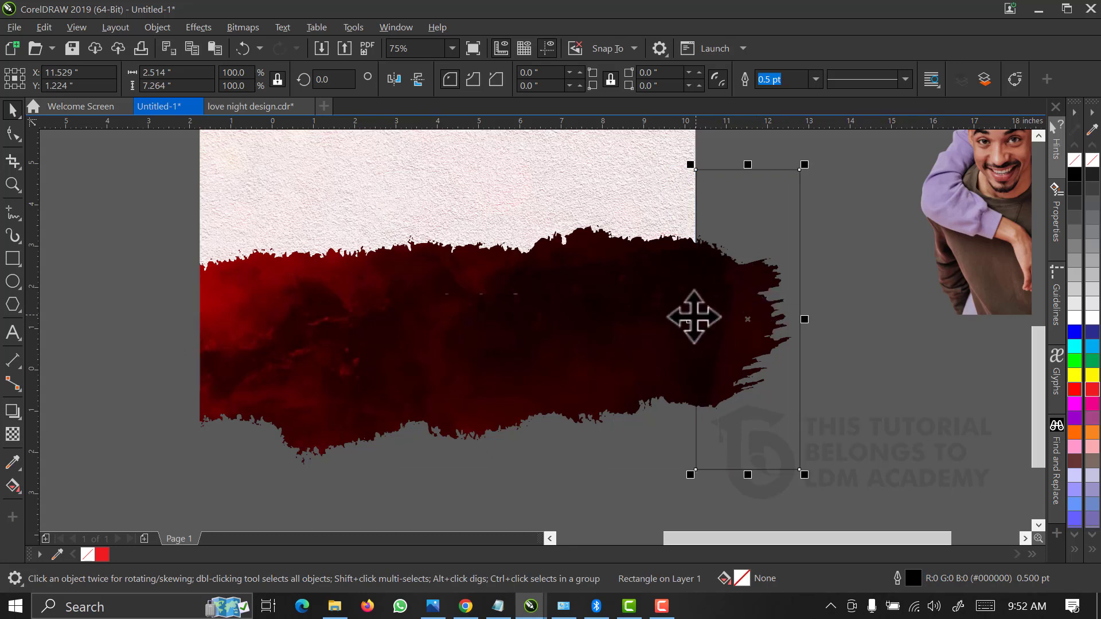
shift+click(633, 291)
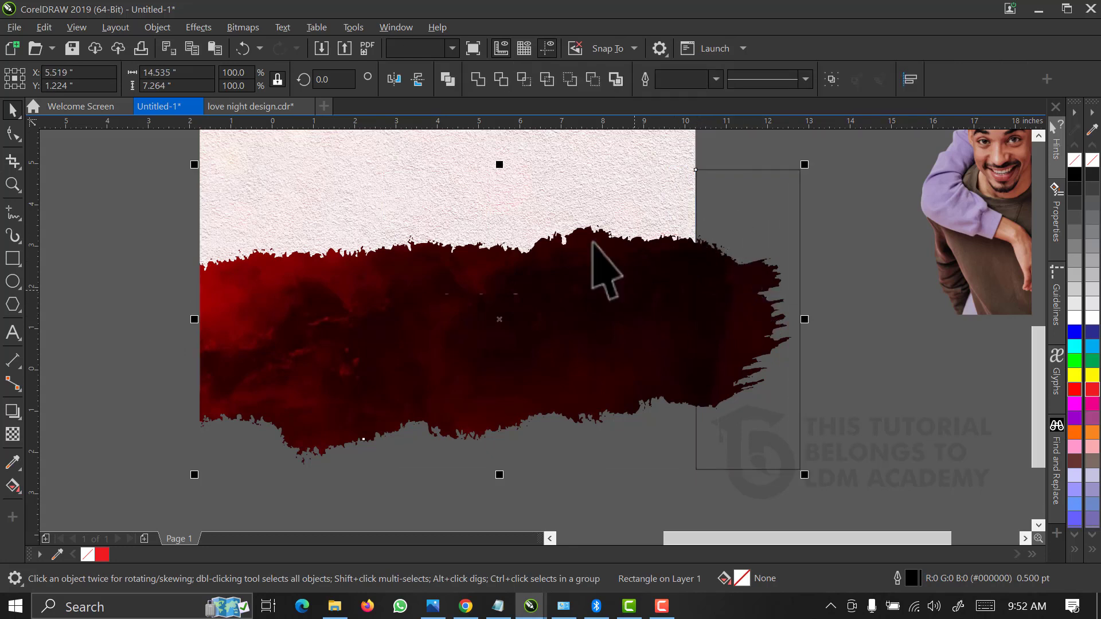
click(500, 79)
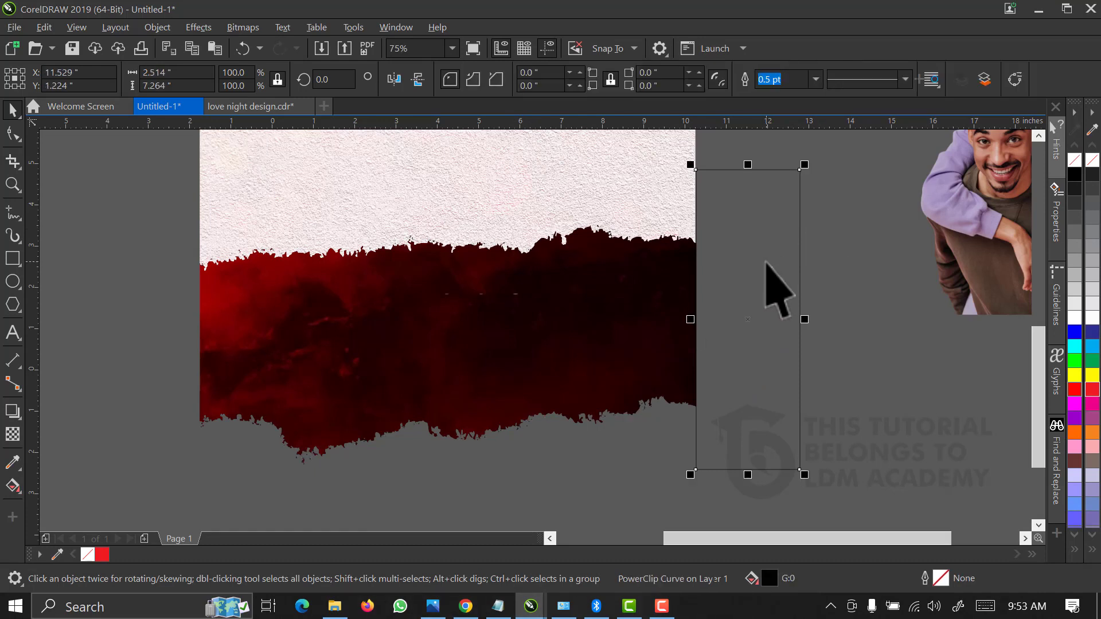
click(767, 265)
Place a copy of the trimmed red brush stroke beside the page, below the couple photo
click(583, 315)
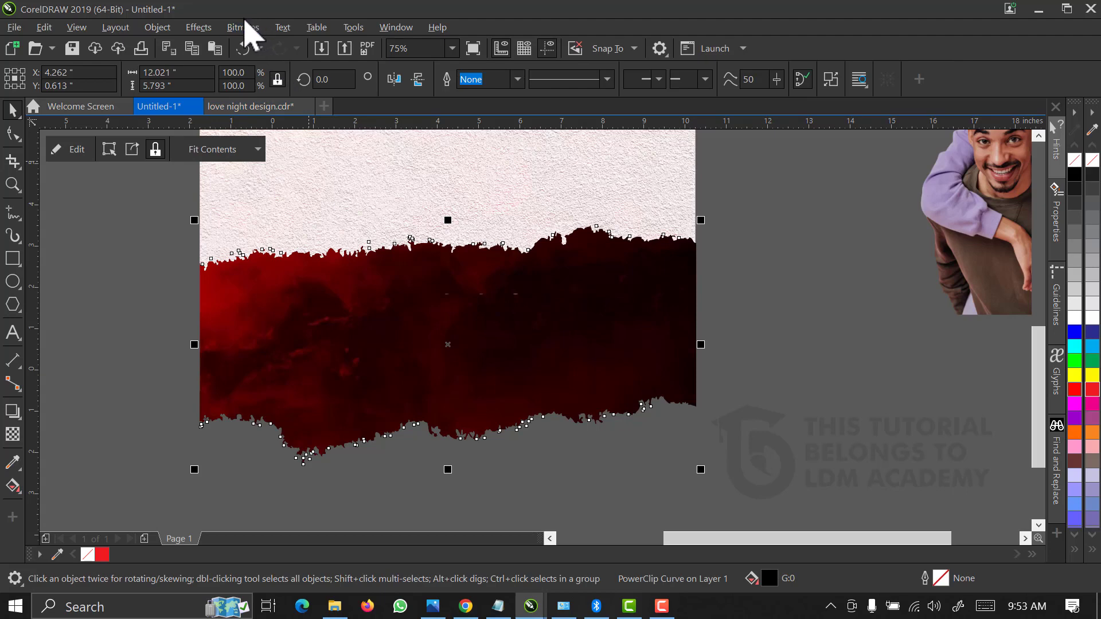
scroll(369, 294, down, 2)
drag(386, 302, 665, 347)
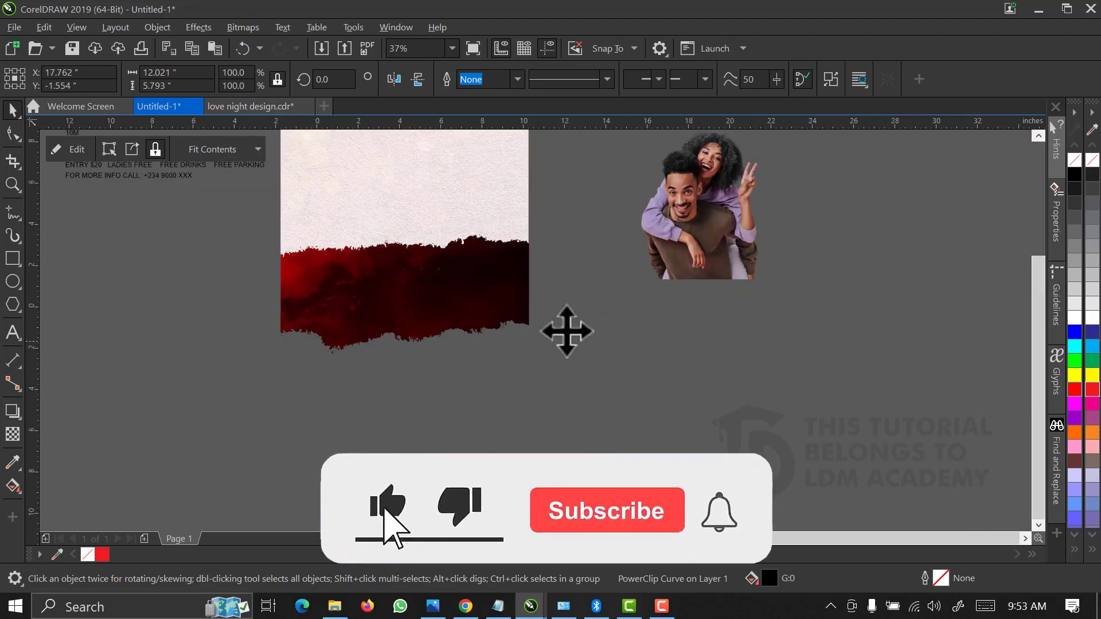
Convert the original brush stroke on the page to an RGB bitmap at 400 dpi
click(466, 296)
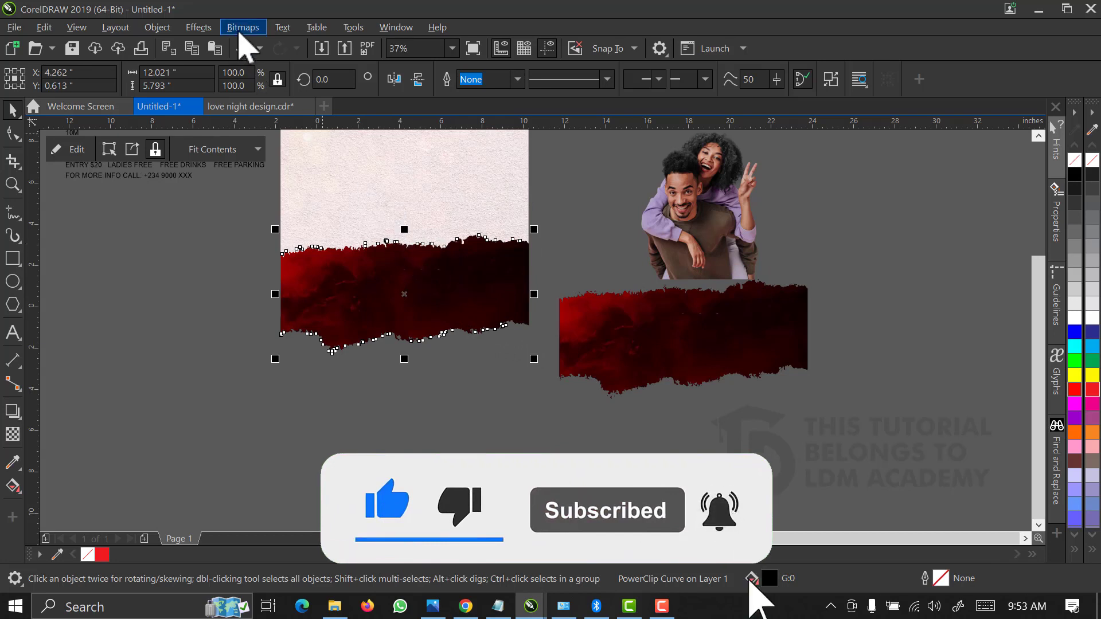
click(243, 27)
click(399, 246)
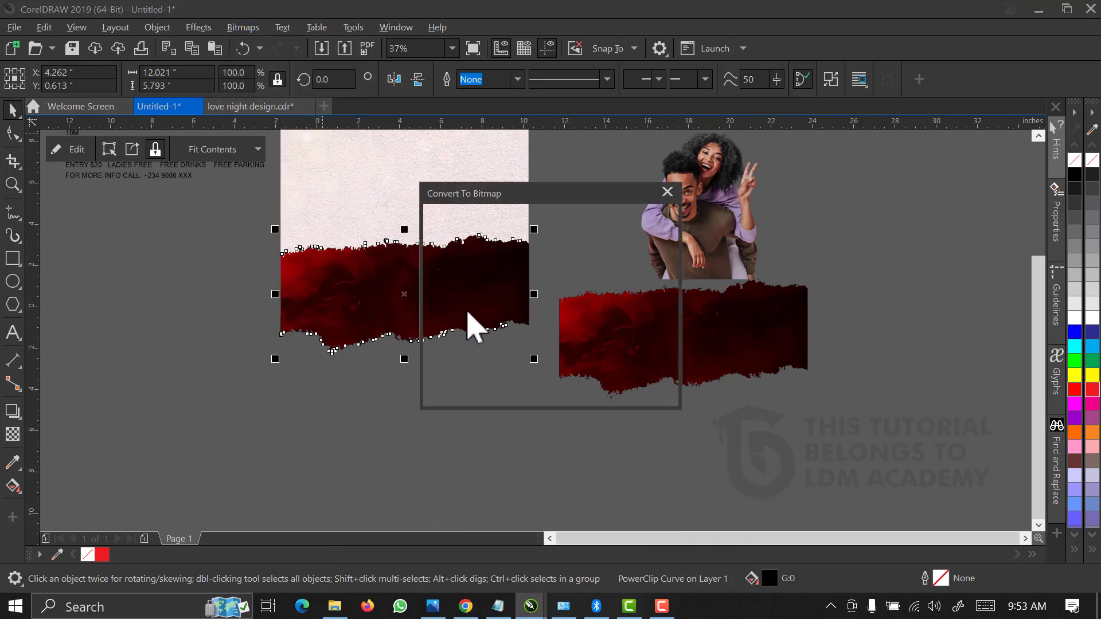
click(565, 393)
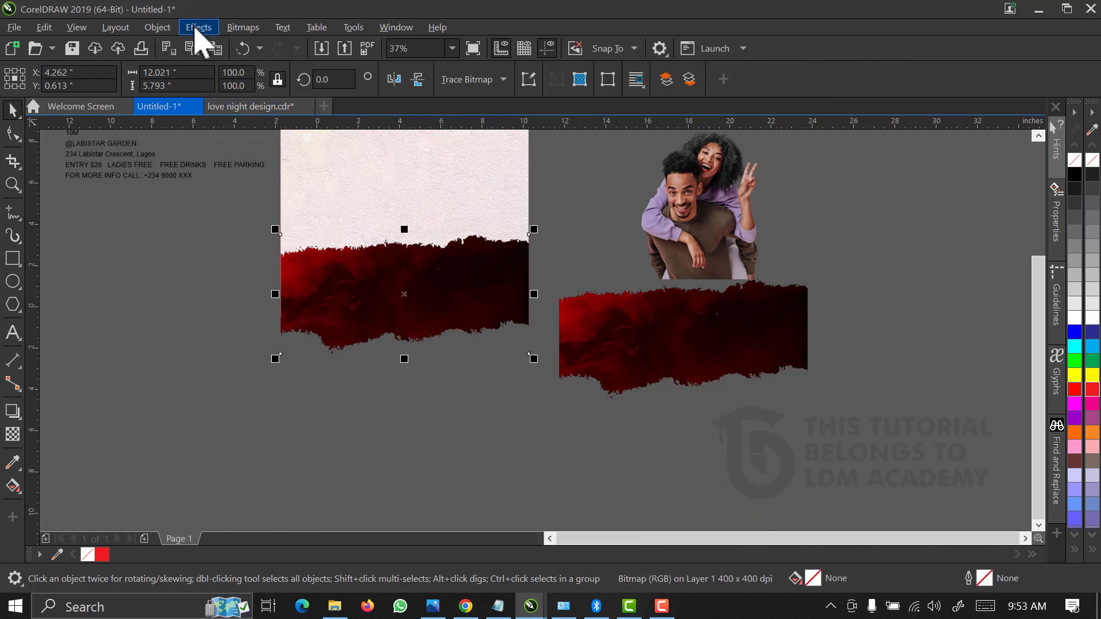
Apply a Gaussian Blur with a radius of 61.2 pixels to the brush stroke bitmap on the page
click(198, 29)
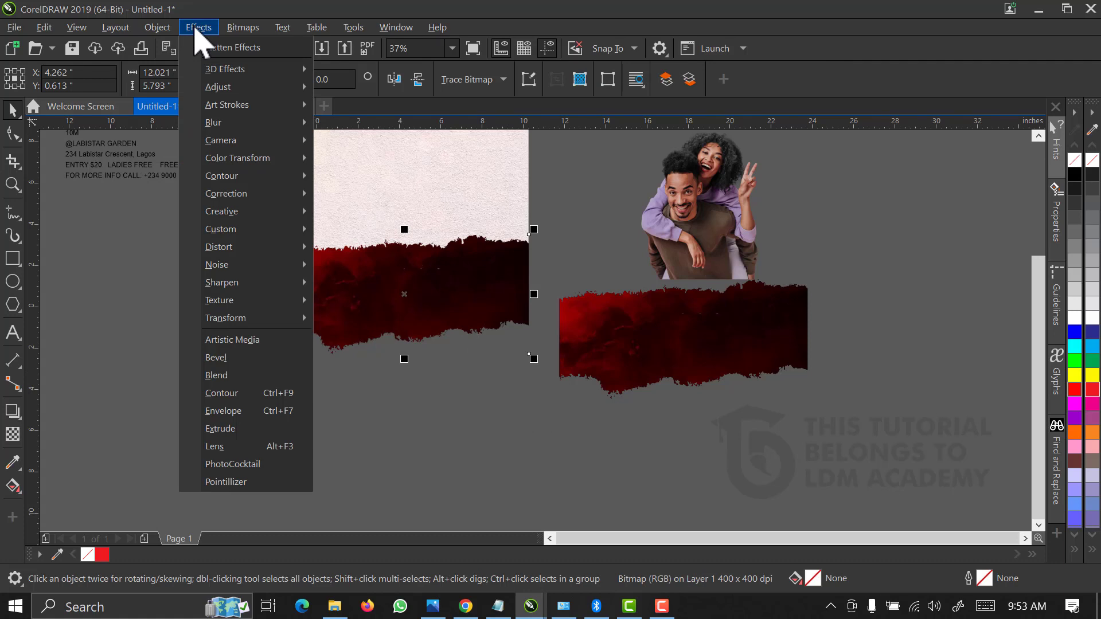
mouse_move(242, 130)
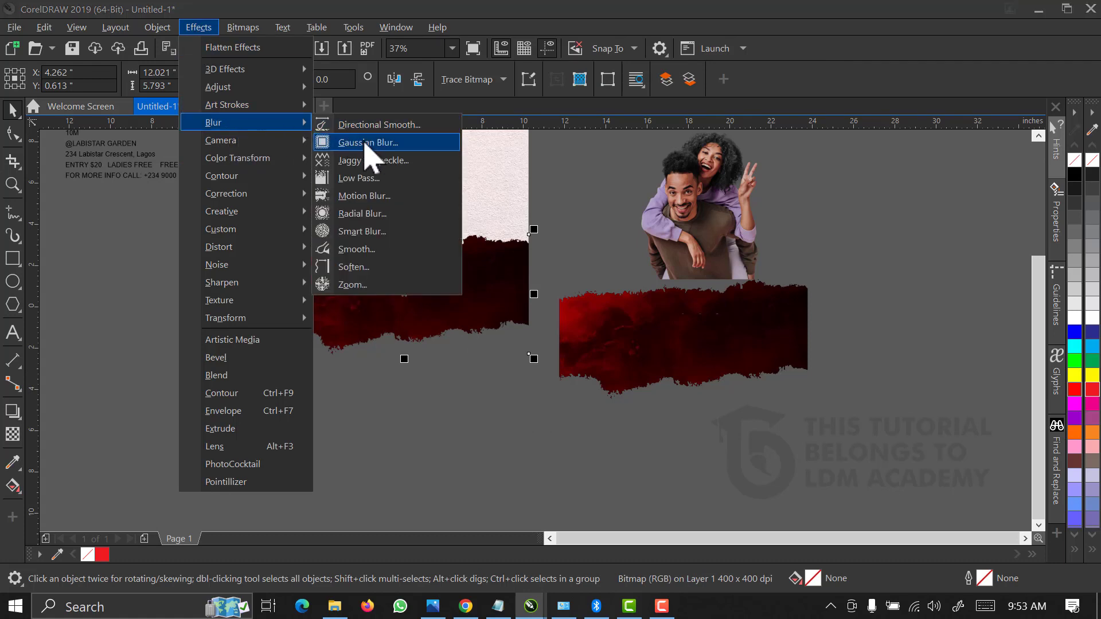
click(365, 144)
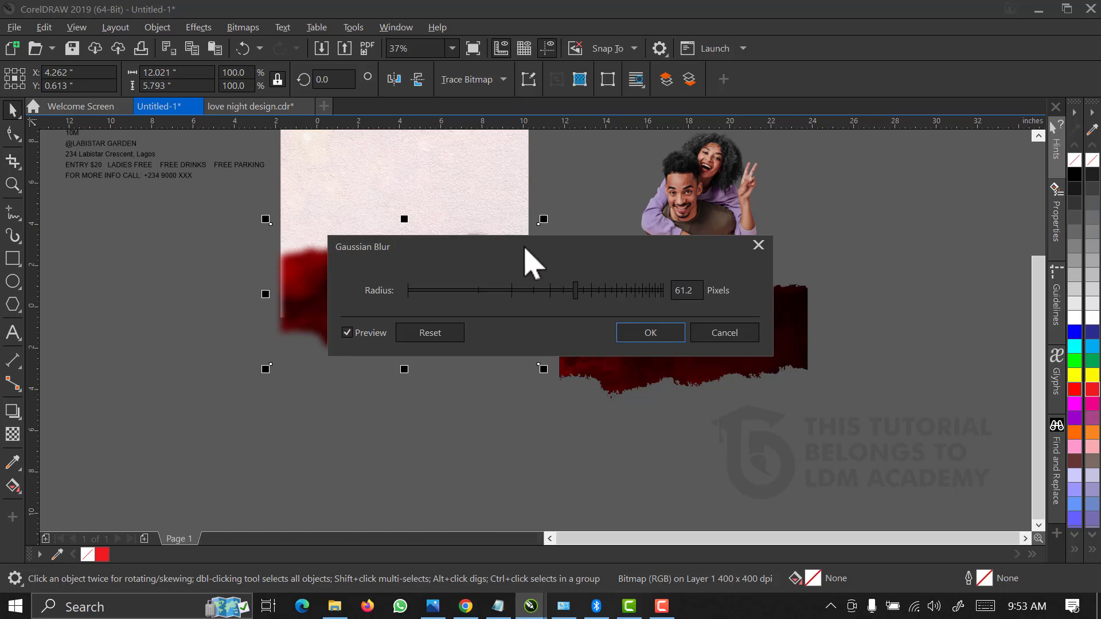
drag(532, 245, 557, 377)
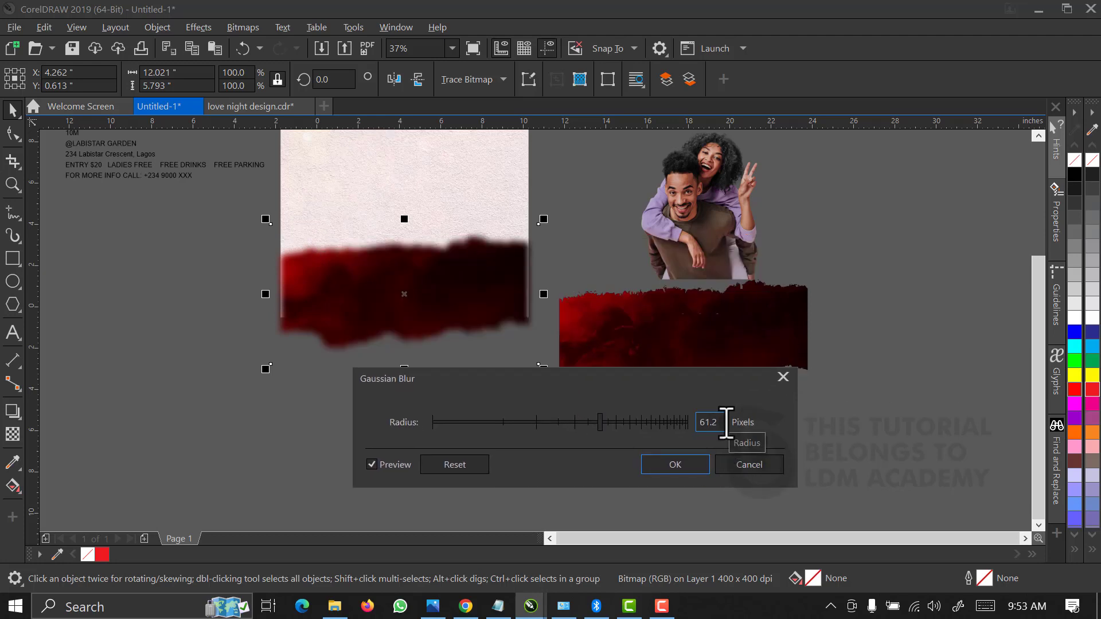
click(686, 469)
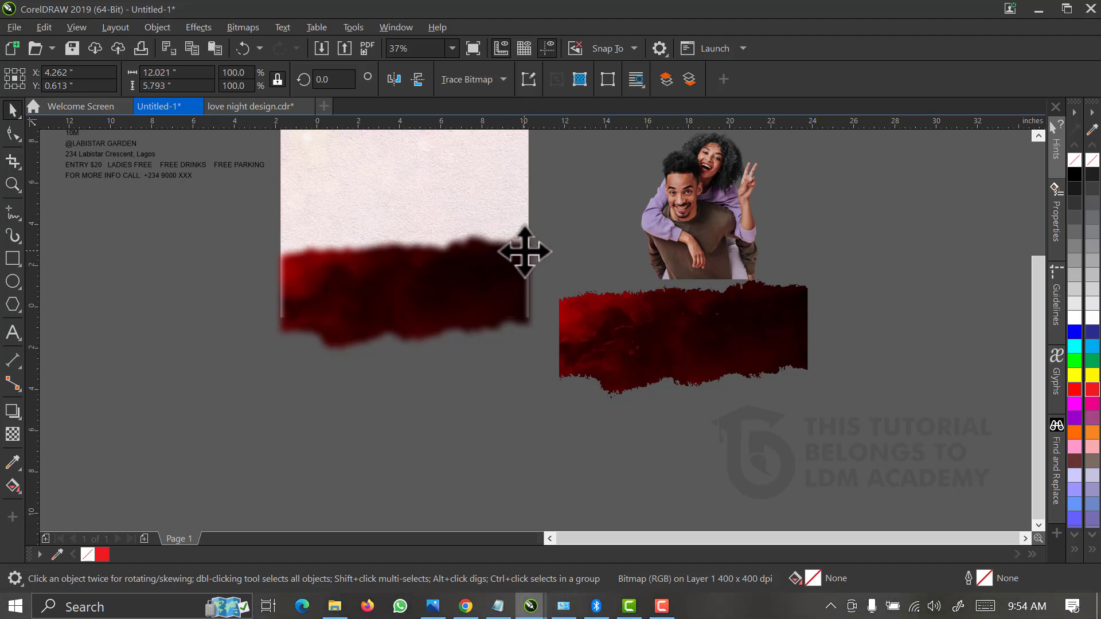
Enlarge the blurred brush stroke bitmap from its centre to about 118.9%, roughly 15.4 × 8 inches
scroll(486, 284, down, 2)
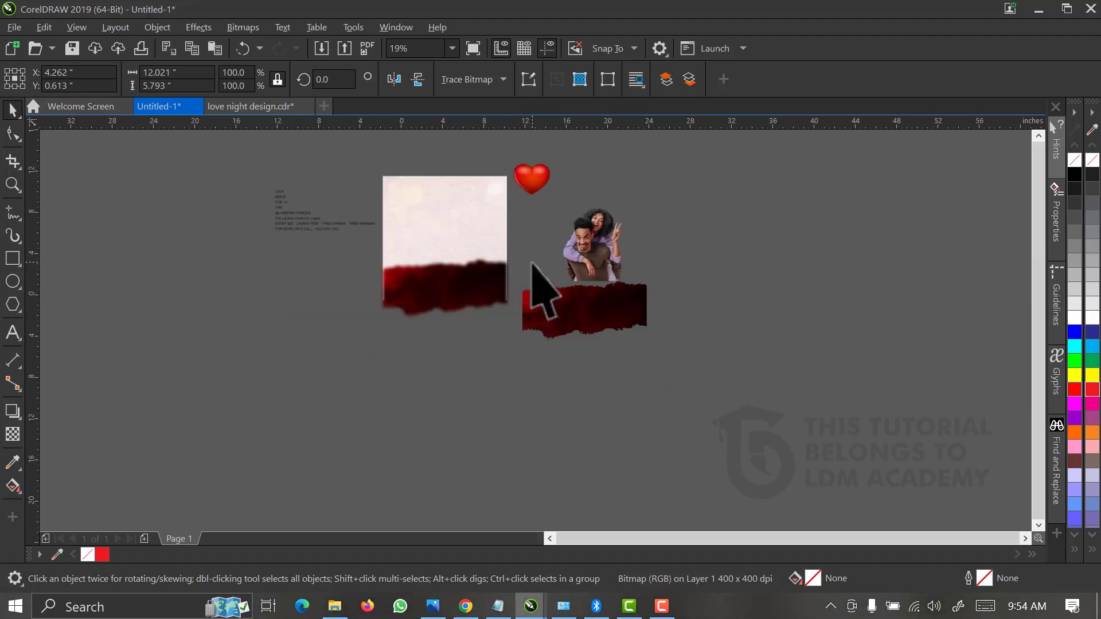
click(520, 267)
key(z)
drag(542, 218, 337, 353)
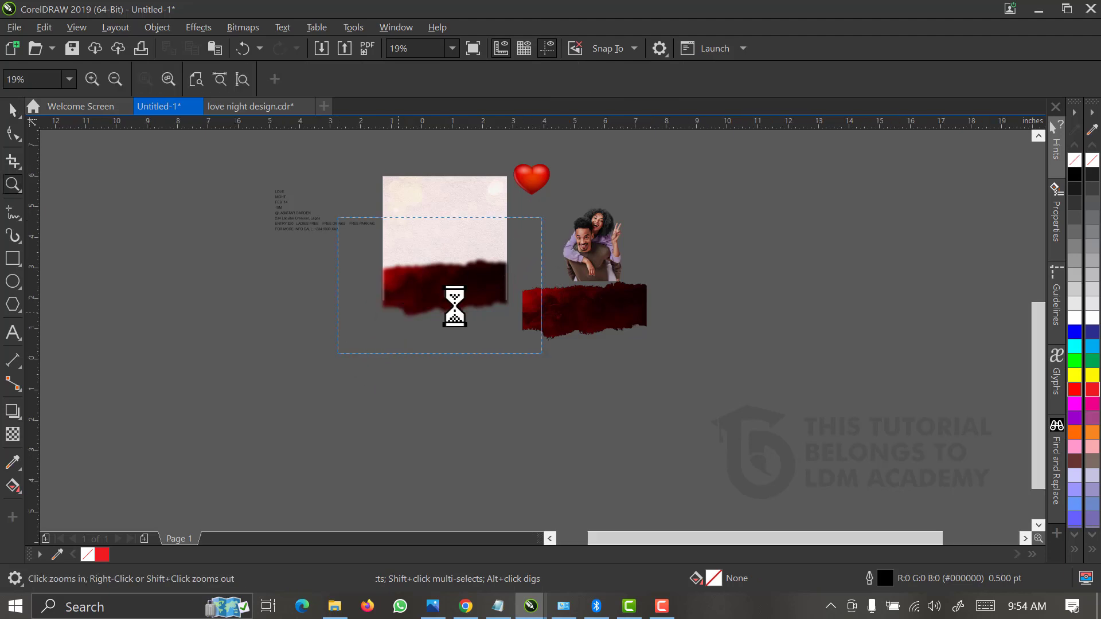
click(484, 305)
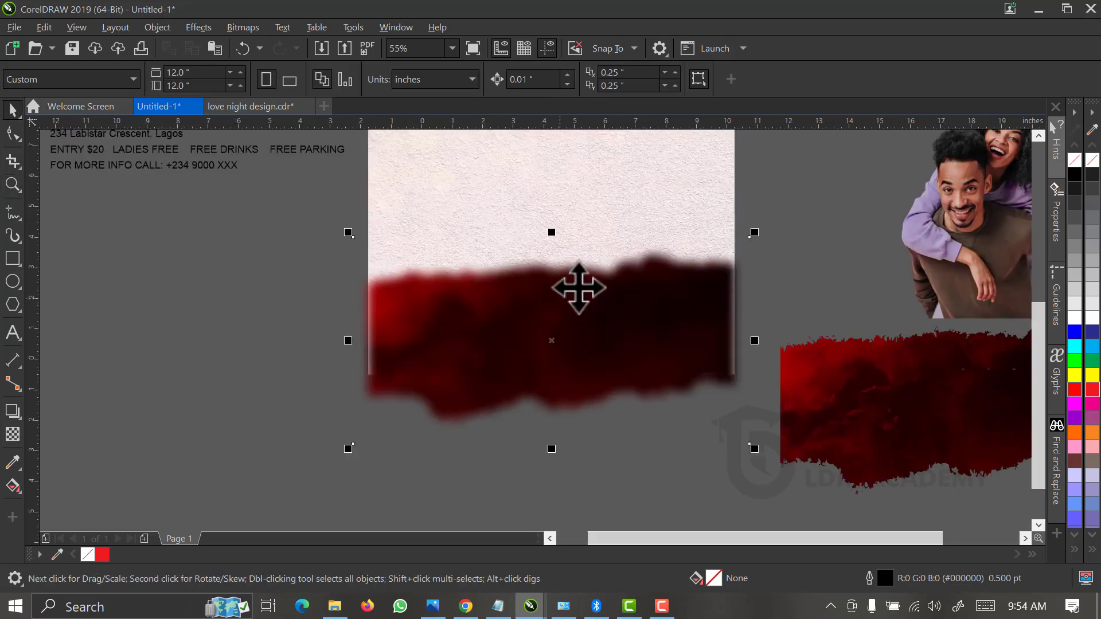
drag(754, 232, 794, 196)
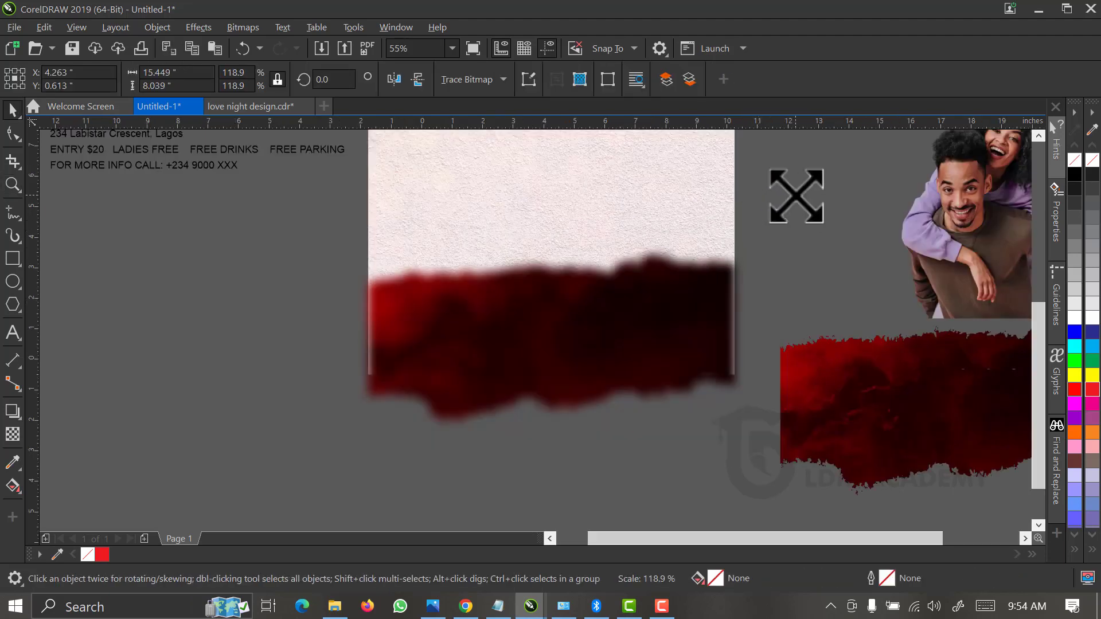
Crop the blurred brush stroke bitmap to the page's side and bottom edges, about 12 × 5.1 inches
click(11, 135)
drag(232, 349, 814, 482)
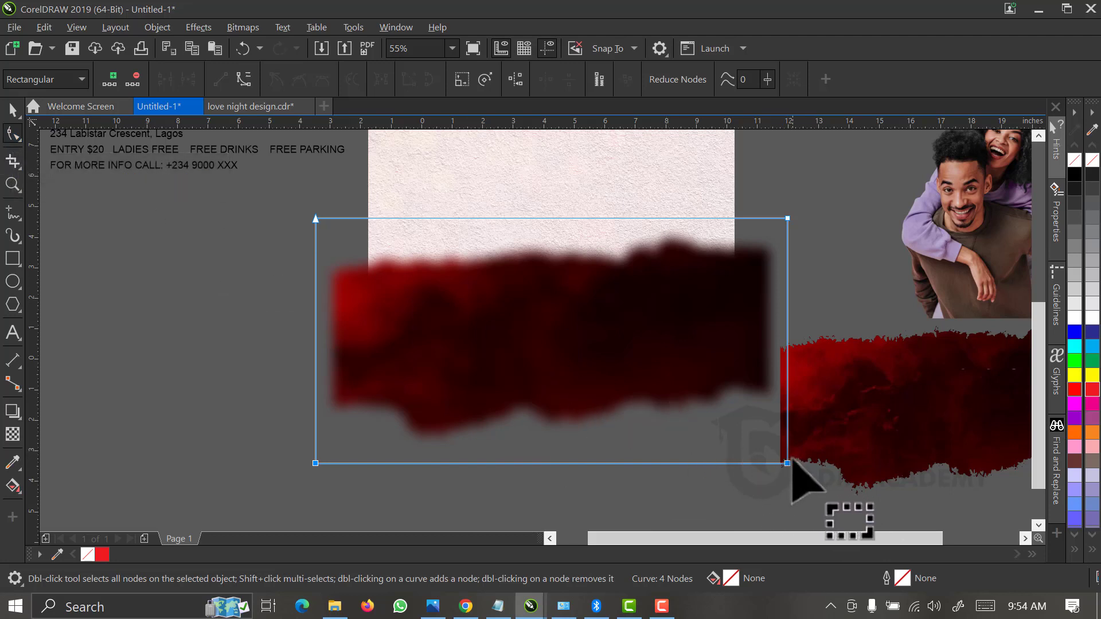
drag(785, 465, 787, 374)
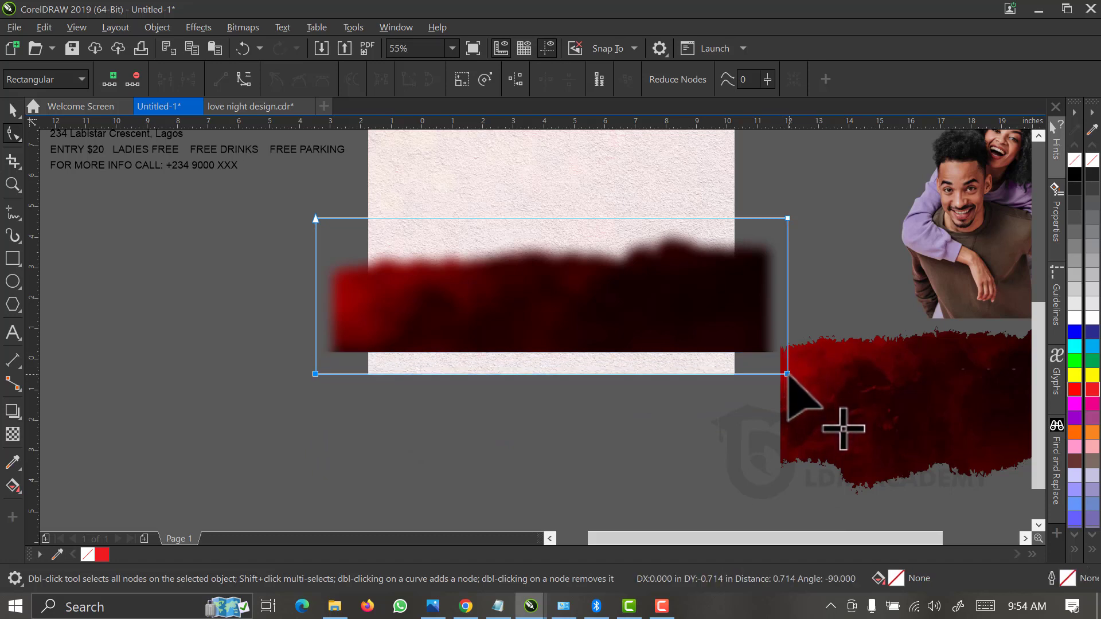
drag(286, 195, 393, 454)
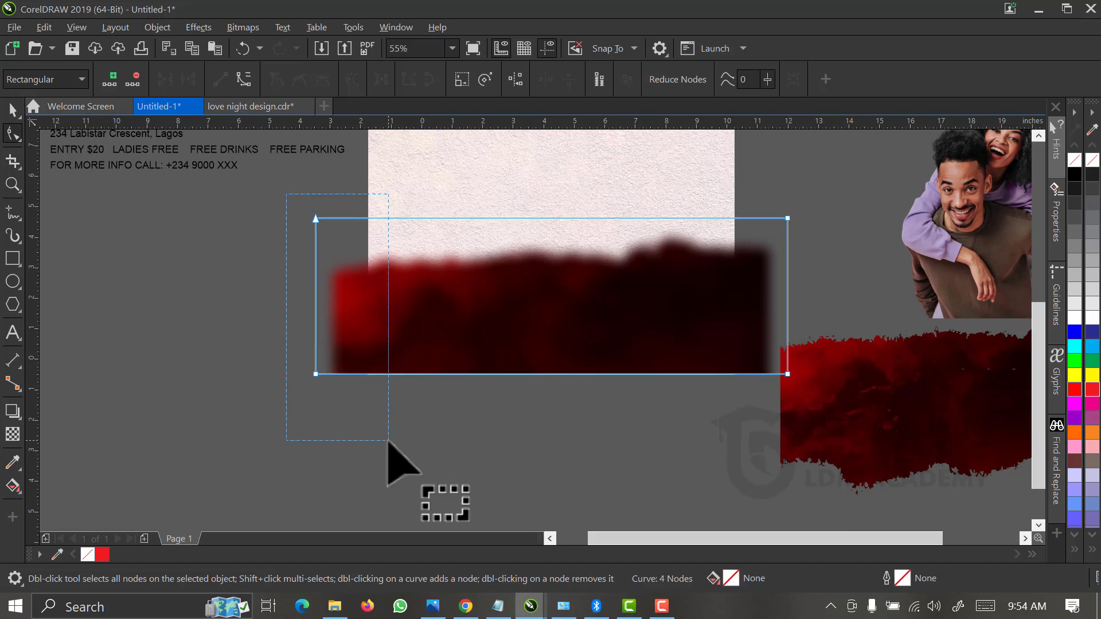
drag(317, 375, 368, 375)
drag(831, 184, 734, 375)
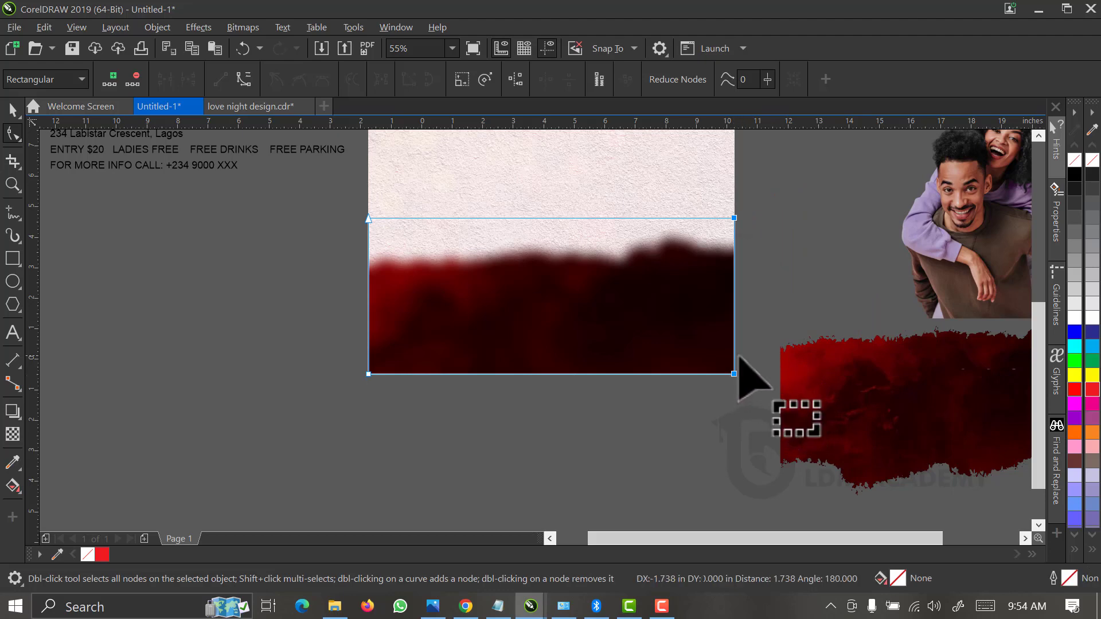
Move the cropped brush stroke bitmap down slightly so its bottom edge meets the page's bottom edge without a gap
key(space)
scroll(534, 377, up, 2)
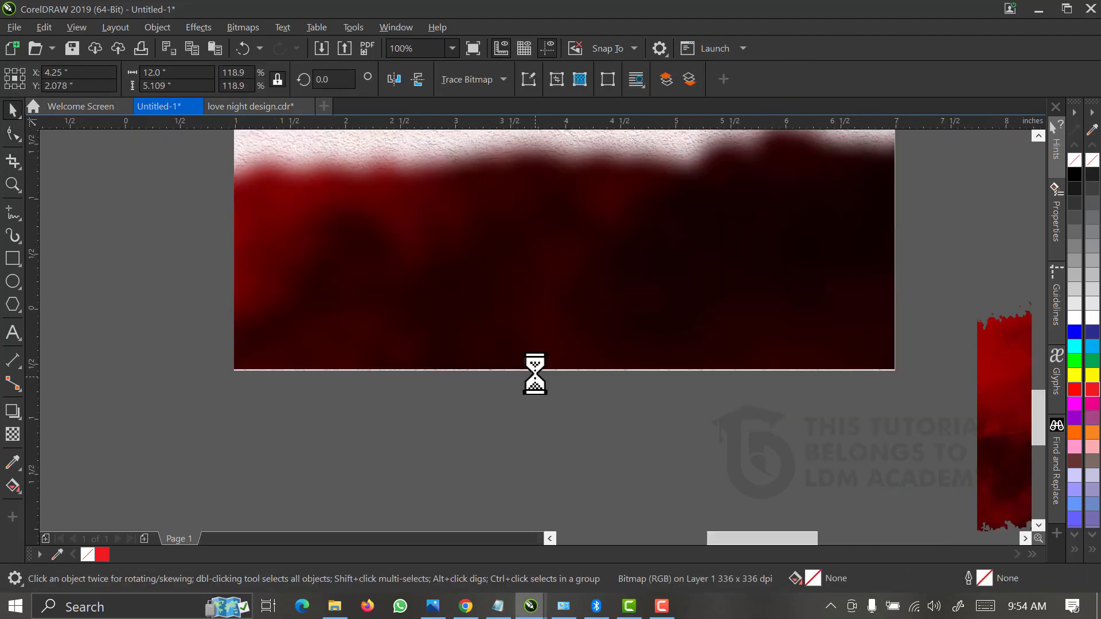
scroll(535, 377, up, 2)
scroll(542, 286, up, 4)
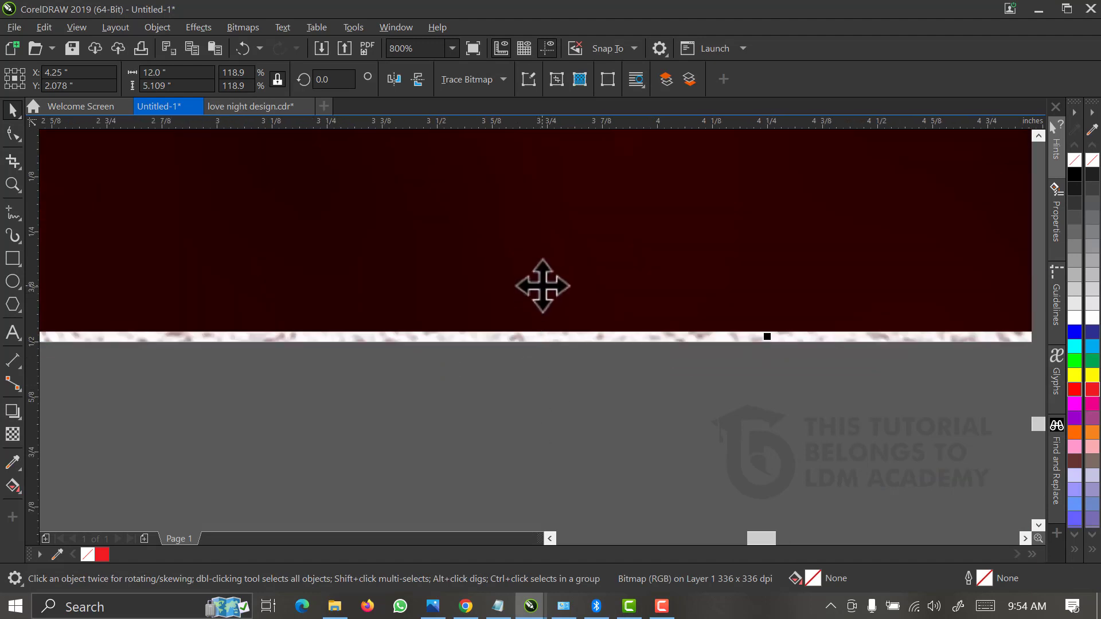
drag(537, 292, 548, 332)
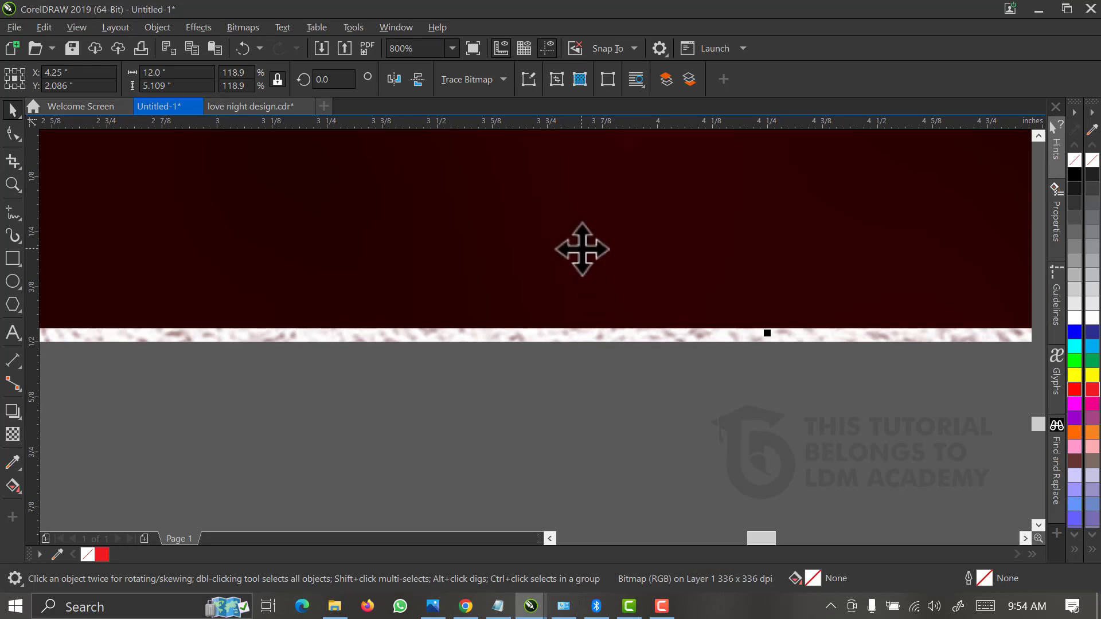
drag(582, 249, 581, 261)
click(454, 54)
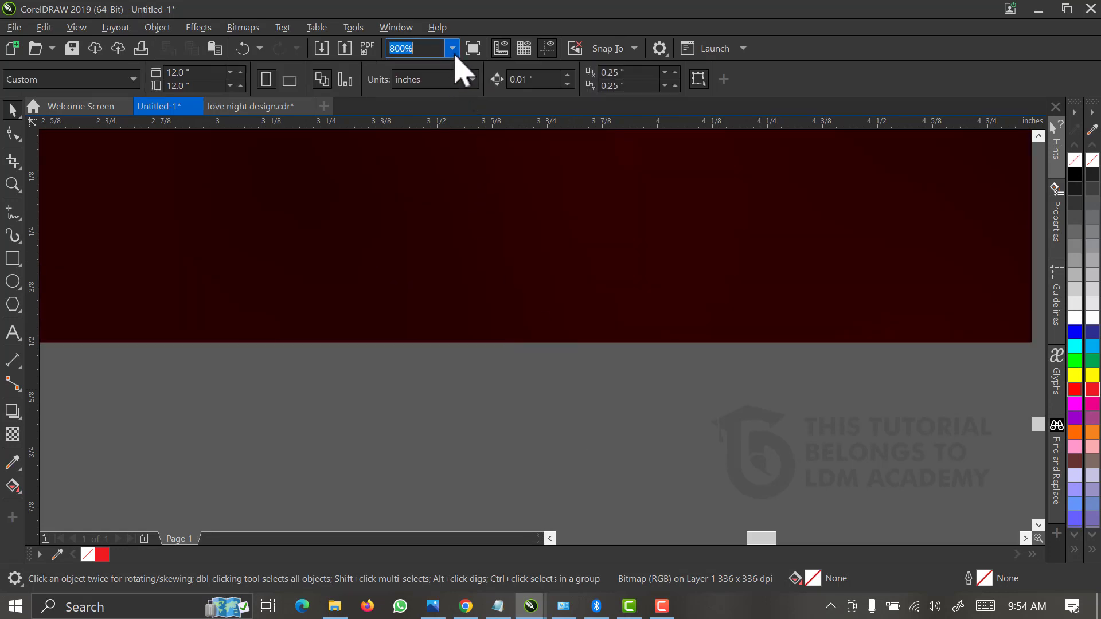
click(453, 50)
click(436, 76)
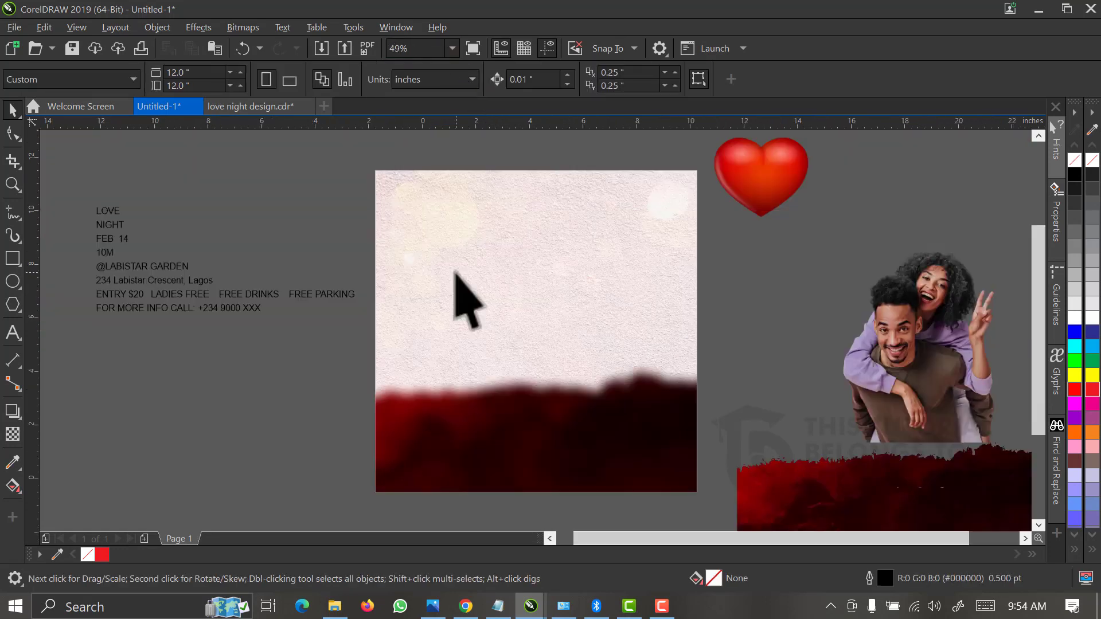
click(503, 427)
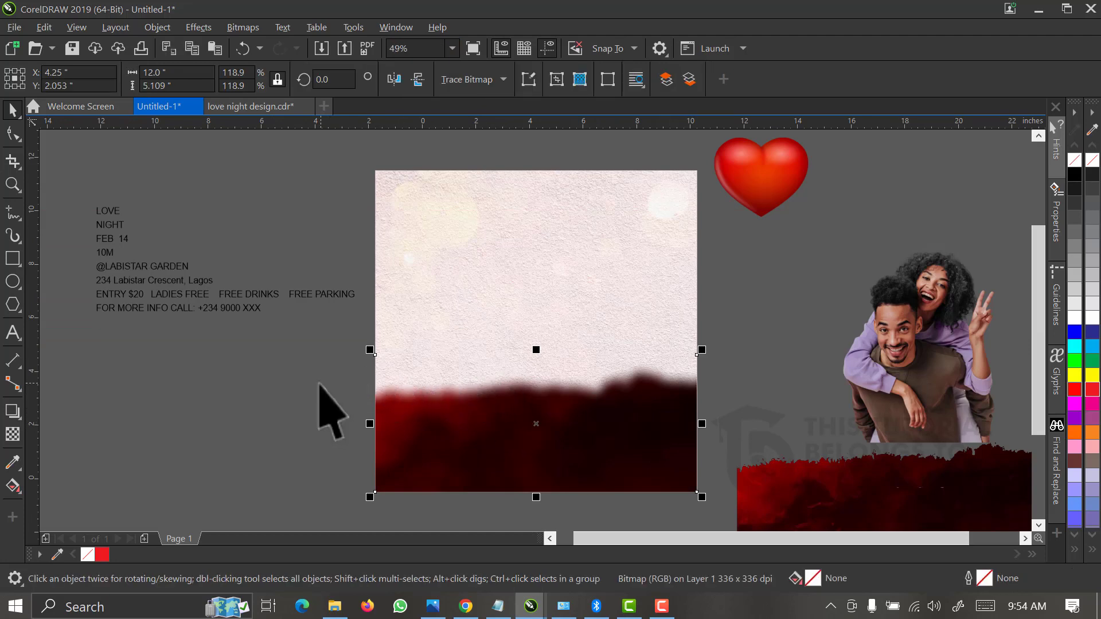
click(332, 406)
click(732, 339)
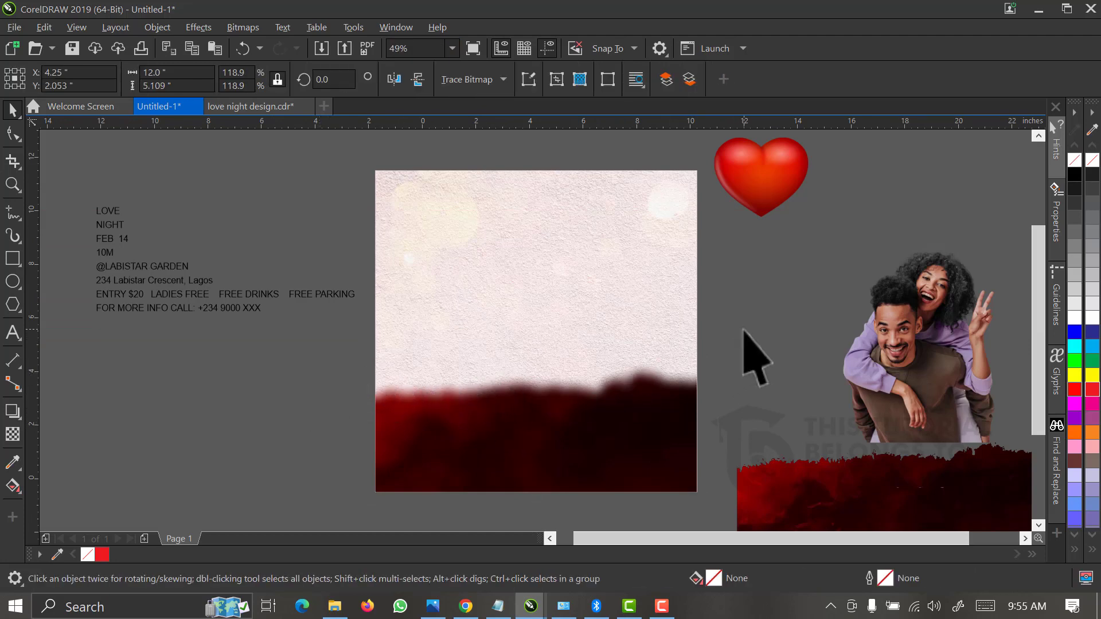
Extract the red texture image from the spare brush stroke PowerClip and move it beside the page, over the event text
scroll(734, 338, down, 2)
click(787, 422)
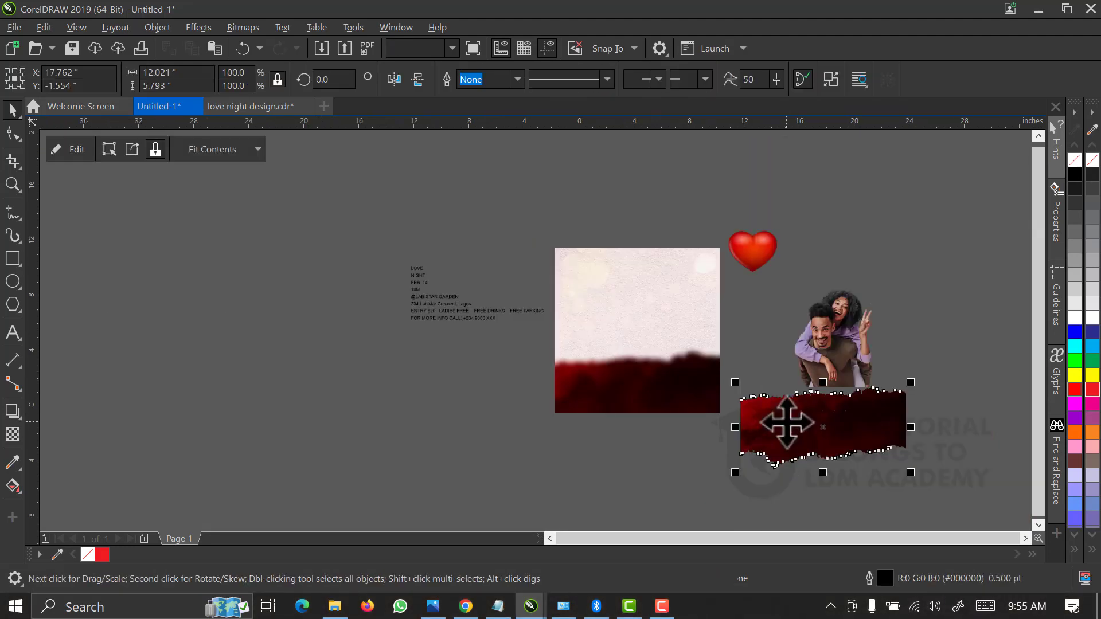
right_click(787, 422)
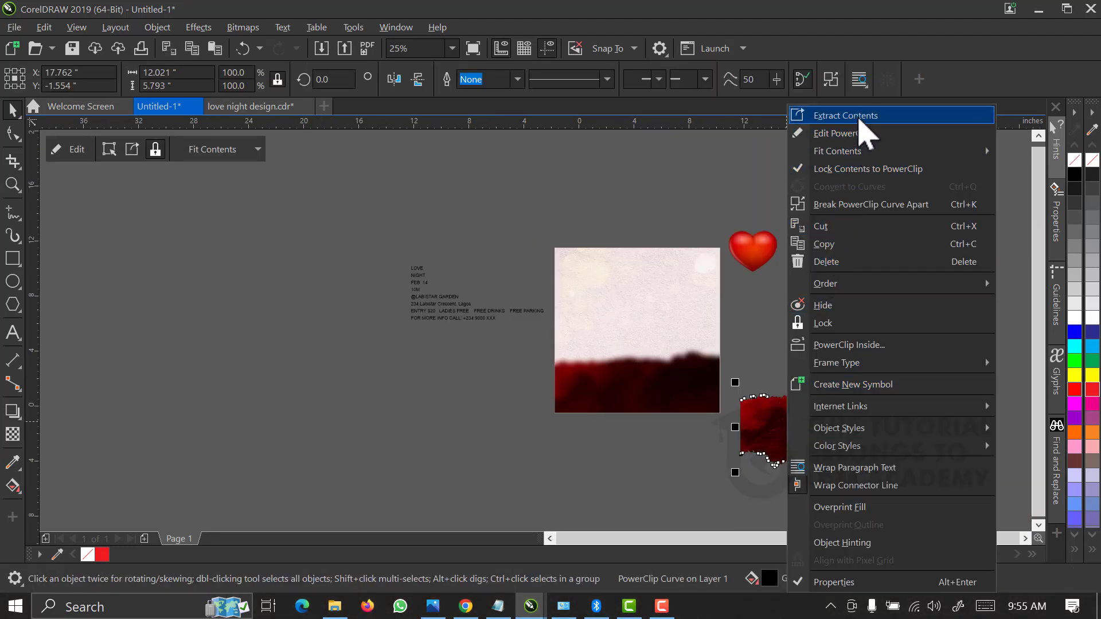
click(863, 133)
drag(832, 401, 299, 348)
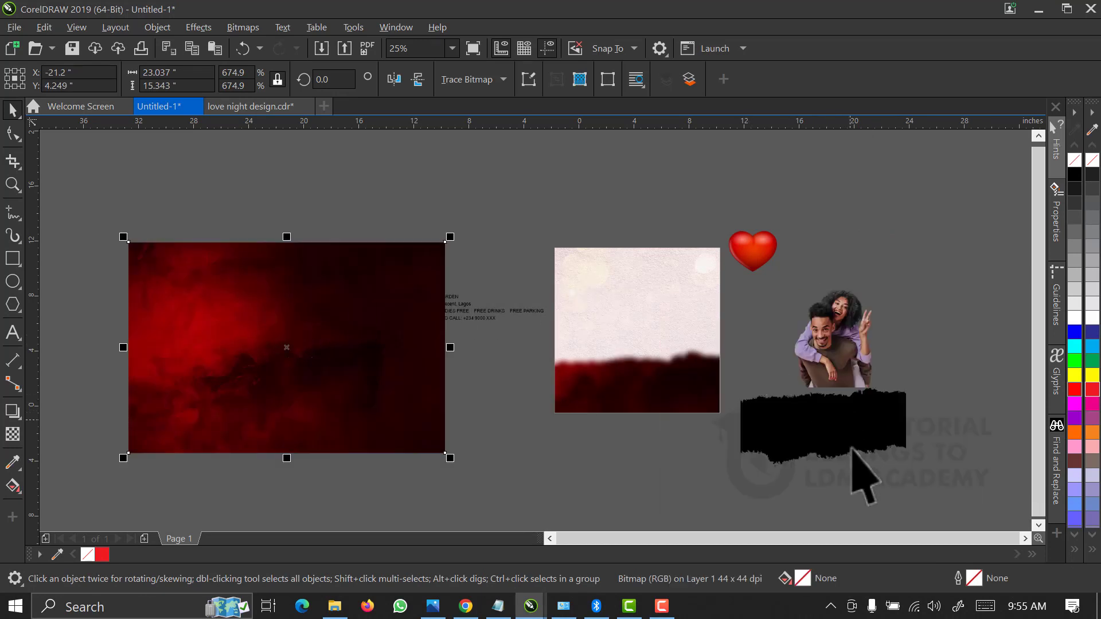
Delete the emptied black brush stroke shape below the couple photo
click(788, 423)
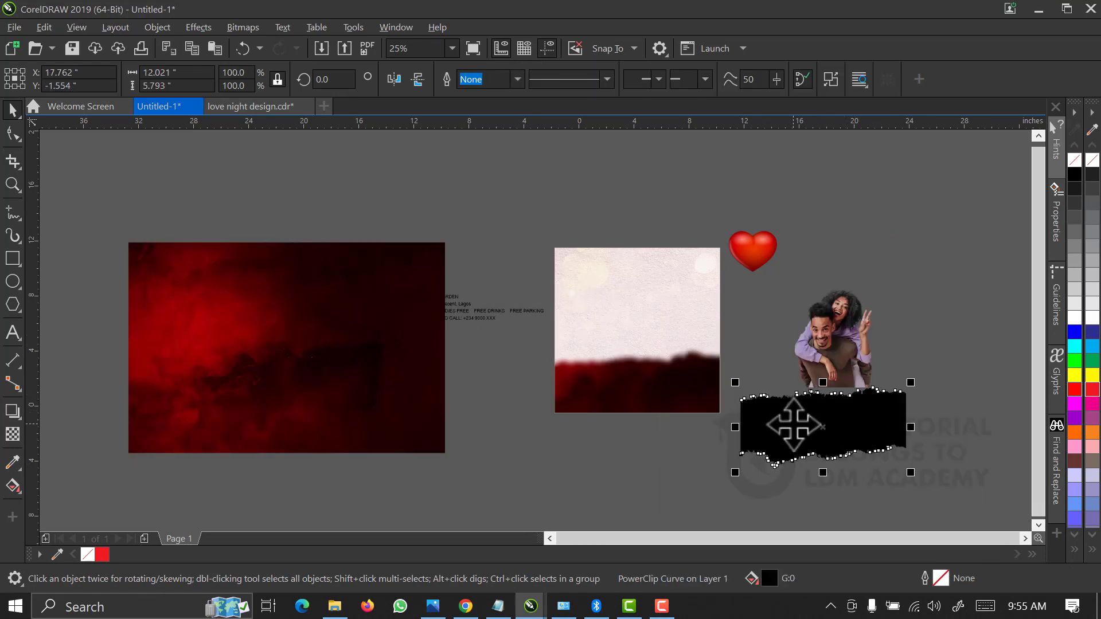
key(Delete)
scroll(696, 185, up, 3)
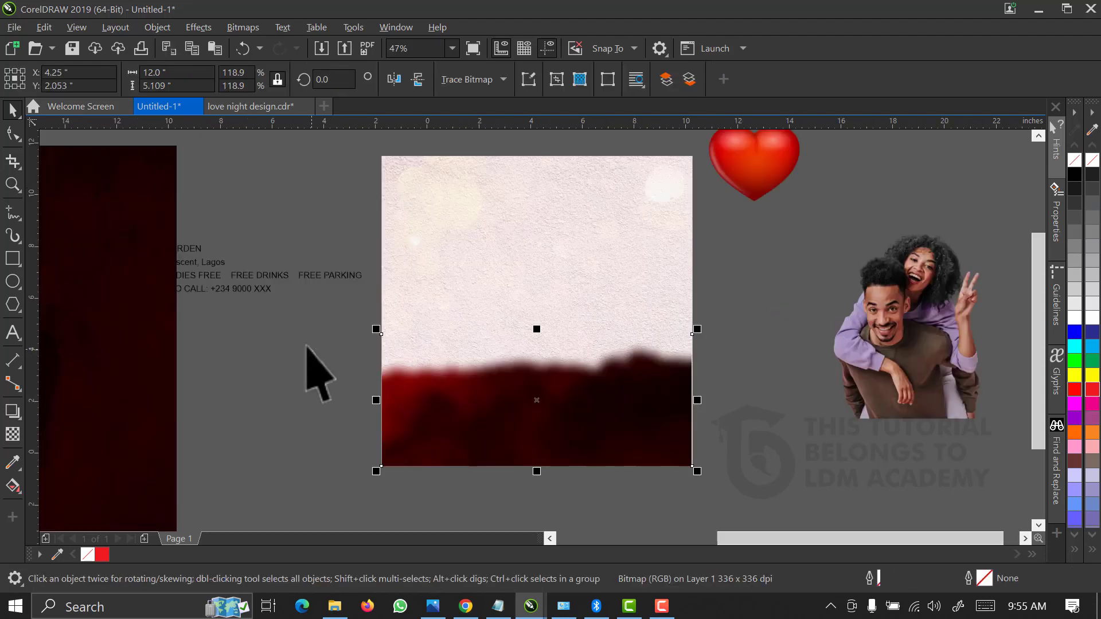
Draw a rectangle about 10.4 × 10.9 inches inside the page and centre it horizontally and vertically on the background
click(12, 258)
drag(396, 168, 665, 450)
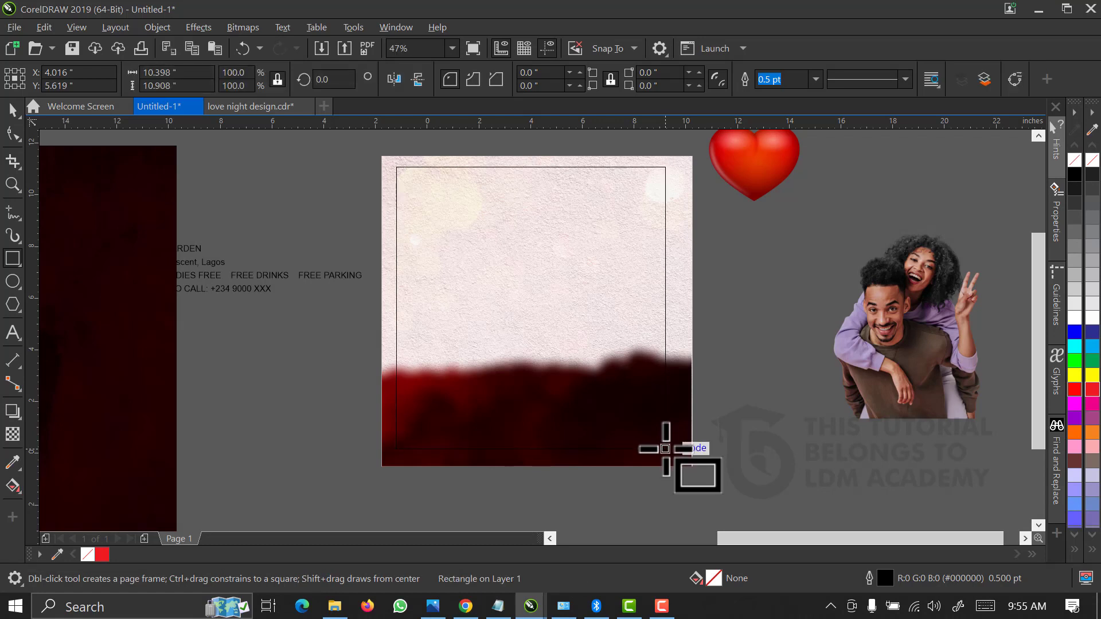
key(space)
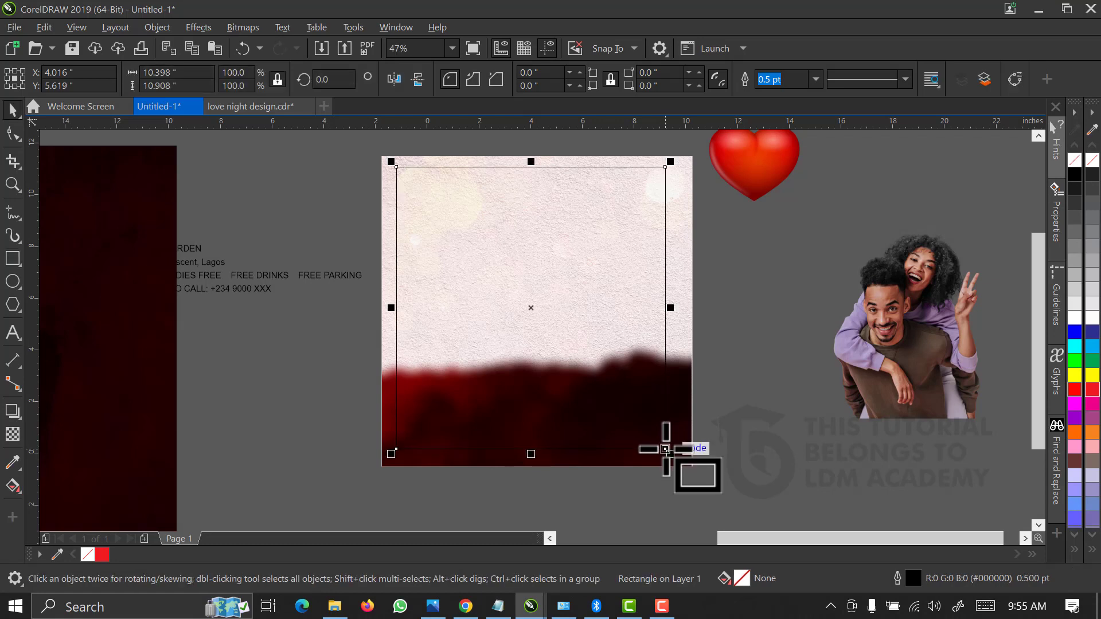
shift+click(675, 279)
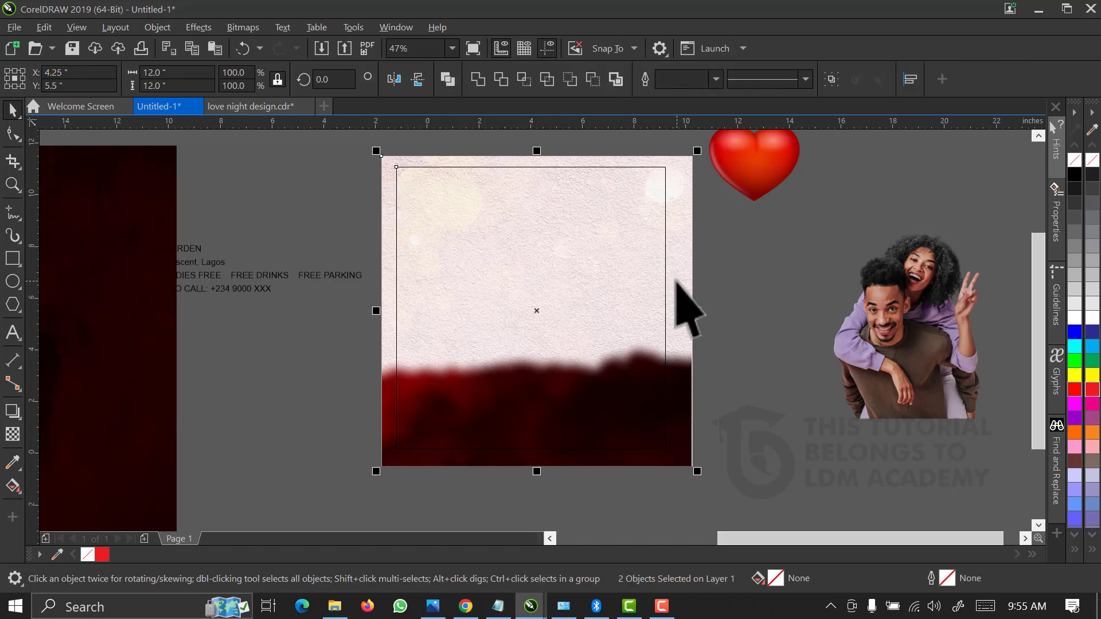
key(c)
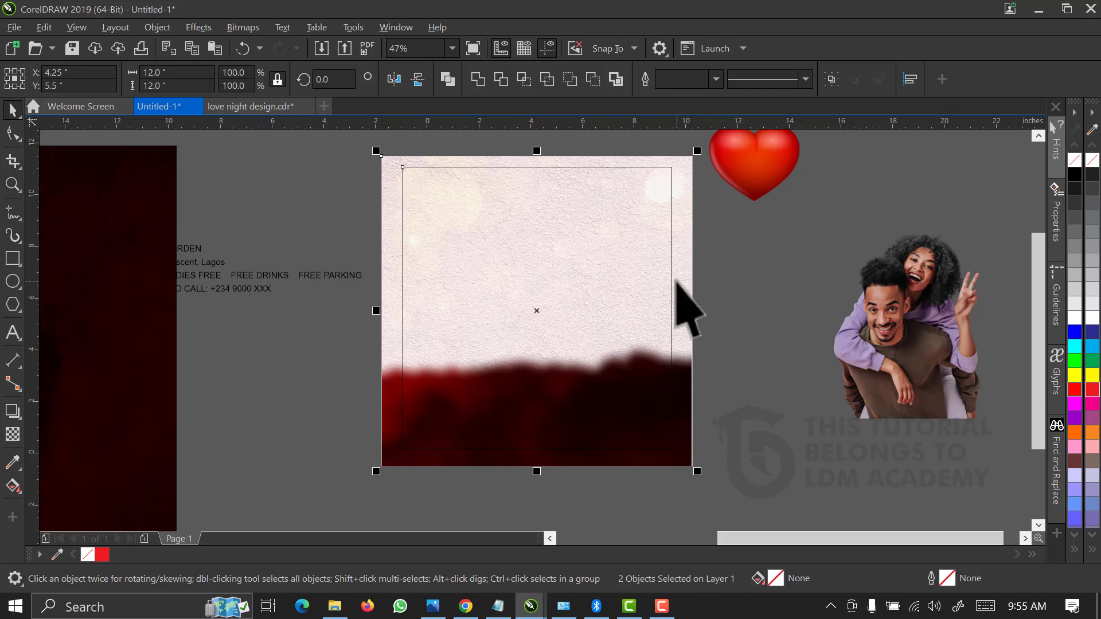
key(e)
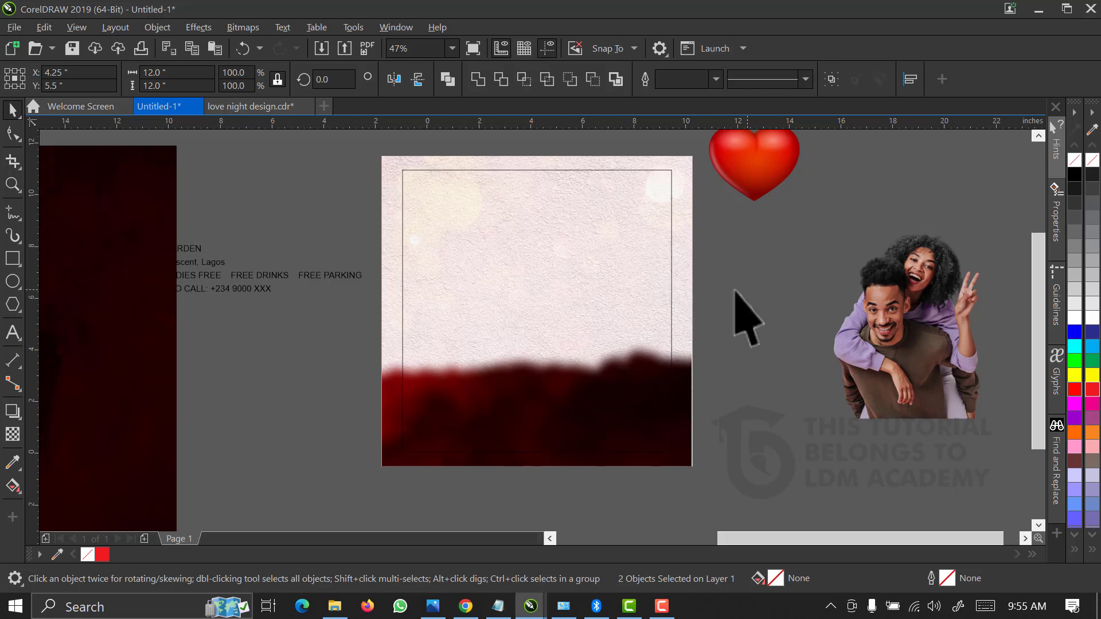
Add a one-step inside contour of about 0.236 inches to the rectangle and break the contour apart
click(619, 338)
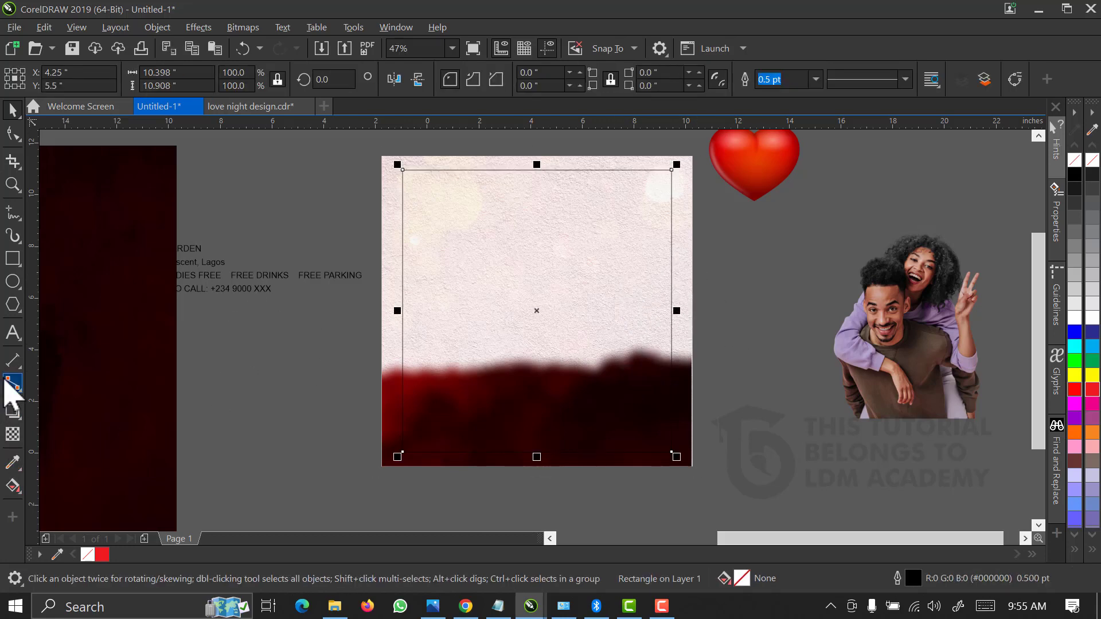
click(21, 424)
click(74, 428)
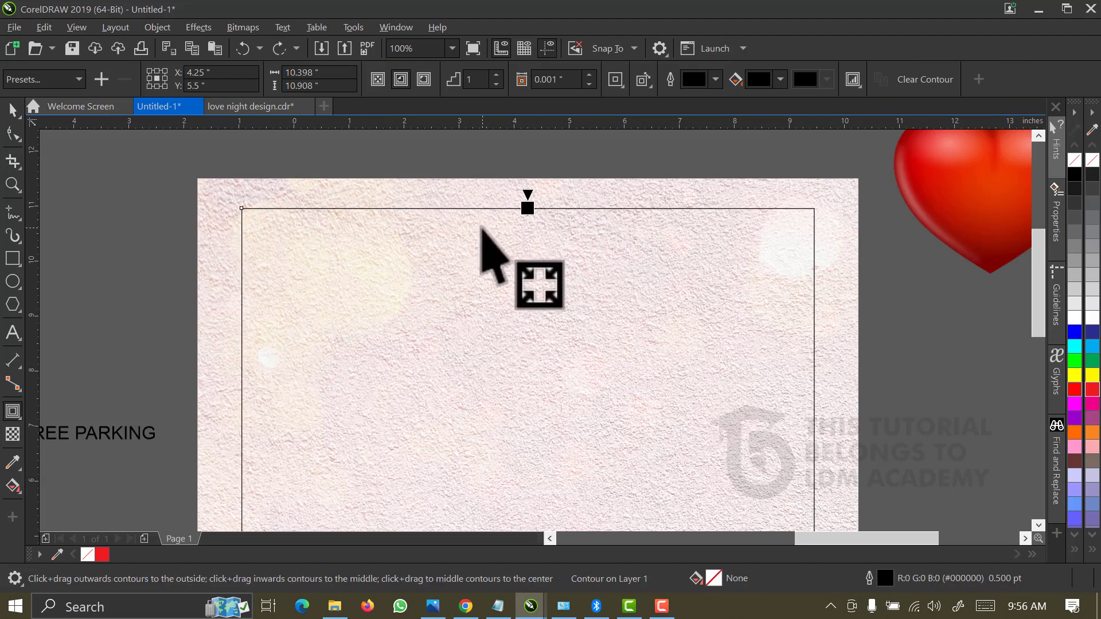
drag(528, 209, 528, 222)
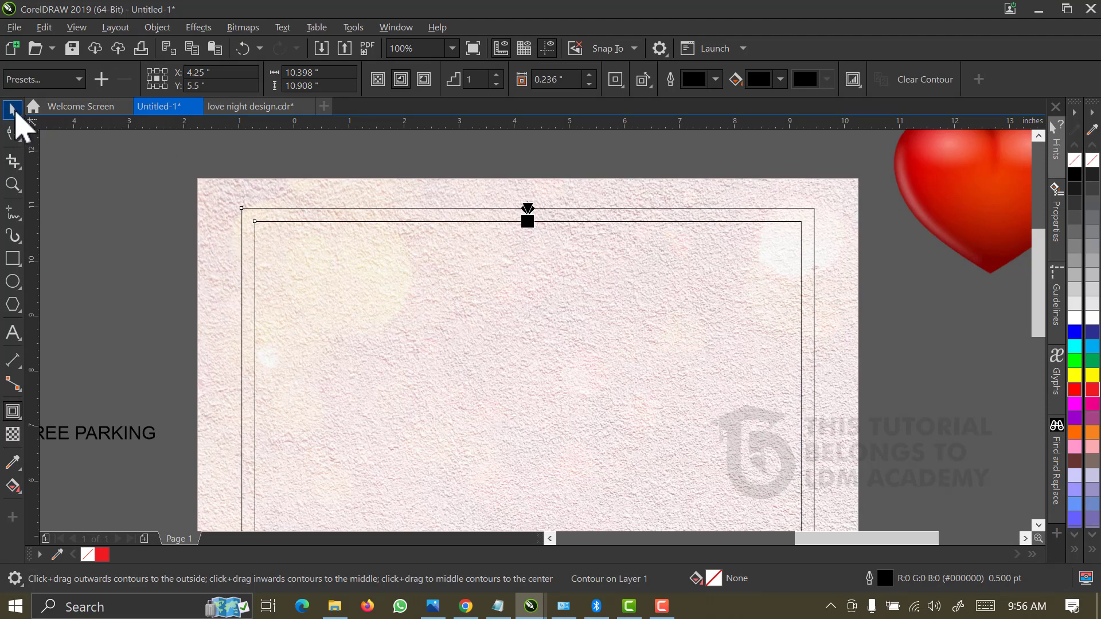
click(13, 110)
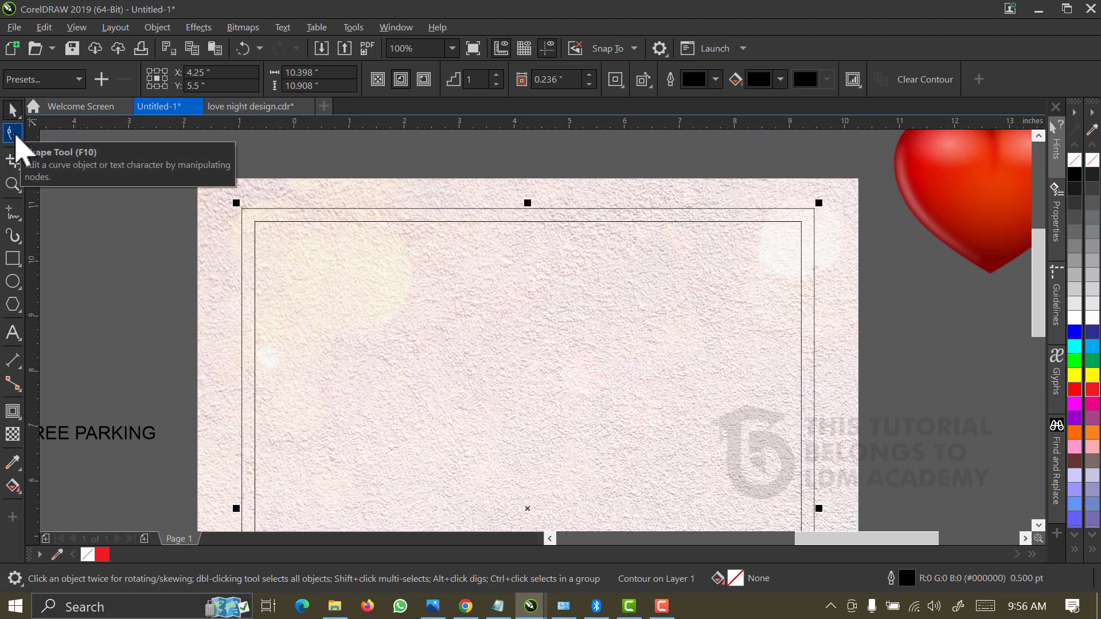
key(ctrl+k)
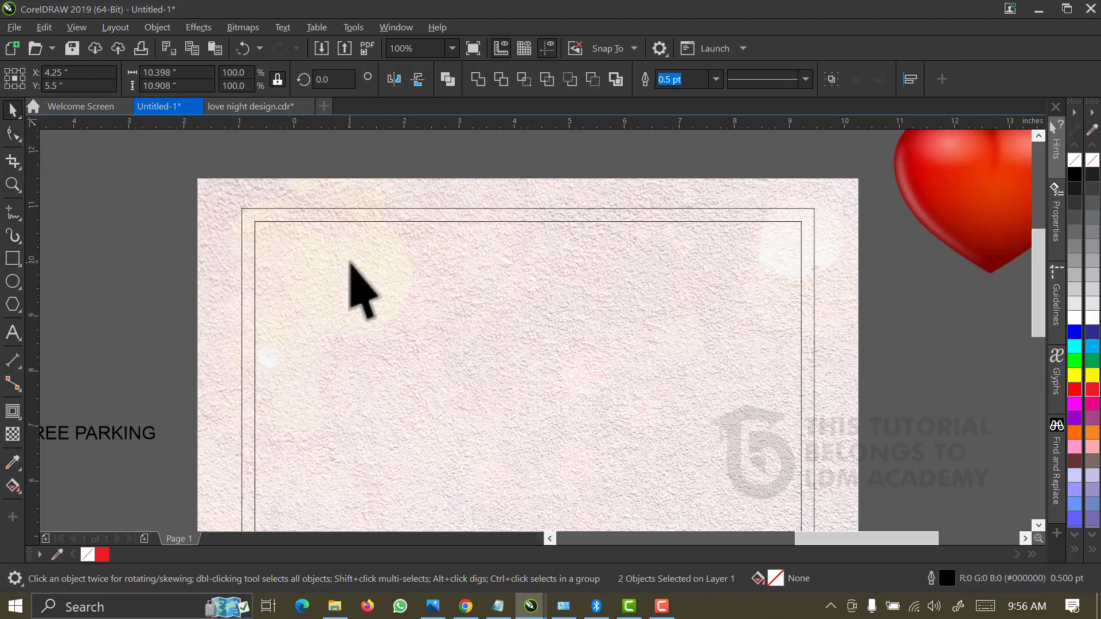
Cut the inner rectangle out of the outer rectangle to form a hollow border frame
click(360, 284)
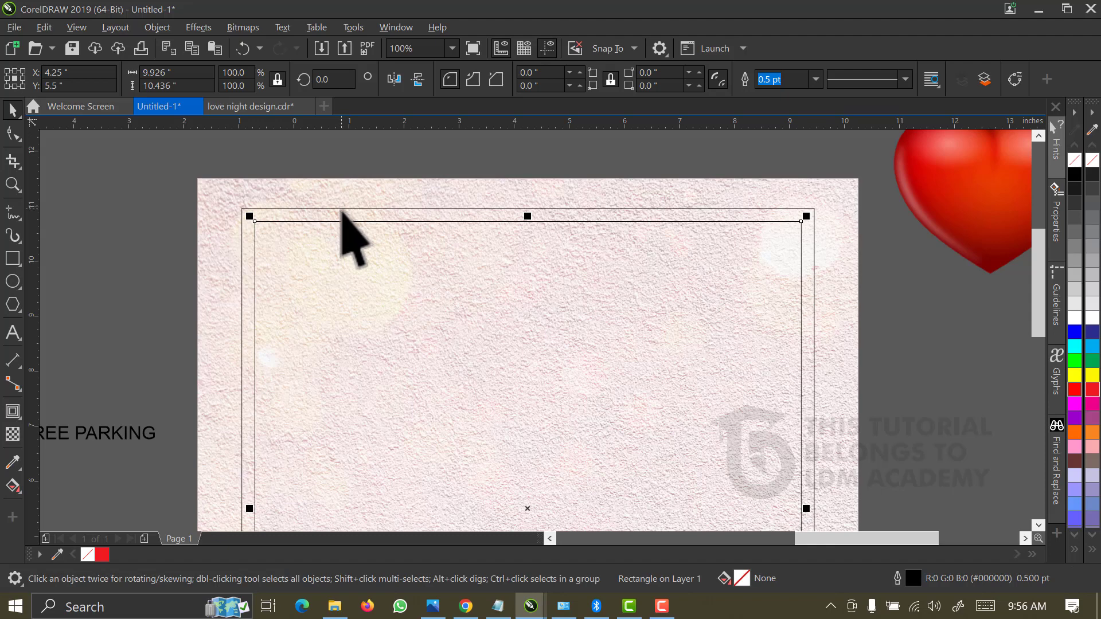
shift+click(342, 210)
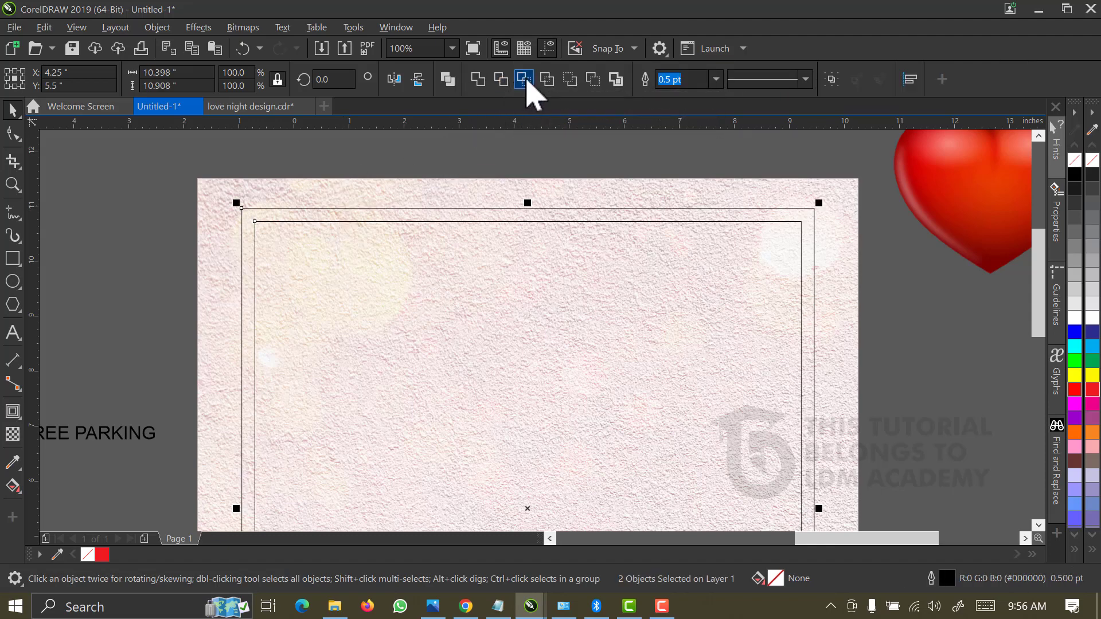
click(523, 80)
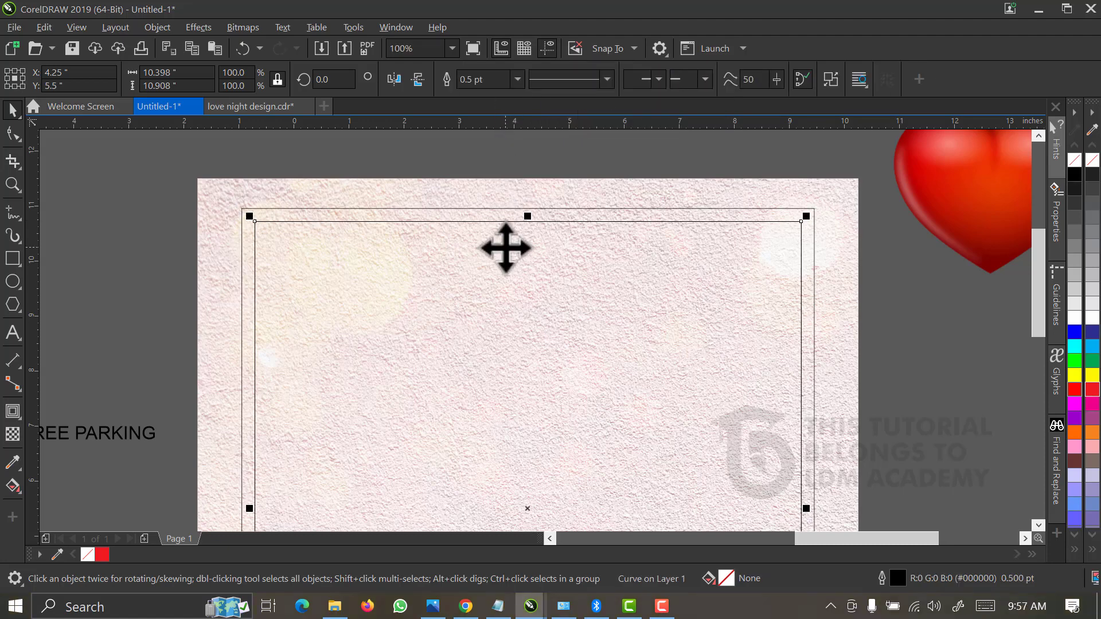
click(505, 247)
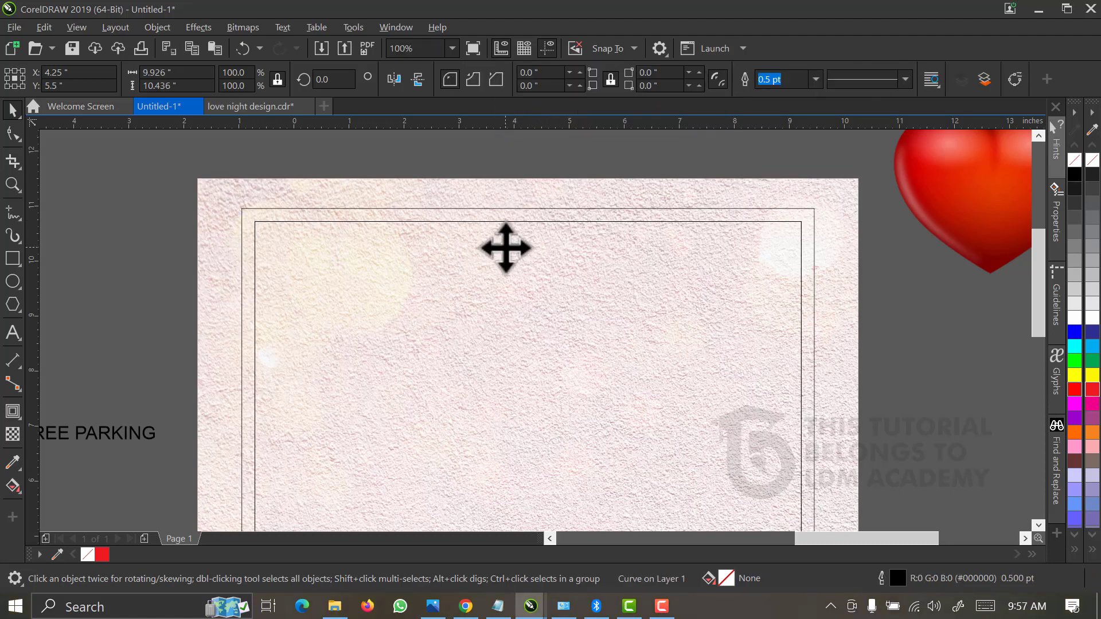
Fill the border frame with red and remove its outline
click(491, 209)
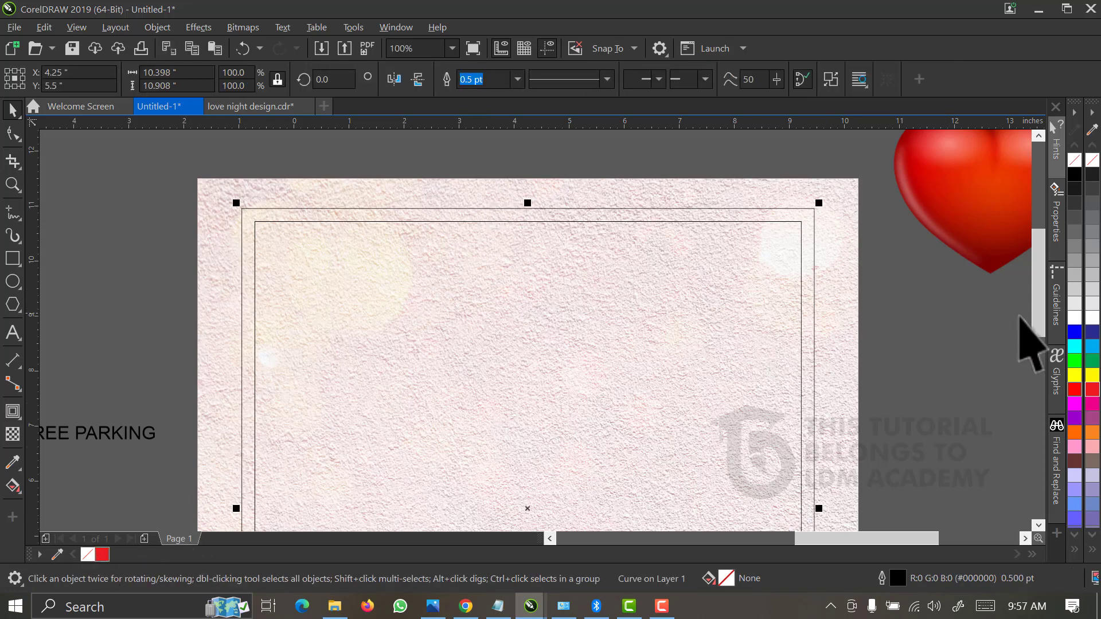
click(1073, 389)
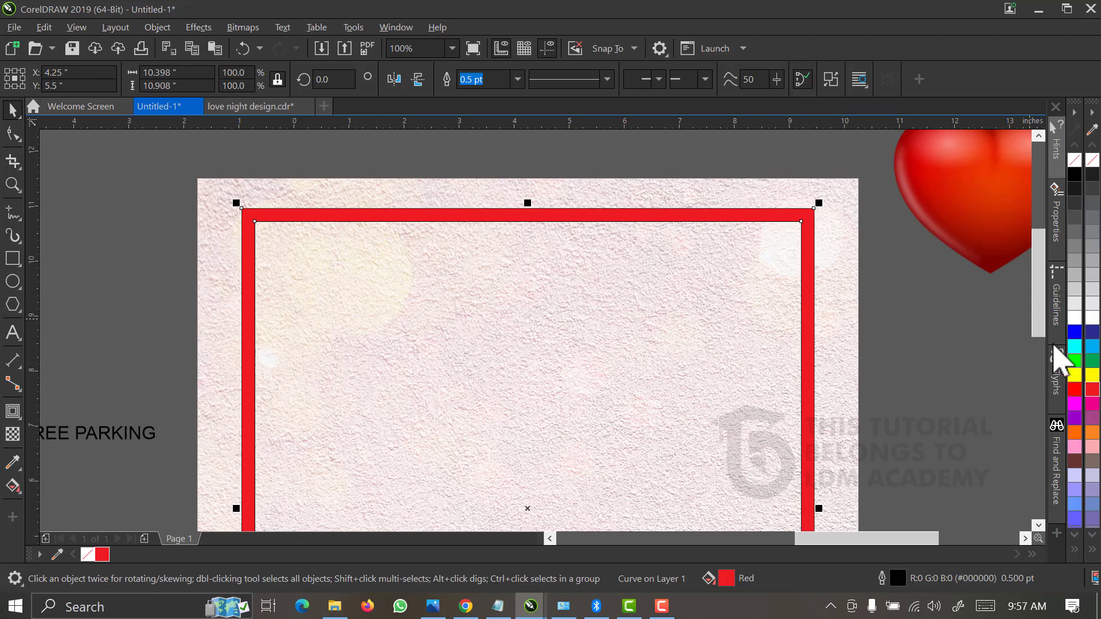
right_click(1074, 161)
key(Escape)
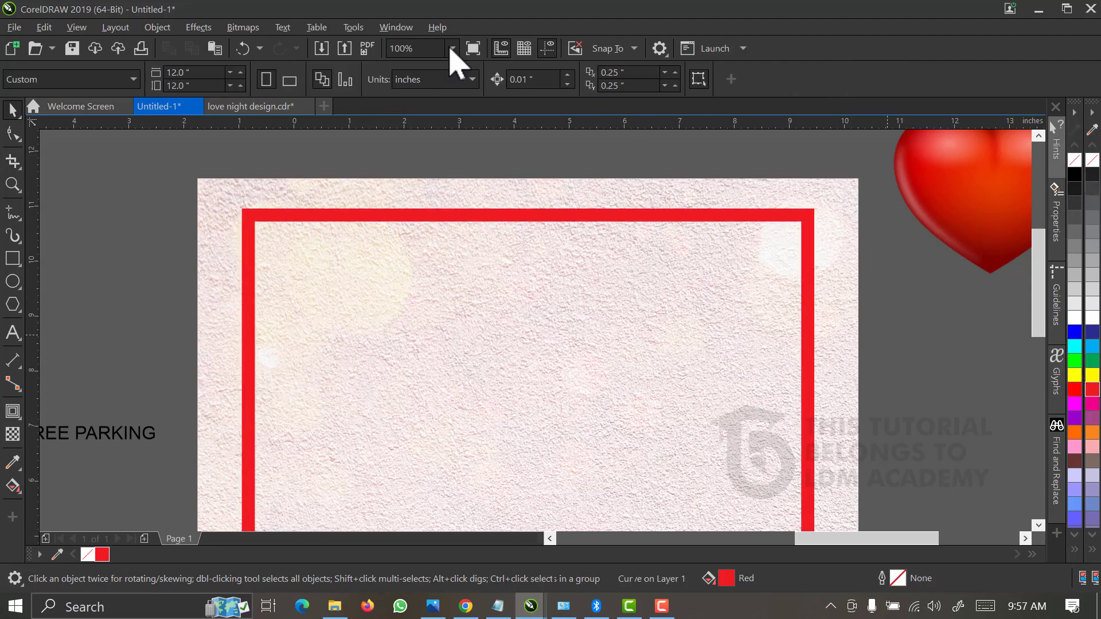
PowerClip the extracted red texture image inside the border frame
click(453, 48)
click(450, 77)
click(530, 307)
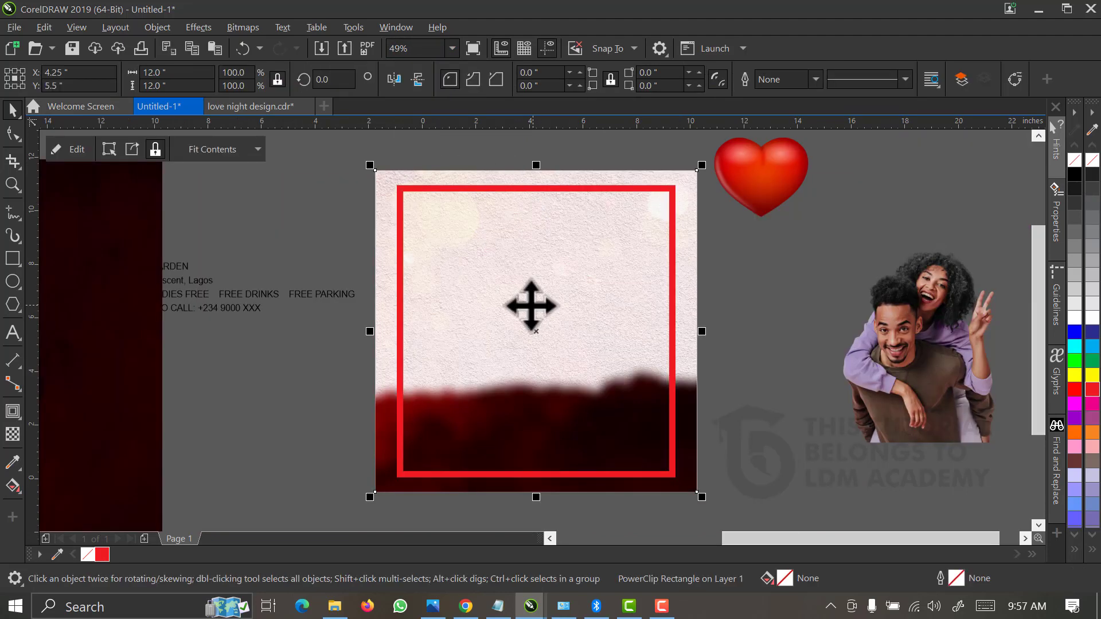
click(74, 314)
mouse_move(74, 315)
mouse_down()
mouse_move(146, 347)
mouse_move(398, 350)
mouse_up()
click(424, 396)
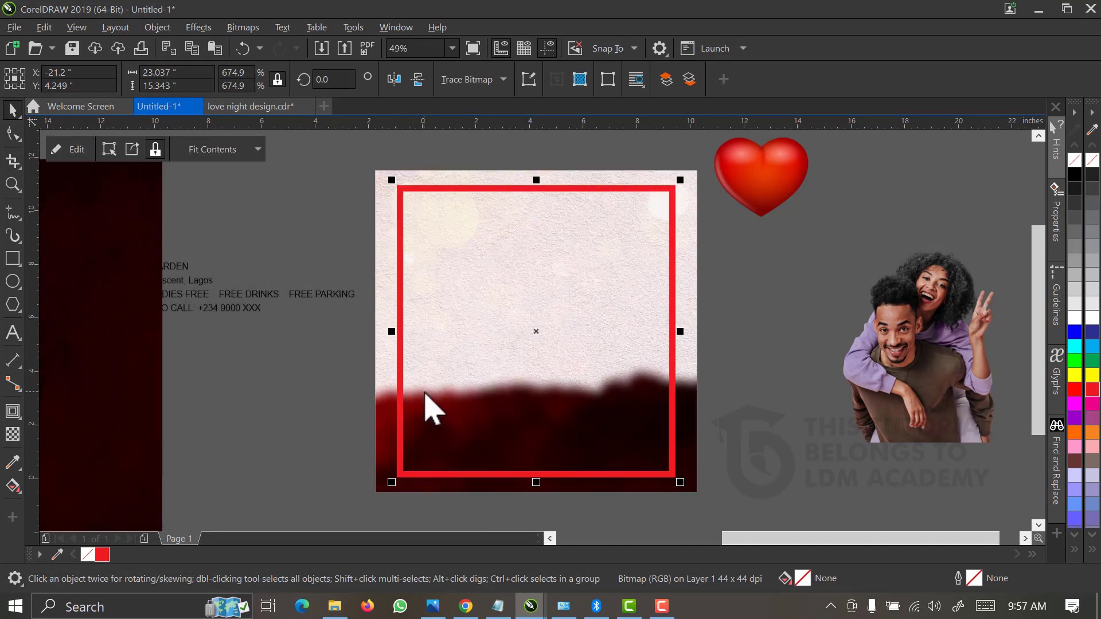
Edit the border frame's PowerClip contents, centring the red texture over the frame and shifting it to about X 4.339, Y 3.585 inches
right_click(473, 185)
click(516, 136)
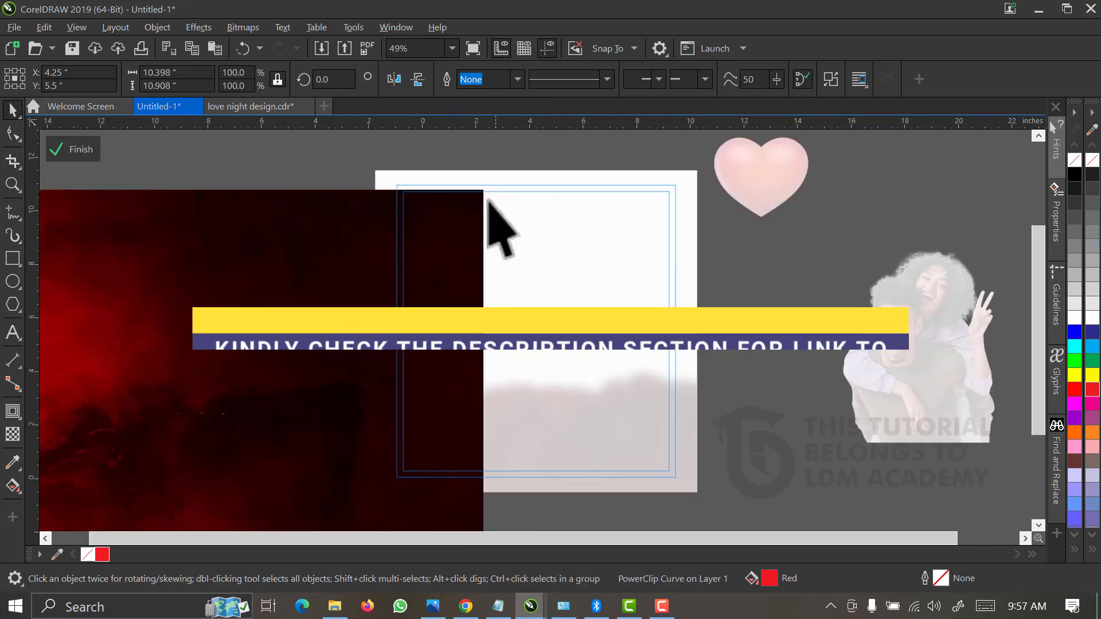
click(241, 375)
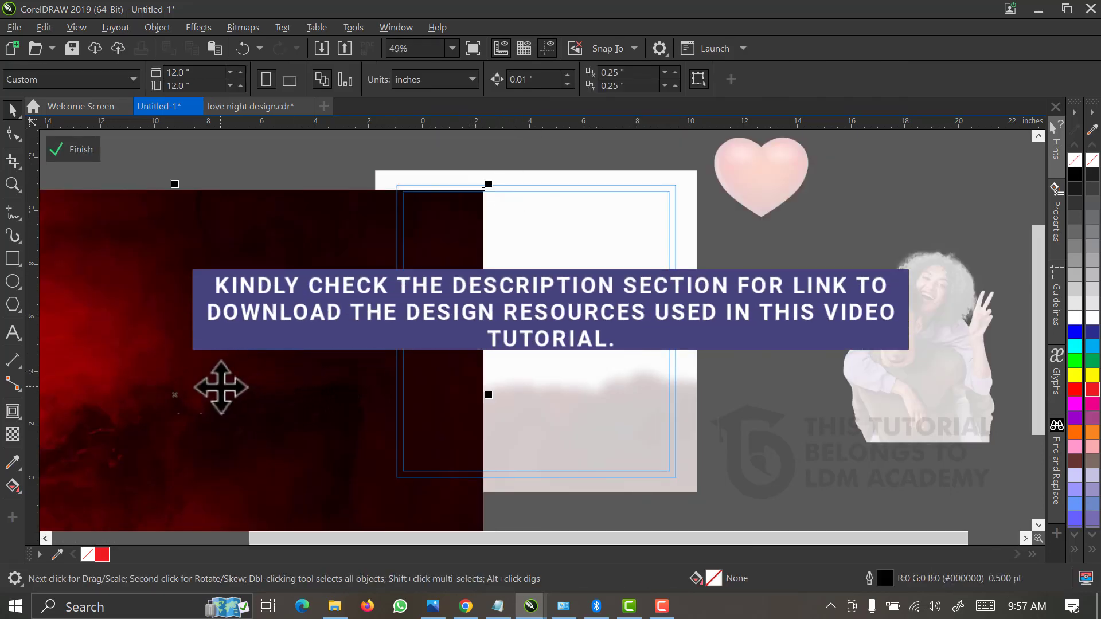
key(p)
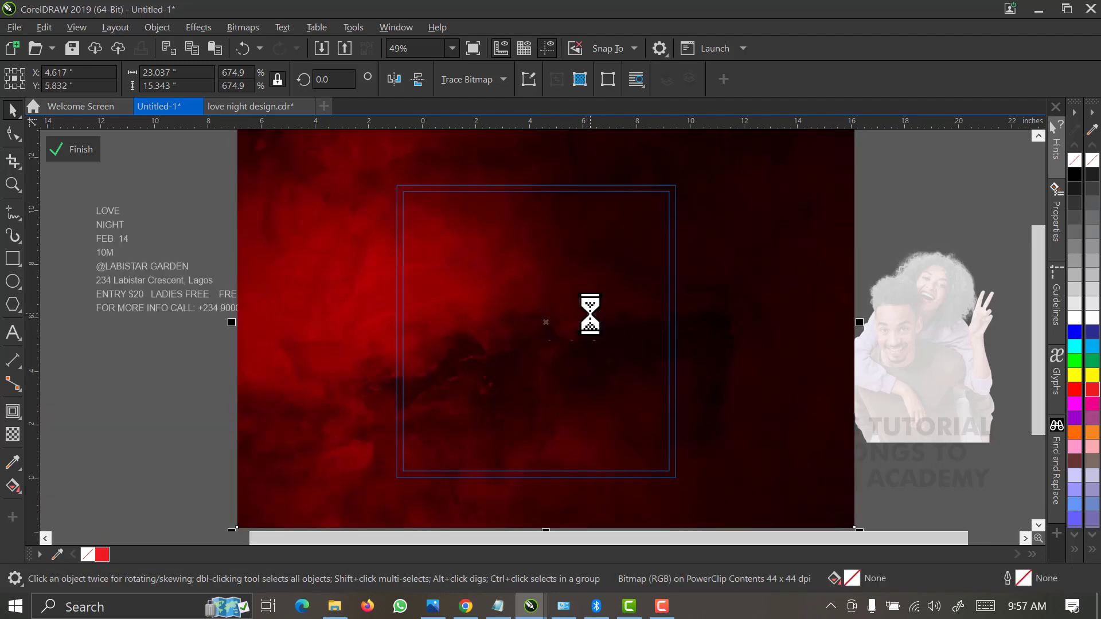
drag(590, 315, 596, 360)
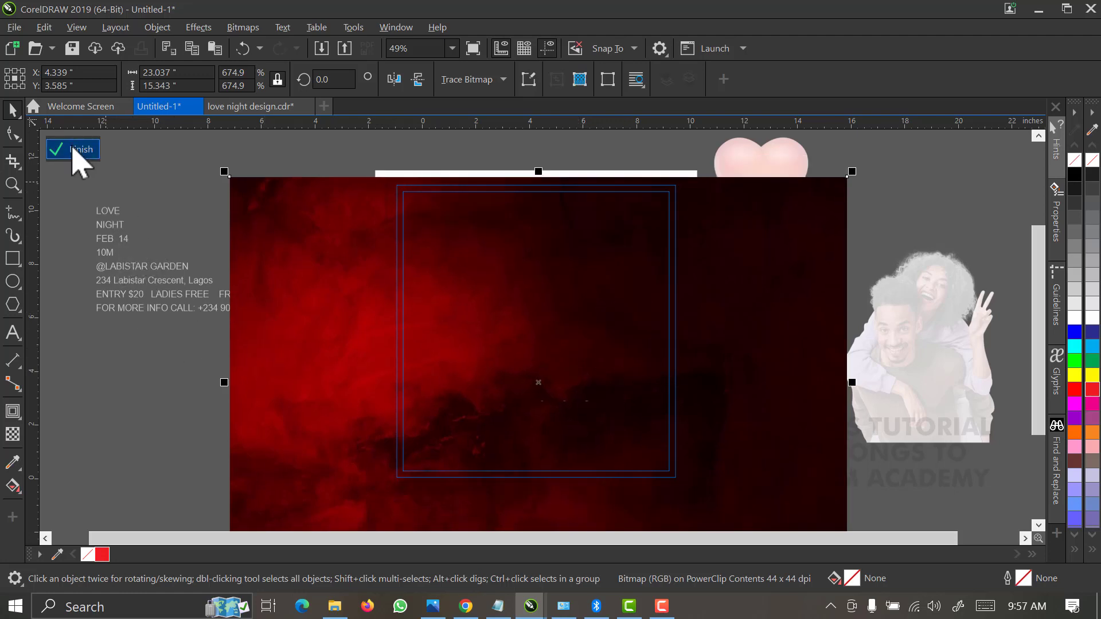
click(77, 150)
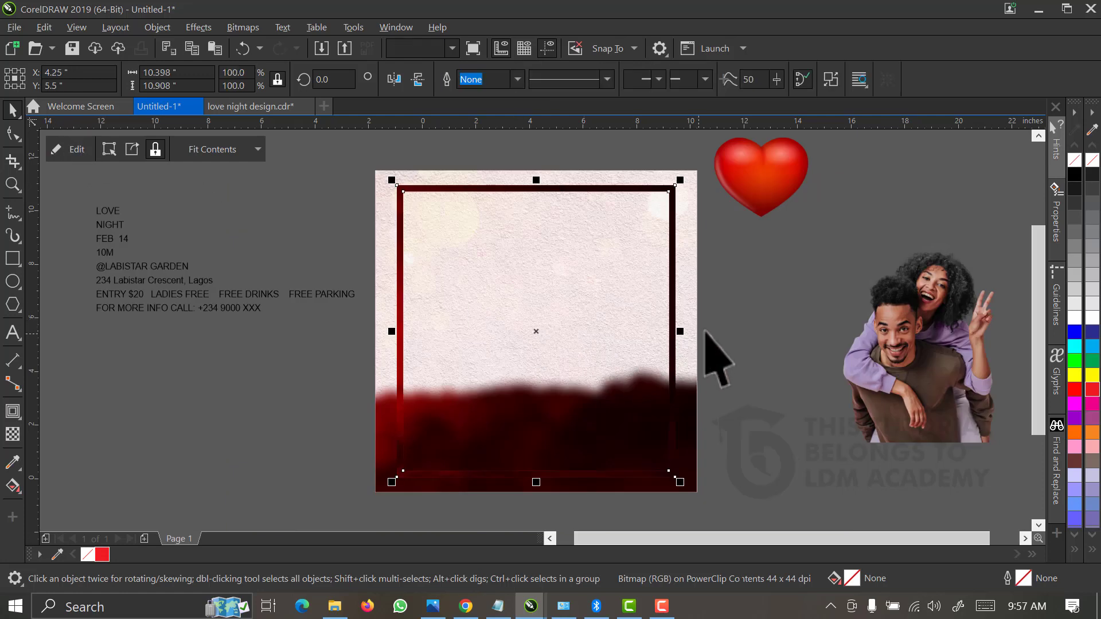
click(737, 347)
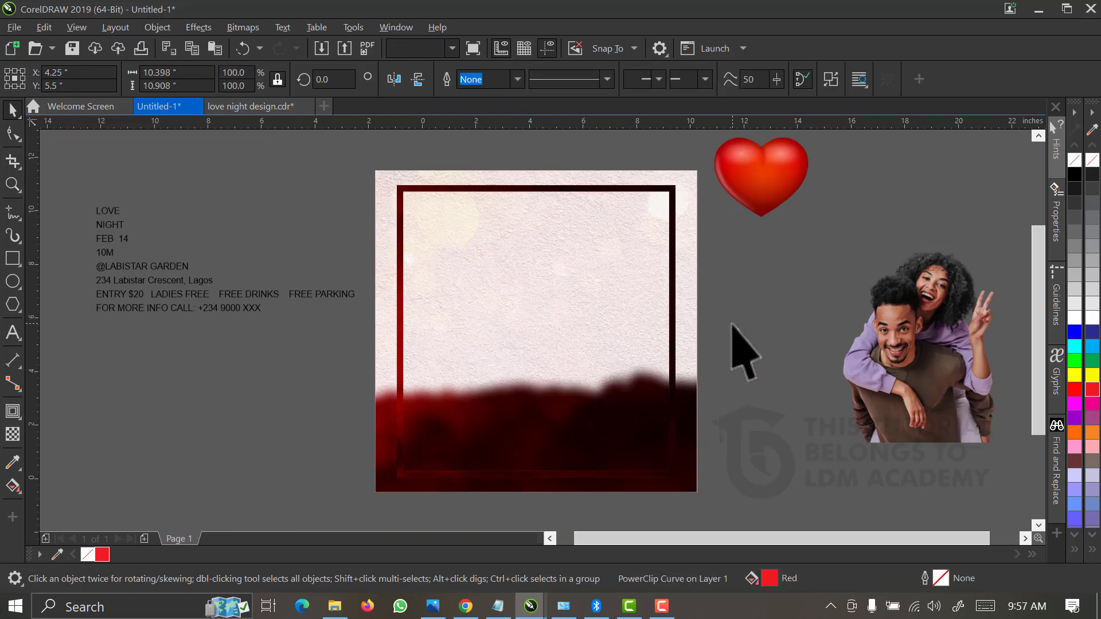
Convert the textured border frame to a 400 dpi RGB bitmap with anti-aliasing and a transparent background
click(450, 476)
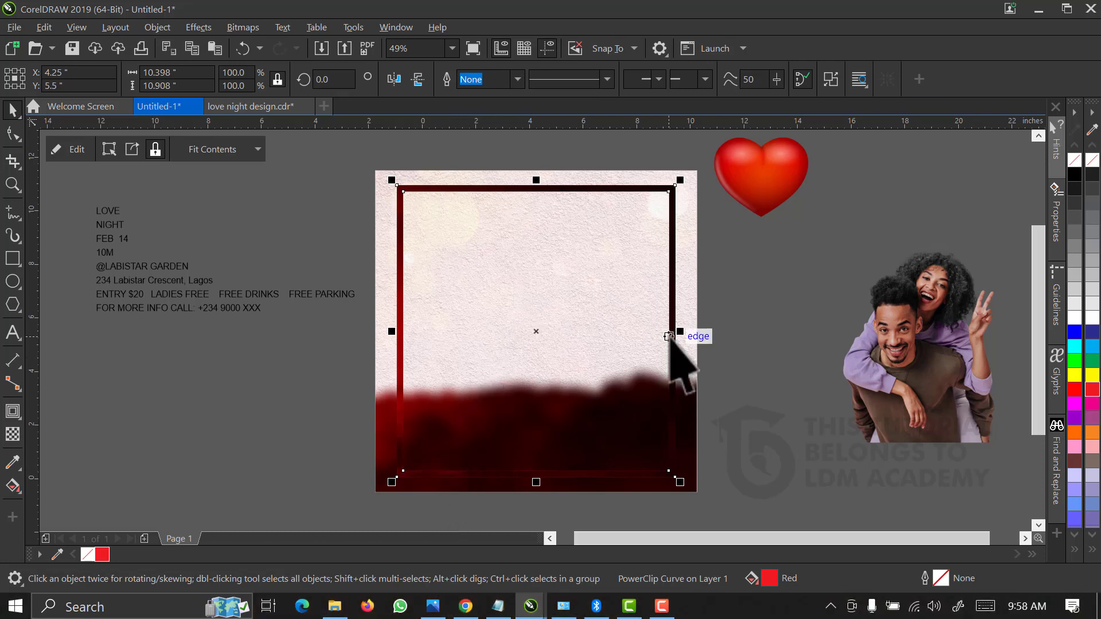
click(246, 29)
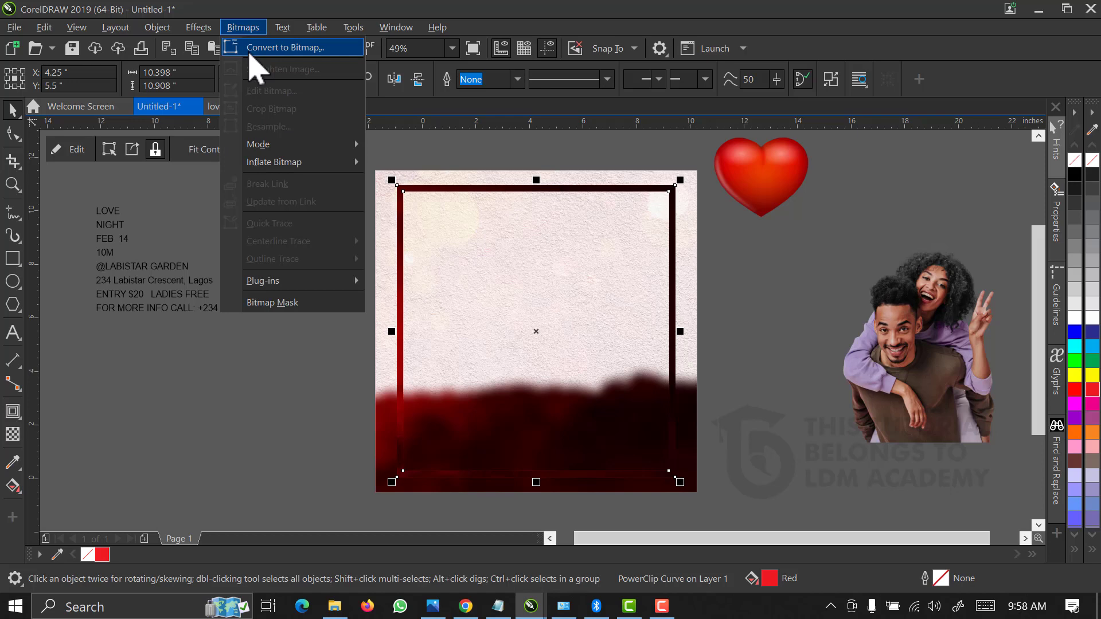
click(251, 58)
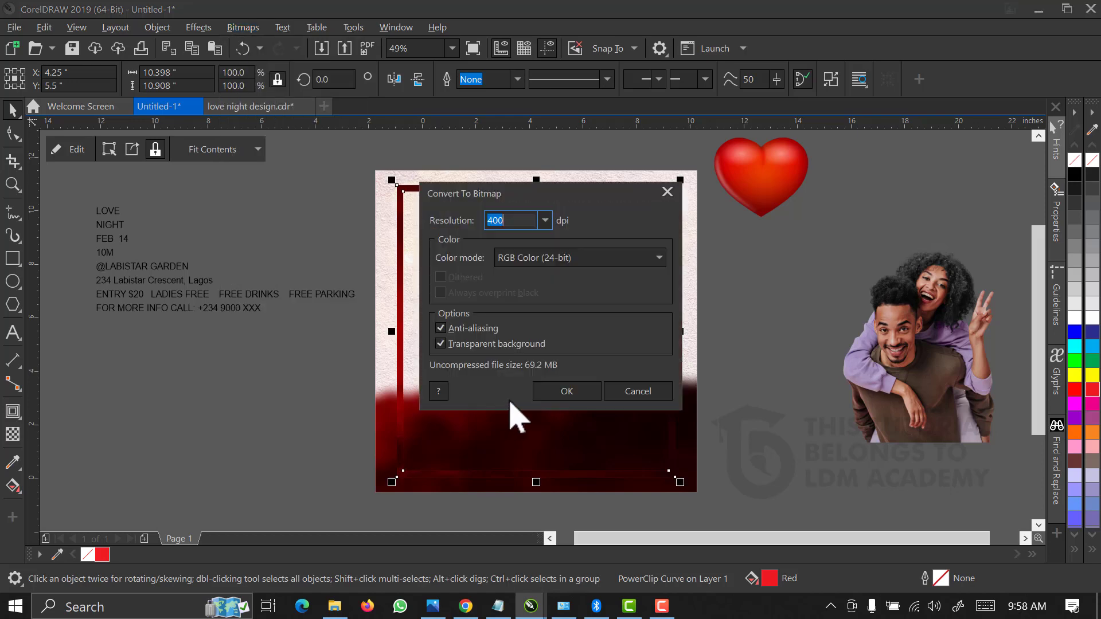
click(555, 395)
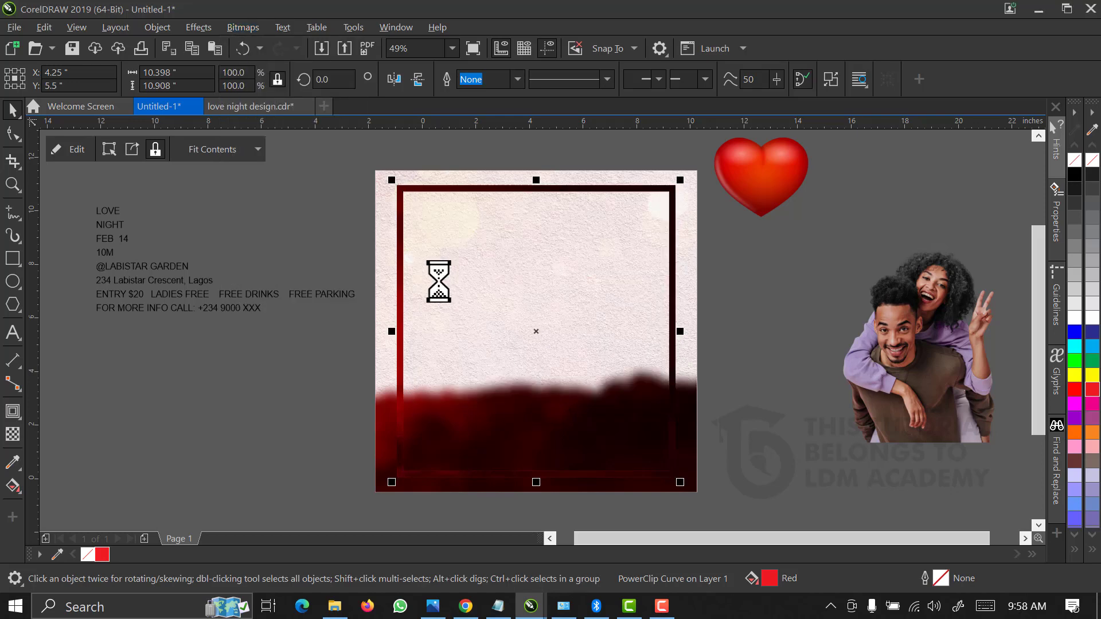
Apply a Gaussian Blur with a radius of 36.5 pixels to the border frame bitmap
click(192, 28)
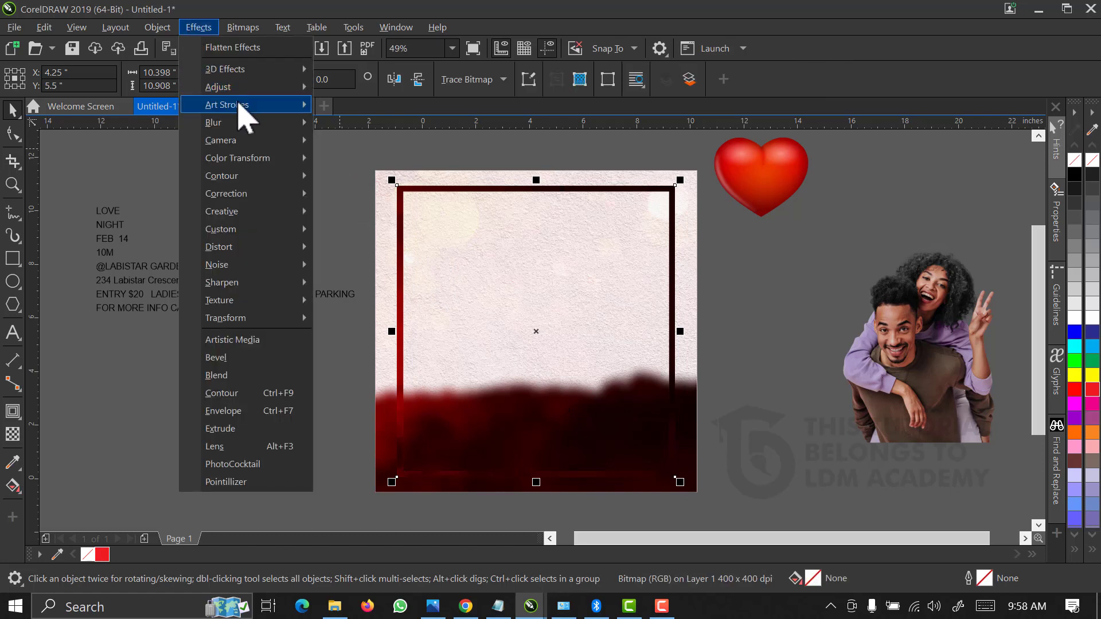
mouse_move(286, 123)
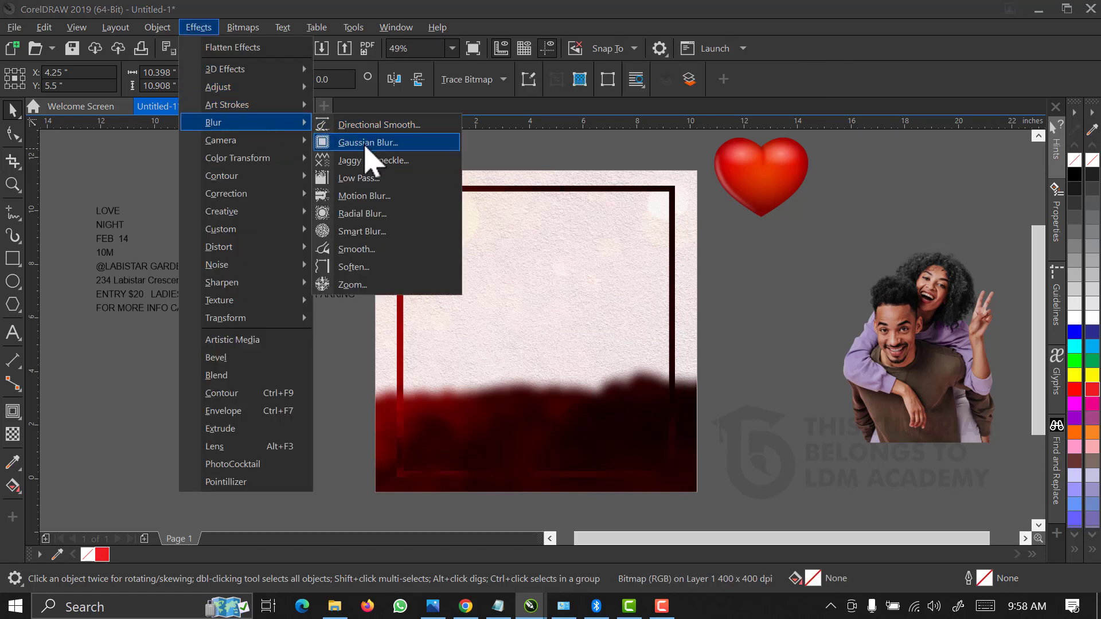
click(366, 143)
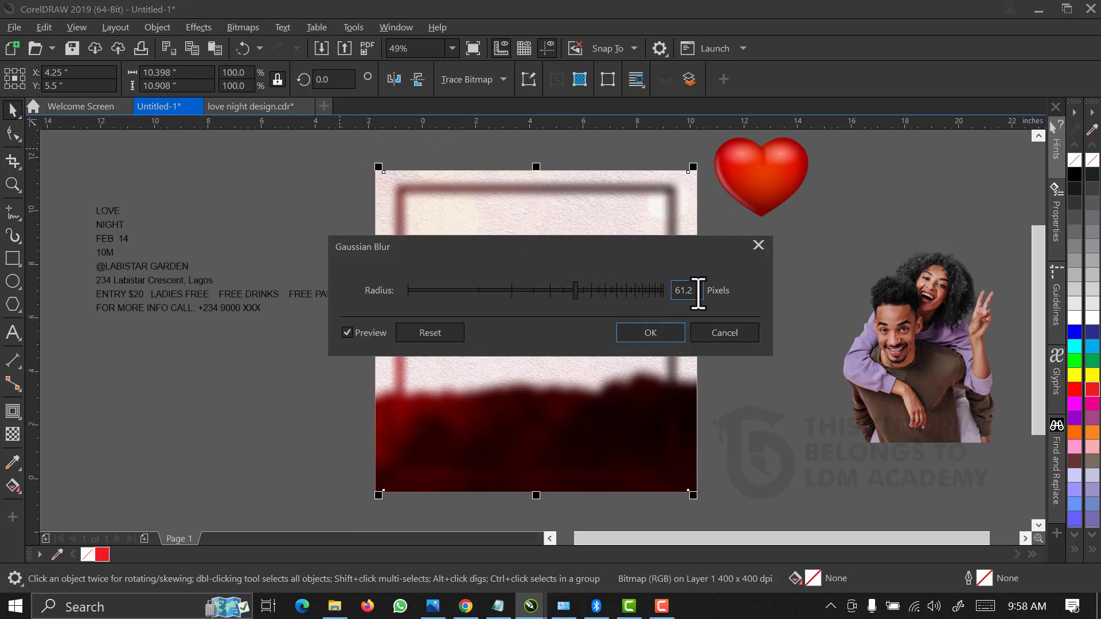
drag(698, 293, 671, 295)
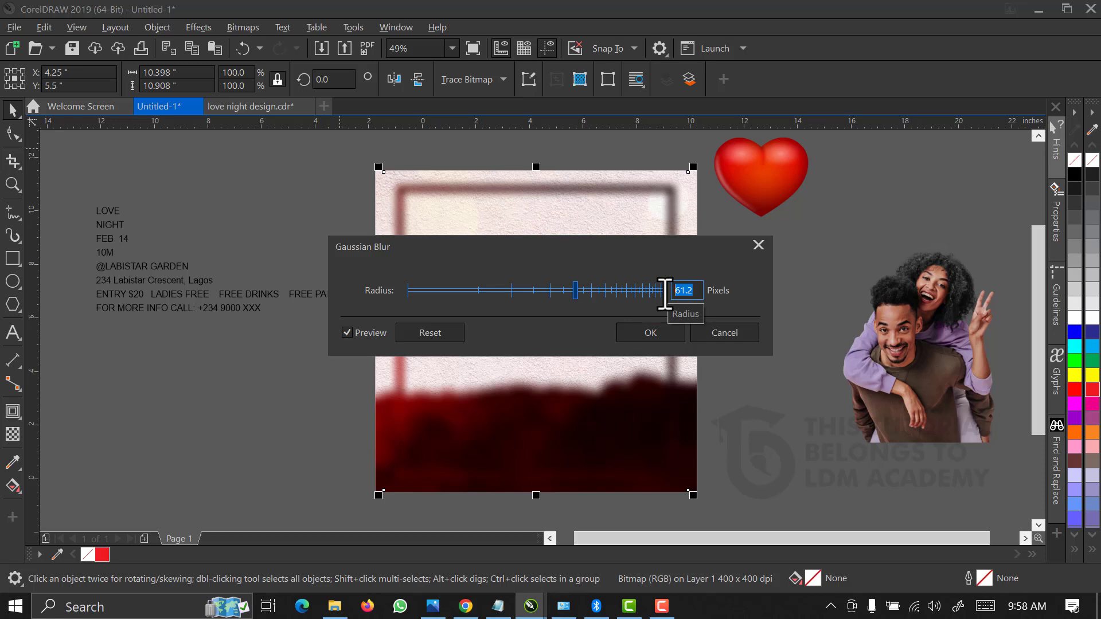
text(36)
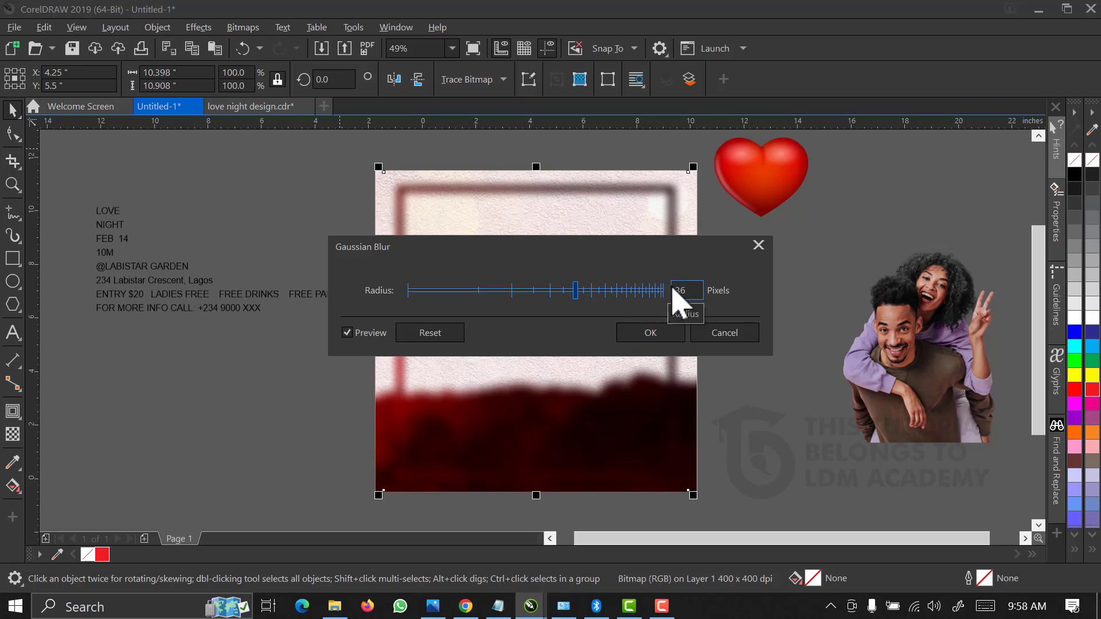
text(.5)
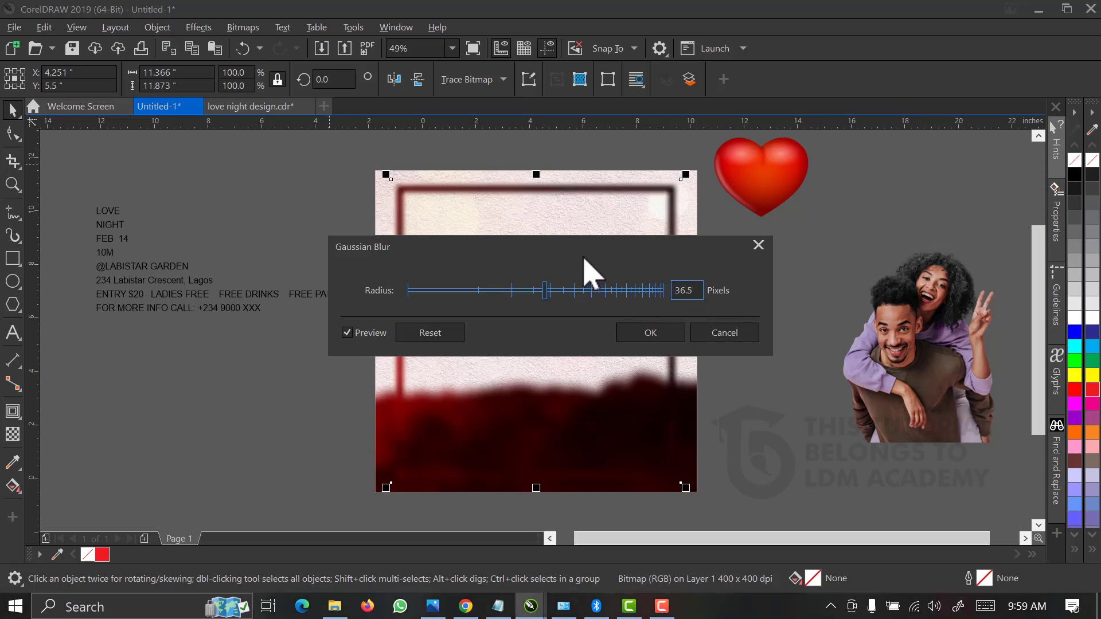
drag(585, 253, 502, 330)
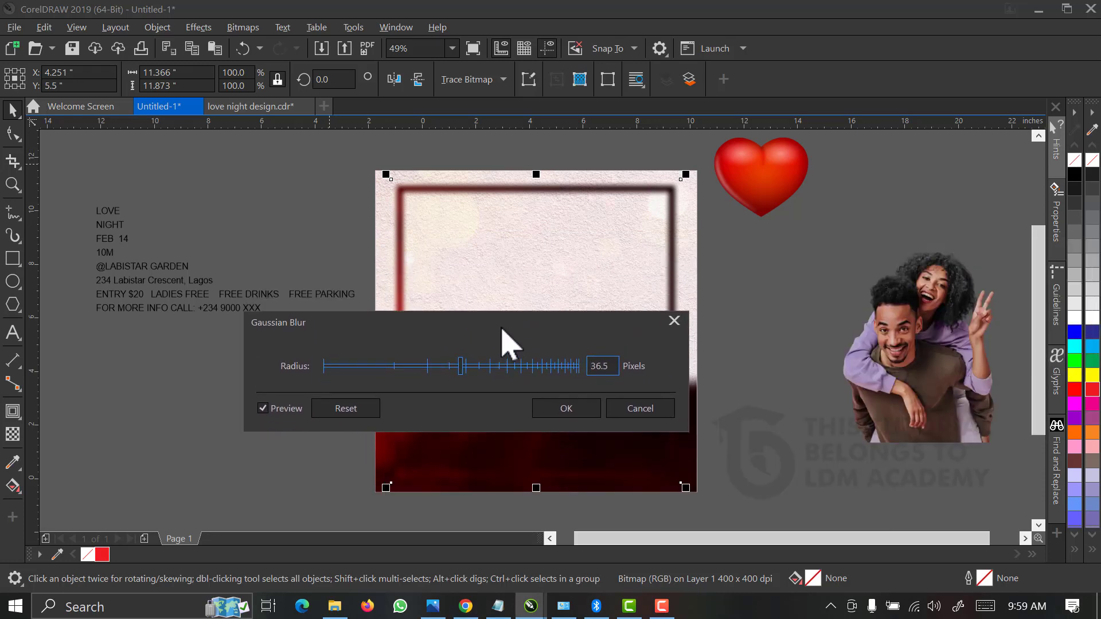
click(566, 408)
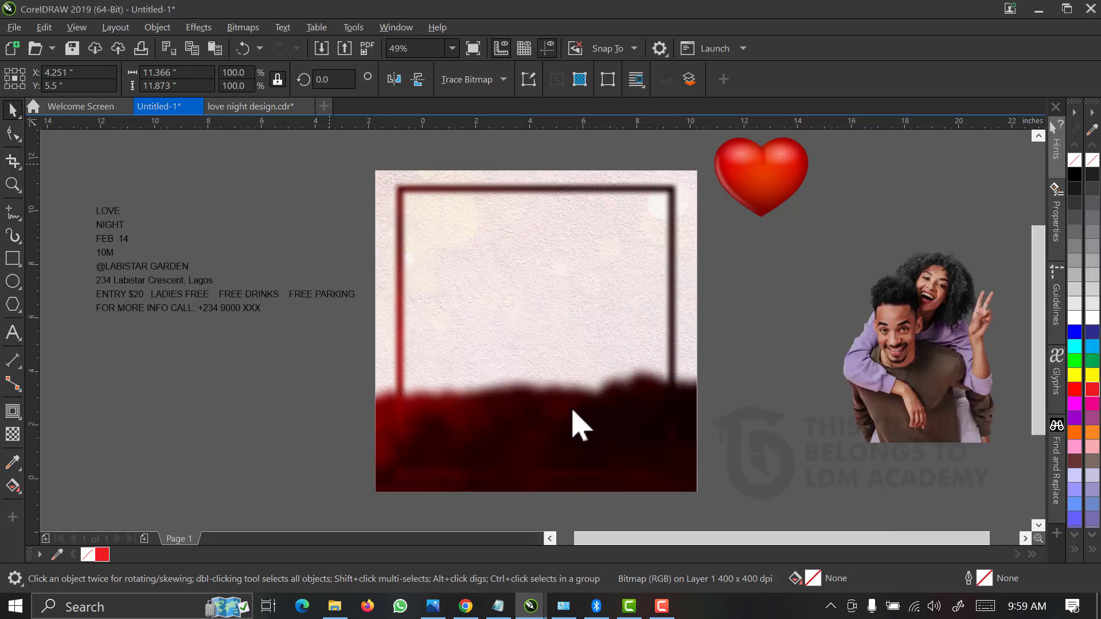
Set the blurred border frame's transparency merge mode to Color Burn
click(562, 315)
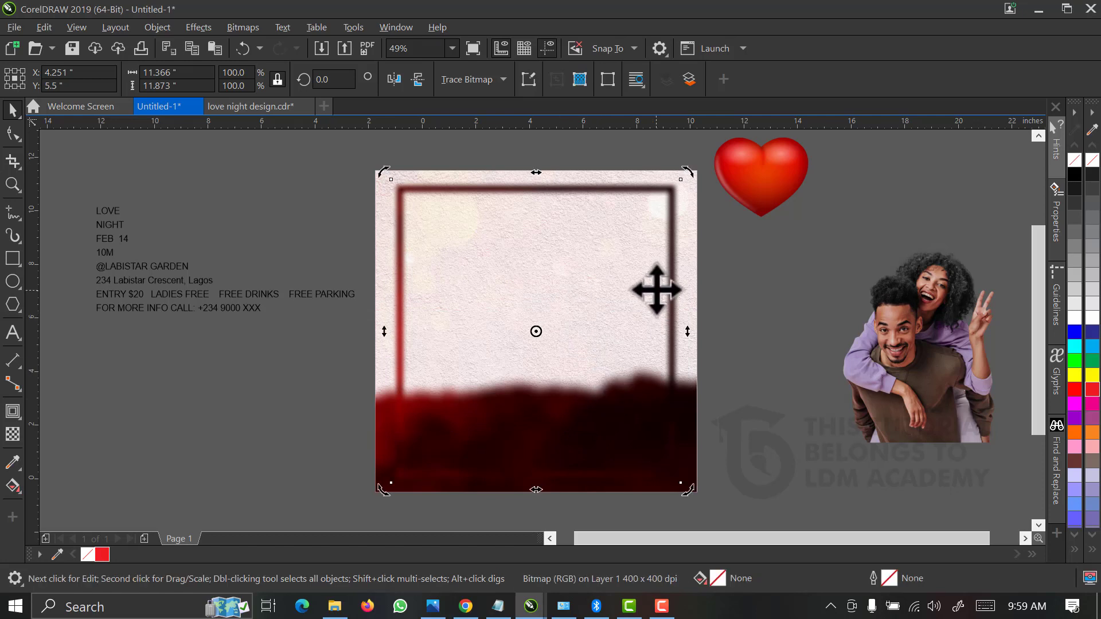
click(12, 435)
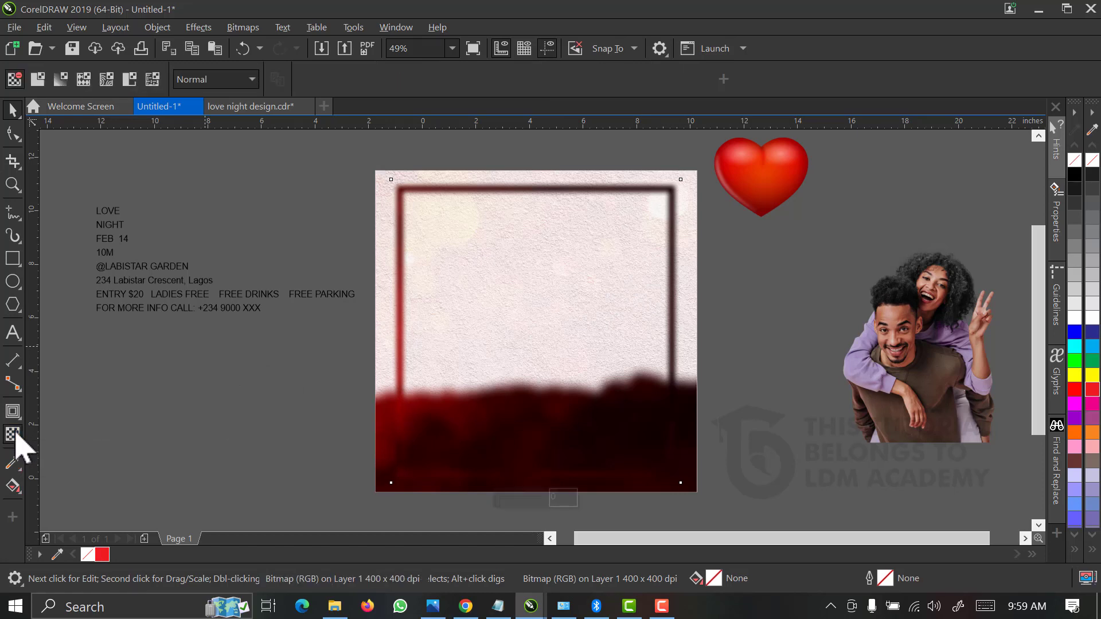
click(210, 86)
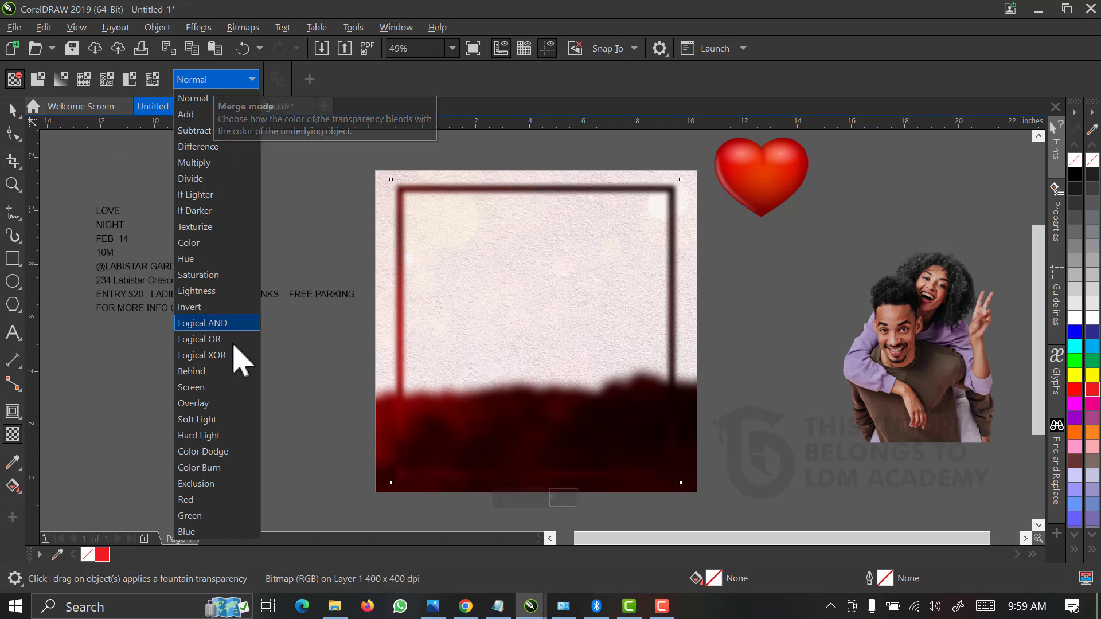
click(217, 467)
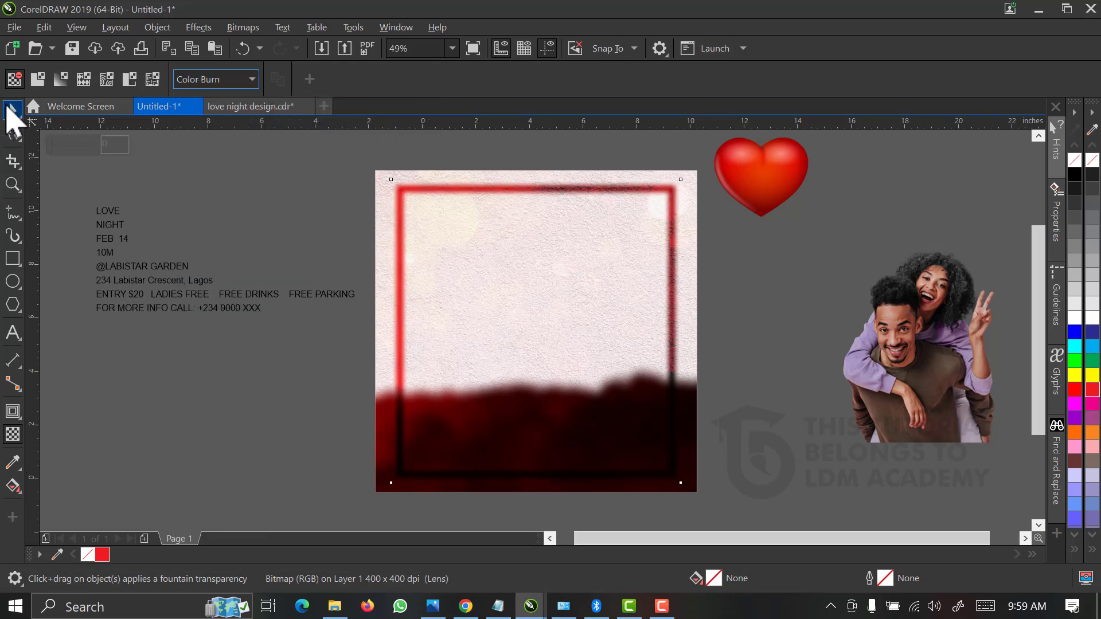
click(12, 110)
Bring the blurred red brush stroke in front of the border frame so it covers the frame's lower part
click(404, 493)
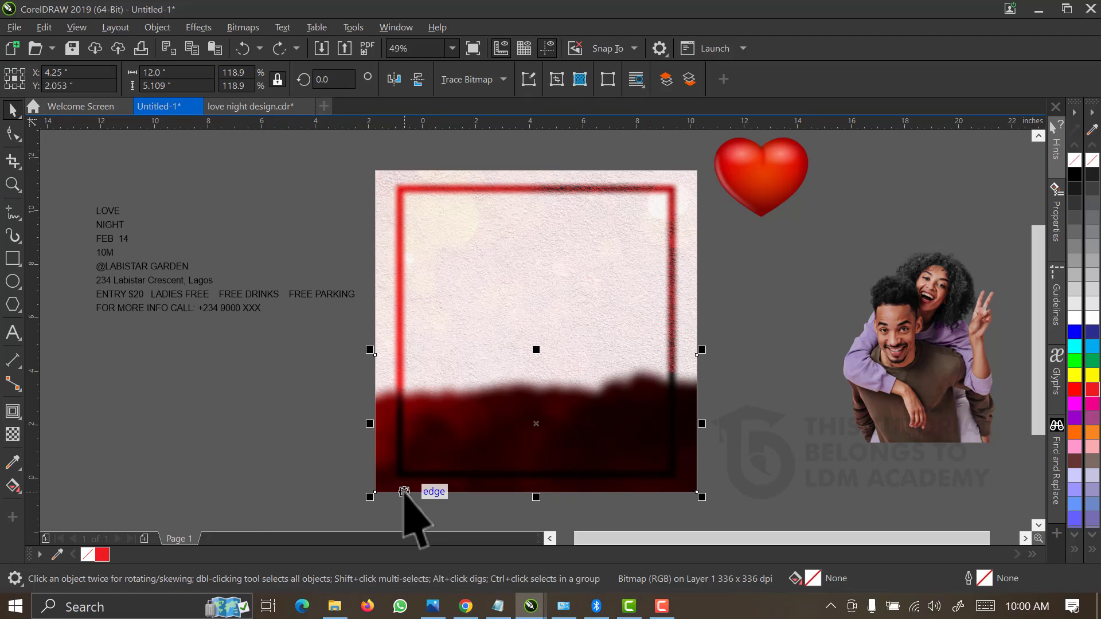
click(655, 333)
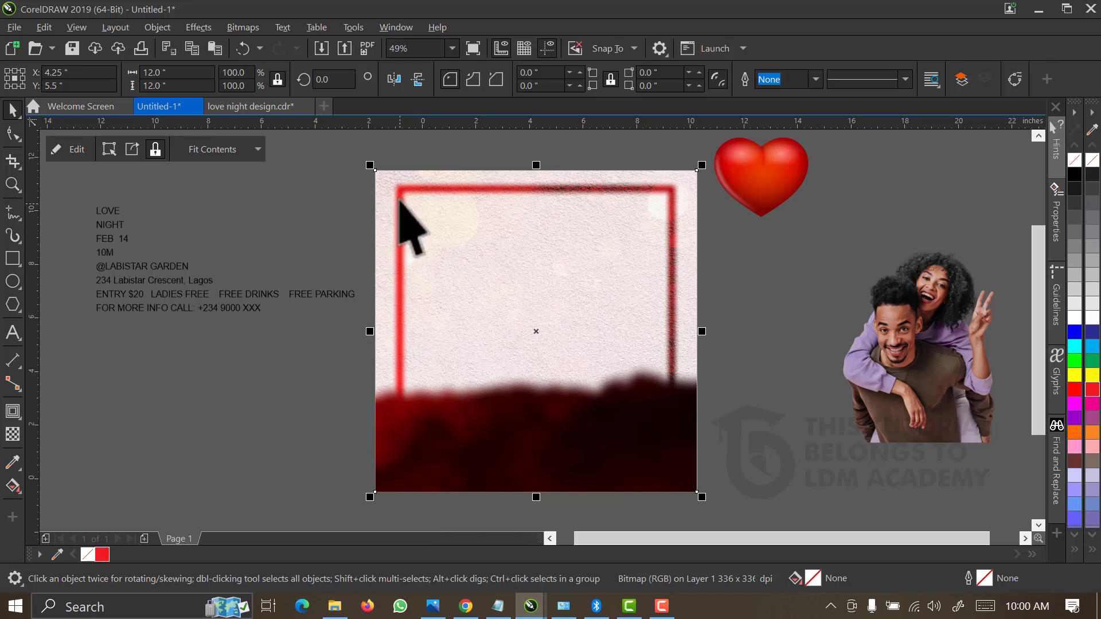
click(319, 235)
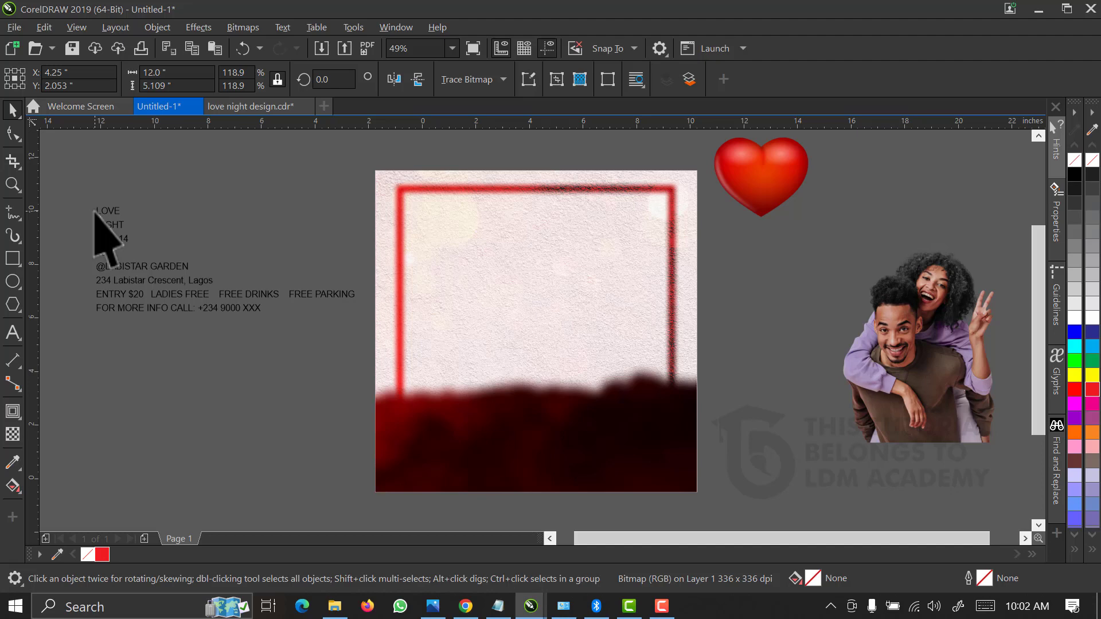
Place the LOVE text on the flyer's upper area and set it in ManhattanExtended at 204 pt
click(108, 213)
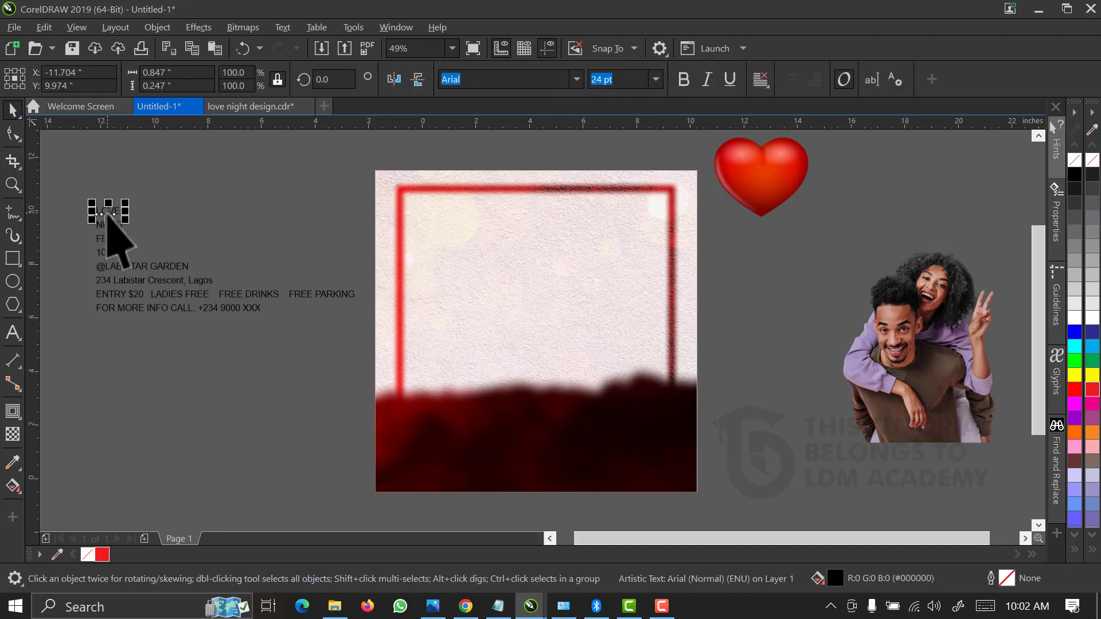
drag(107, 214, 646, 312)
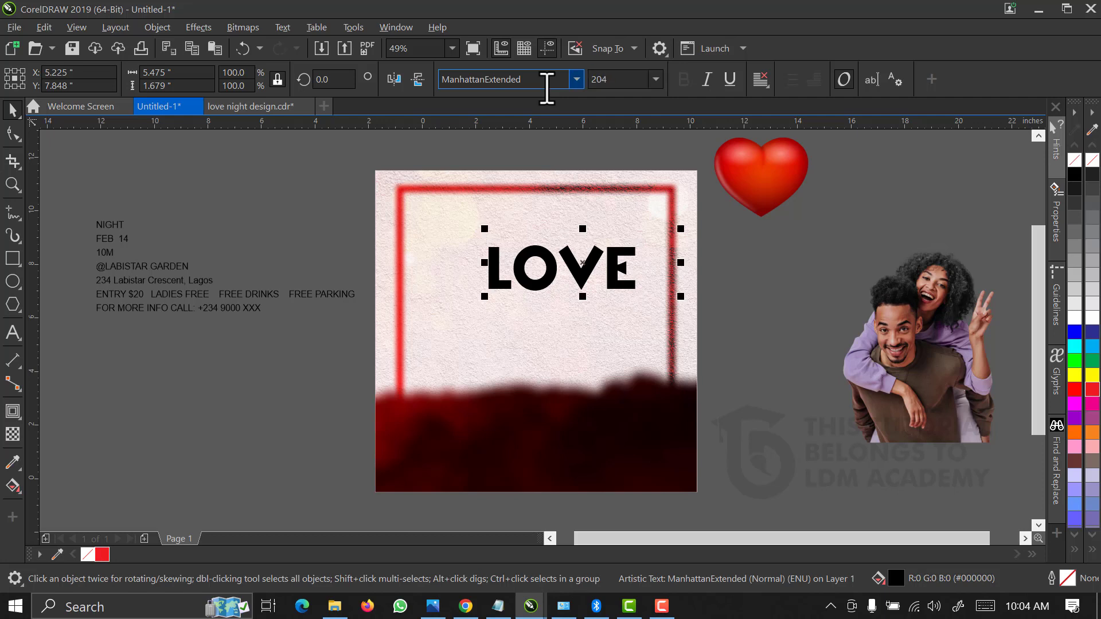
key(Return)
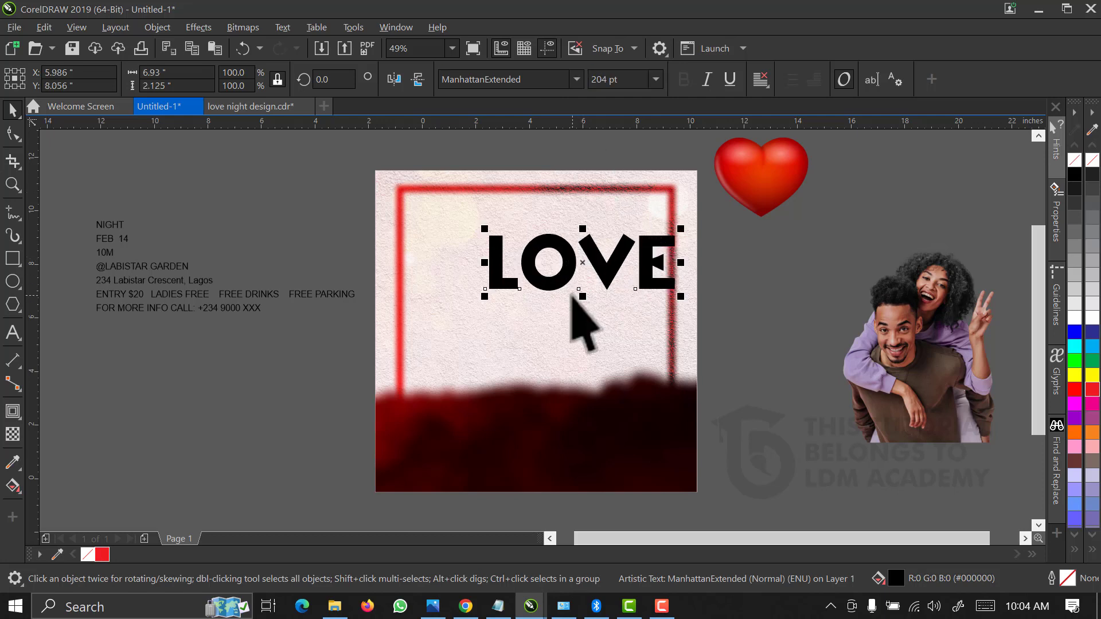
Centre the LOVE text horizontally on the flyer background
shift+click(381, 274)
key(c)
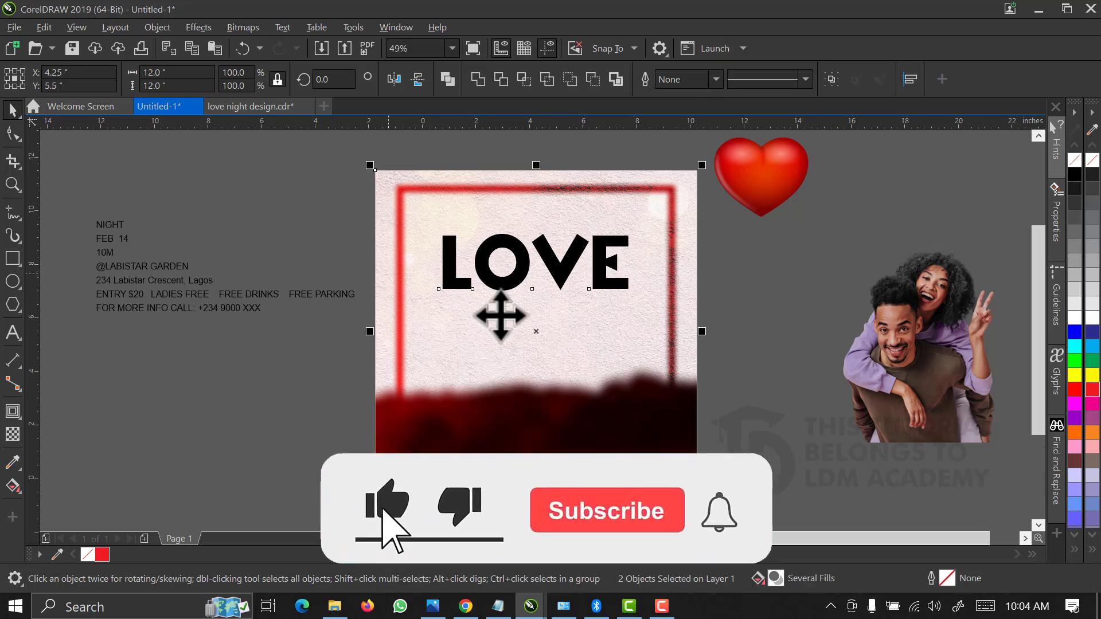
click(600, 271)
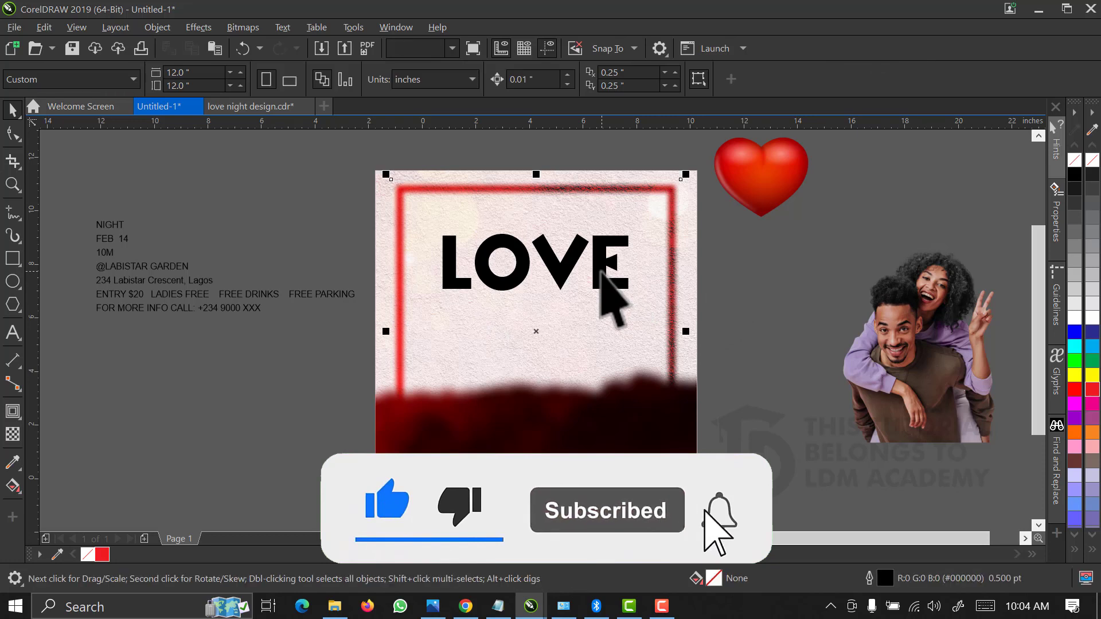
click(746, 206)
drag(753, 355, 310, 218)
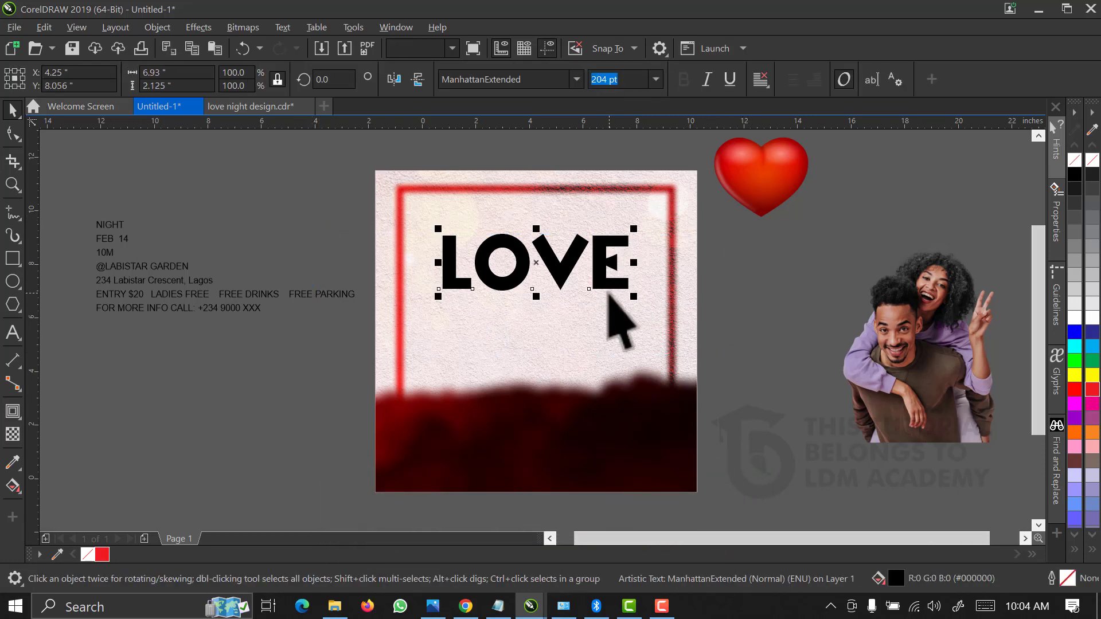
Move the LOVE text straight up to about Y 8.933 inches, just below the frame's upper edge
click(543, 281)
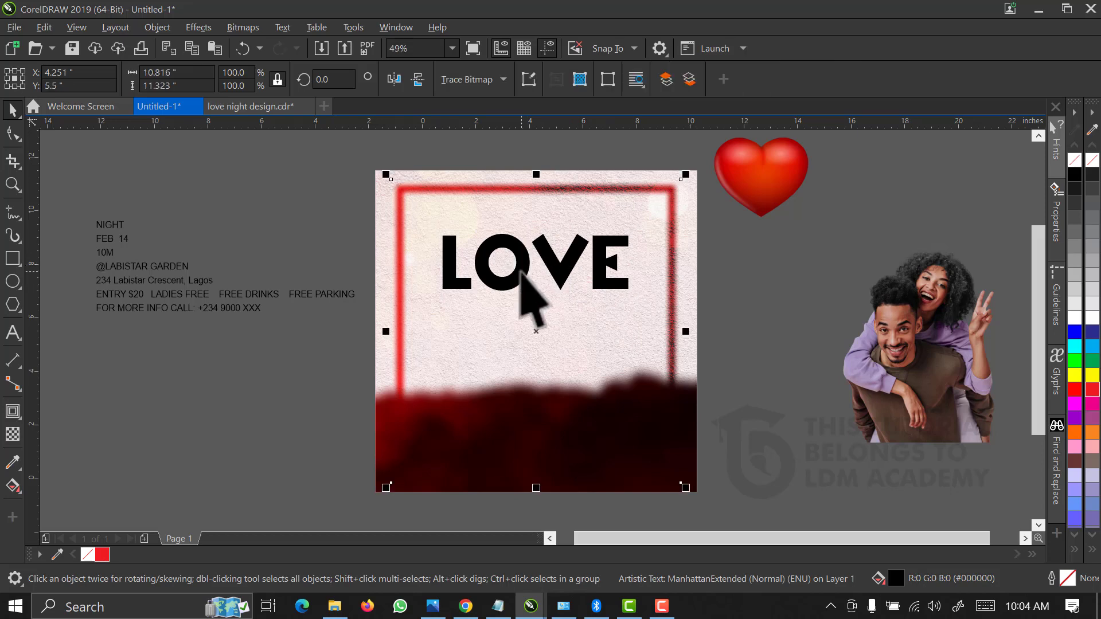
click(521, 272)
drag(521, 267, 521, 252)
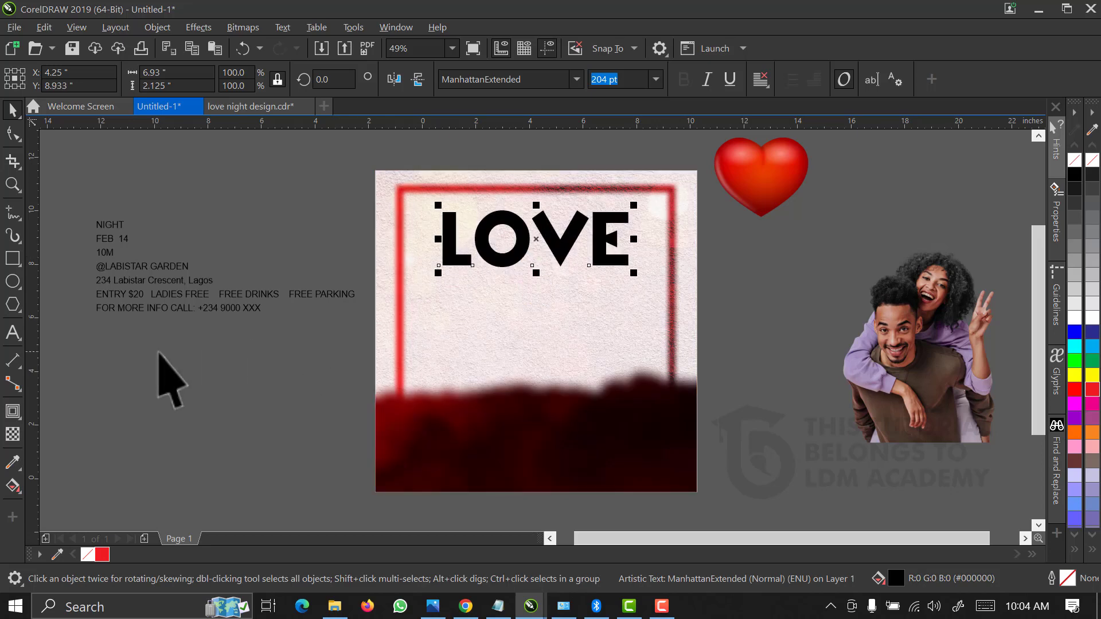
key(Escape)
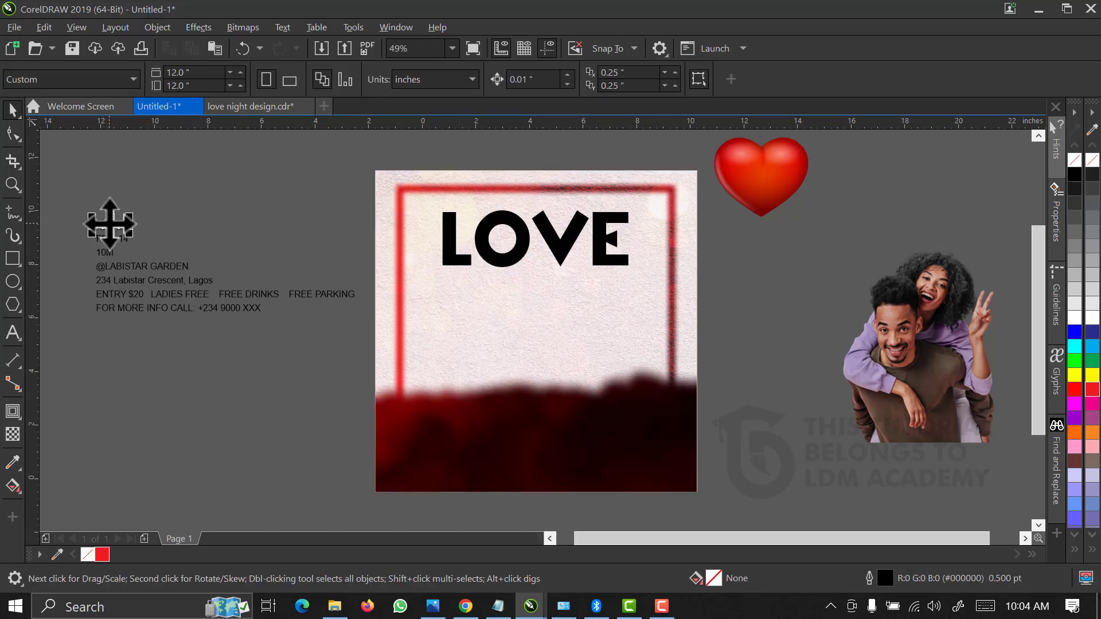
Enlarge the NIGHT text to about 139 pt and move it onto the flyer, directly beneath LOVE
click(108, 226)
drag(249, 297, 258, 286)
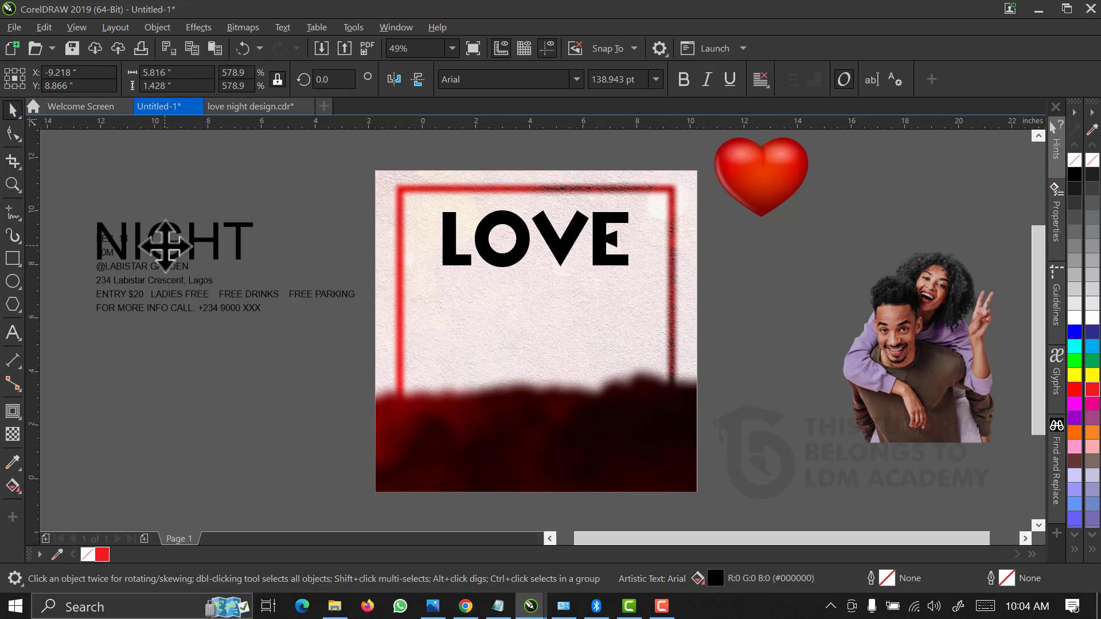
drag(167, 238, 519, 311)
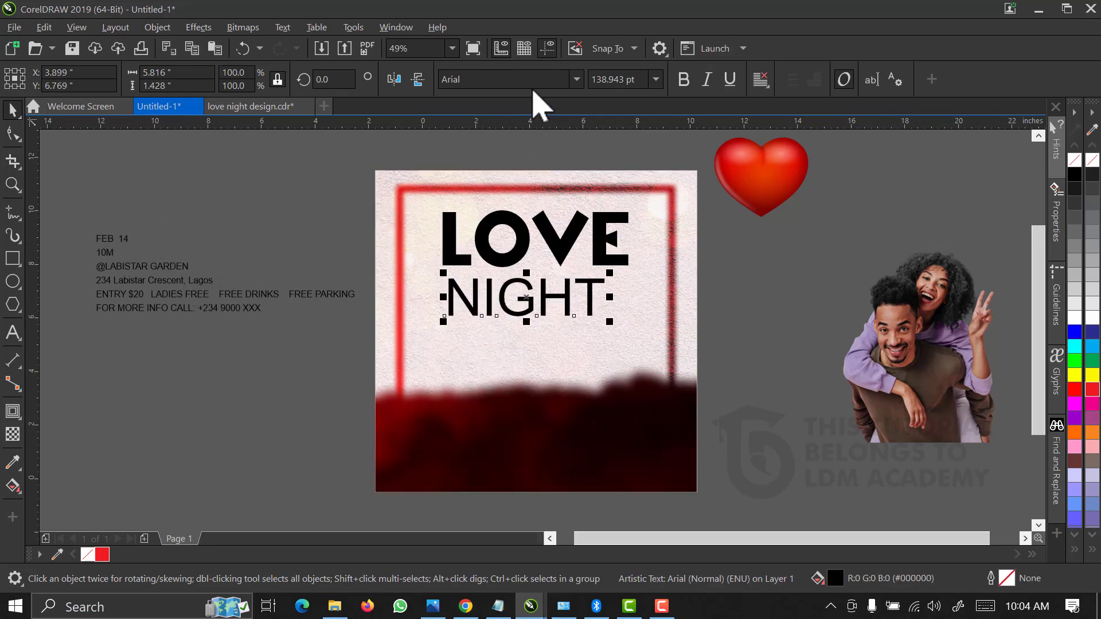
Set the NIGHT text in ManhattanExtended and narrow it to about 6.74 inches wide
click(577, 80)
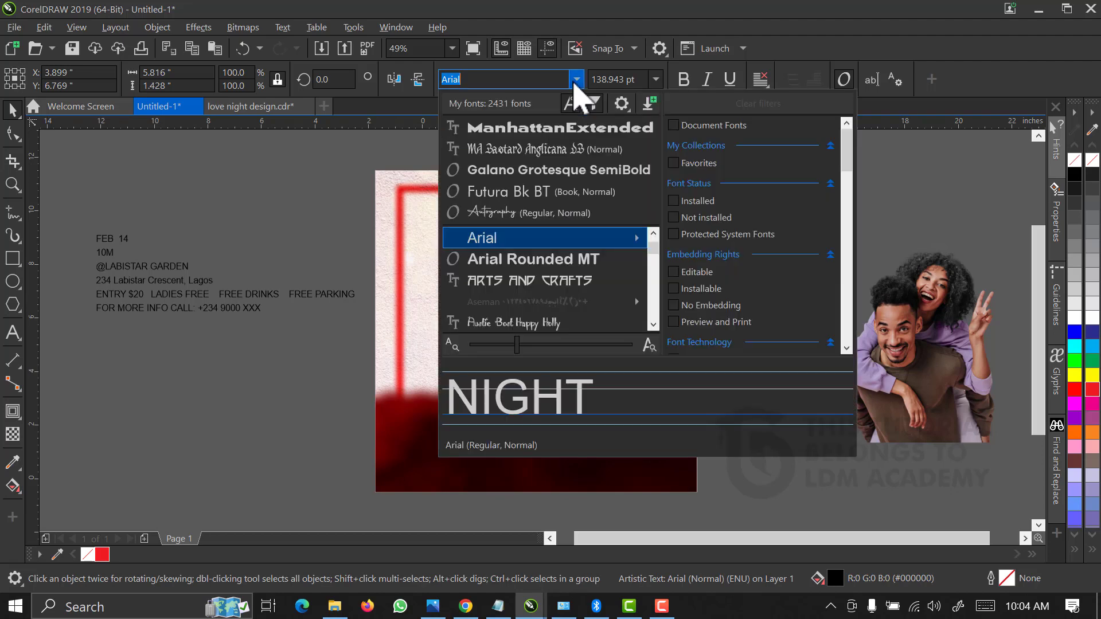
key(Escape)
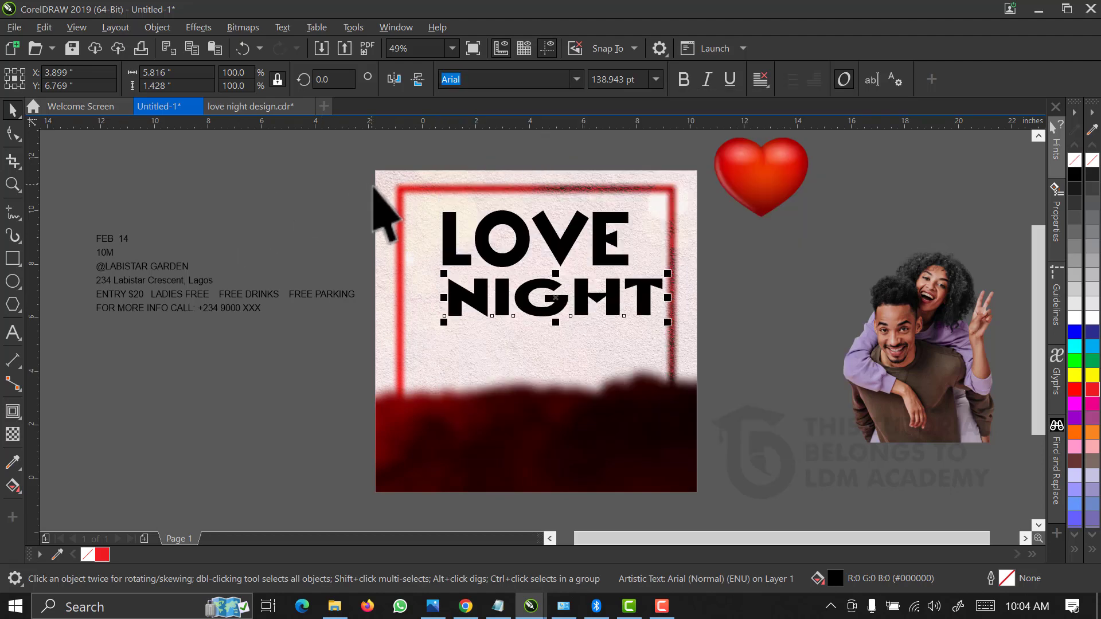
drag(668, 298, 639, 305)
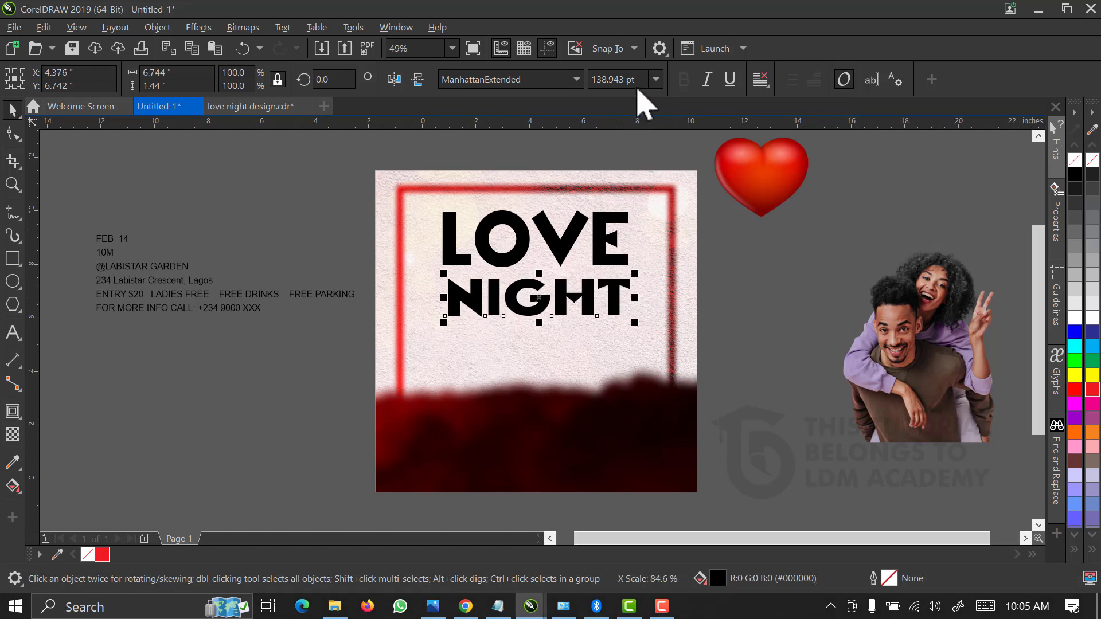
Set the NIGHT text's font size to 204 pt
click(616, 79)
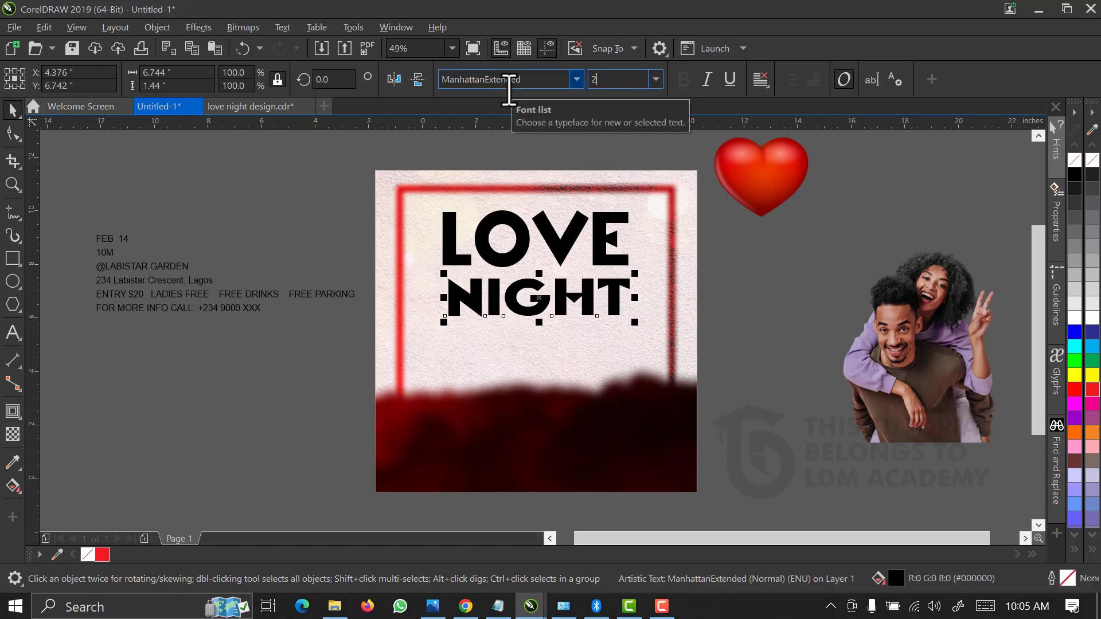
text(204)
key(Return)
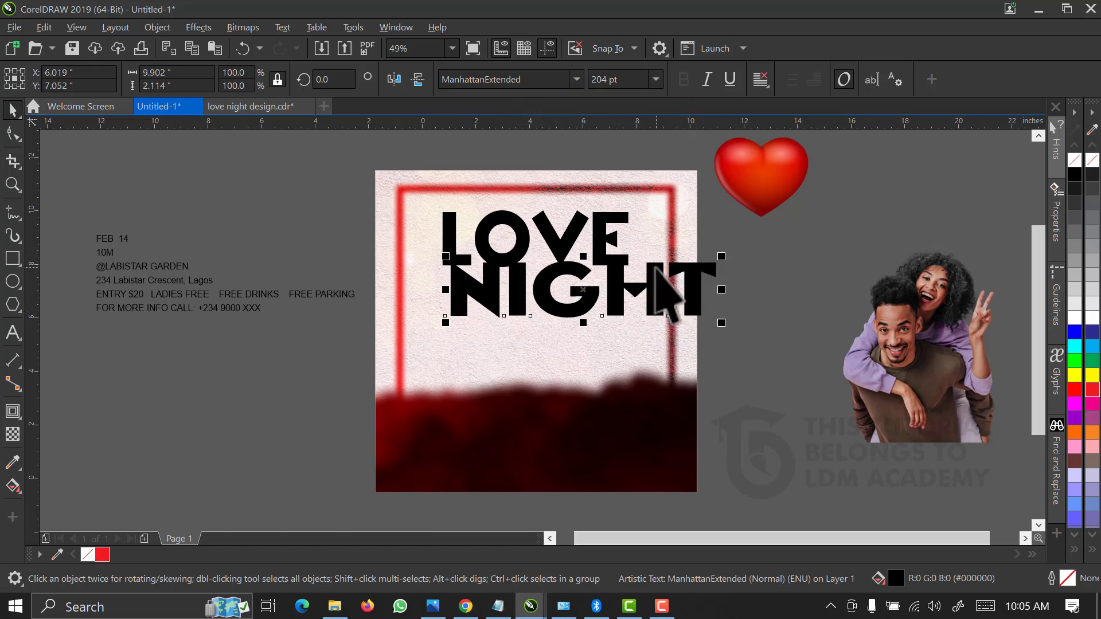
Scale NIGHT to about 177 pt, narrow it to about 6.88 inches and centre it directly beneath LOVE
drag(721, 323, 662, 290)
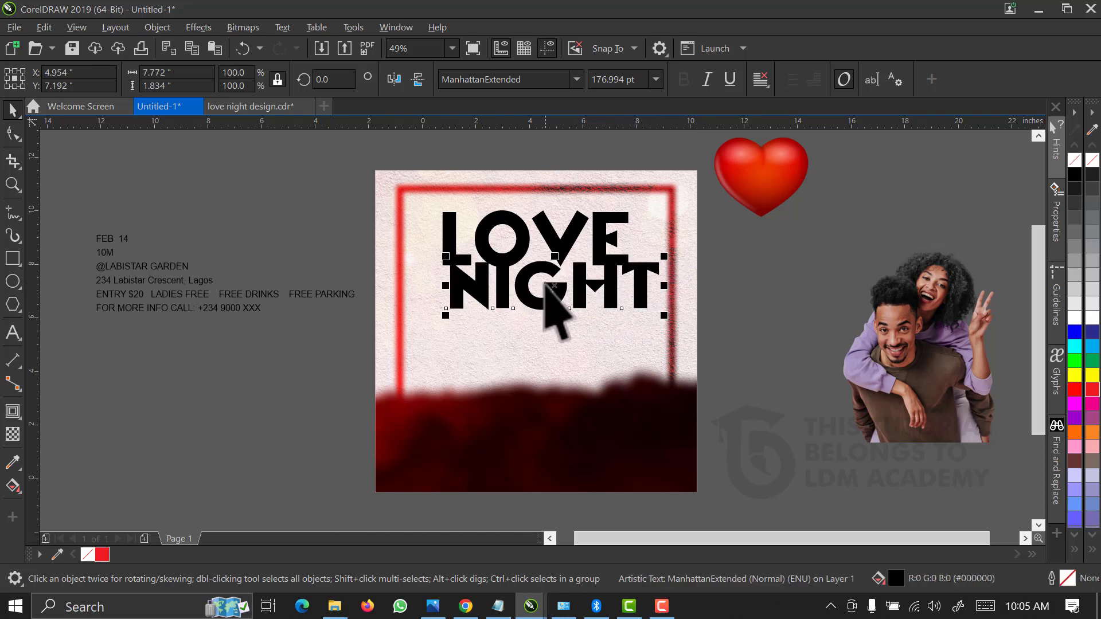
drag(551, 295, 568, 313)
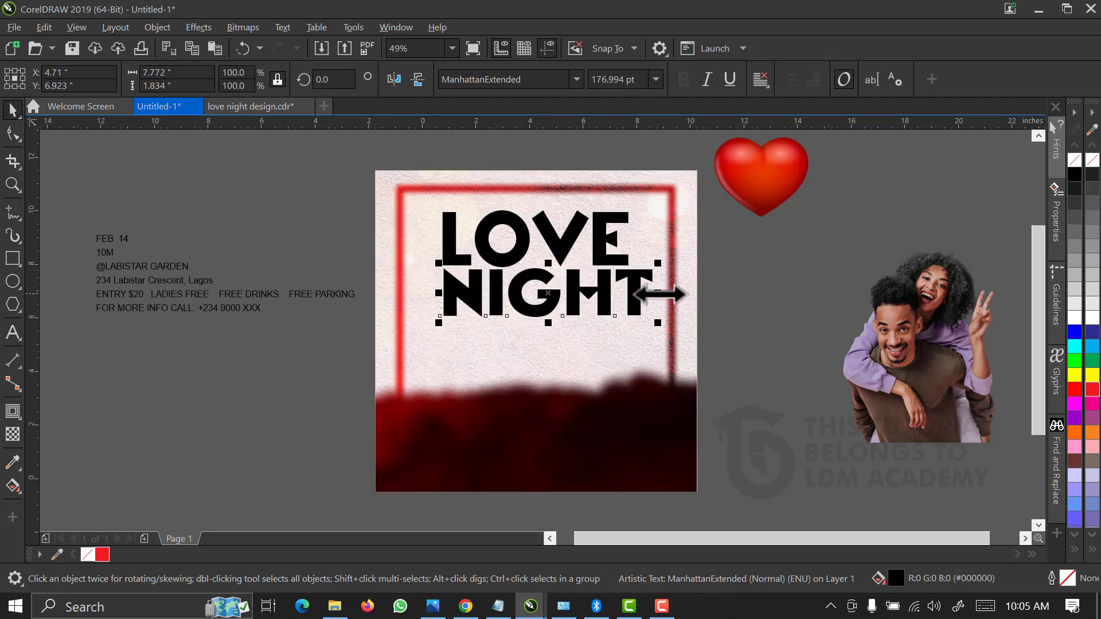
mouse_move(653, 296)
mouse_down()
mouse_move(626, 305)
mouse_move(635, 308)
mouse_up()
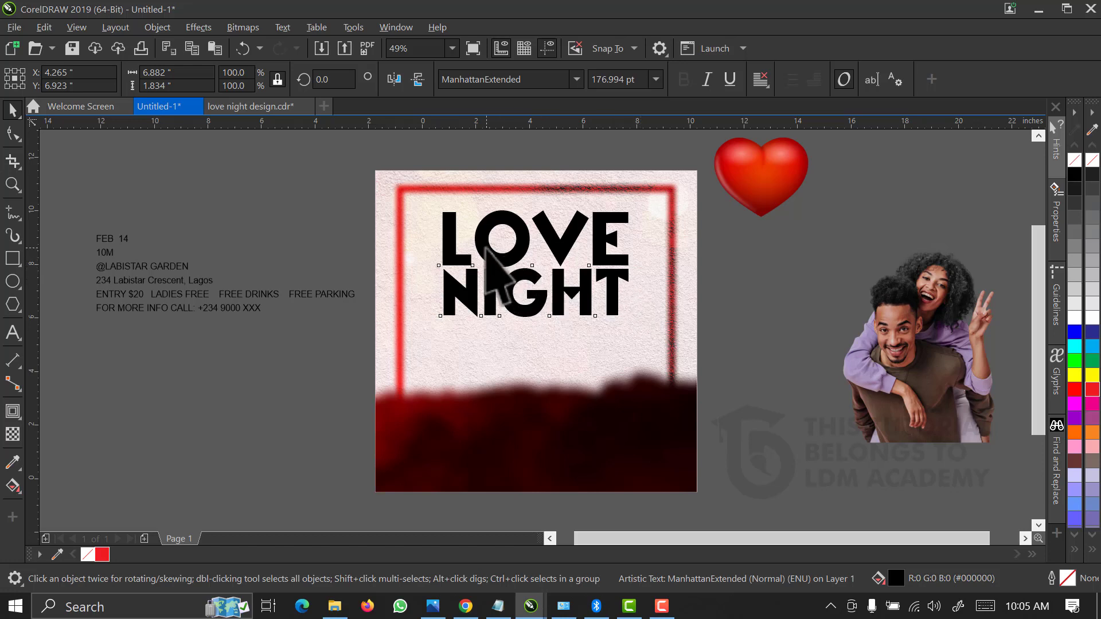
shift+click(486, 247)
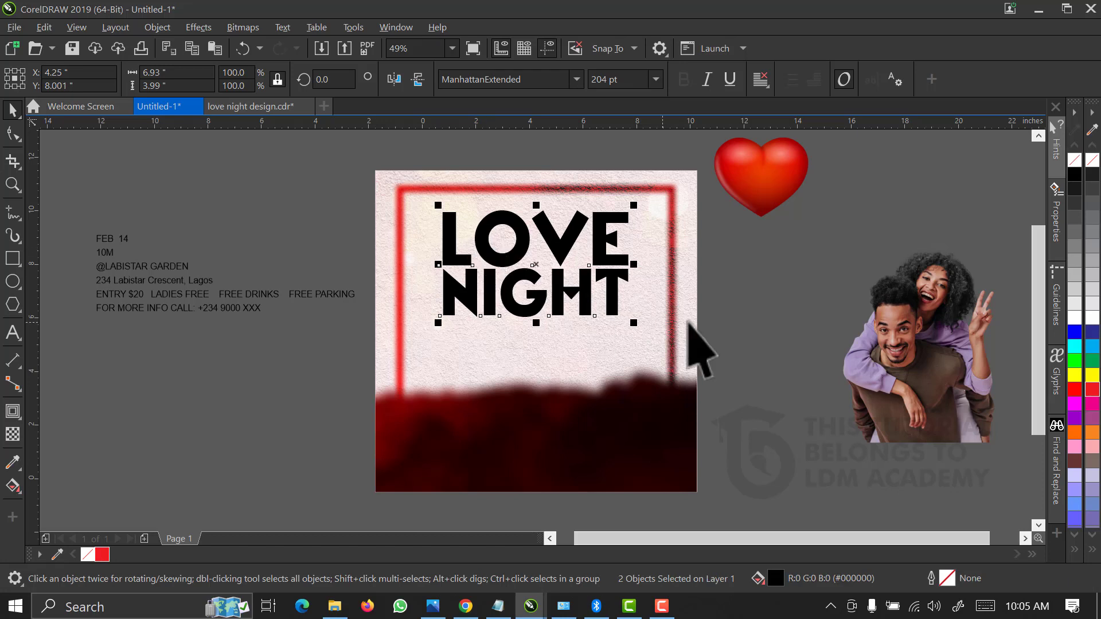
click(716, 344)
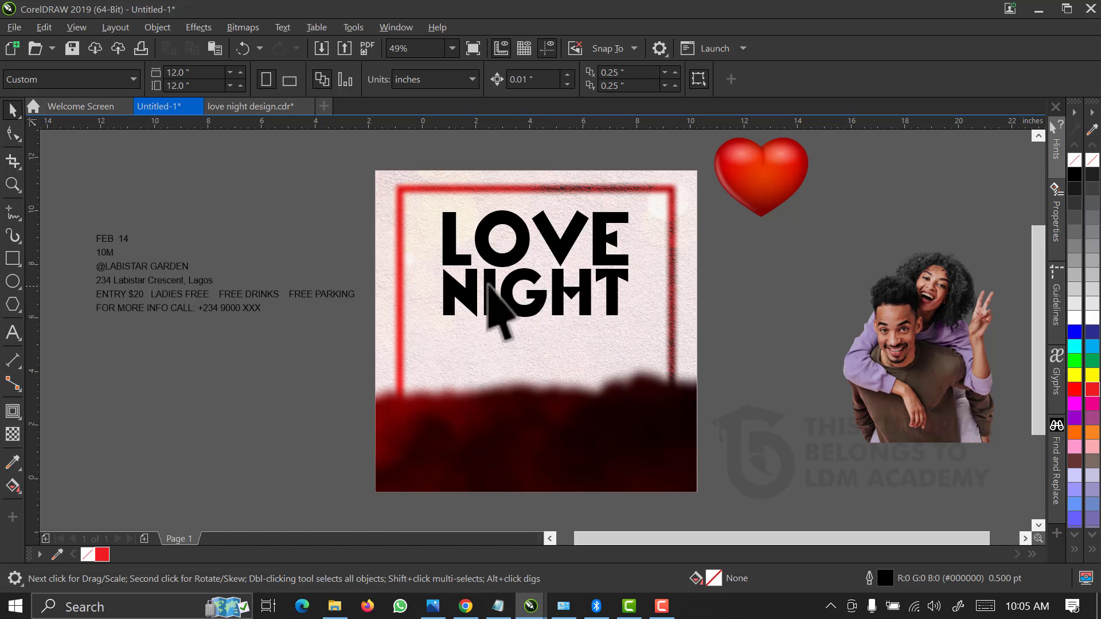
Widen the gap between the title lines by moving NIGHT slightly down and LOVE up to about Y 8.994 inches
key(z)
drag(396, 180, 732, 370)
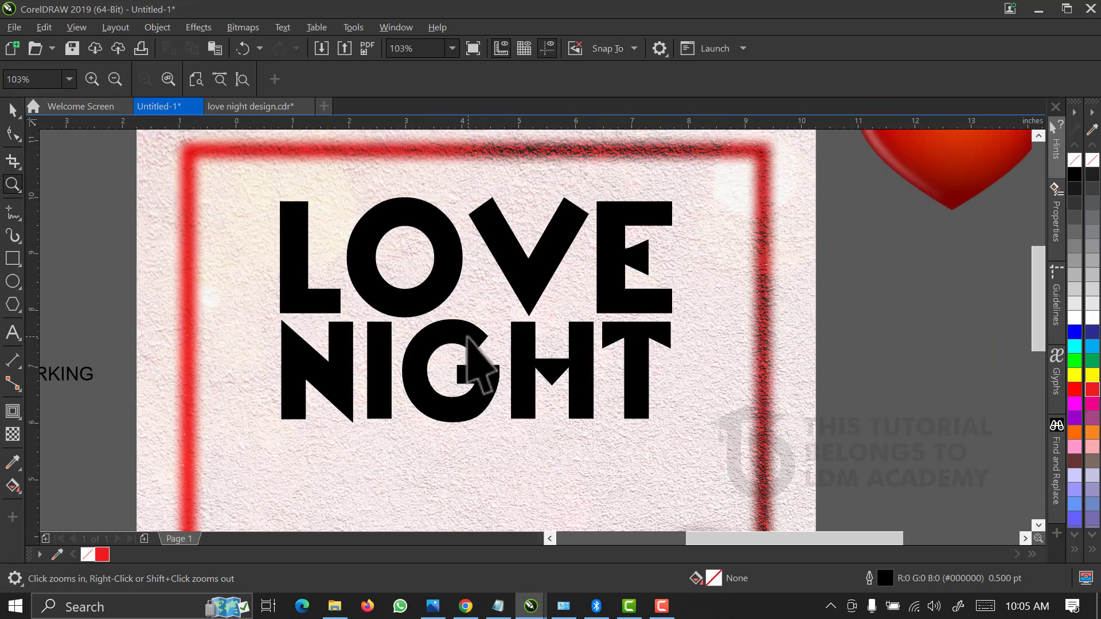
key(space)
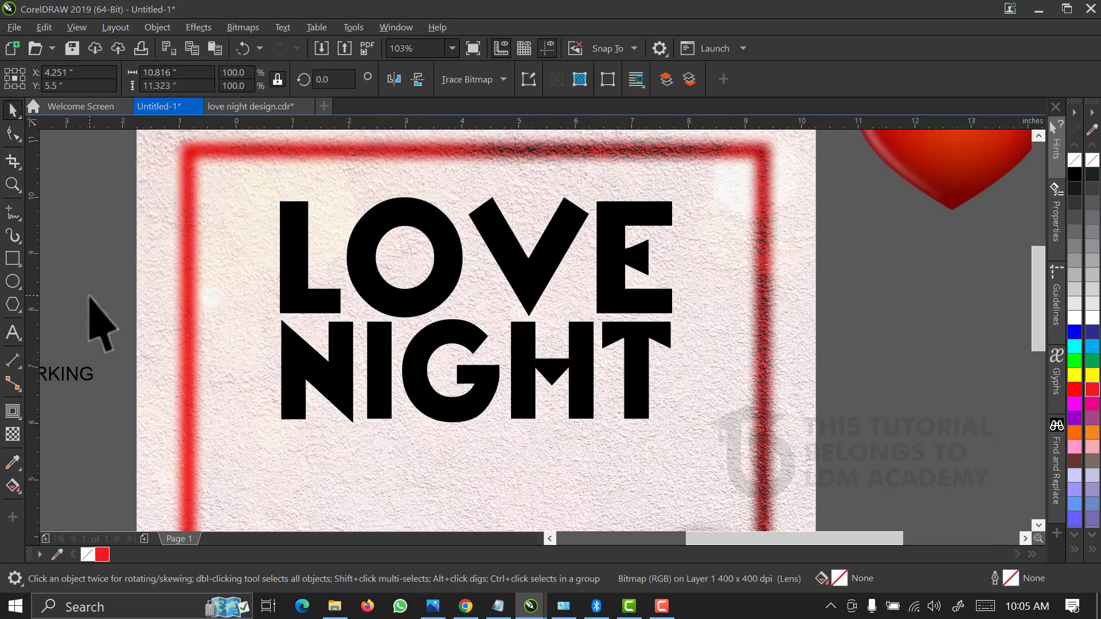
click(662, 414)
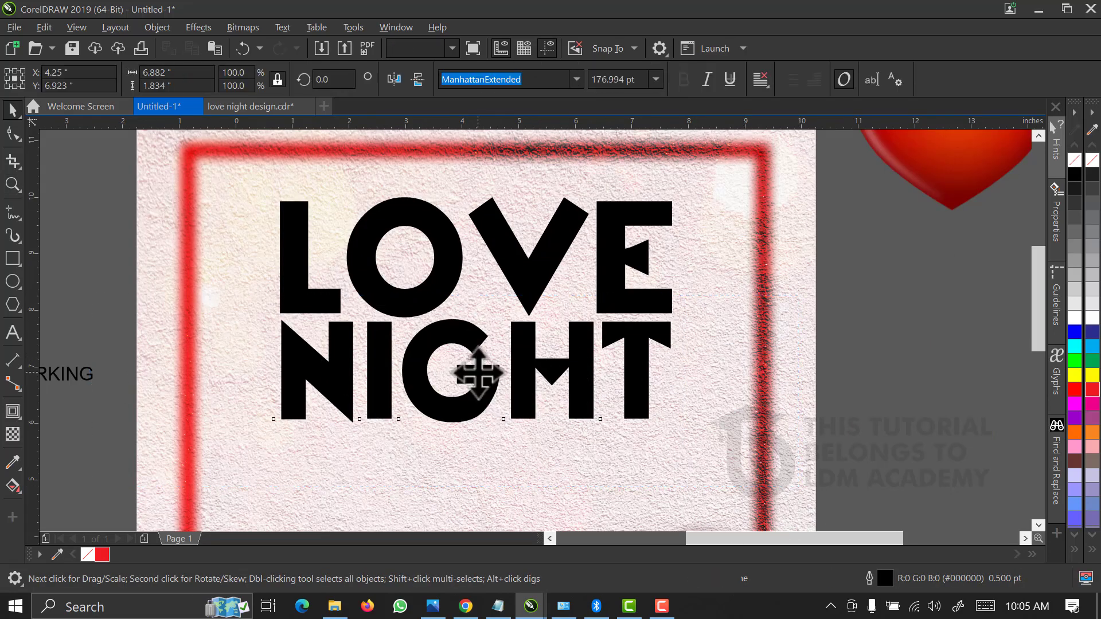
mouse_move(477, 374)
mouse_down()
mouse_move(467, 375)
mouse_move(477, 380)
mouse_up()
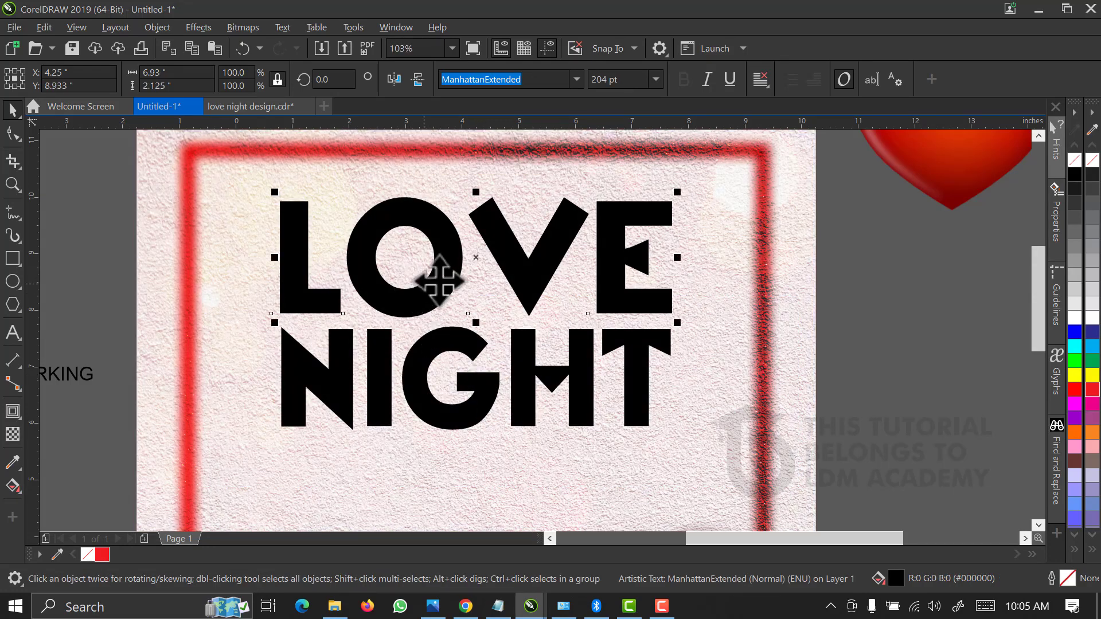
drag(446, 279, 447, 279)
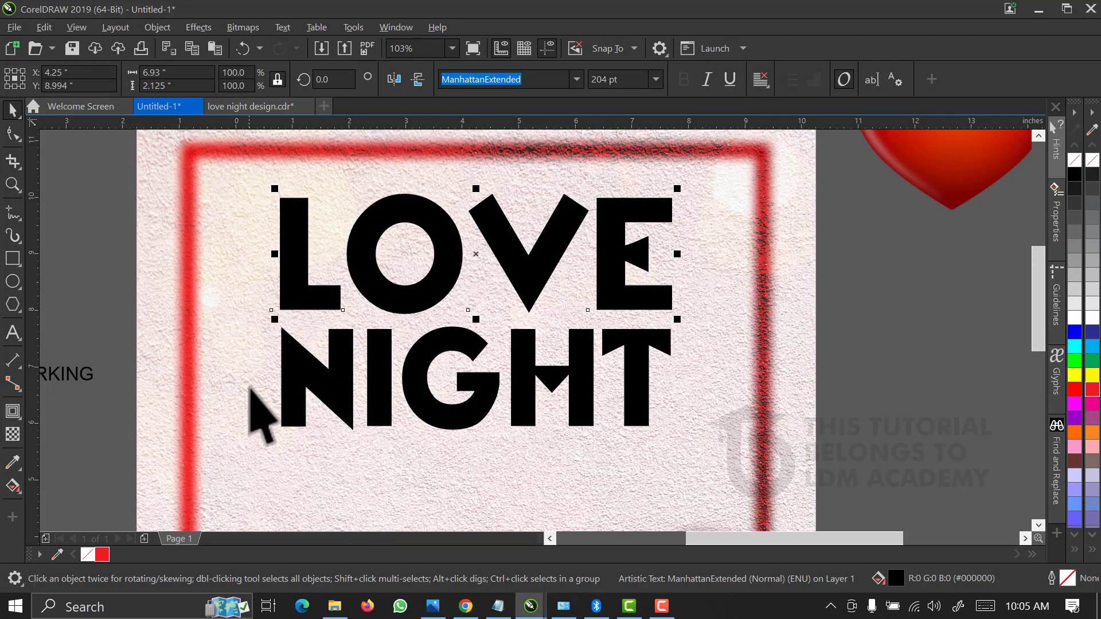
Copy the 60f1f3f6bf46c image from the LOVE NIGHT RESOURCES folder in File Explorer and paste it into the CorelDRAW flyer document
scroll(277, 373, down, 2)
scroll(503, 440, down, 3)
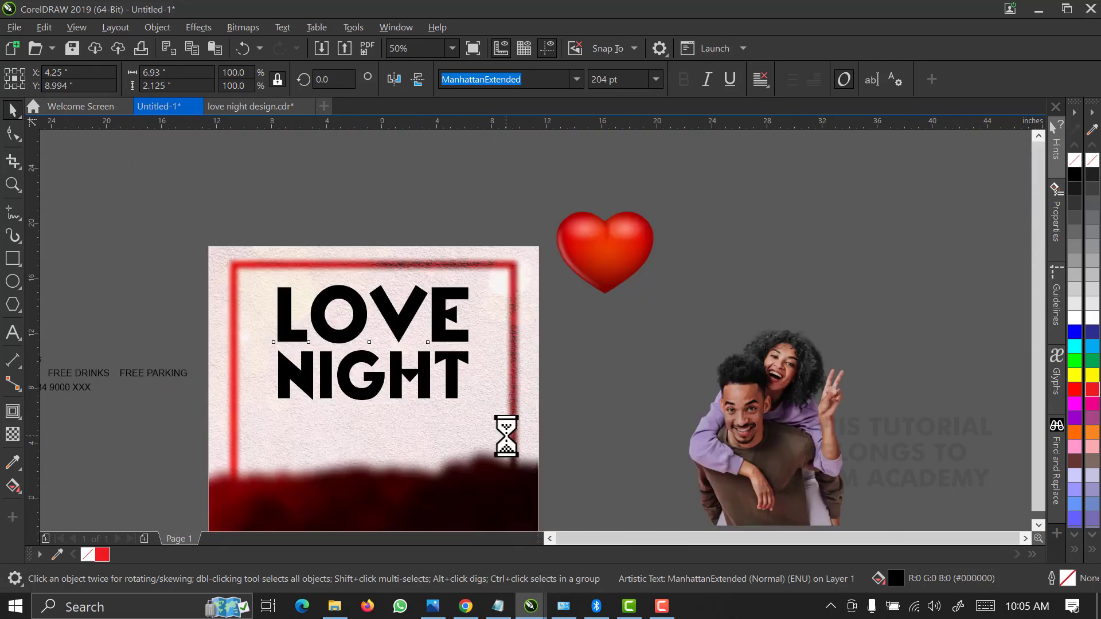
click(334, 606)
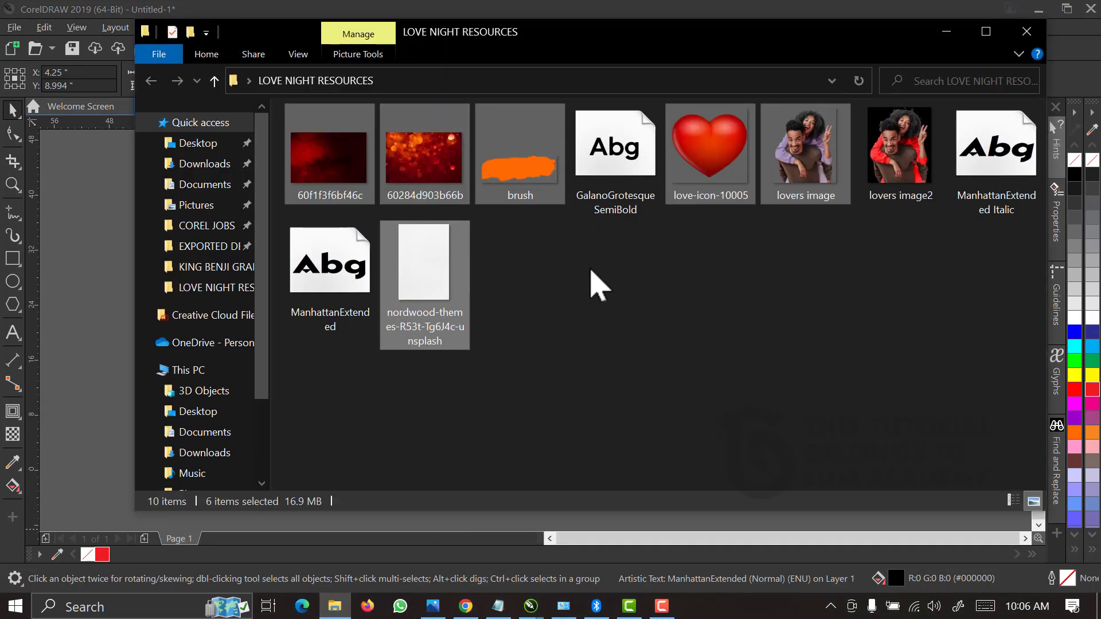
click(346, 181)
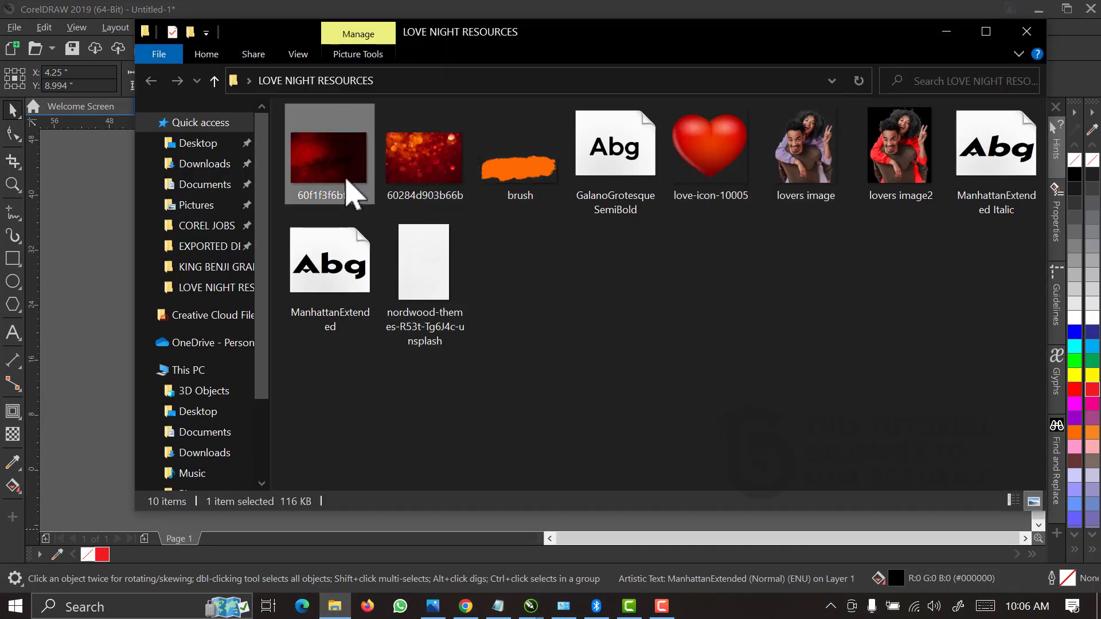
right_click(411, 449)
click(412, 499)
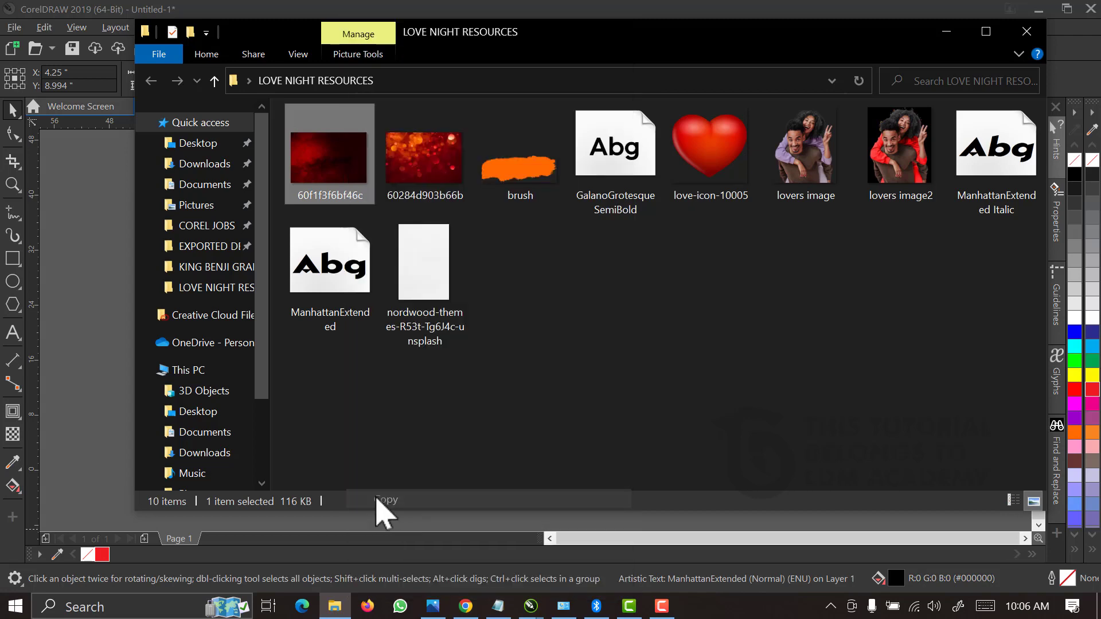
click(946, 32)
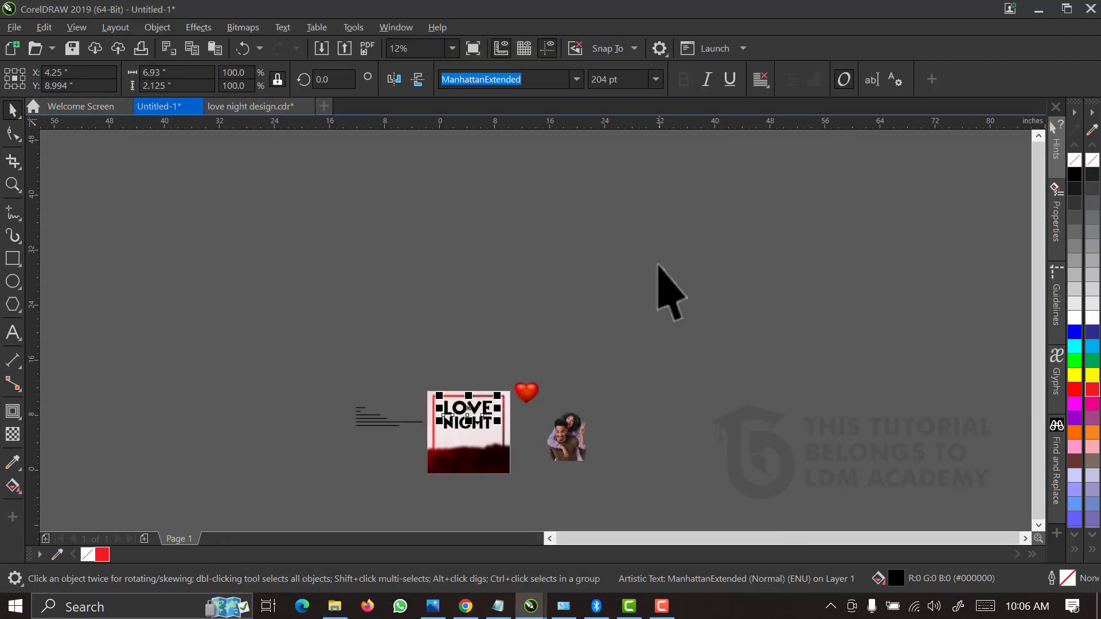
right_click(660, 275)
click(704, 383)
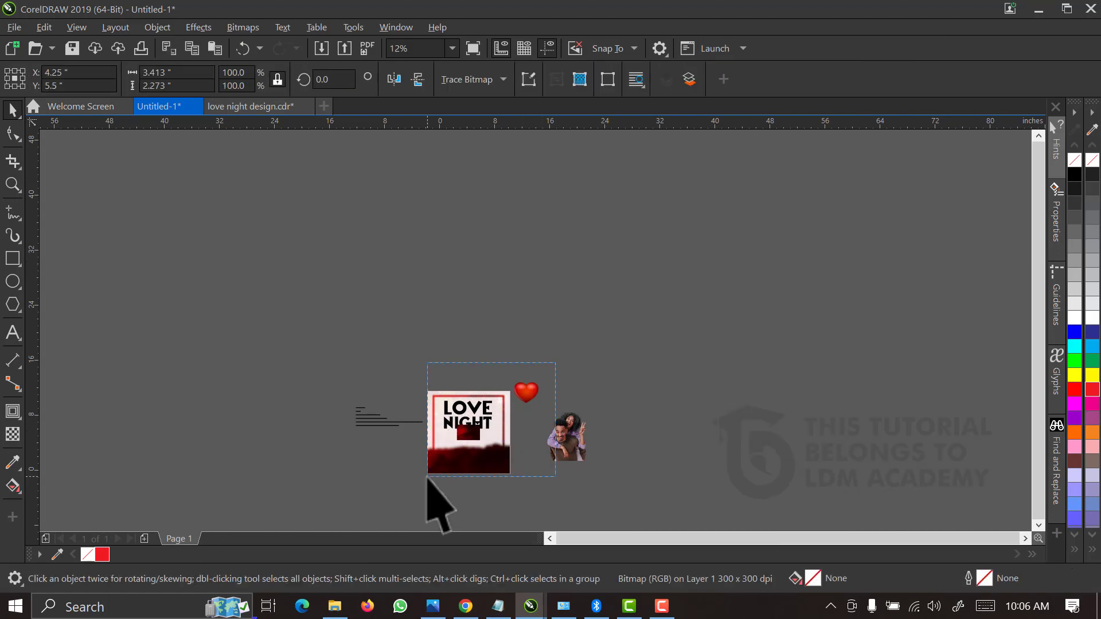
Place a duplicate of the pasted red texture image outside the flyer, just below the heart
key(z)
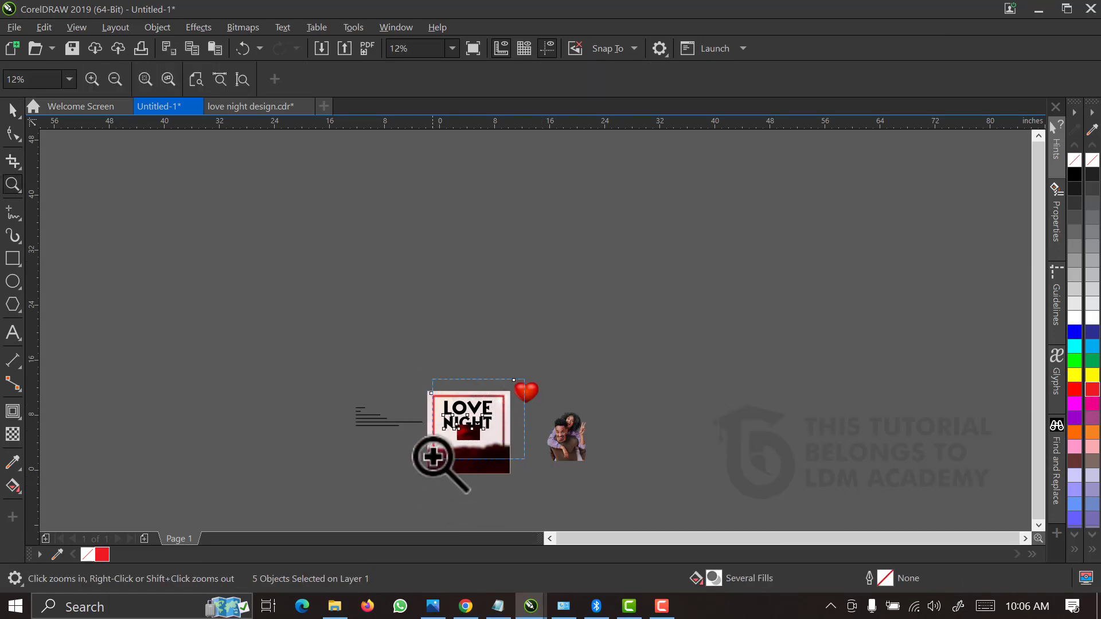
key(shift+F2)
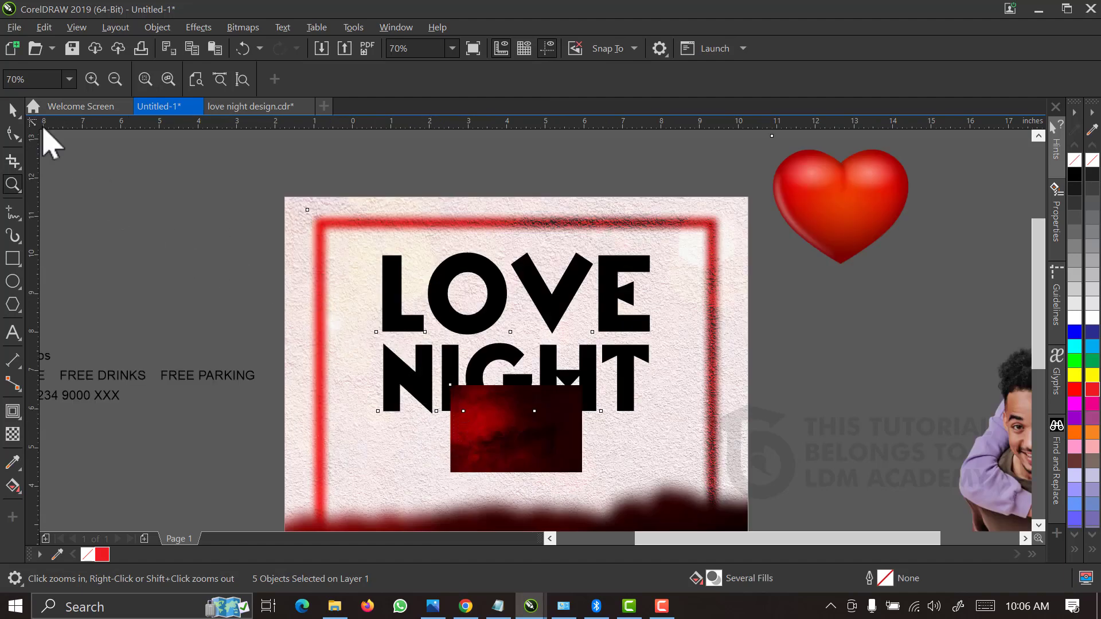
click(12, 109)
drag(492, 450, 880, 341)
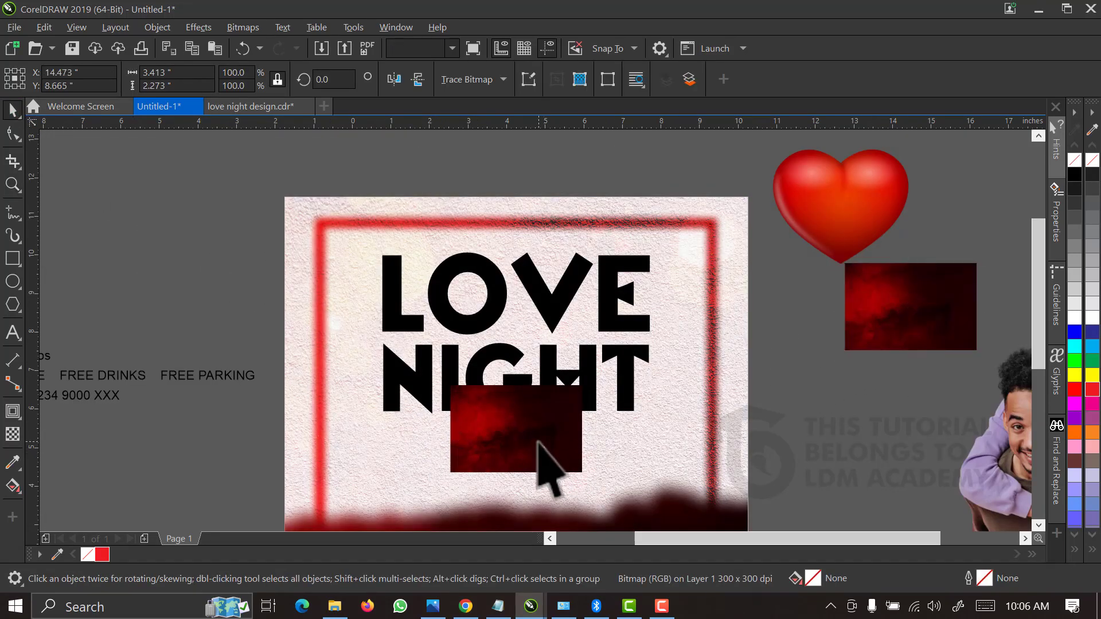
PowerClip the red texture image inside the LOVE text and open the PowerClip contents for editing
drag(539, 444, 394, 327)
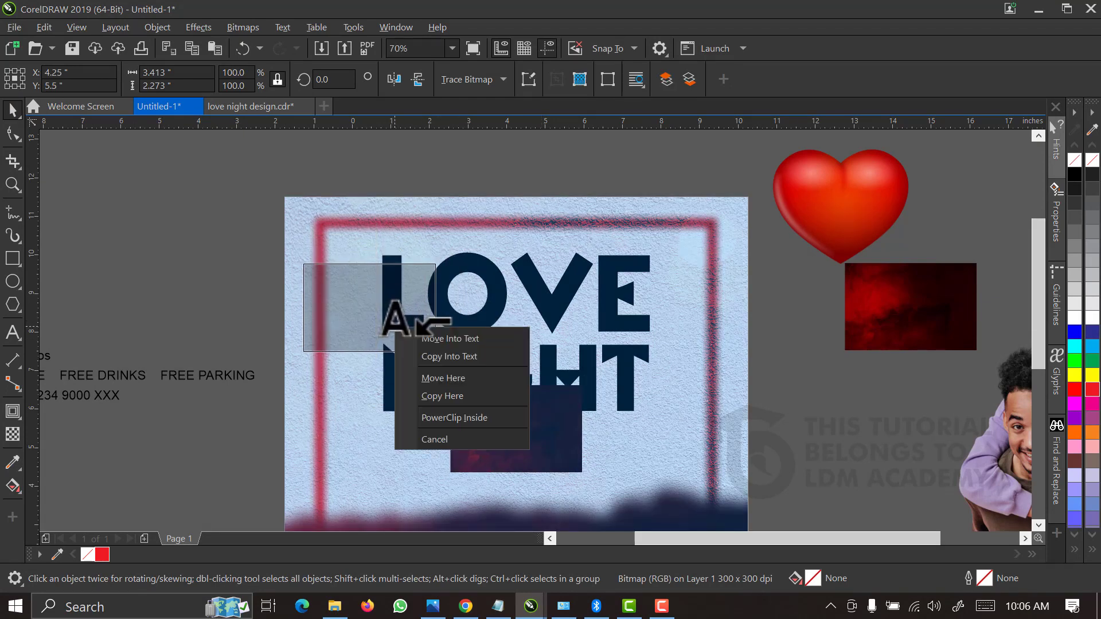
click(443, 417)
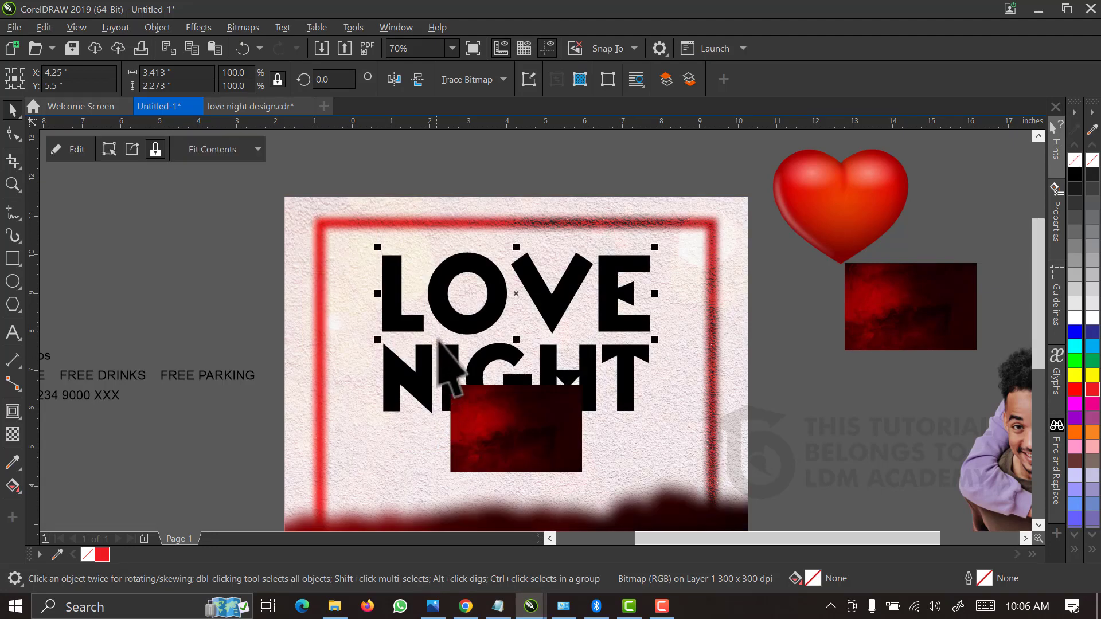
right_click(450, 304)
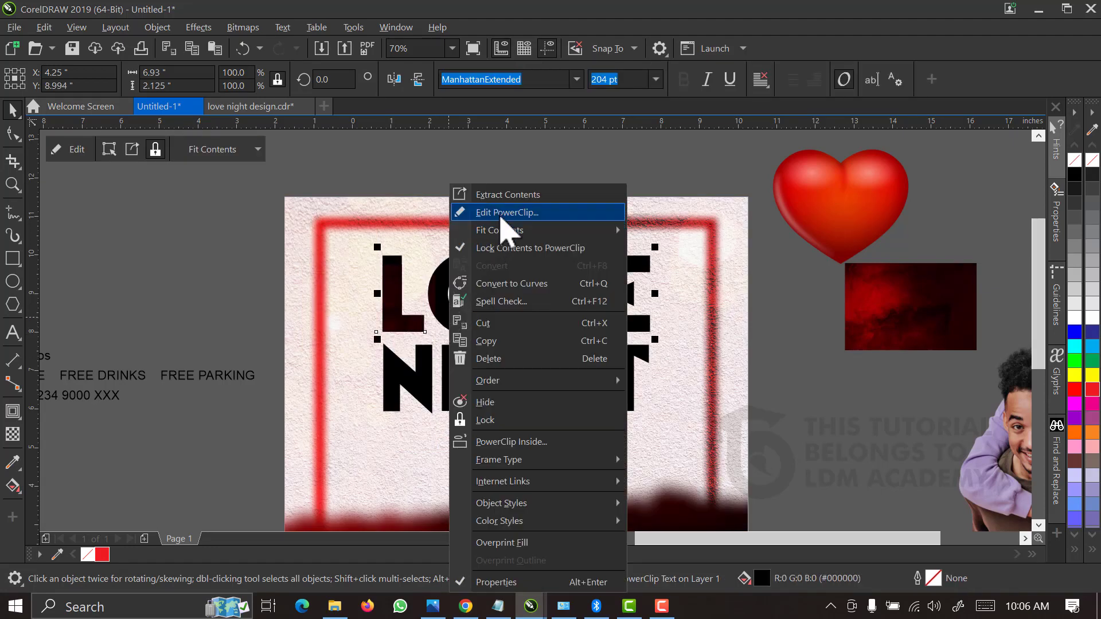
click(497, 212)
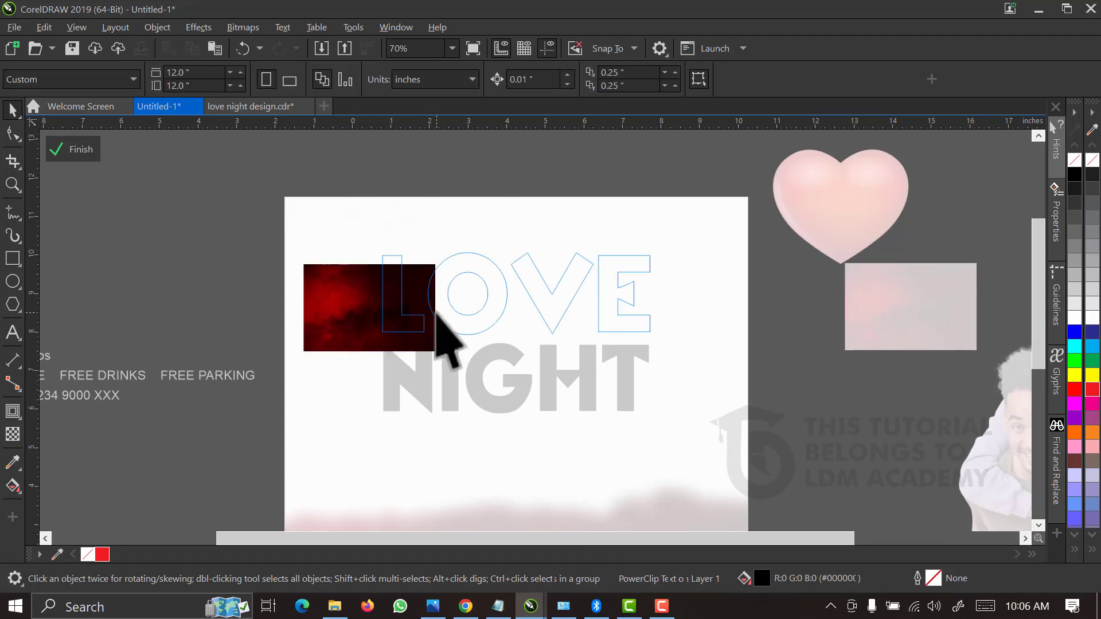
Enlarge the clipped red texture image to 231% and position it so it covers all the LOVE letters
click(413, 320)
drag(466, 291, 521, 273)
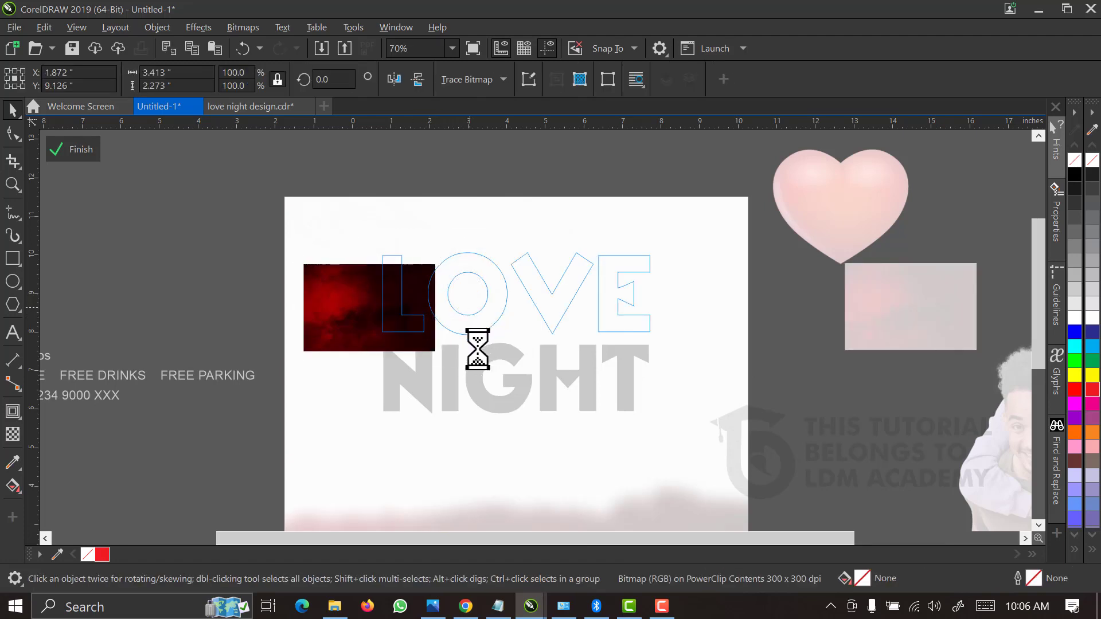
drag(492, 340, 745, 456)
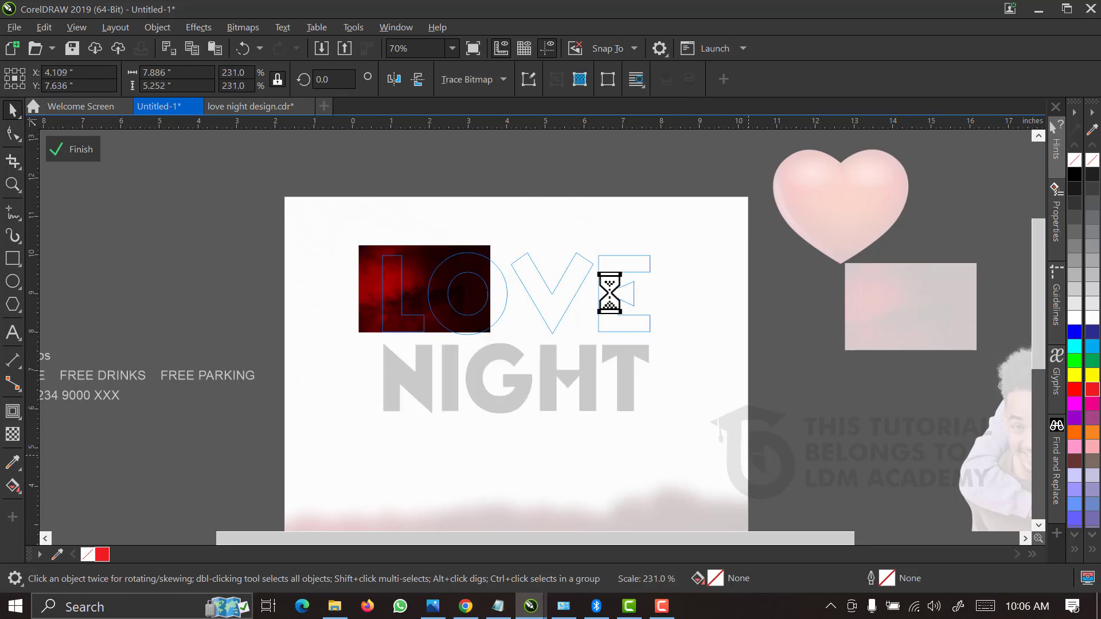
drag(595, 354, 599, 298)
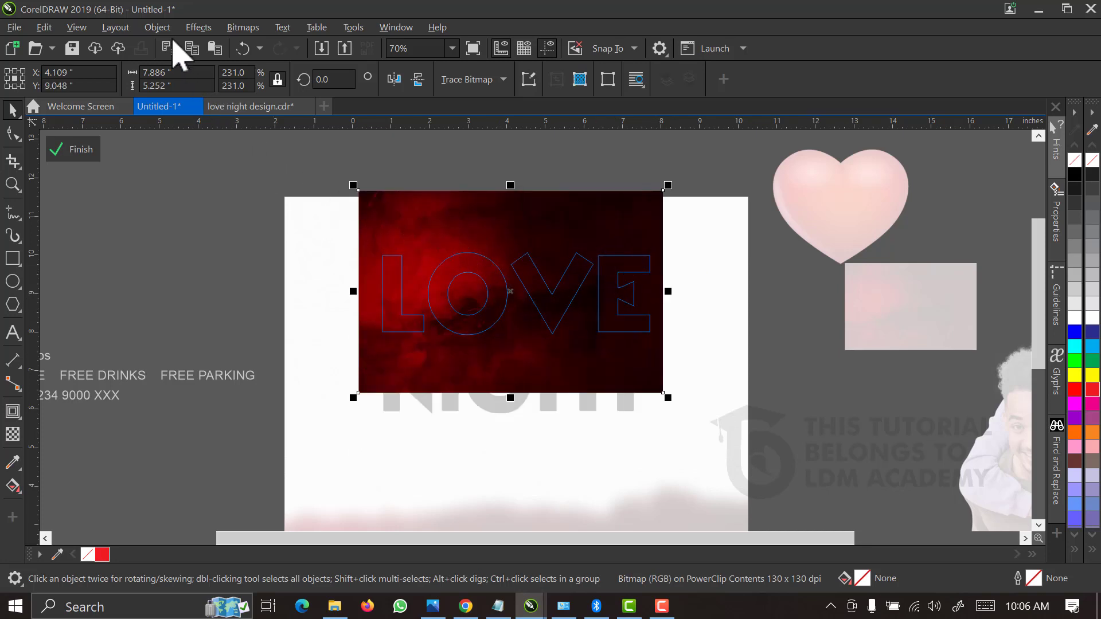
Apply a Gaussian blur with a 36.5-pixel radius to the clipped red texture and finish editing the PowerClip contents
click(196, 28)
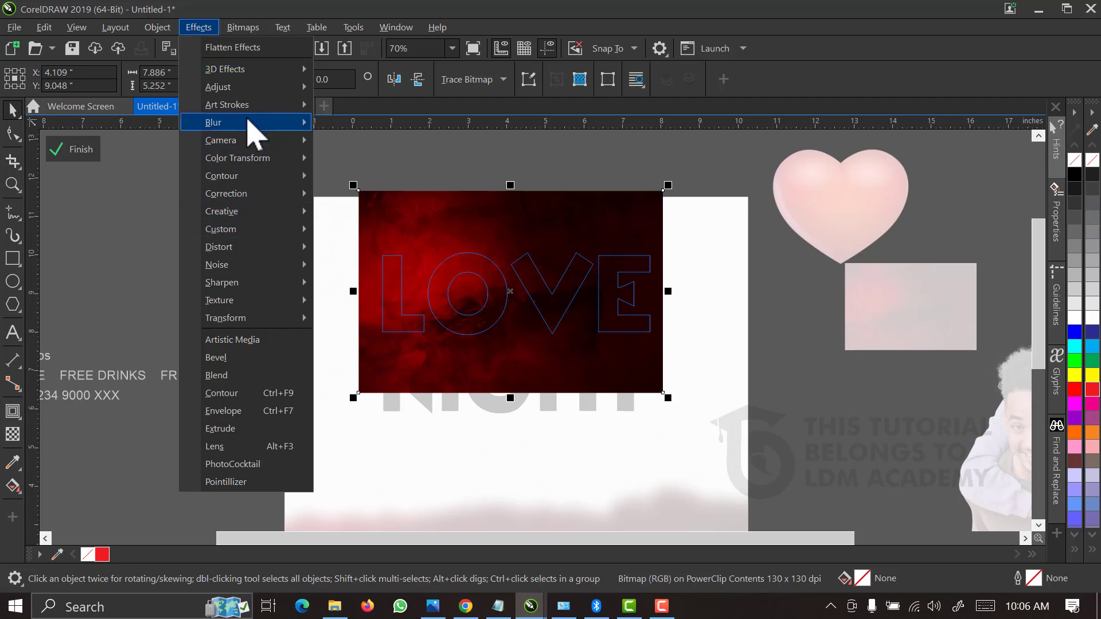
mouse_move(247, 122)
click(367, 145)
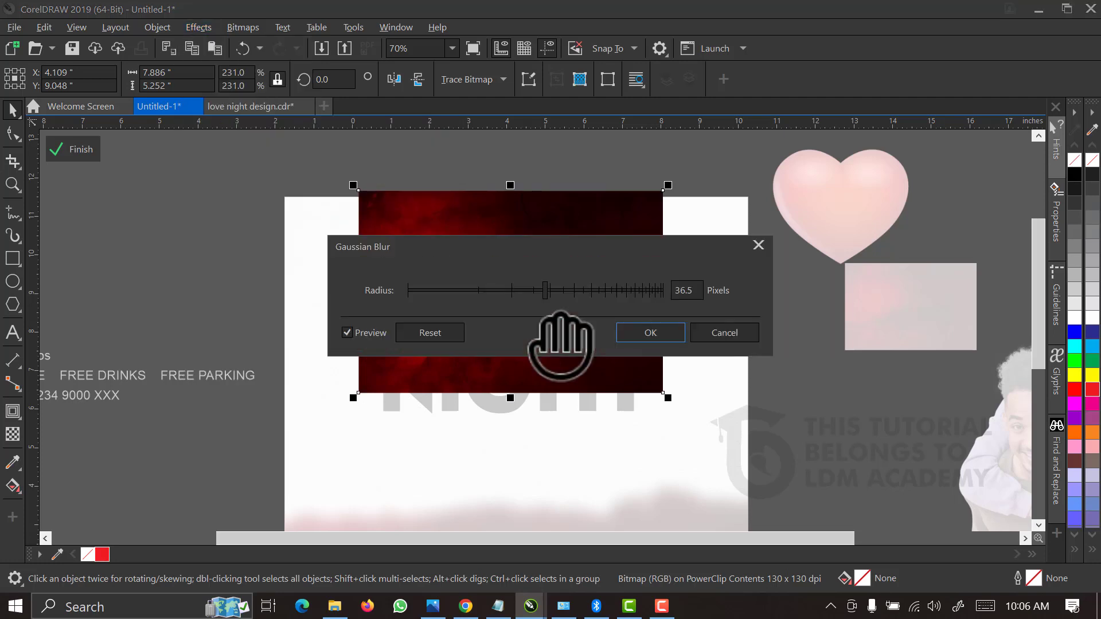
drag(569, 249, 559, 396)
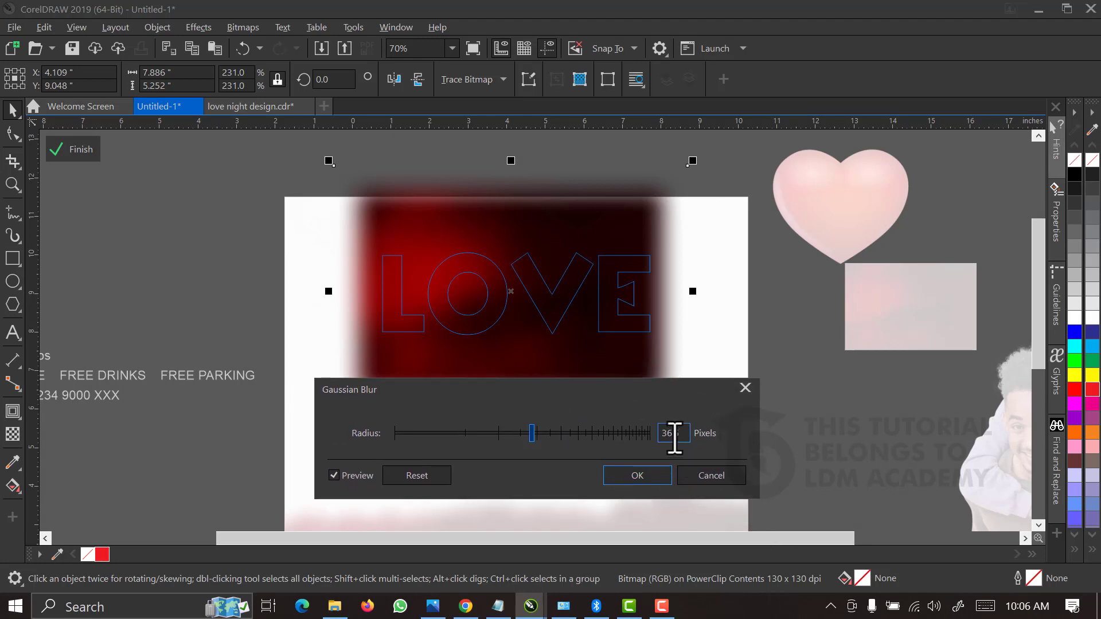
click(638, 476)
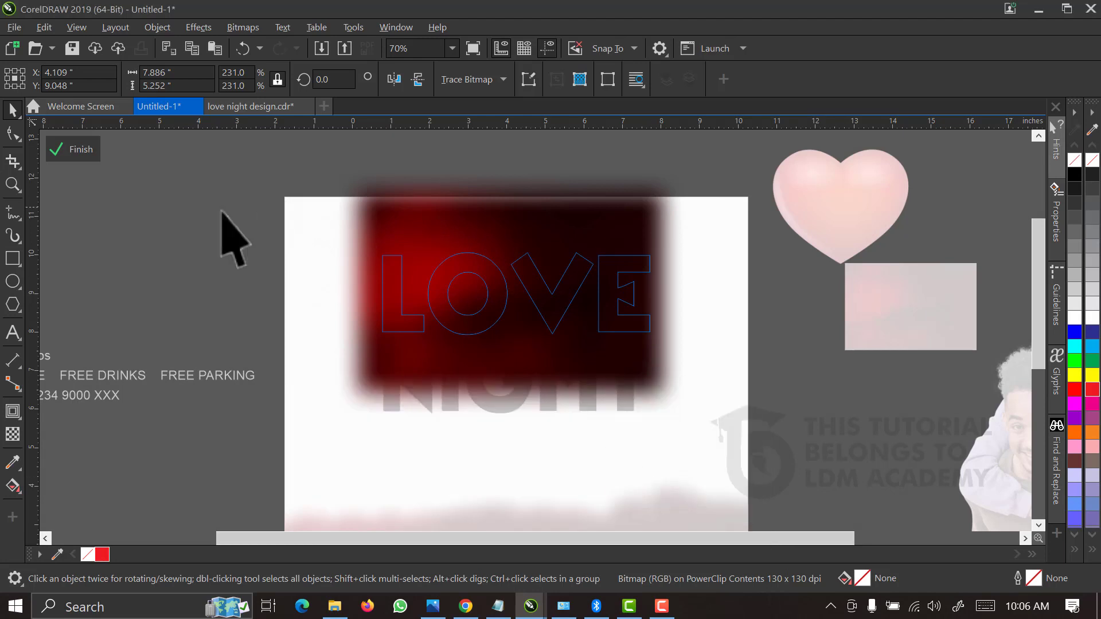
click(73, 149)
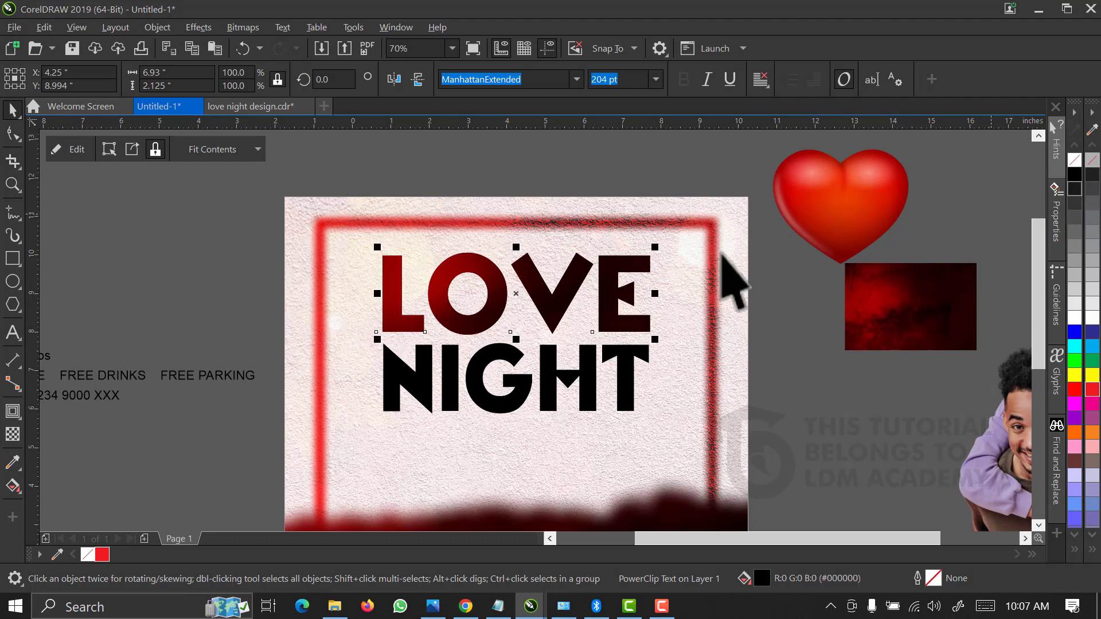
click(197, 307)
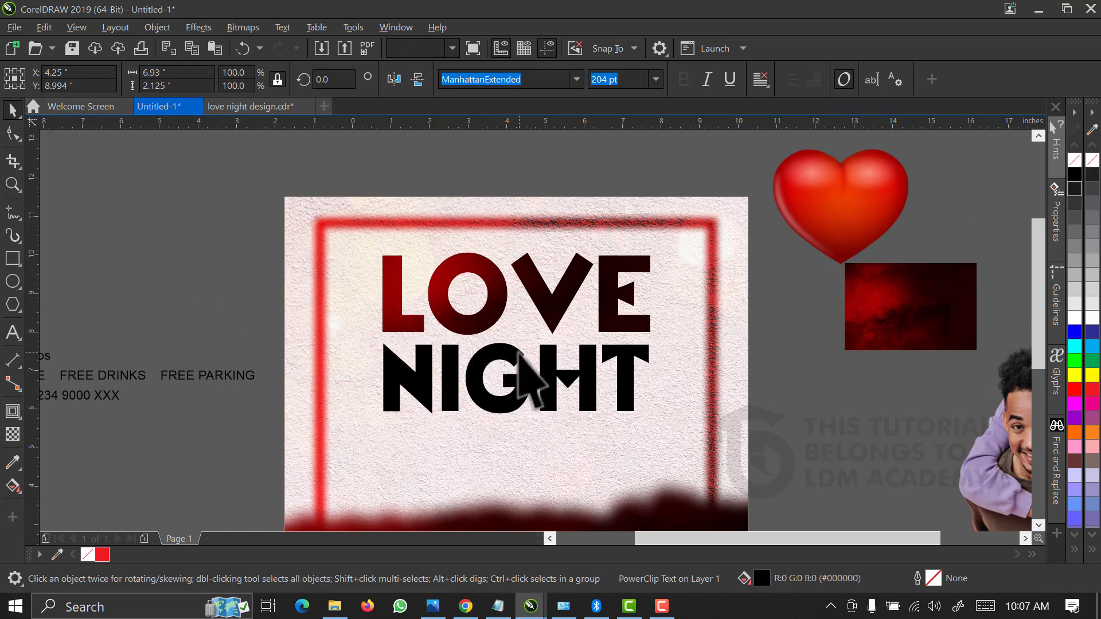
Add a drop shadow to the LOVE text, offset slightly downward, with 95 opacity and 15 feathering in Multiply mode
scroll(505, 350, up, 2)
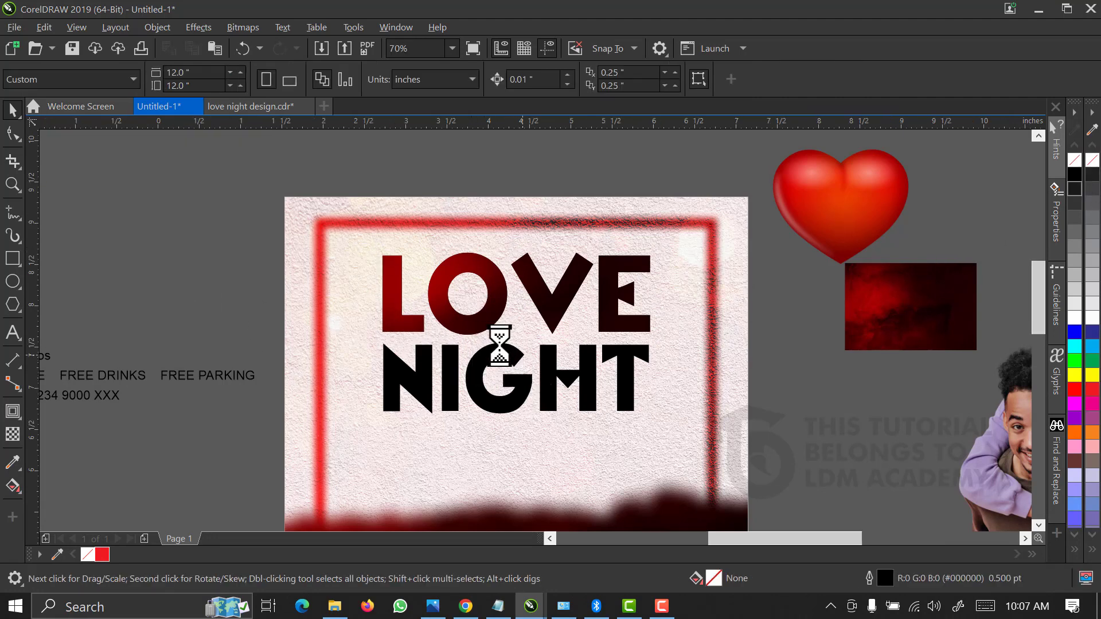
click(394, 289)
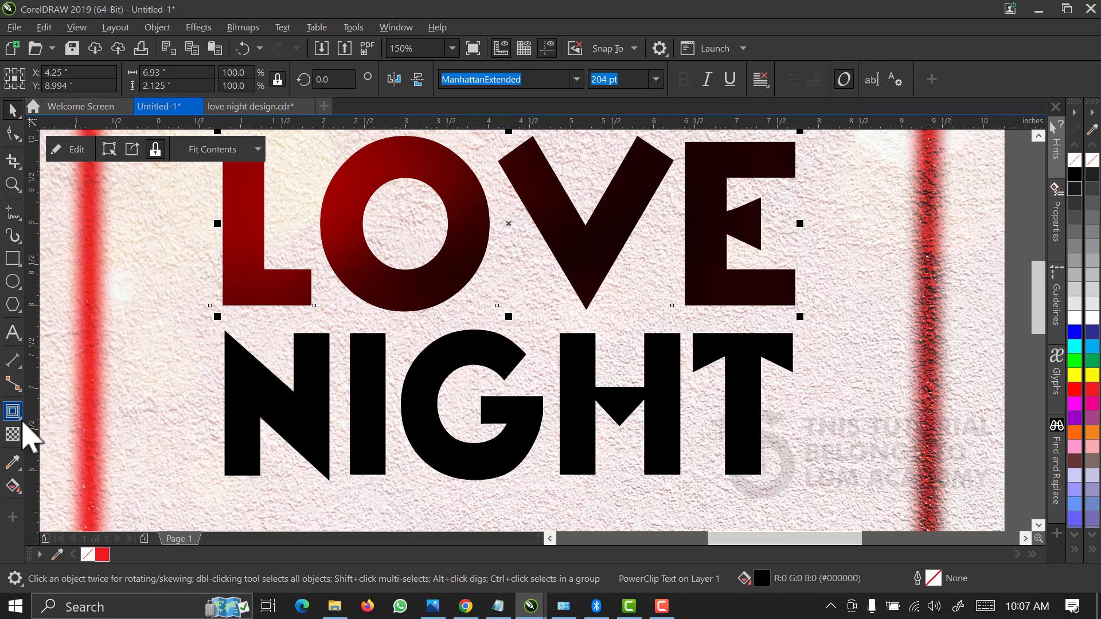
click(23, 429)
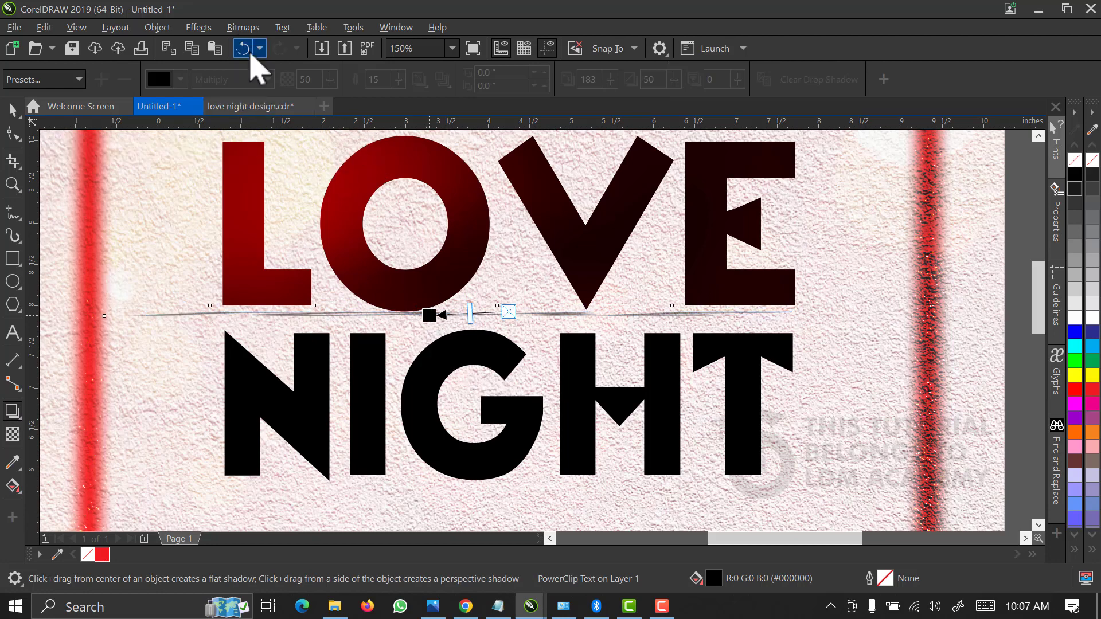
drag(453, 318, 358, 221)
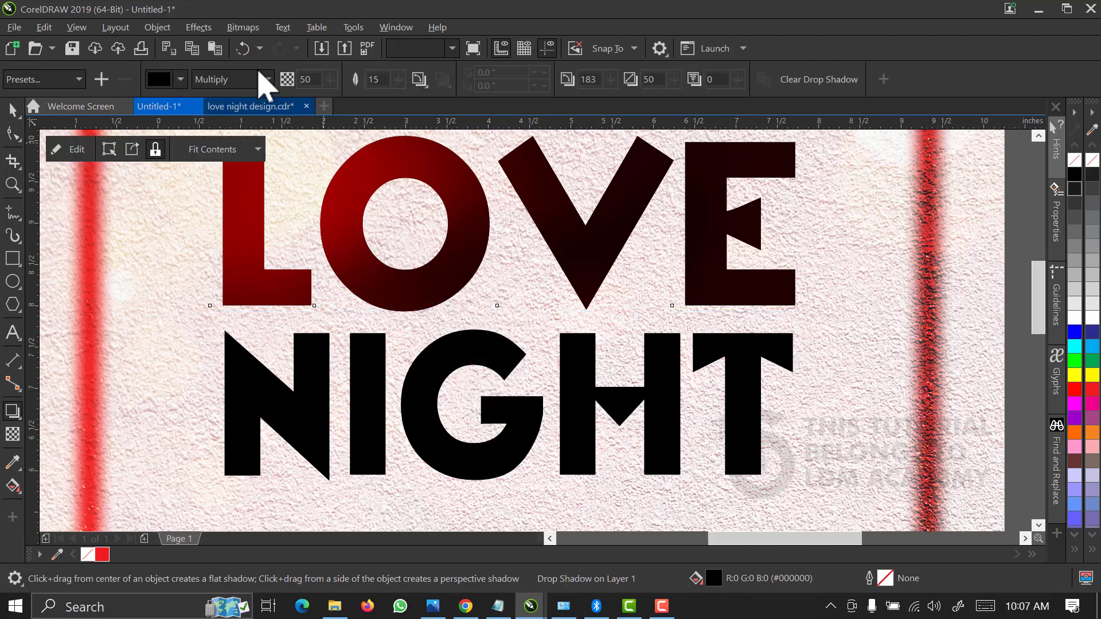
click(242, 48)
drag(449, 221, 503, 316)
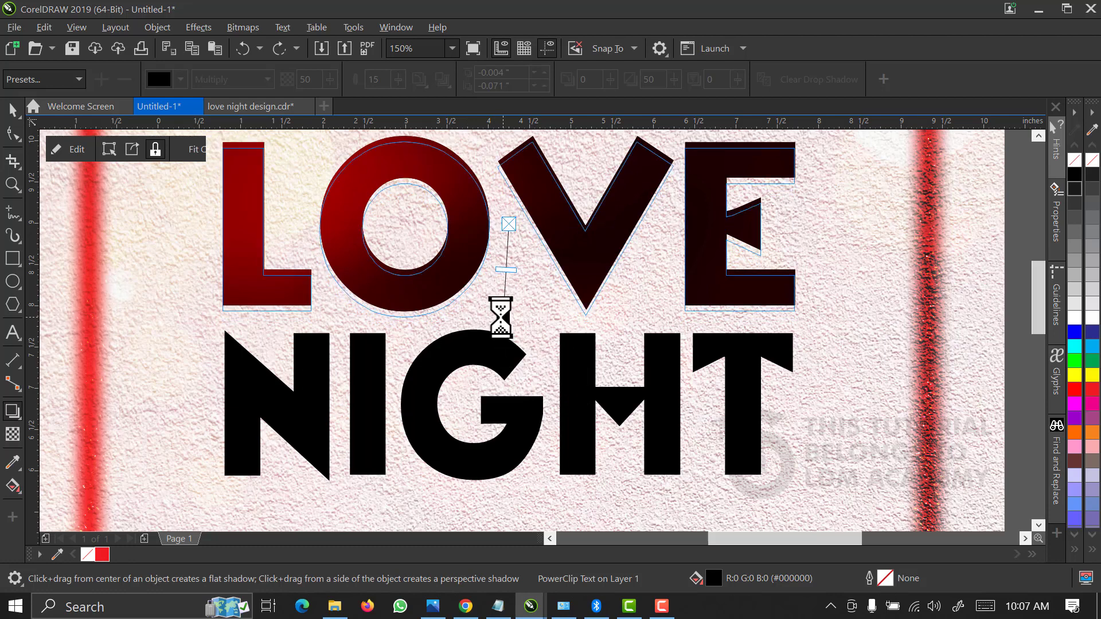
drag(505, 269, 505, 311)
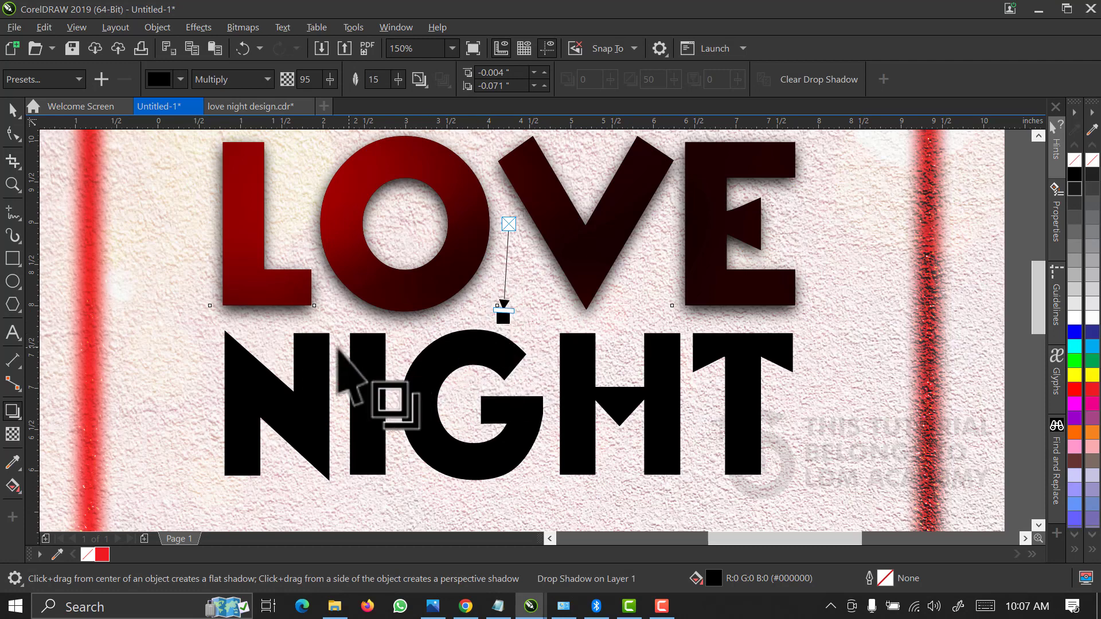
Set the LOVE text's drop shadow colour to red, sampled from the document palette's red swatch
click(182, 80)
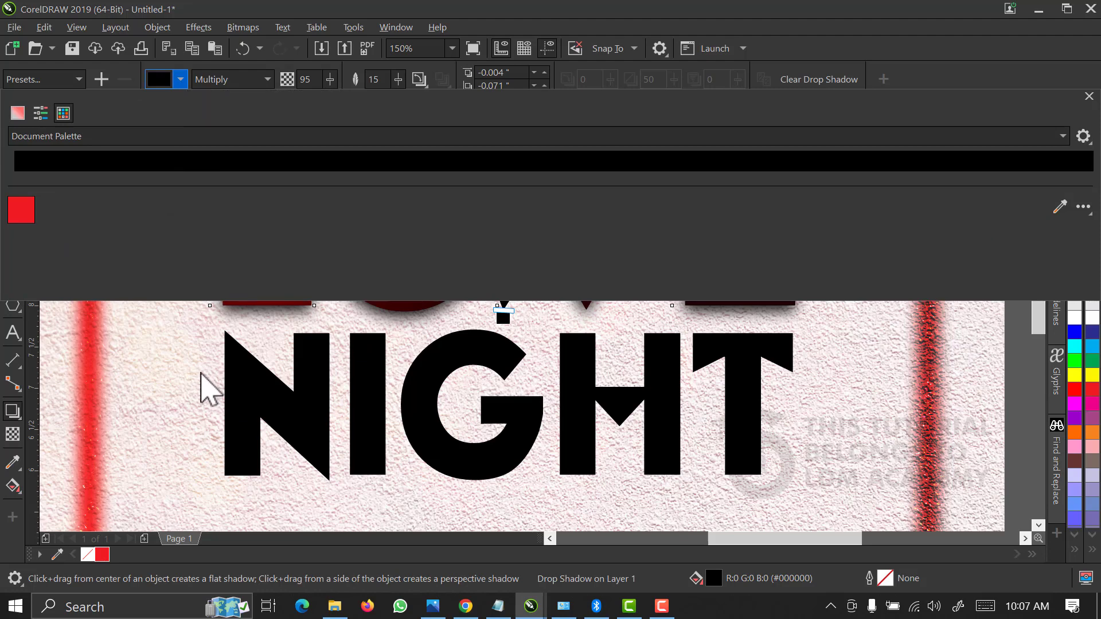
click(1061, 207)
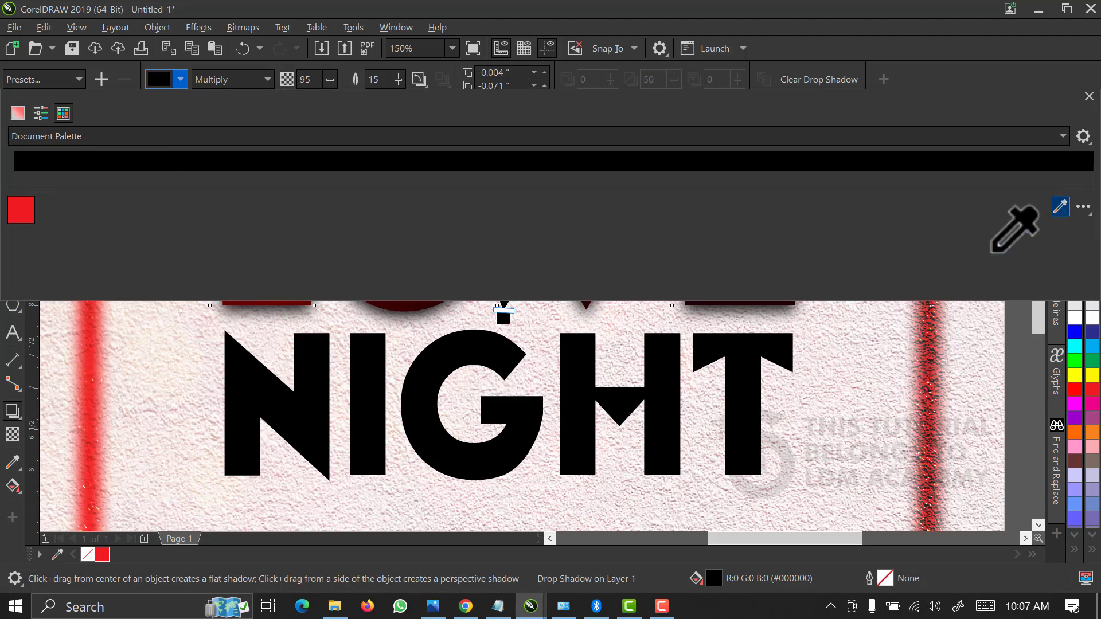
click(105, 552)
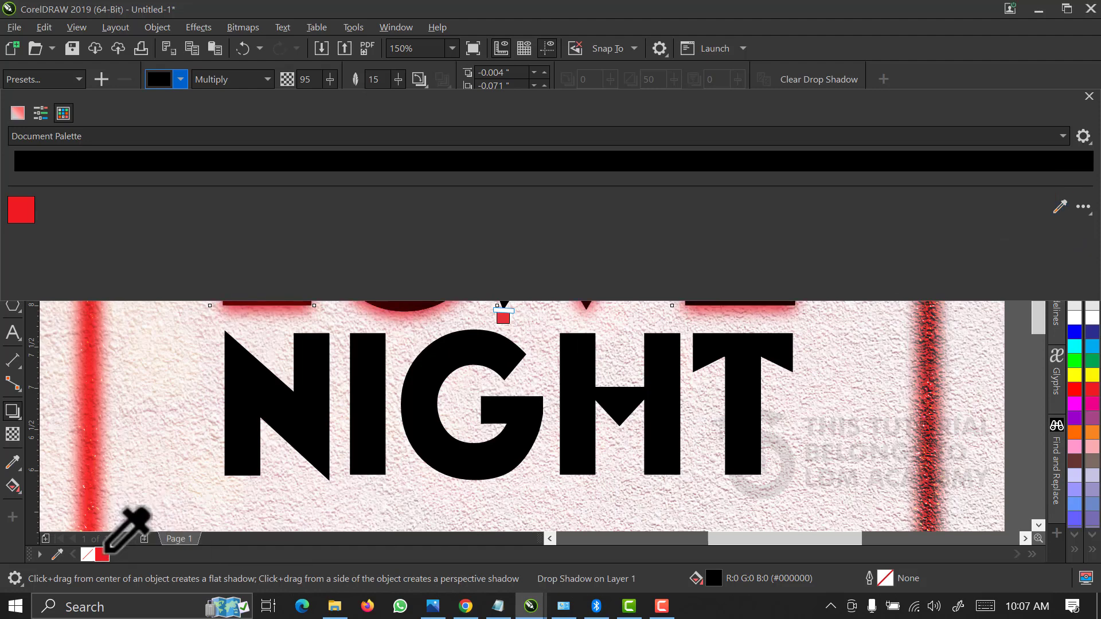
click(1089, 96)
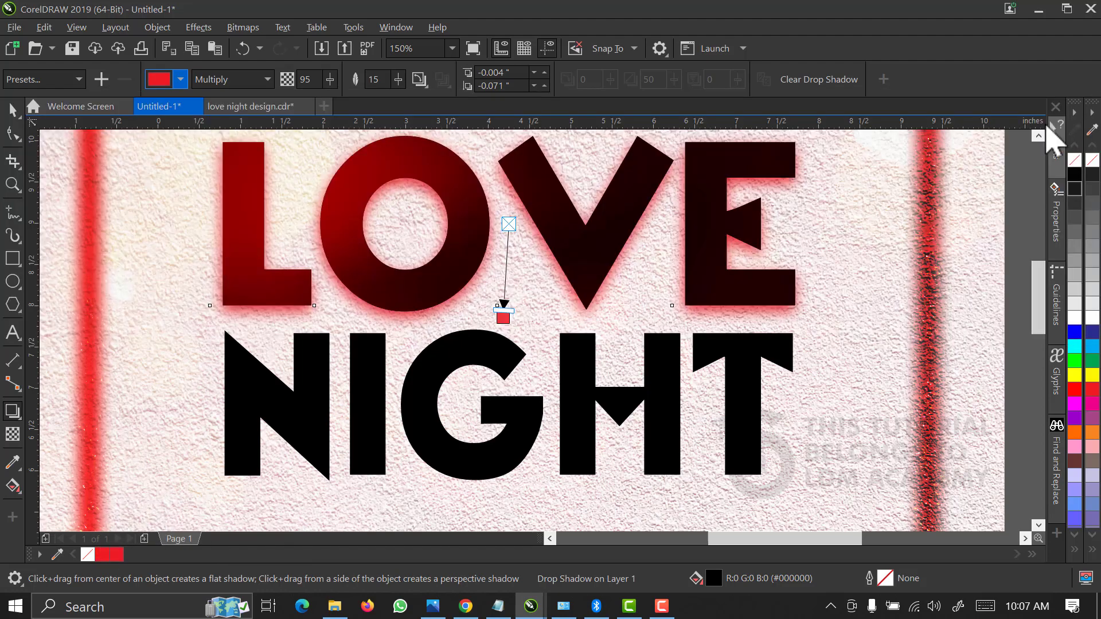
click(12, 112)
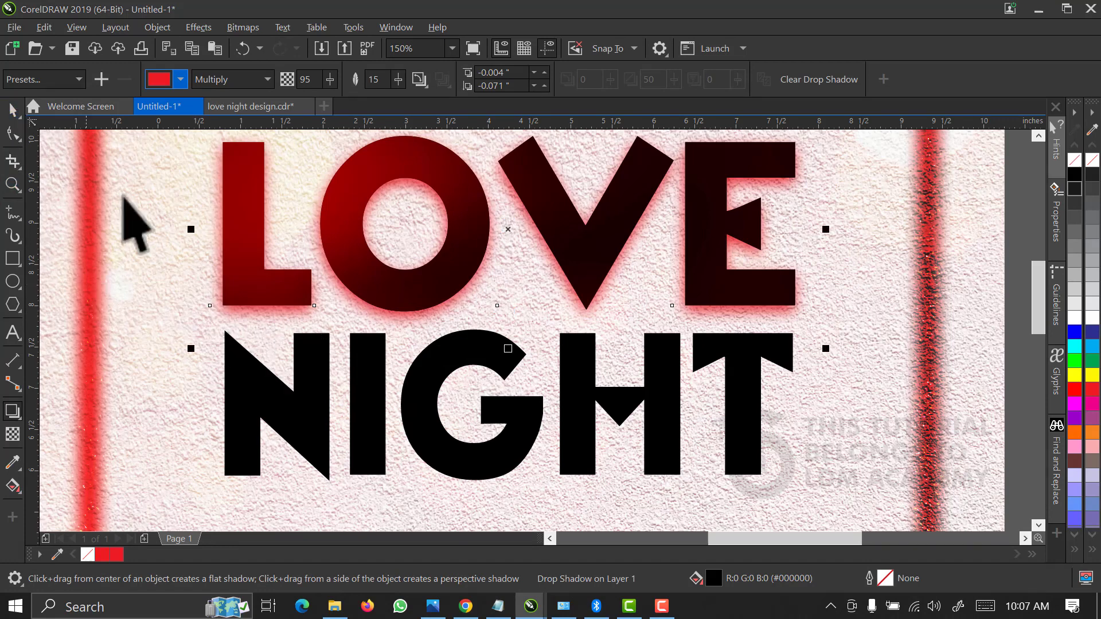
Select the drop shadow of the LOVE text and break it apart into a separate object
scroll(688, 362, down, 3)
scroll(504, 393, up, 3)
click(467, 354)
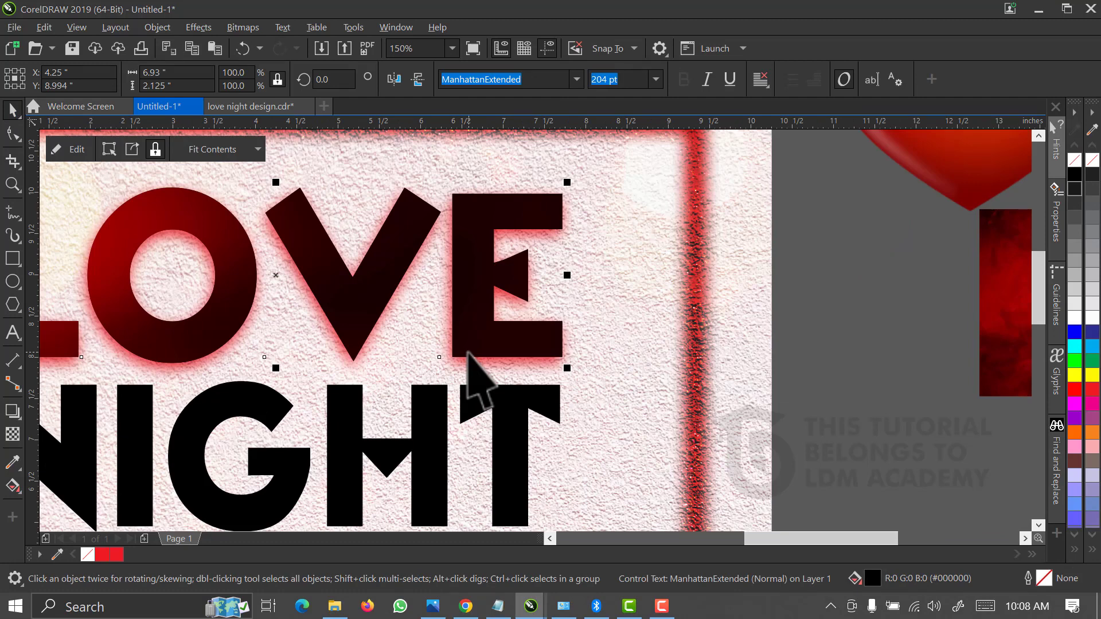
click(485, 366)
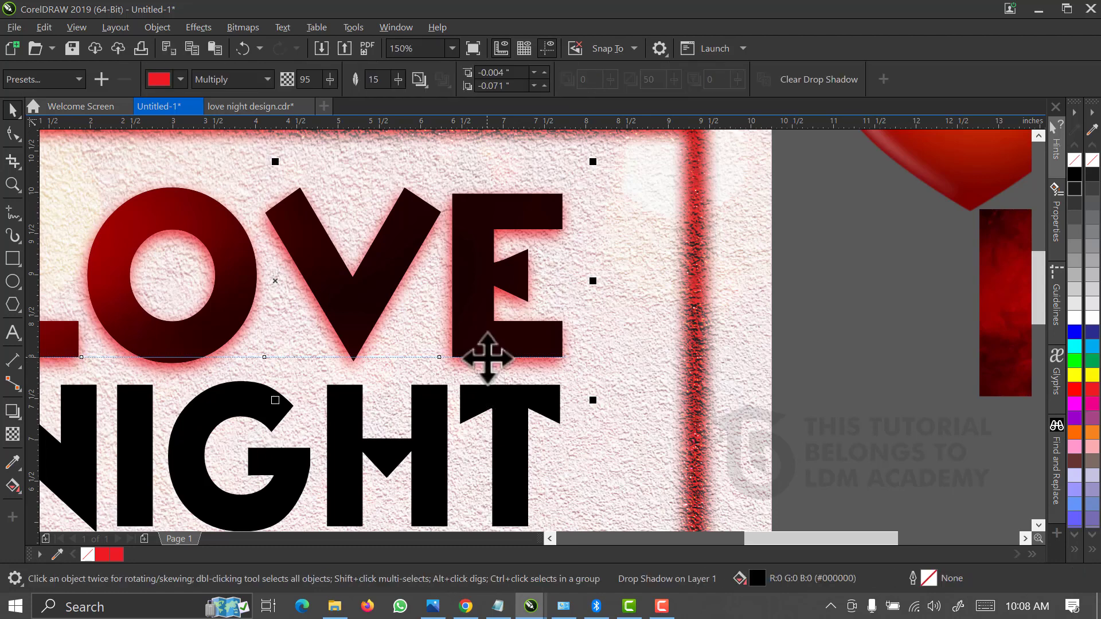
click(487, 358)
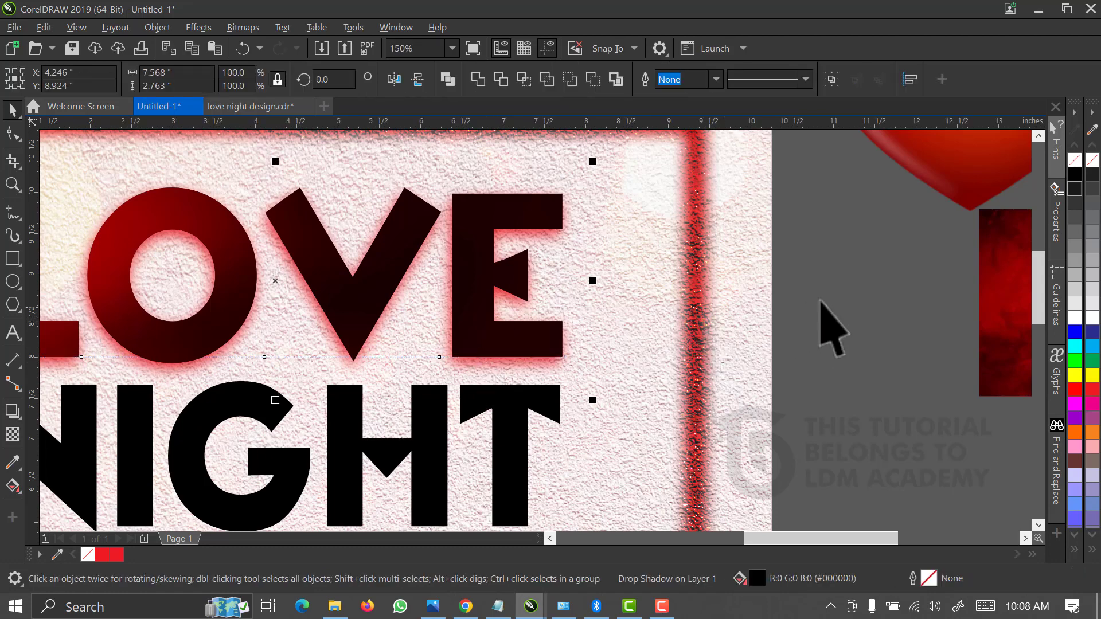
Move the separated red shadow down over the NIGHT text to test the separation, and undo the move
scroll(520, 364, down, 1)
click(519, 364)
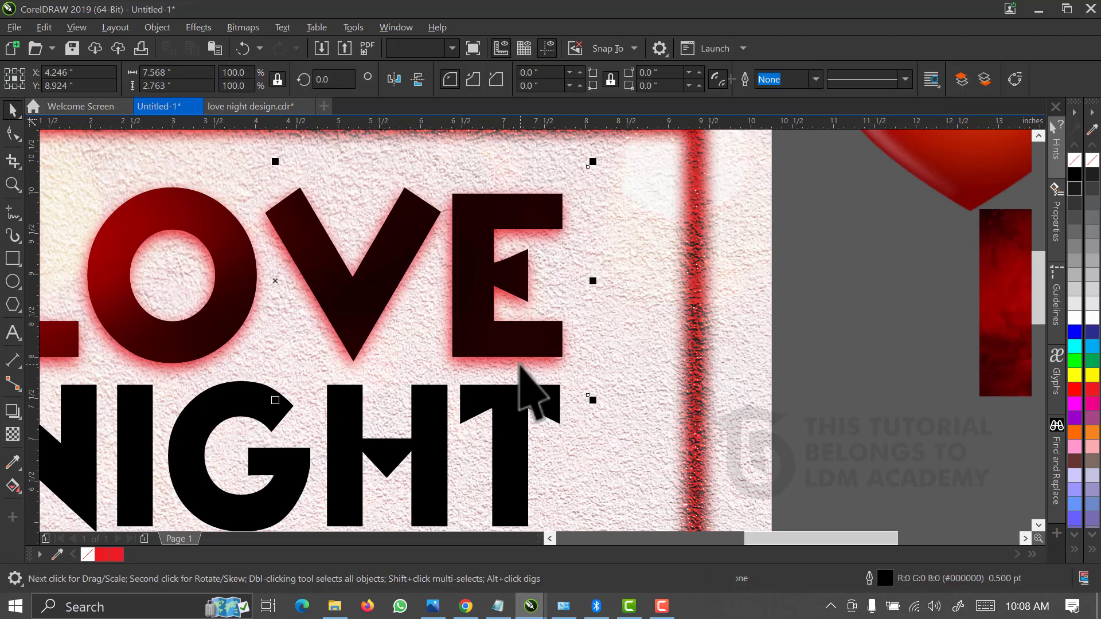
scroll(521, 362, down, 2)
drag(519, 365, 504, 473)
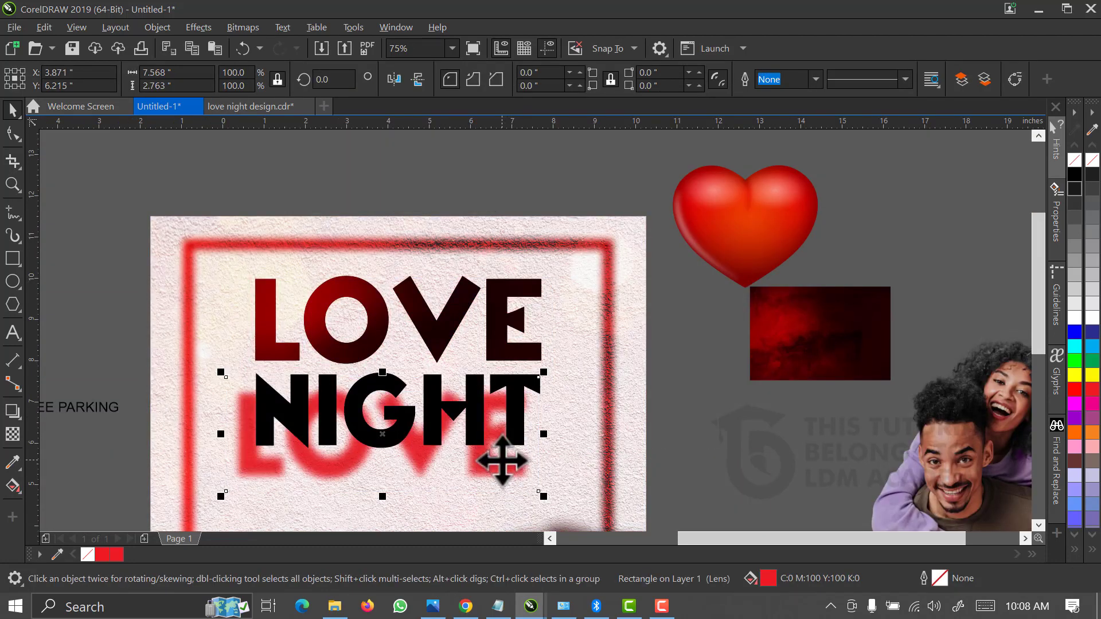
click(242, 49)
click(560, 369)
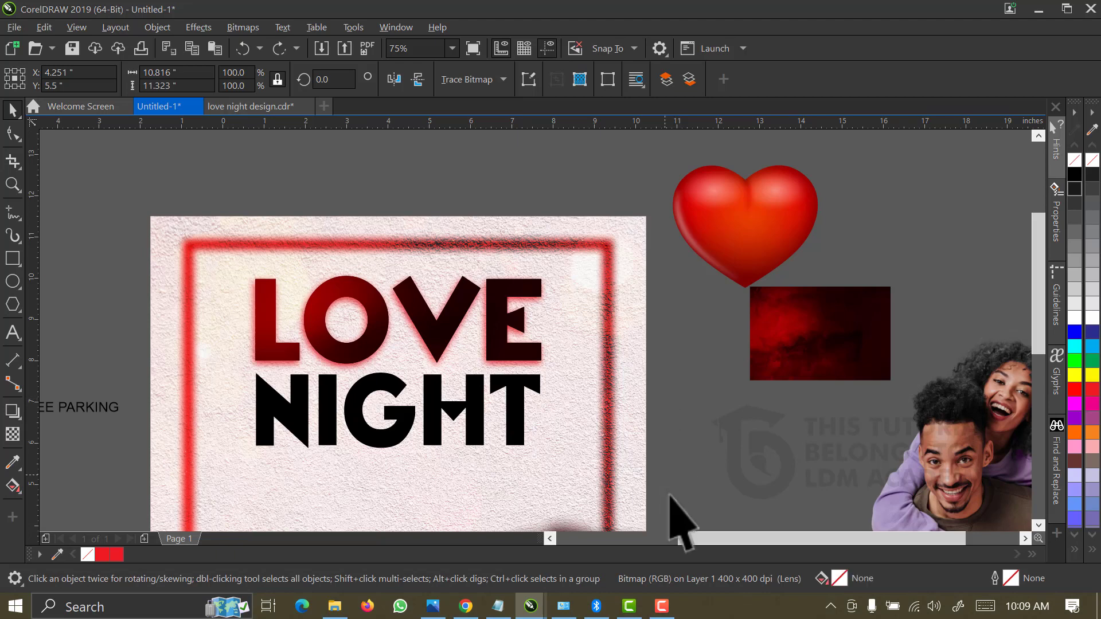
Add a one-step outside contour with an offset of about 0.048 inch to the NIGHT text and break the contour apart
key(Tab)
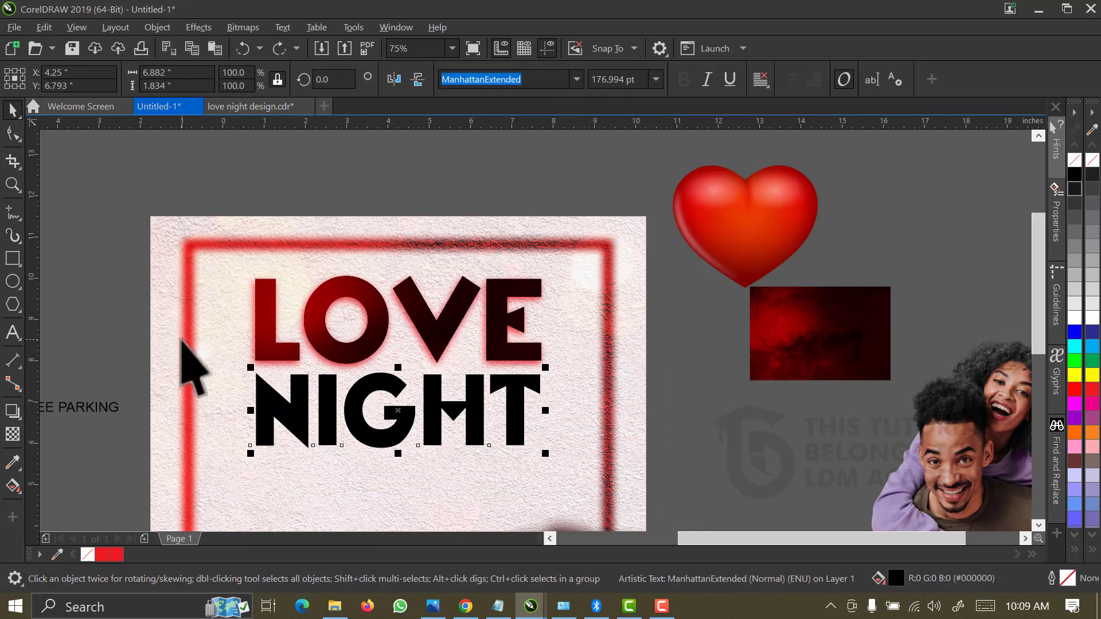
scroll(385, 375, up, 2)
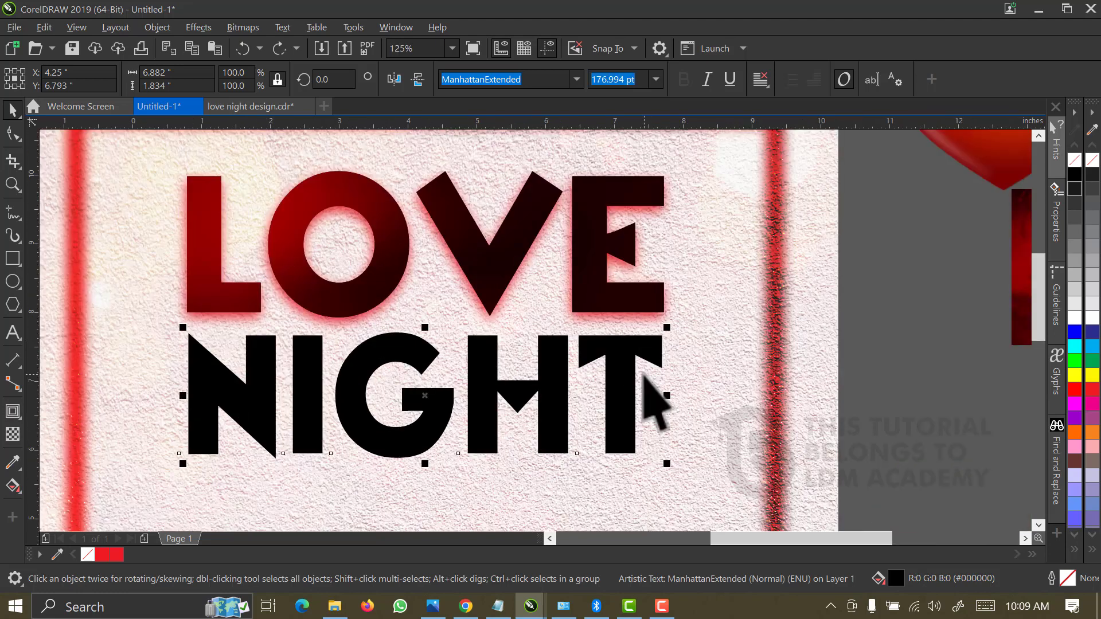
click(13, 416)
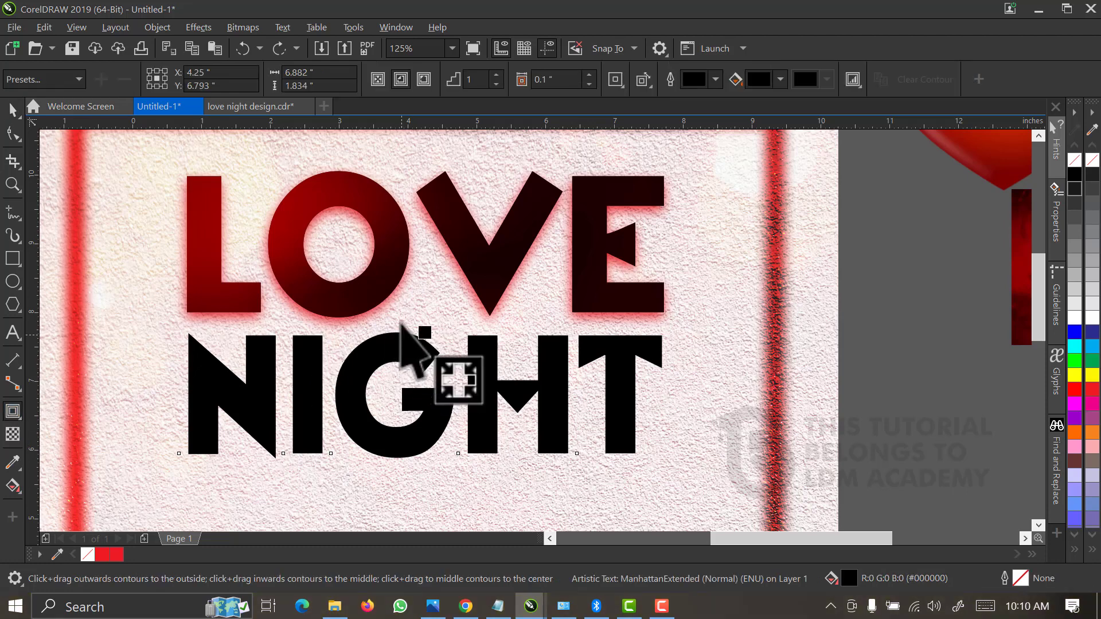
drag(409, 335, 403, 330)
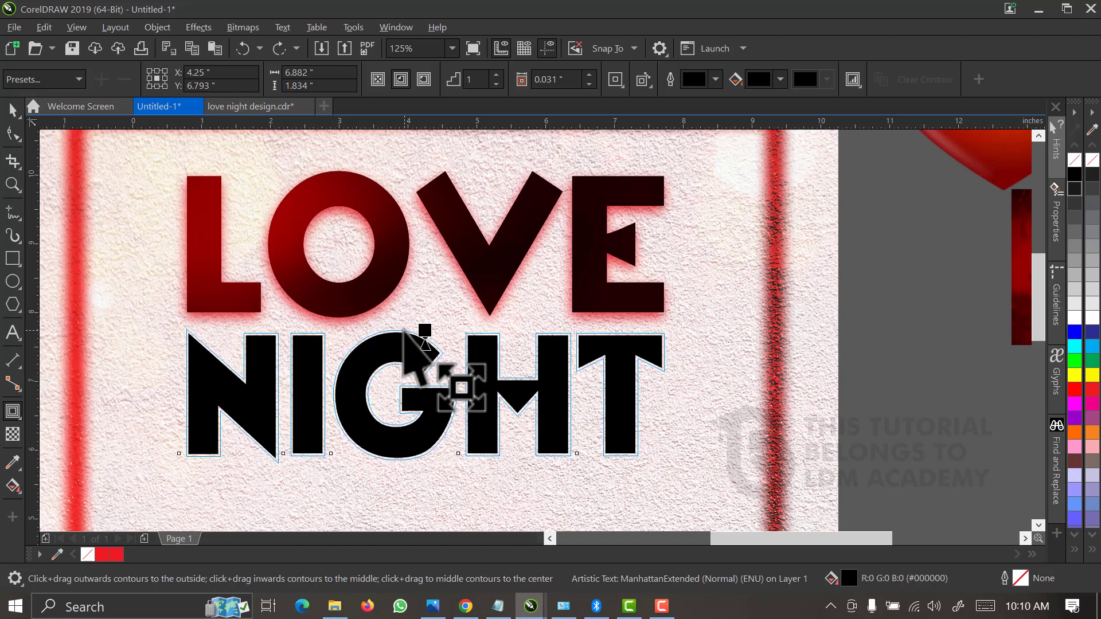
drag(403, 330, 403, 328)
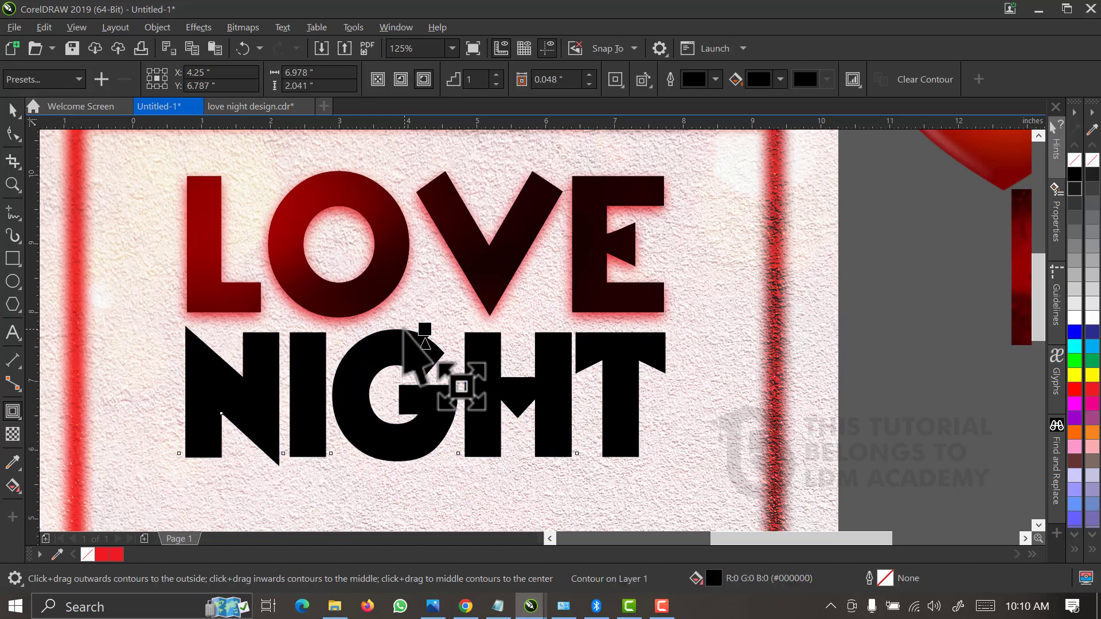
key(space)
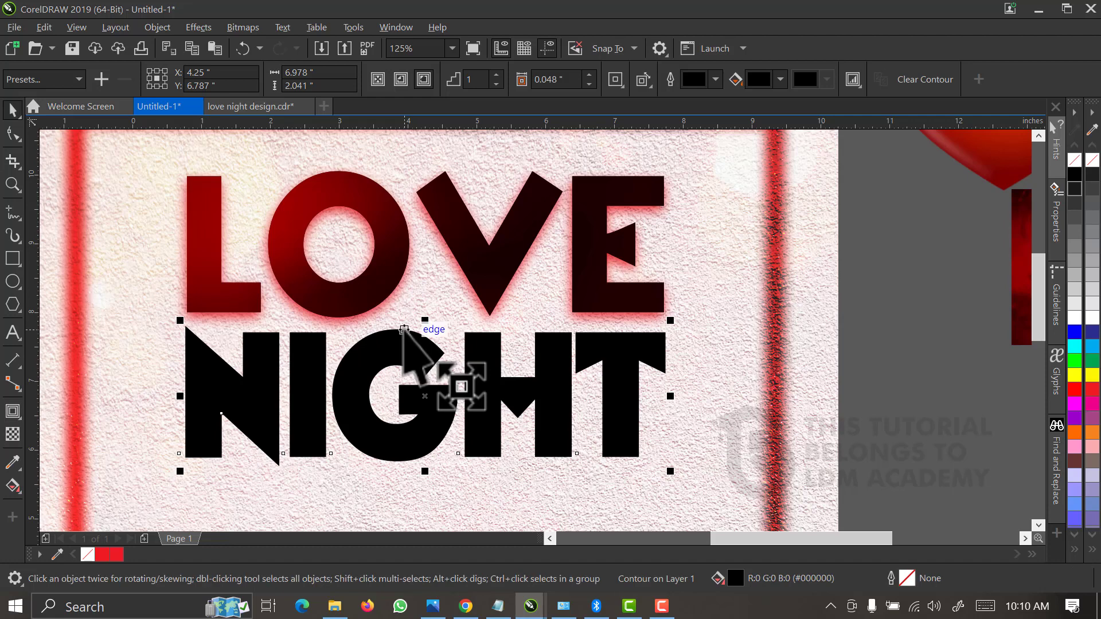
key(ctrl+k)
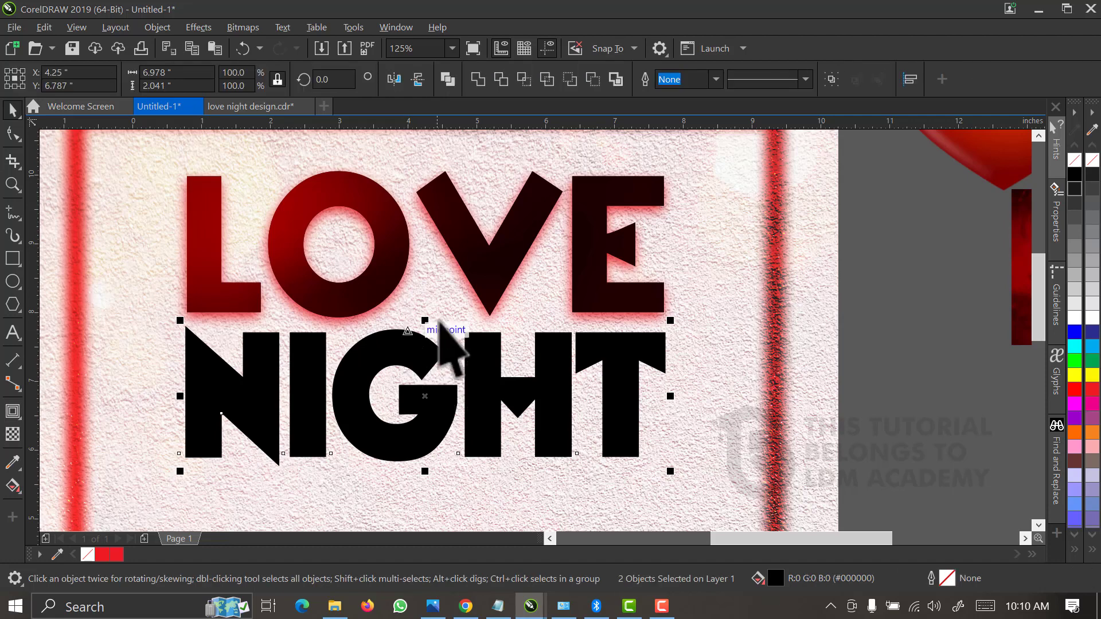
Move the original NIGHT text down from its separated contour to test the separation, and undo the move
click(615, 442)
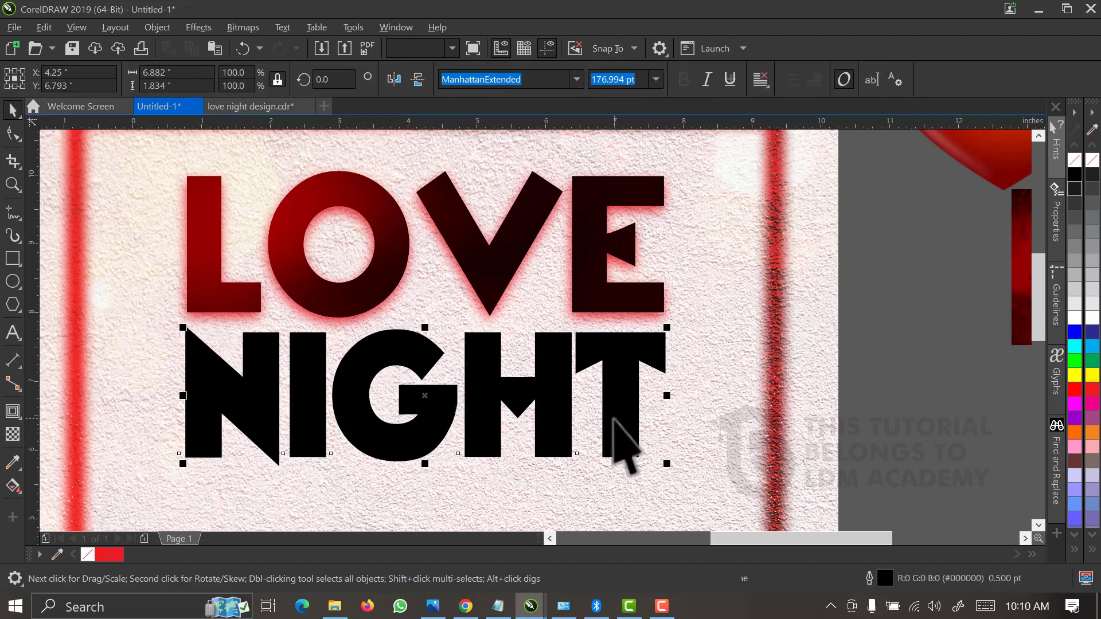
drag(427, 401, 431, 467)
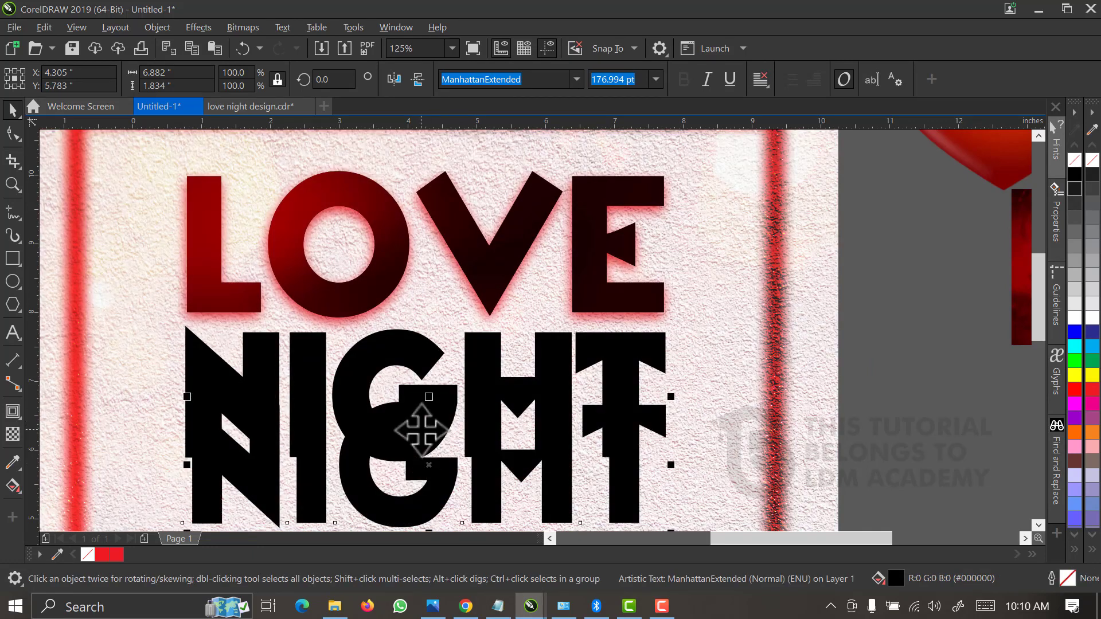
key(ctrl+z)
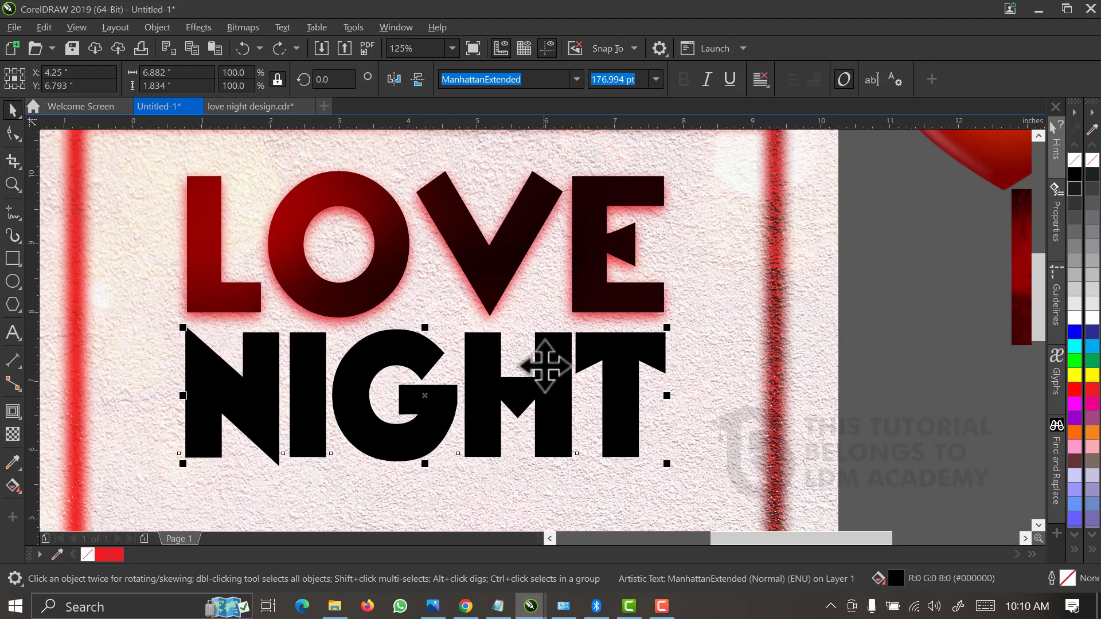
Trim the contour shape with the NIGHT text and delete the original text, leaving only the hollow outline lettering
scroll(567, 350, up, 2)
scroll(561, 344, up, 1)
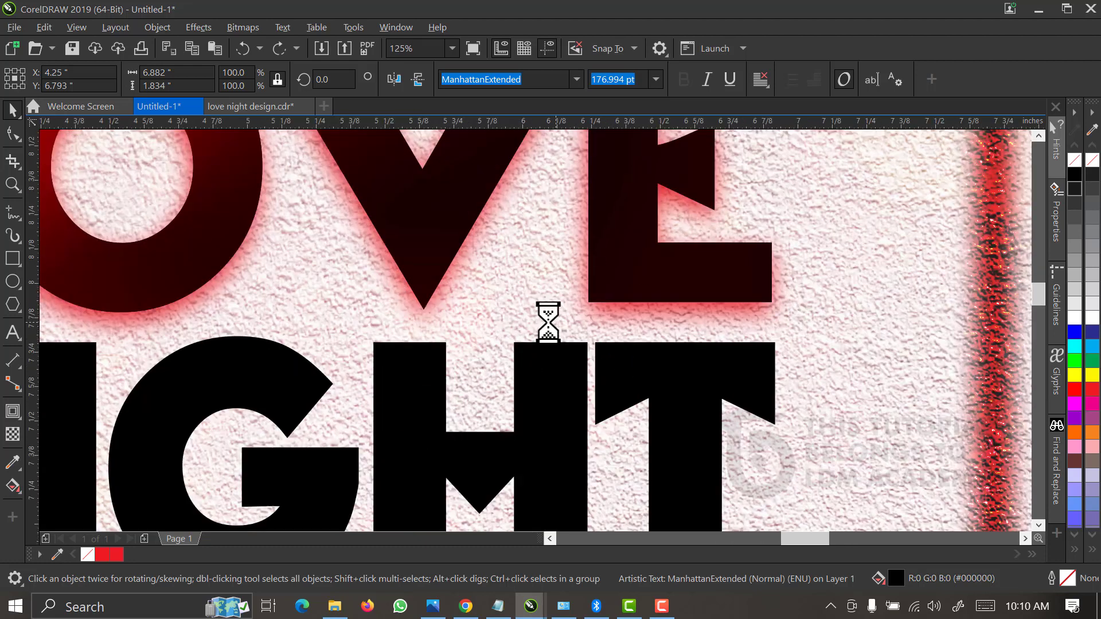
scroll(545, 319, up, 1)
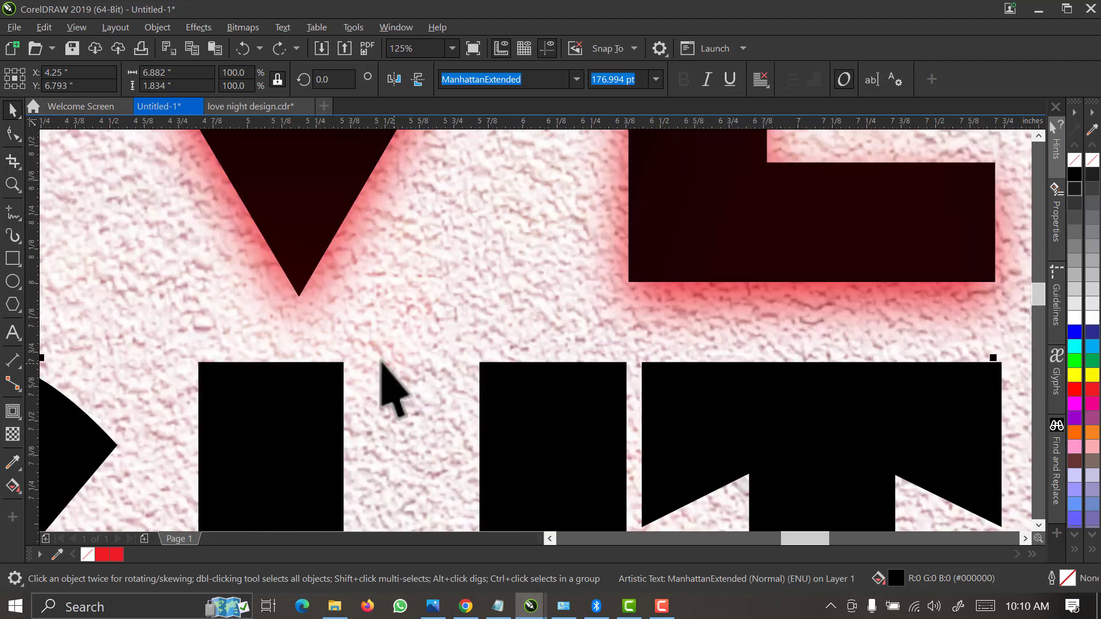
shift+click(293, 363)
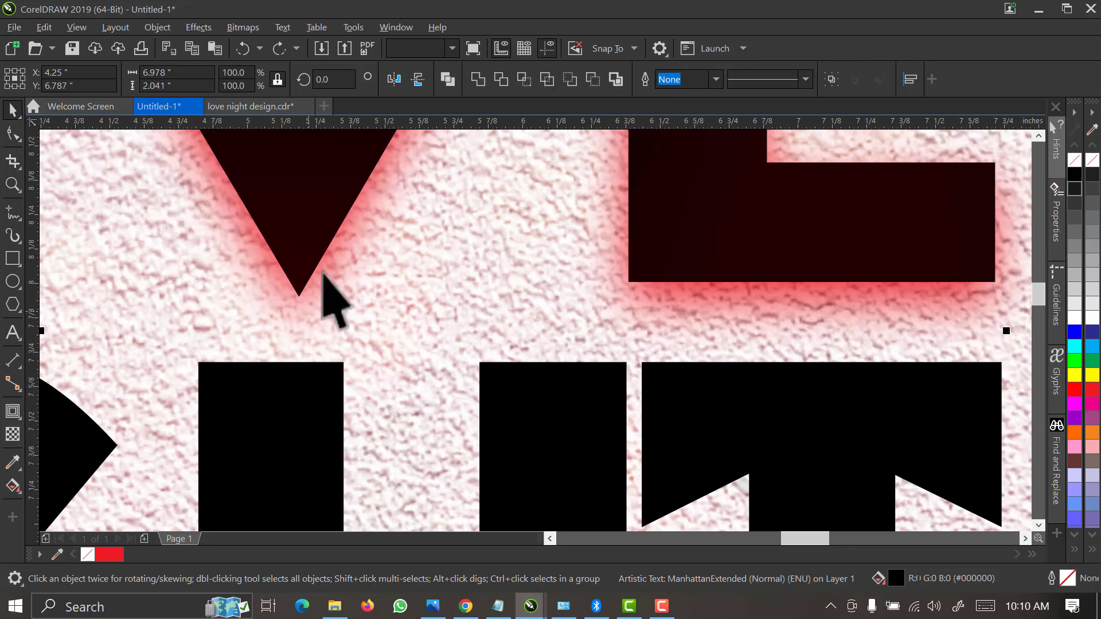
click(501, 79)
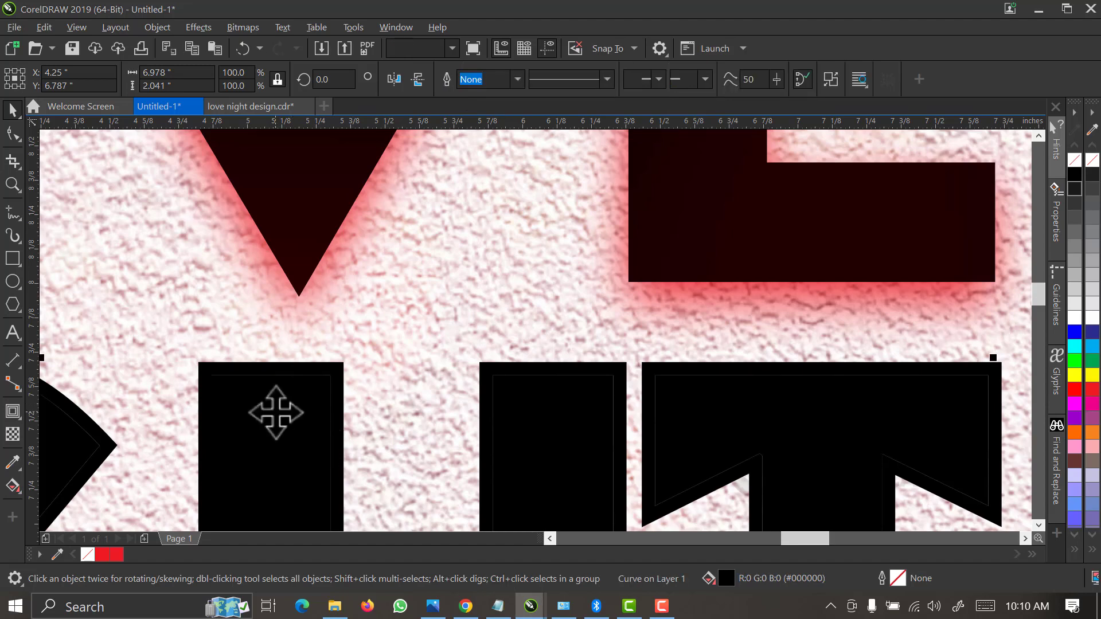
scroll(294, 401, down, 1)
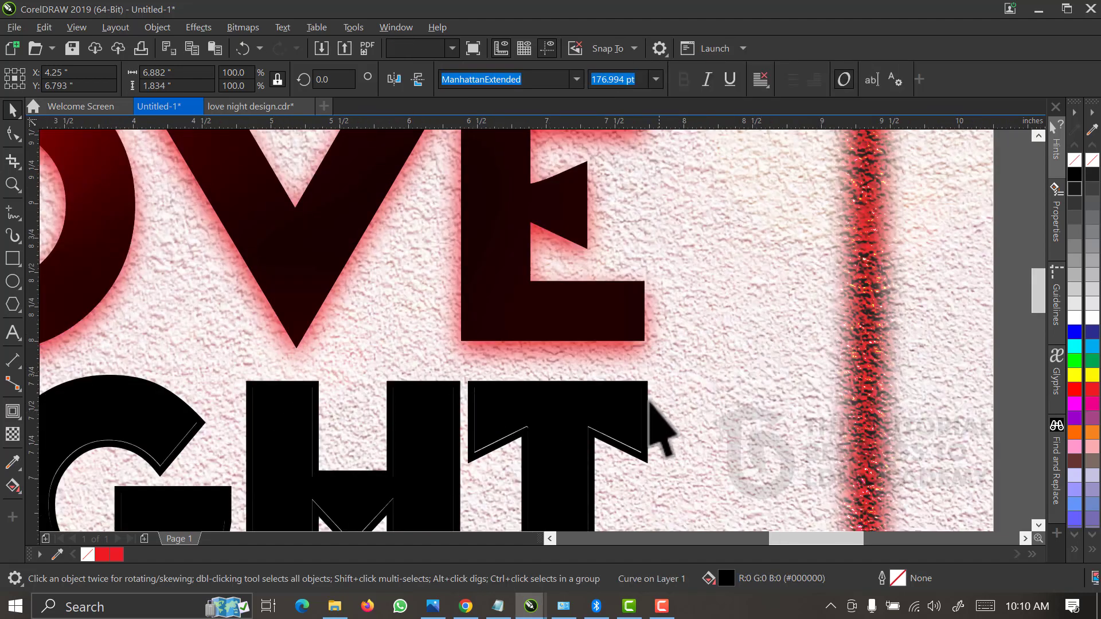
key(Delete)
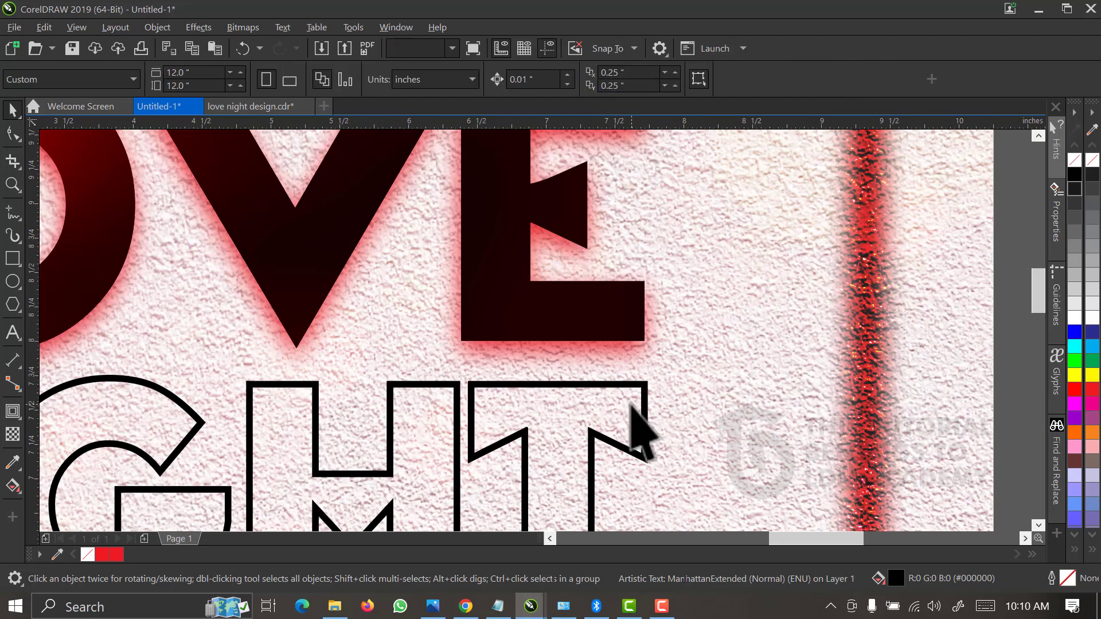
Copy the blurred red texture bitmap from inside the LOVE text's PowerClip and finish editing the PowerClip
scroll(626, 407, down, 1)
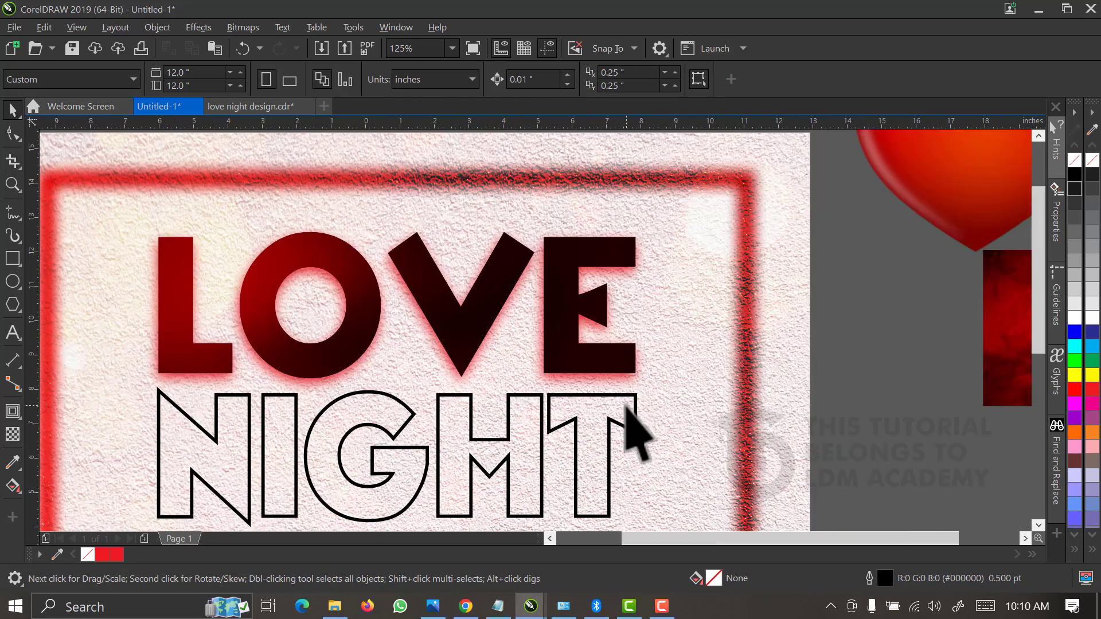
scroll(626, 406, down, 1)
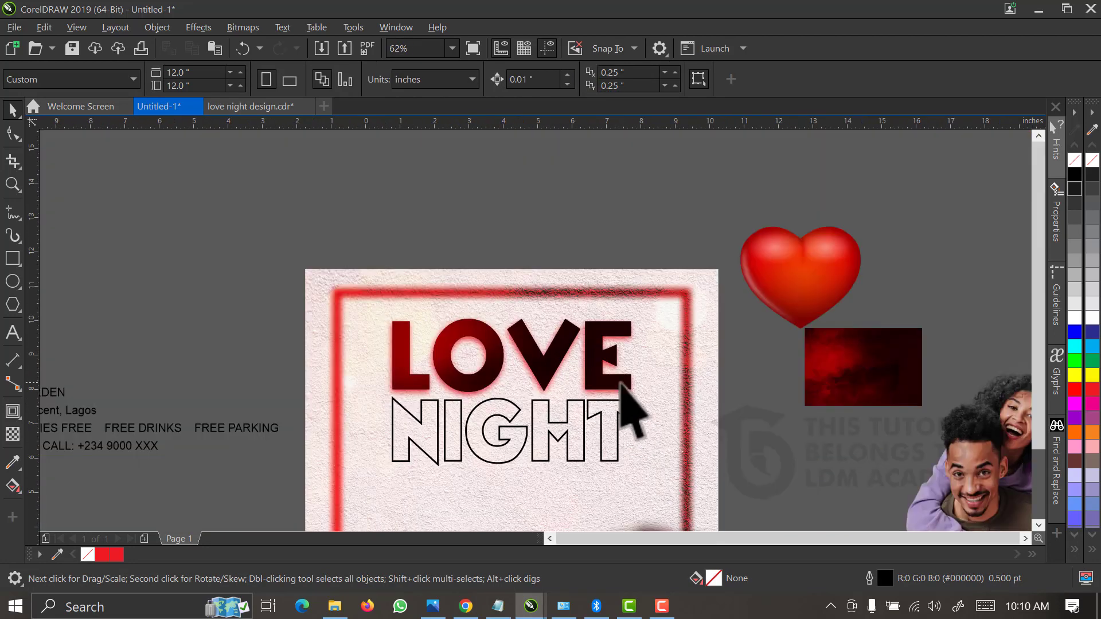
scroll(627, 405, down, 1)
key(z)
drag(704, 308, 450, 451)
key(space)
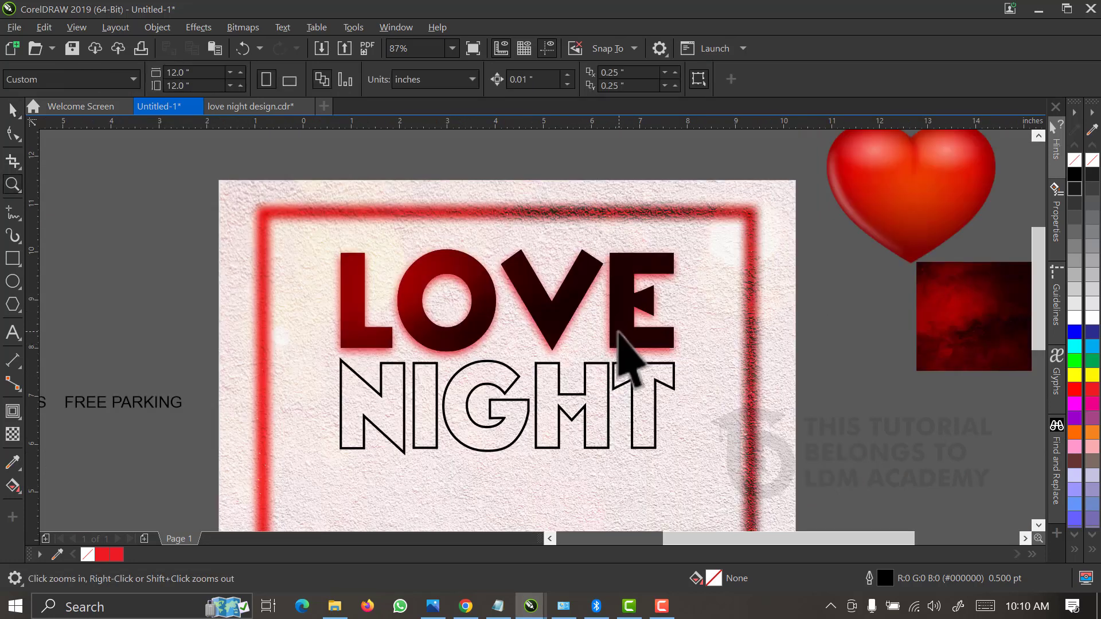
click(618, 335)
right_click(618, 335)
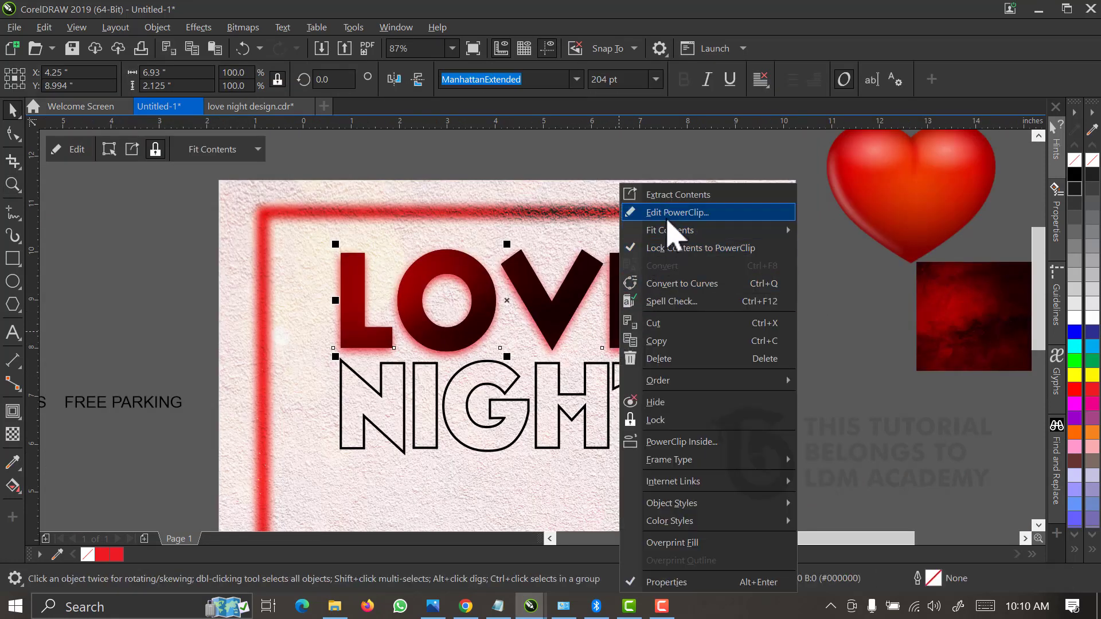
click(672, 212)
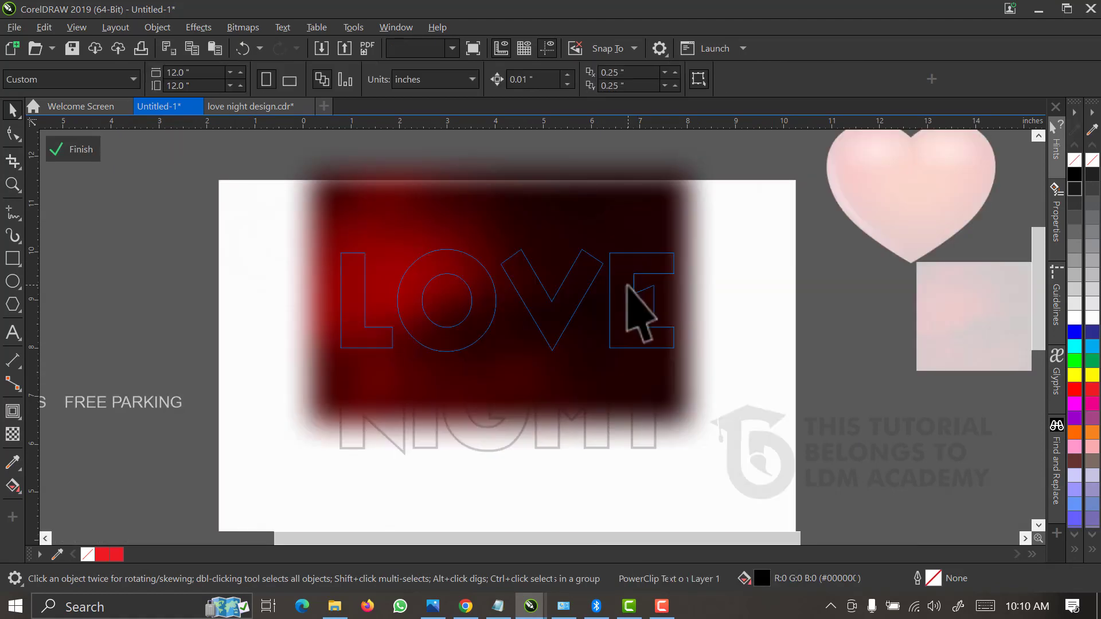
click(628, 285)
right_click(627, 336)
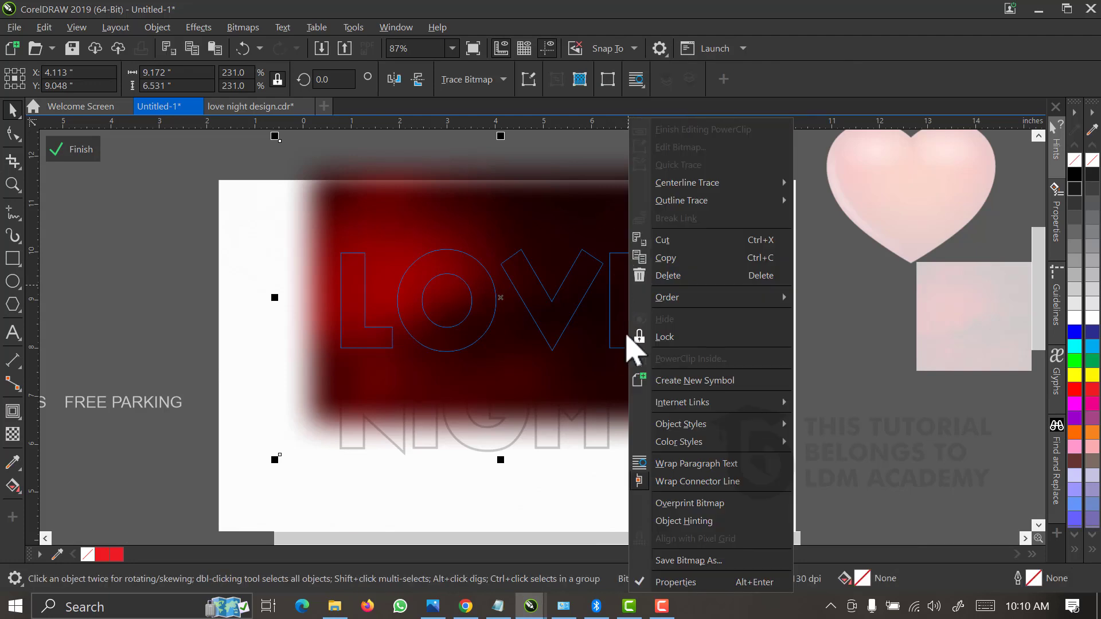
click(687, 258)
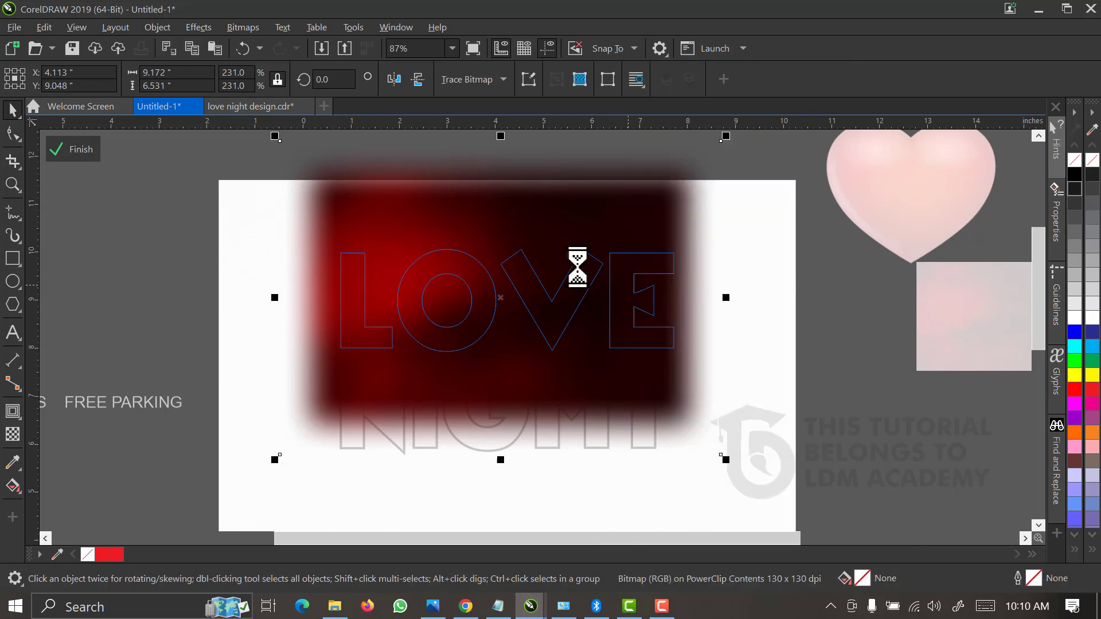
click(81, 150)
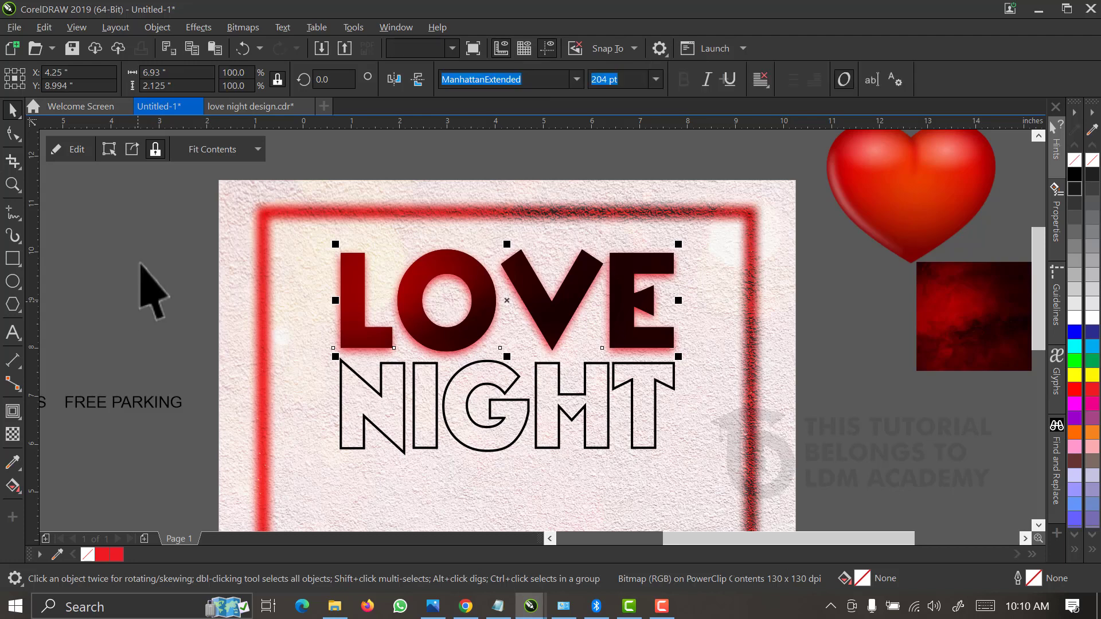
Paste the copied blurred red texture onto the flyer and move it off to the left side of the page
right_click(140, 263)
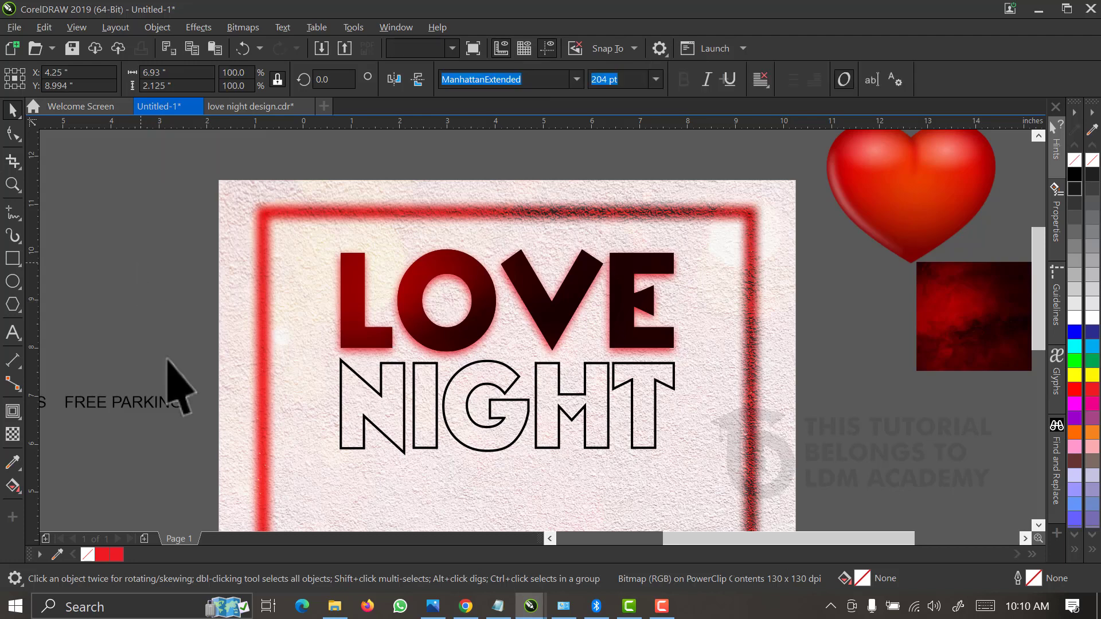
click(178, 387)
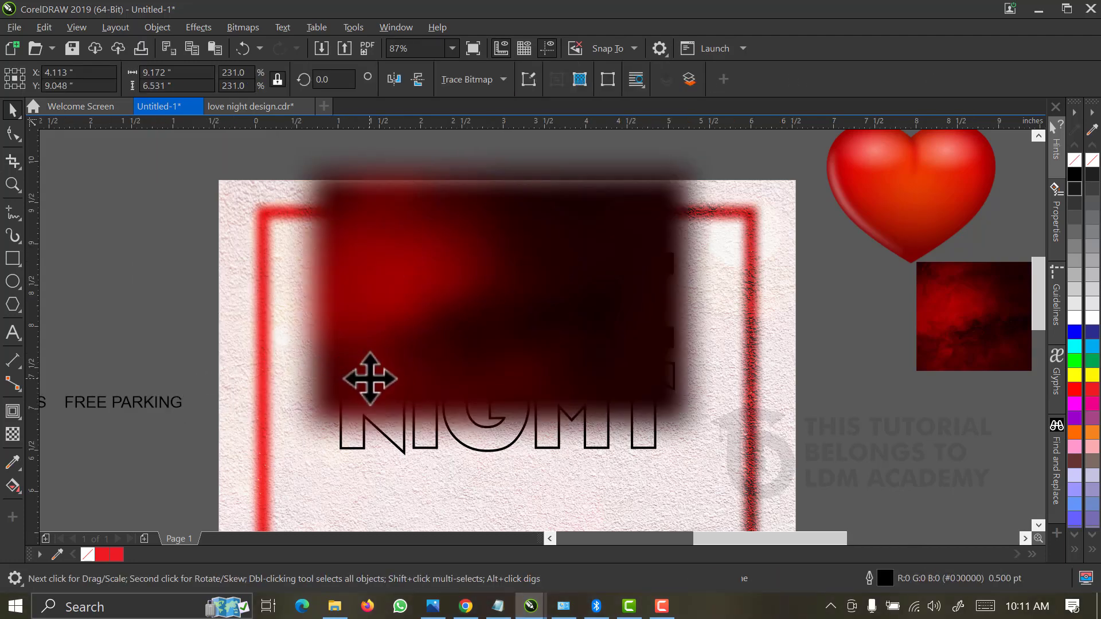
scroll(212, 369, up, 2)
scroll(176, 376, down, 4)
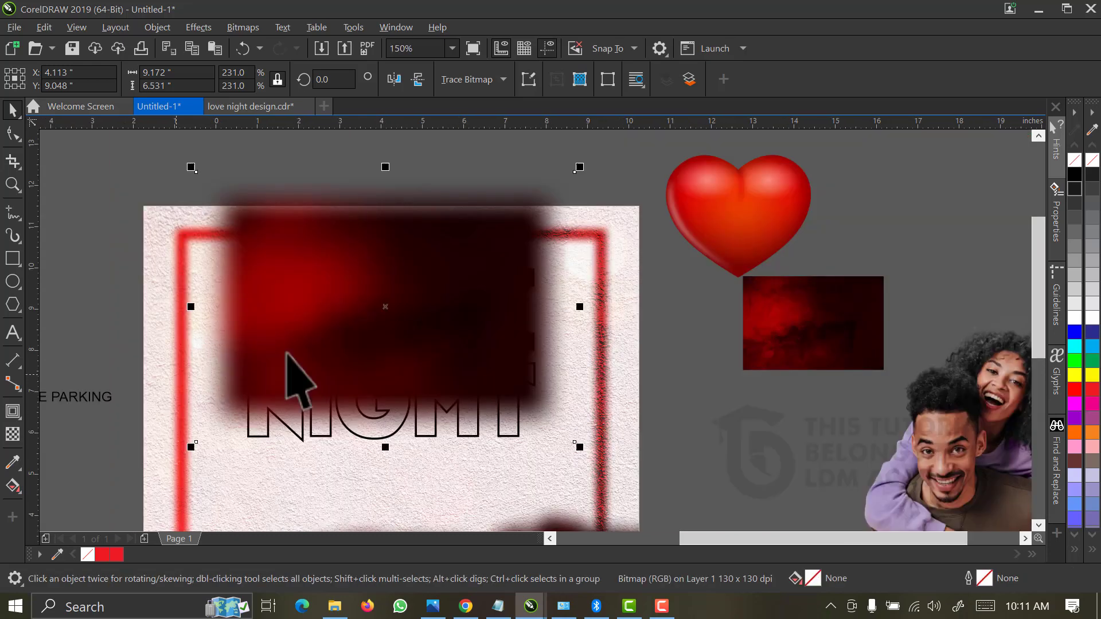
drag(351, 332, 175, 361)
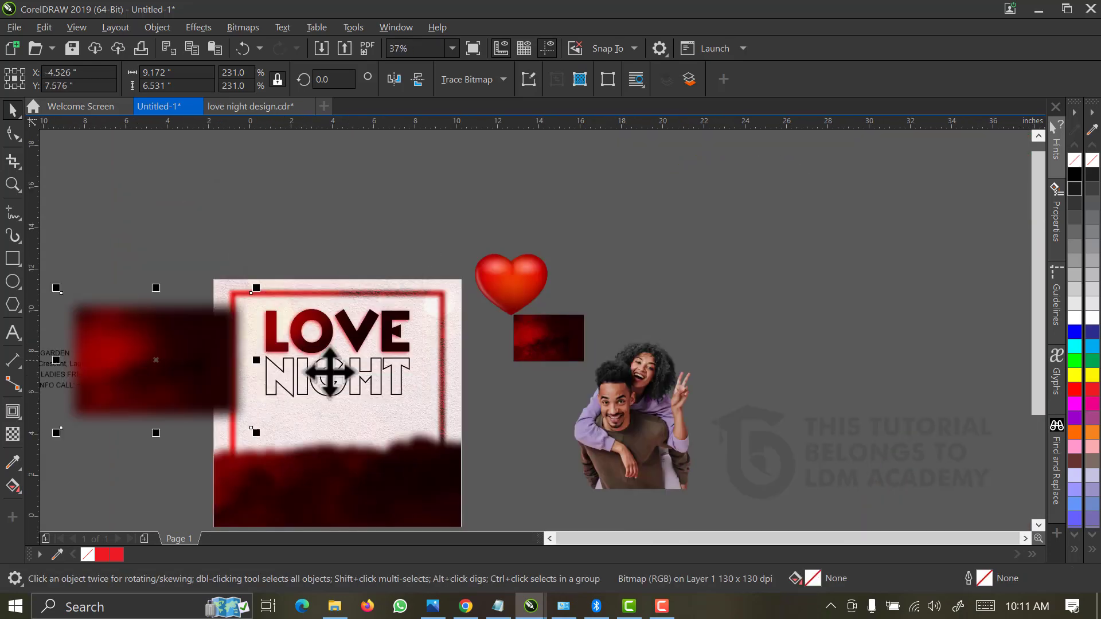
PowerClip the pasted blurred red texture inside the hollow NIGHT outline
scroll(361, 401, up, 2)
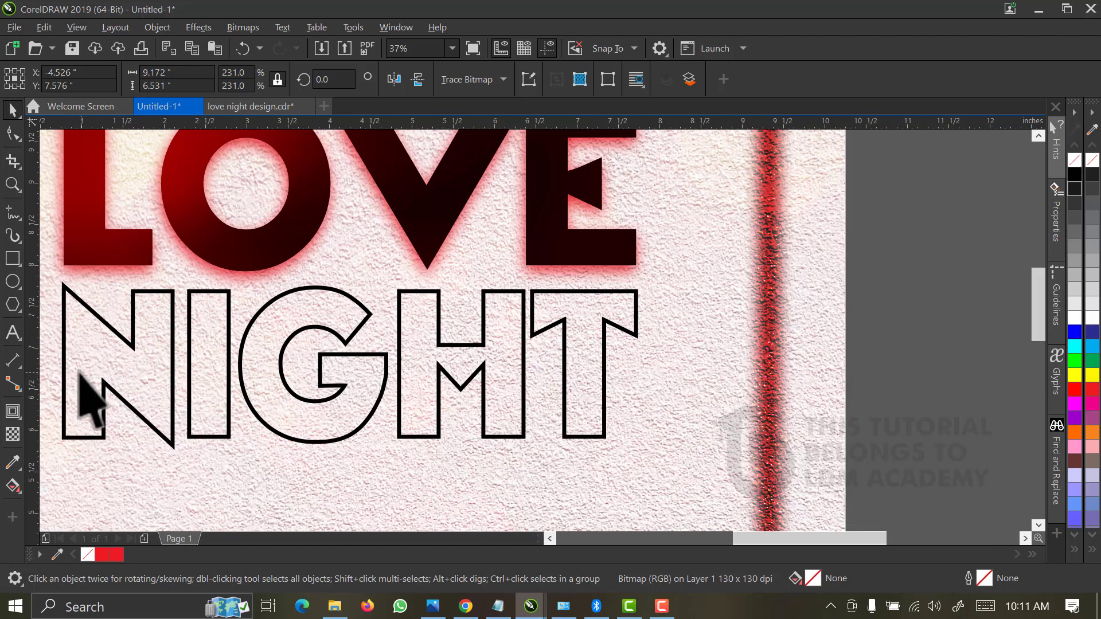
scroll(91, 389, down, 3)
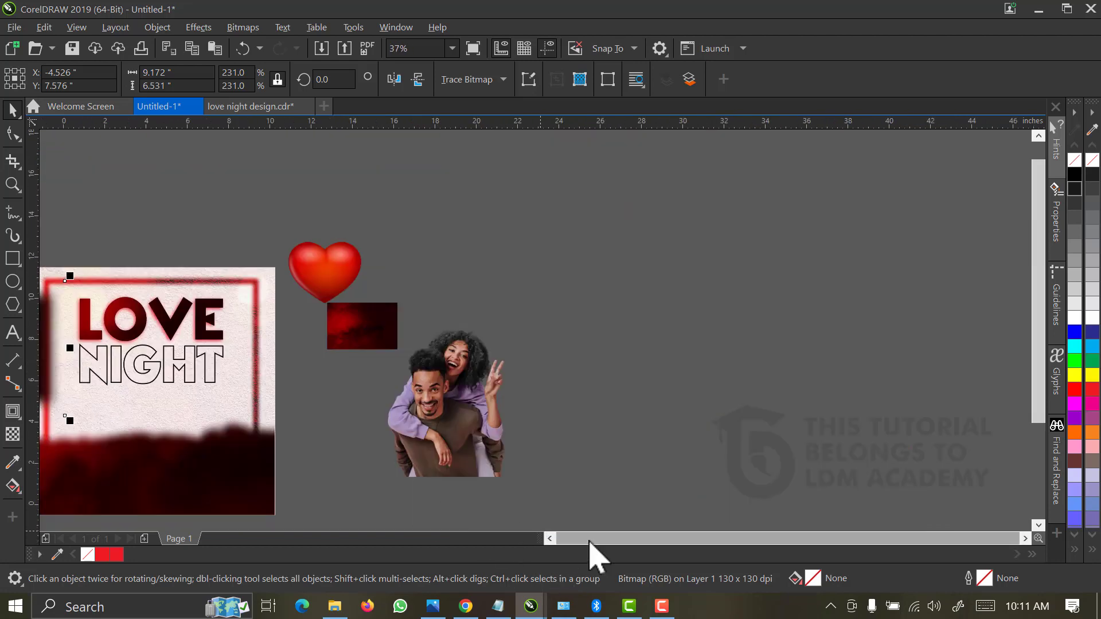
click(549, 539)
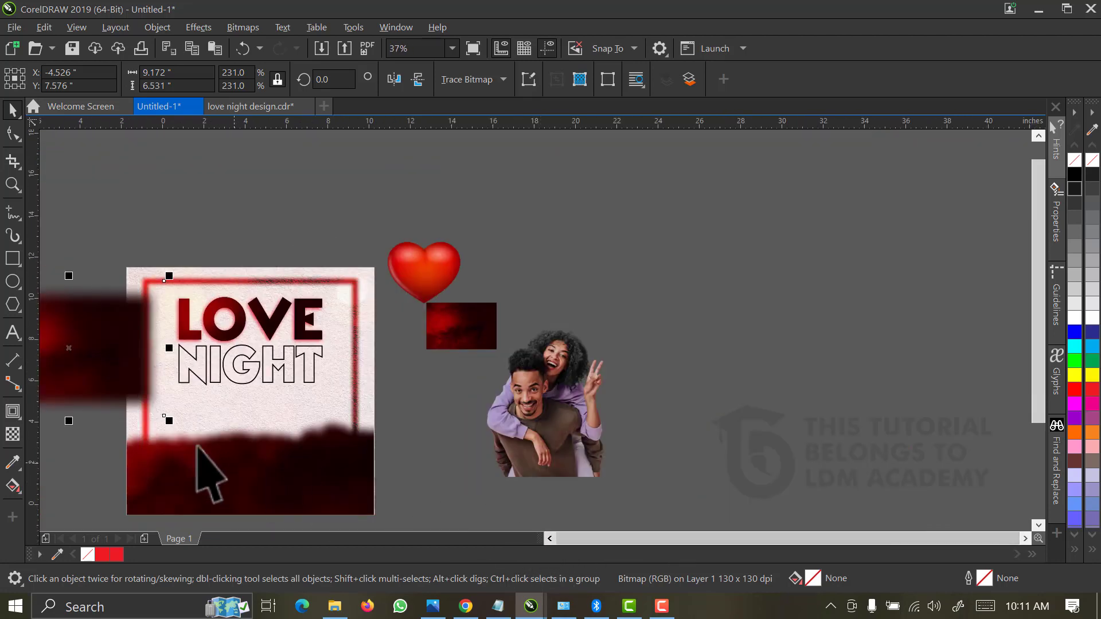
drag(123, 376, 213, 370)
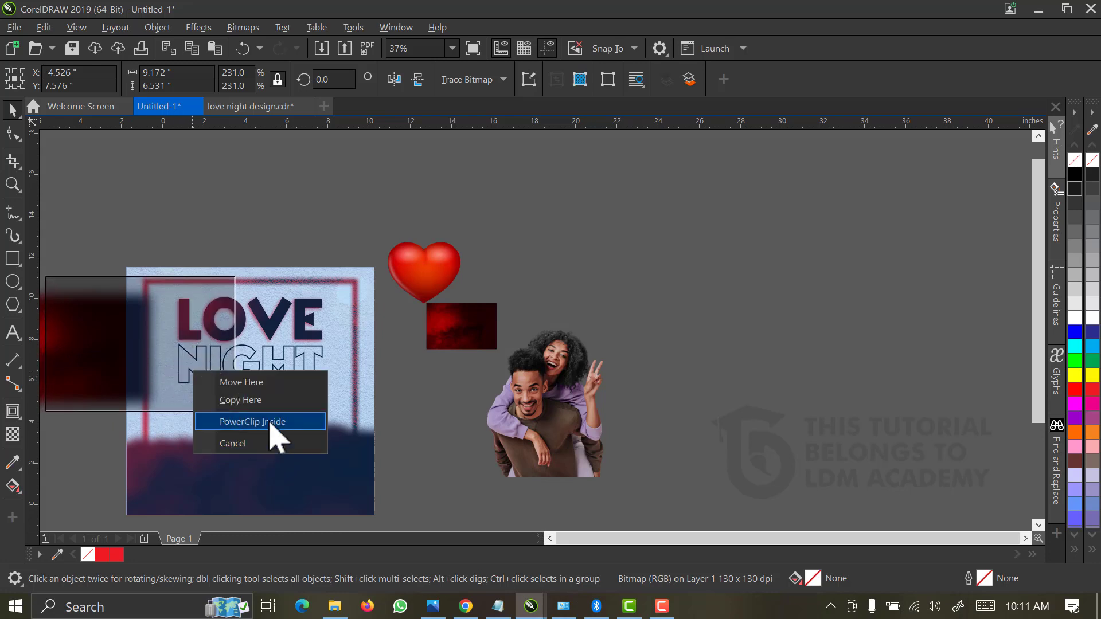
click(270, 421)
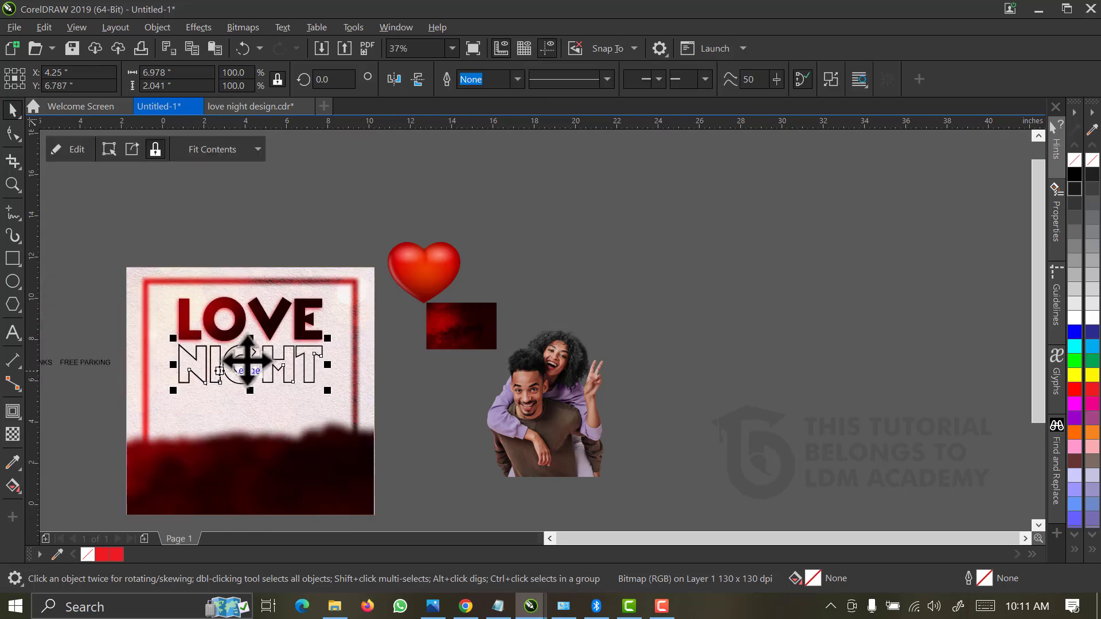
Open the NIGHT outline's PowerClip for editing and move the red texture over the whole word, centred at about X 4.6, Y 6.73 inches
key(z)
drag(163, 408, 403, 369)
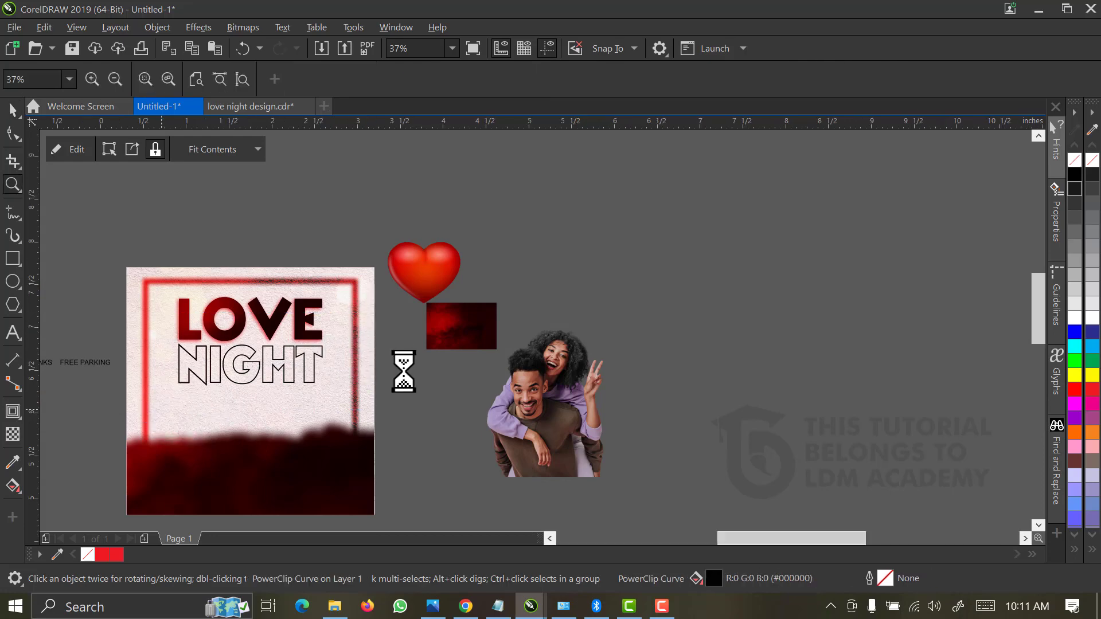
key(space)
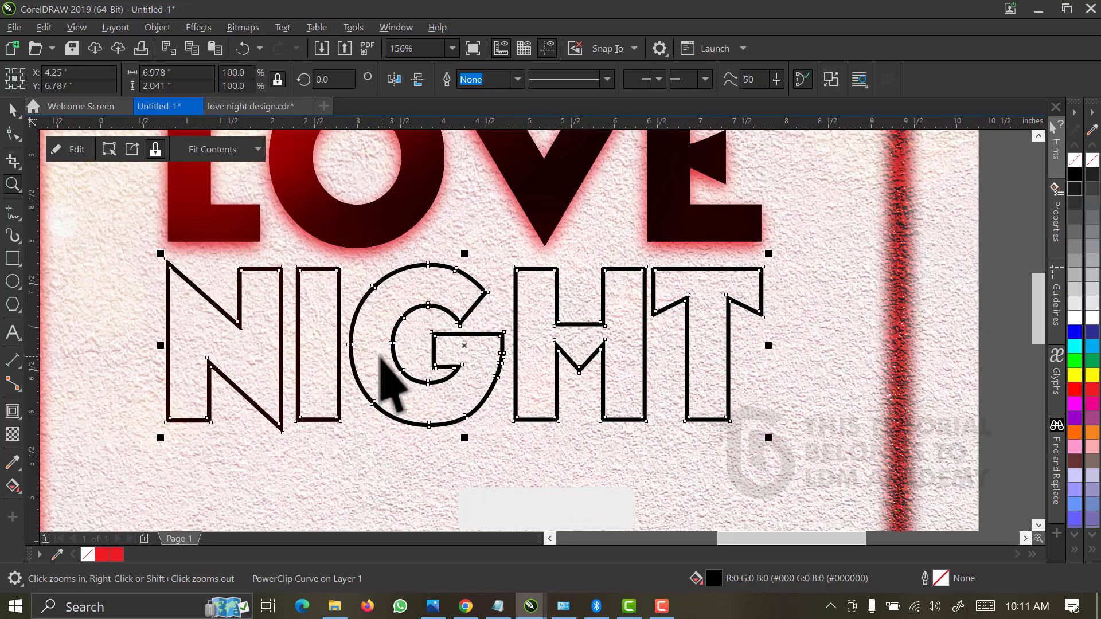
right_click(464, 344)
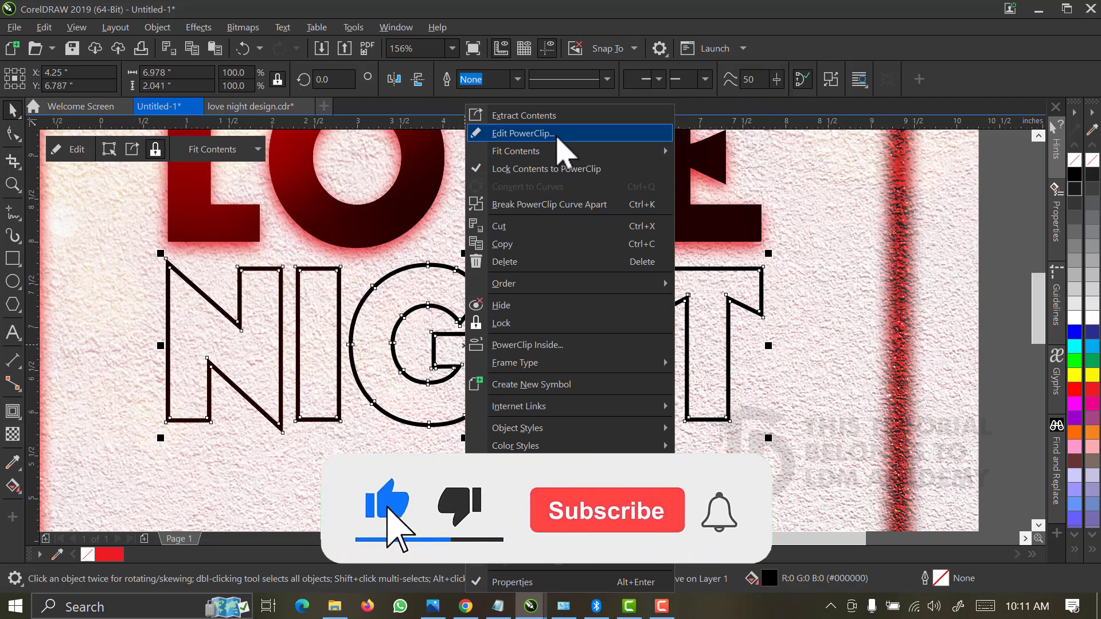
click(556, 136)
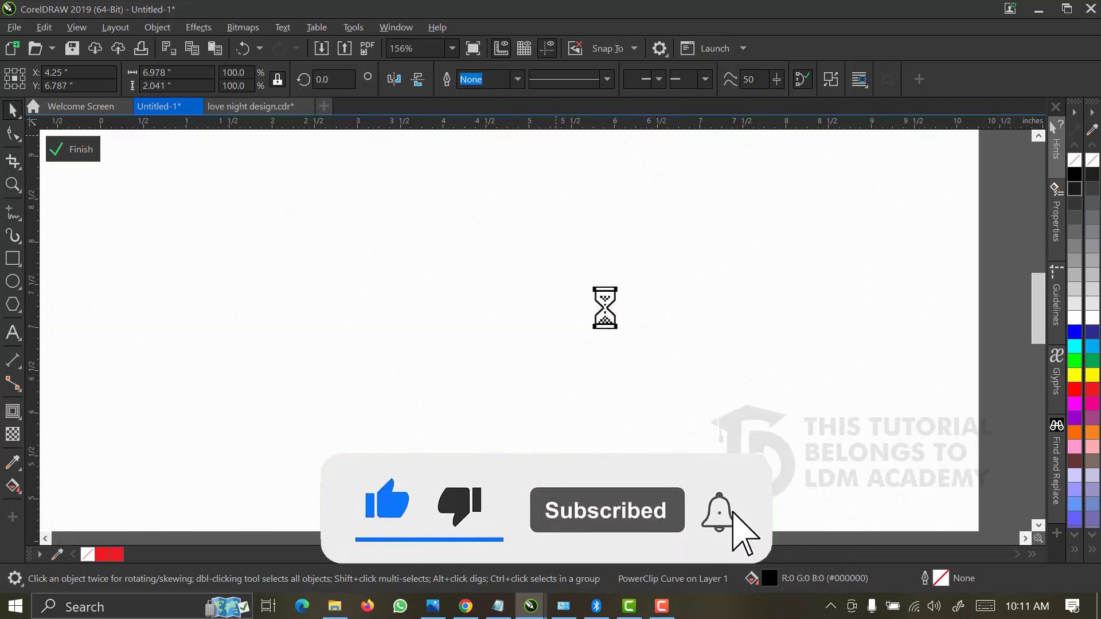
click(208, 320)
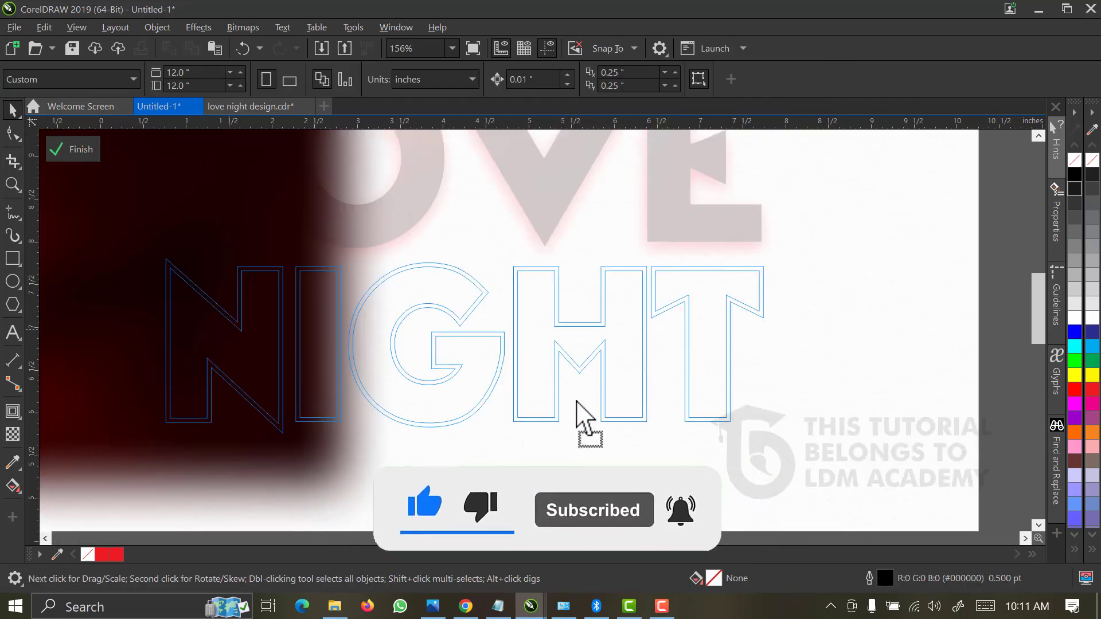
drag(736, 400, 690, 409)
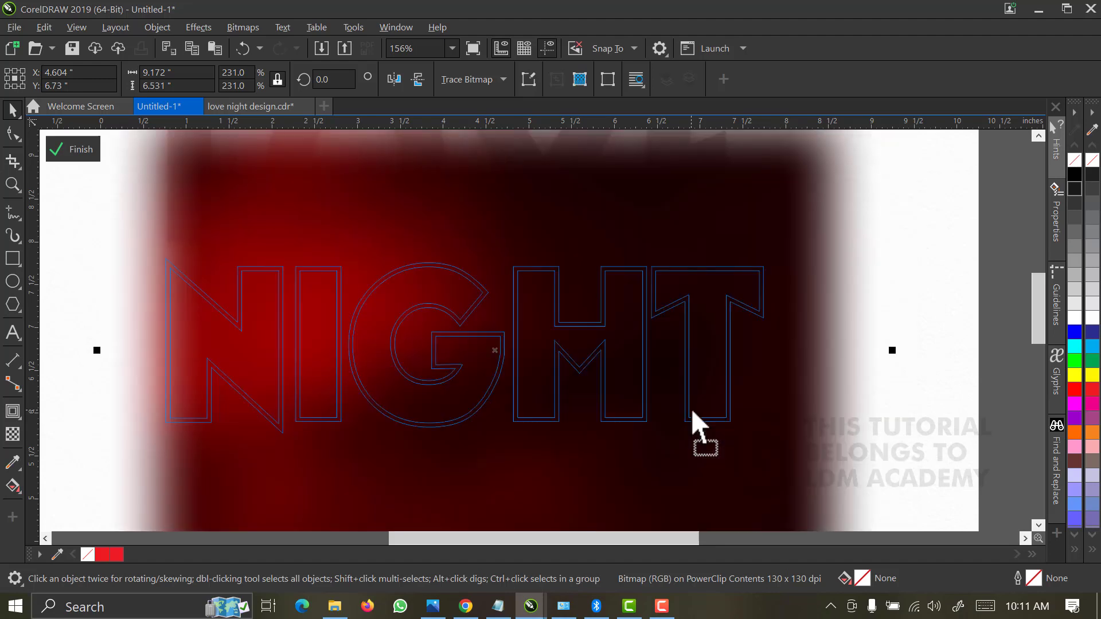
Stretch the texture leftward to about 9.68 inches wide so more red covers the first letters, and finish editing the PowerClip
drag(88, 356, 77, 362)
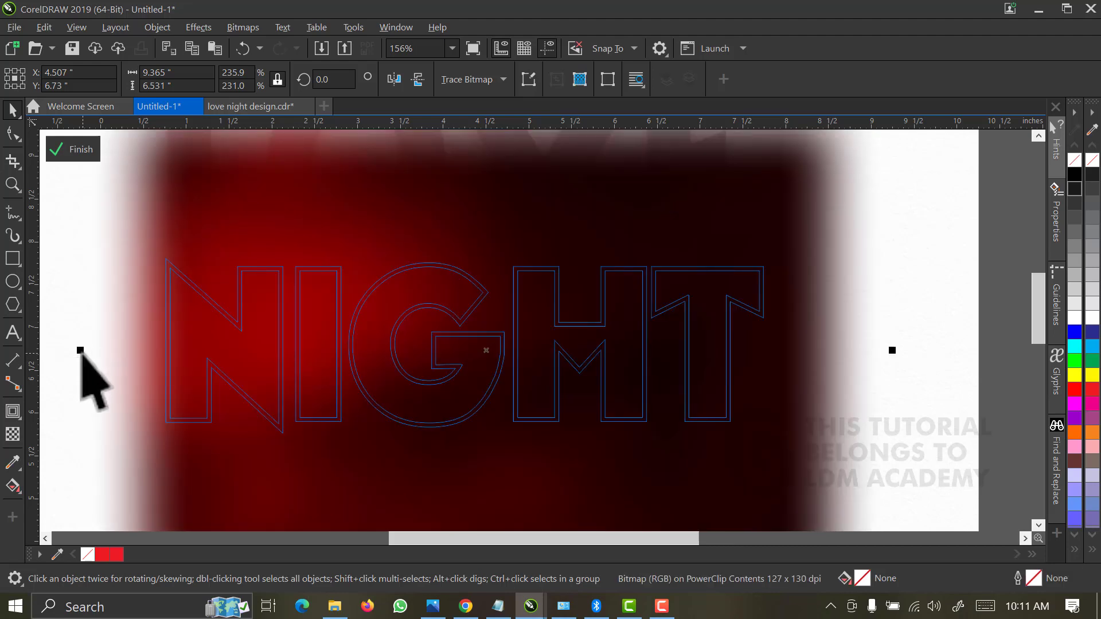
drag(80, 350, 53, 374)
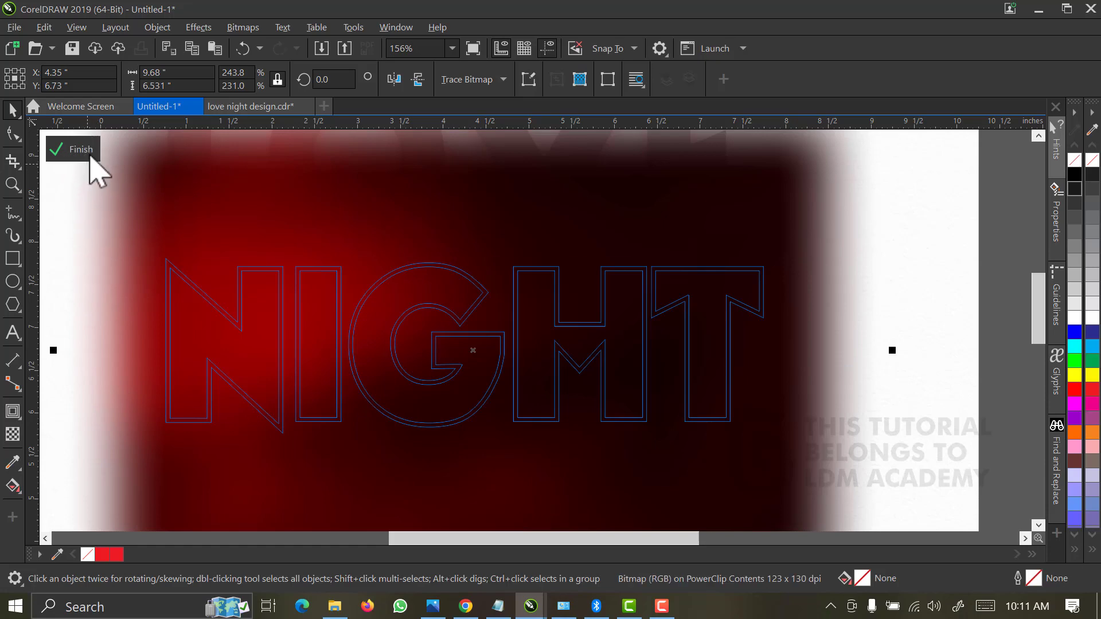
click(90, 157)
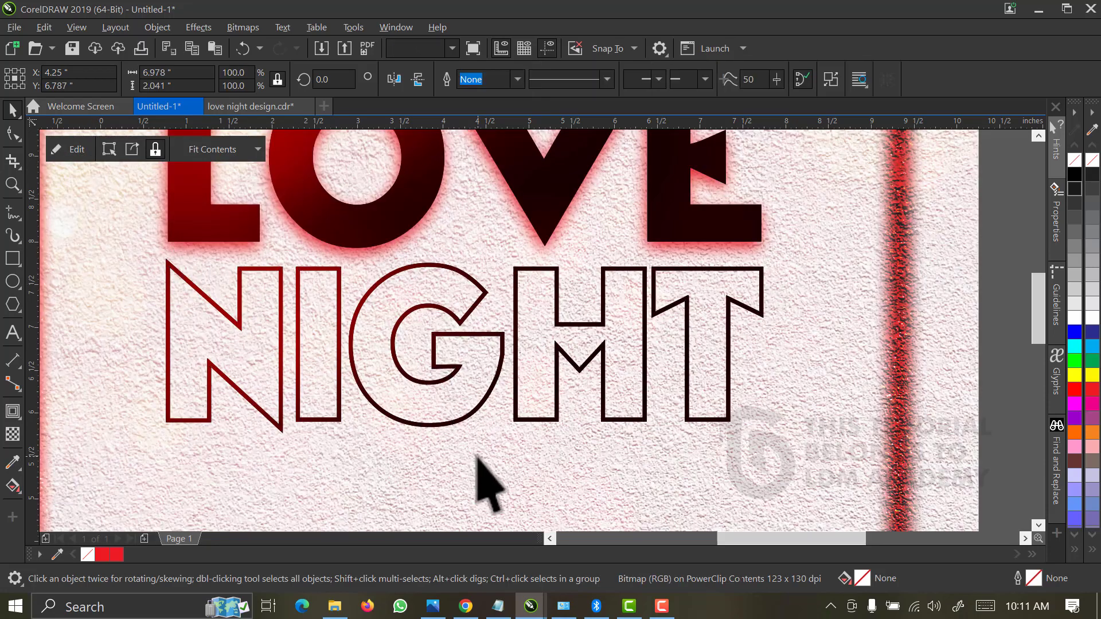
Duplicate the texture-filled NIGHT outline slightly below the original, with the copy centred at X 4.25, Y 6.739 inches
key(z)
key(F4)
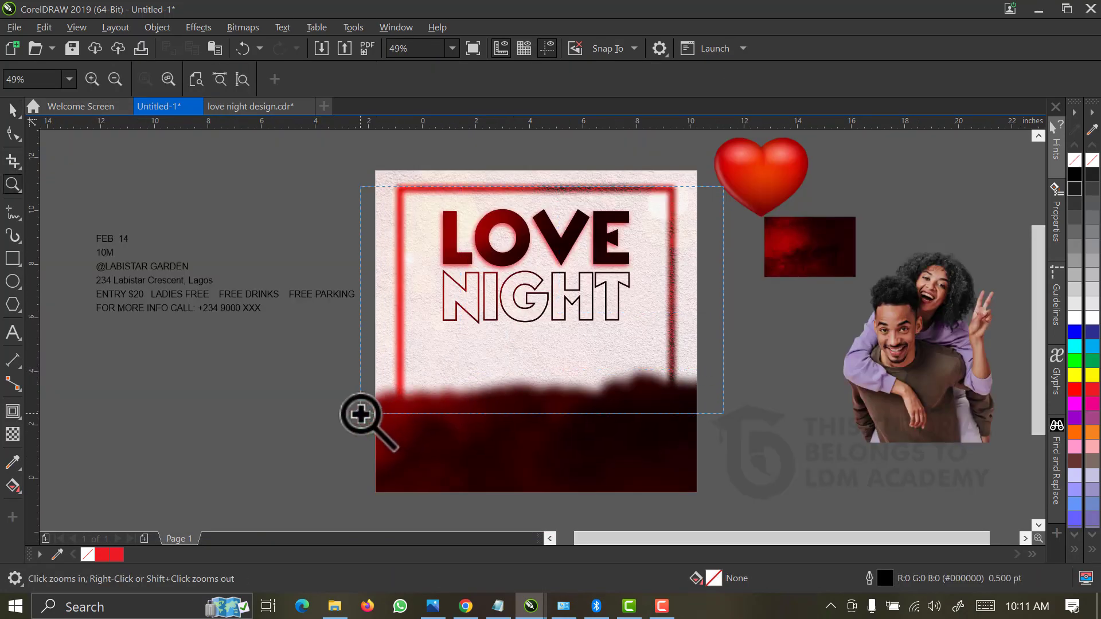
click(424, 327)
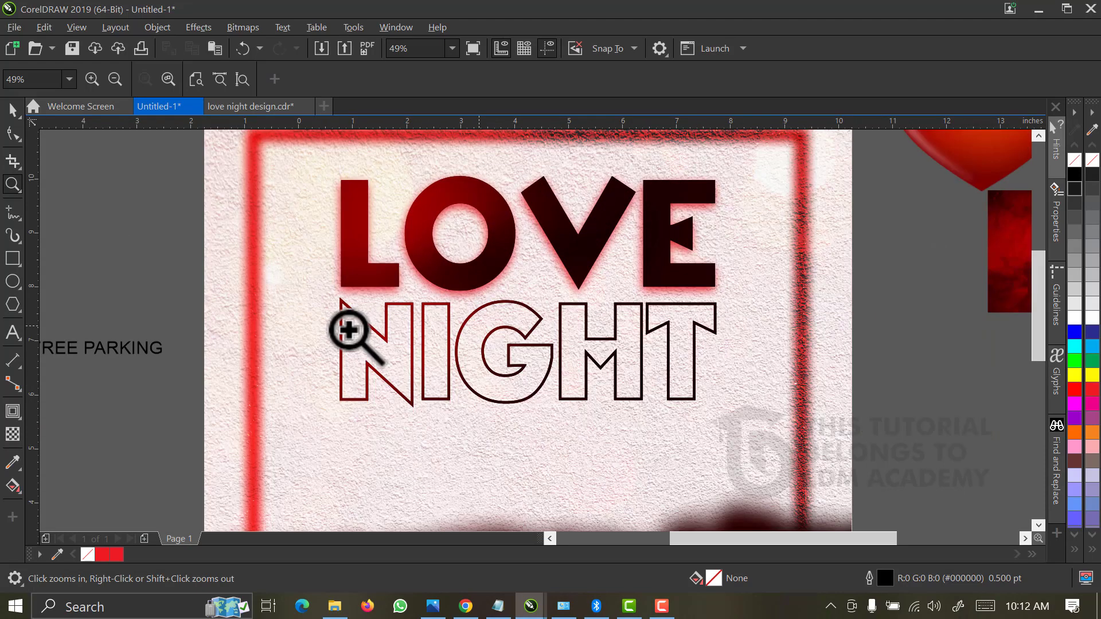
click(828, 469)
key(space)
click(457, 409)
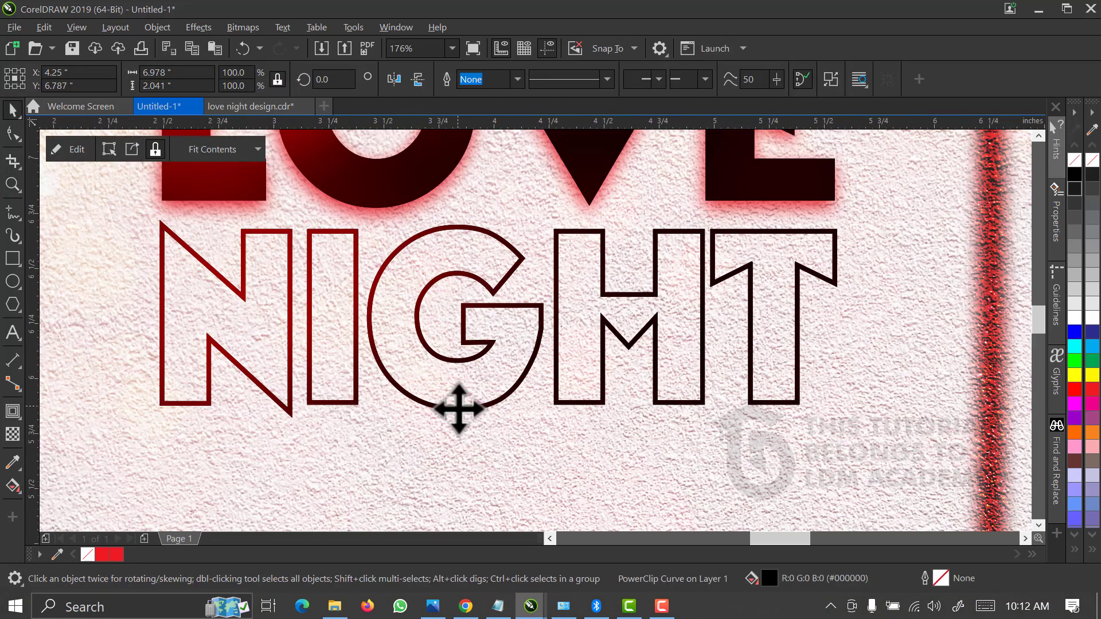
scroll(457, 408, up, 2)
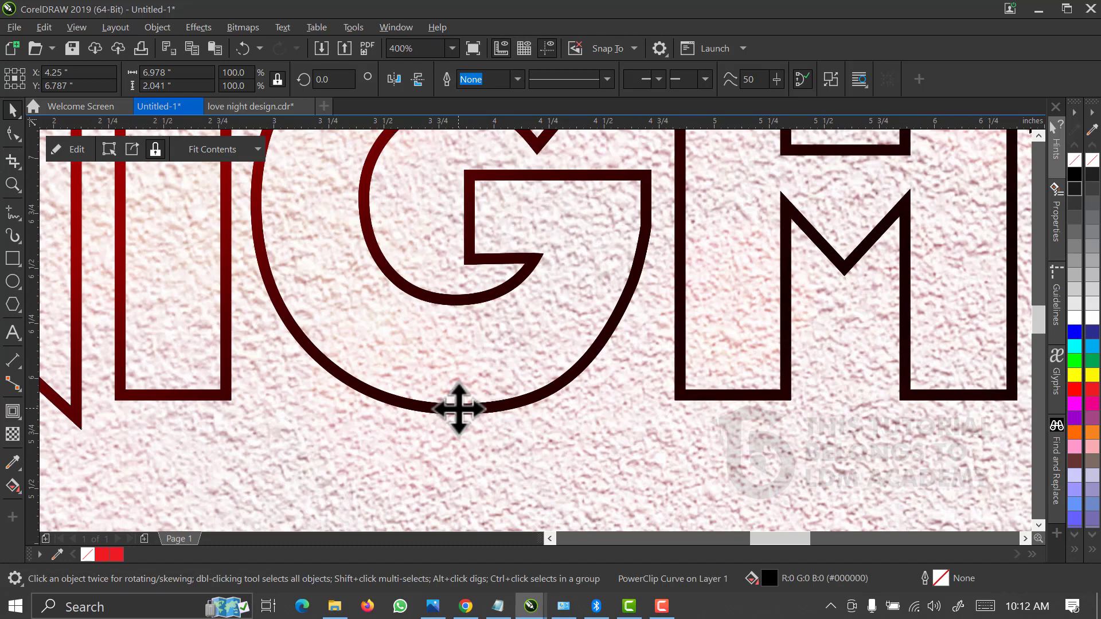
drag(458, 409, 459, 411)
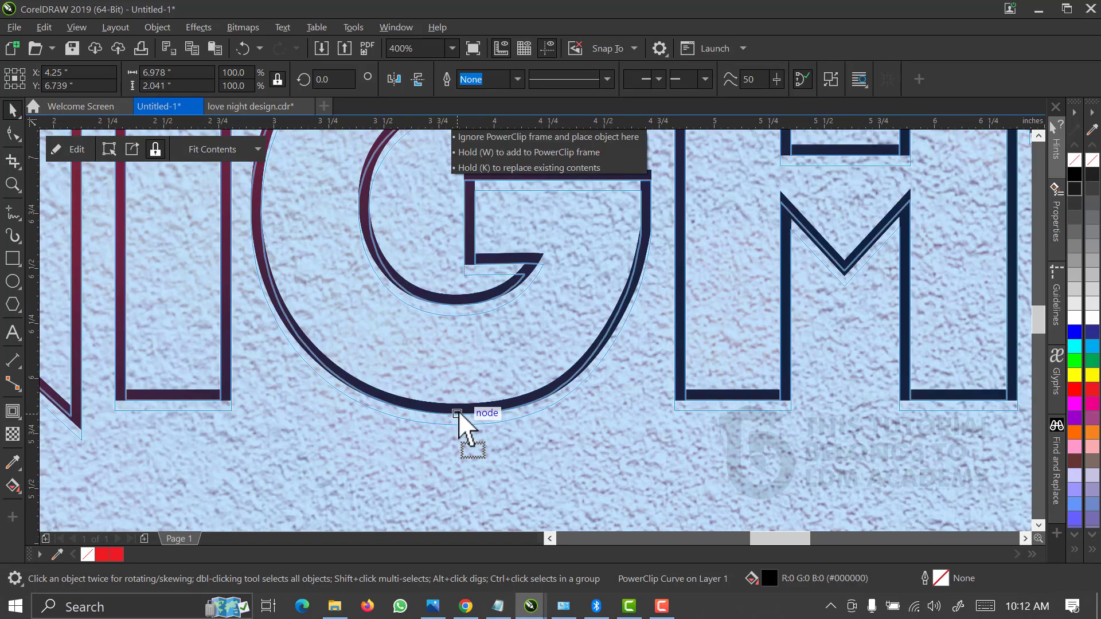
drag(459, 411, 459, 412)
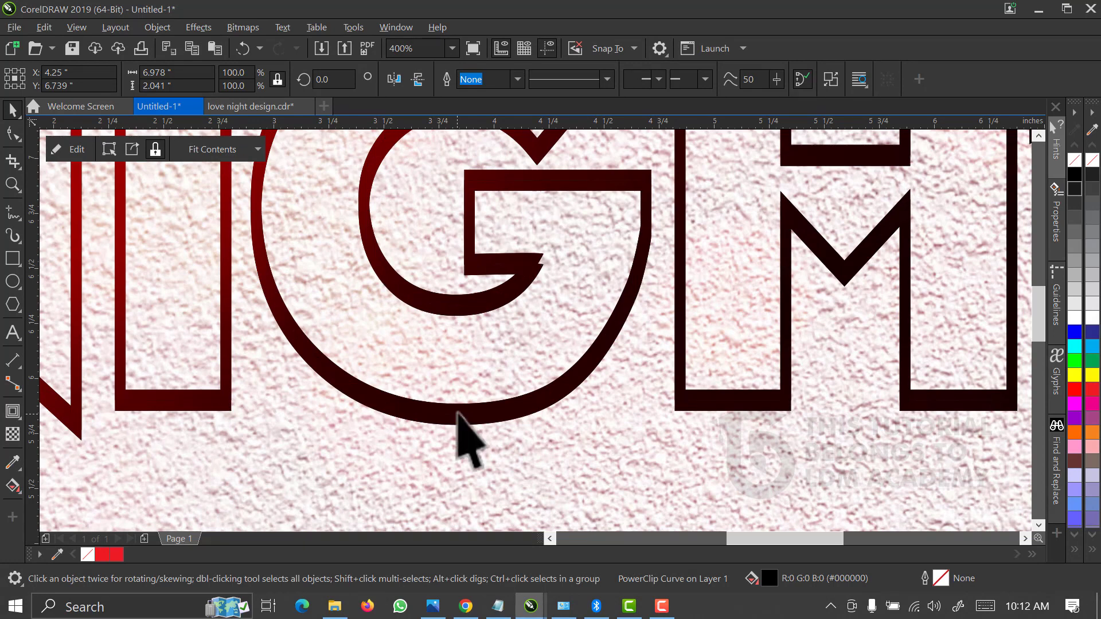
scroll(459, 438, down, 4)
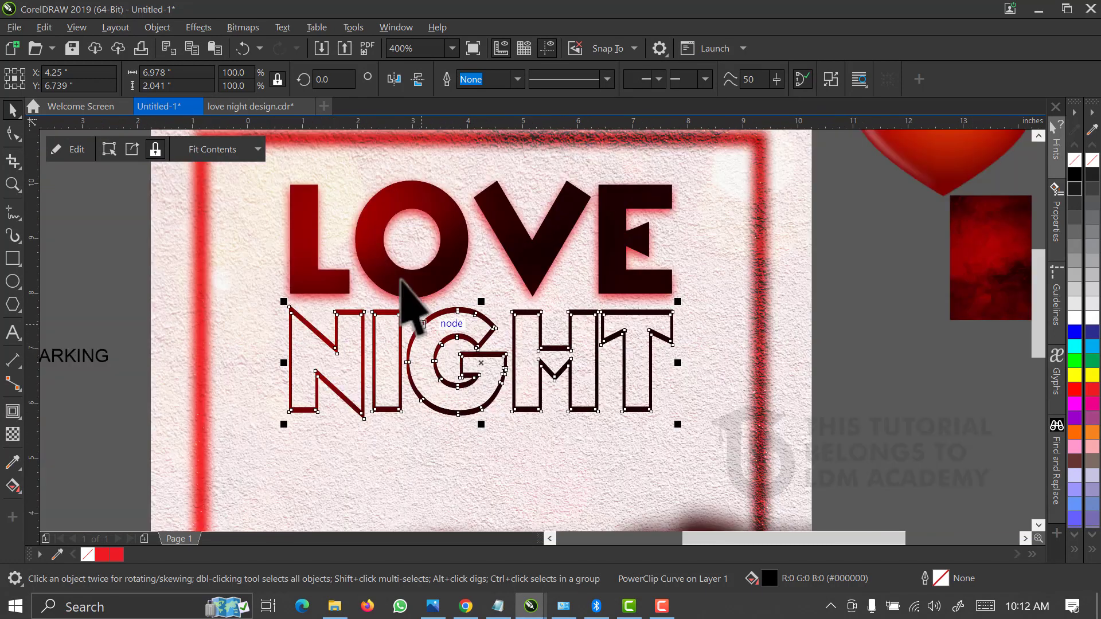
Convert the offset NIGHT copy to a 400 dpi RGB bitmap
click(241, 29)
click(275, 47)
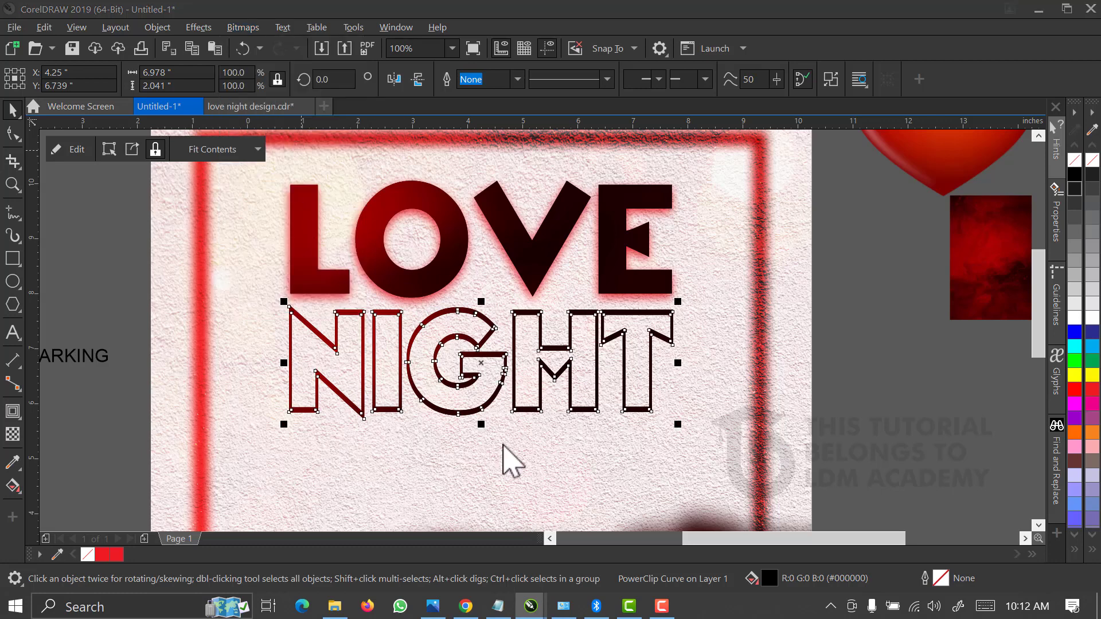
click(559, 395)
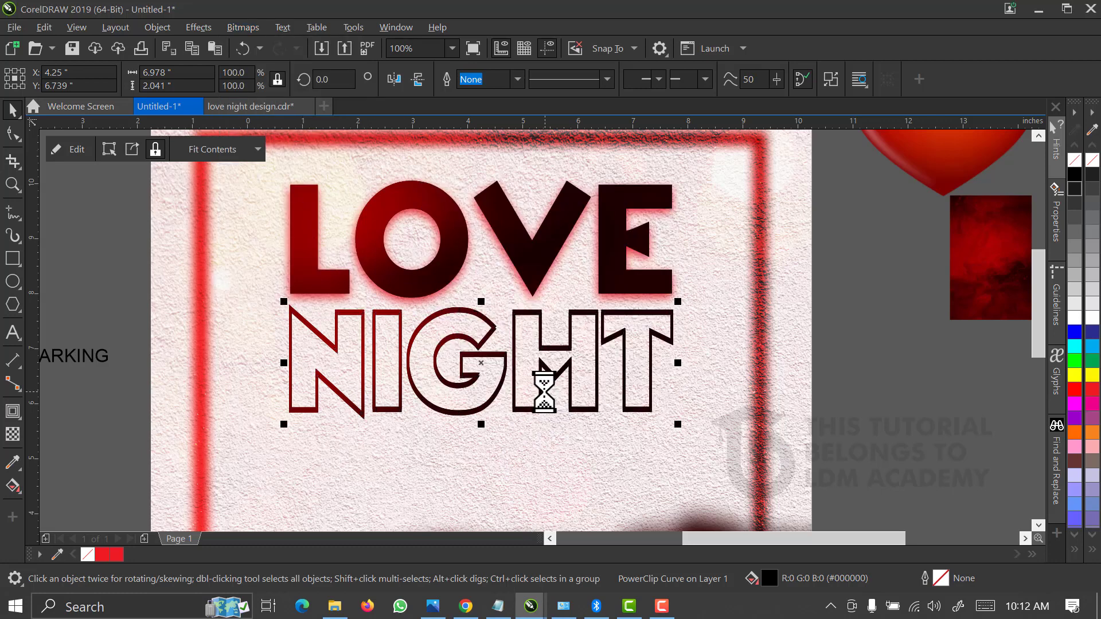
Apply a Gaussian Blur with a 12.9 pixel radius to the NIGHT bitmap copy as a soft shadow
click(198, 27)
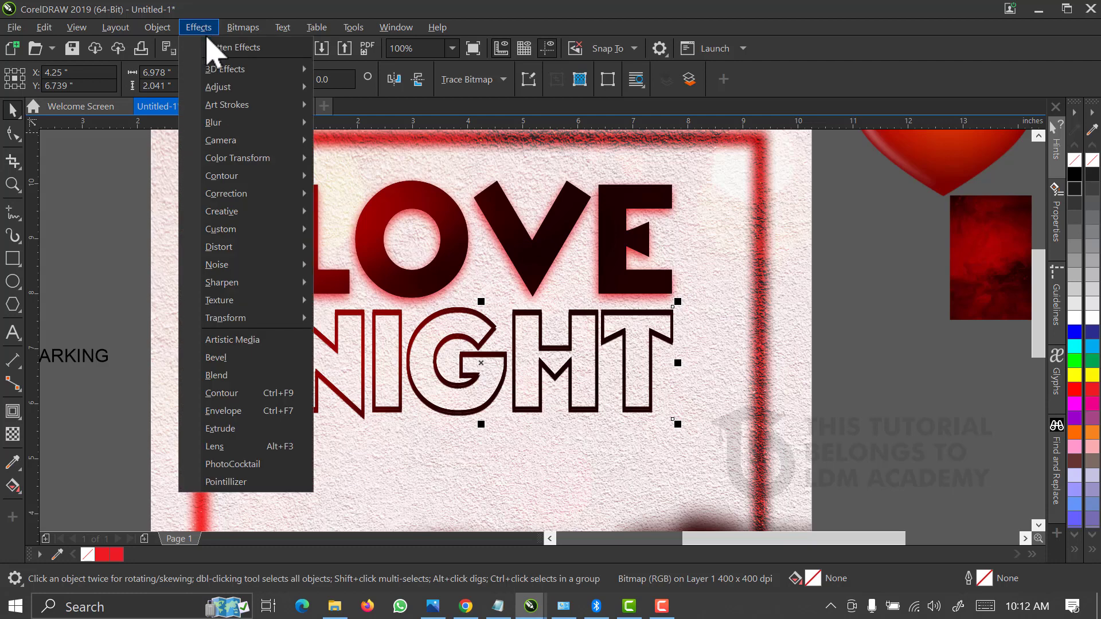
mouse_move(278, 124)
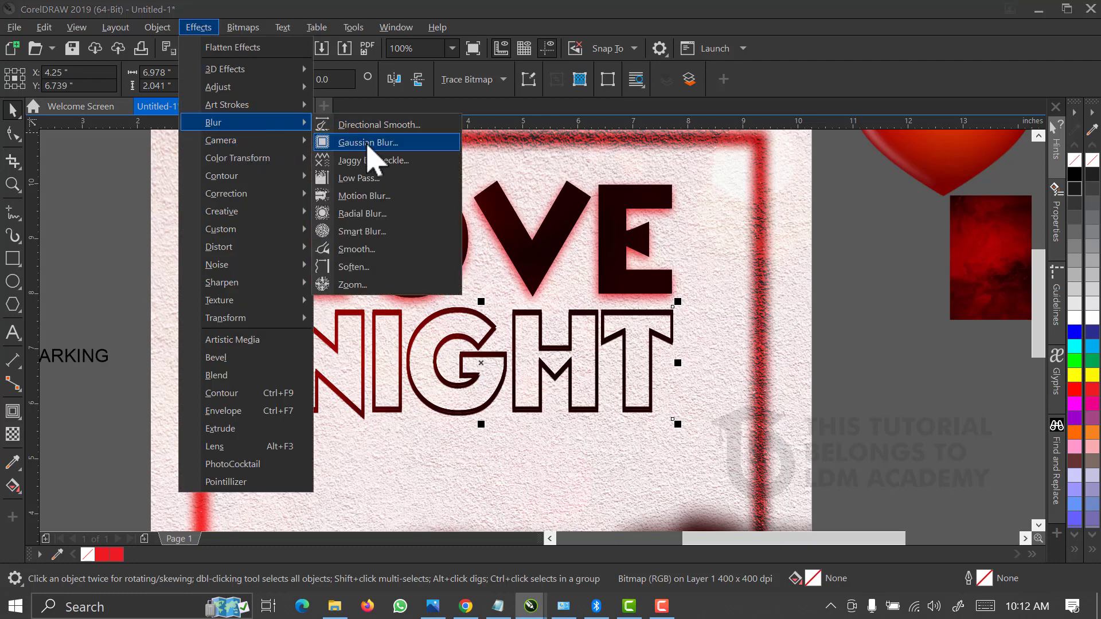
click(369, 148)
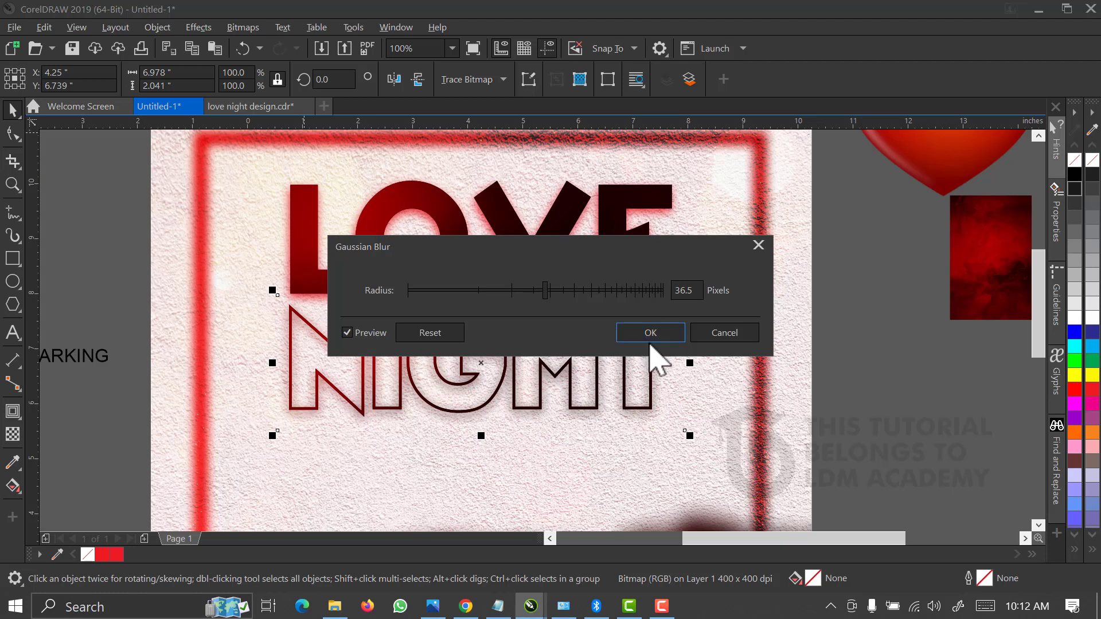
click(687, 294)
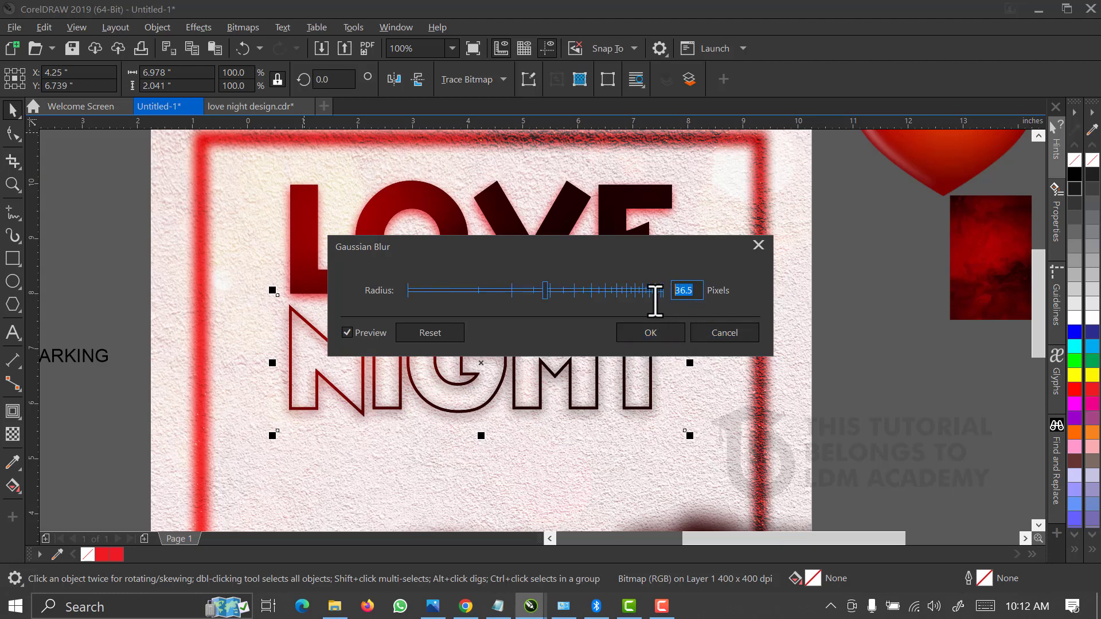
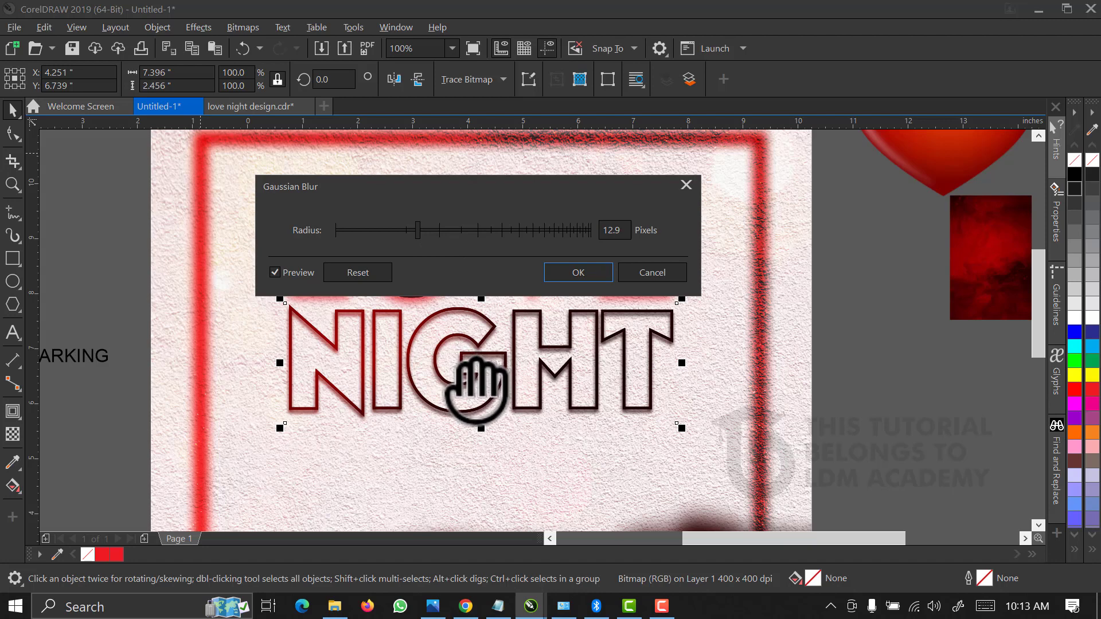
click(575, 274)
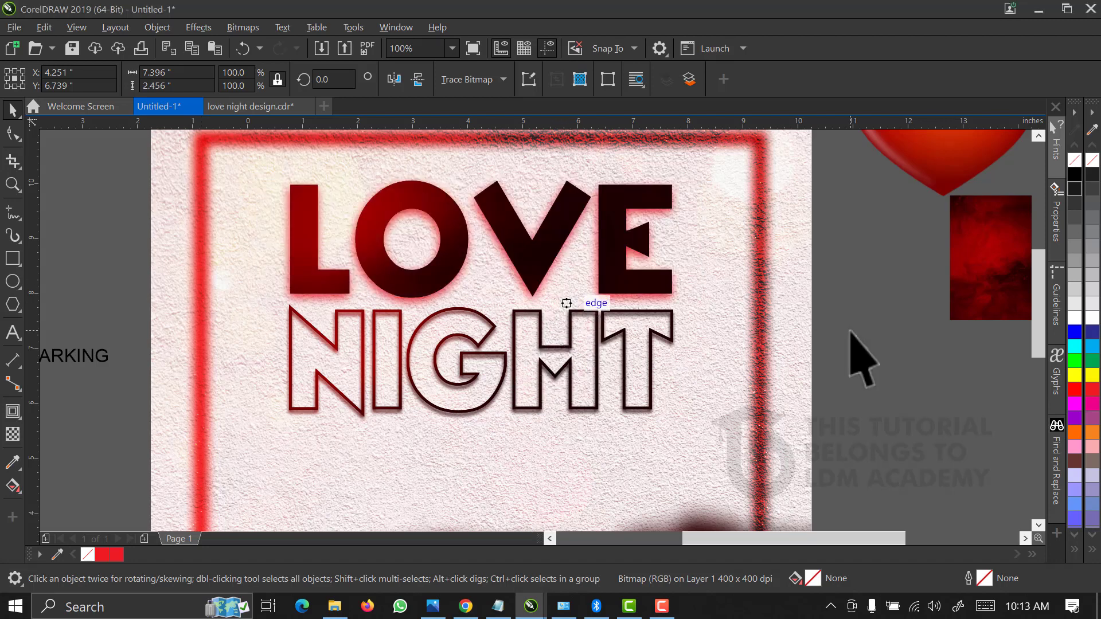
click(860, 356)
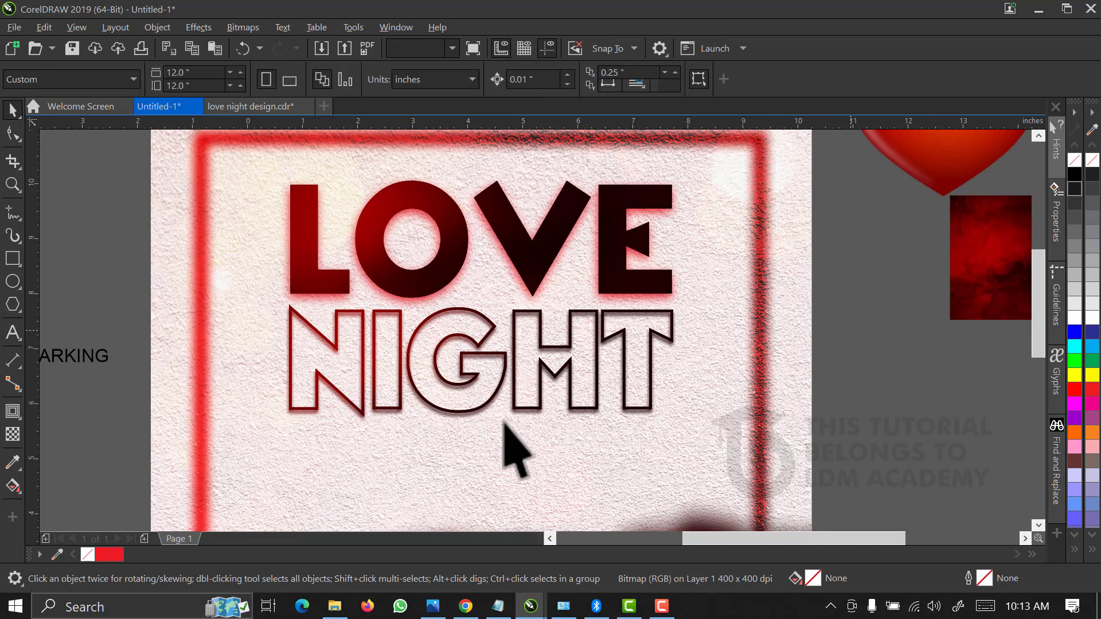
Move the couple photo onto the flyer over the NIGHT title and enlarge it proportionally to about 6.97 × 8.31 inches
click(453, 48)
click(442, 92)
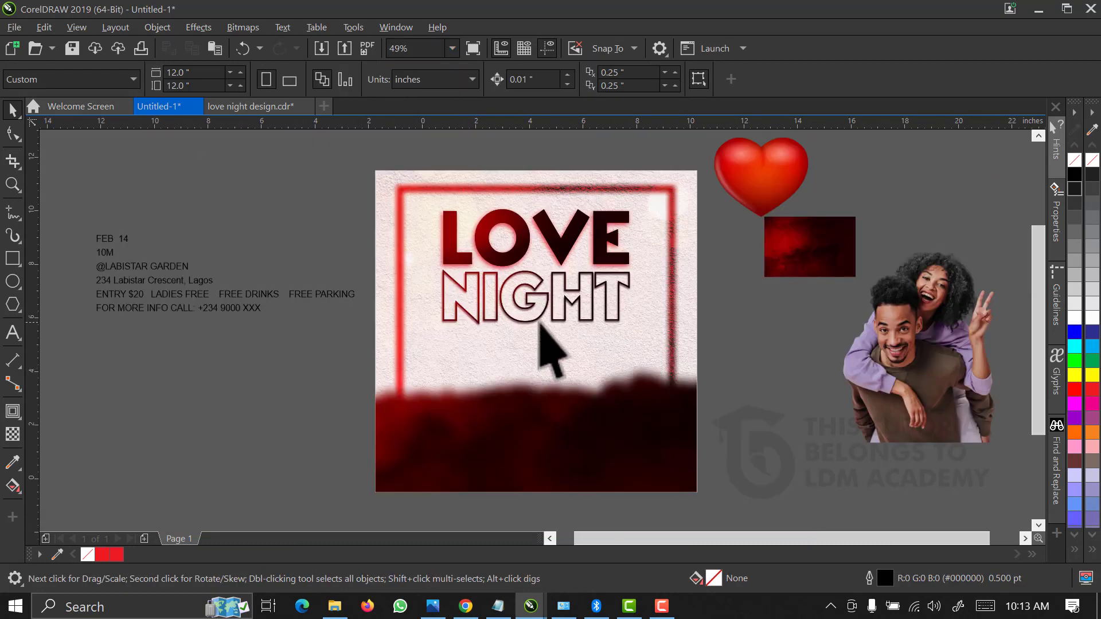
scroll(539, 323, up, 4)
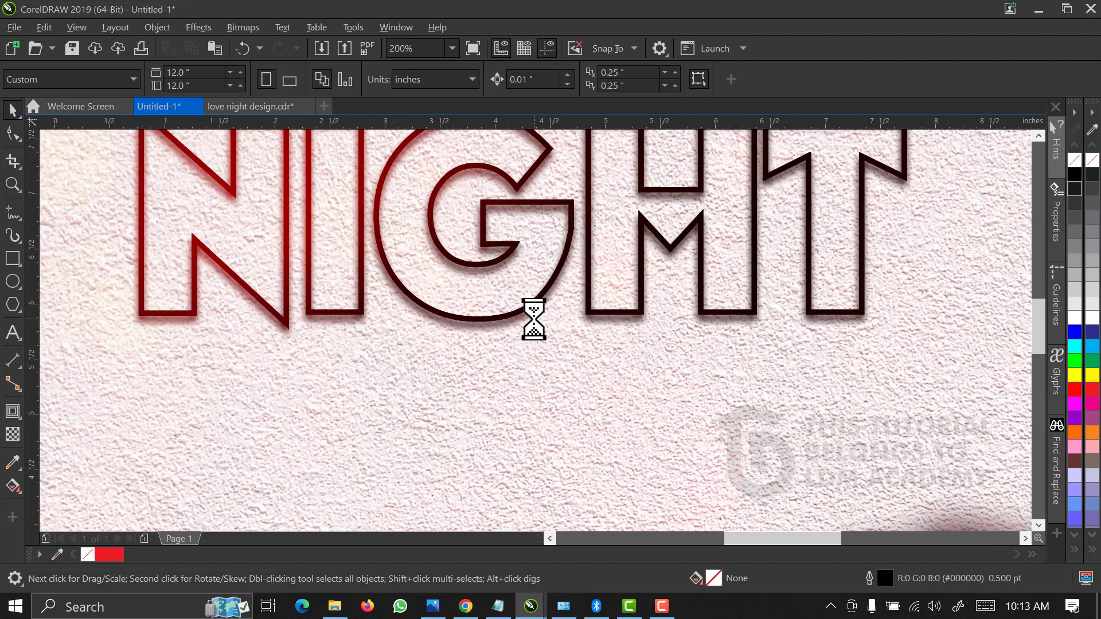
click(452, 48)
click(439, 93)
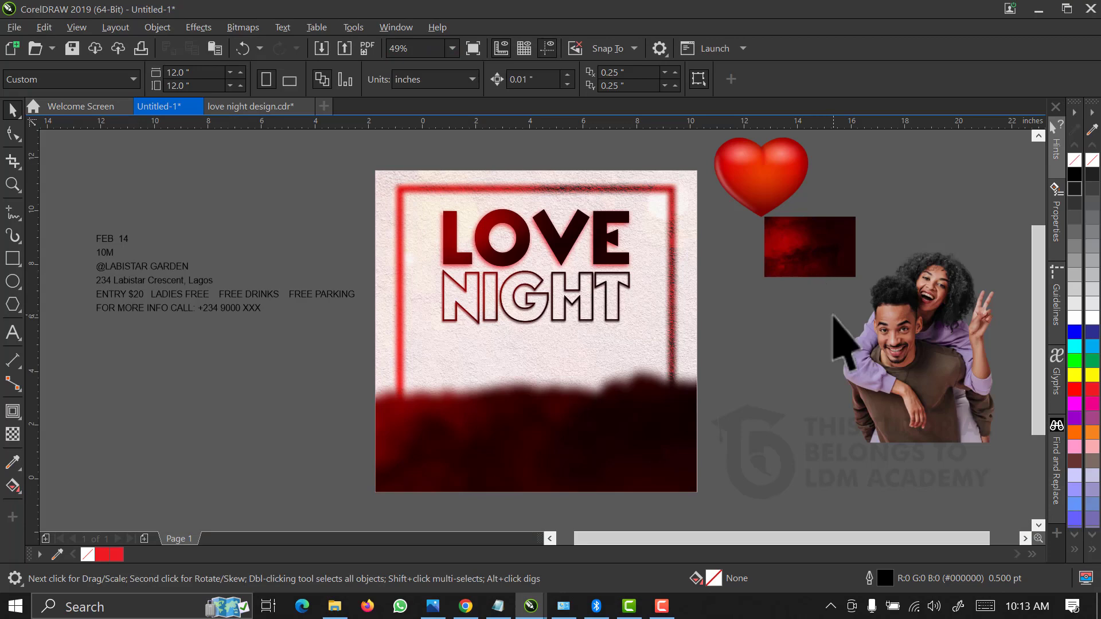
click(911, 333)
drag(912, 332, 514, 345)
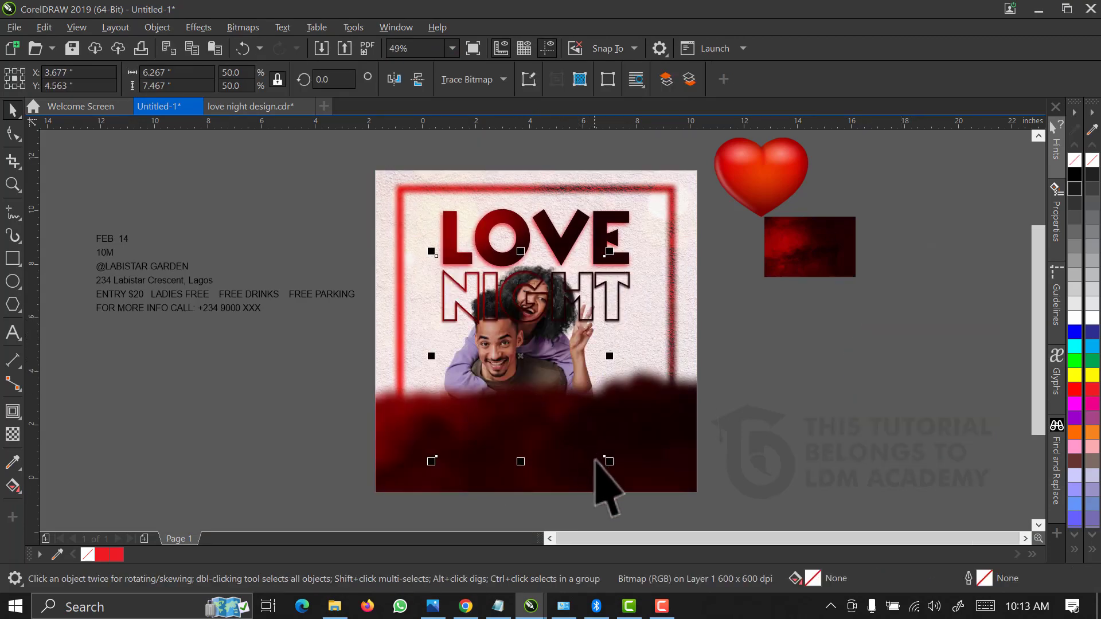
drag(613, 466, 633, 487)
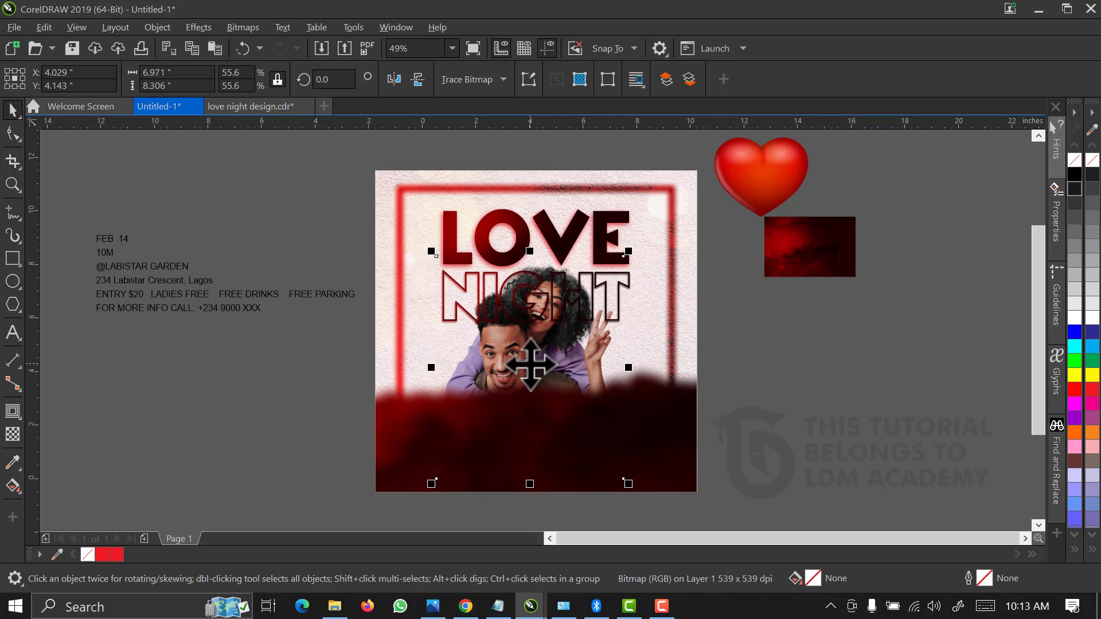
Bring the couple photo to the front and centre it horizontally on the dark red texture at the flyer's base
key(shift+Page_Up)
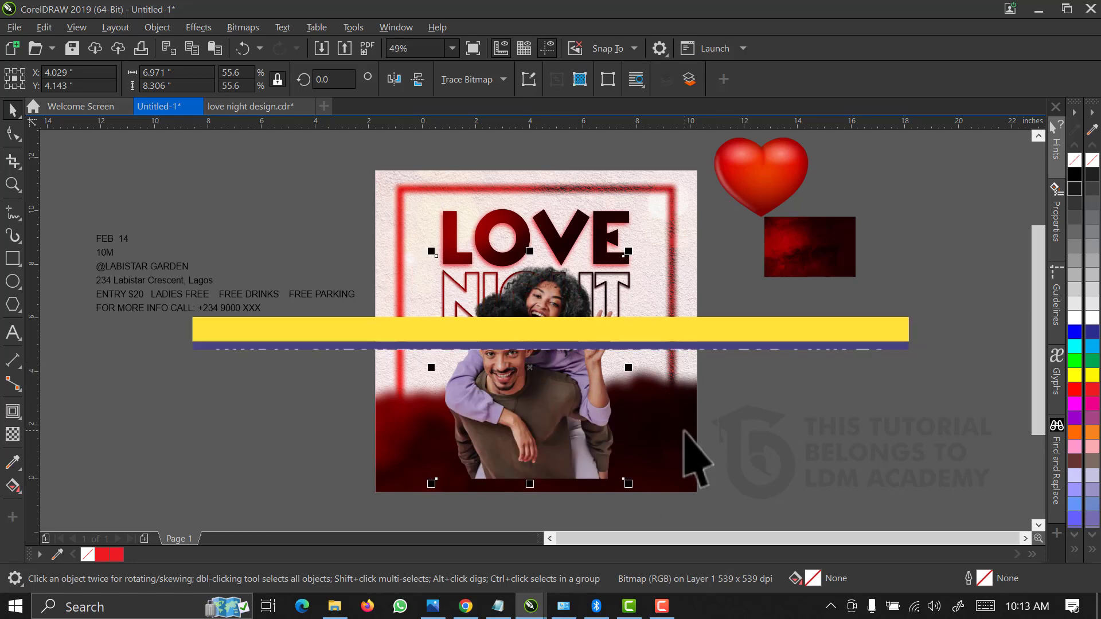
shift+click(688, 442)
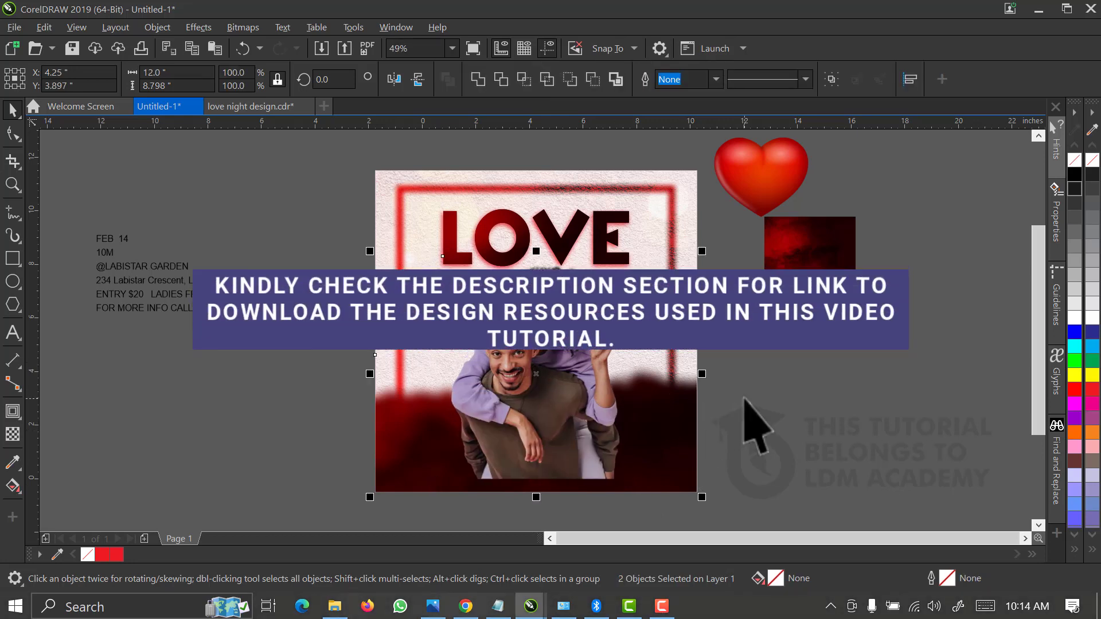
key(Escape)
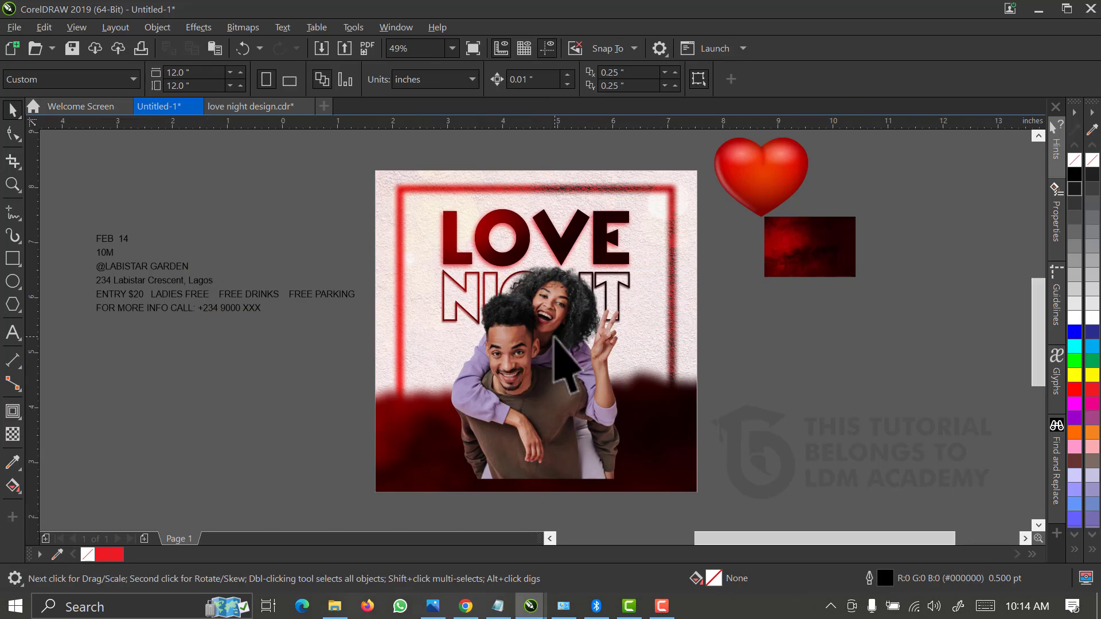
Move the couple photo straight down to about Y 3.633 inches so its lower edge meets the flyer's bottom edge
scroll(556, 344, up, 2)
scroll(548, 321, down, 2)
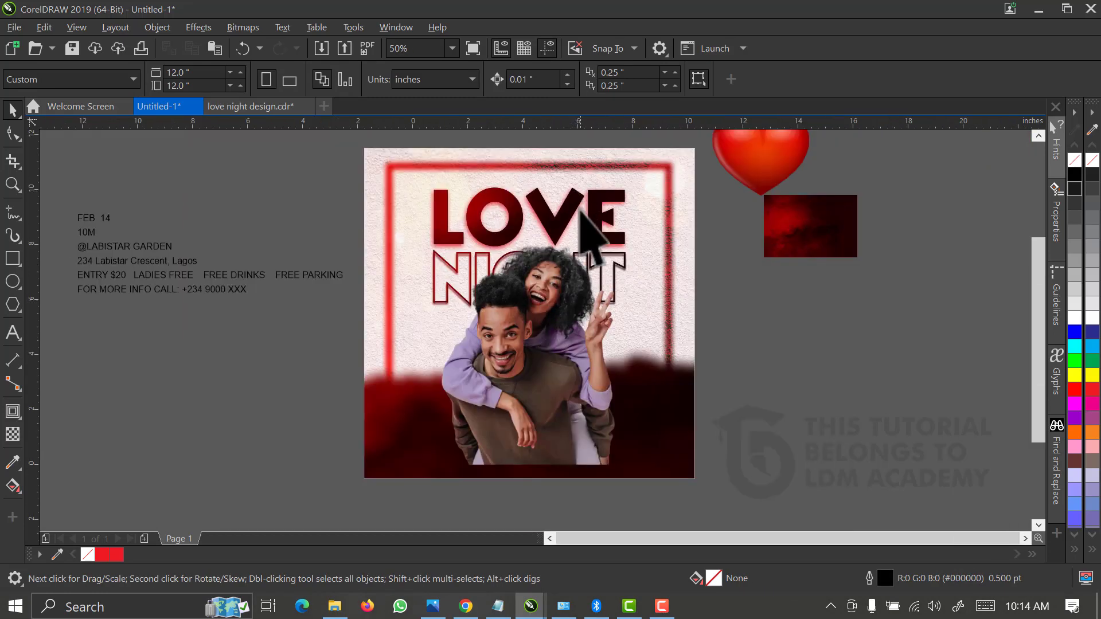
click(547, 342)
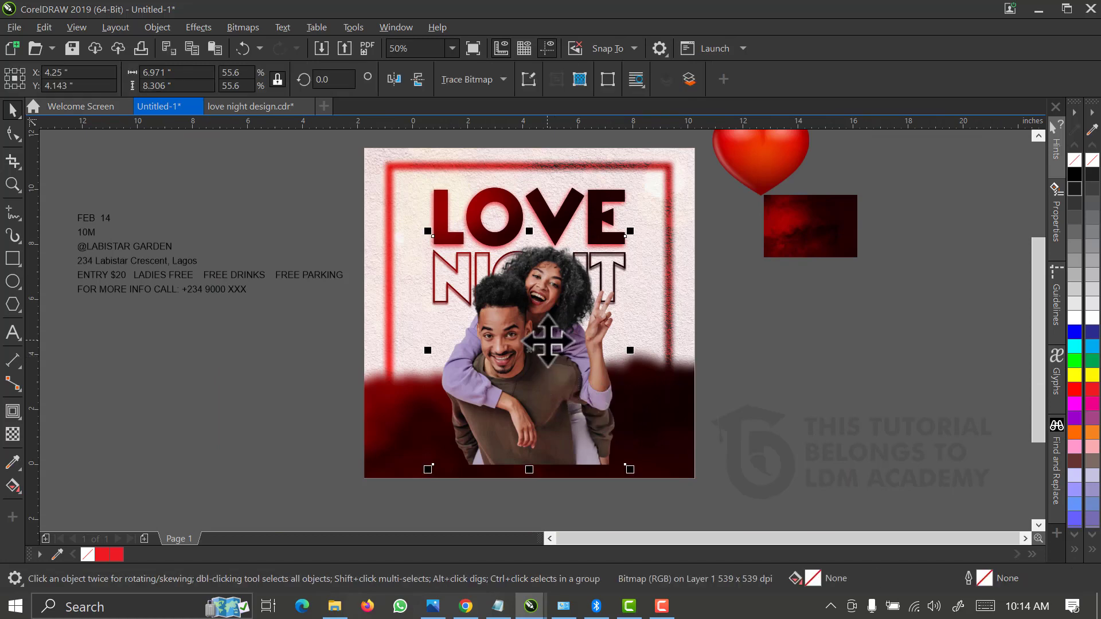
key(Escape)
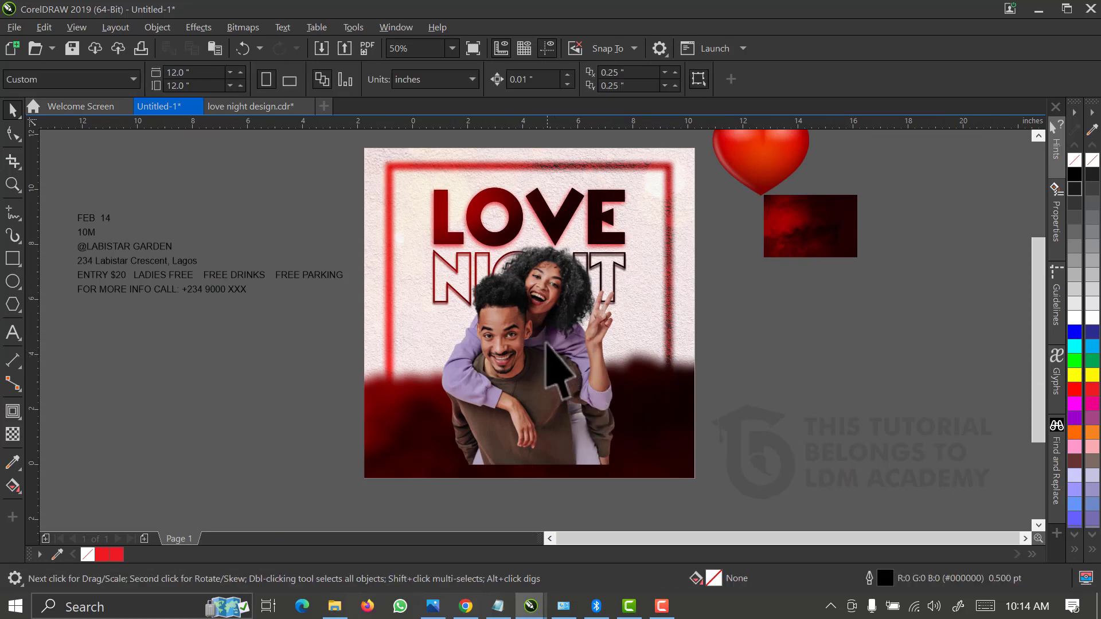
click(551, 290)
drag(555, 304, 545, 308)
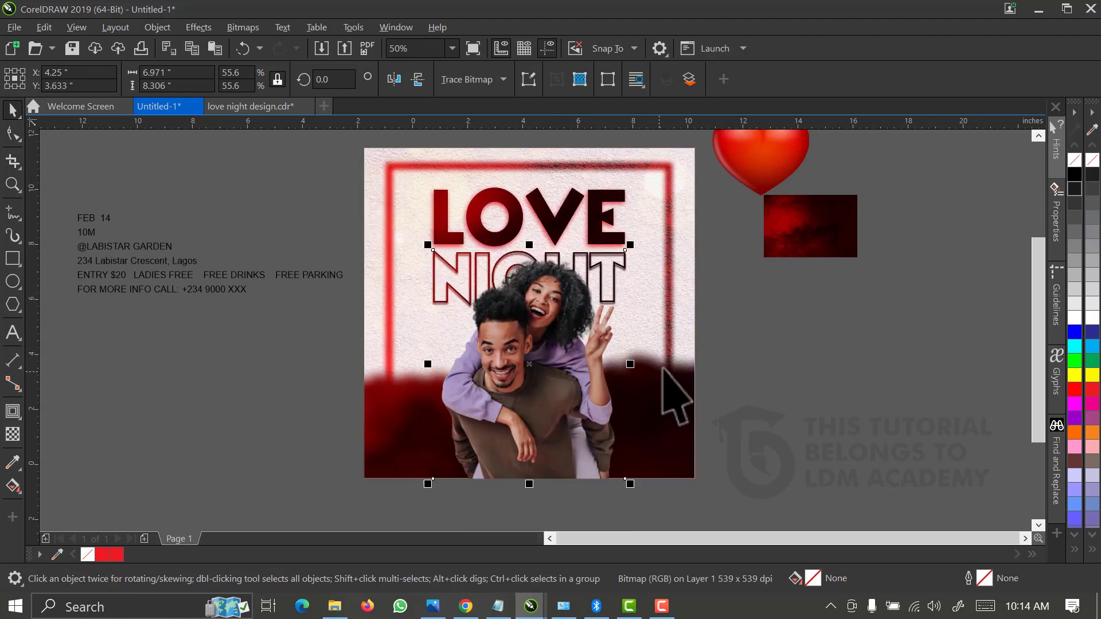
Bring the dark red base texture in front of the couple and lower its upper edge, making it about 3.007 inches high
click(725, 512)
drag(737, 494, 237, 326)
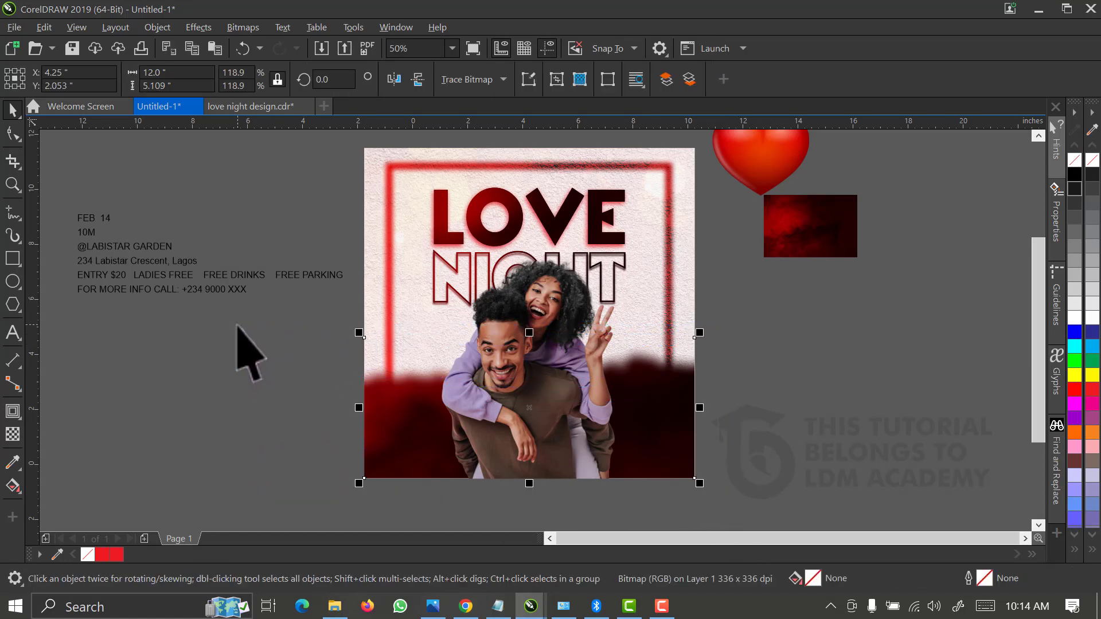
key(shift+Page_Up)
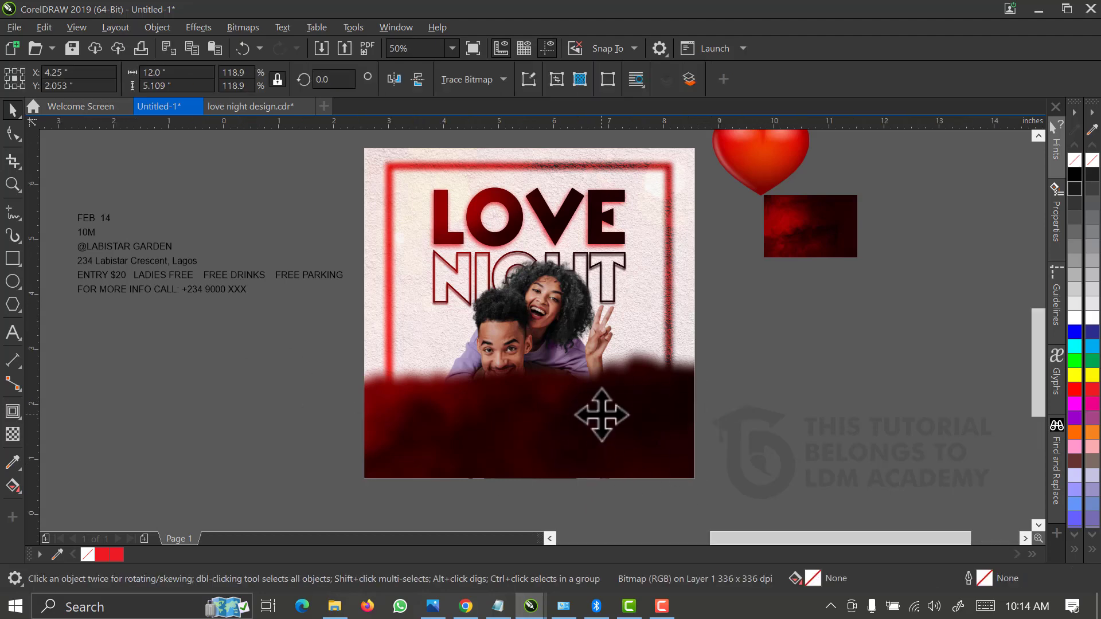
scroll(599, 417, up, 1)
drag(457, 255, 450, 370)
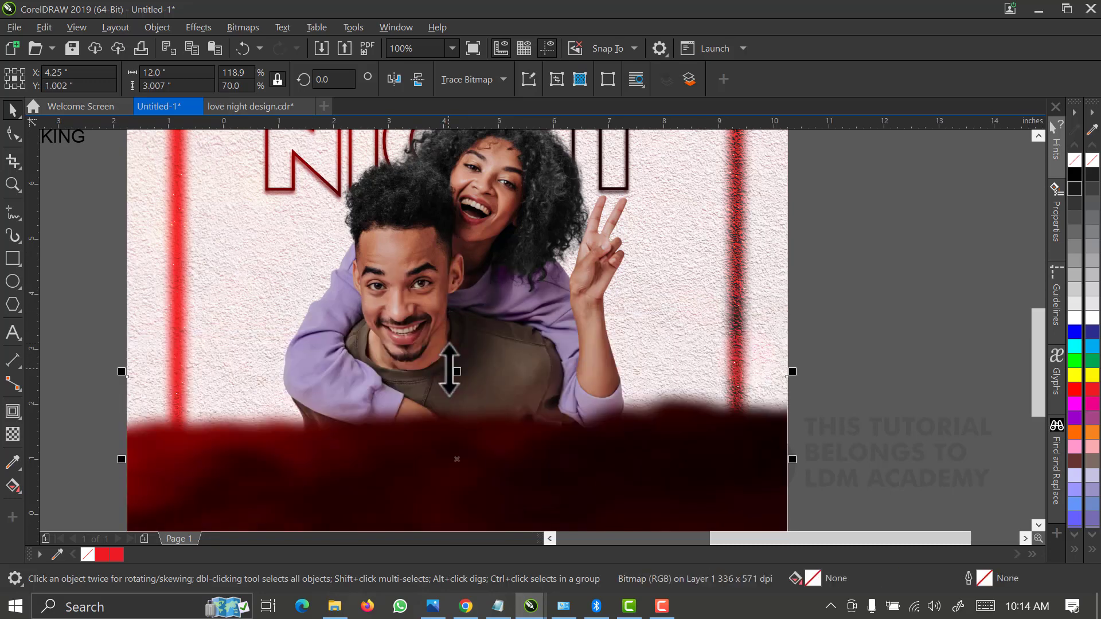
click(408, 48)
click(452, 49)
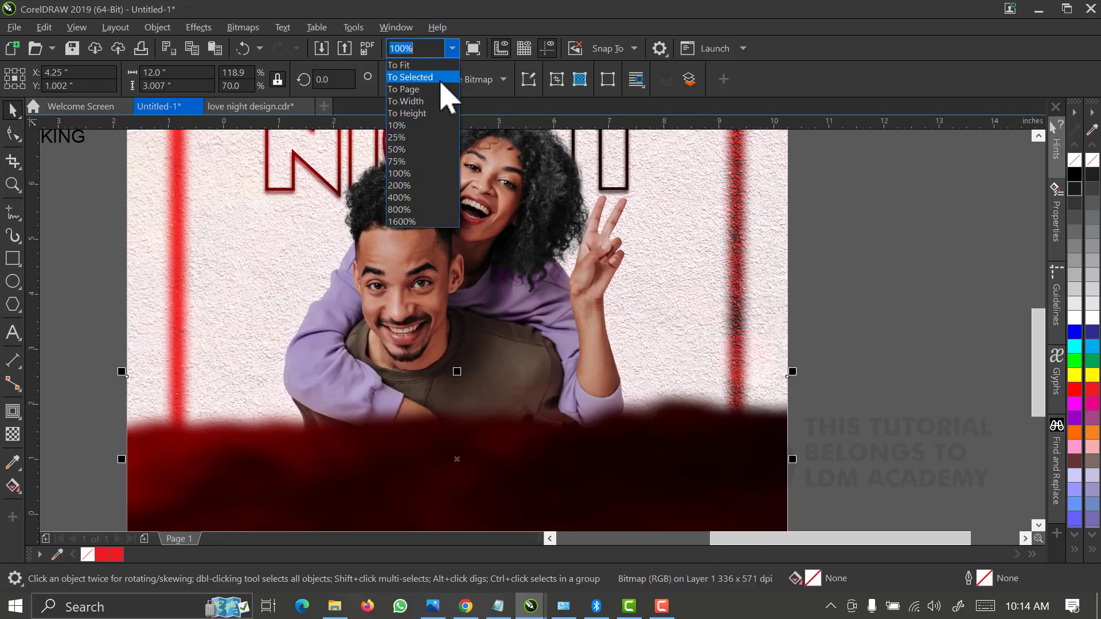
click(442, 105)
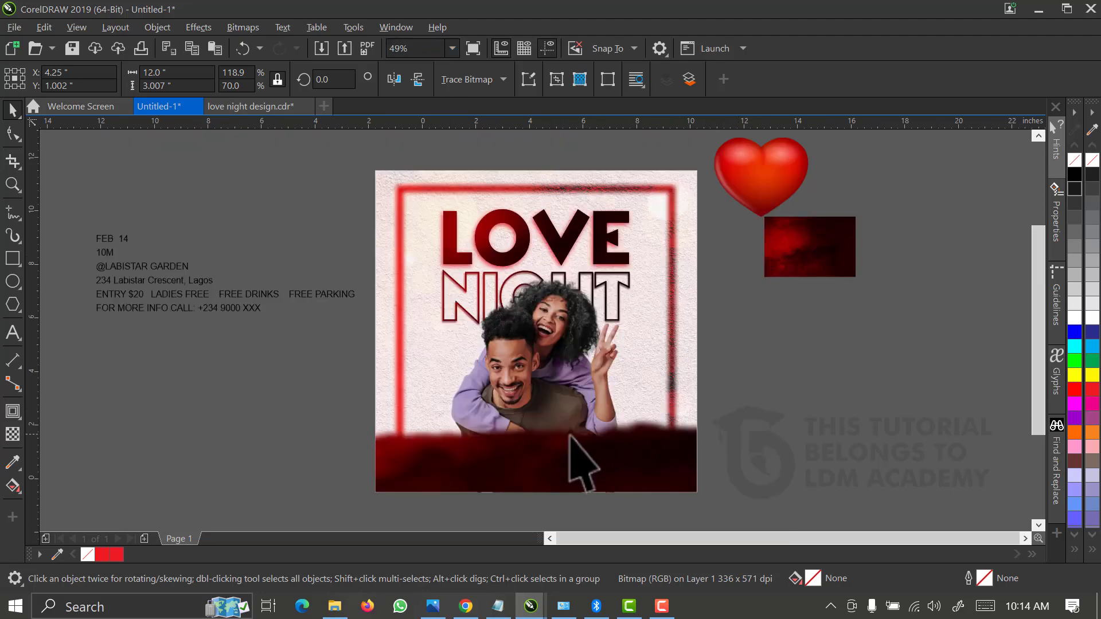
Move the LOVE NIGHT title up to about Y 8.072 inches and the couple photo up to about Y 3.904 inches
click(760, 385)
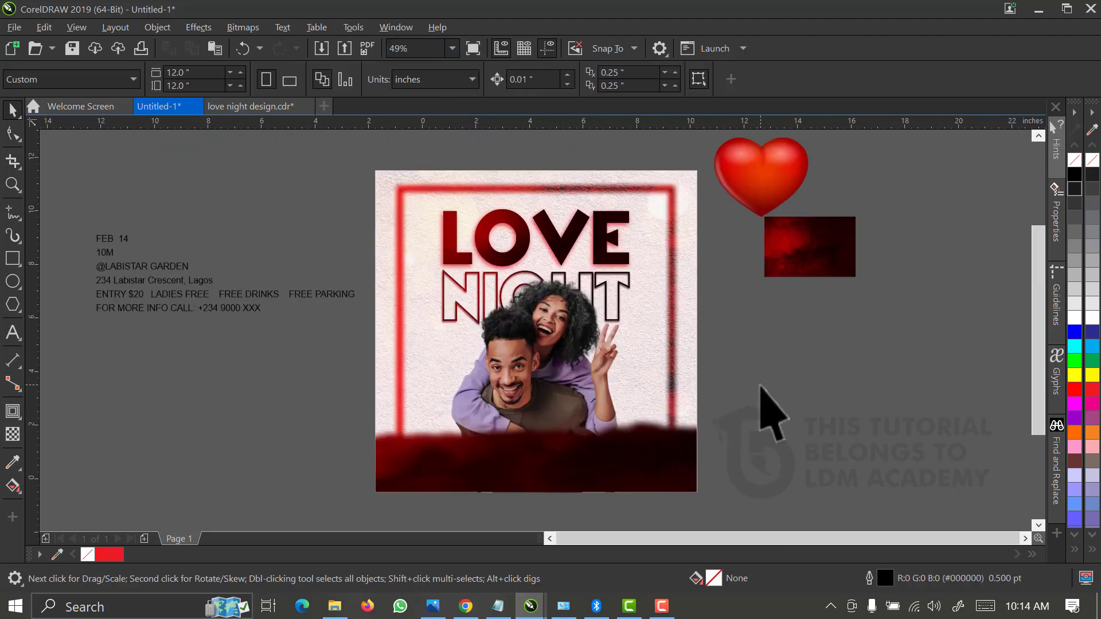
click(506, 466)
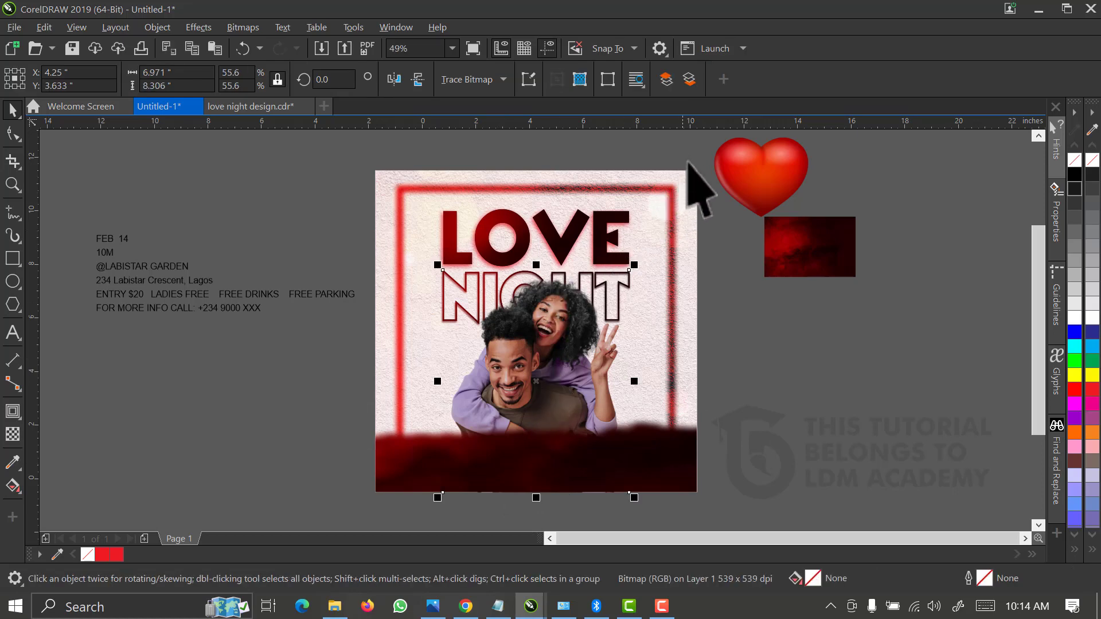
drag(690, 155, 378, 410)
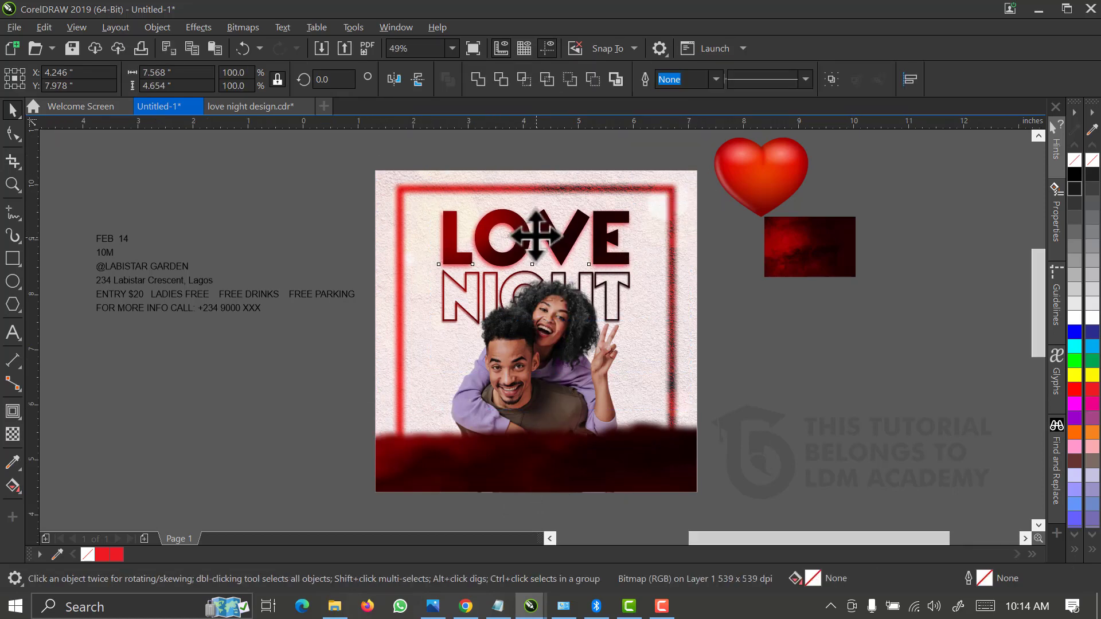
scroll(540, 241, up, 2)
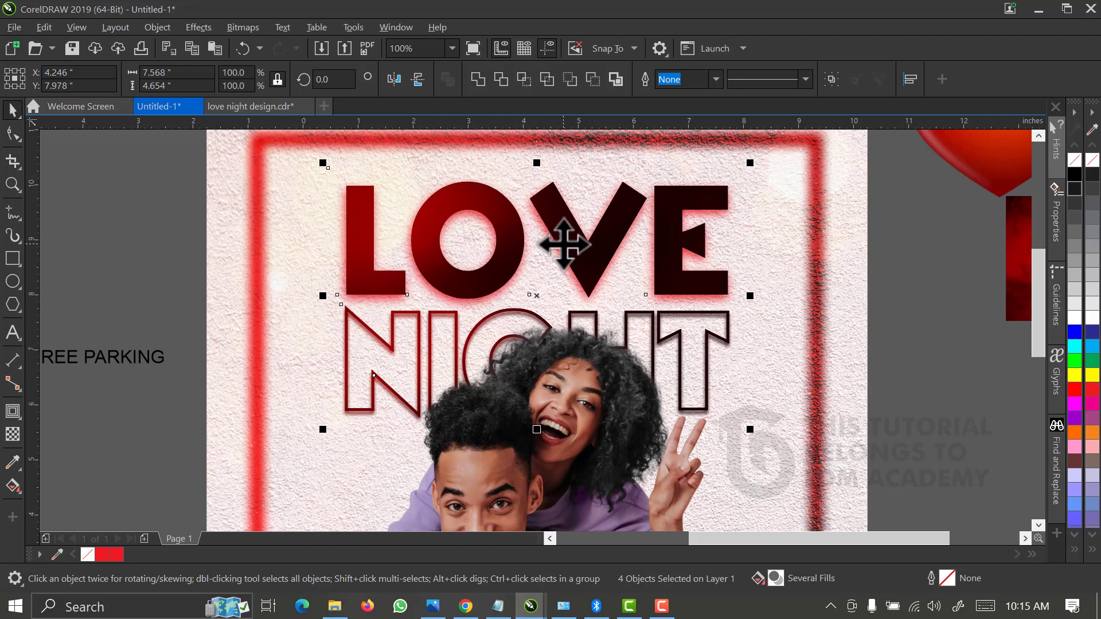
drag(565, 243, 563, 236)
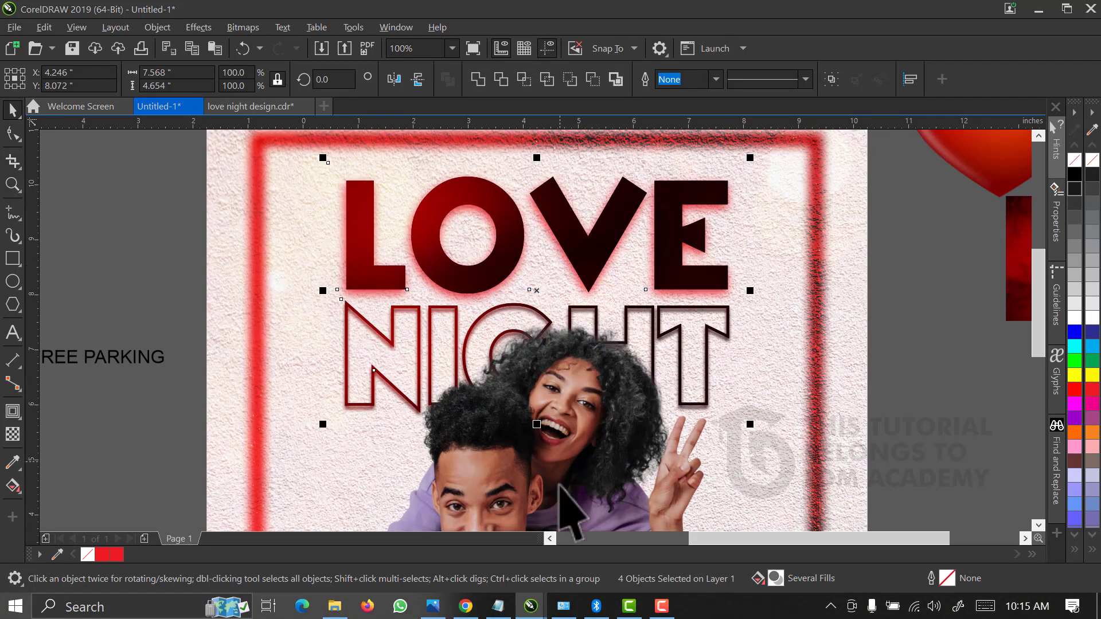
drag(561, 503, 559, 490)
Stretch the dark red base texture's upper edge higher over the couple, making it about 3.477 inches high
scroll(559, 490, down, 3)
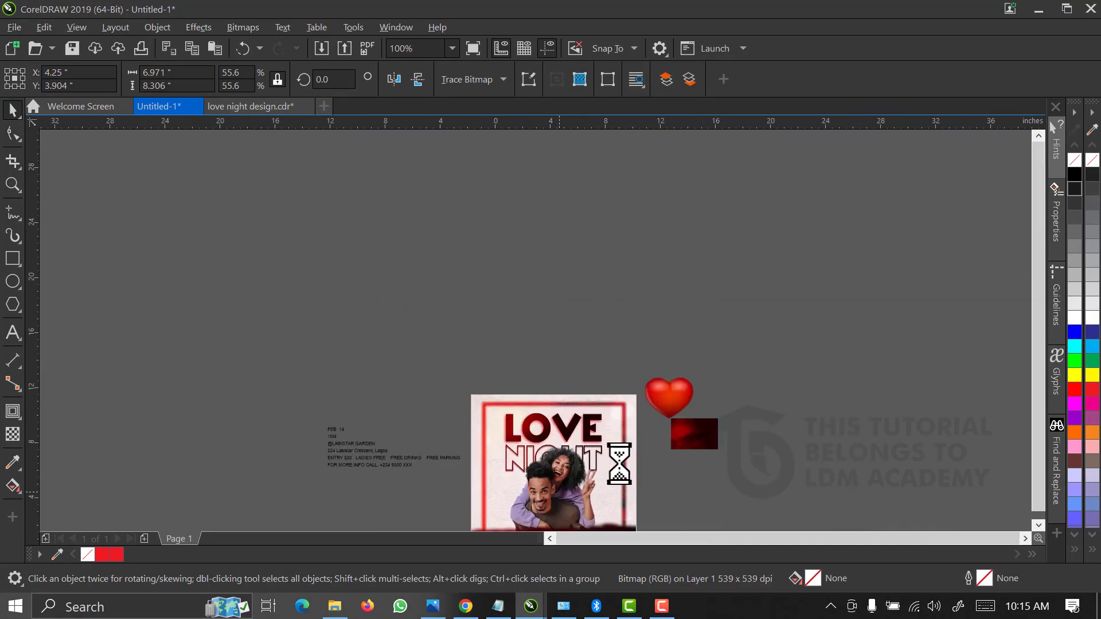
click(692, 435)
key(z)
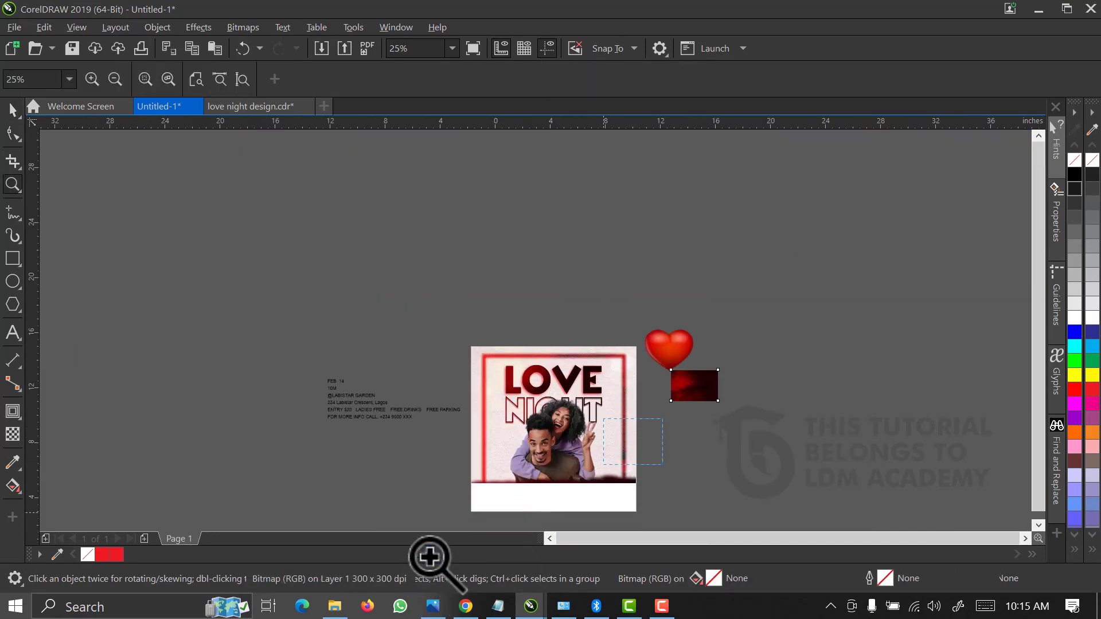
drag(657, 392, 449, 501)
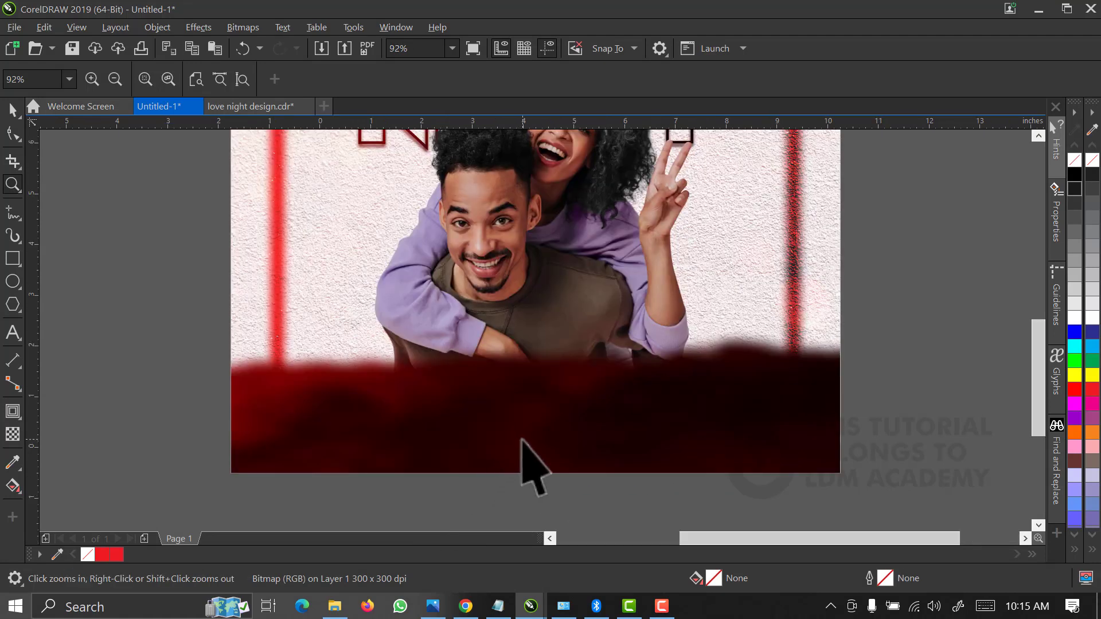
key(space)
click(520, 440)
drag(536, 316, 536, 291)
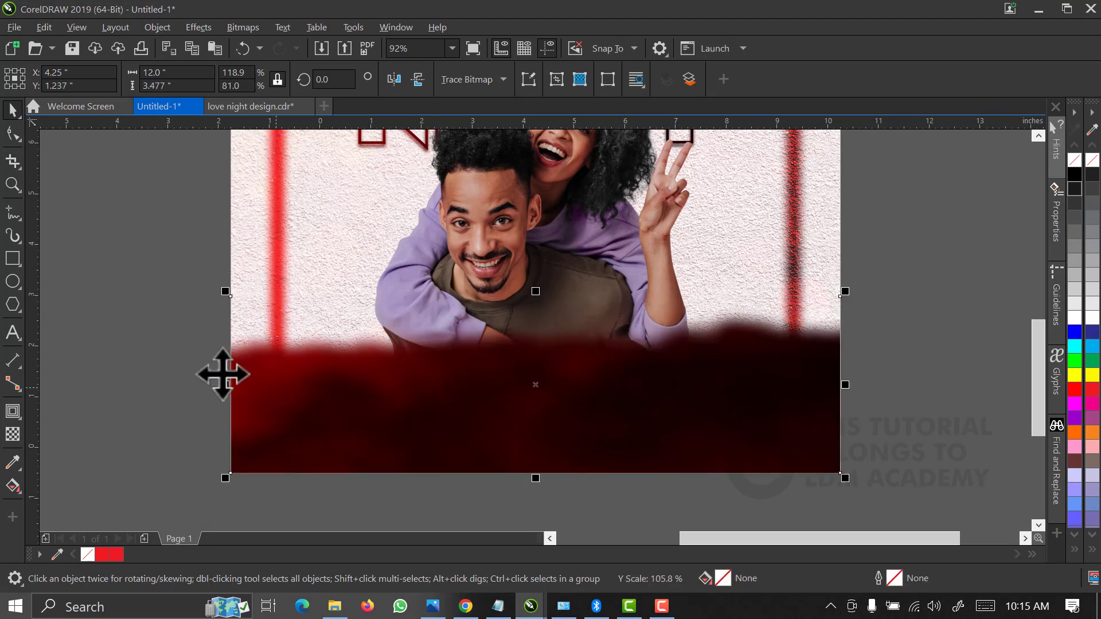
key(Escape)
Examine the whole flyer page, checking the couple photo against the title and the red base texture
click(452, 48)
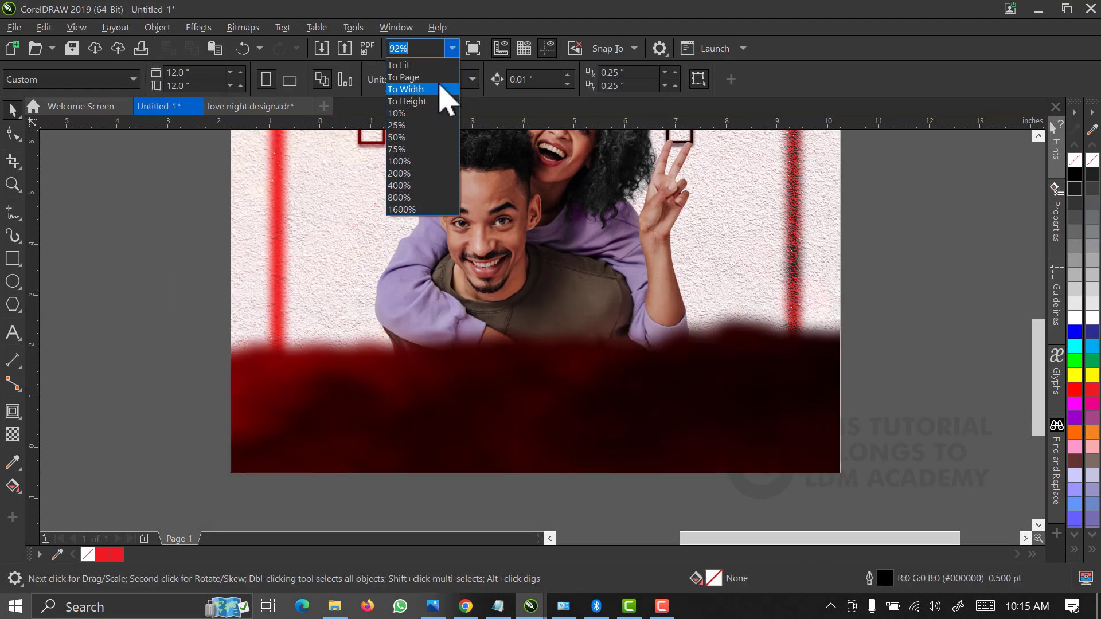
click(436, 77)
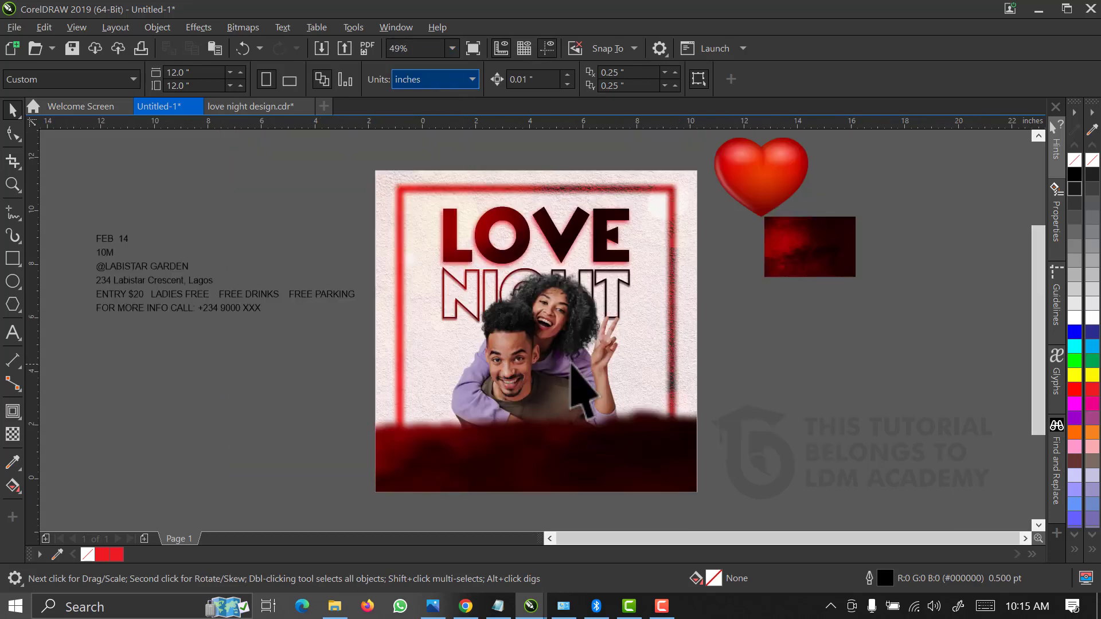
click(582, 373)
key(z)
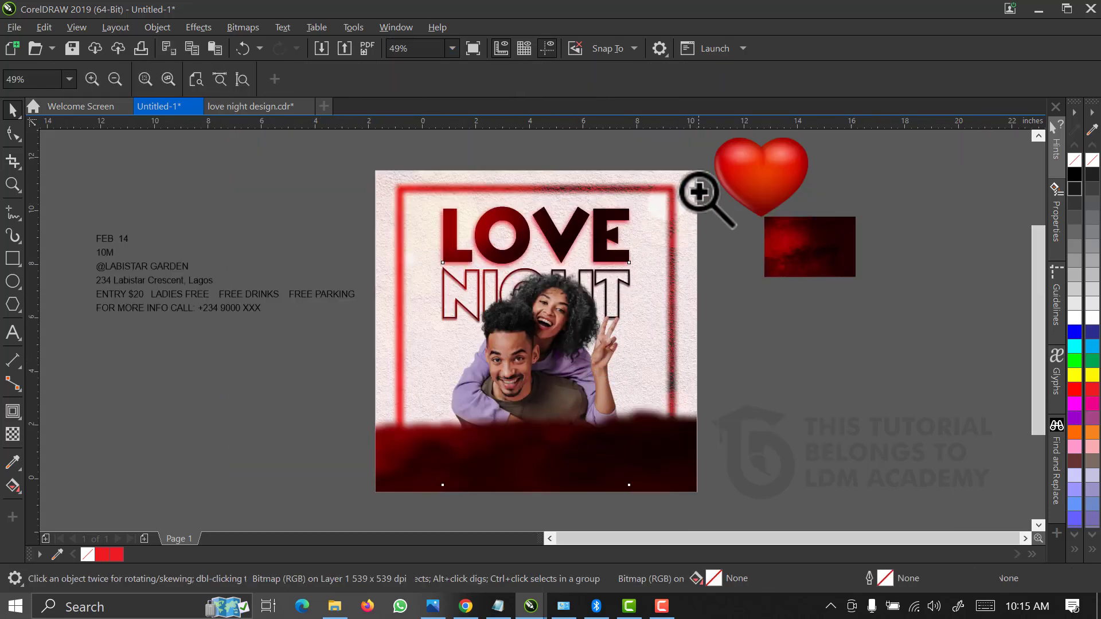
click(411, 459)
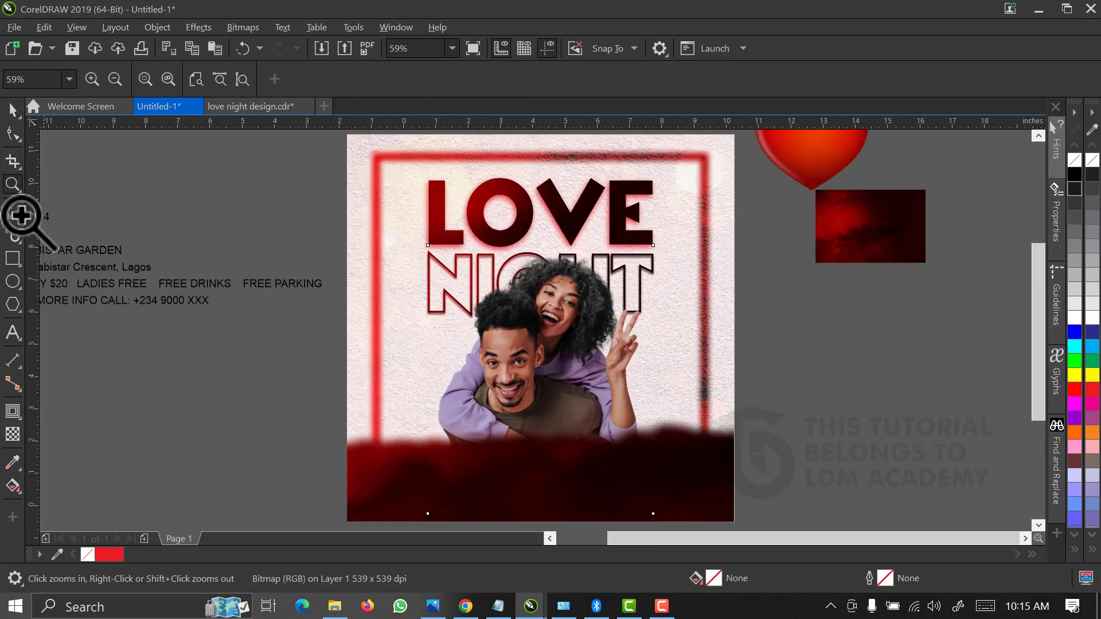
click(14, 108)
click(177, 226)
key(space)
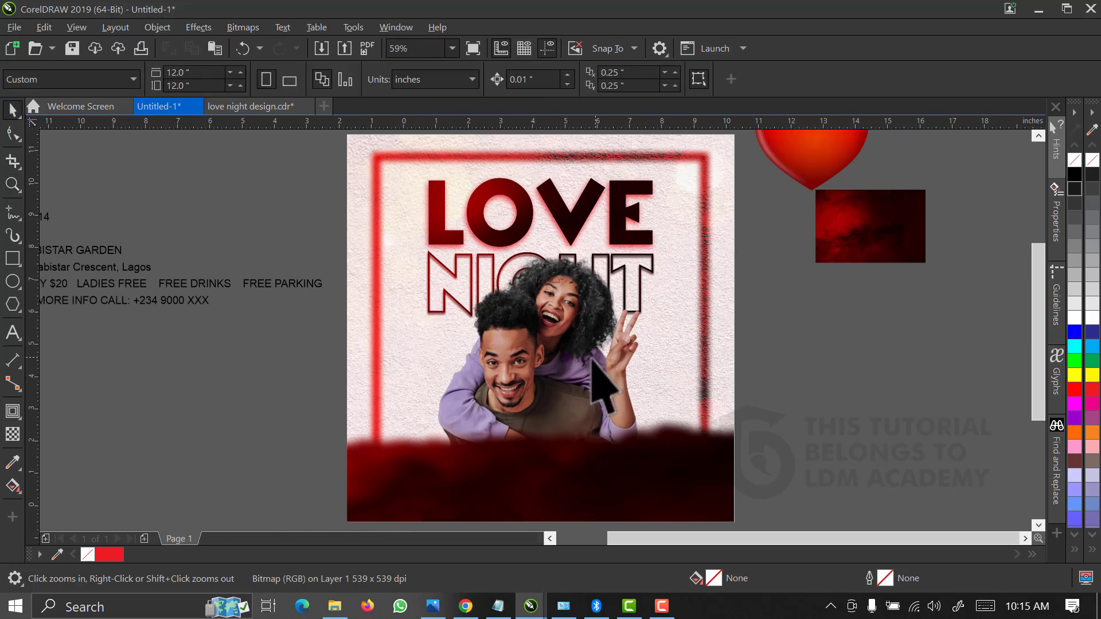
Start the Replace Colors adjustment on the couple photo, keeping the artwork in view, and reset its settings
click(591, 361)
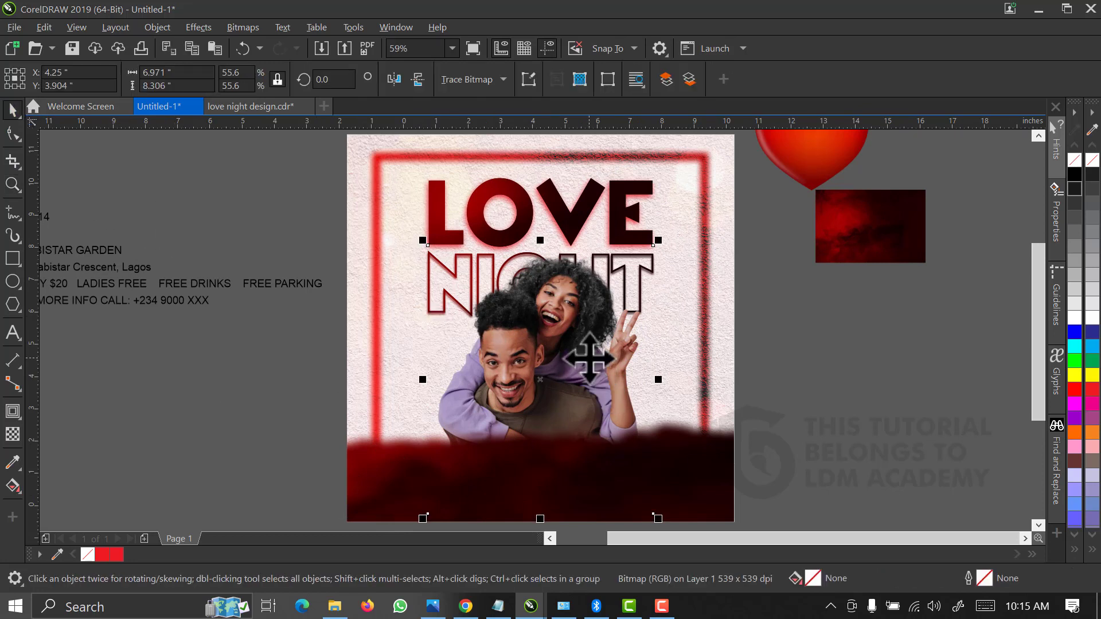
click(497, 404)
click(457, 417)
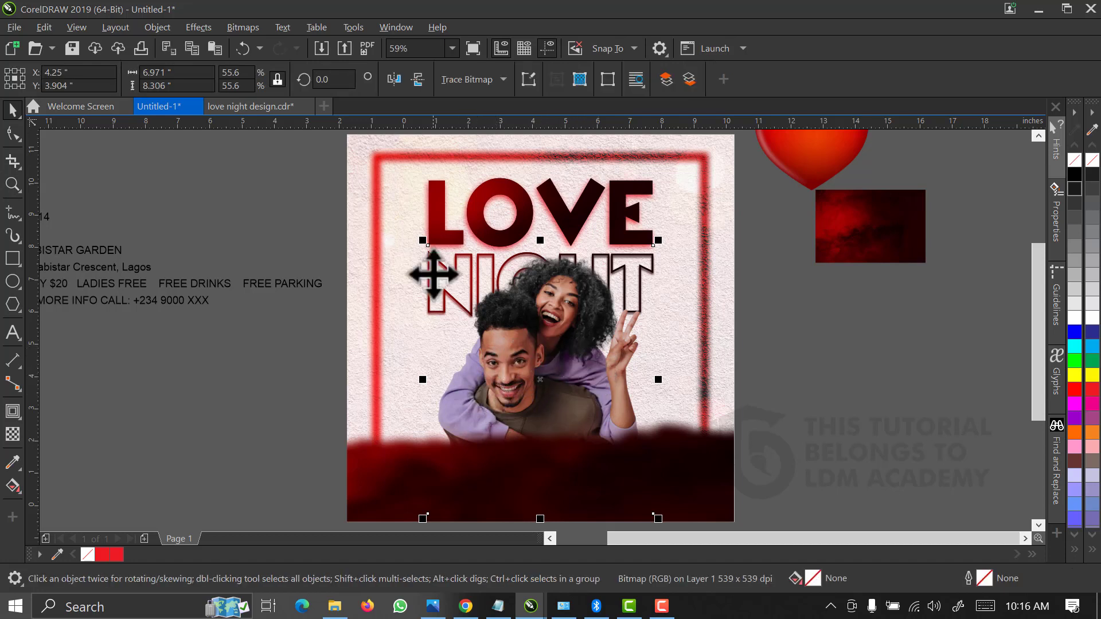
click(196, 29)
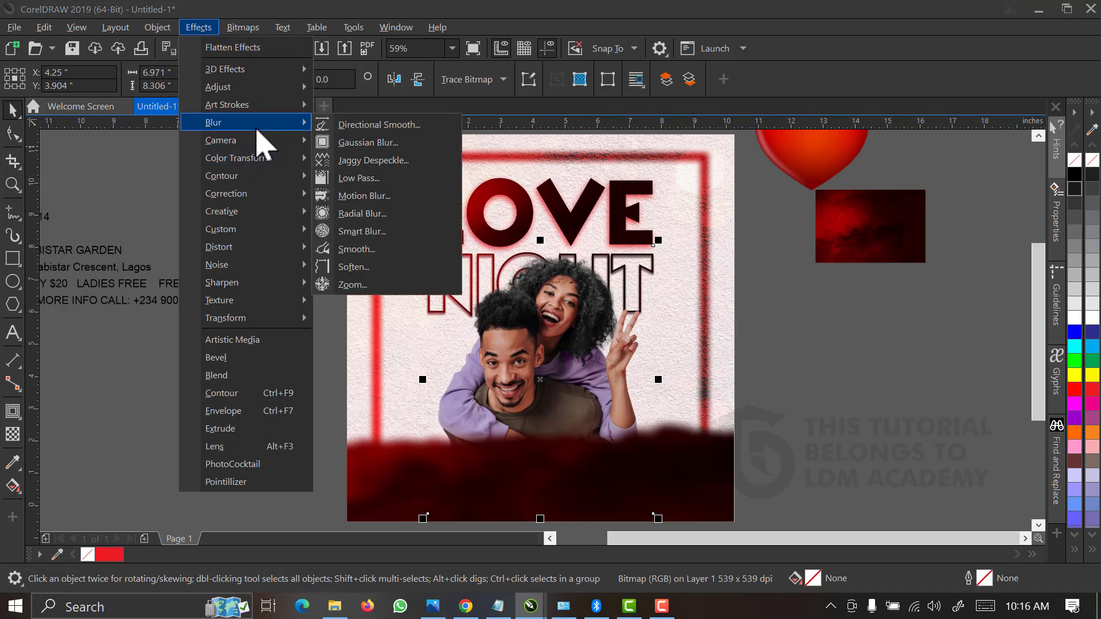
mouse_move(273, 94)
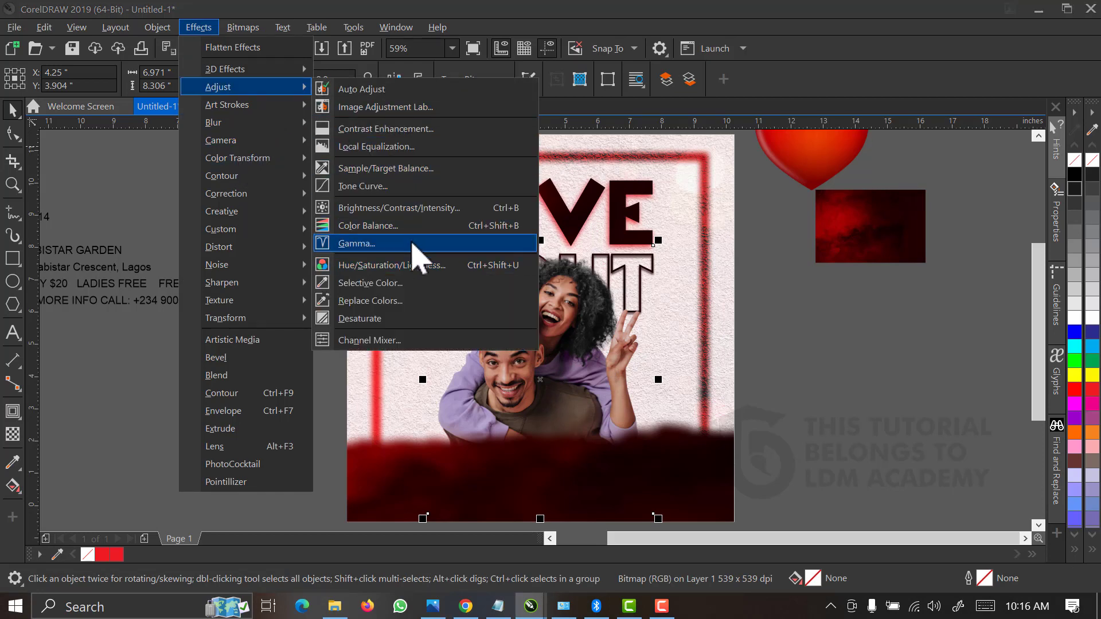
click(406, 302)
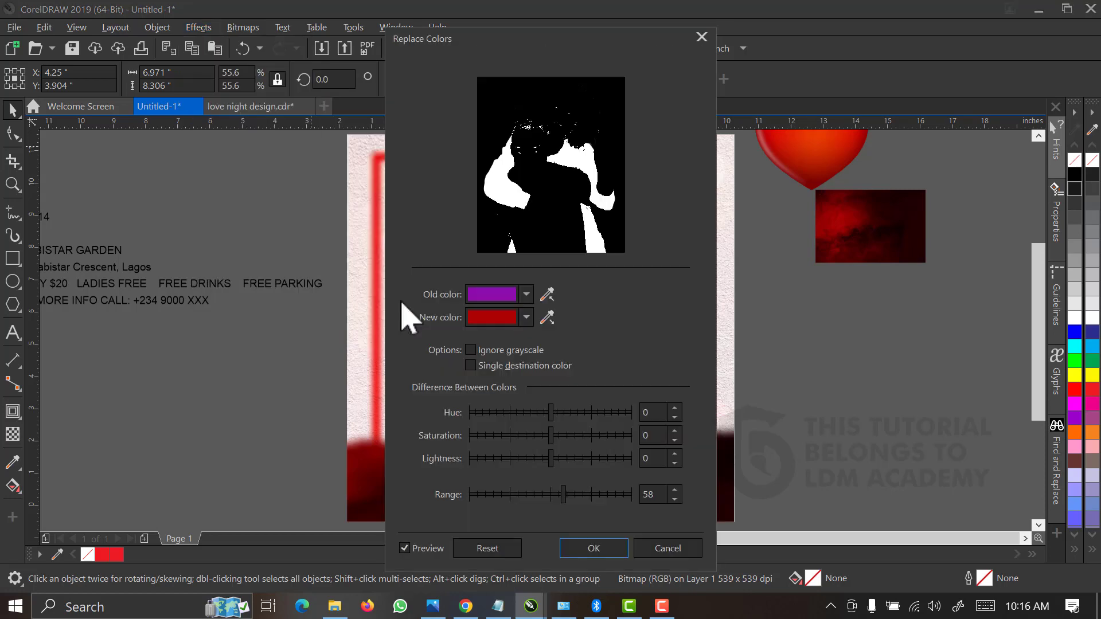
drag(487, 37, 775, 103)
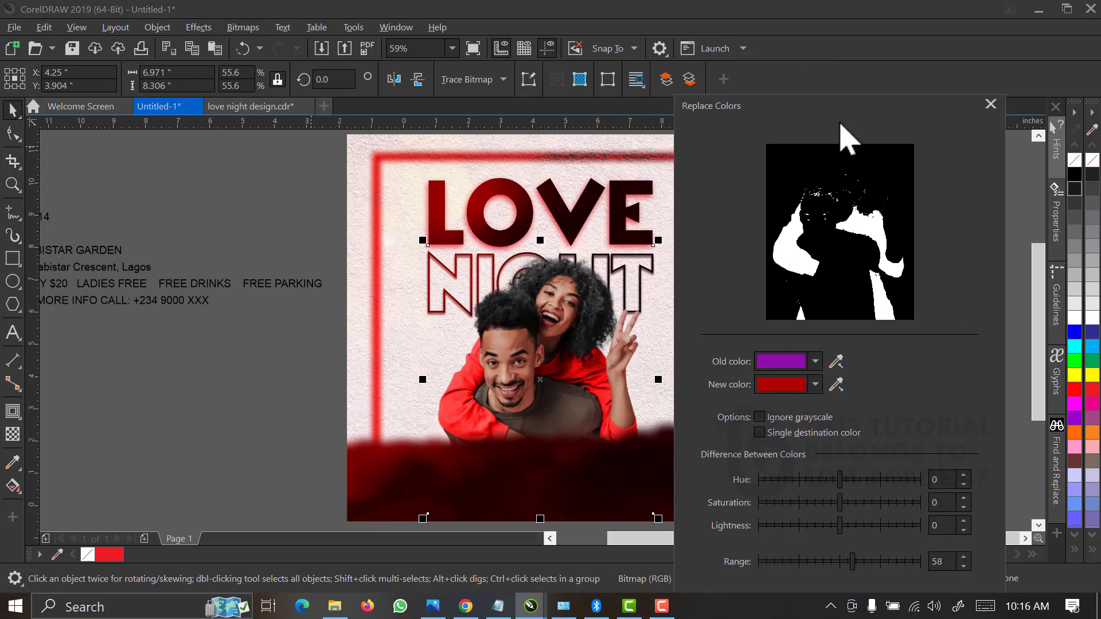
drag(840, 123, 843, 37)
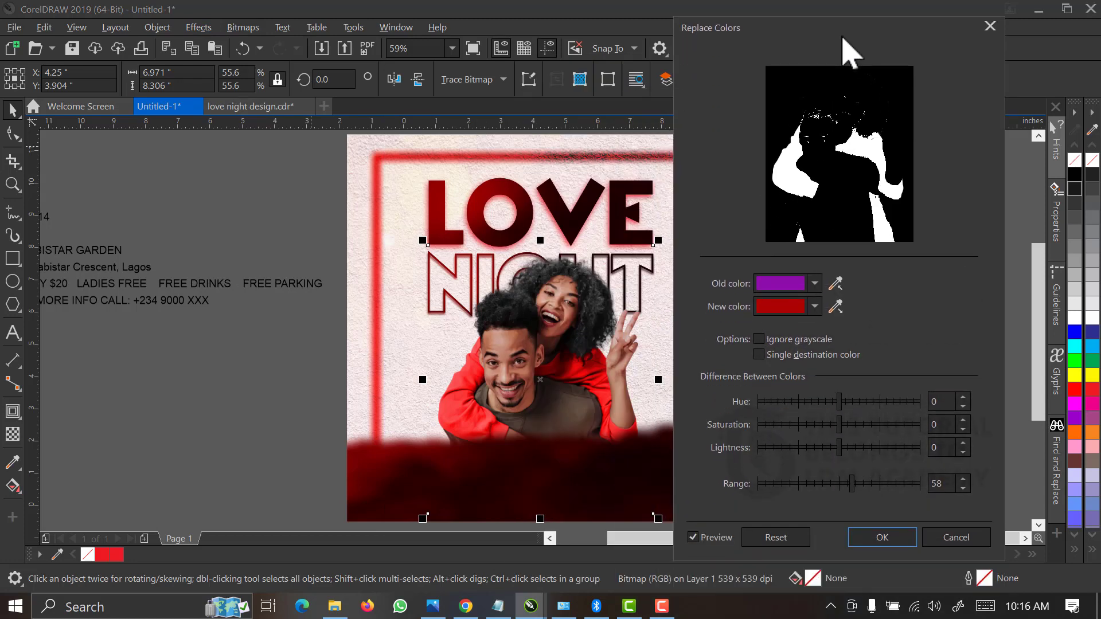
click(778, 541)
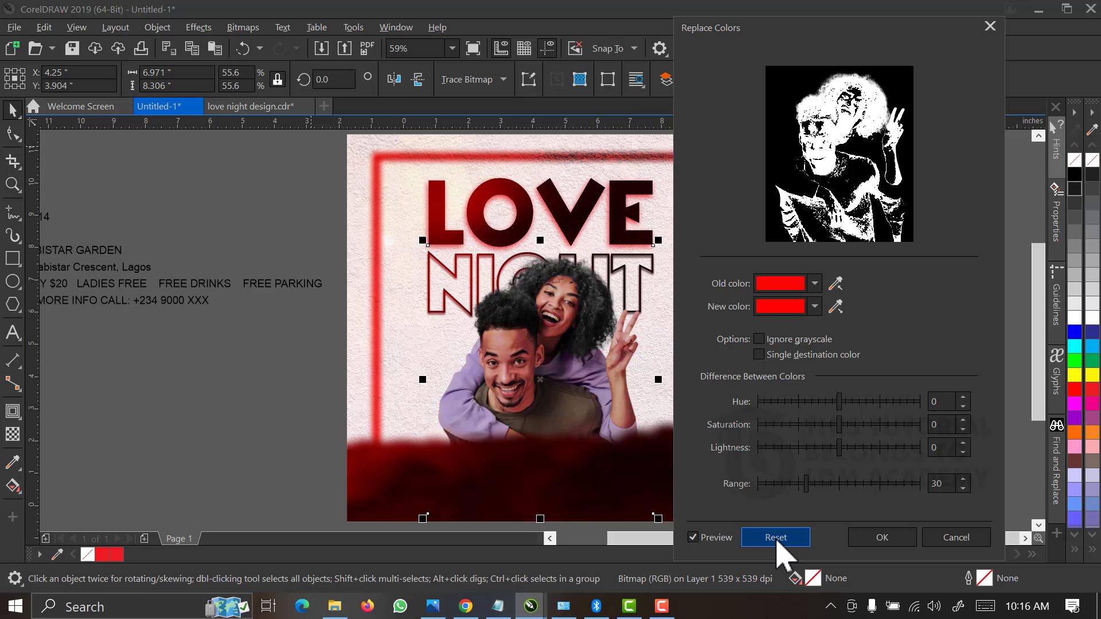
Set the old color to the light purple #A796C1 sampled from the sweater's sleeve in the photo
click(815, 284)
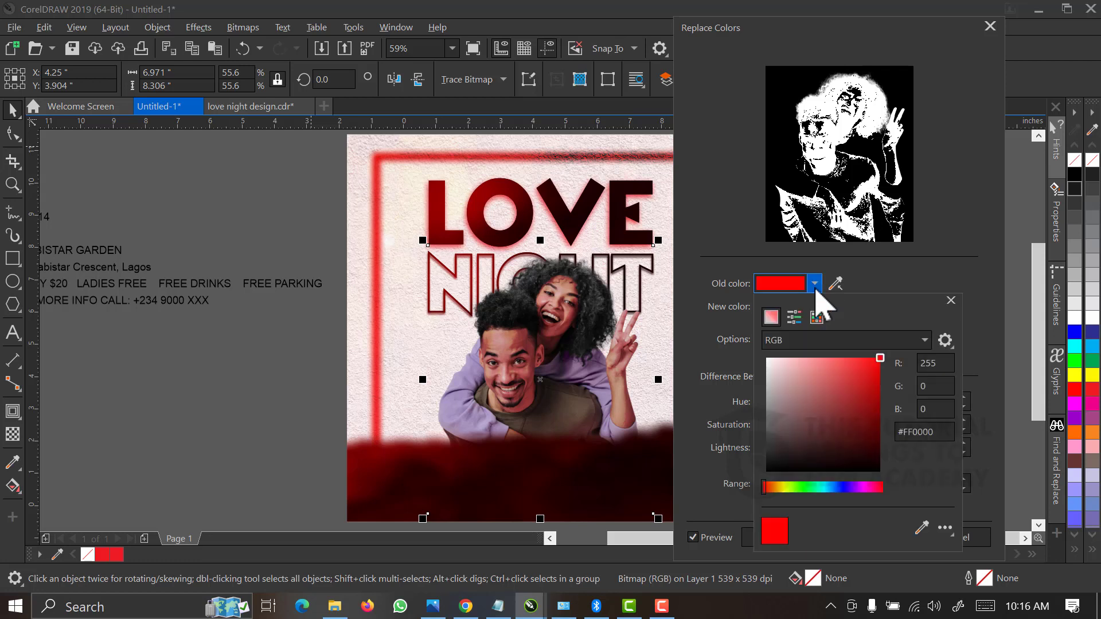
click(920, 528)
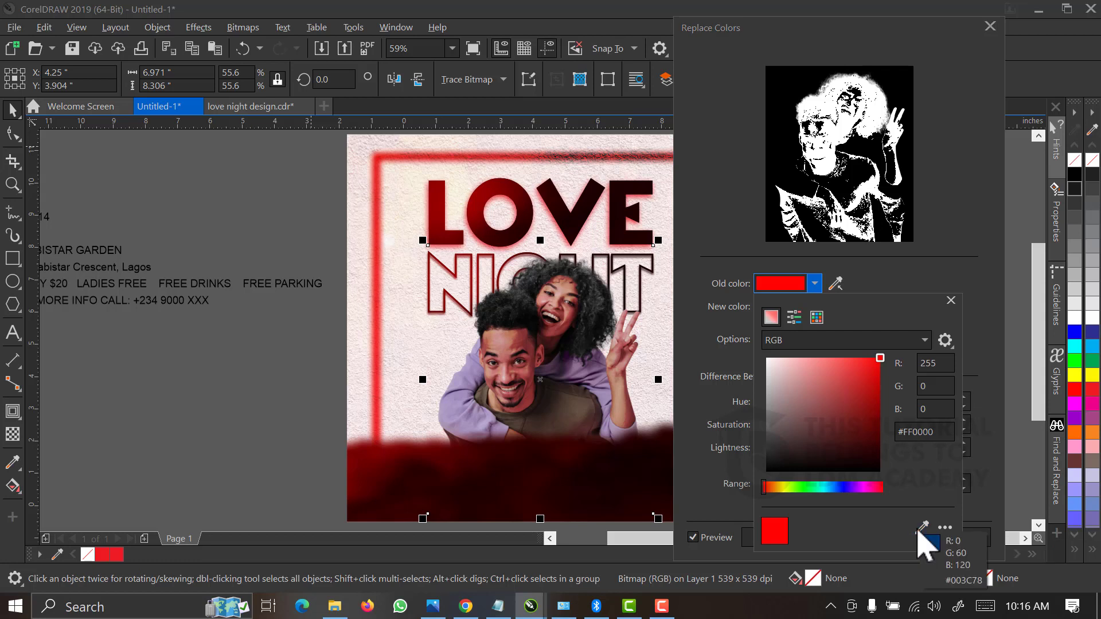
click(450, 412)
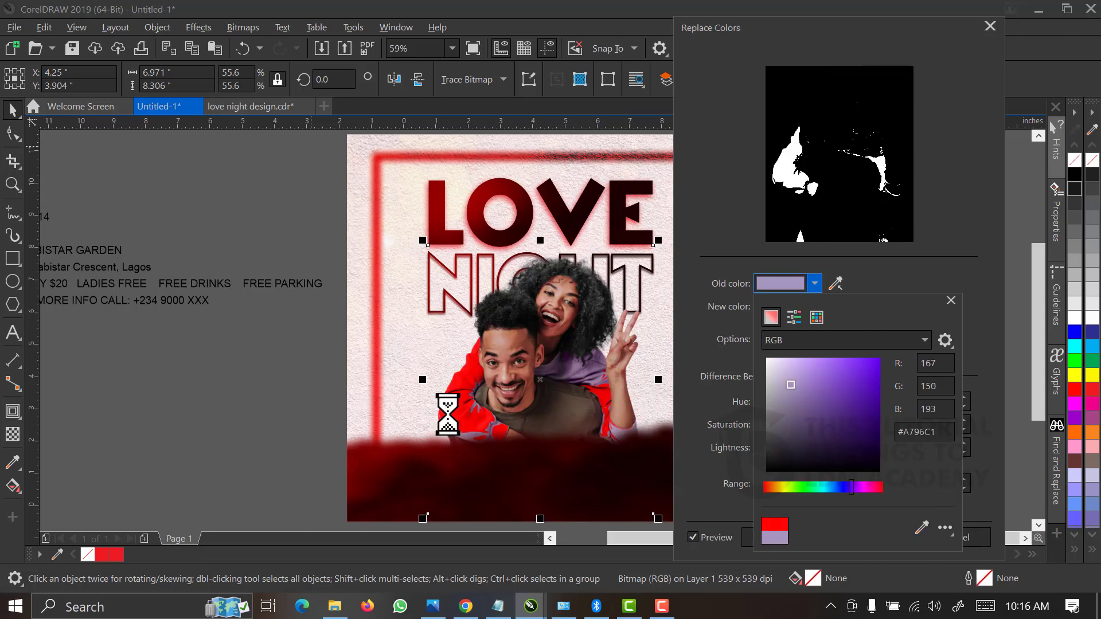
click(883, 285)
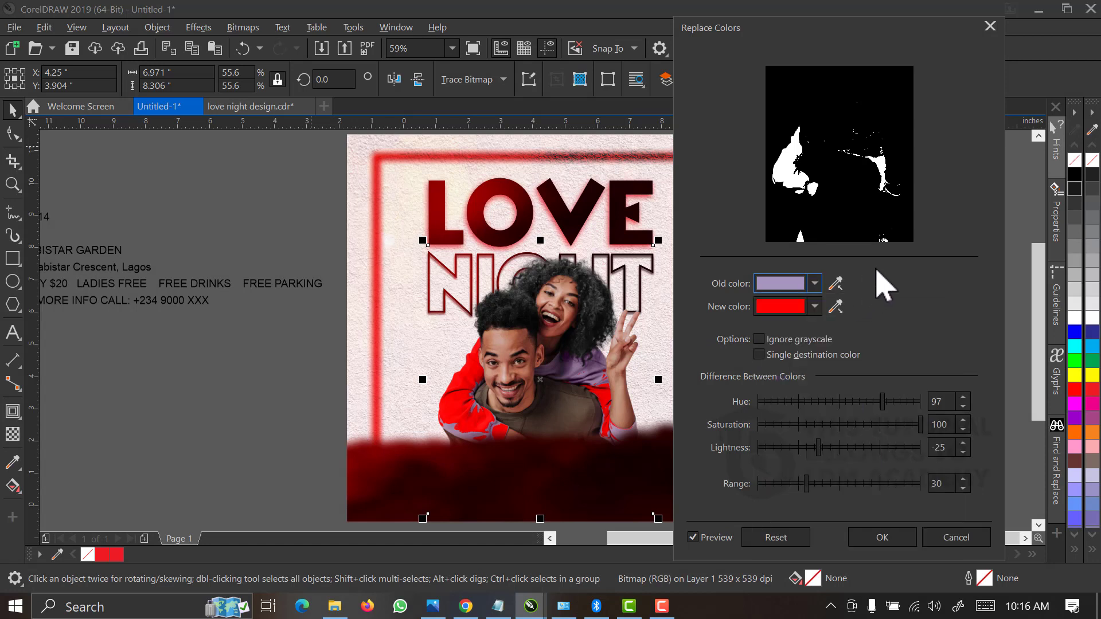
Try the palette red #EC1B24, black #000000 and red #ED1B23 as the sweater's replacement color
click(814, 308)
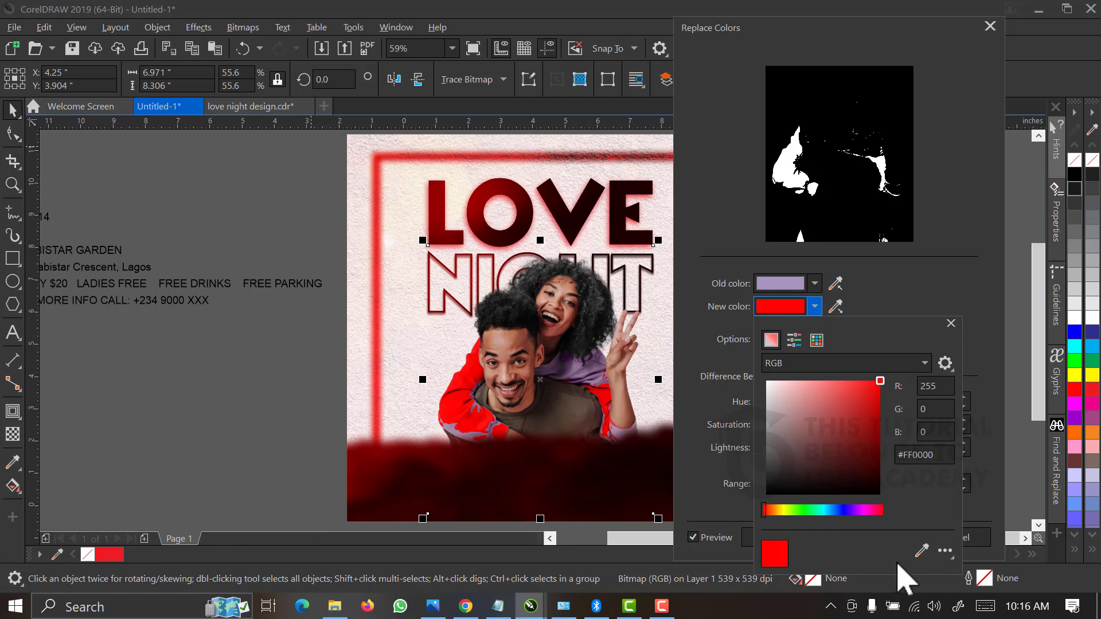
click(921, 551)
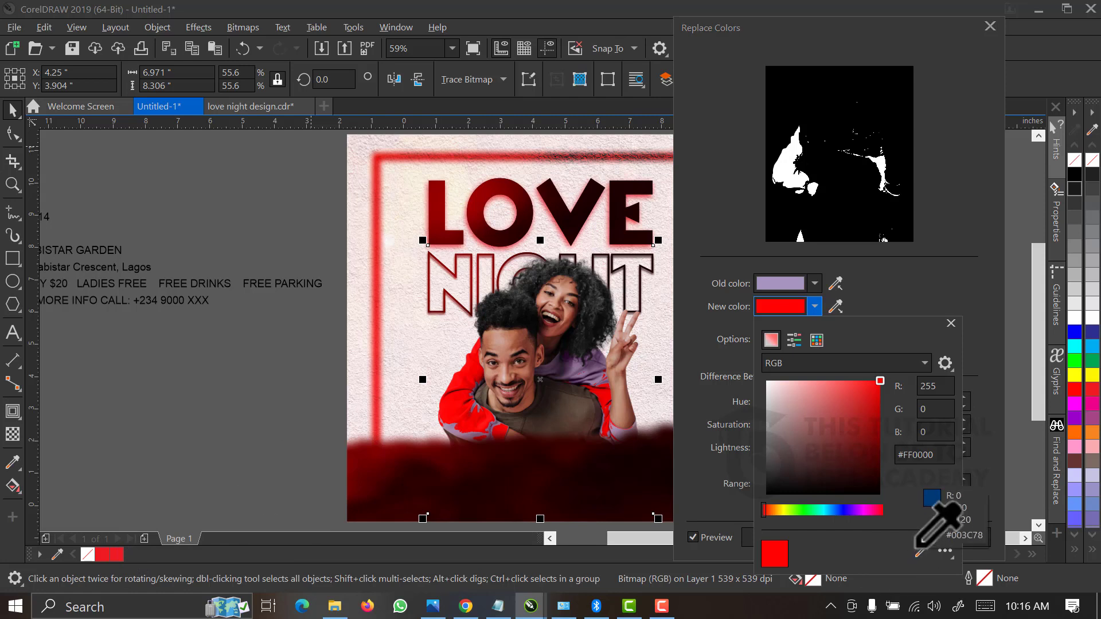
click(119, 557)
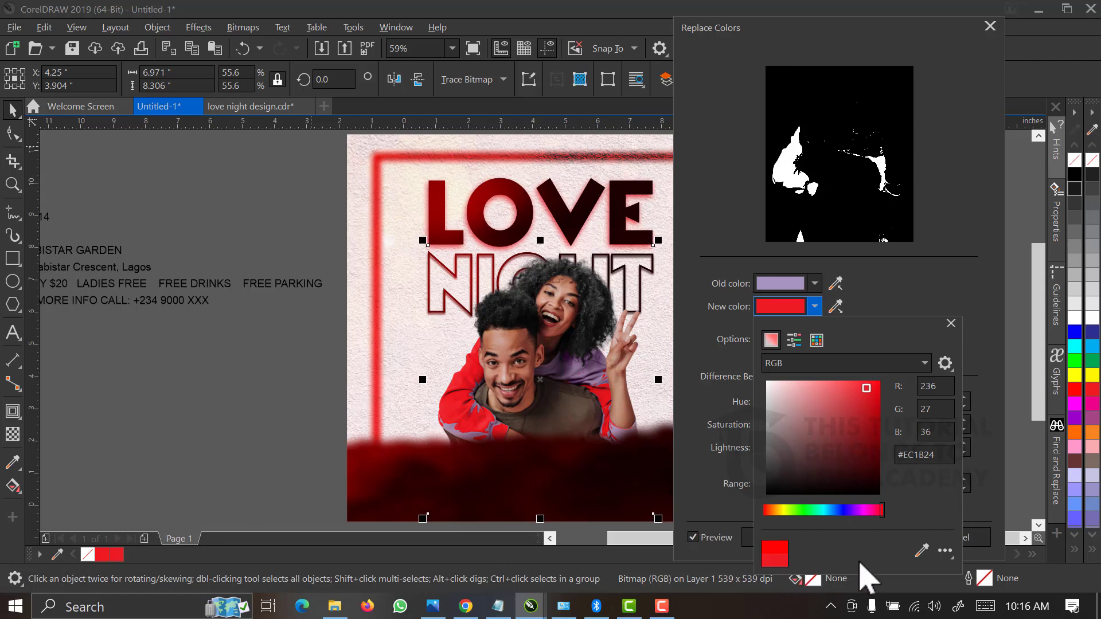
click(922, 550)
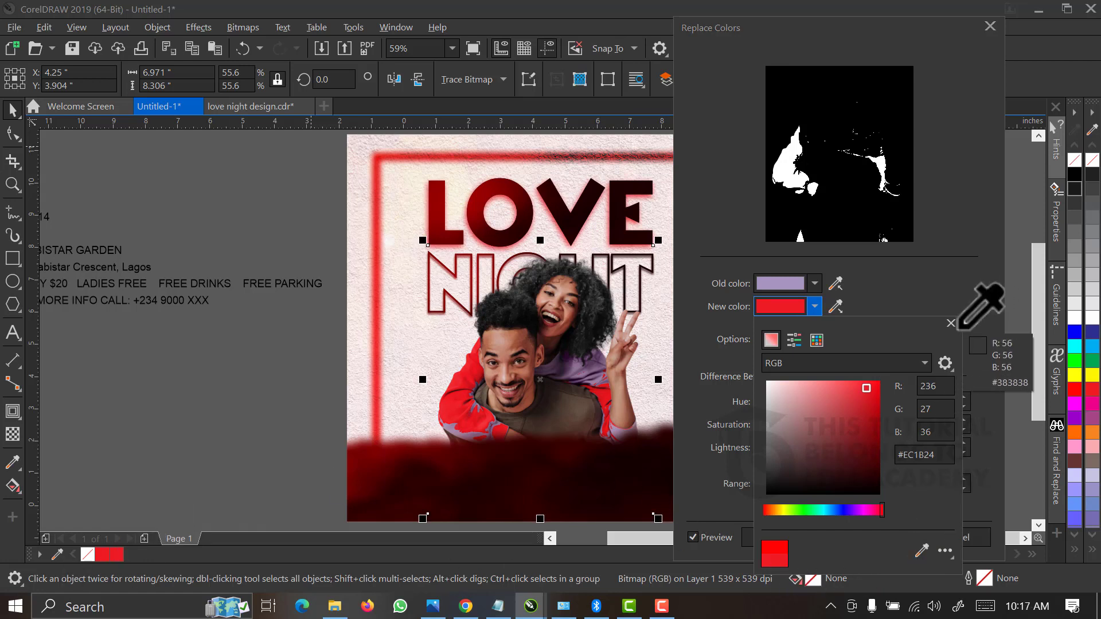
click(1073, 175)
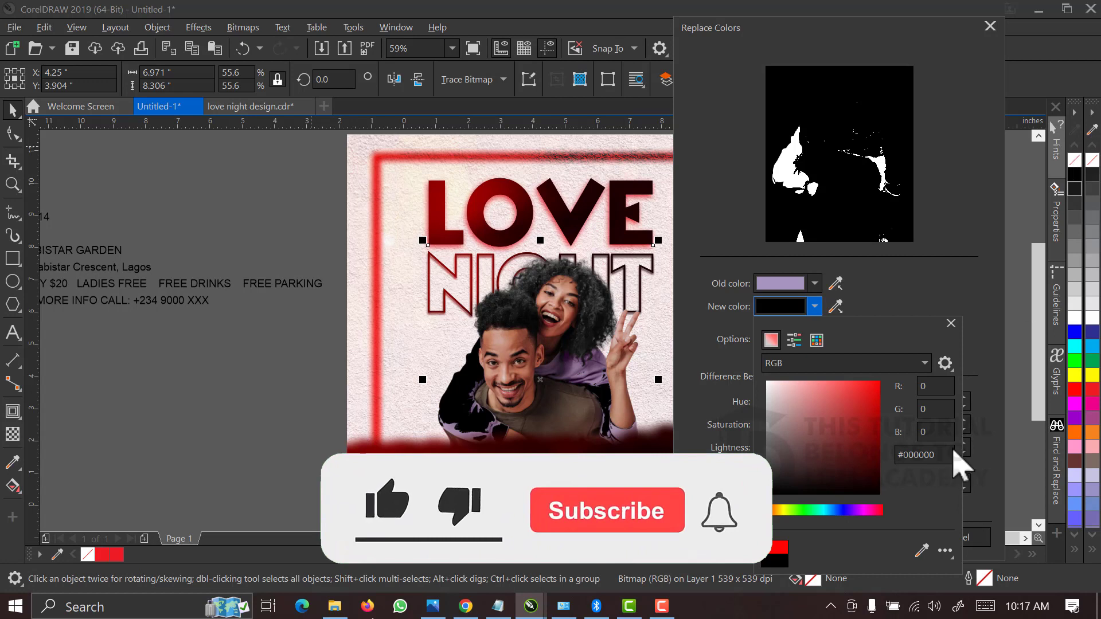
click(922, 551)
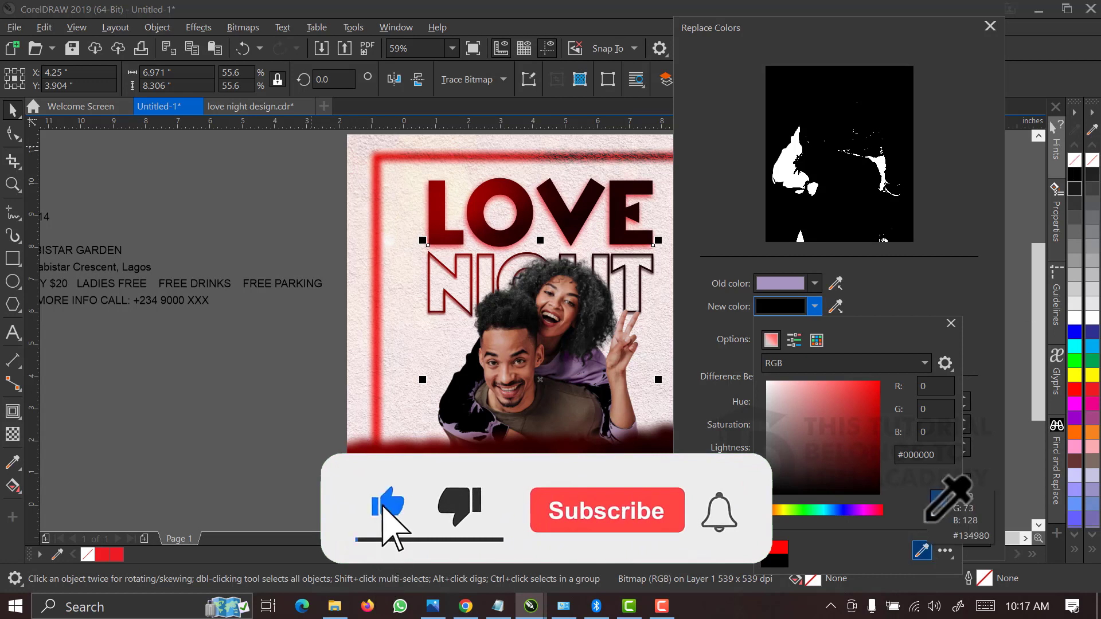
click(109, 554)
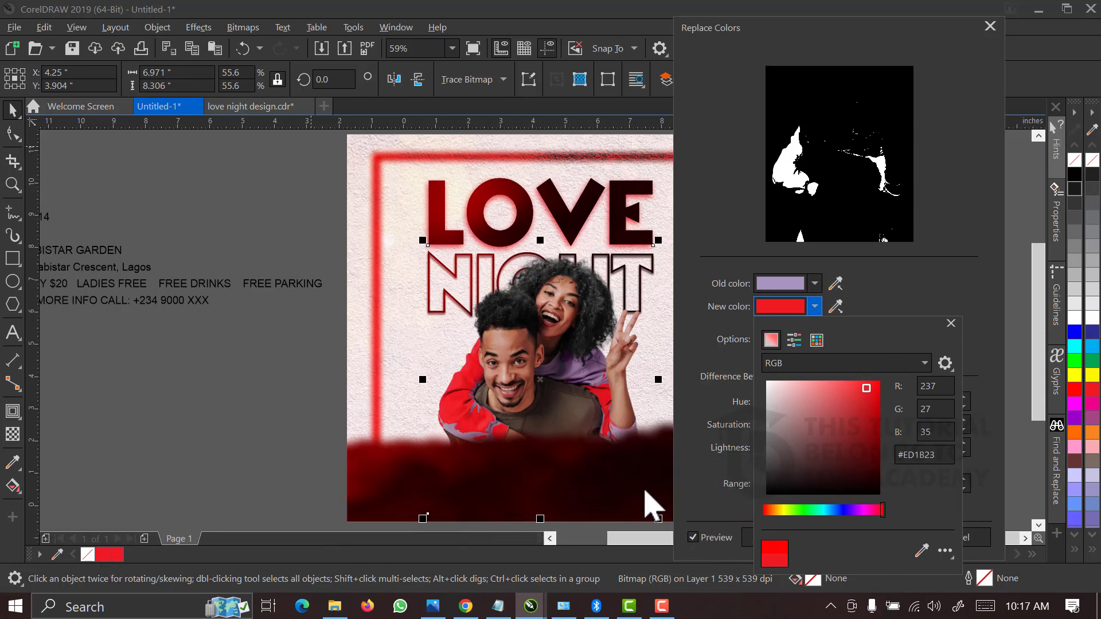
Set the sweater's replacement color to the dark red #7A0000 sampled from the flyer's base texture
click(922, 551)
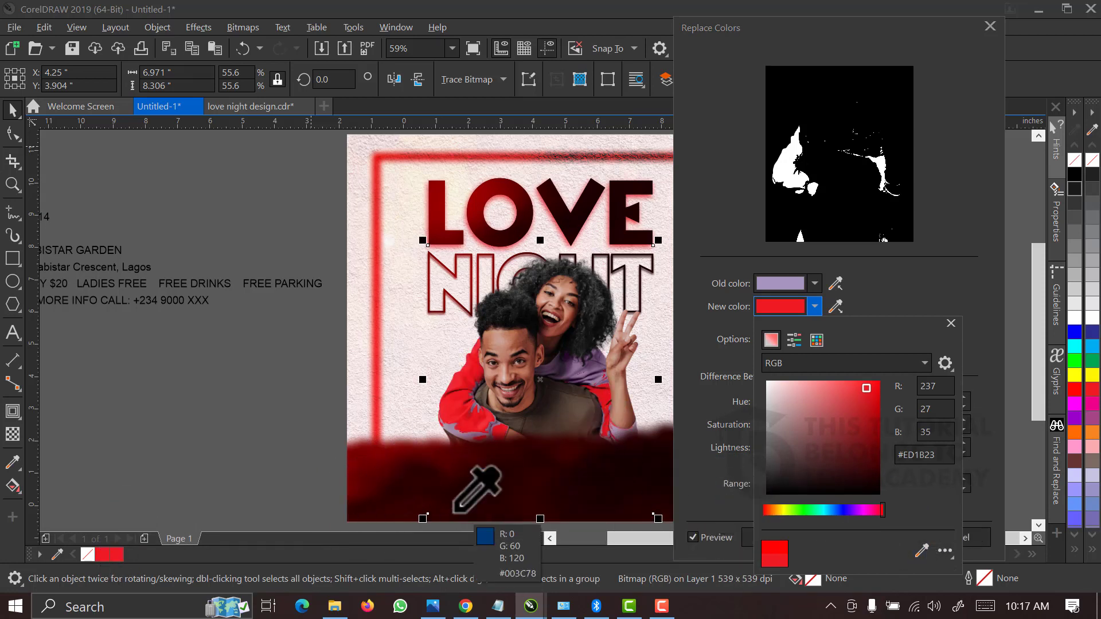
click(371, 449)
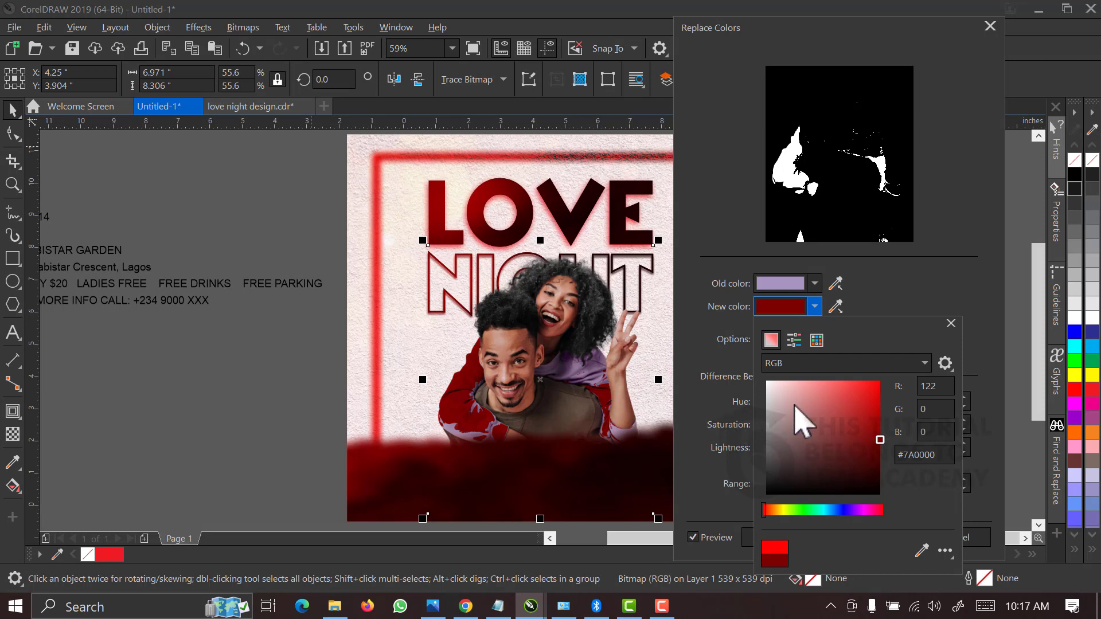
Widen the color replacement range to 60 so the whole sweater is covered, and apply the replacement
click(900, 296)
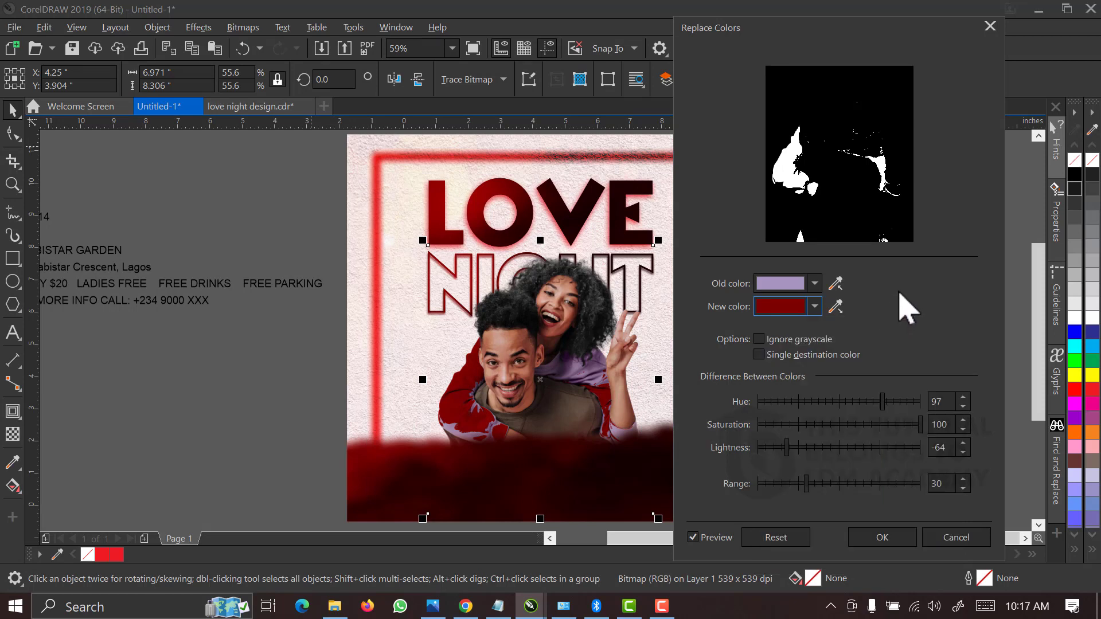
click(838, 488)
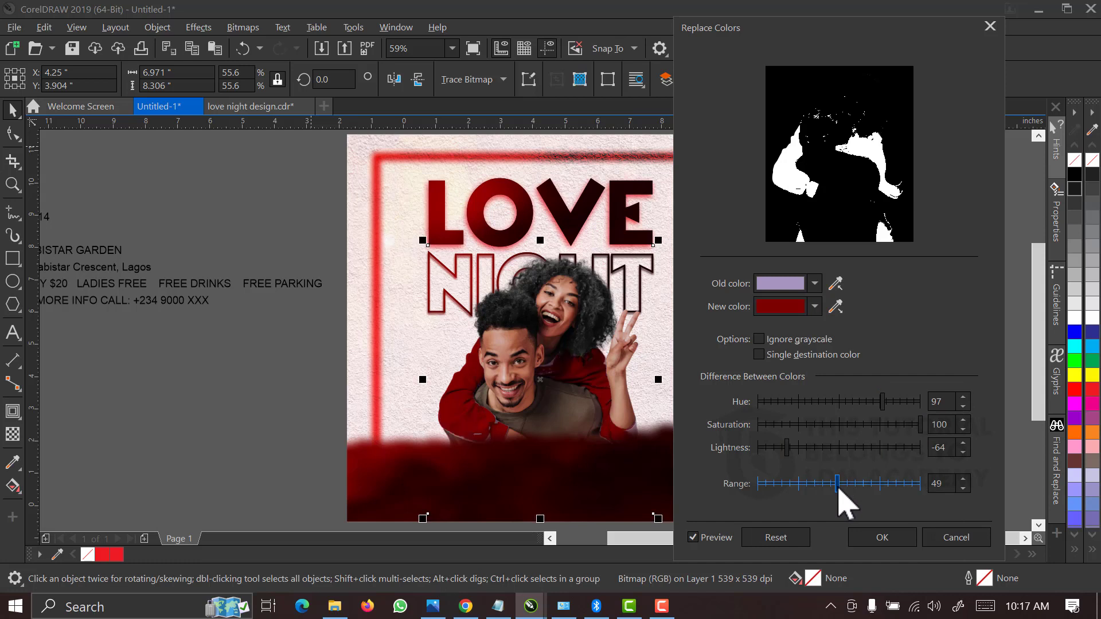
click(859, 485)
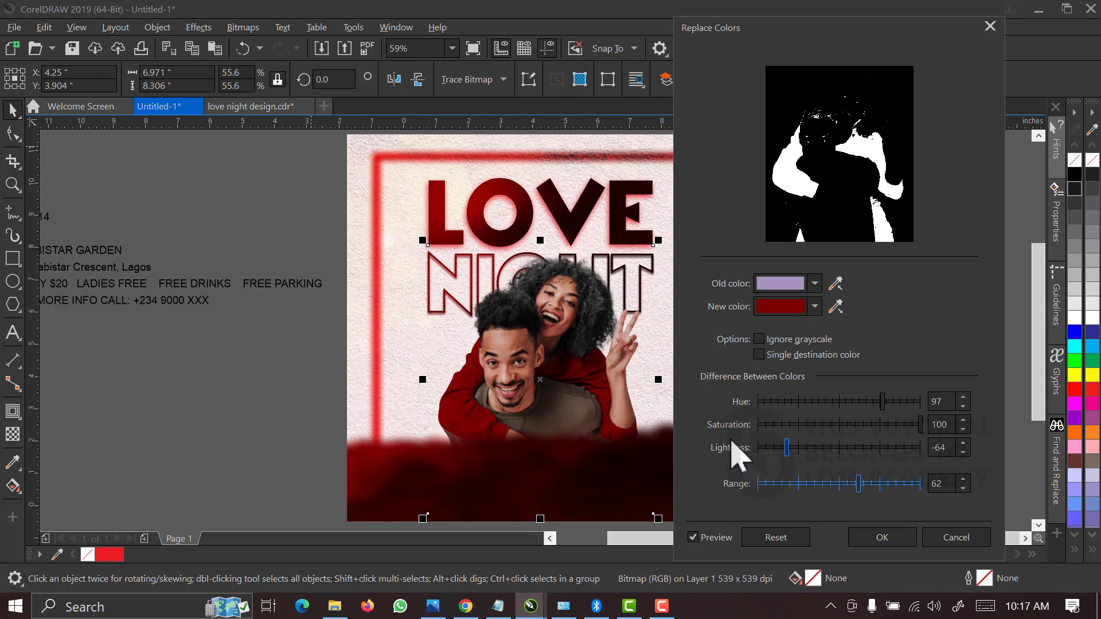
scroll(552, 335, up, 1)
scroll(538, 326, up, 2)
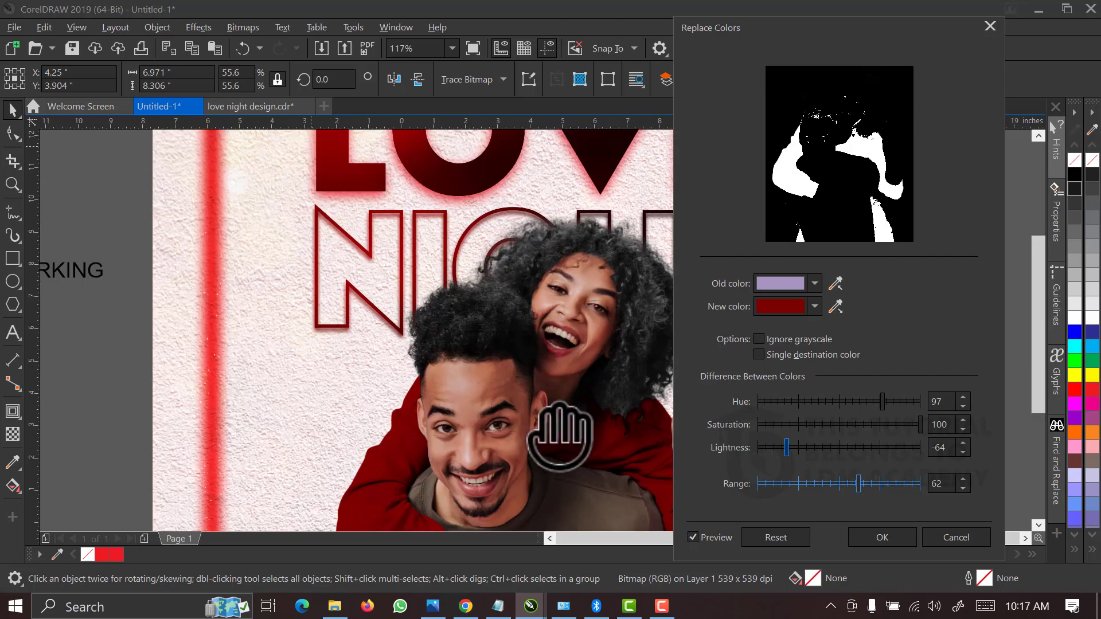
scroll(559, 434, down, 2)
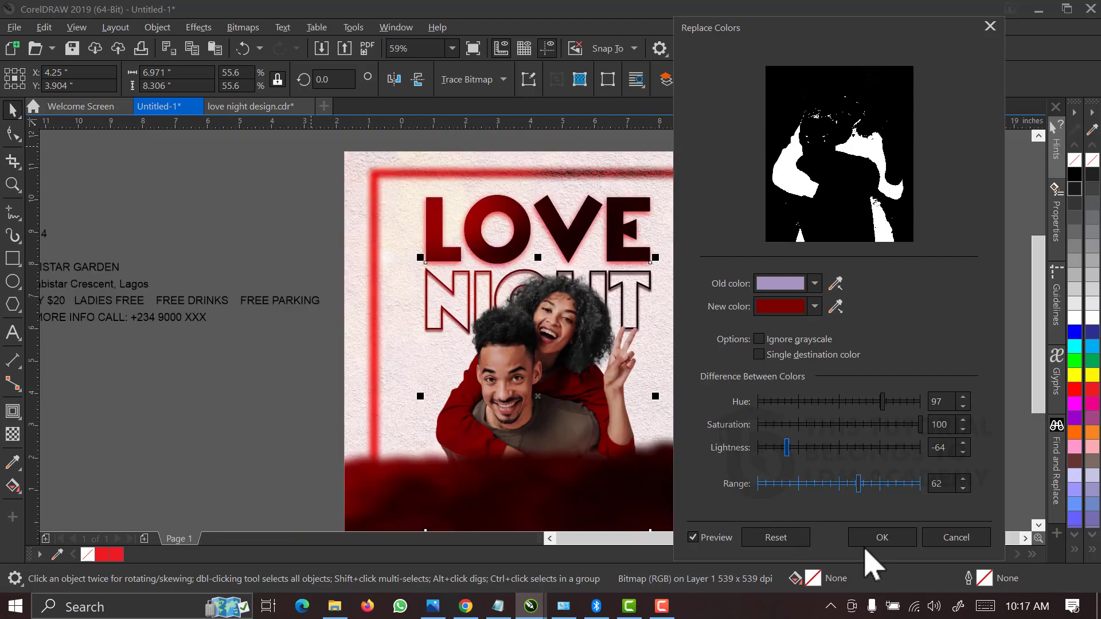
scroll(560, 482, up, 2)
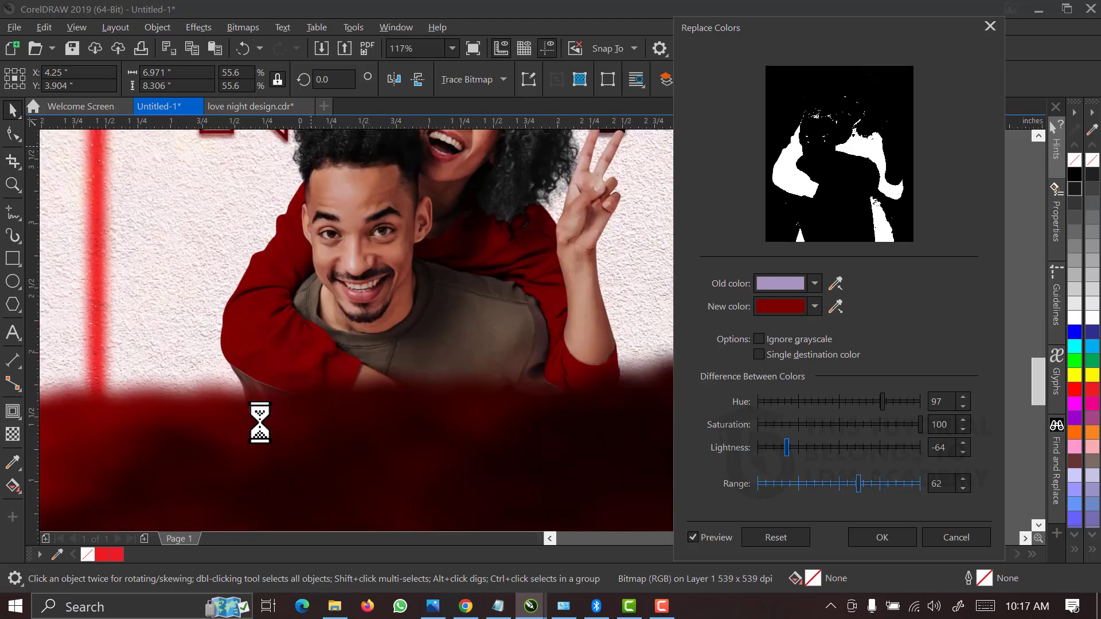
scroll(258, 418, up, 2)
scroll(481, 390, down, 4)
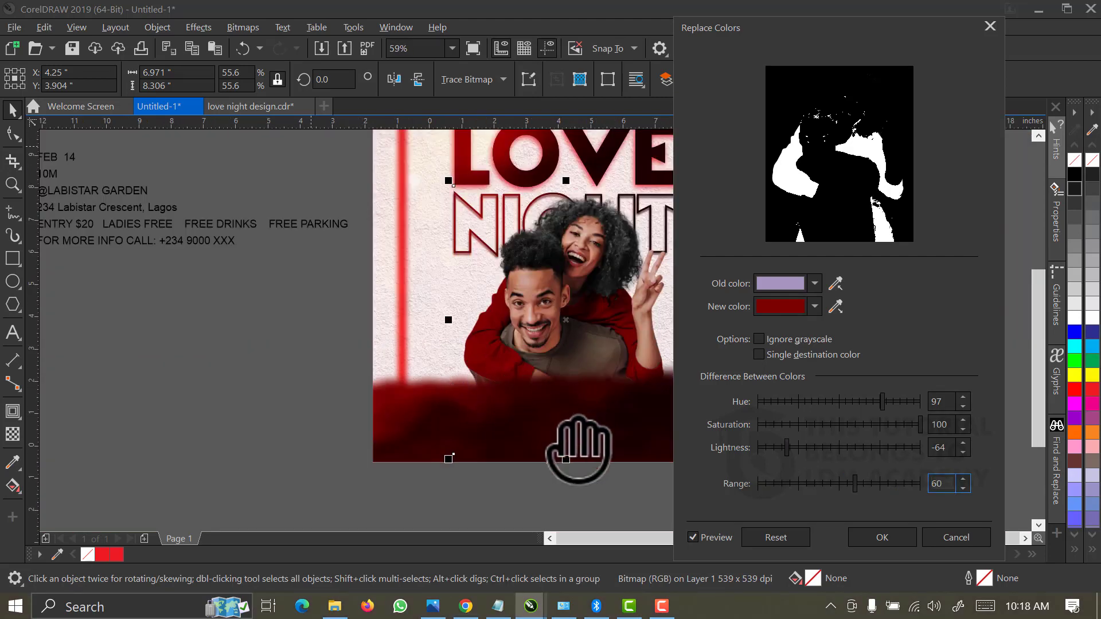
click(883, 538)
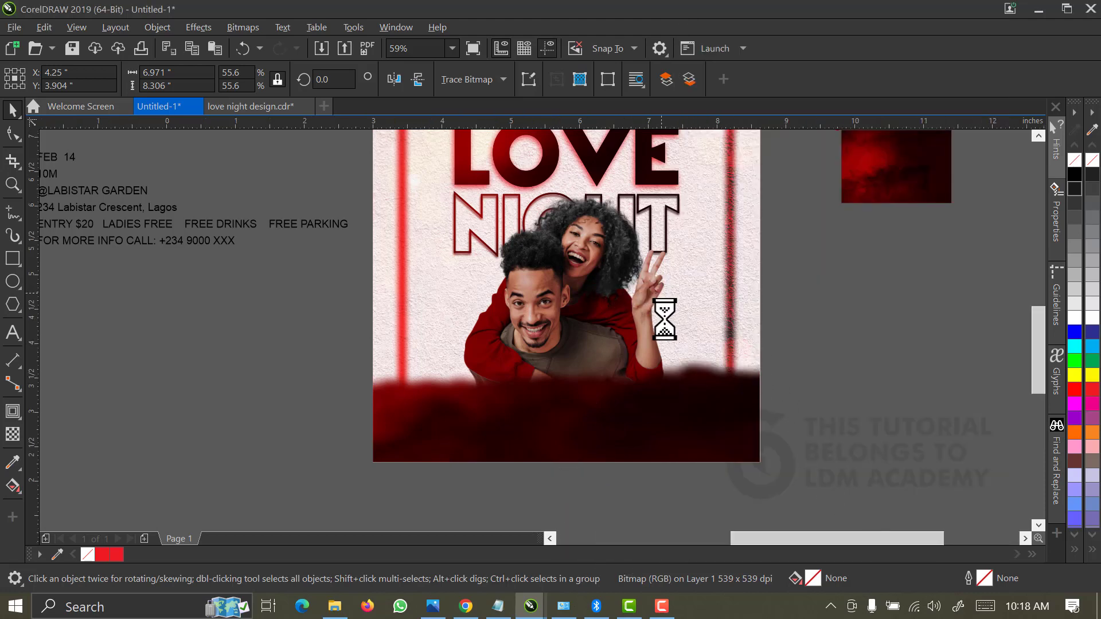
Move the red heart image onto the O of the LOVE title and bring it to the front
scroll(662, 315, up, 4)
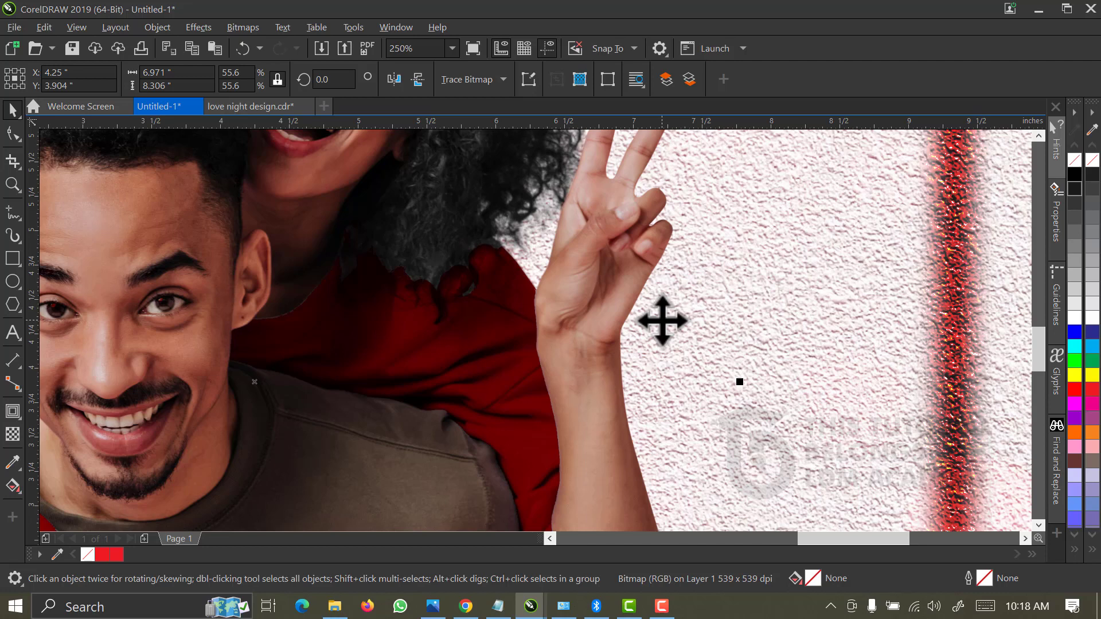
click(457, 49)
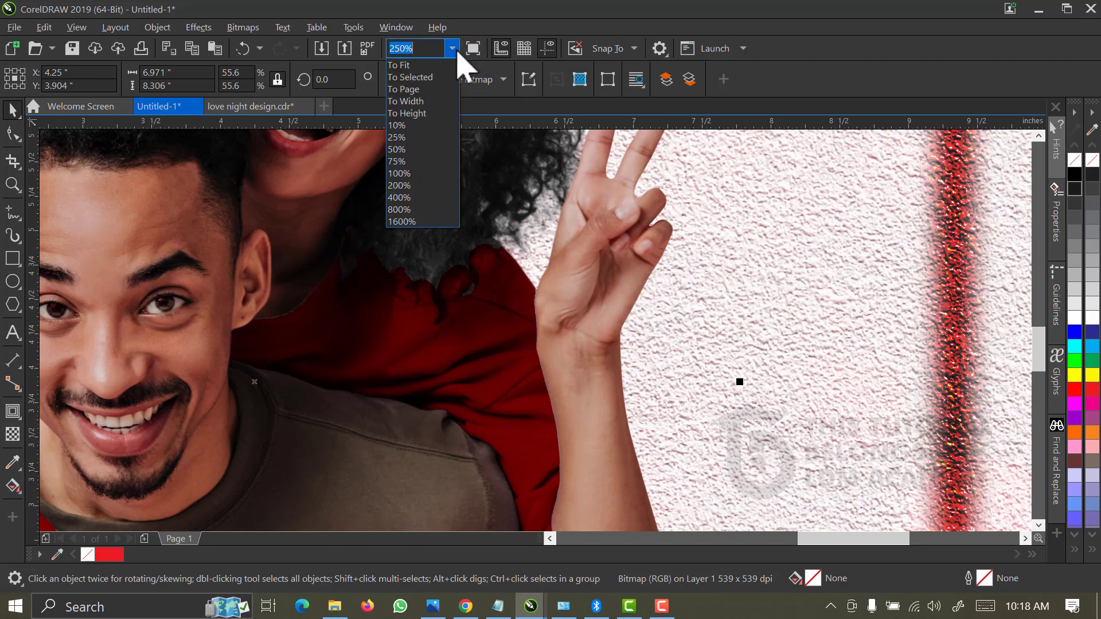
click(436, 89)
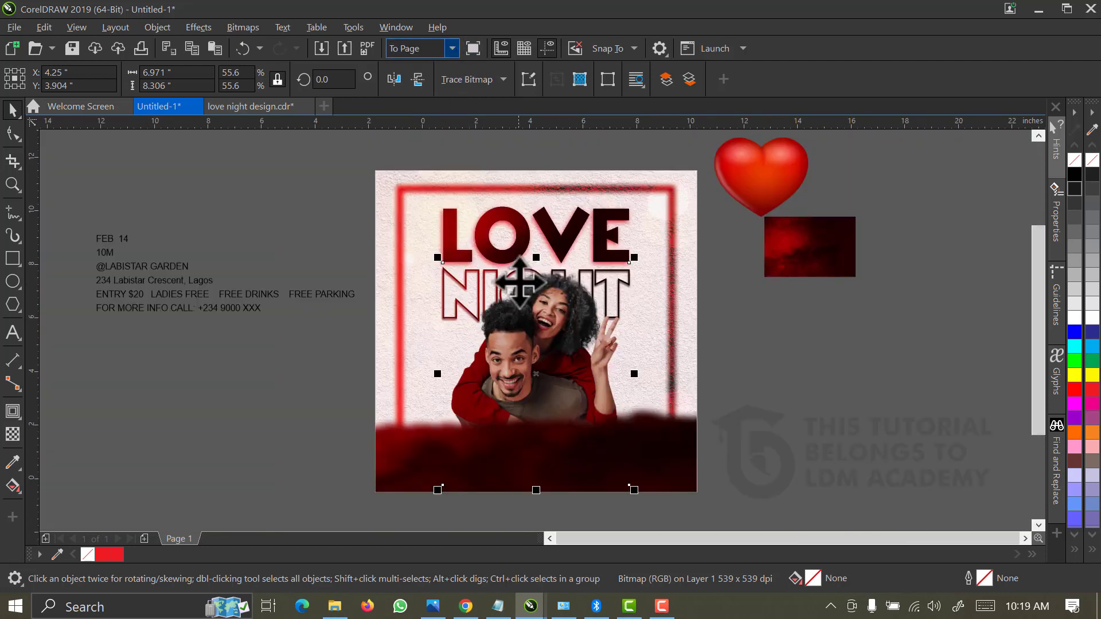
click(745, 322)
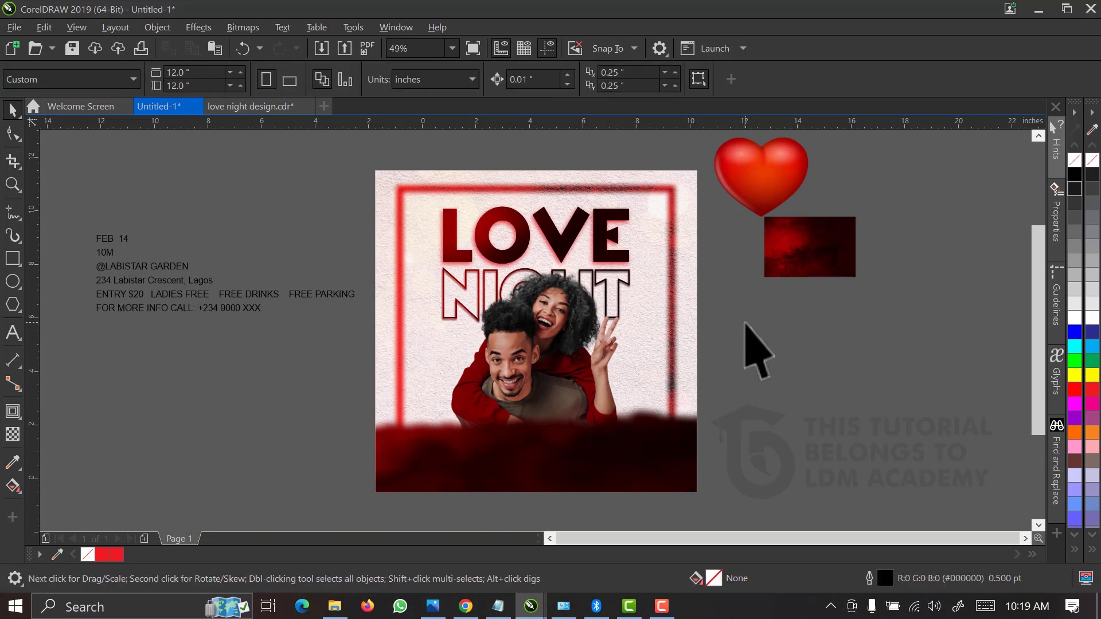
key(z)
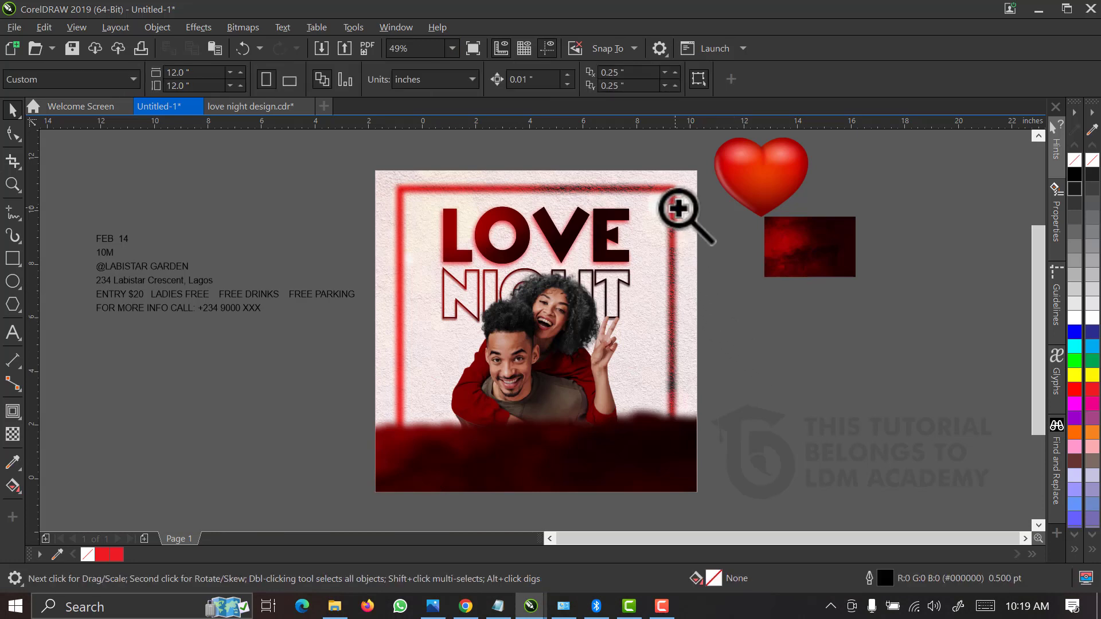
drag(705, 163, 361, 509)
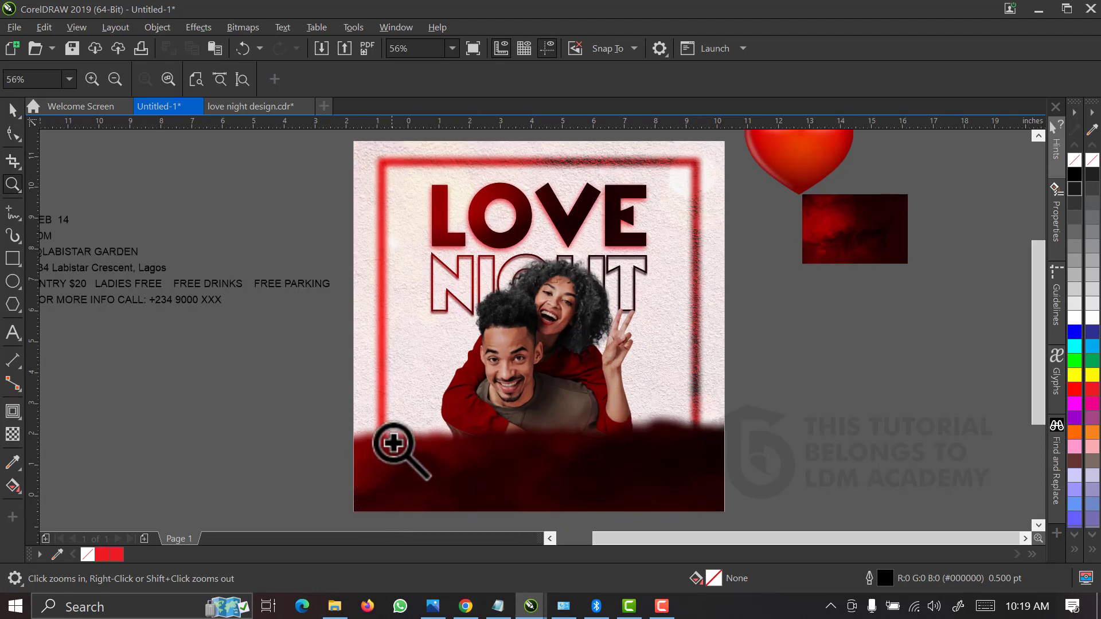
key(space)
click(871, 236)
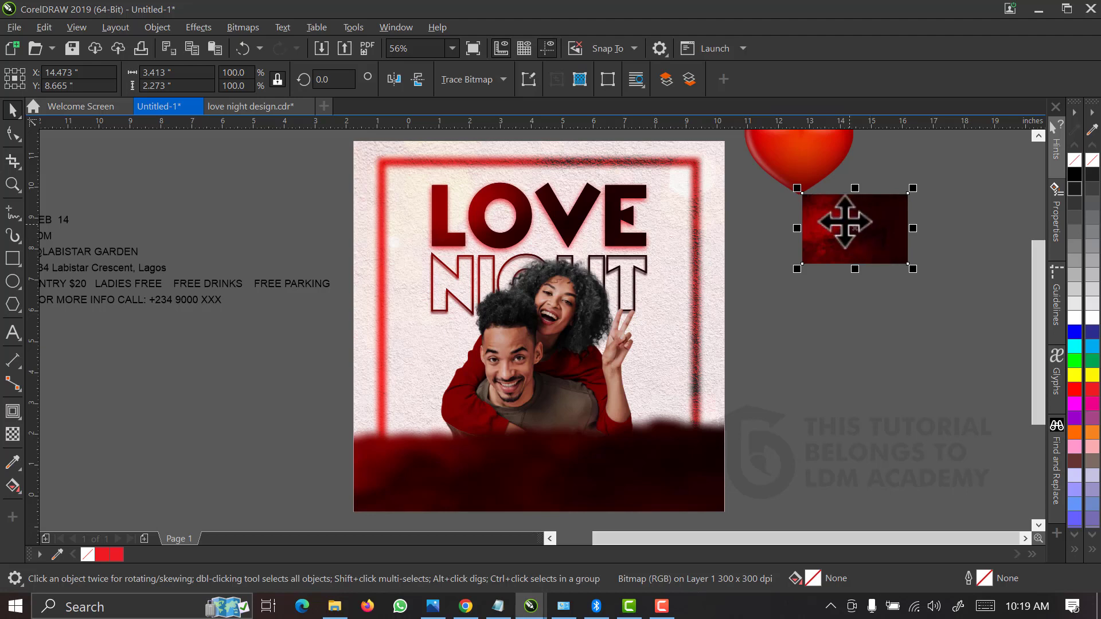
click(773, 170)
drag(773, 170, 544, 213)
scroll(541, 198, up, 3)
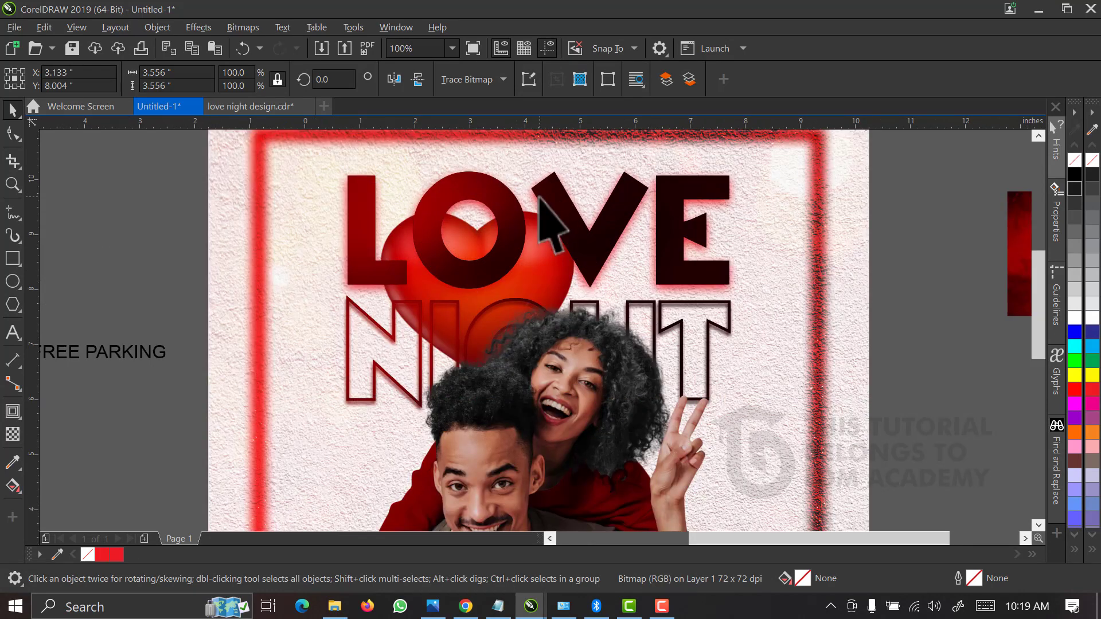
key(shift+Page_Up)
Scale the heart down to about 0.8 inch and centre it inside the O of LOVE
drag(575, 388, 474, 196)
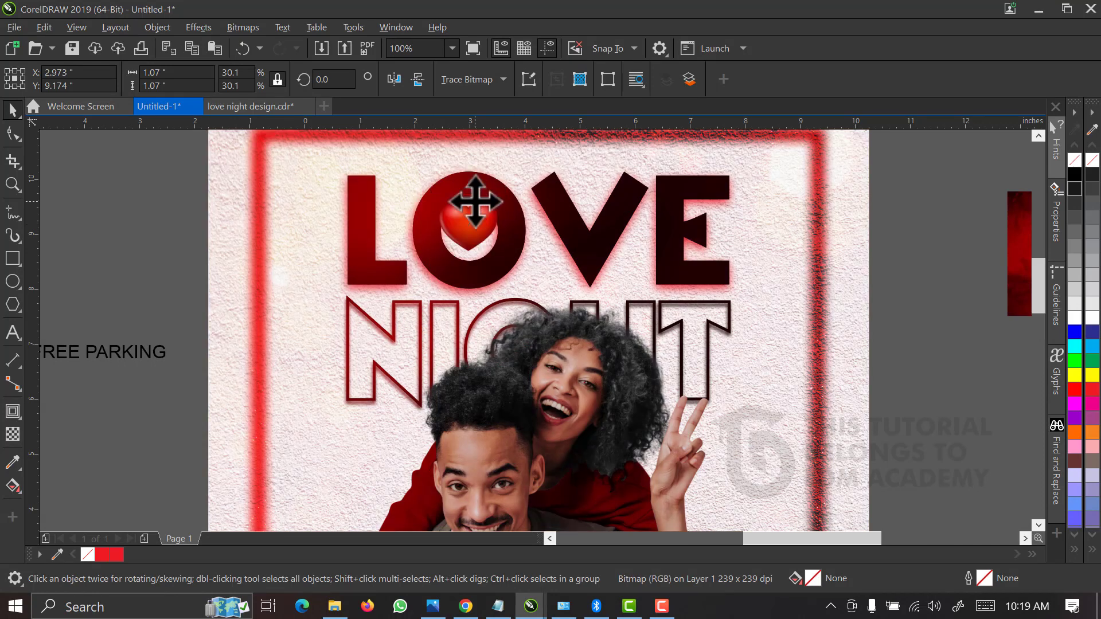
scroll(477, 207, up, 1)
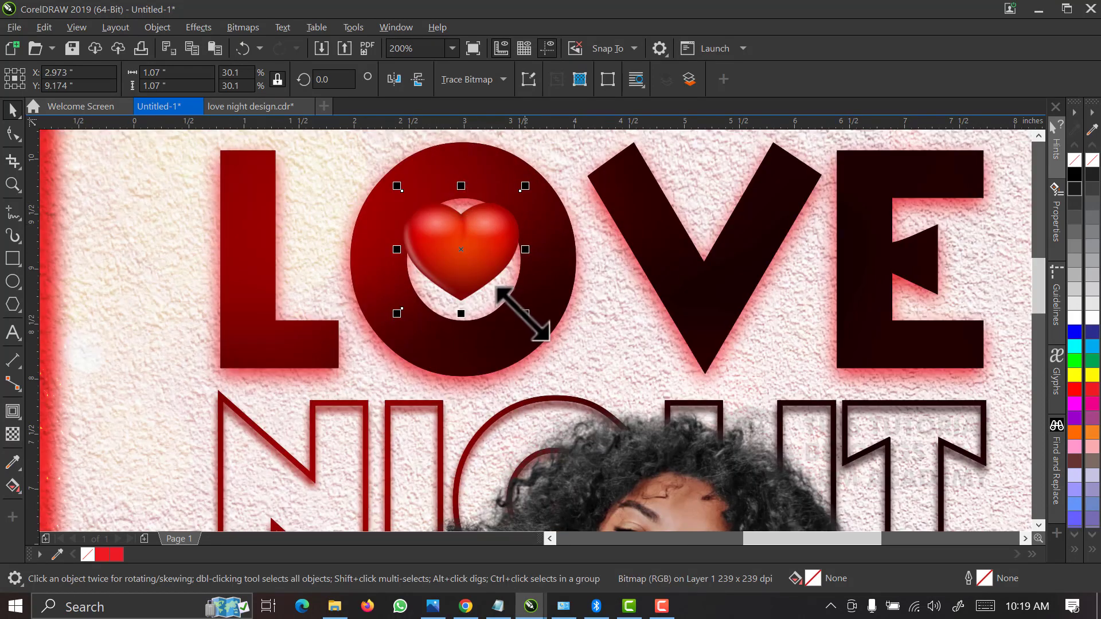
drag(523, 315, 493, 282)
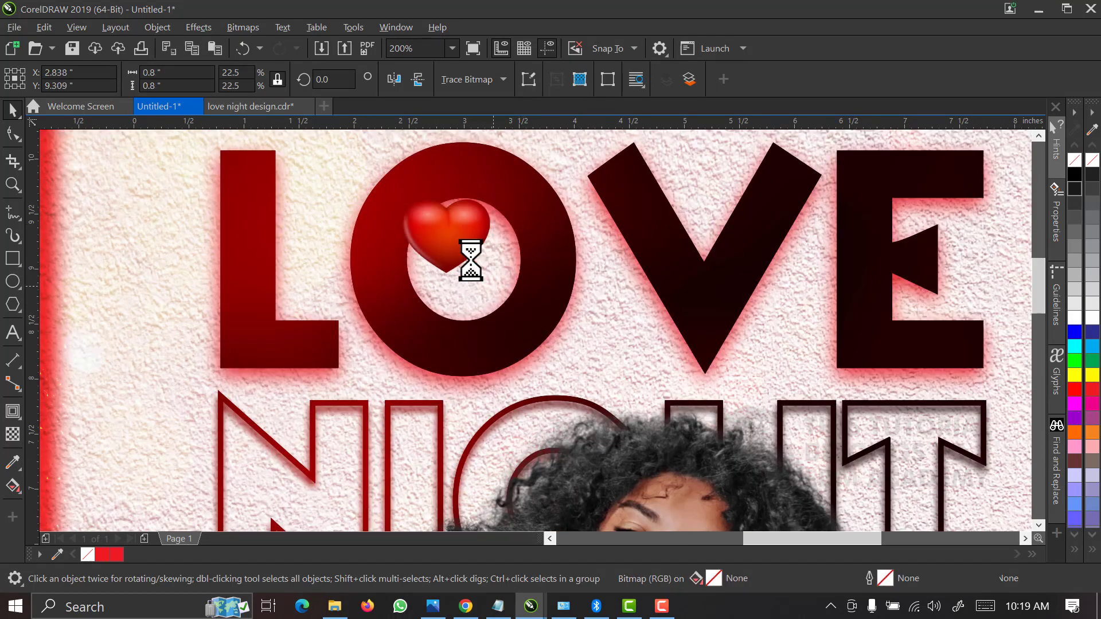
drag(453, 241, 469, 273)
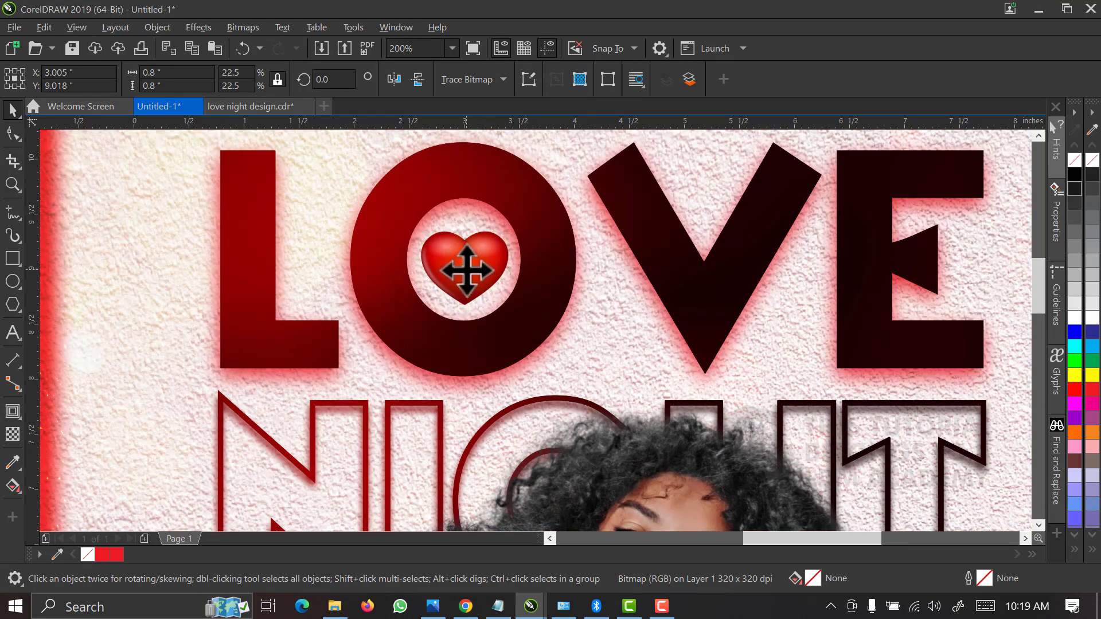
Apply a Gaussian Blur with a radius of 8.2 pixels to the heart inside the O
click(466, 268)
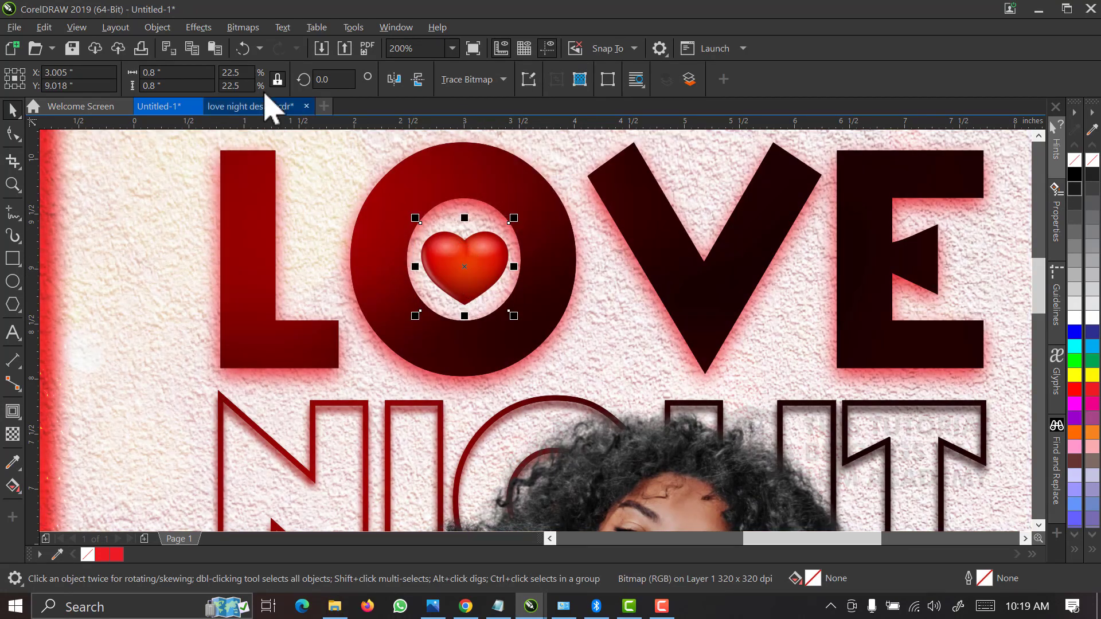
click(218, 35)
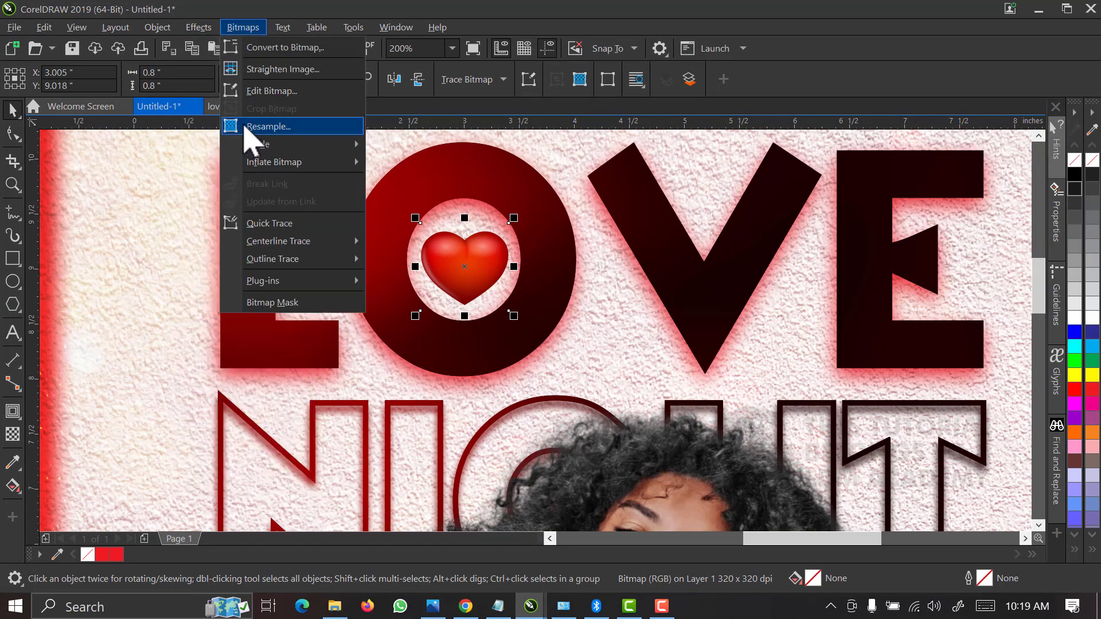
key(Escape)
click(198, 27)
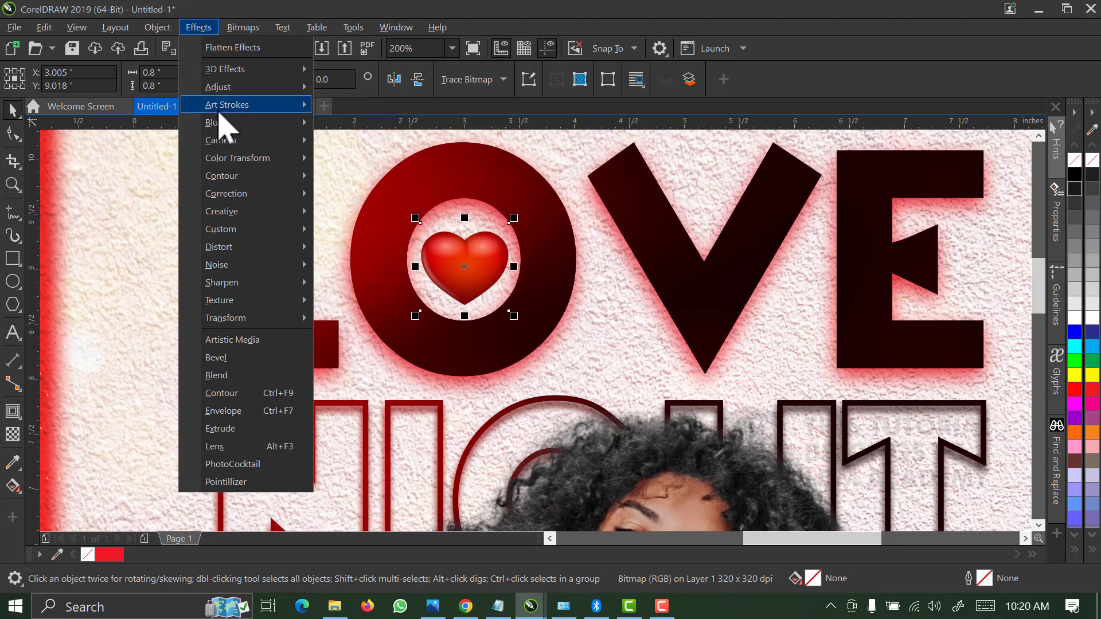
mouse_move(298, 123)
click(367, 143)
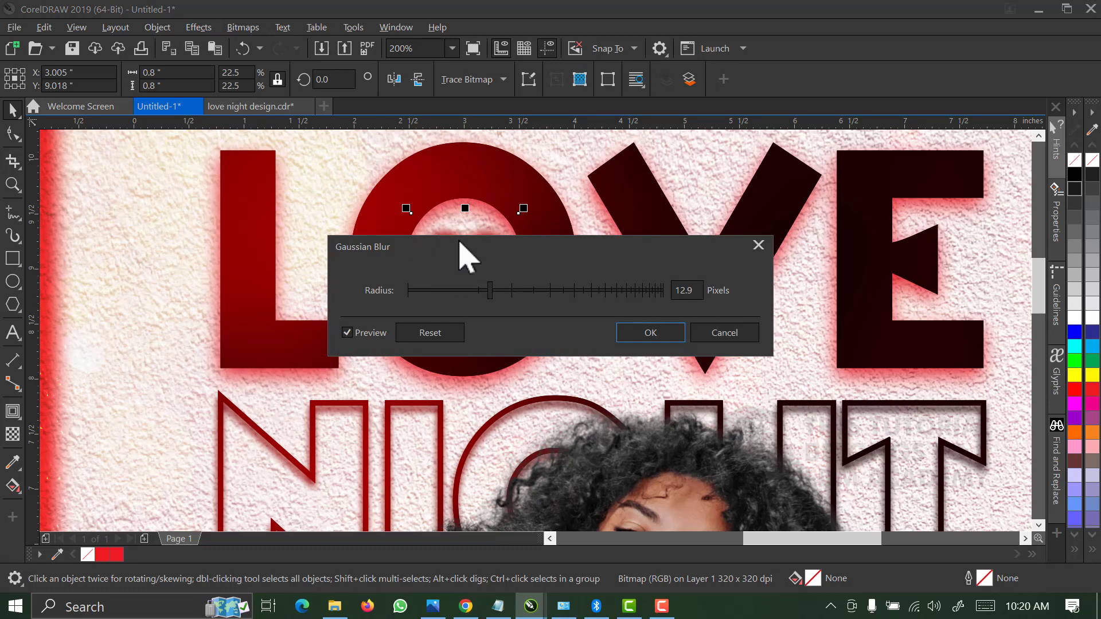
drag(497, 245, 758, 218)
click(742, 266)
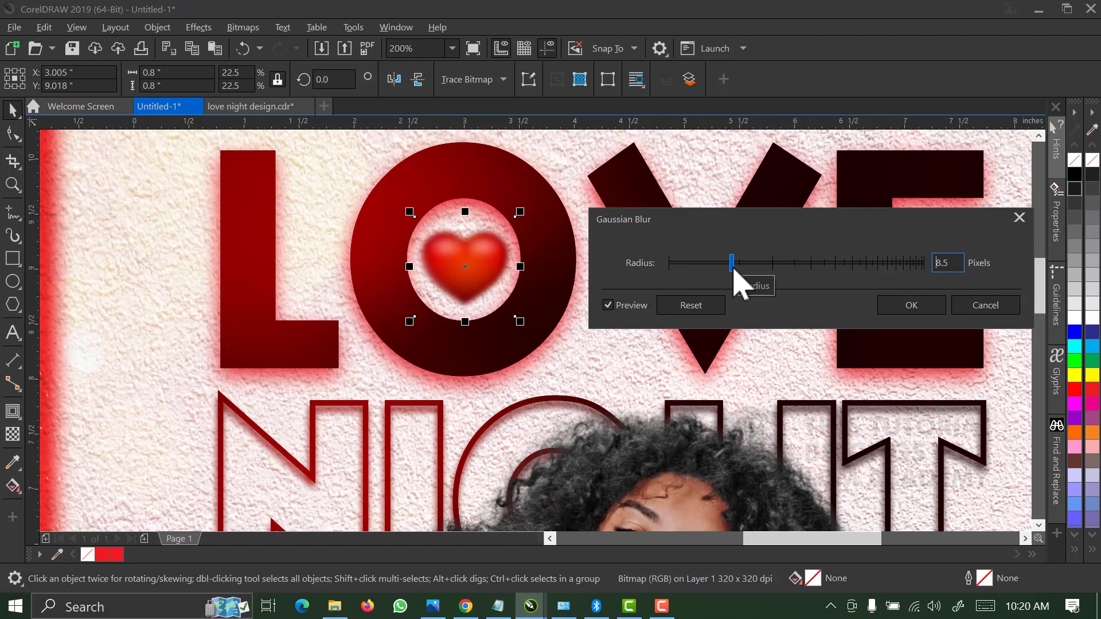
click(732, 269)
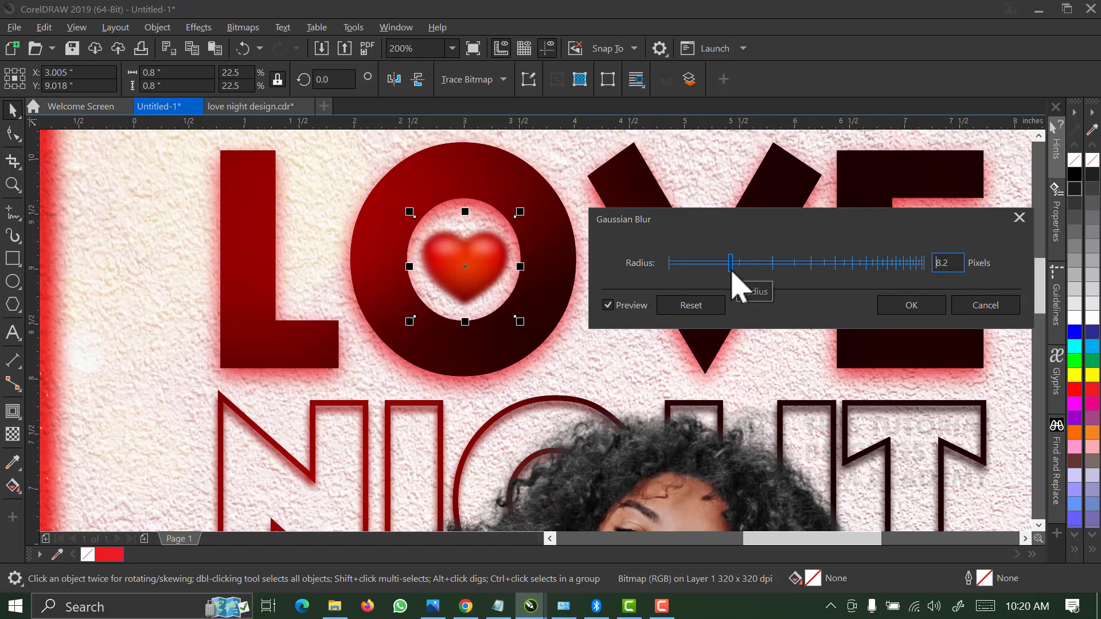
click(903, 310)
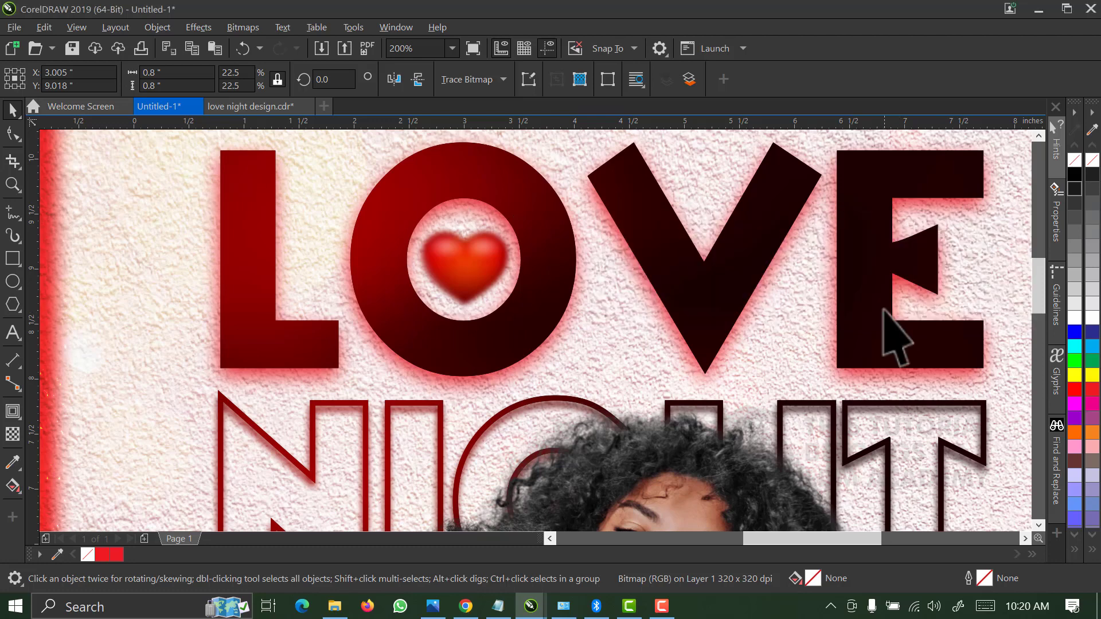
Place a copy of the blurred heart just to the right of the E in LOVE, inside the frame
scroll(594, 252, down, 2)
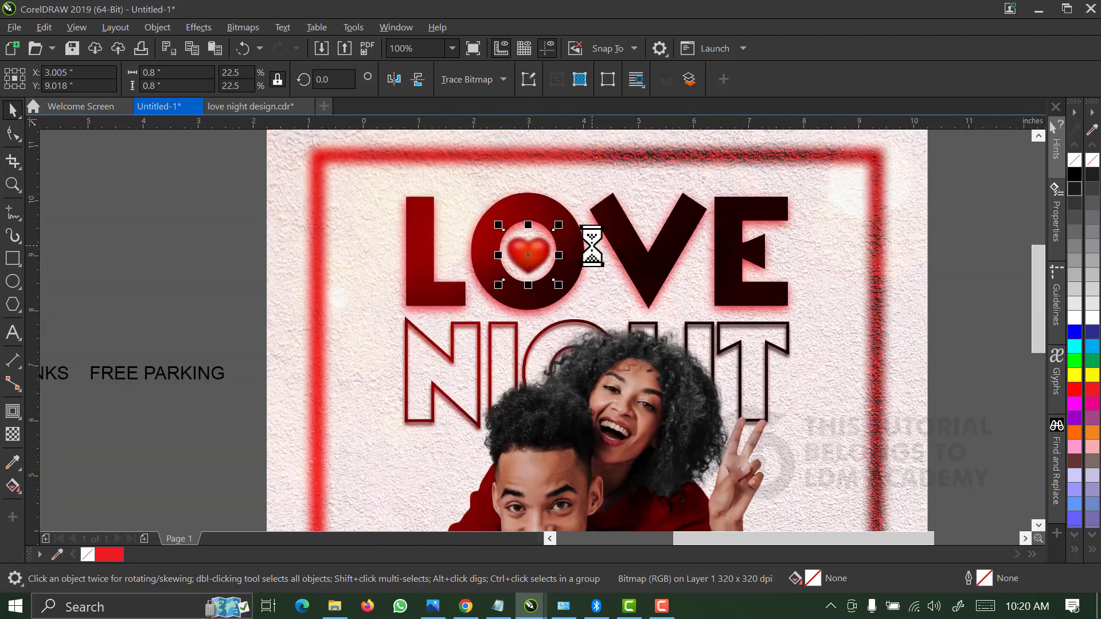
click(263, 275)
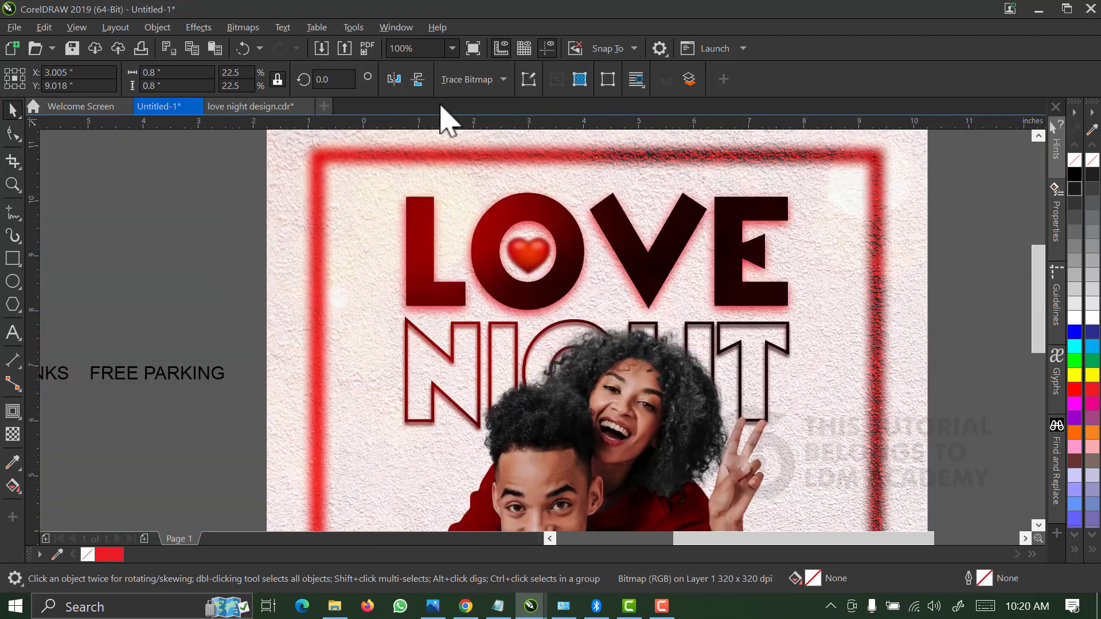
click(452, 50)
click(448, 76)
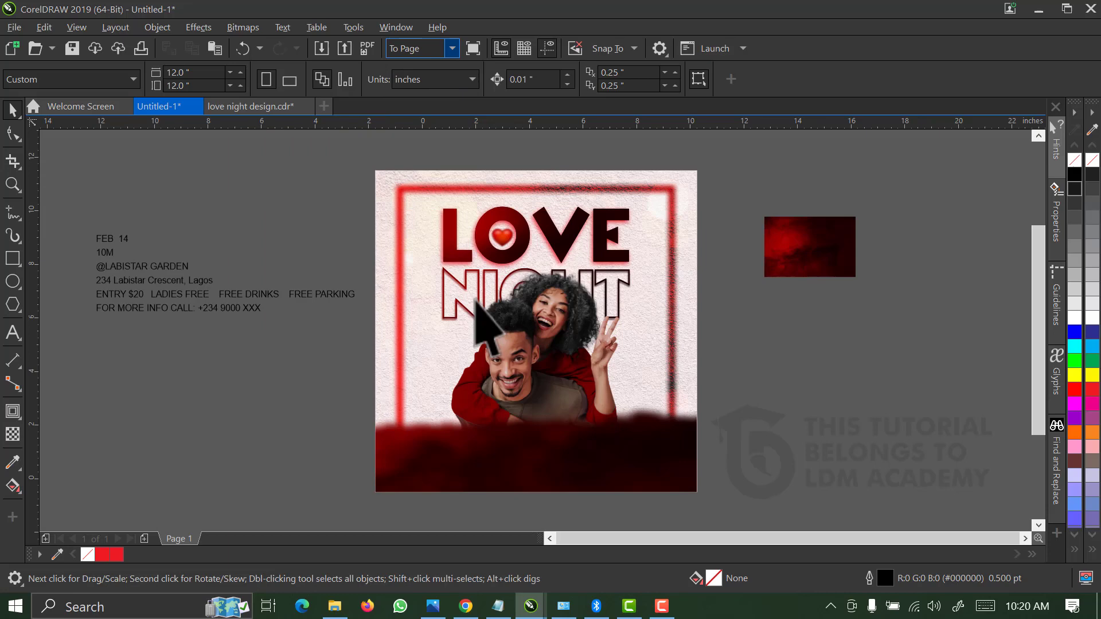
click(503, 238)
drag(502, 238, 655, 229)
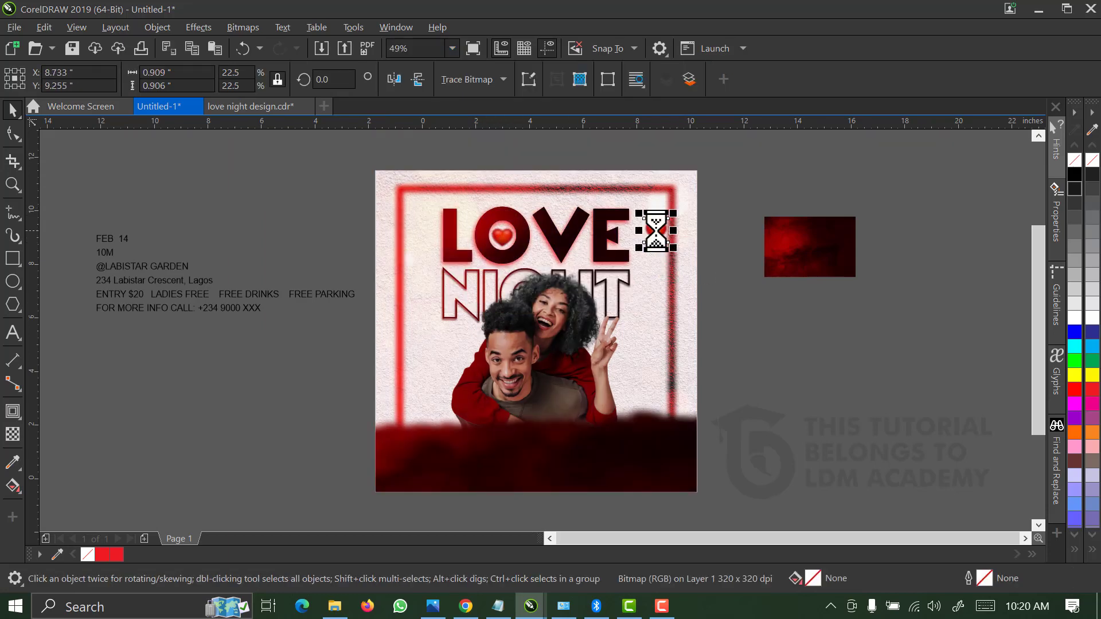
Enlarge the heart copy to about 2.3 inches so it overlaps the upper-right corner of the red frame
key(z)
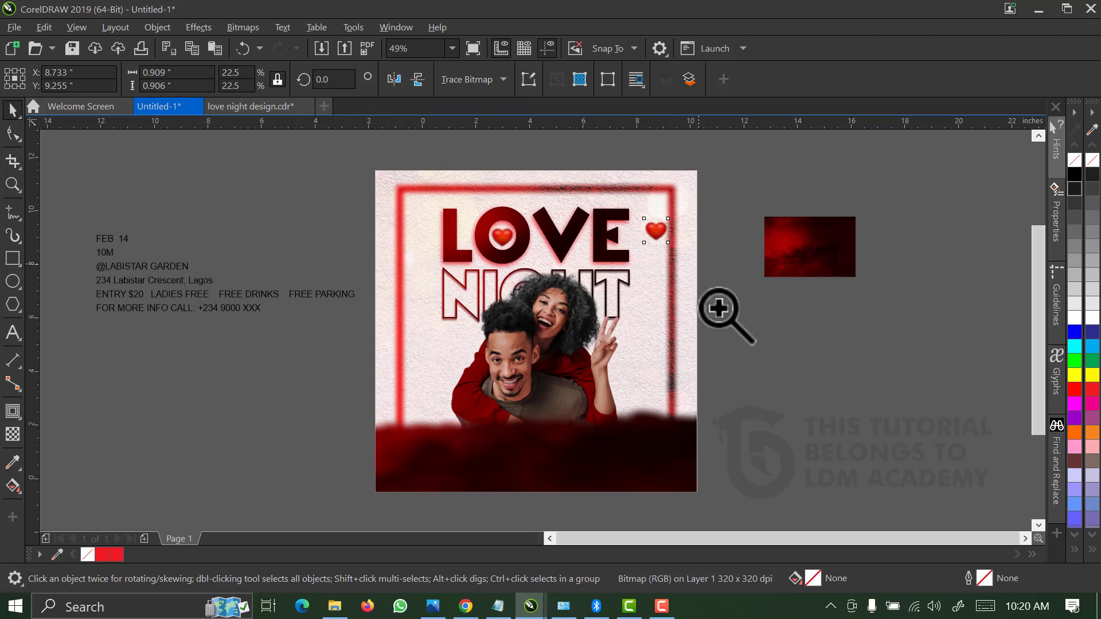
drag(724, 315, 614, 197)
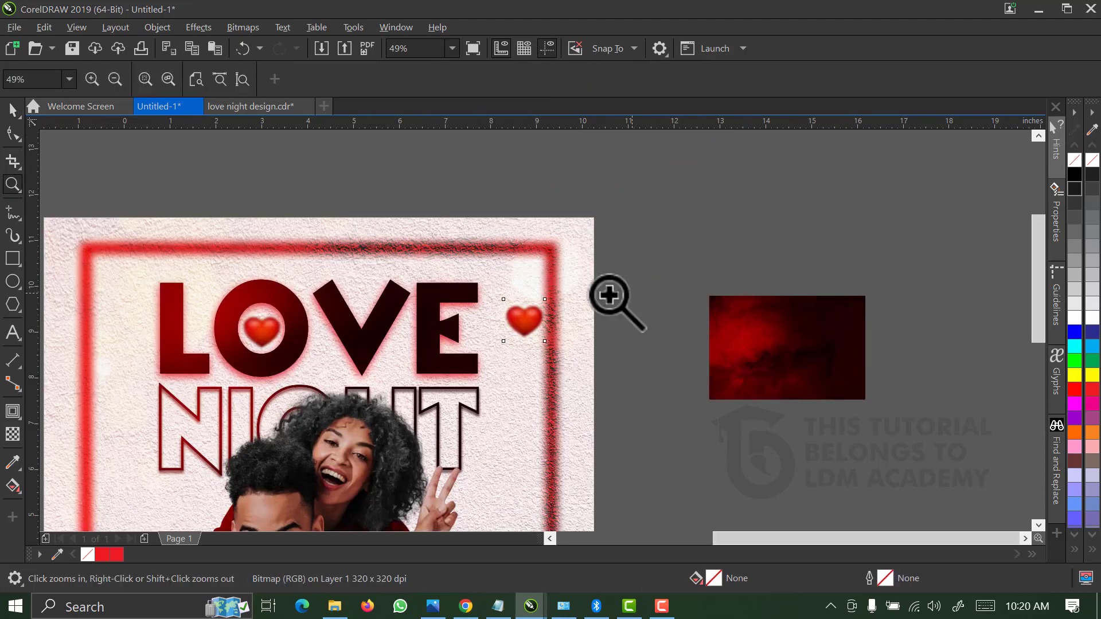
drag(433, 182, 675, 430)
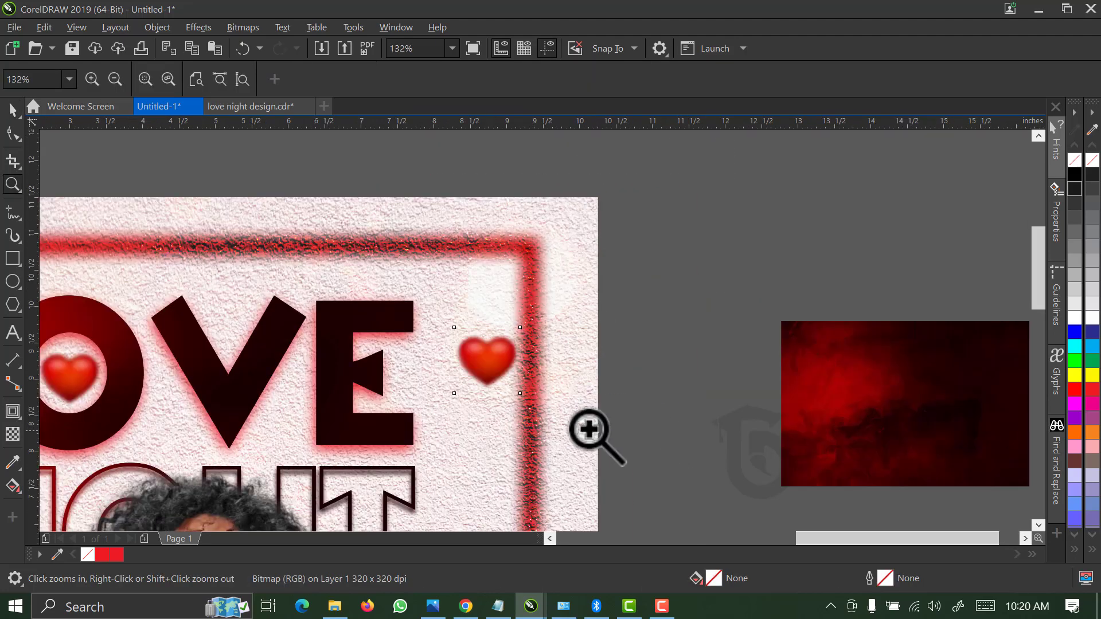
key(space)
drag(538, 313, 627, 223)
Convert the enlarged heart at the frame's upper-right corner to a 400 dpi RGB bitmap with anti-aliasing and a transparent background
click(241, 28)
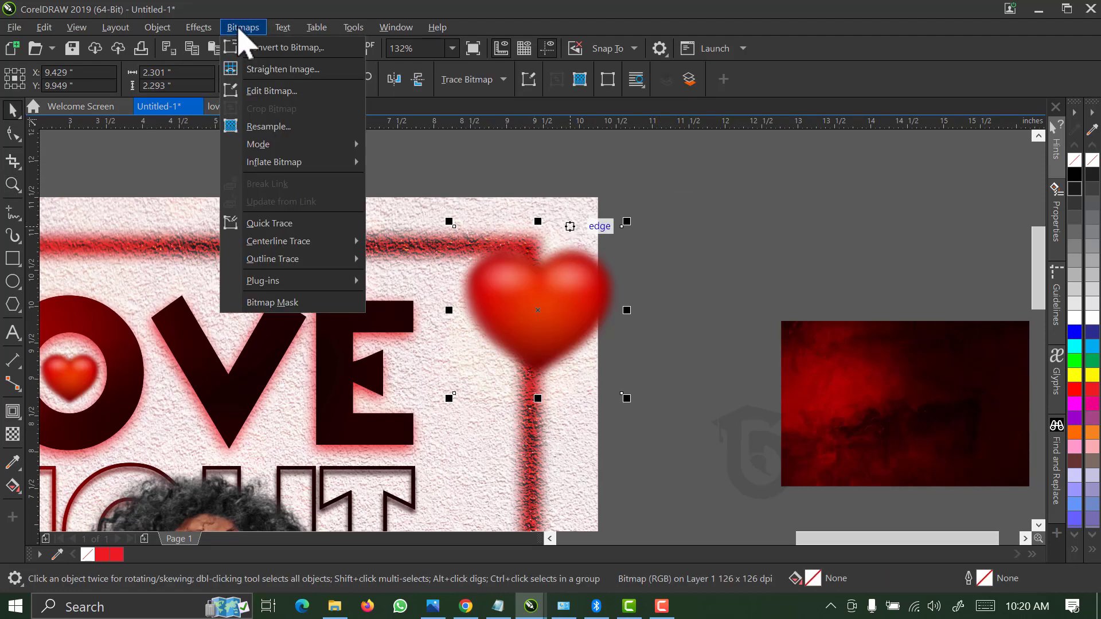
click(255, 47)
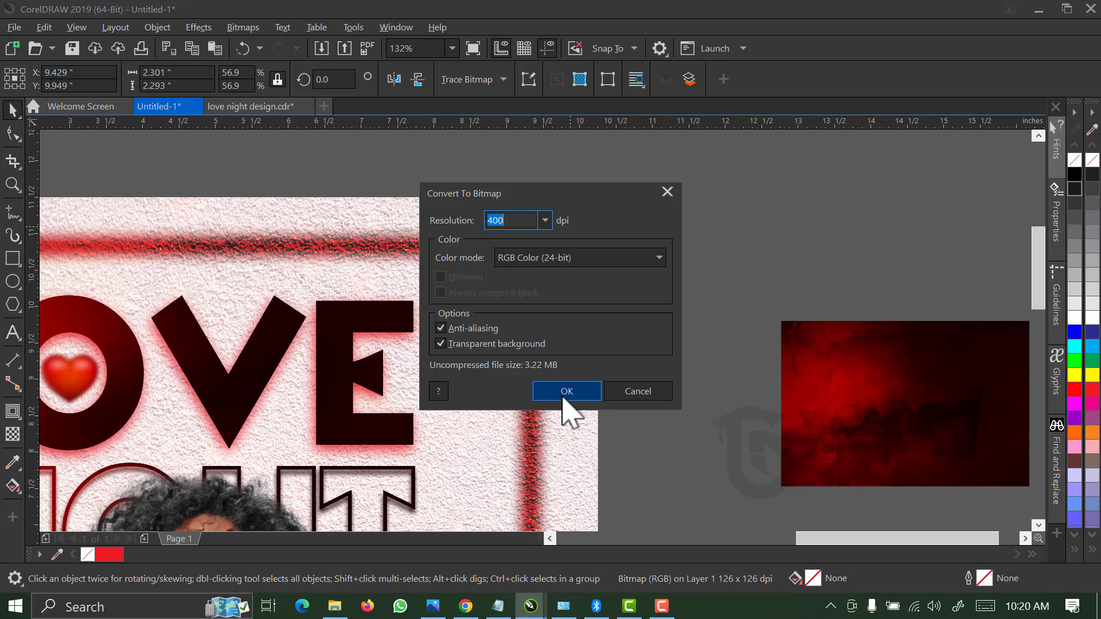
click(564, 396)
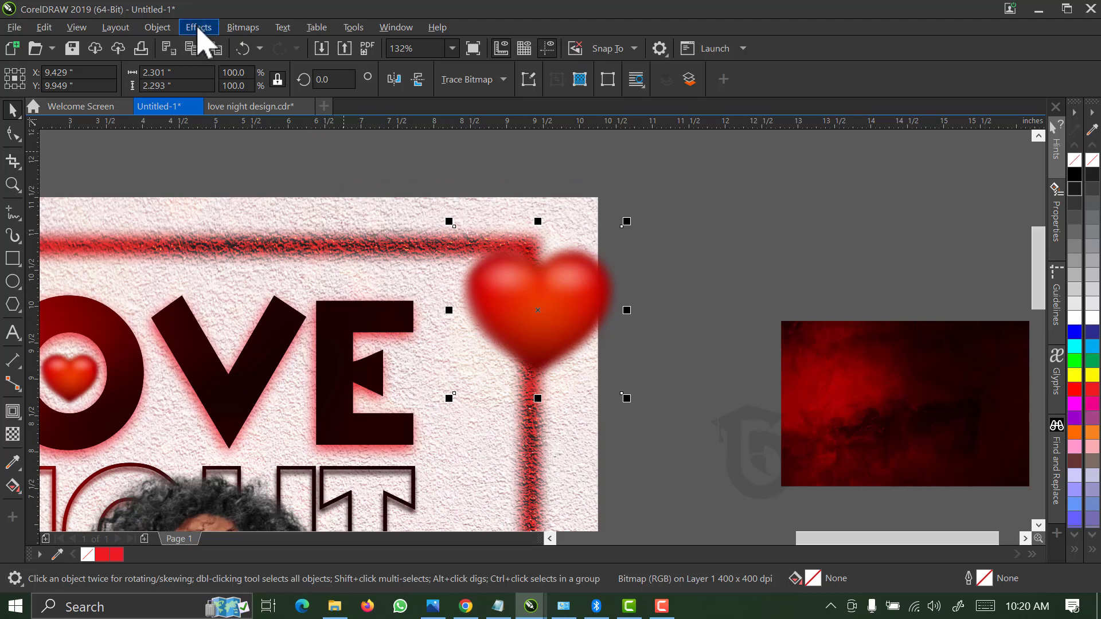
Apply a Gaussian Blur with a radius of 47.1 pixels to the large corner heart
click(199, 27)
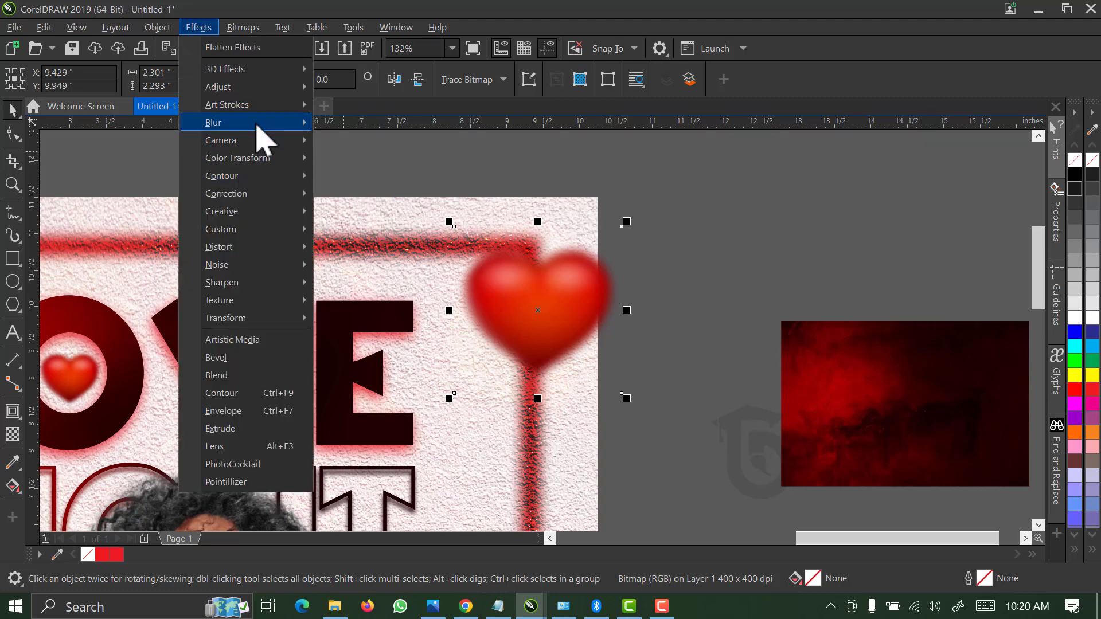
mouse_move(257, 124)
click(361, 141)
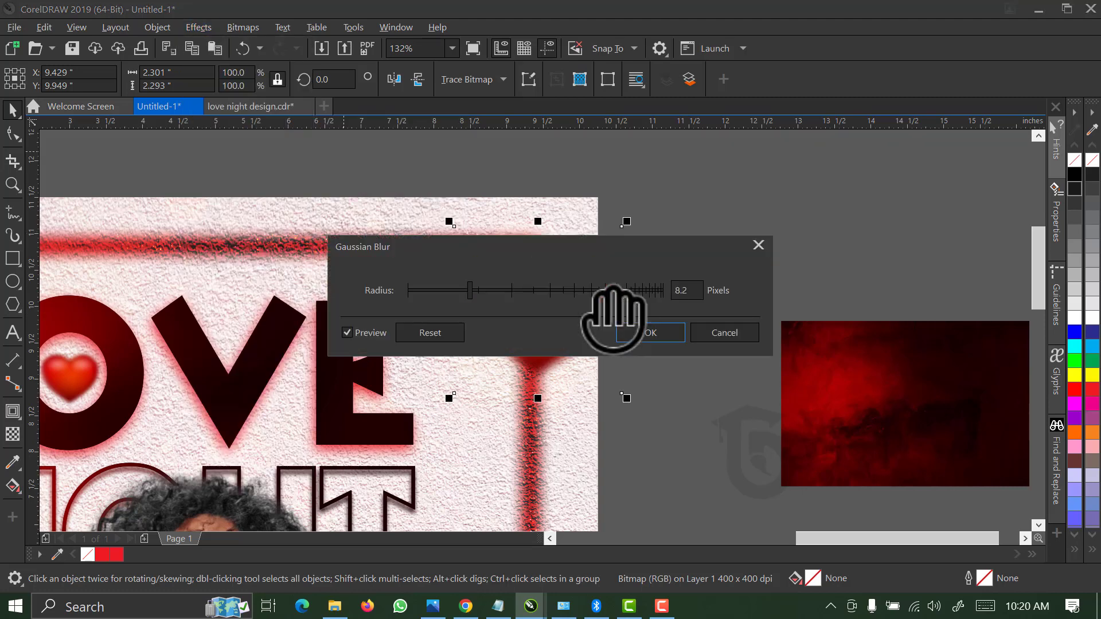
drag(560, 264, 865, 319)
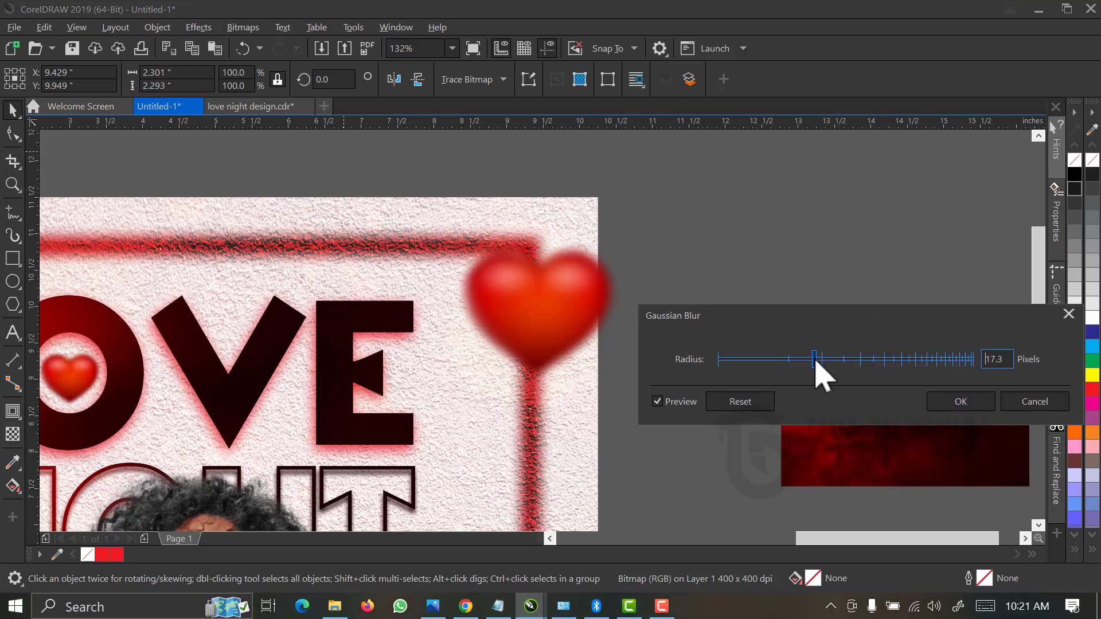
click(837, 360)
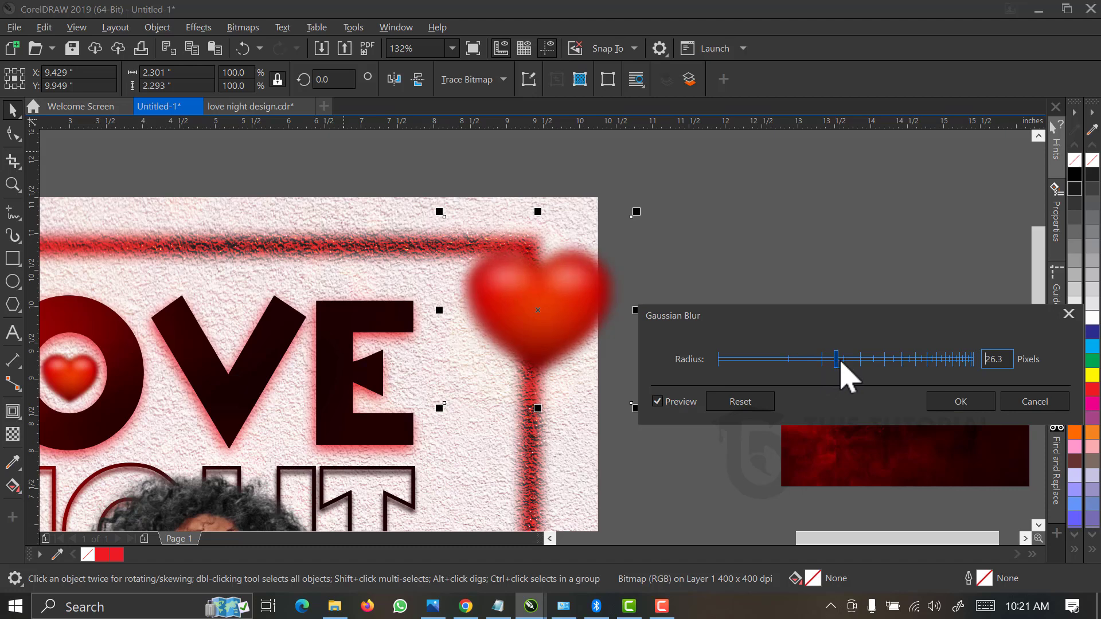
click(862, 361)
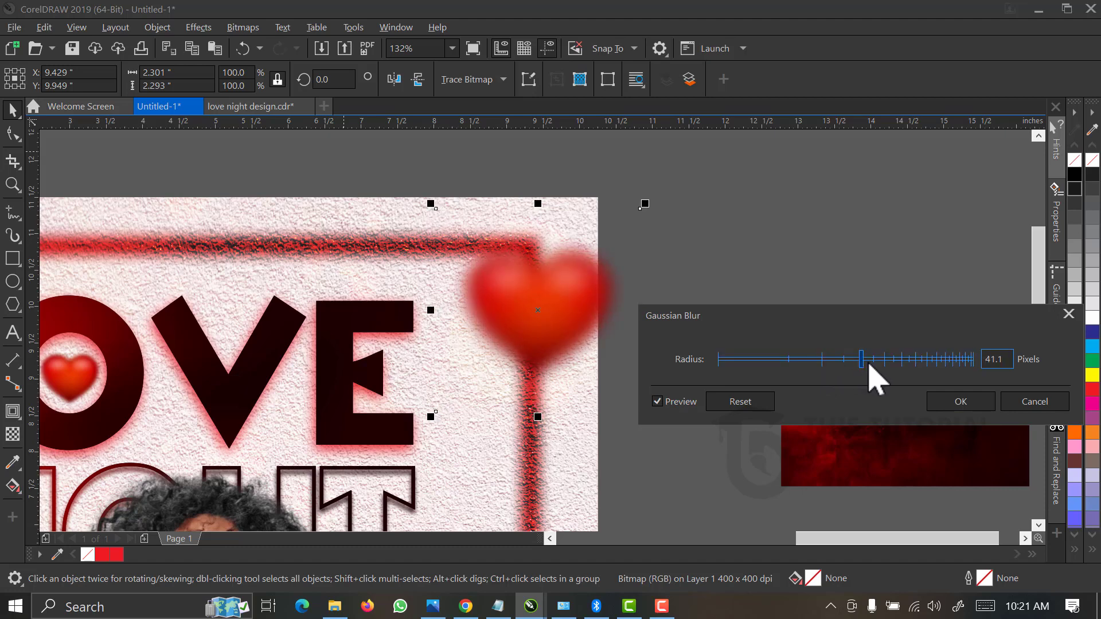
click(870, 365)
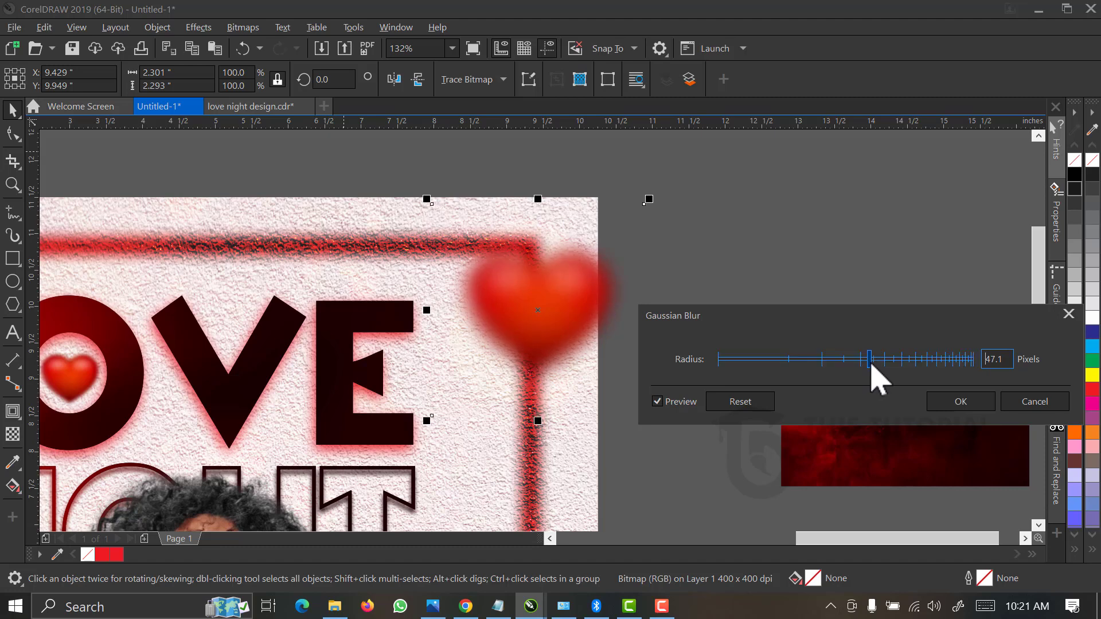
click(964, 406)
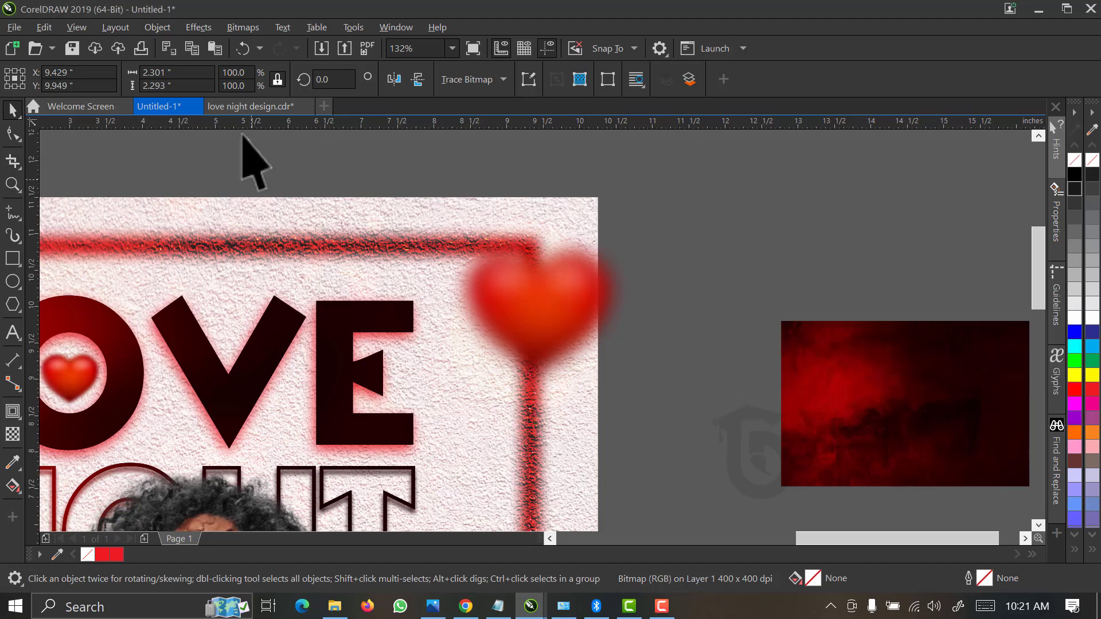
click(242, 28)
click(518, 364)
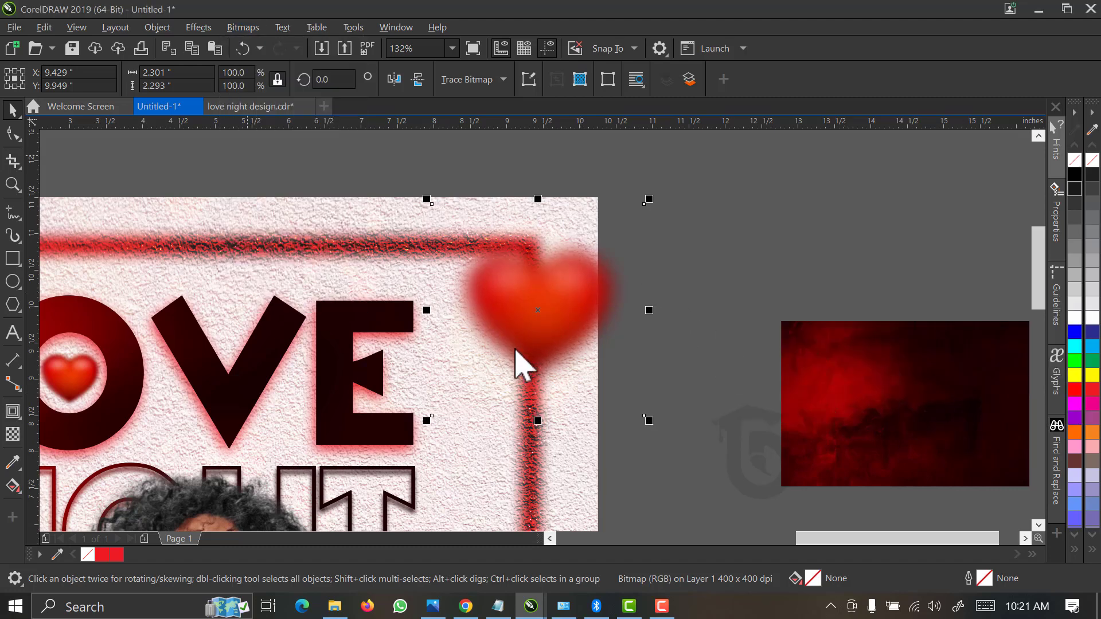
Start a Hue/Saturation/Lightness adjustment on the blurred heart at the page's top-right corner, with saturation set to -13
click(565, 388)
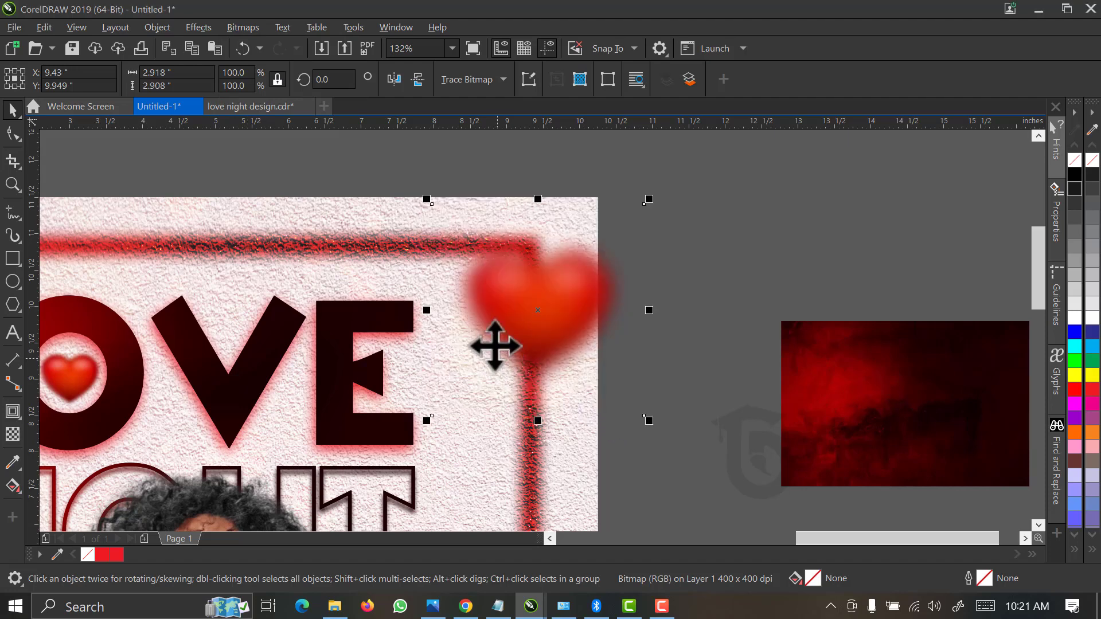
click(198, 28)
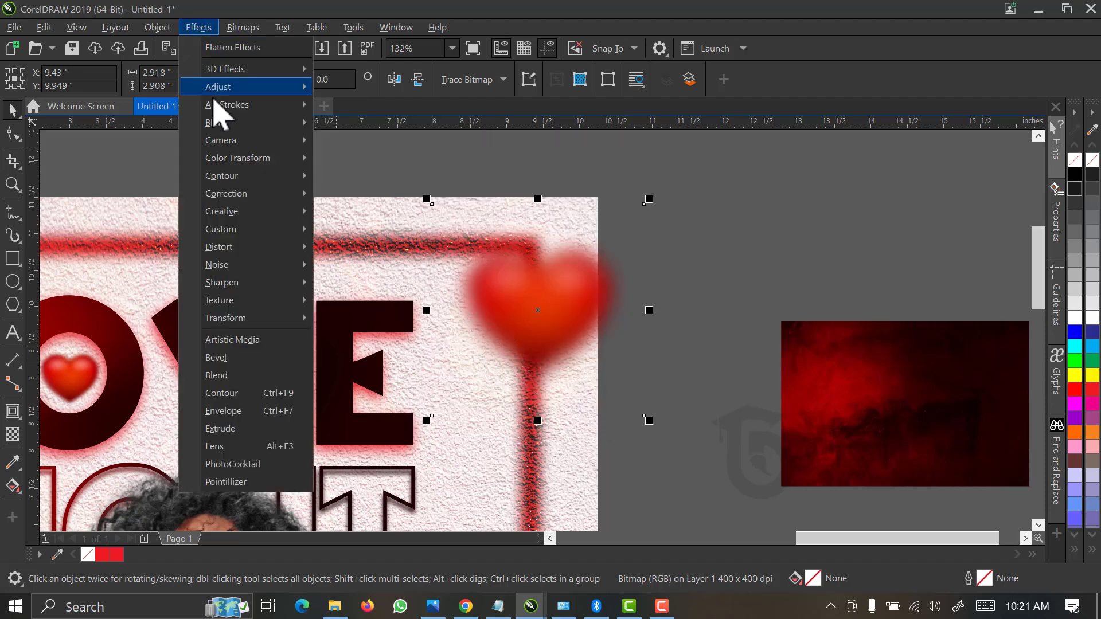
click(237, 91)
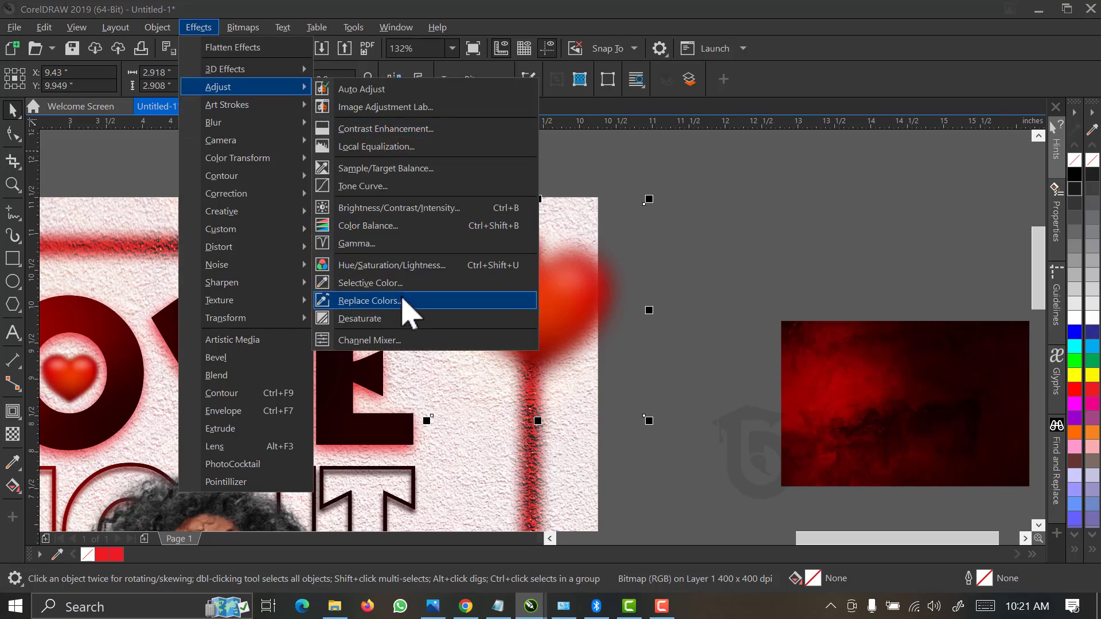
click(406, 267)
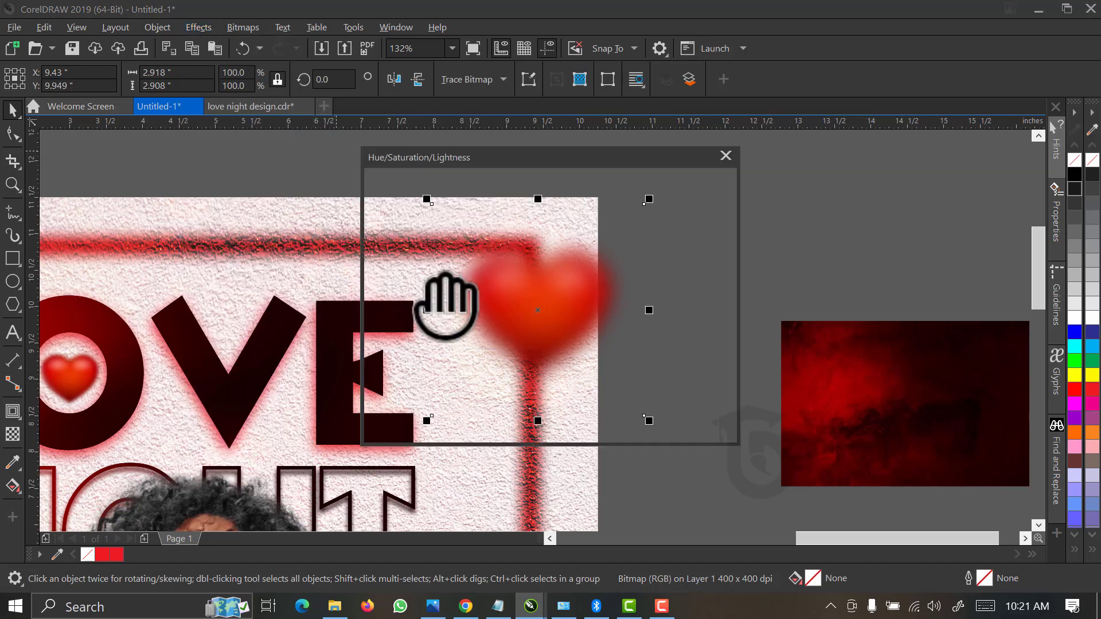
drag(561, 156, 858, 188)
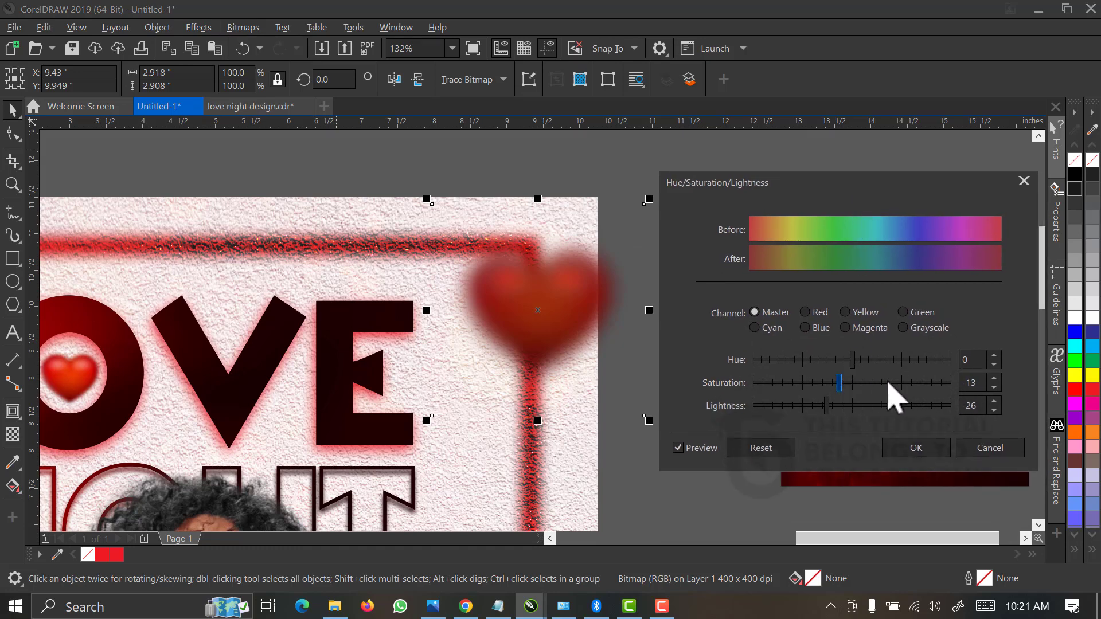
drag(822, 387, 817, 390)
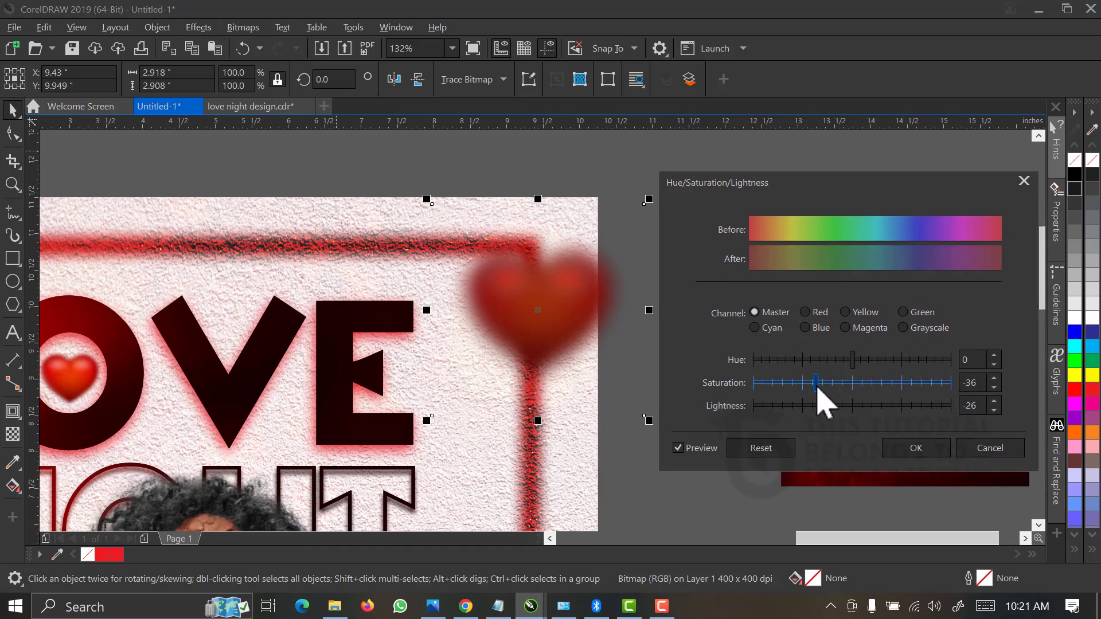
click(853, 383)
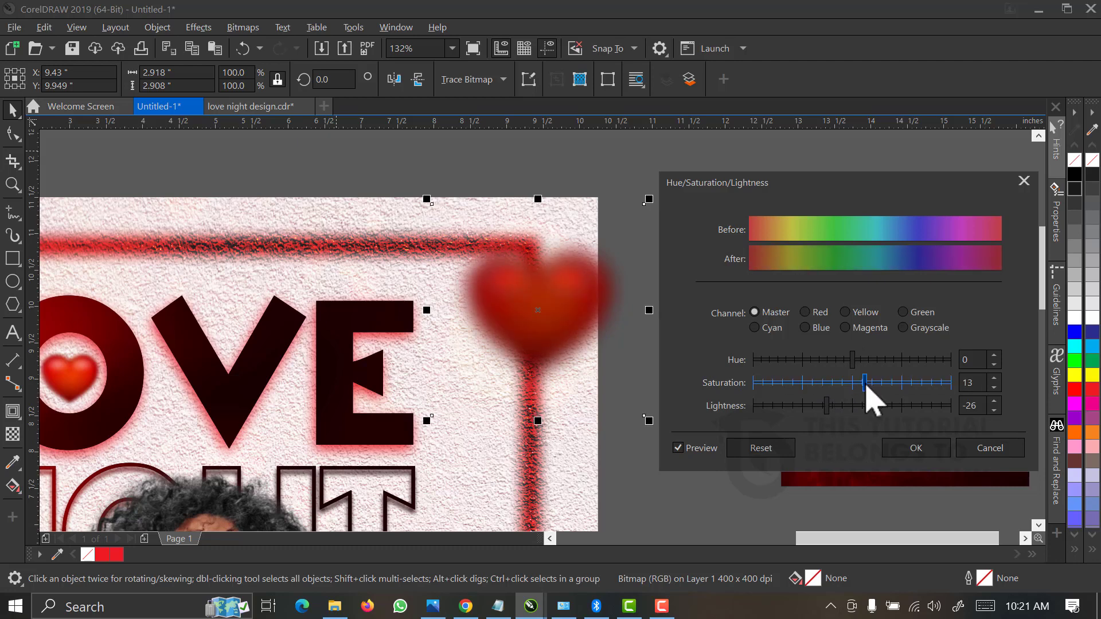
drag(866, 384, 838, 388)
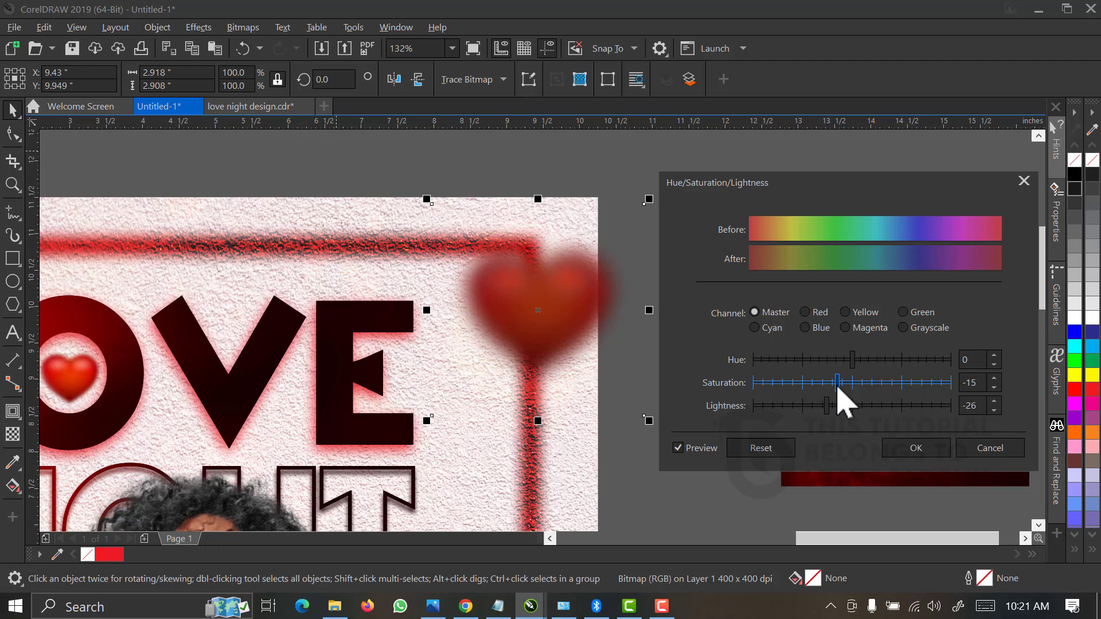
drag(838, 388, 802, 388)
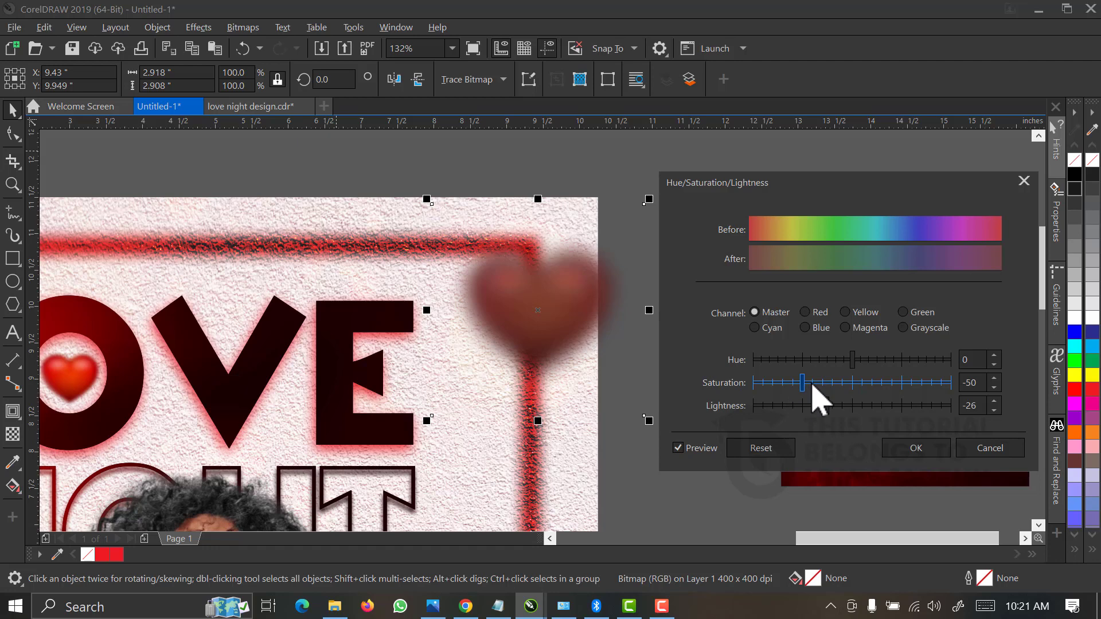
drag(812, 385, 814, 386)
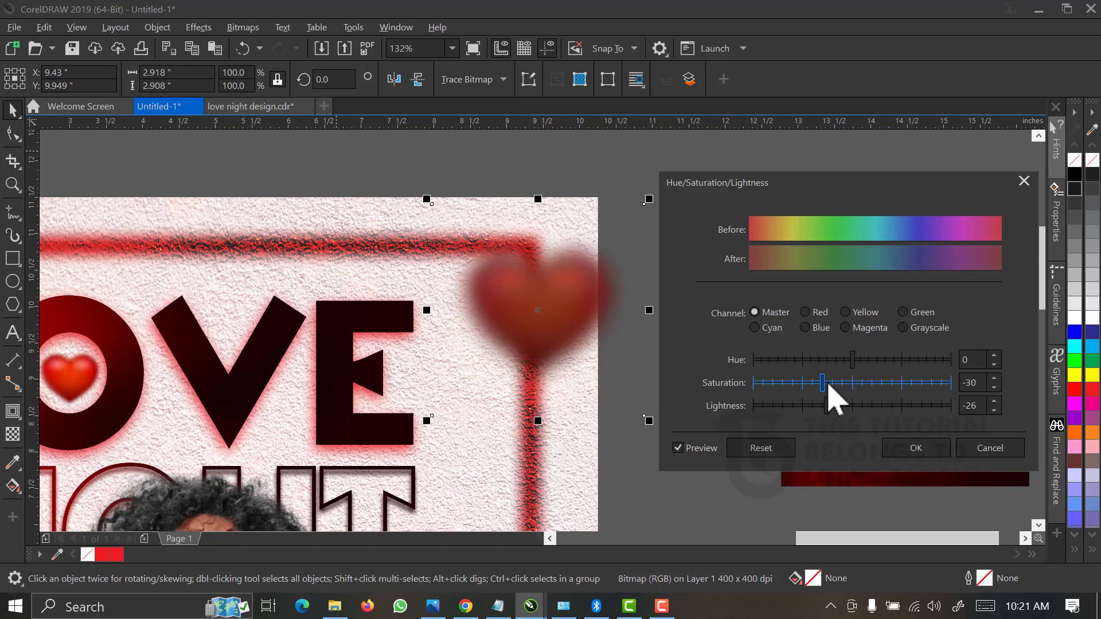
drag(830, 384, 834, 383)
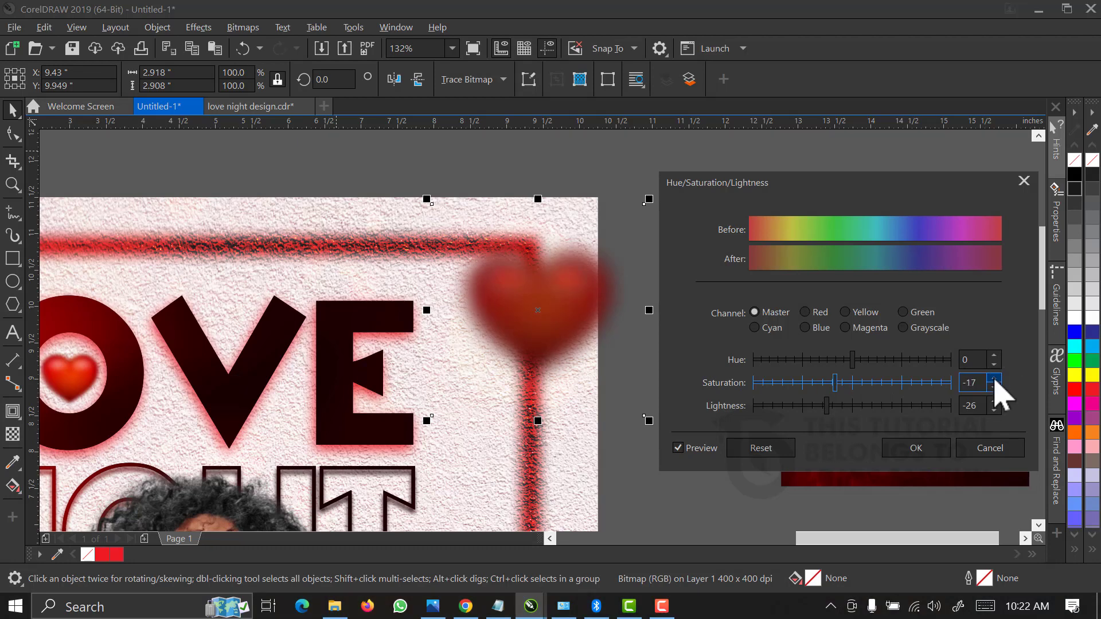
click(995, 379)
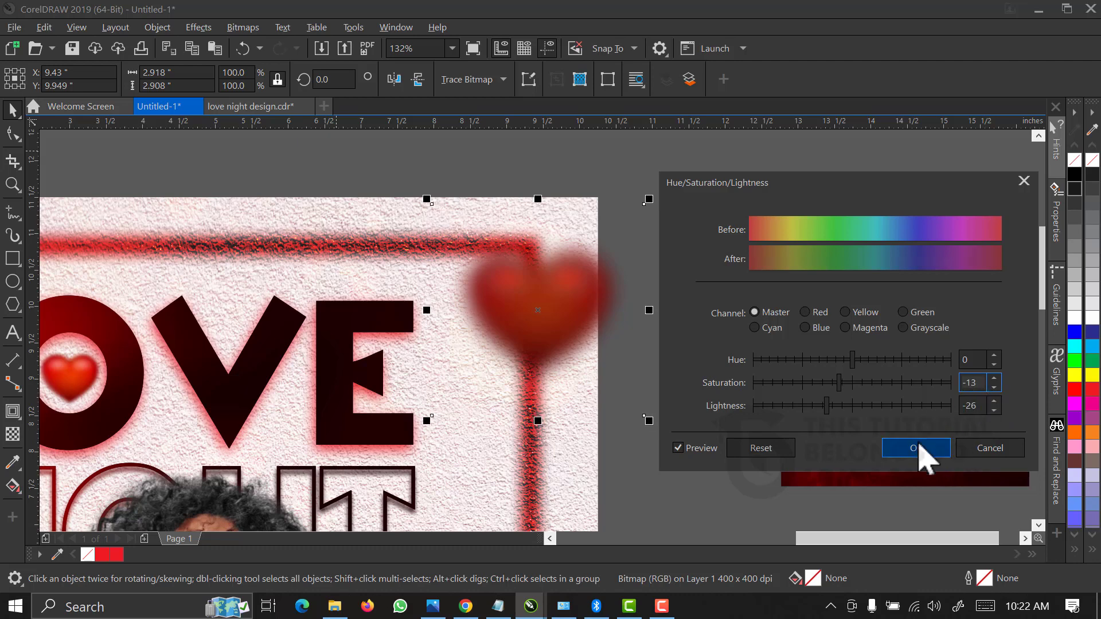
Set the heart's lightness to -39 and apply the colour adjustment
click(805, 406)
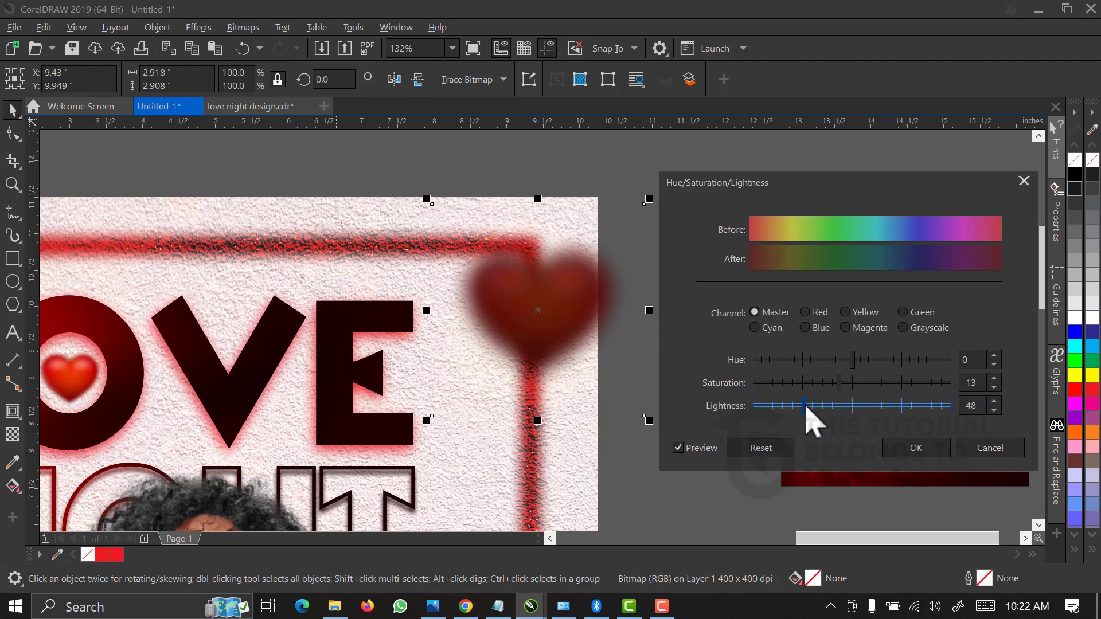
click(816, 405)
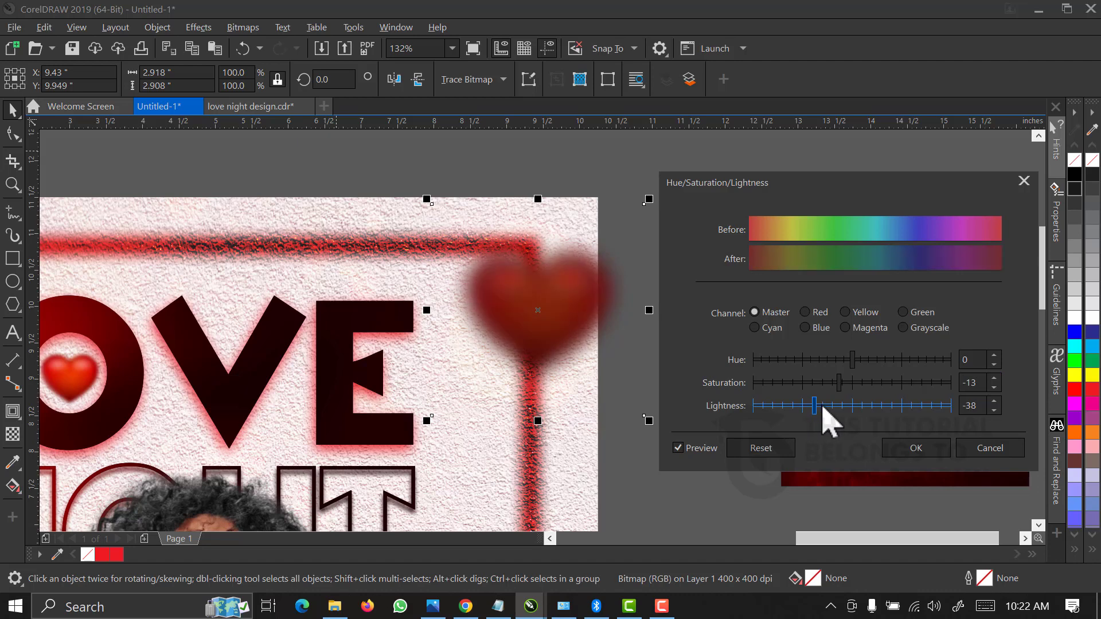
click(865, 406)
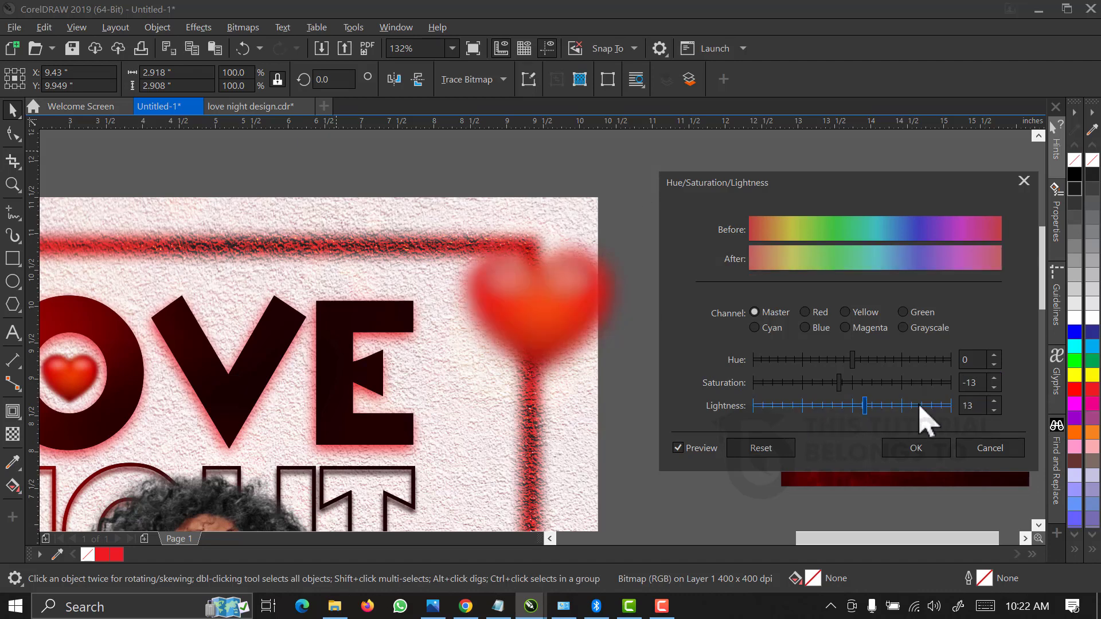
drag(820, 407, 795, 406)
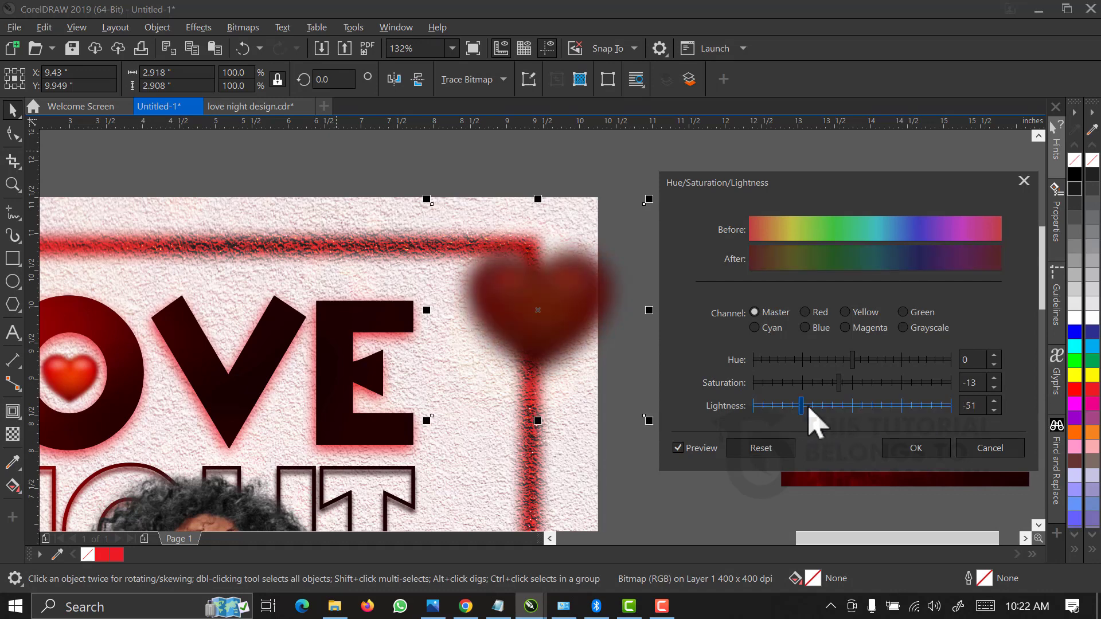
click(809, 406)
click(814, 405)
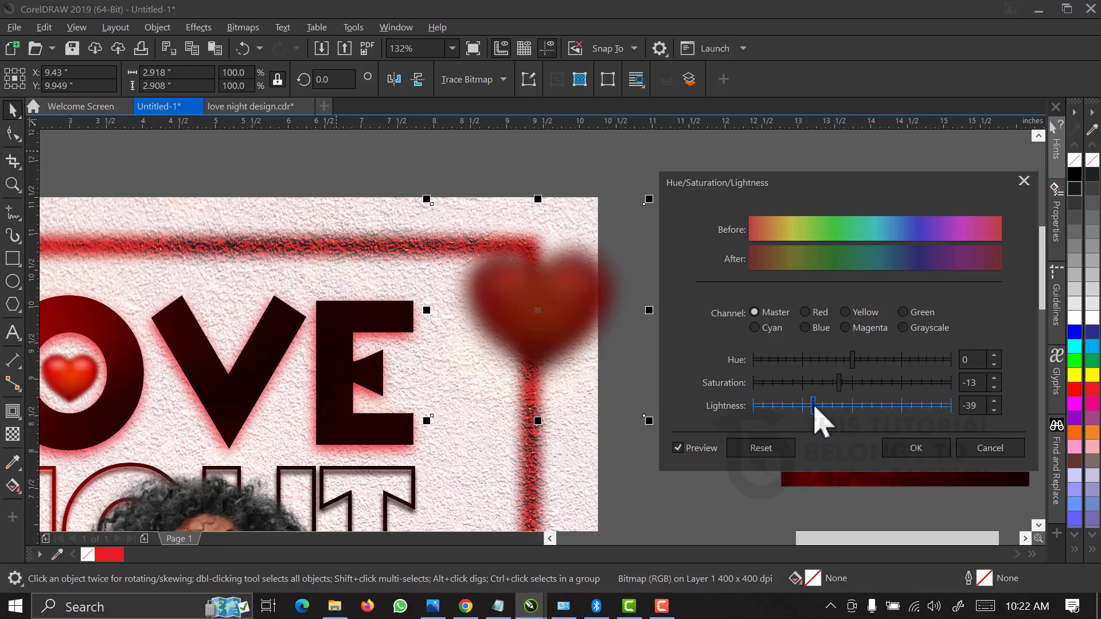
click(913, 450)
Enlarge the blurred heart from its centre to about 191.5% and rotate it clockwise to about 328.3 degrees
scroll(556, 356, down, 3)
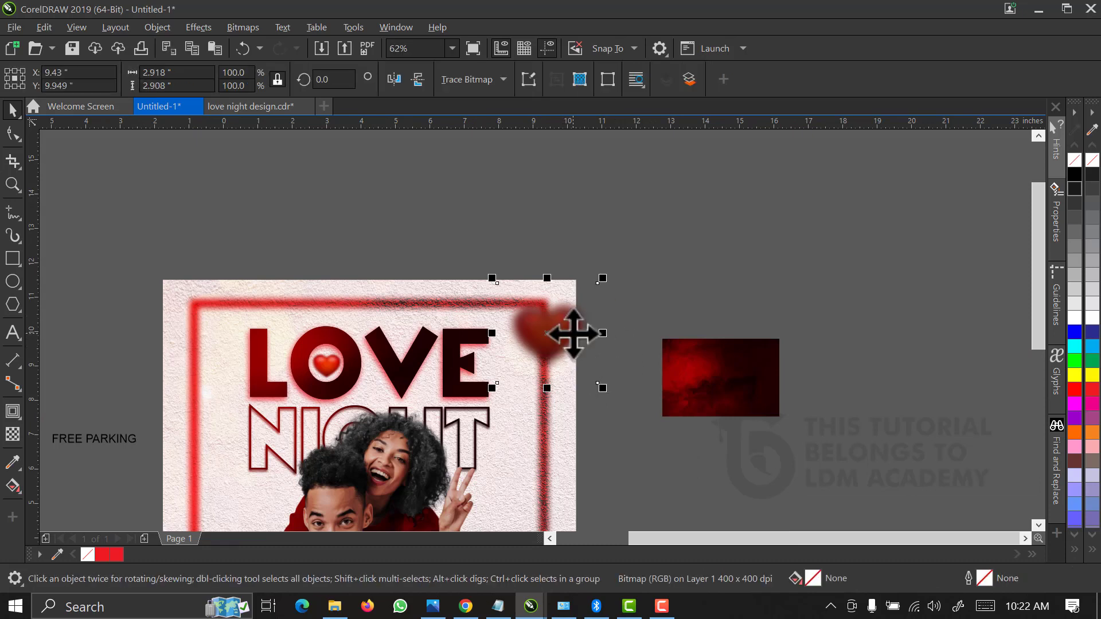
drag(602, 277, 648, 243)
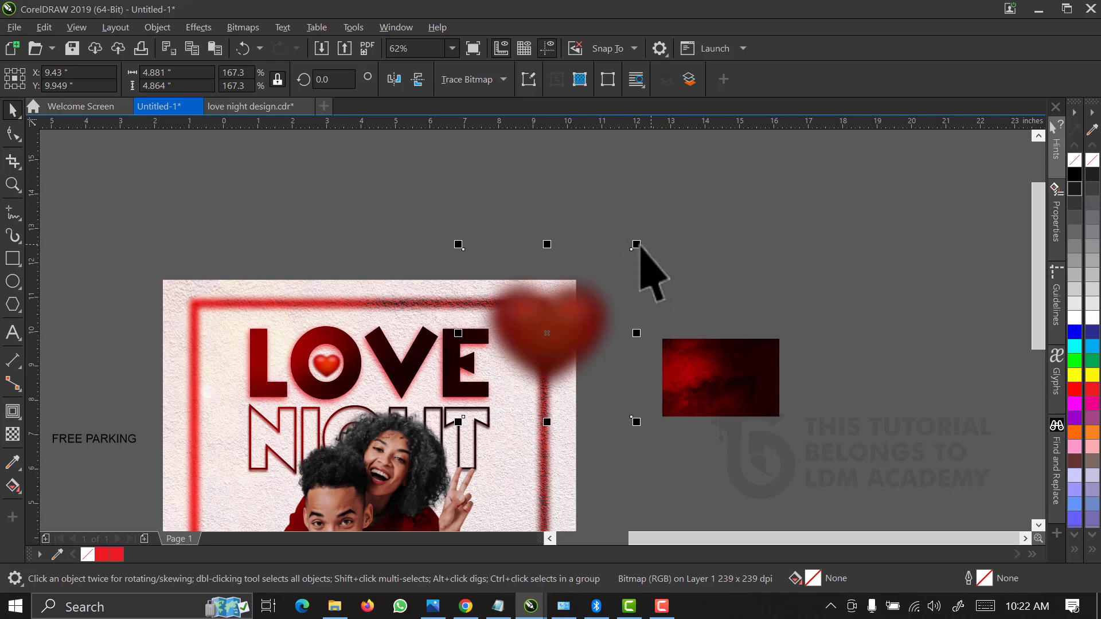
drag(636, 245, 649, 231)
click(569, 312)
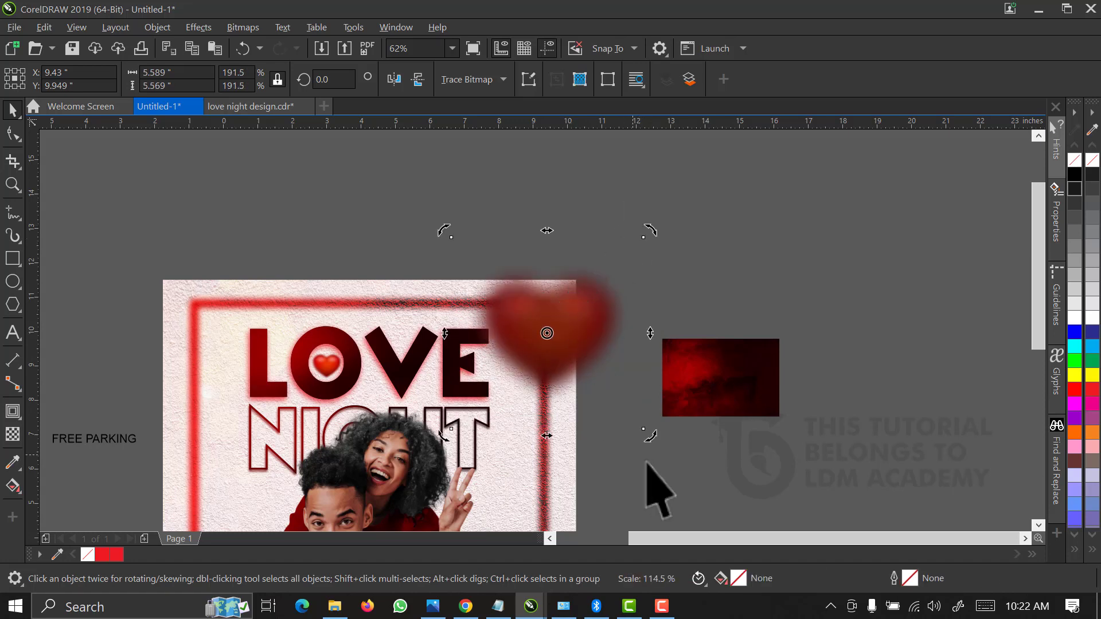
drag(652, 440, 619, 467)
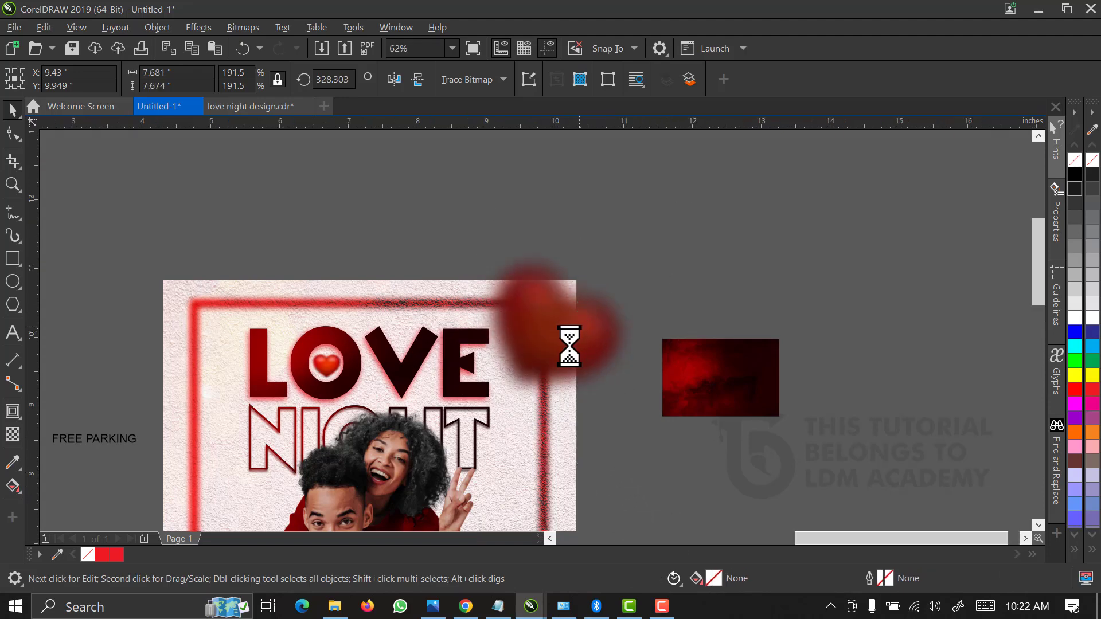
Shift the rotated heart slightly over the page's top-right corner and enlarge it to about 245.1%
scroll(569, 345, up, 2)
mouse_move(533, 346)
mouse_down()
mouse_move(576, 288)
mouse_move(555, 282)
mouse_move(553, 325)
mouse_move(539, 339)
mouse_up()
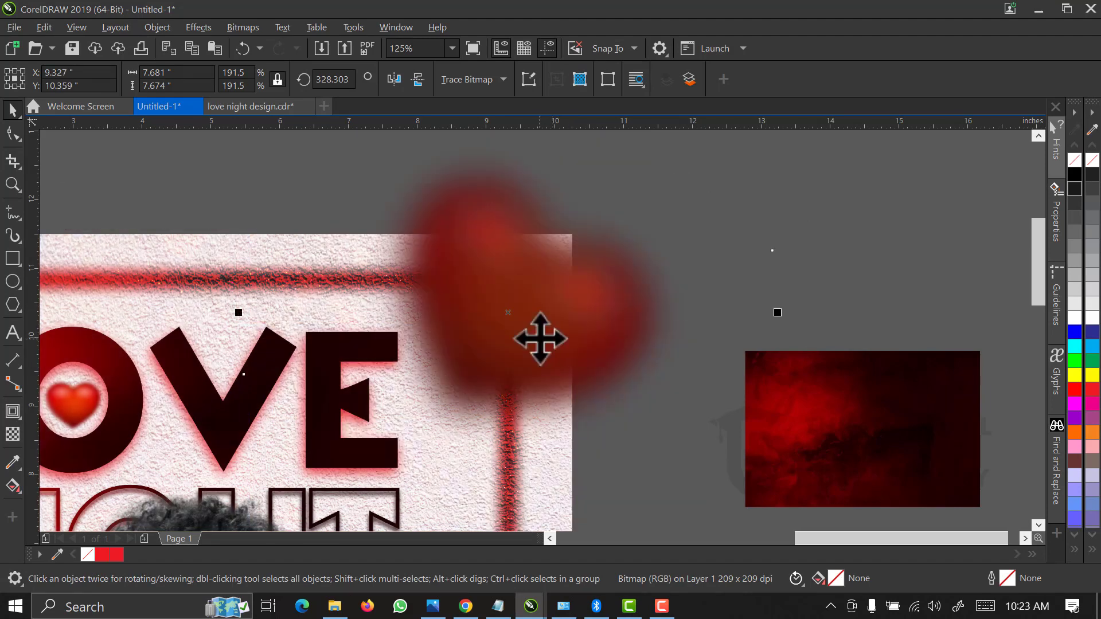
scroll(539, 339, down, 2)
drag(658, 181, 561, 340)
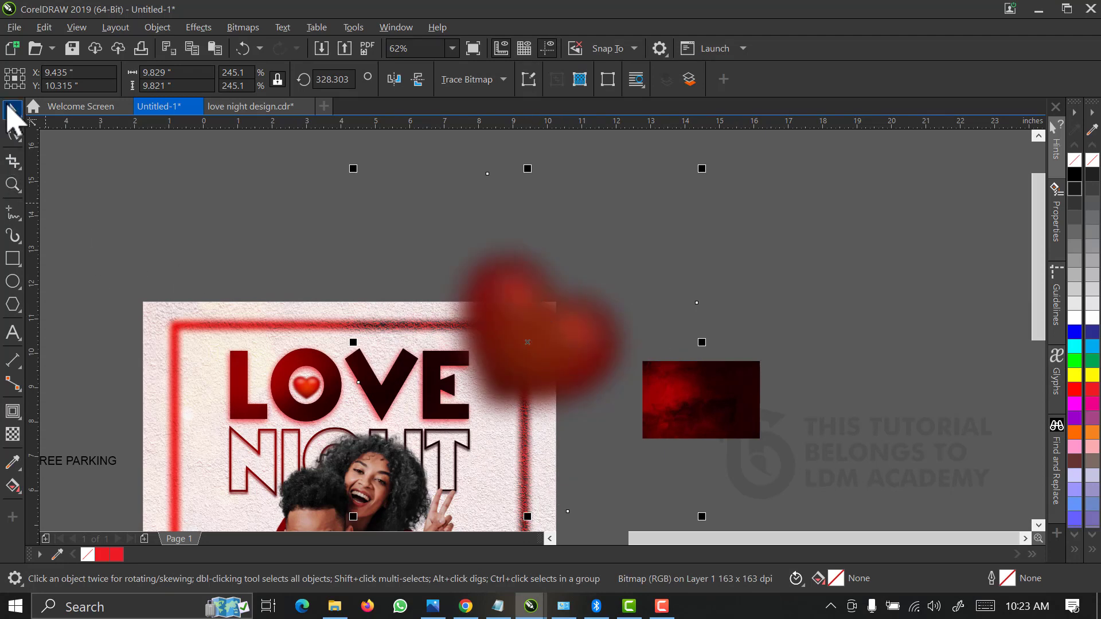
Place a duplicate of the blurred heart outside the page, at about X 18.885", Y 11.232"
click(12, 136)
key(space)
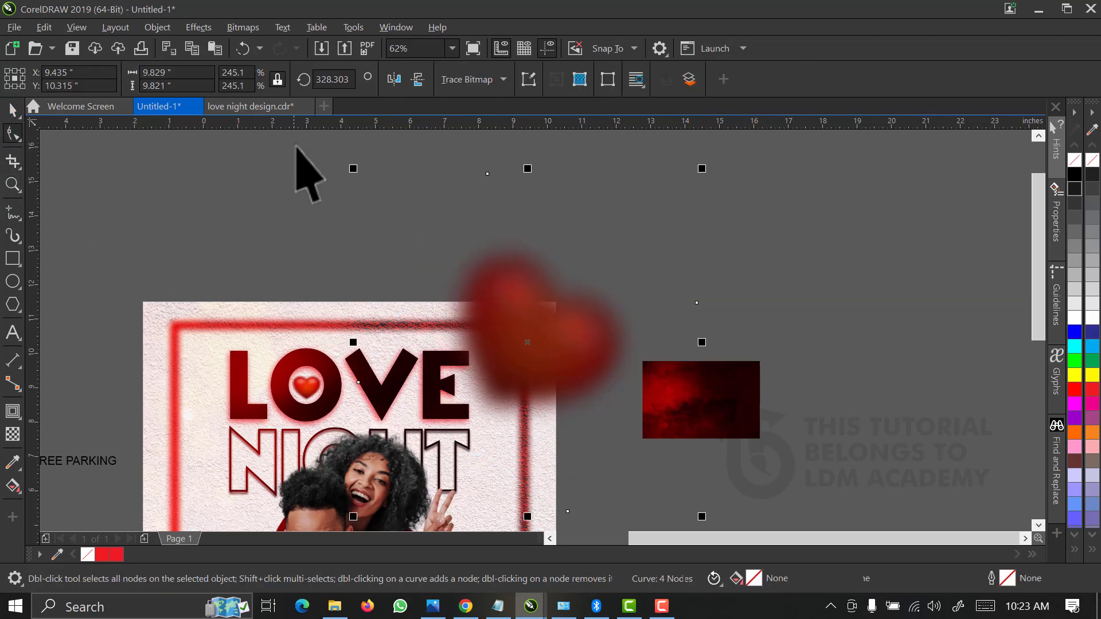
drag(617, 315, 843, 290)
Convert the heart at the page corner to a 400 dpi RGB bitmap with anti-aliasing and a transparent background
click(545, 331)
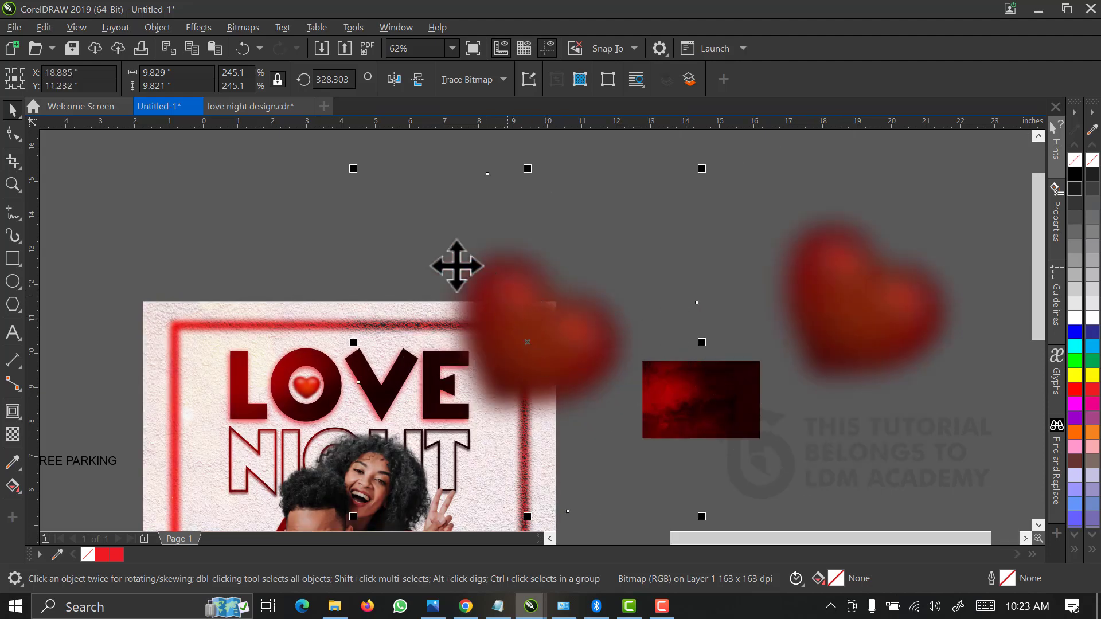
click(243, 29)
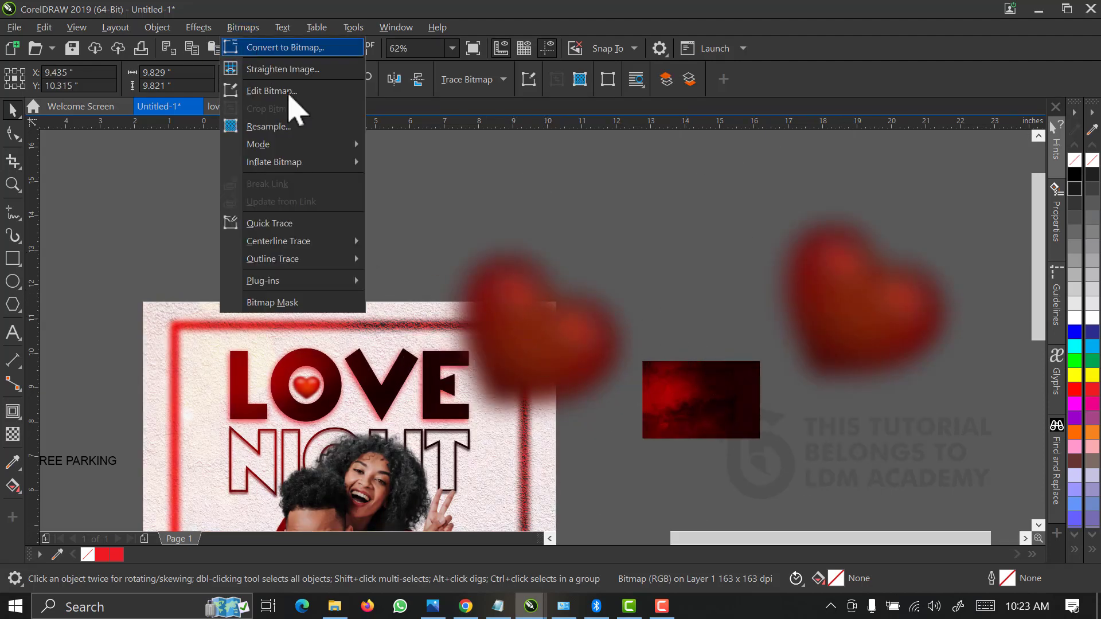
click(285, 47)
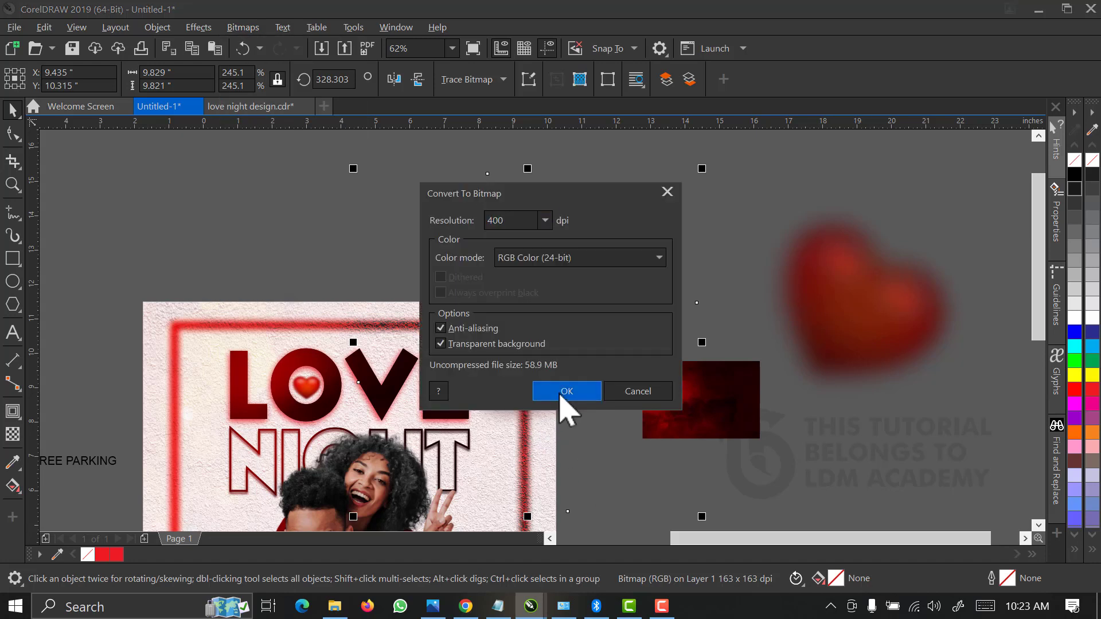
click(565, 392)
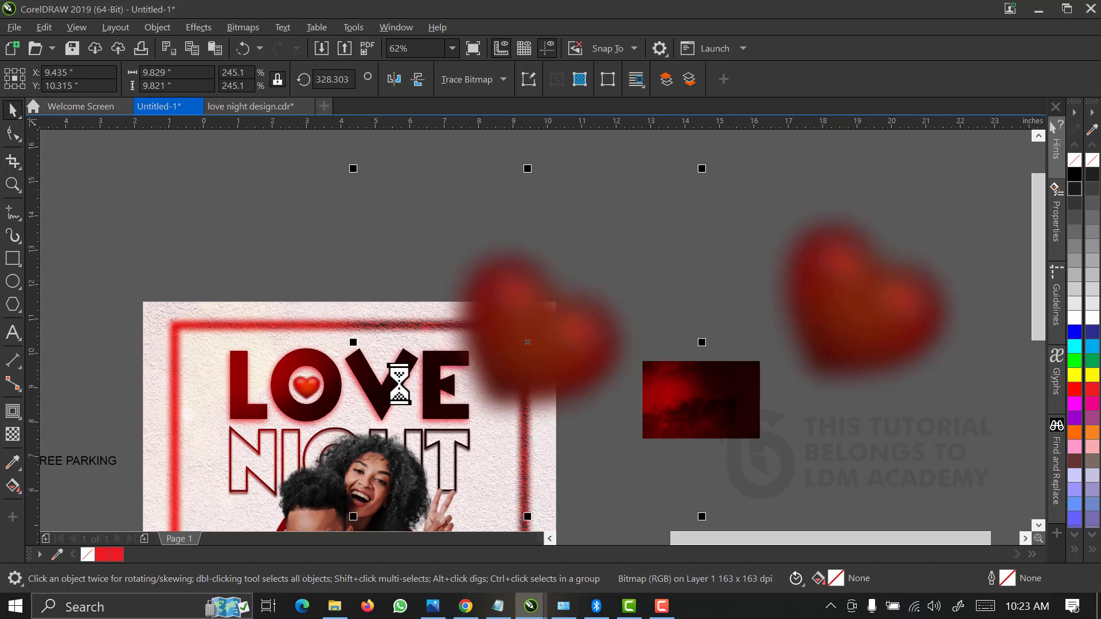
Crop the heart bitmap's top flush with the page's top edge and its bottom to just below the heart
click(12, 133)
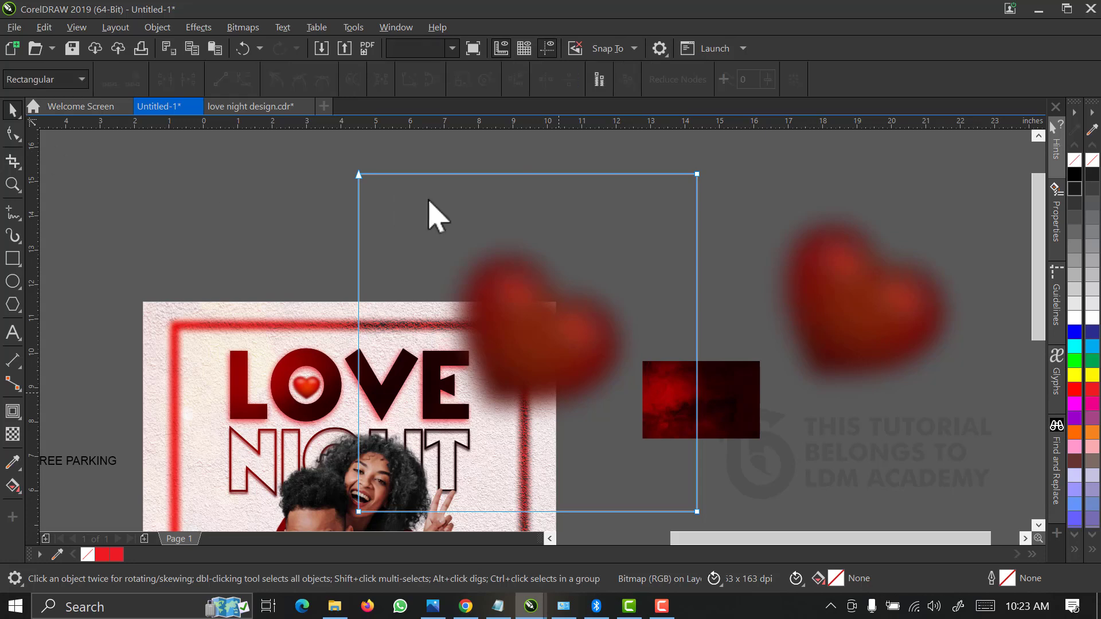
drag(337, 165, 708, 239)
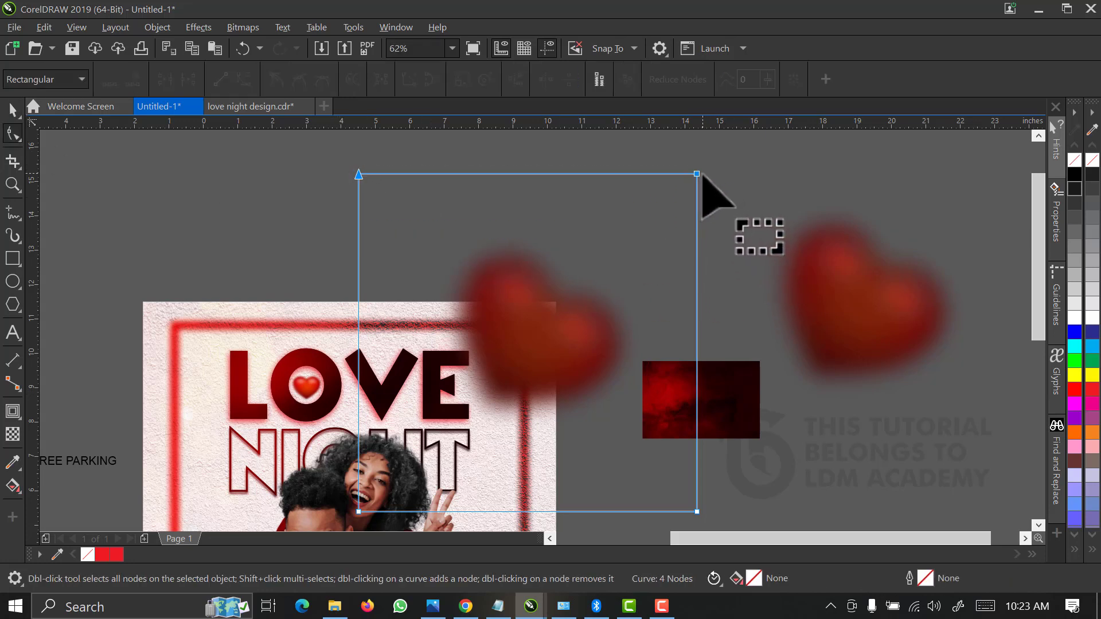
drag(700, 180, 702, 304)
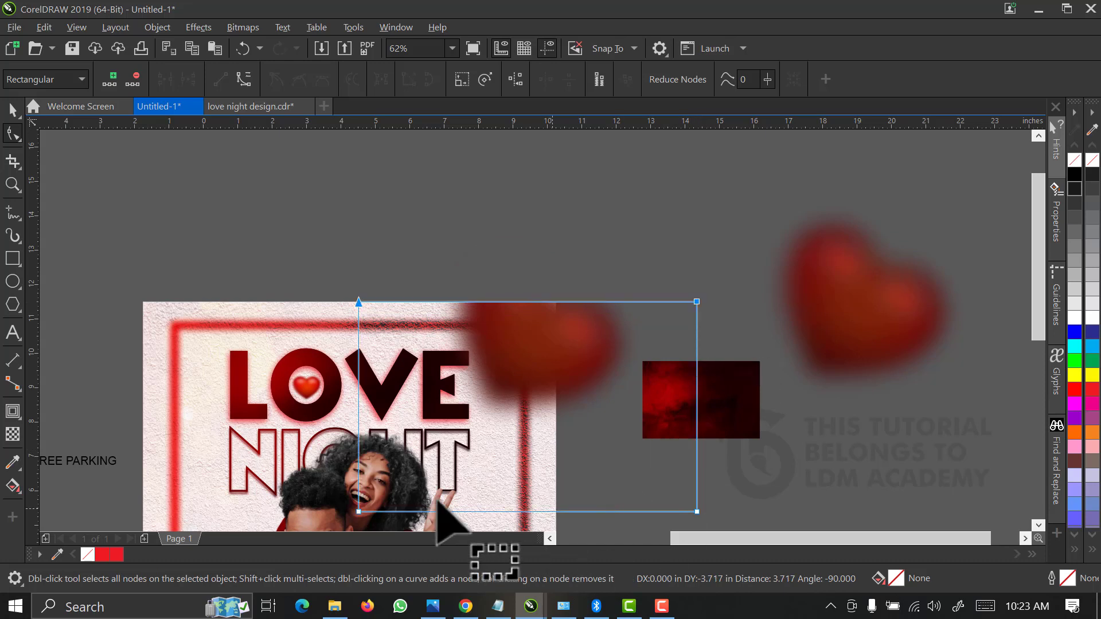
drag(316, 444, 698, 424)
Crop the heart bitmap's right side flush with the page's right edge, then deselect it and check the corner
drag(747, 247, 540, 435)
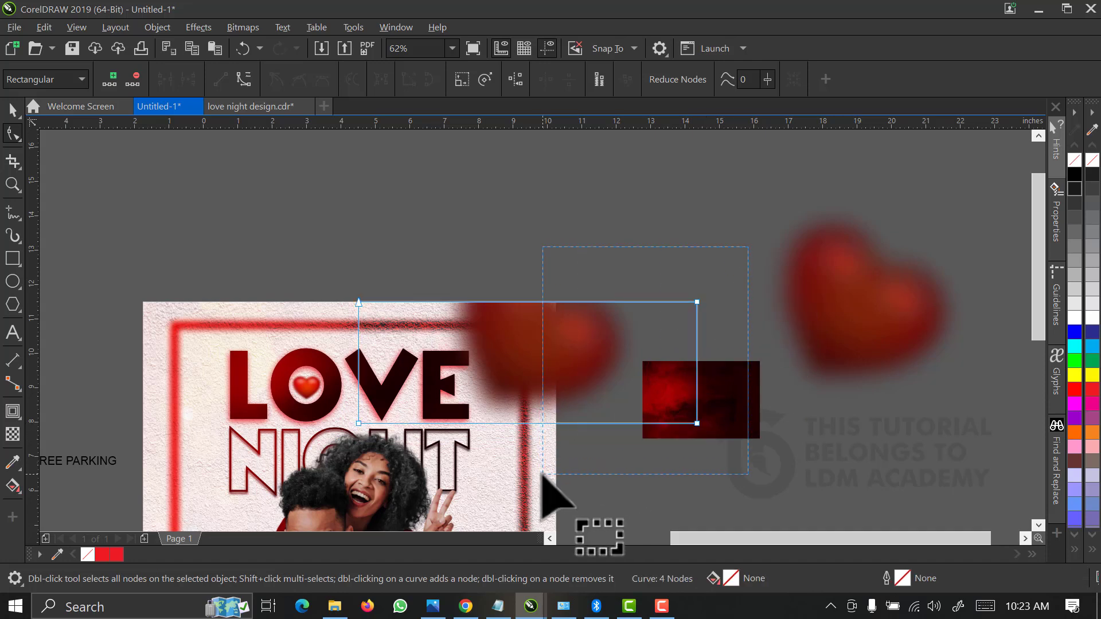
drag(698, 427, 658, 425)
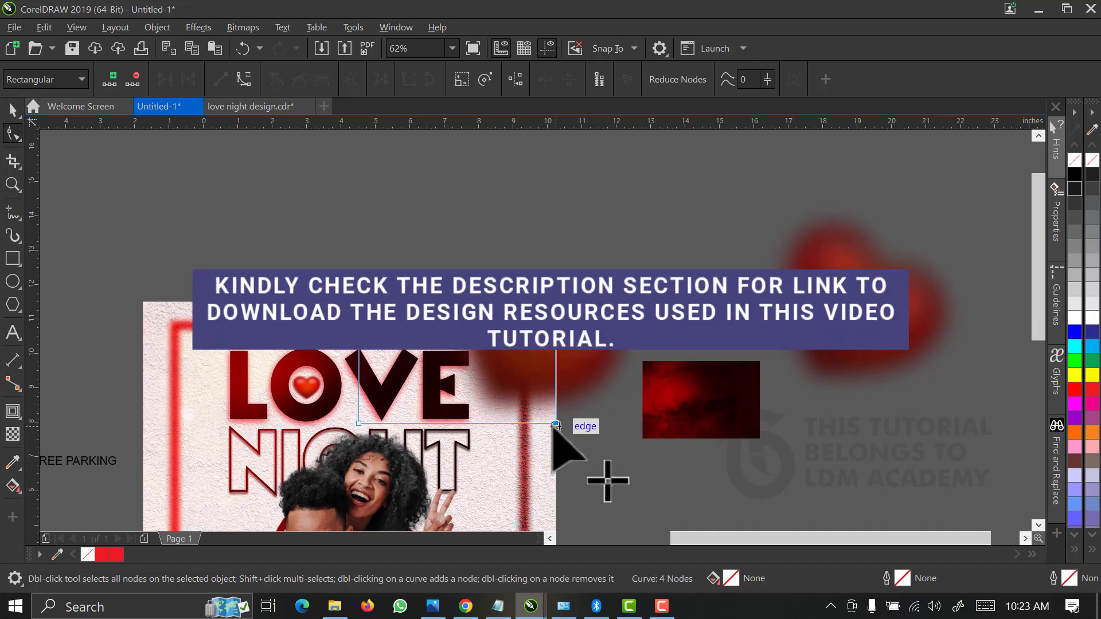
drag(556, 435, 562, 437)
key(Escape)
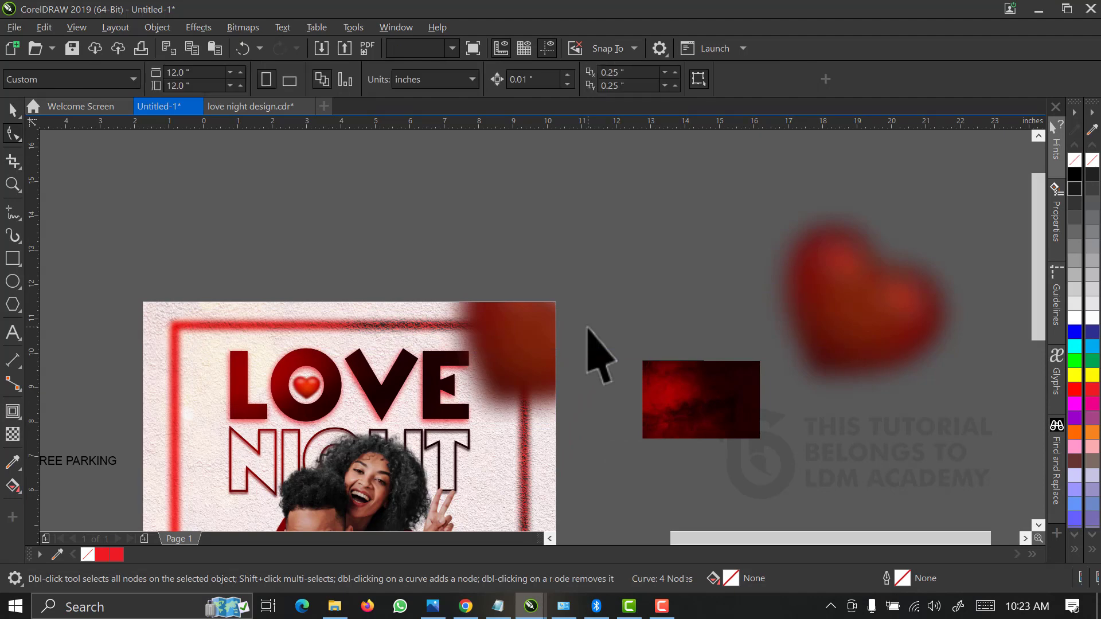
key(space)
scroll(560, 349, up, 4)
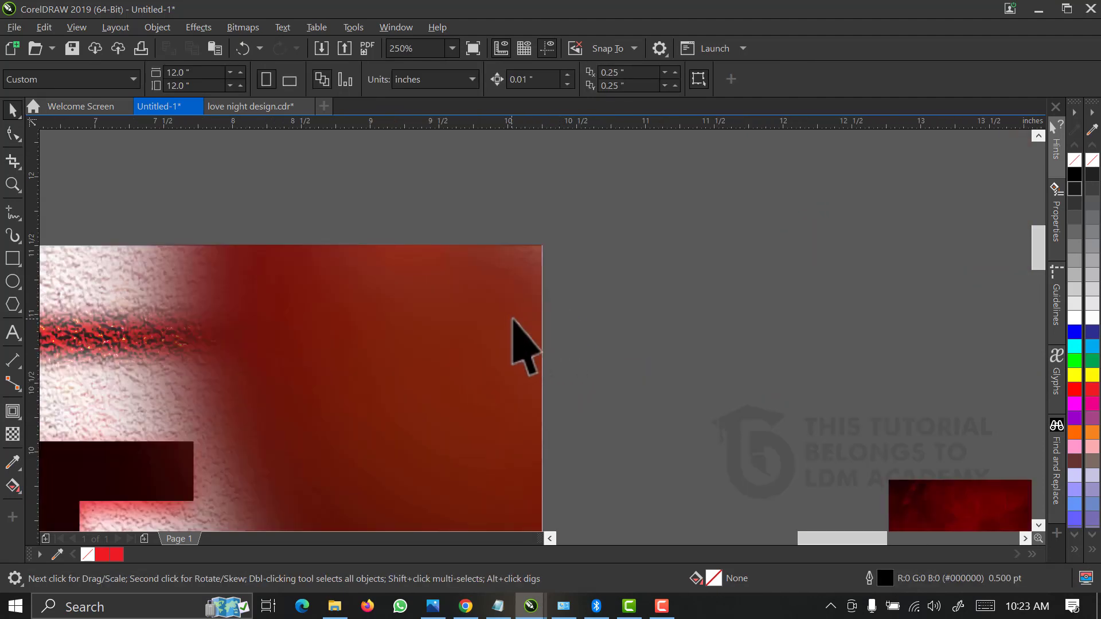
Scale the heart bitmap proportionally to about 5.0" wide (87.3%), keeping it anchored at the page's top-right corner
click(453, 49)
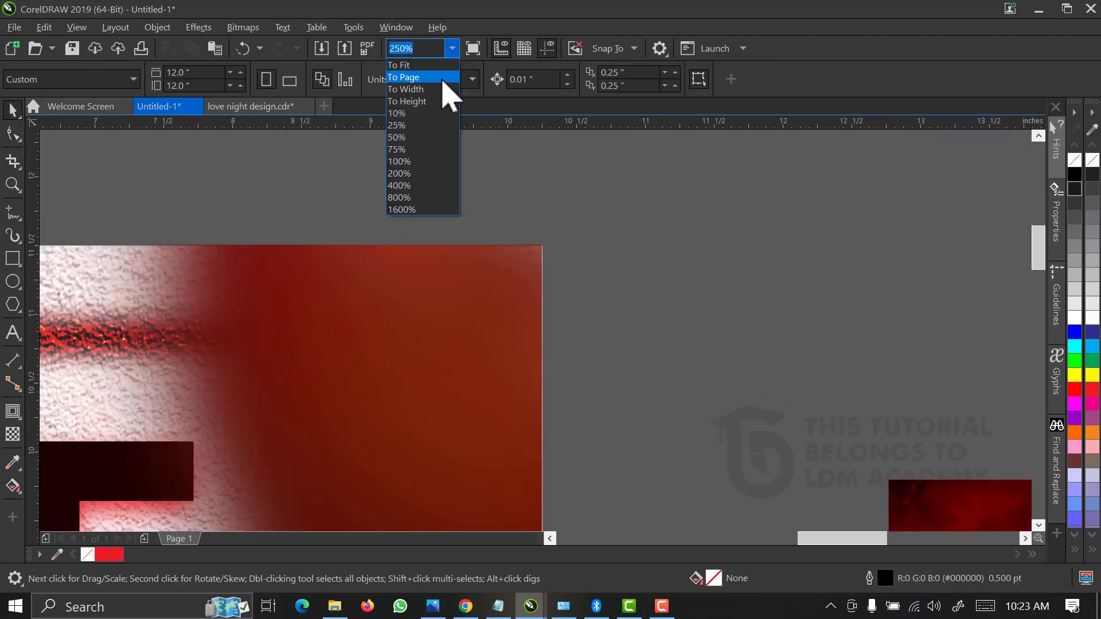
click(442, 81)
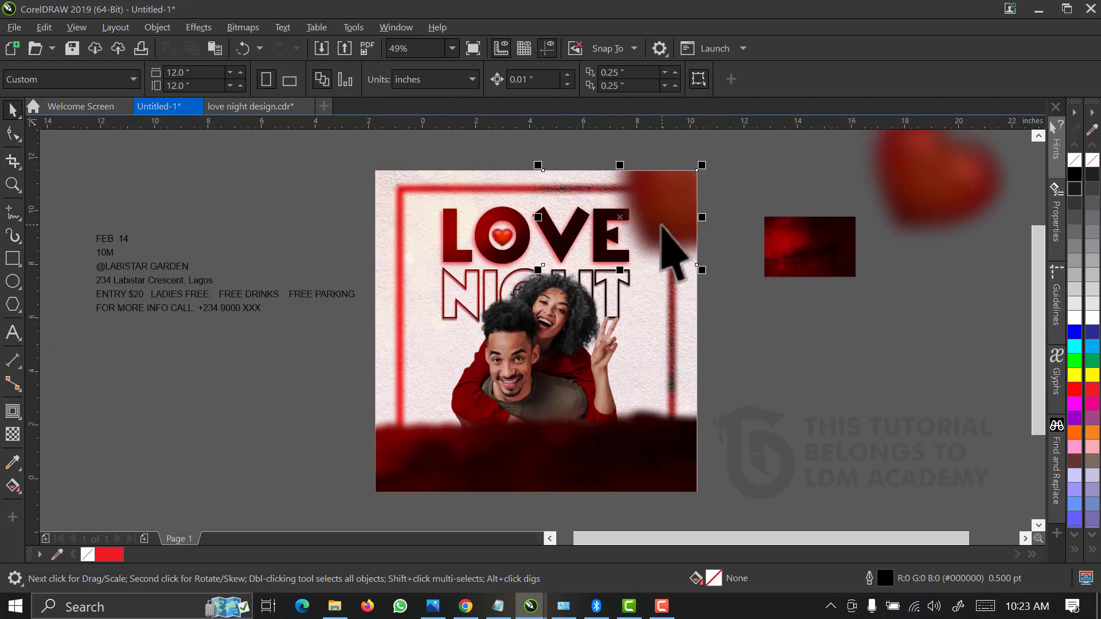
click(664, 211)
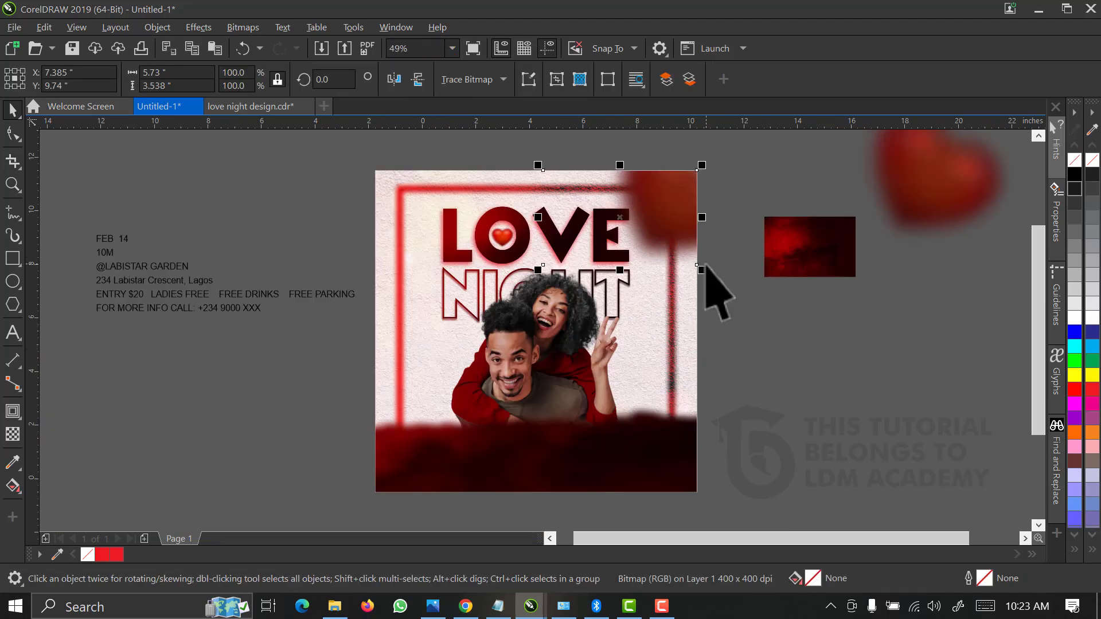
scroll(705, 266, up, 2)
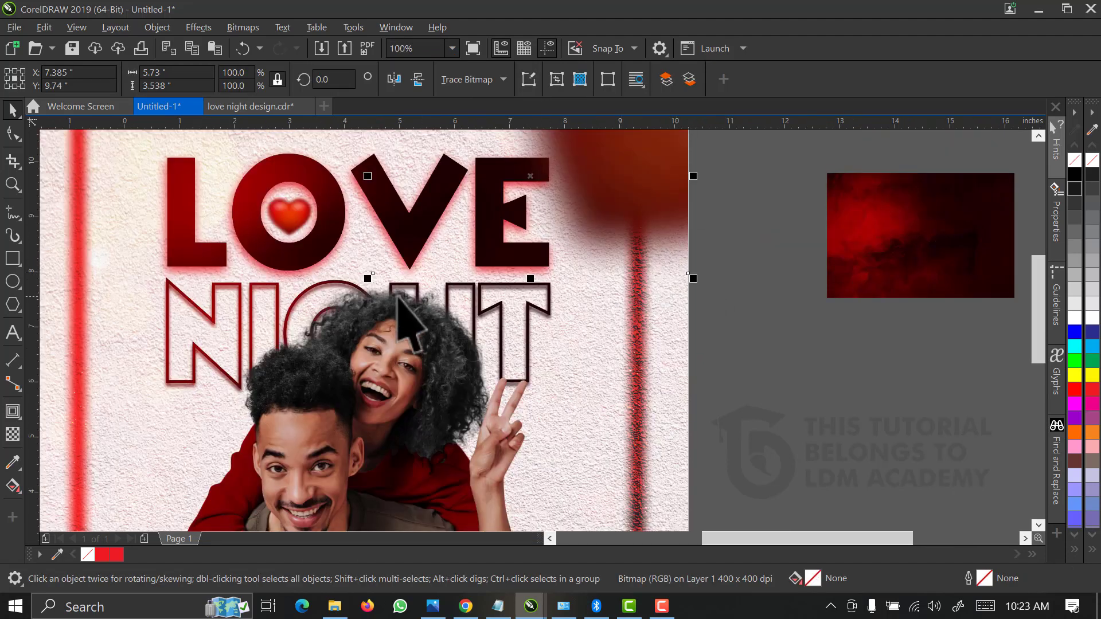
drag(366, 280, 406, 256)
scroll(586, 268, down, 2)
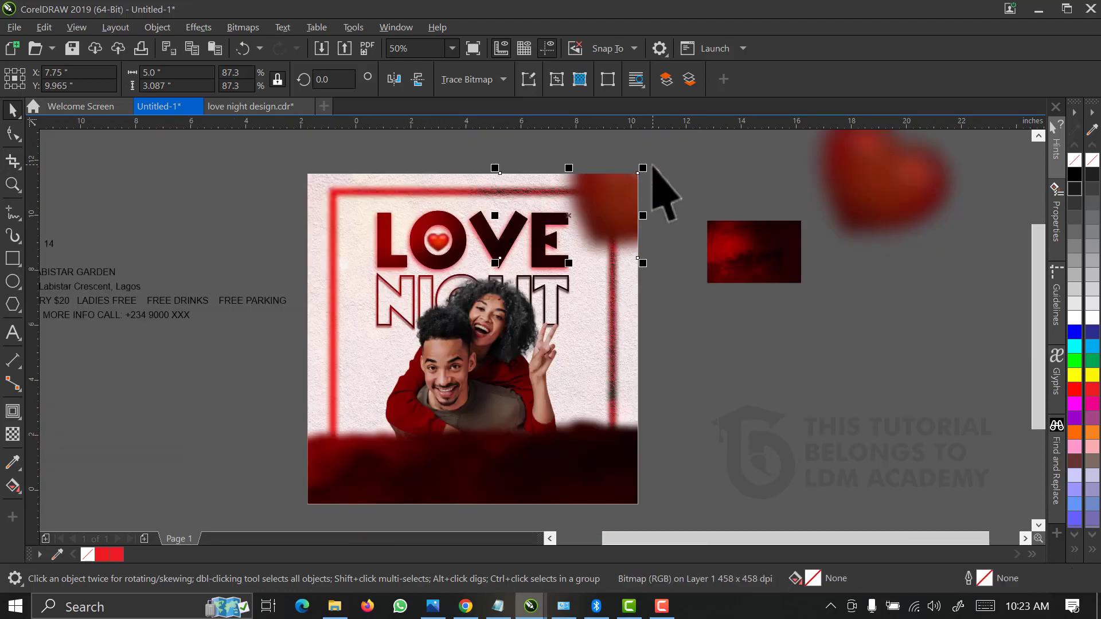
Reduce the top-right heart further to about 4.558" wide (79.5%), keeping it at the page corner, then deselect it
scroll(659, 201, down, 2)
scroll(654, 160, up, 2)
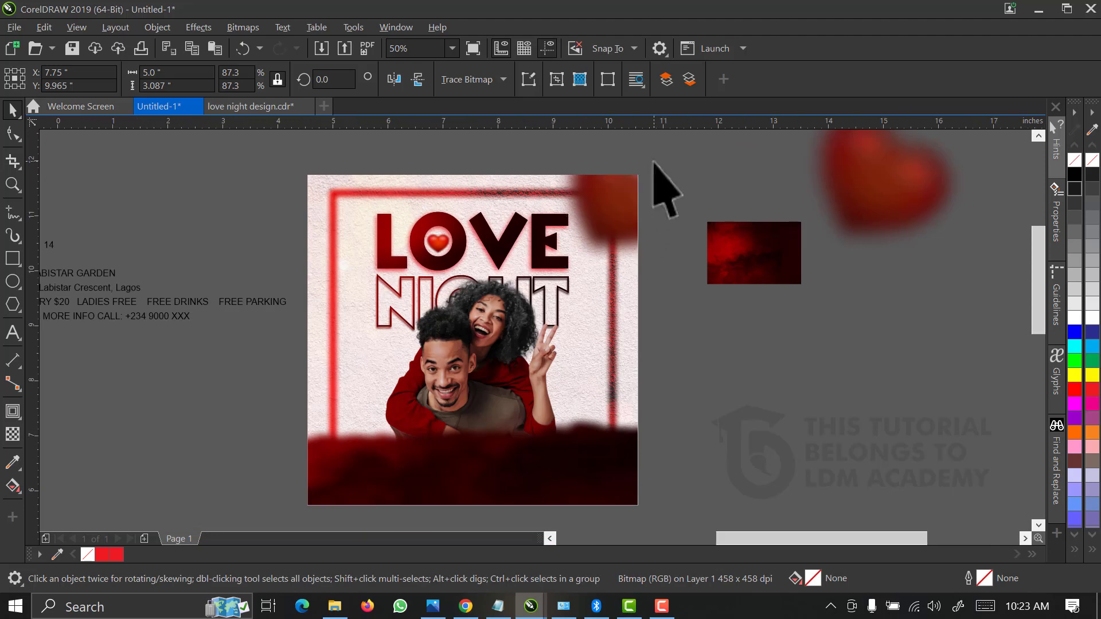
scroll(491, 373, up, 2)
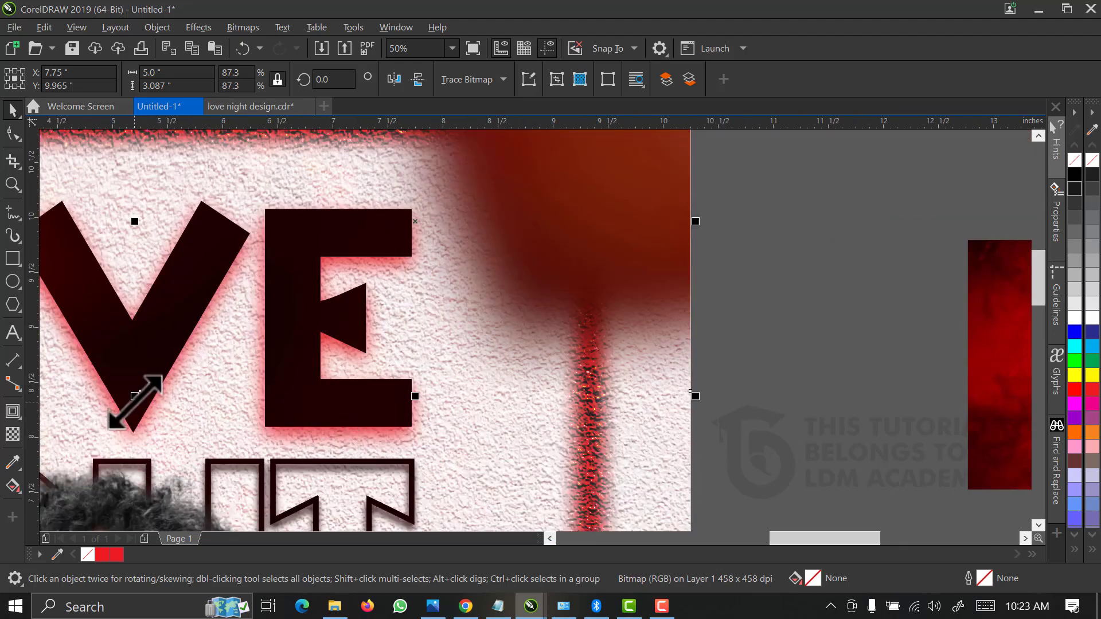
drag(136, 396, 183, 367)
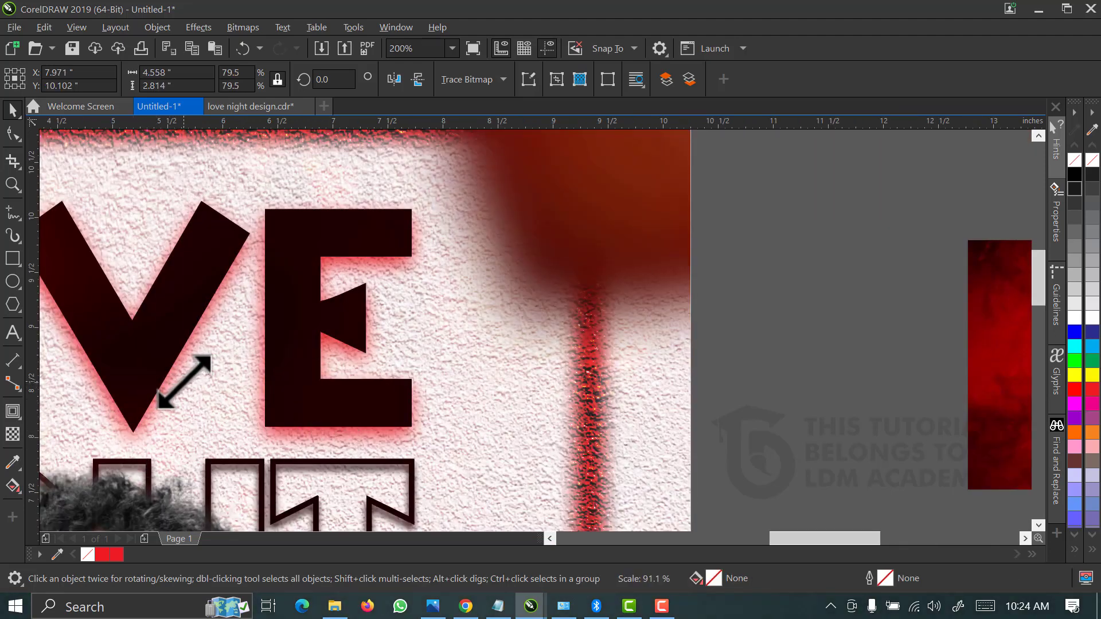
scroll(594, 344, down, 4)
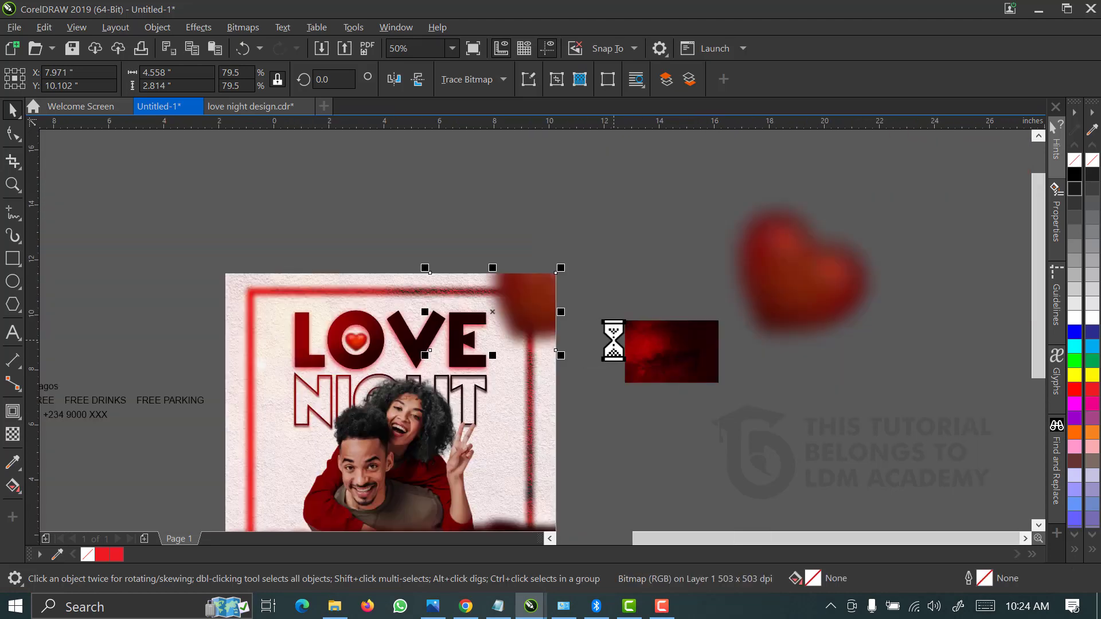
key(Escape)
scroll(541, 450, down, 2)
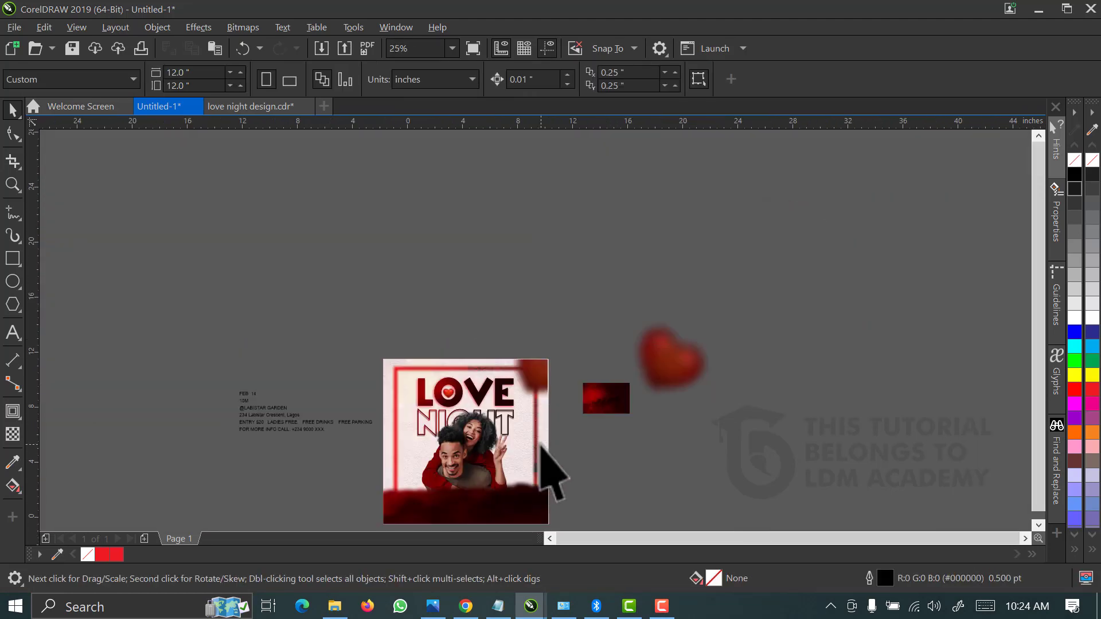
Scale the top-right heart down to about 75.8% and rotate it slightly clockwise, to about 350.366°
scroll(542, 450, up, 4)
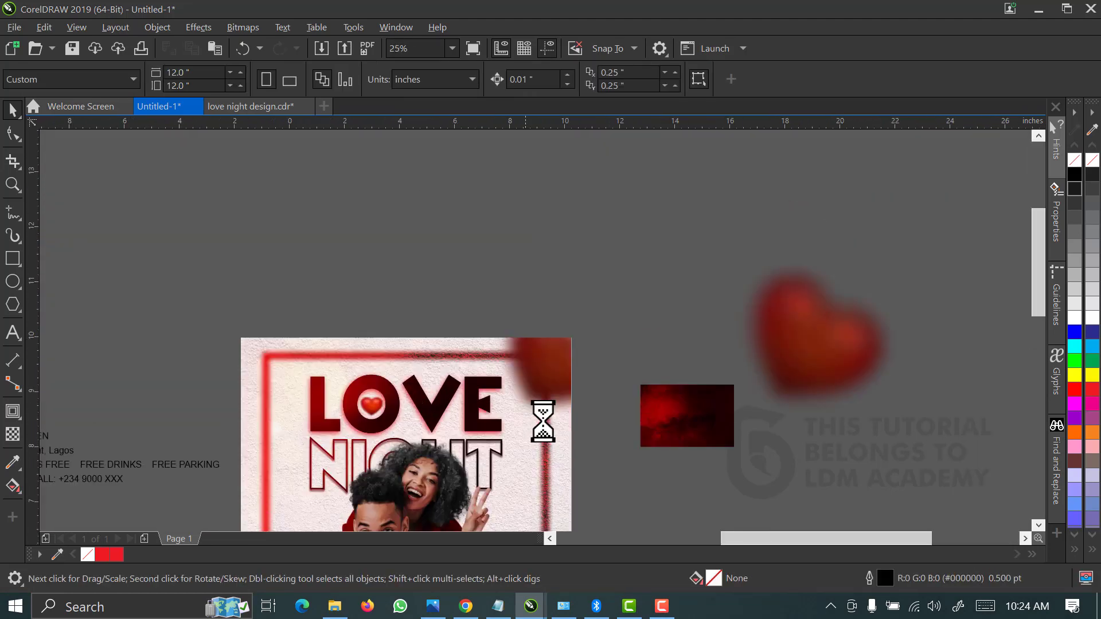
click(499, 400)
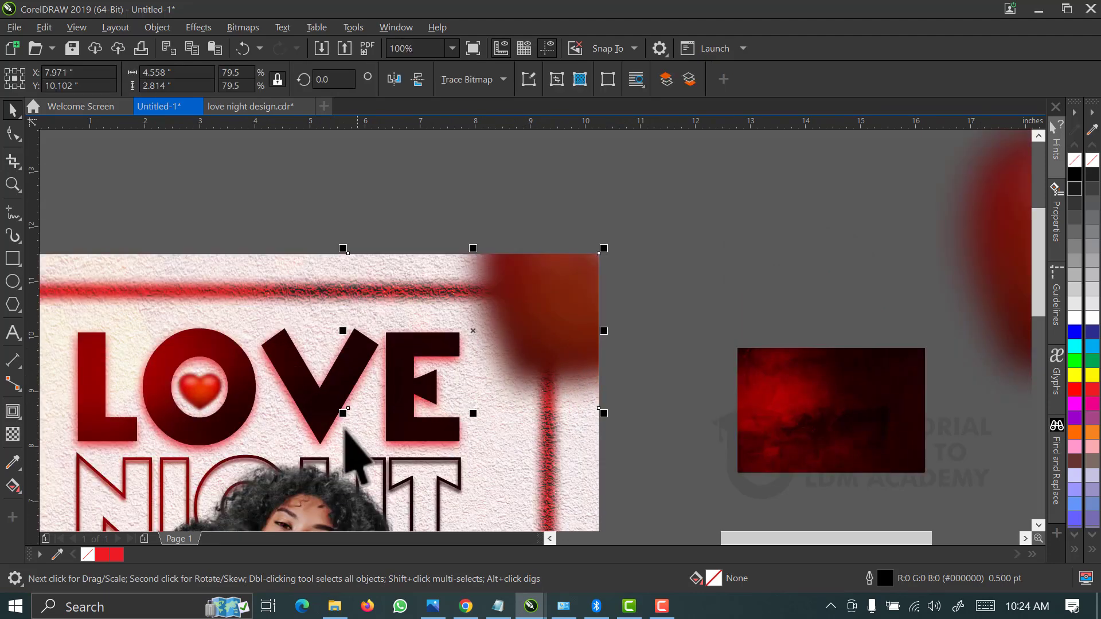
drag(348, 408, 360, 401)
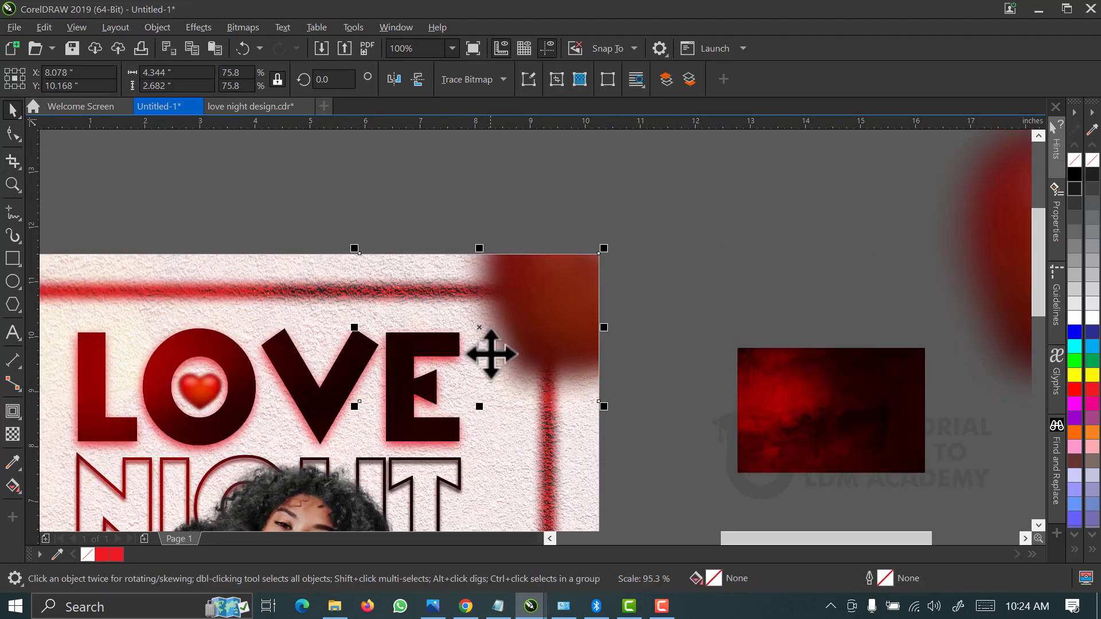
click(489, 354)
drag(610, 246, 635, 263)
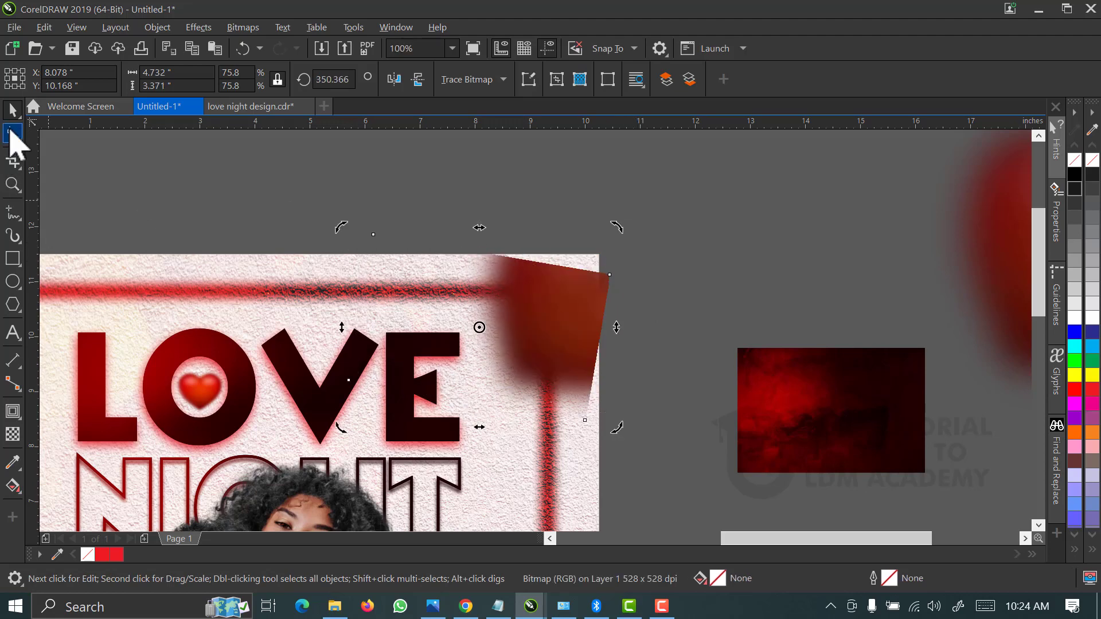
Reshape the rotated heart bitmap's crop outline with the Shape tool so its top and right sides follow the page edges
click(11, 134)
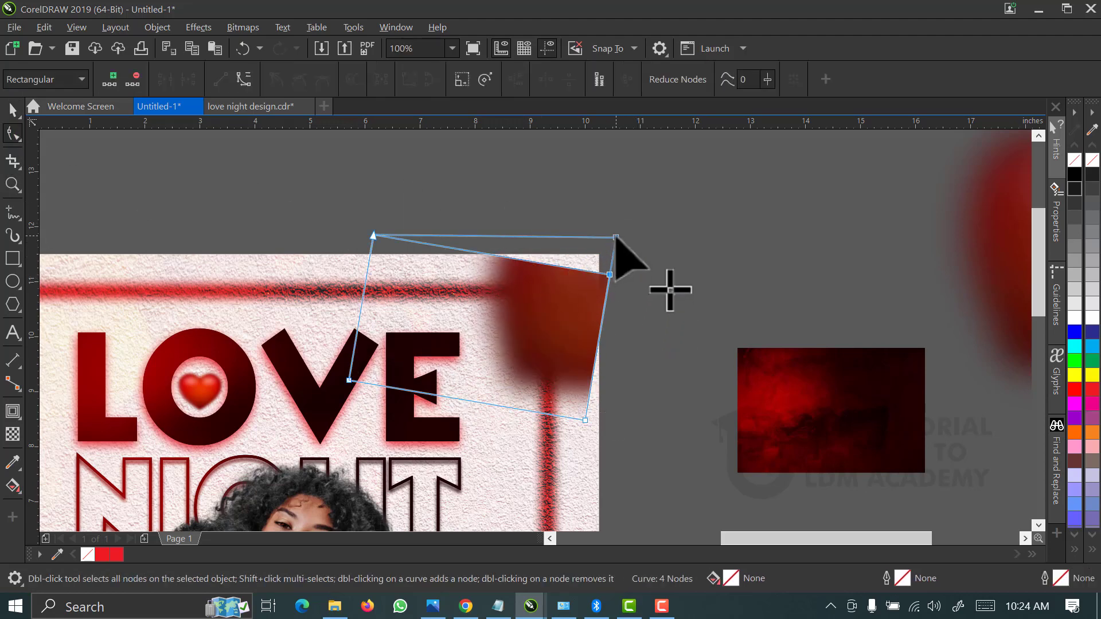
drag(615, 236, 616, 235)
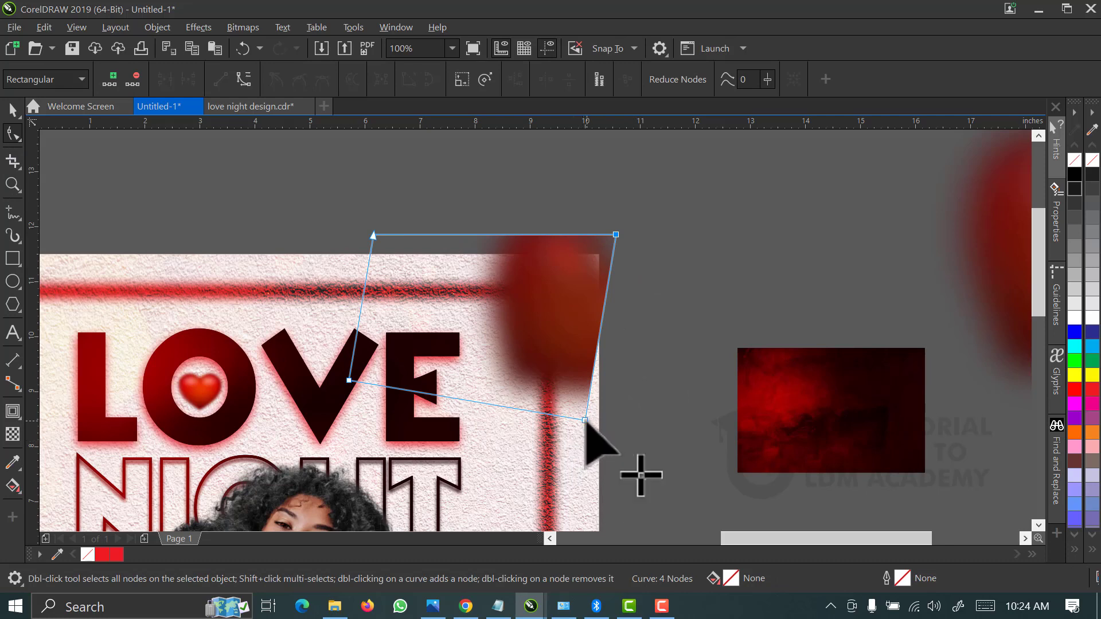
drag(585, 421, 599, 420)
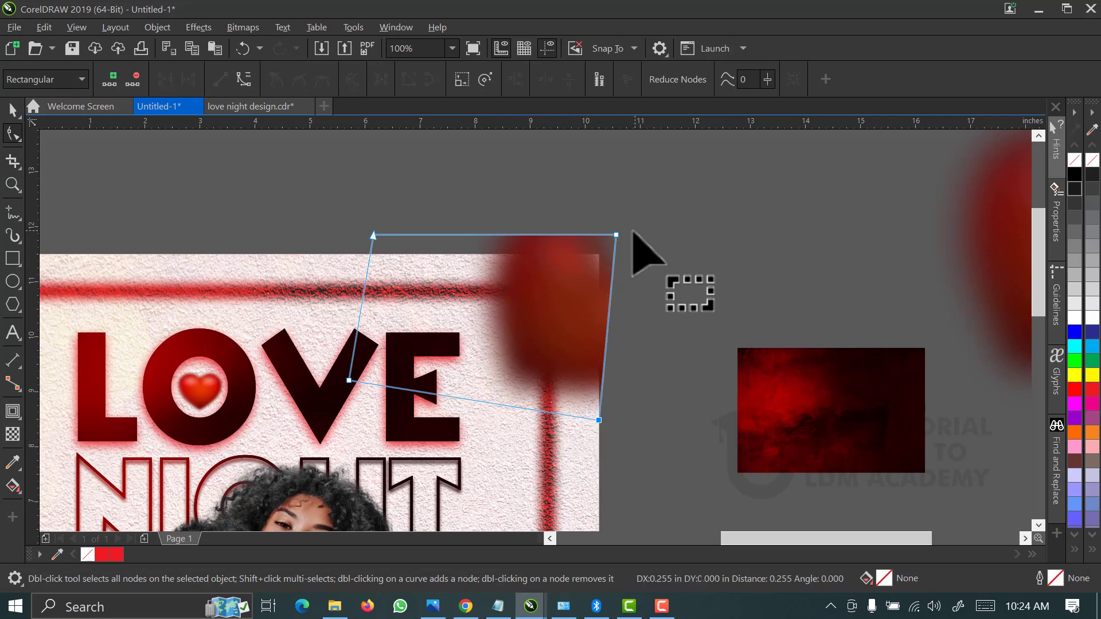
drag(615, 235, 597, 234)
drag(324, 208, 597, 253)
key(space)
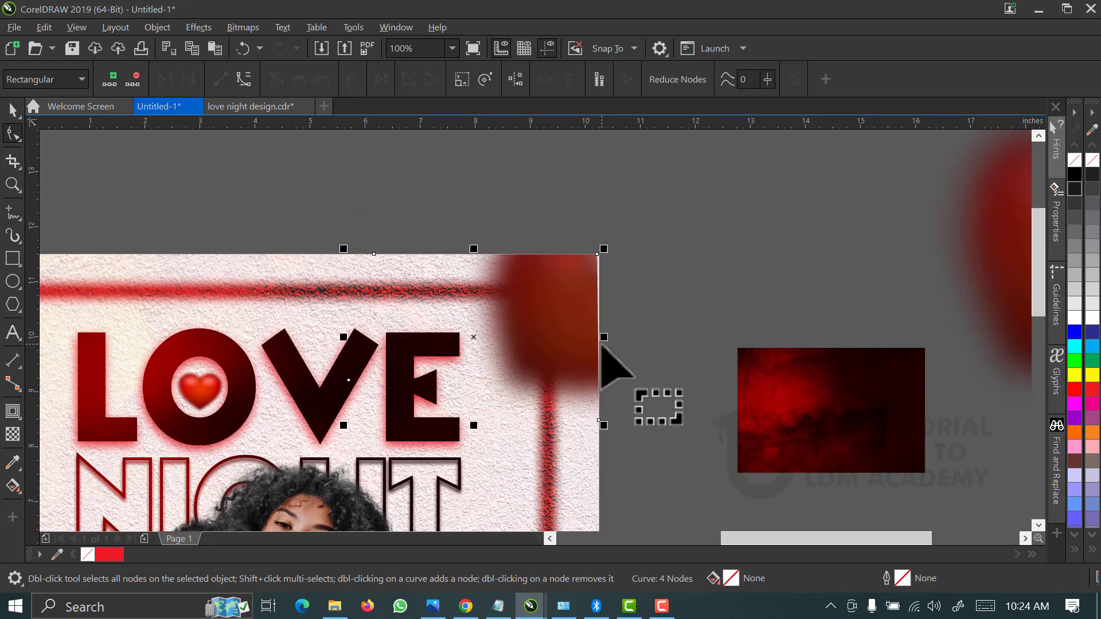
Move the heart bitmap's top-right crop node onto the page corner to close the gap along the right edge
scroll(574, 338, up, 3)
scroll(556, 323, up, 2)
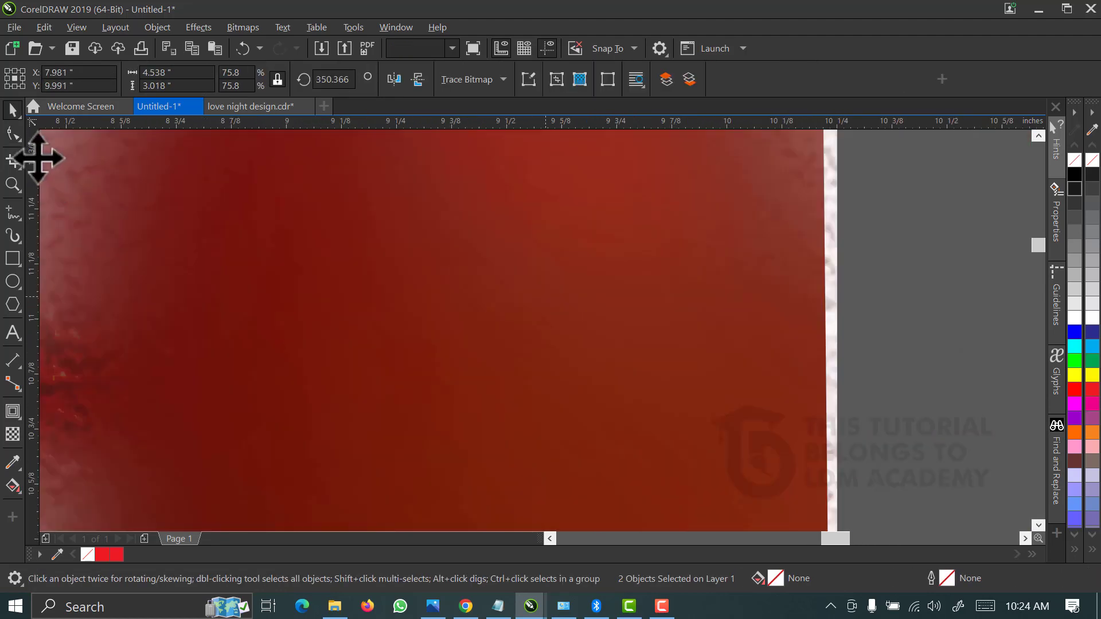
key(F10)
scroll(912, 253, up, 2)
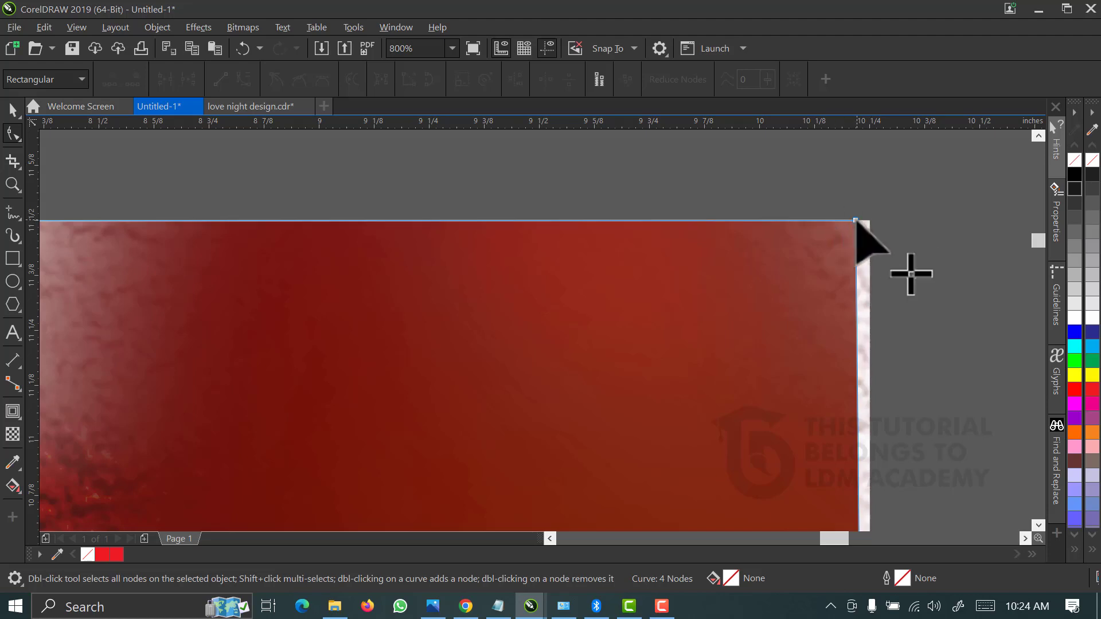
drag(855, 221, 870, 221)
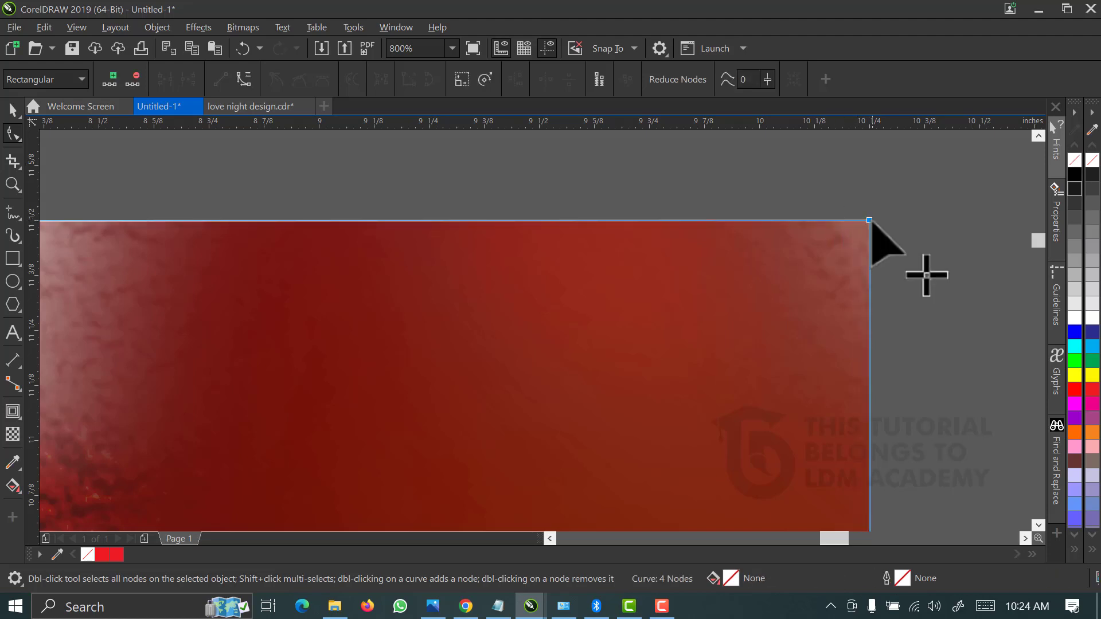
scroll(868, 272, down, 1)
key(F3)
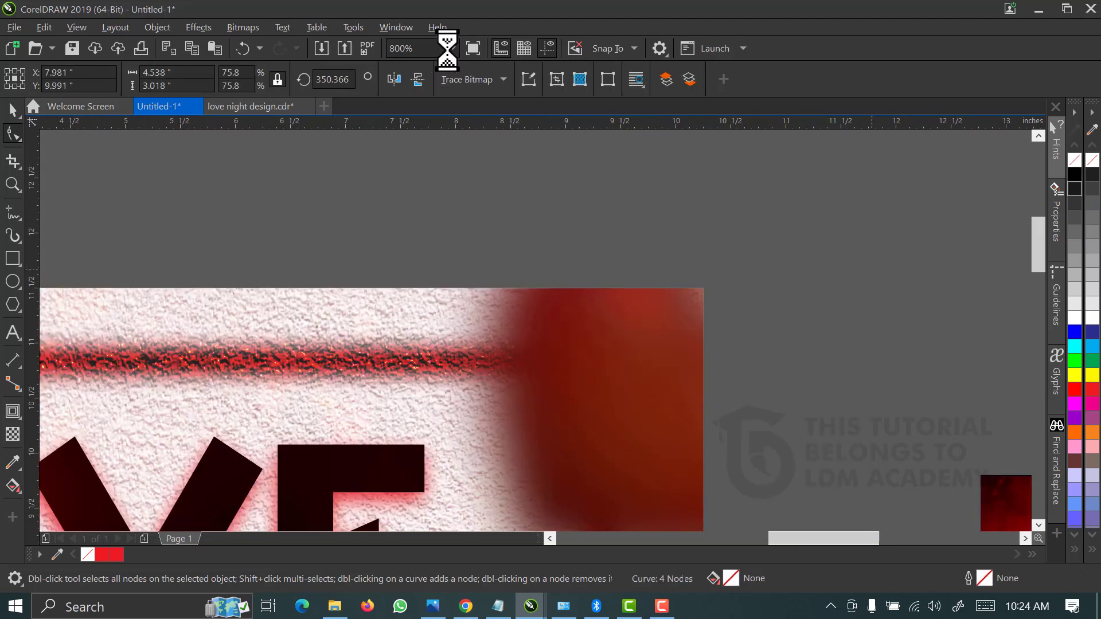
key(space)
Duplicate the corner heart across to the page's top-left area, at about X -1.07", Y 9.991", and mirror the copy horizontally
click(452, 49)
click(446, 78)
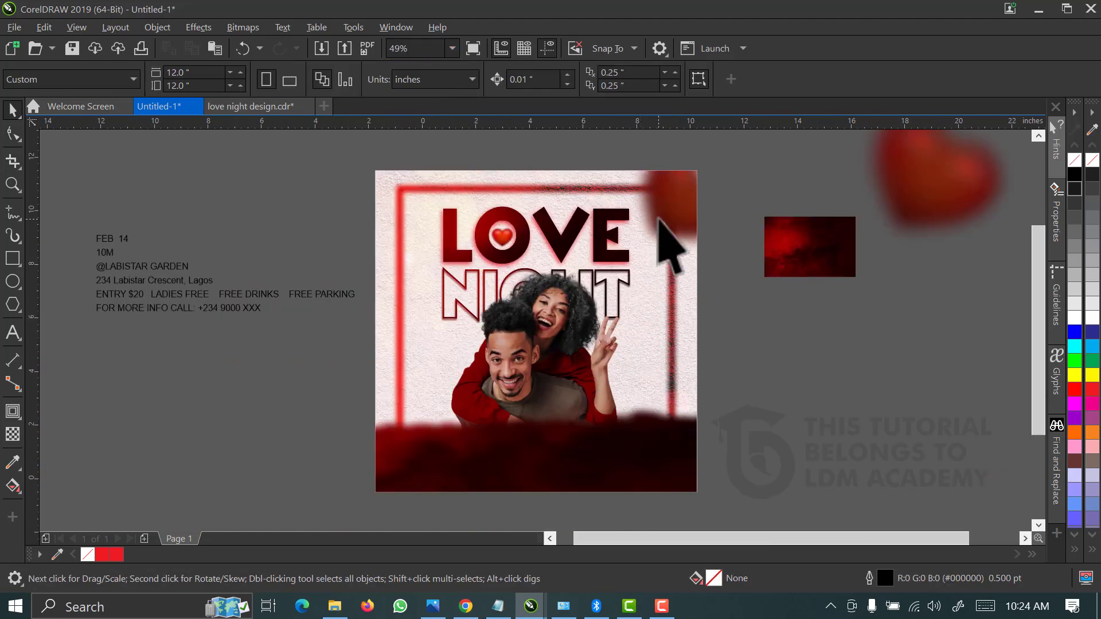
click(659, 219)
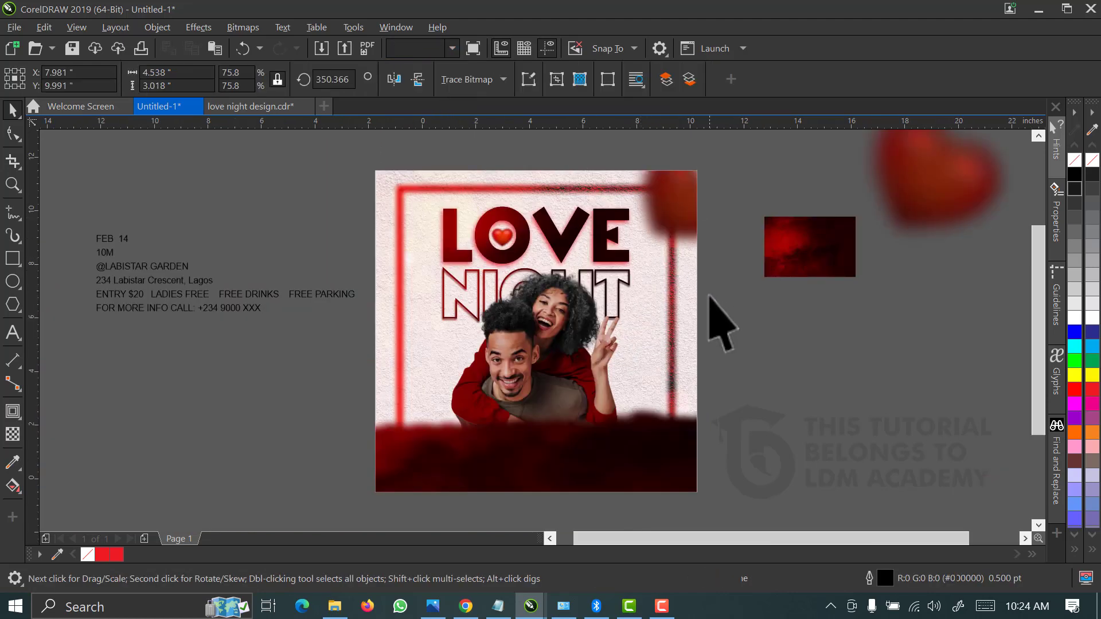
drag(687, 218, 444, 255)
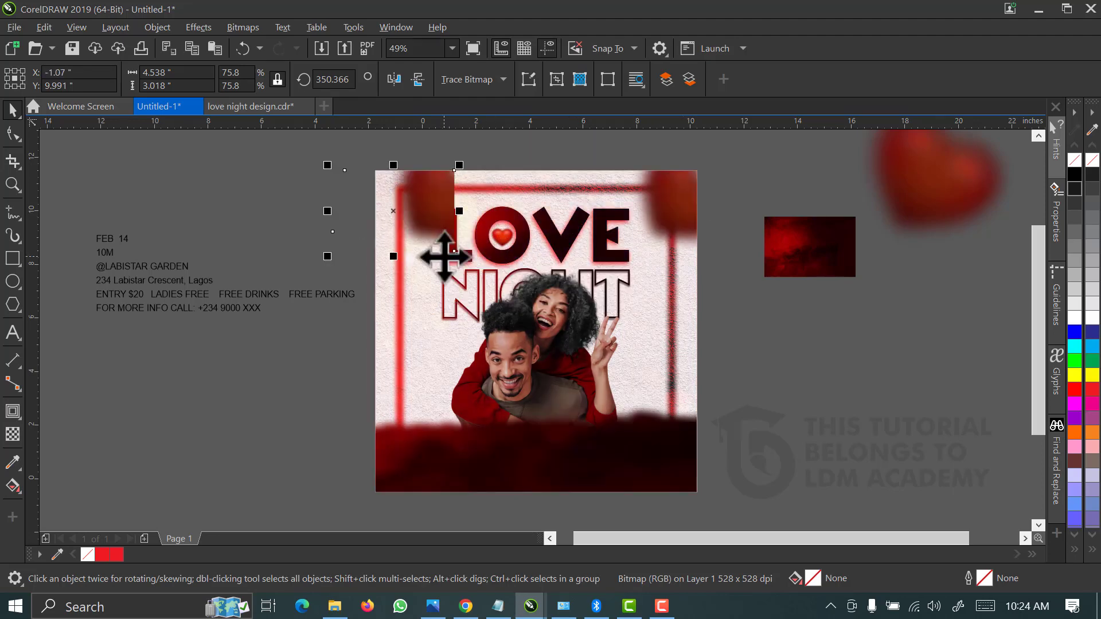
click(397, 84)
Move the mirrored heart into the page's top-left corner, align its left side with the background square, and deselect
scroll(338, 174, up, 2)
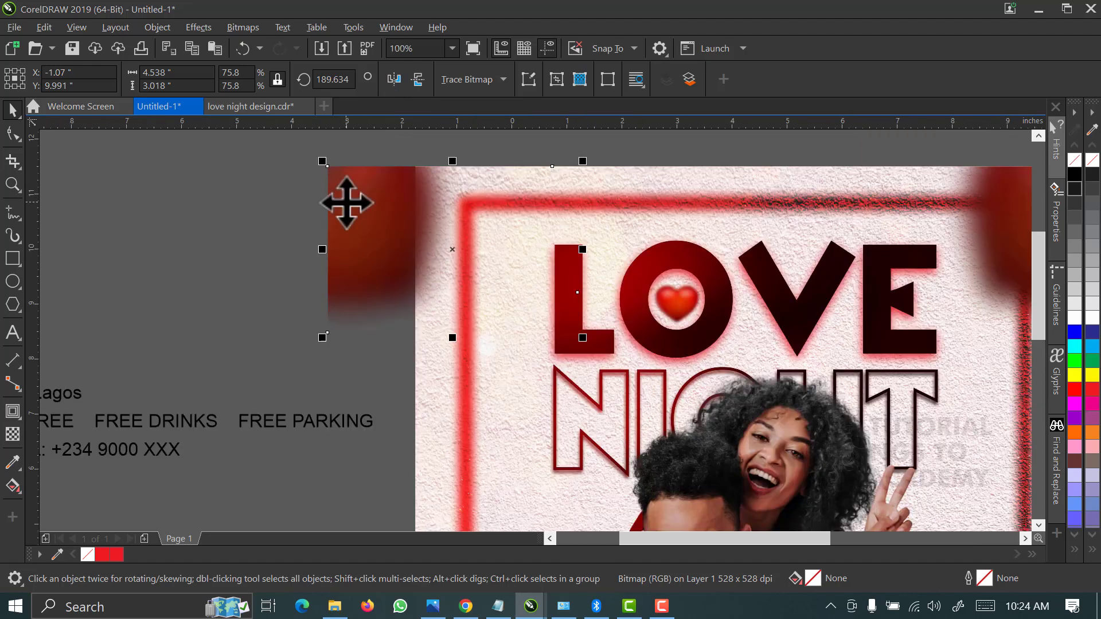
drag(347, 203, 435, 211)
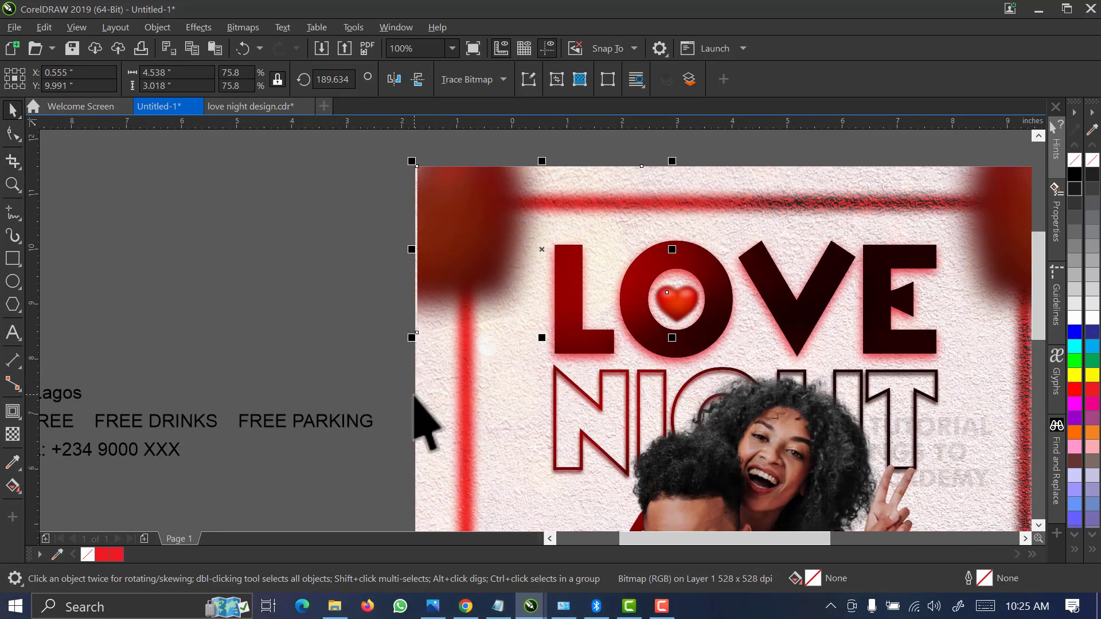
shift+click(415, 397)
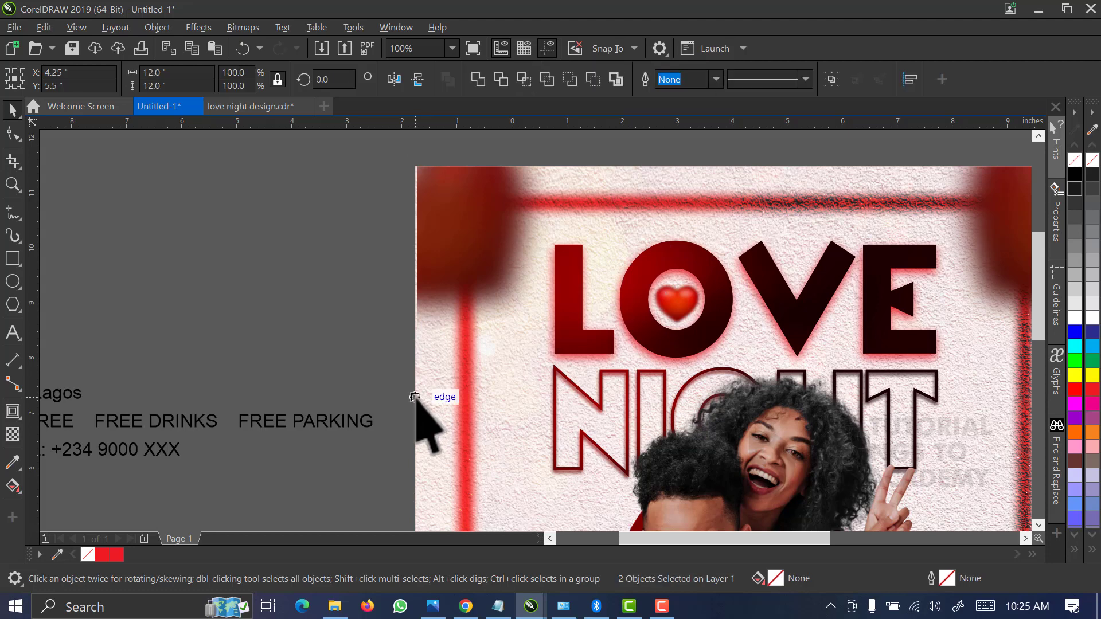
key(r)
key(l)
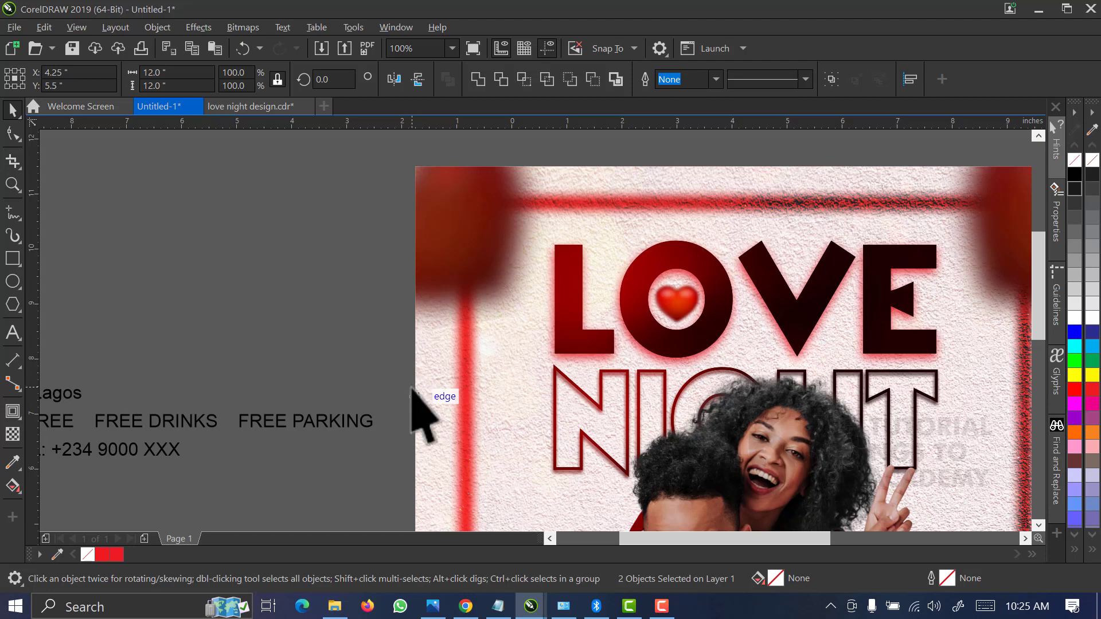
click(376, 311)
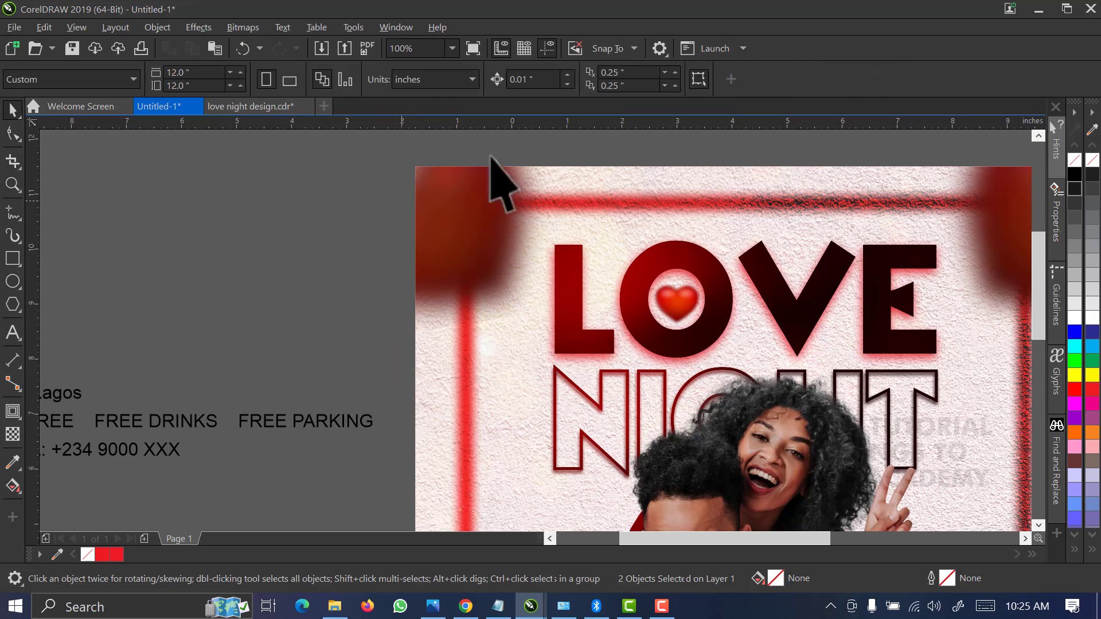
Open the Hue/Saturation/Lightness adjustment for the top-left corner heart and reset its values
click(453, 48)
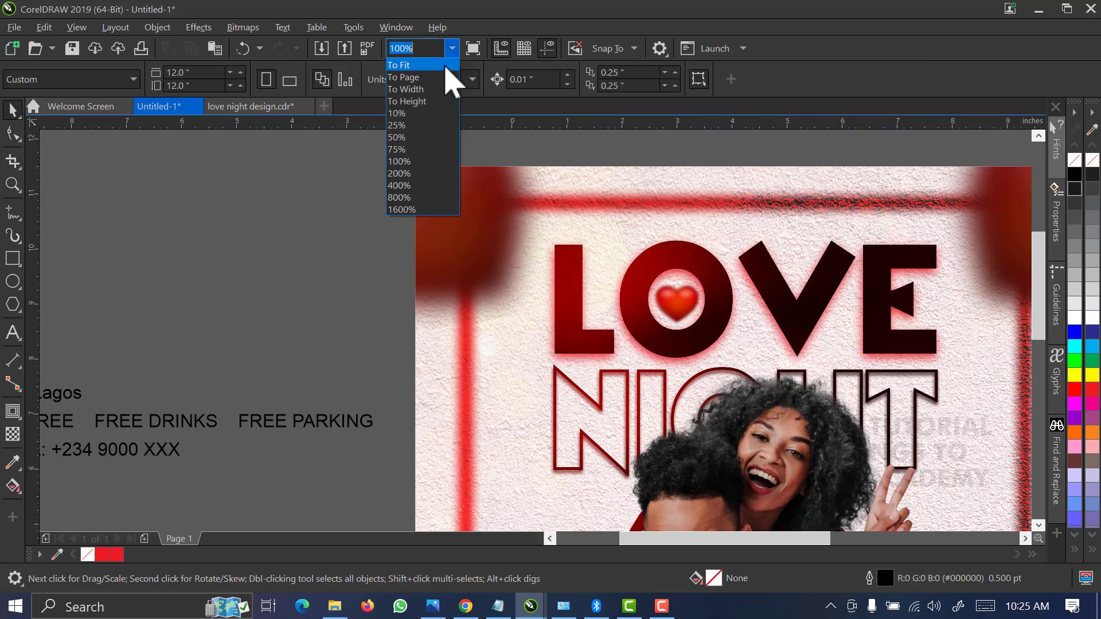
click(443, 78)
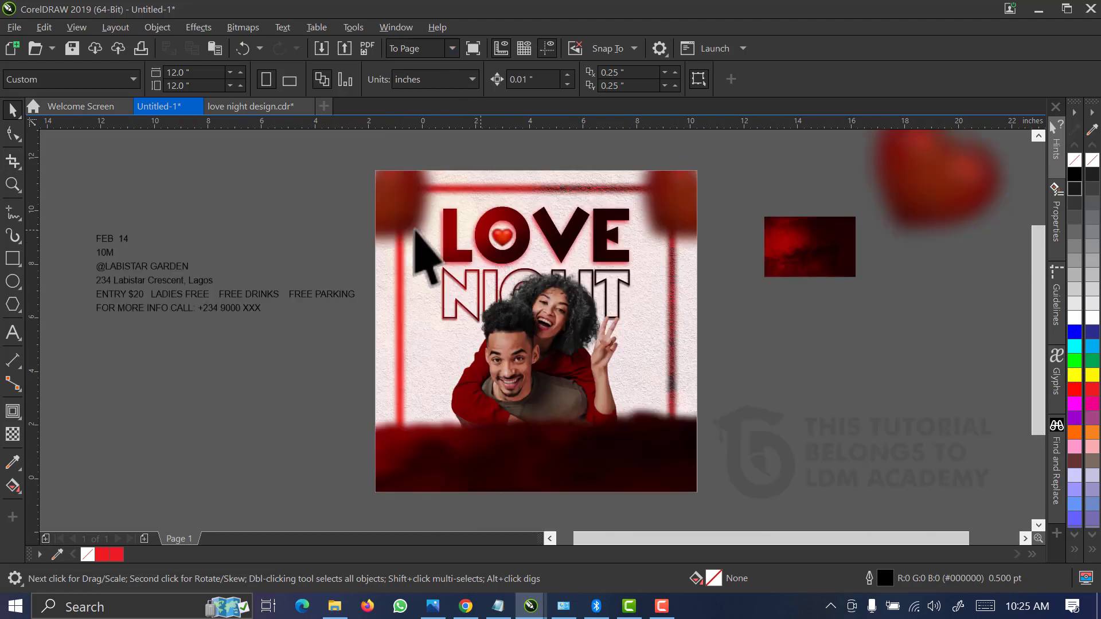
double_click(422, 237)
scroll(414, 160, up, 5)
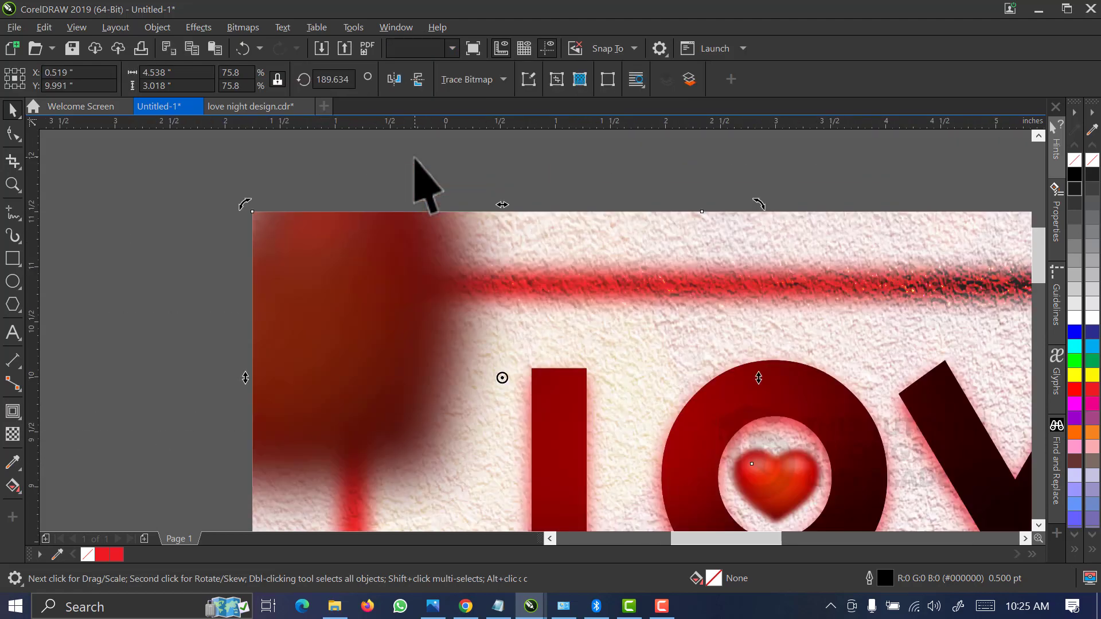
click(198, 28)
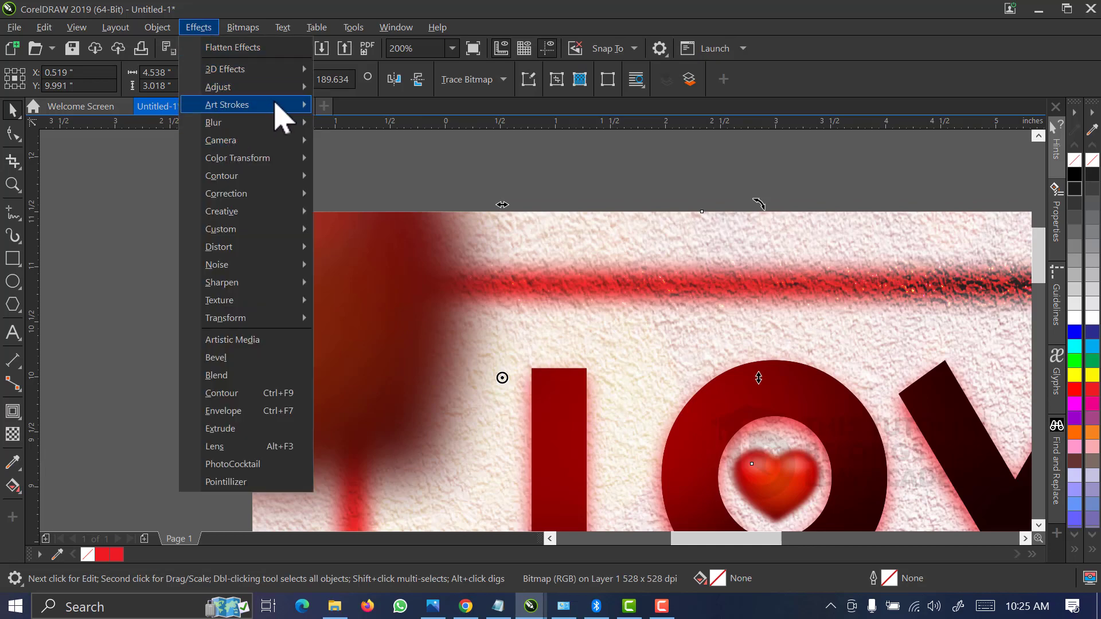
mouse_move(282, 139)
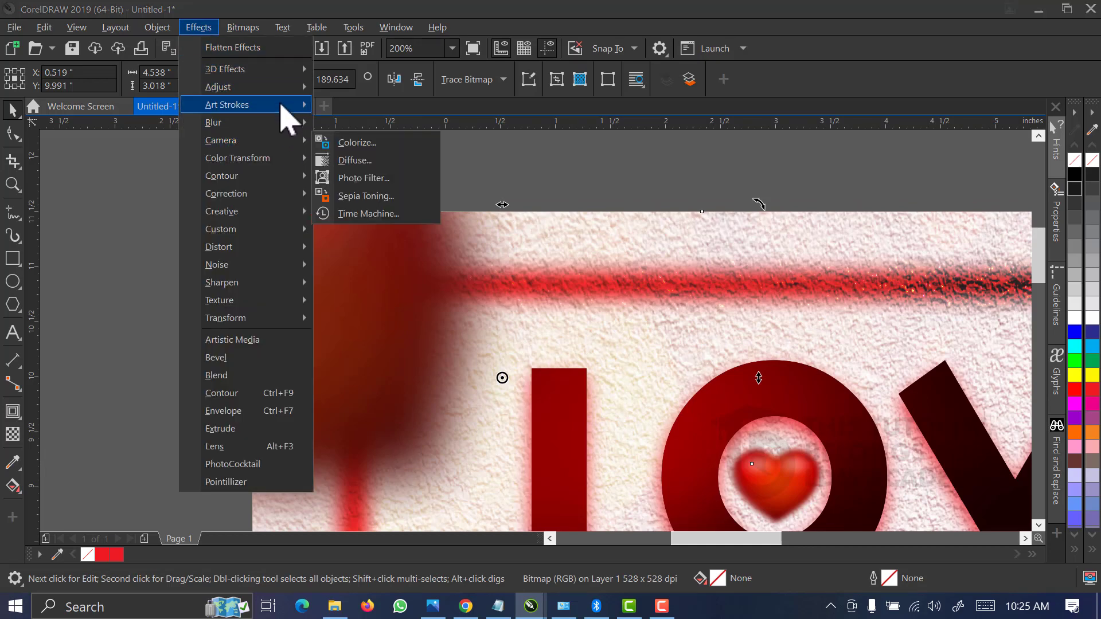
mouse_move(289, 89)
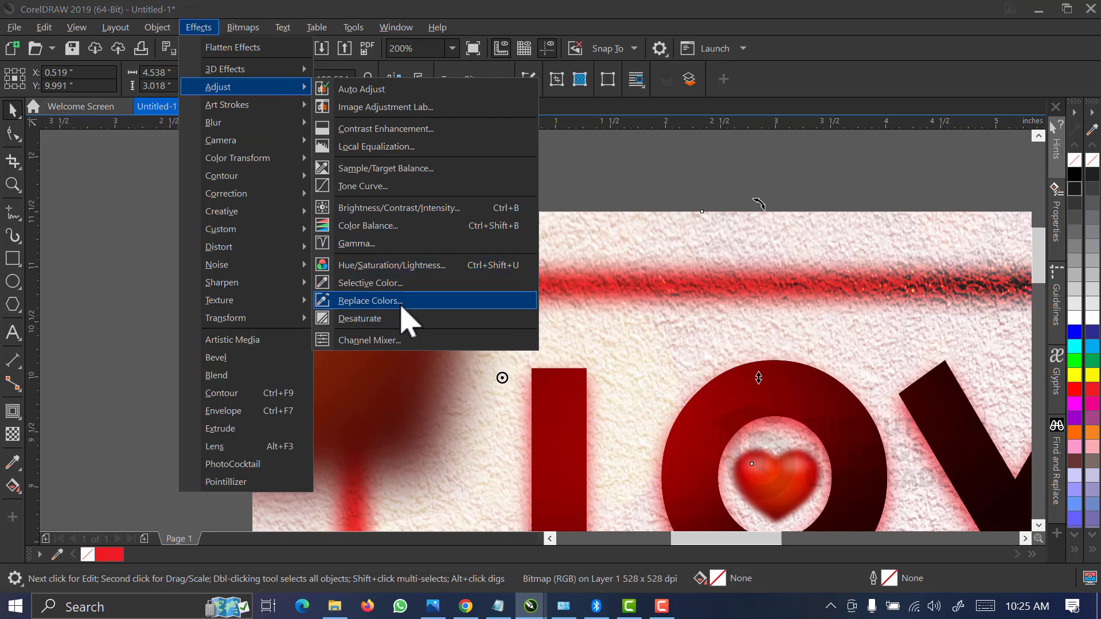
click(412, 276)
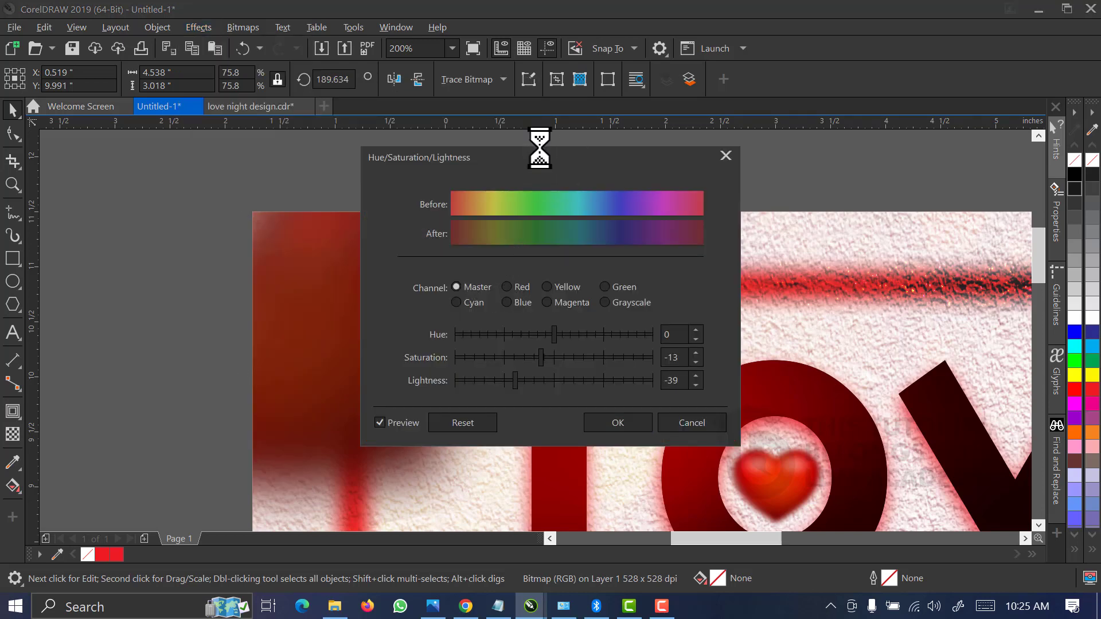
drag(539, 148, 817, 146)
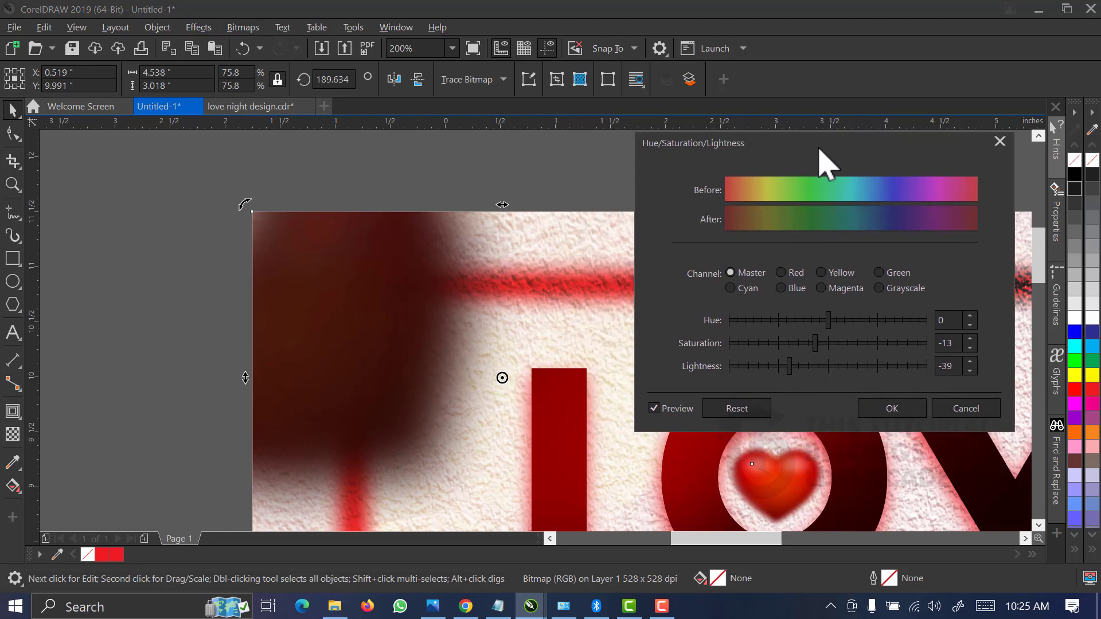
click(743, 409)
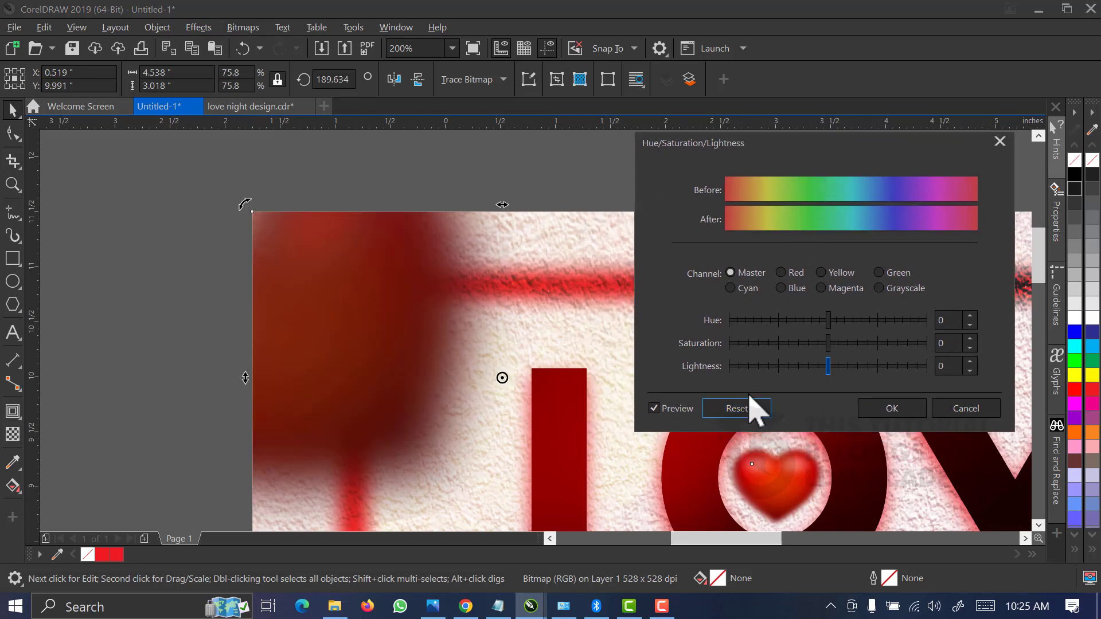
Try several Lightness values on the top-left corner heart and apply the adjustment with Lightness 12
click(804, 367)
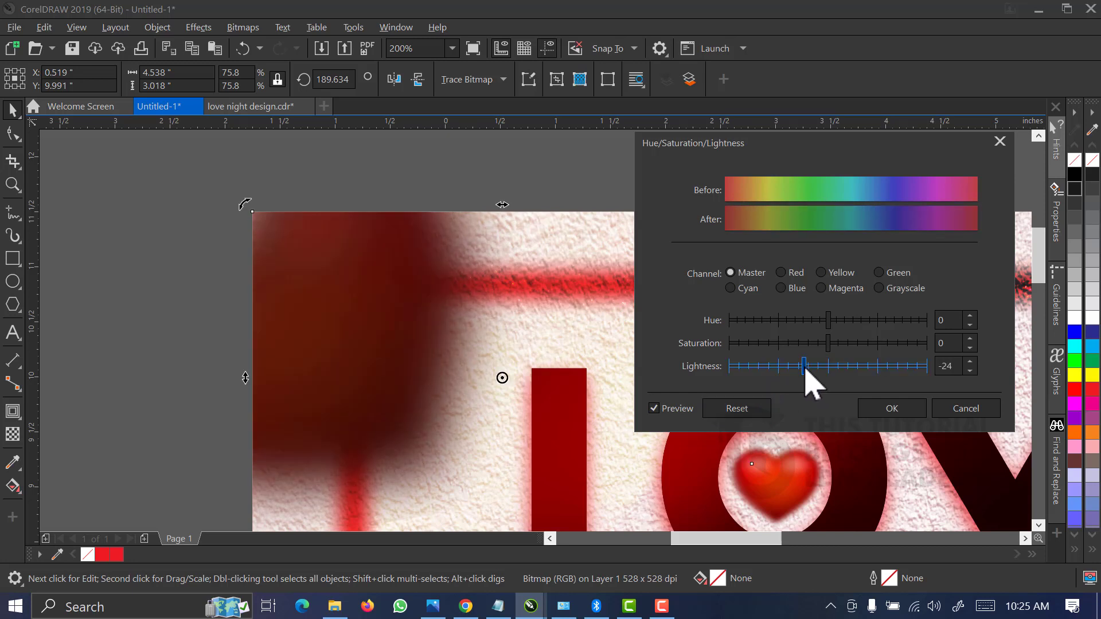
click(841, 366)
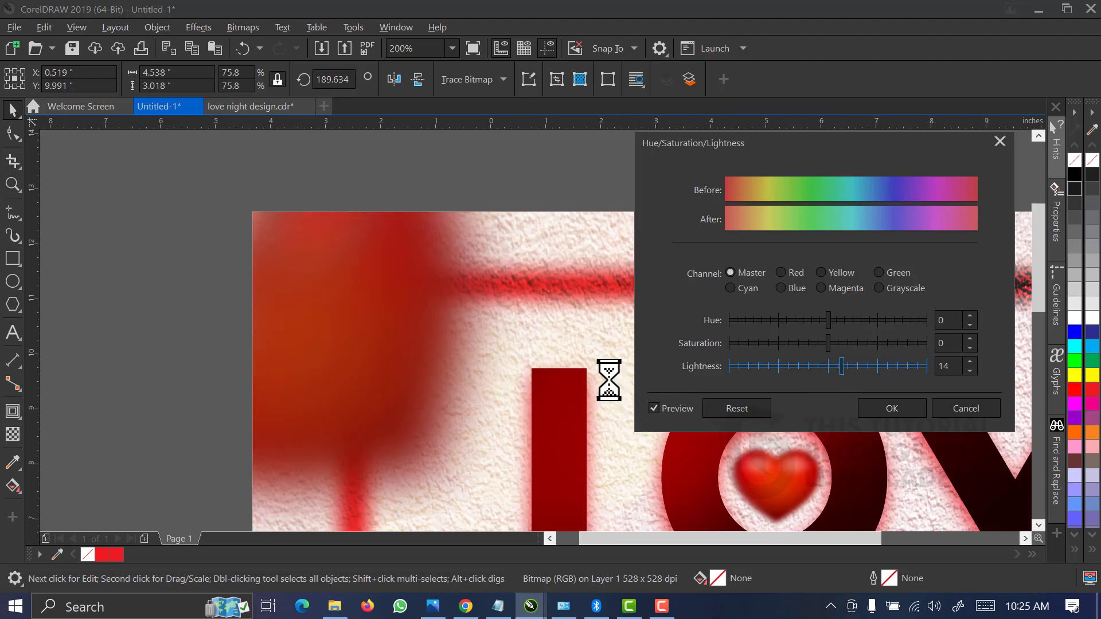
scroll(551, 367, down, 1)
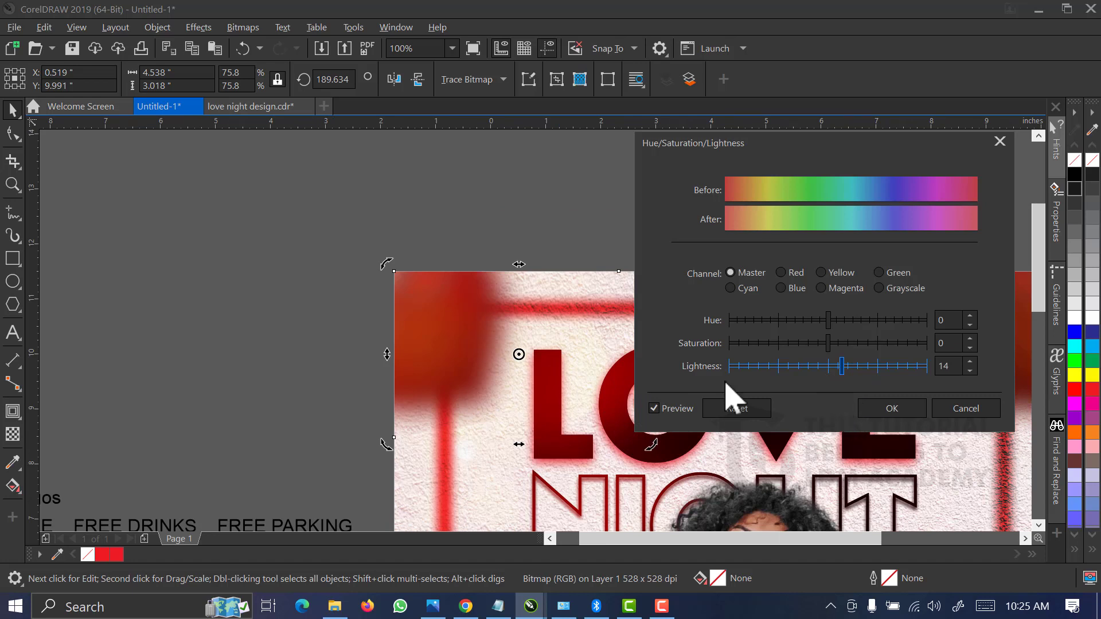
click(826, 367)
drag(828, 370, 851, 370)
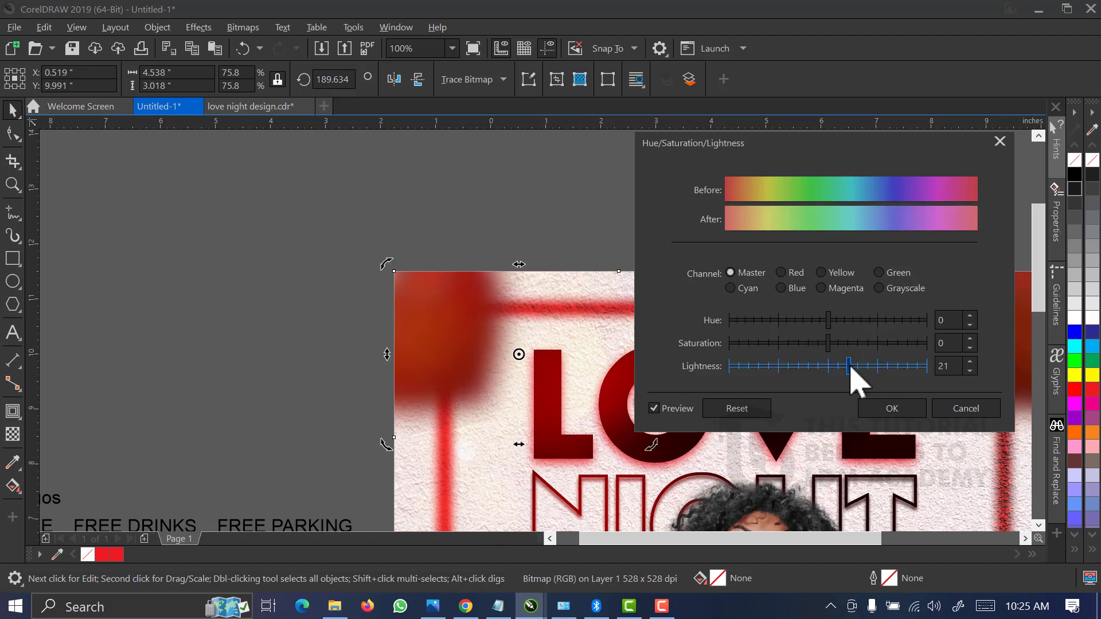
click(841, 367)
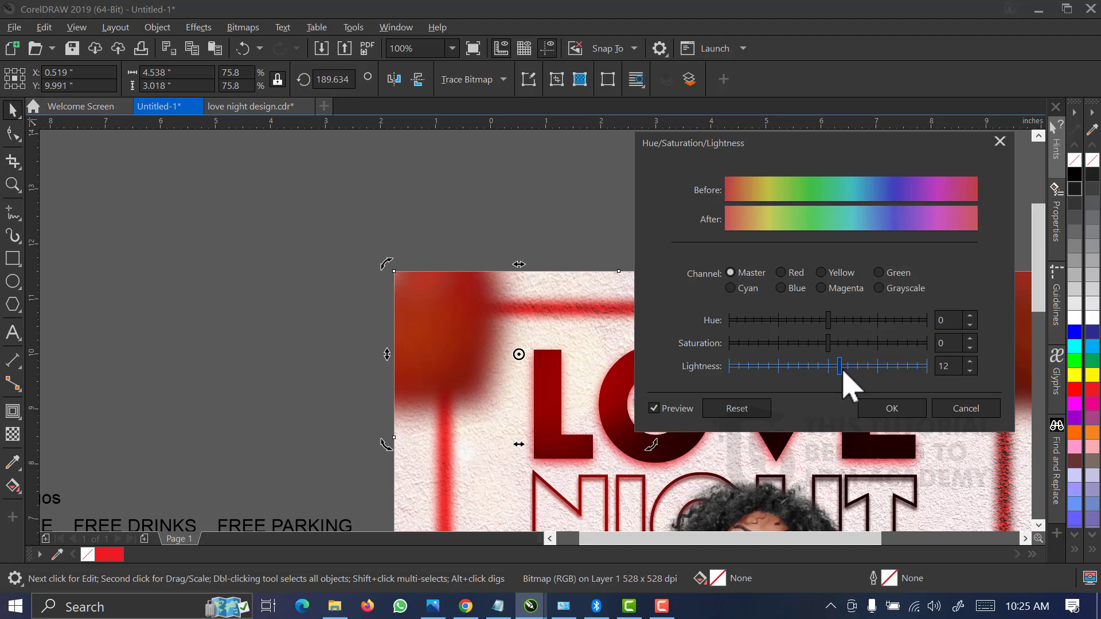
click(887, 408)
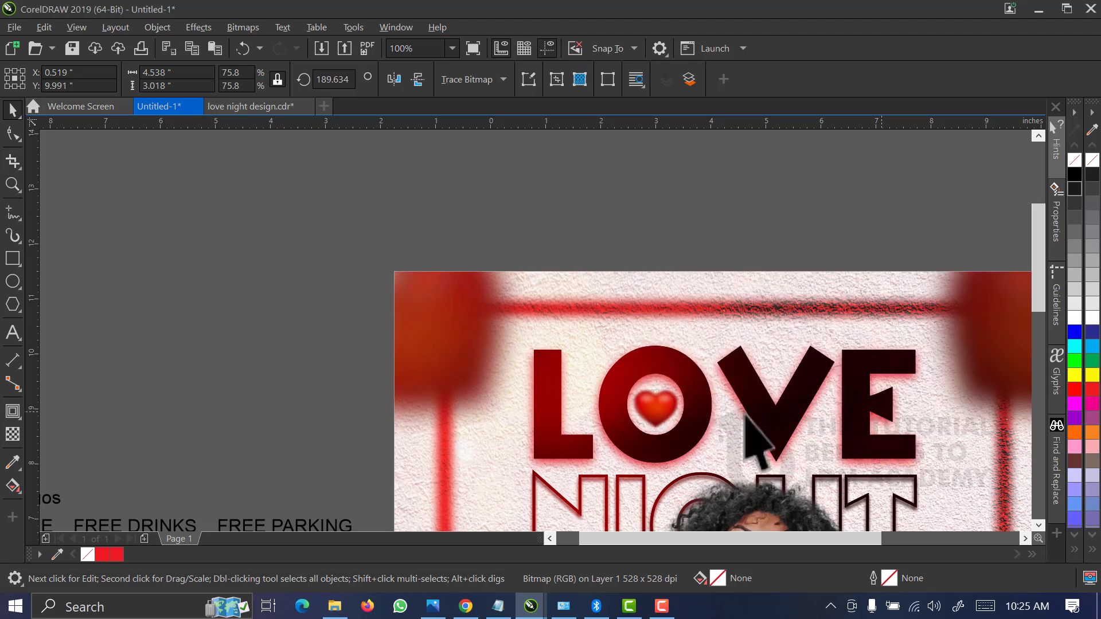
Scale the top-left corner heart vertically from its lower edge to a height of about 1.92"
click(452, 49)
click(444, 78)
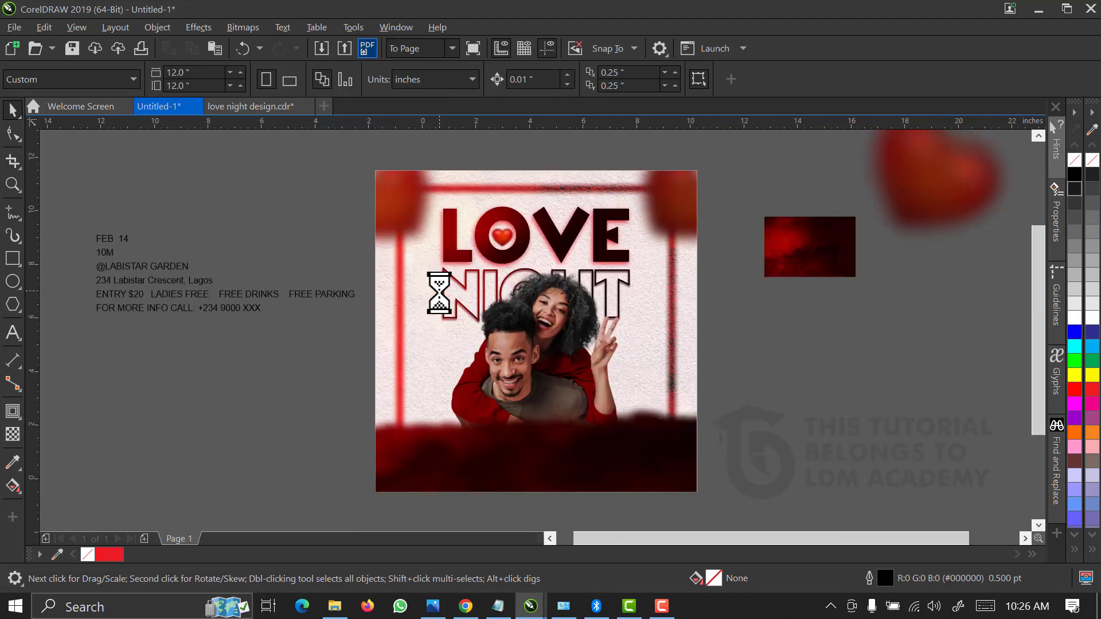
click(424, 225)
click(232, 223)
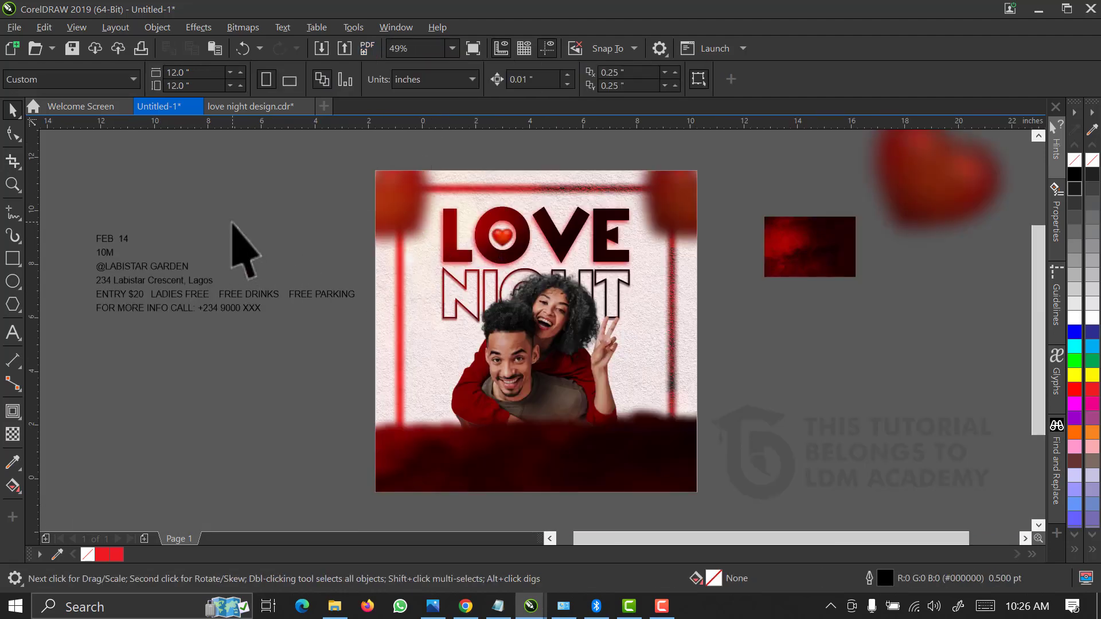
click(395, 224)
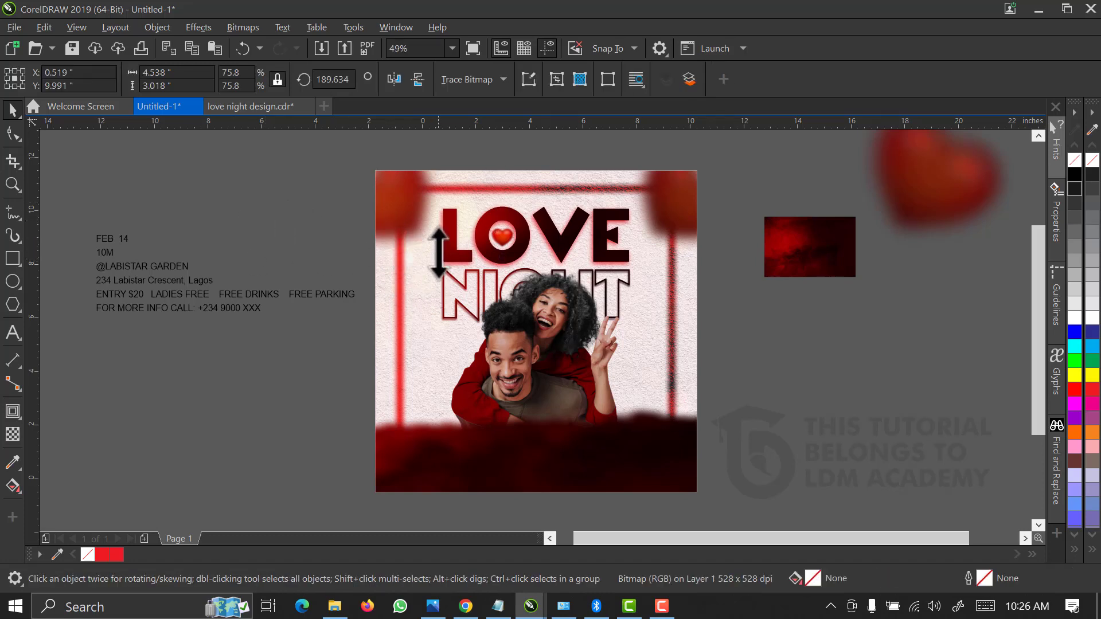
drag(438, 252, 431, 228)
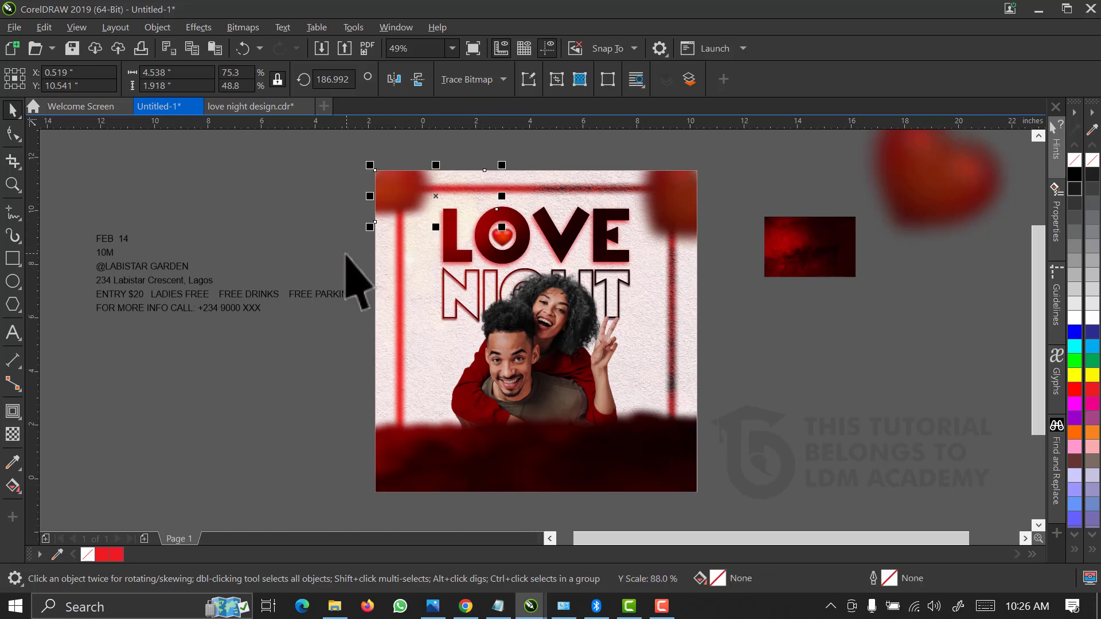
Reduce the height of the top-right corner heart slightly from its lower edge and deselect it
click(681, 234)
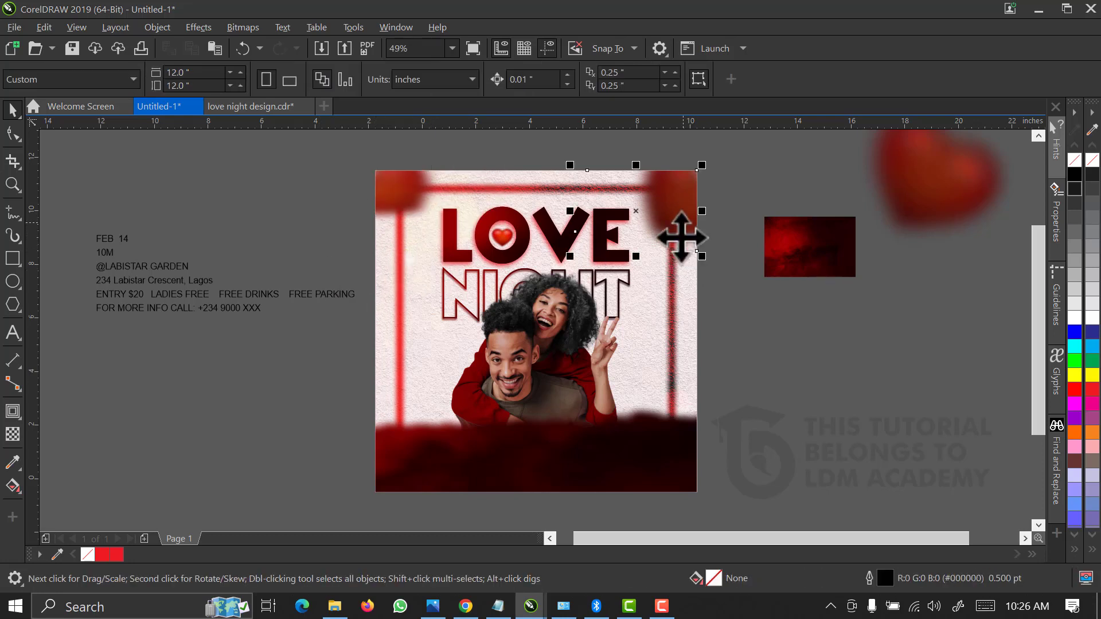
drag(636, 256, 637, 244)
click(711, 301)
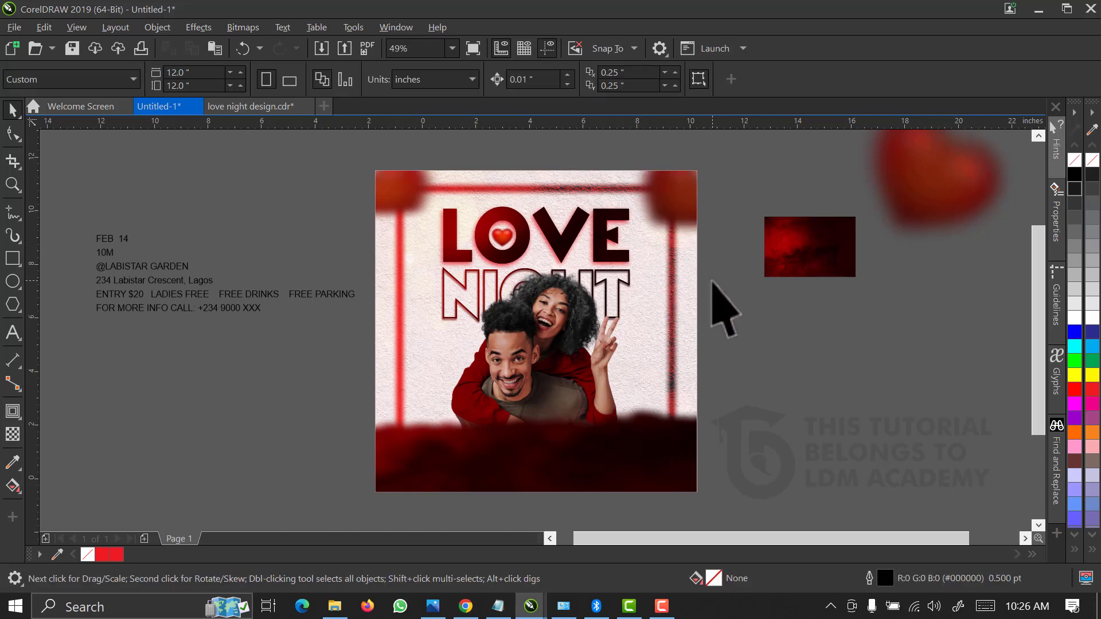
Move the venue, address, entry and contact text lines onto the flyer's dark red band and fill them white
drag(93, 339, 385, 255)
drag(176, 295, 544, 466)
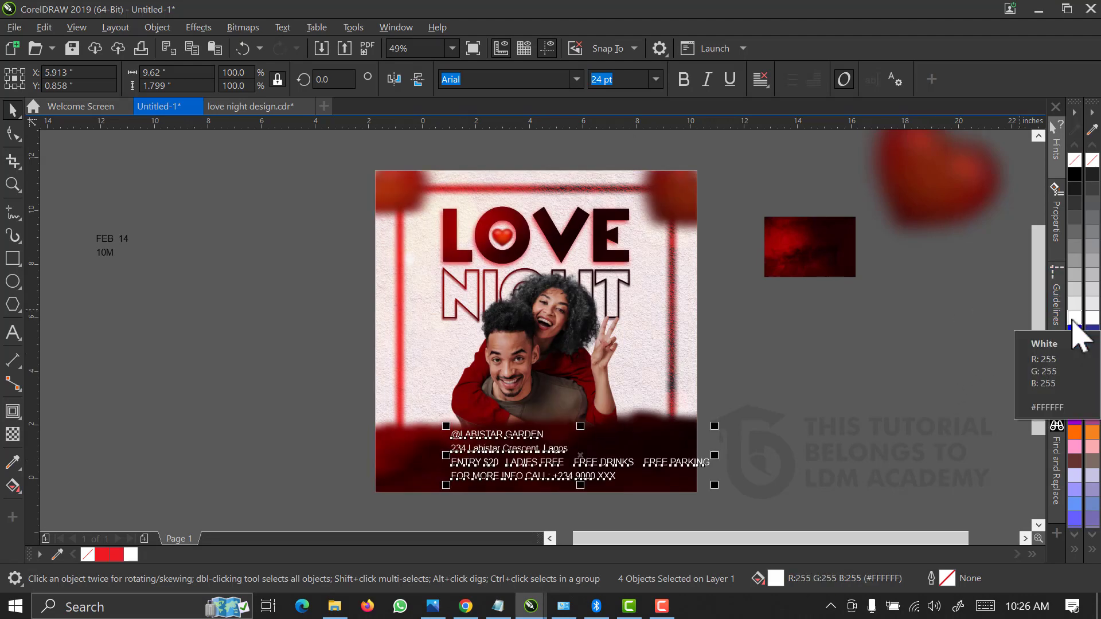
Move the address, entry and contact lines down towards the page's lower edge, leaving the venue line on the band
key(z)
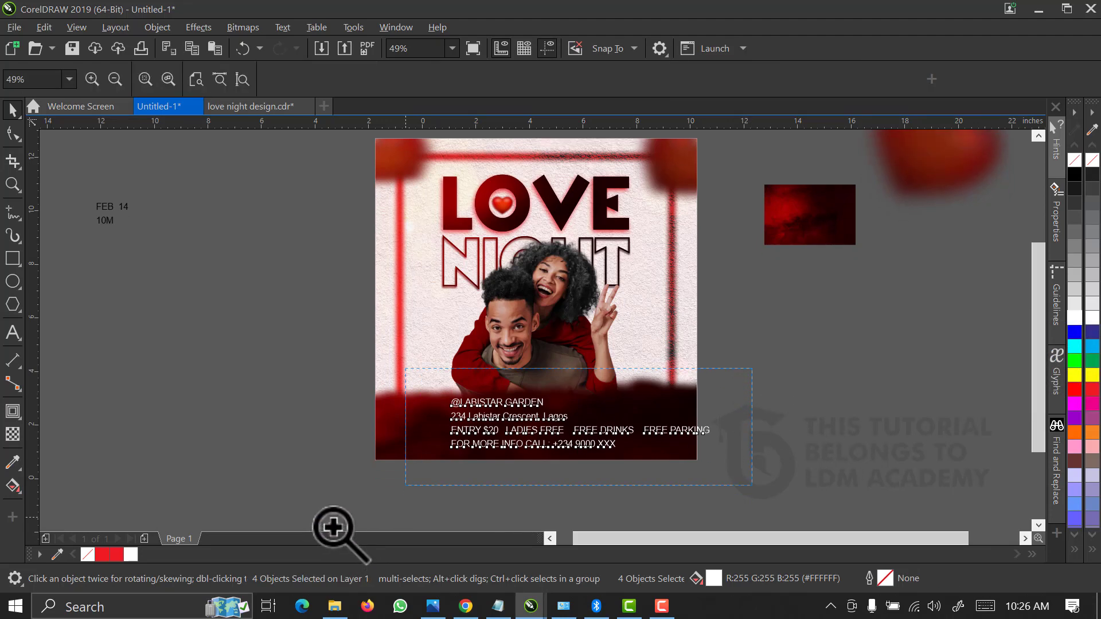
click(370, 485)
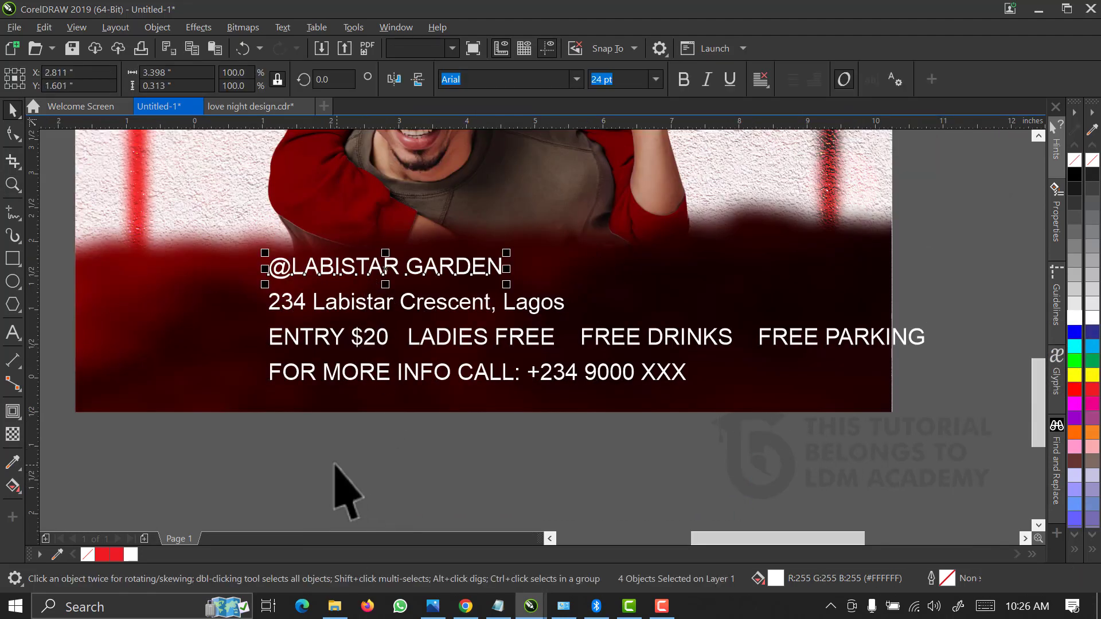
key(space)
drag(216, 463, 966, 275)
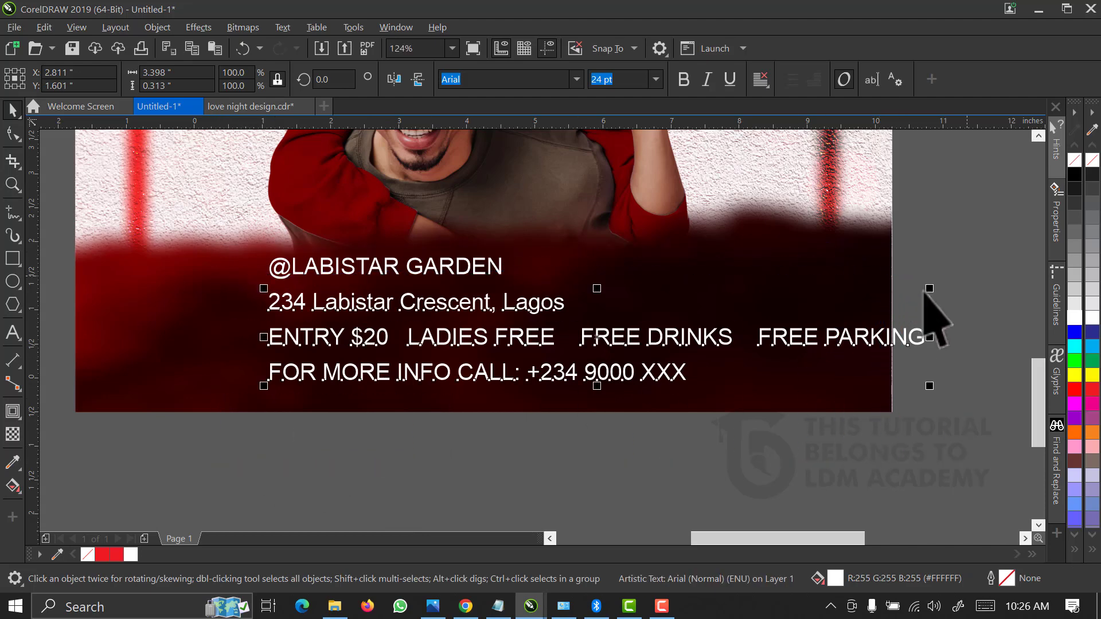
drag(928, 308, 873, 406)
click(459, 268)
drag(505, 282, 623, 321)
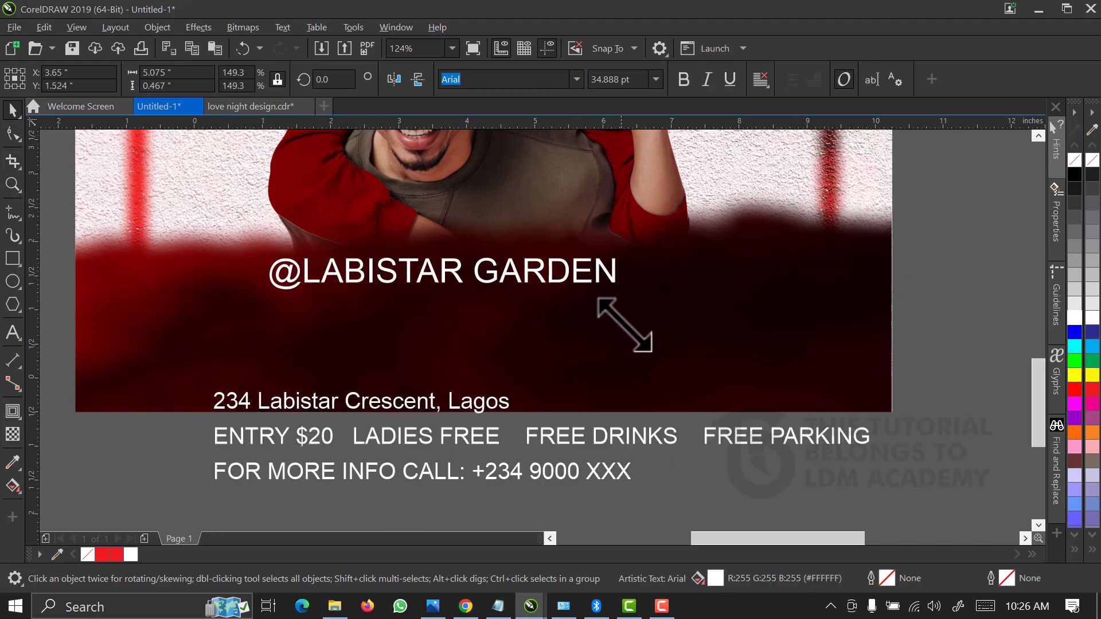
click(576, 80)
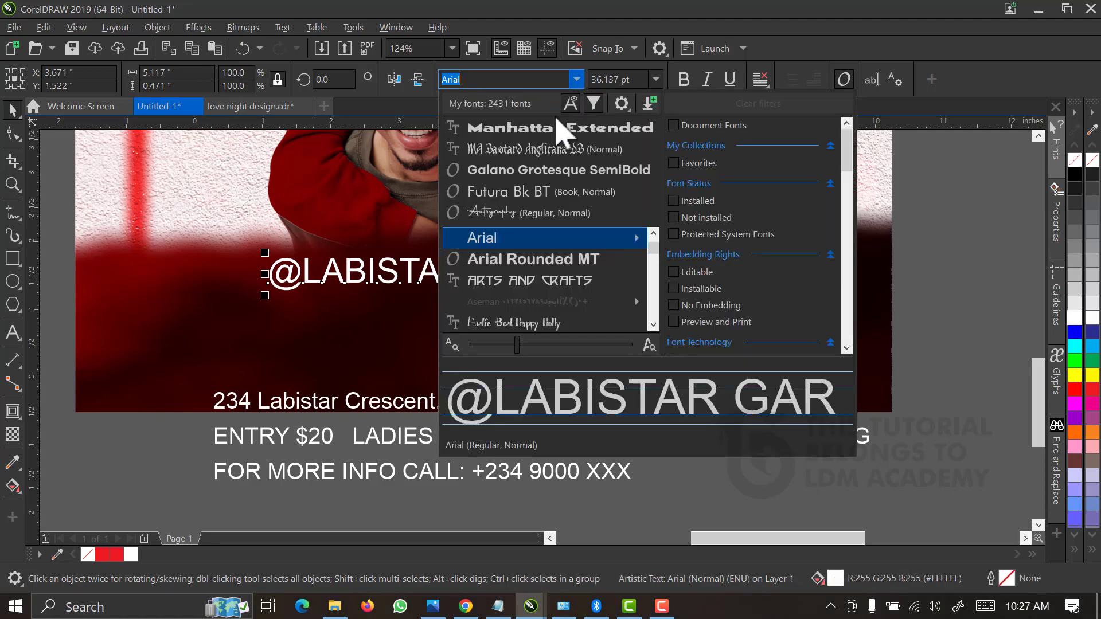
key(Escape)
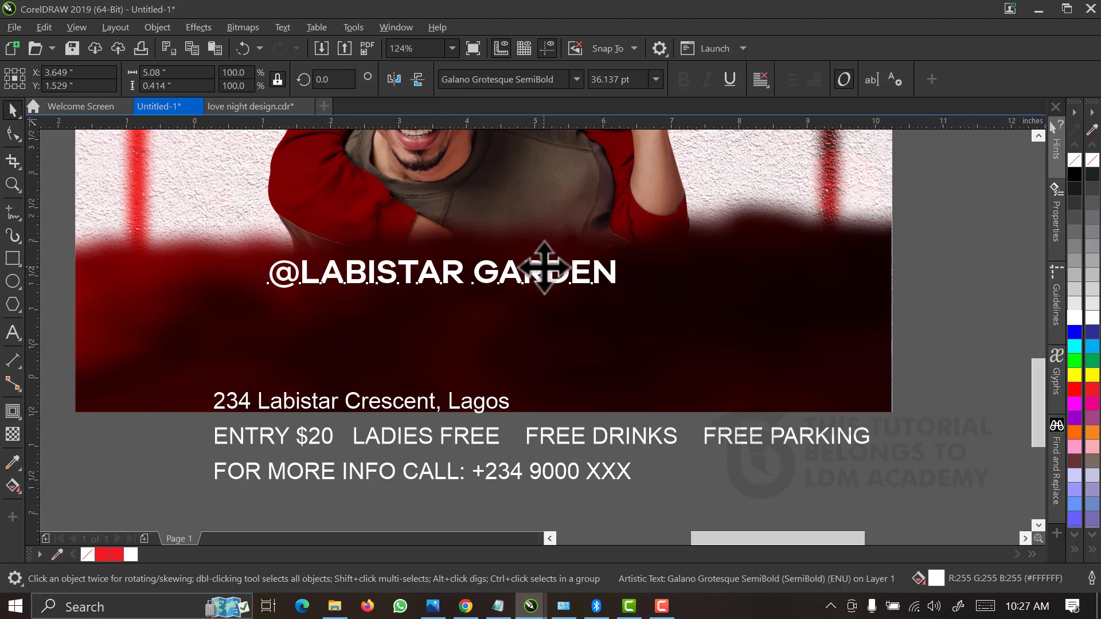
drag(541, 264, 571, 305)
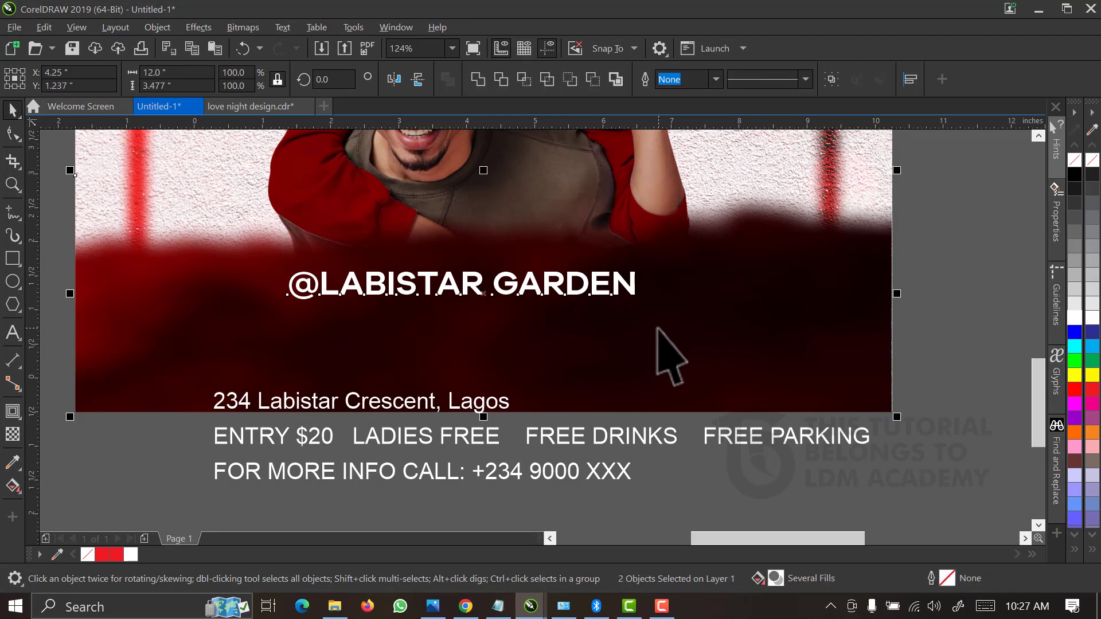
key(c)
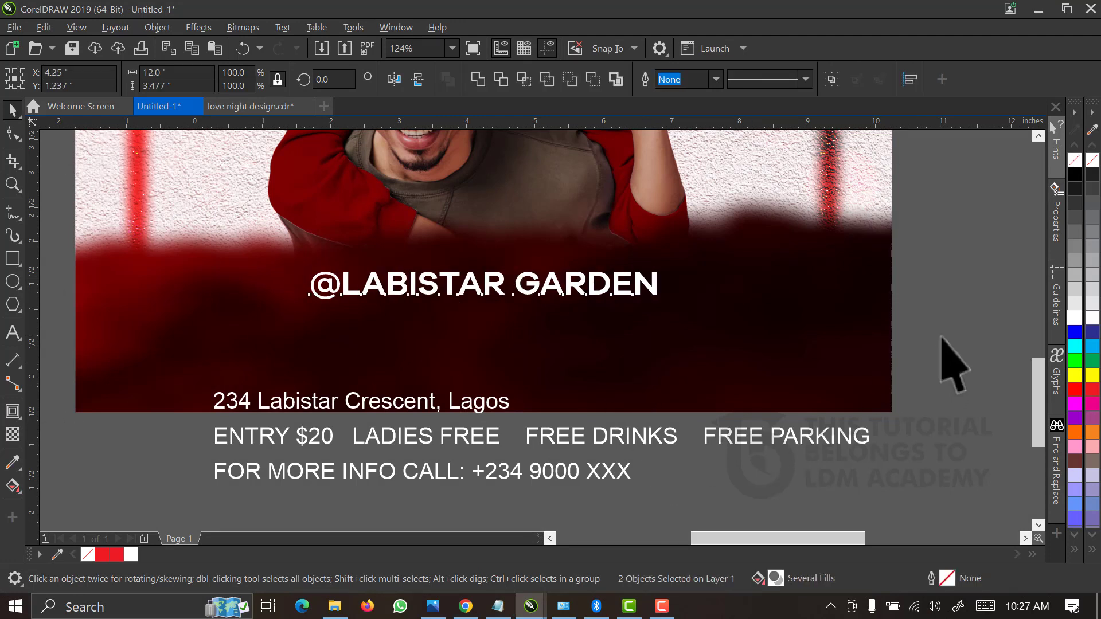
Place the address line just beneath the venue name in Galano Grotesque SemiBold, scaled down to about 18.8 pt
click(413, 412)
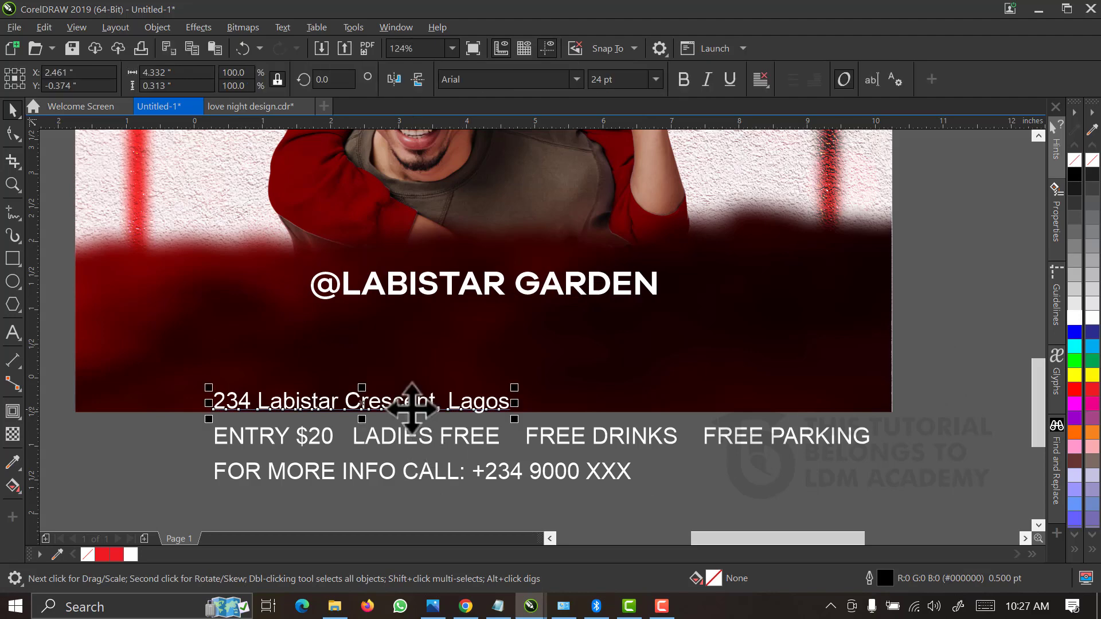
drag(412, 406, 538, 321)
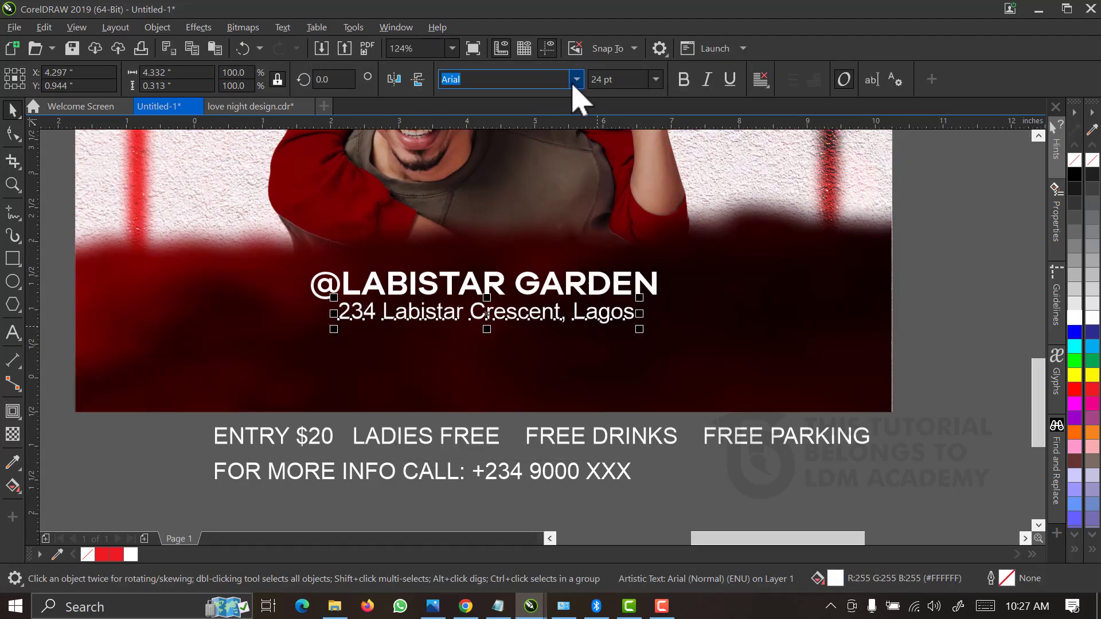
click(575, 79)
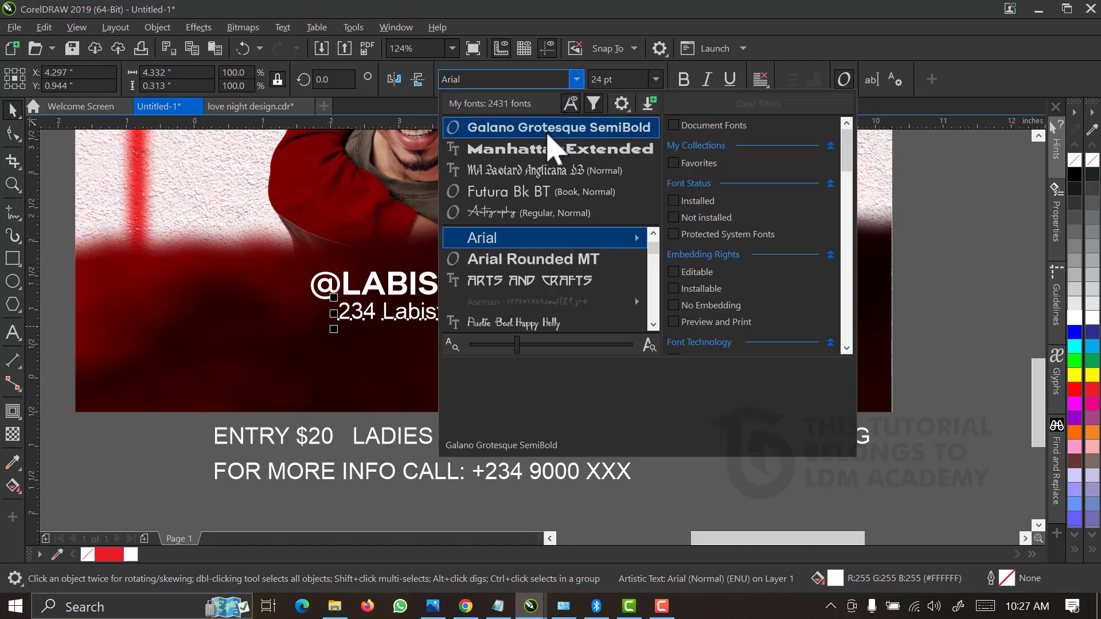
click(548, 129)
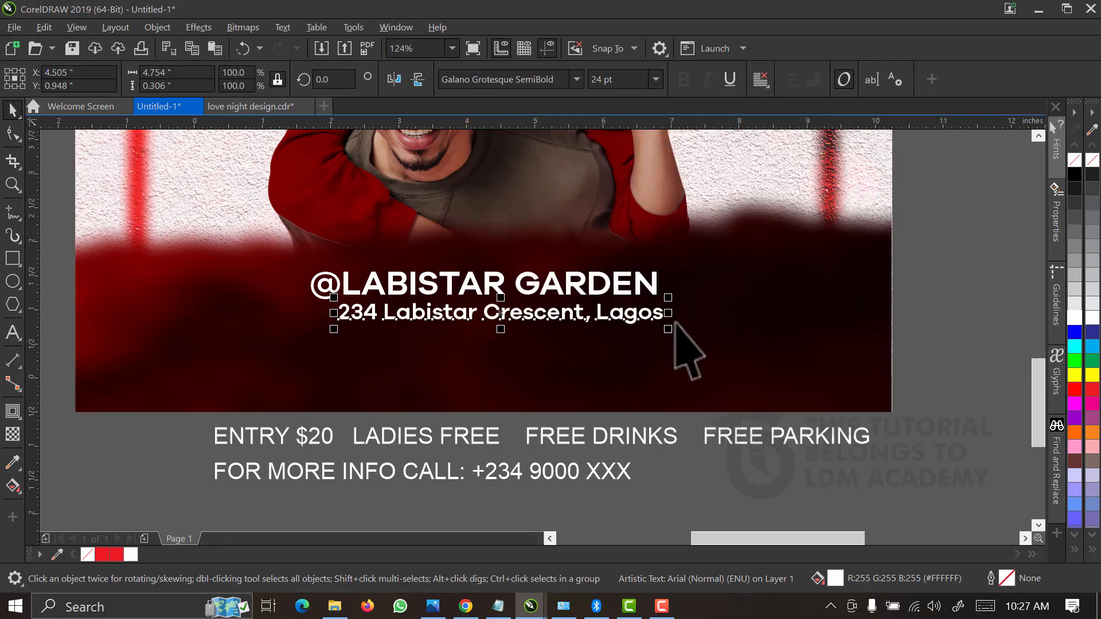
drag(670, 330, 600, 358)
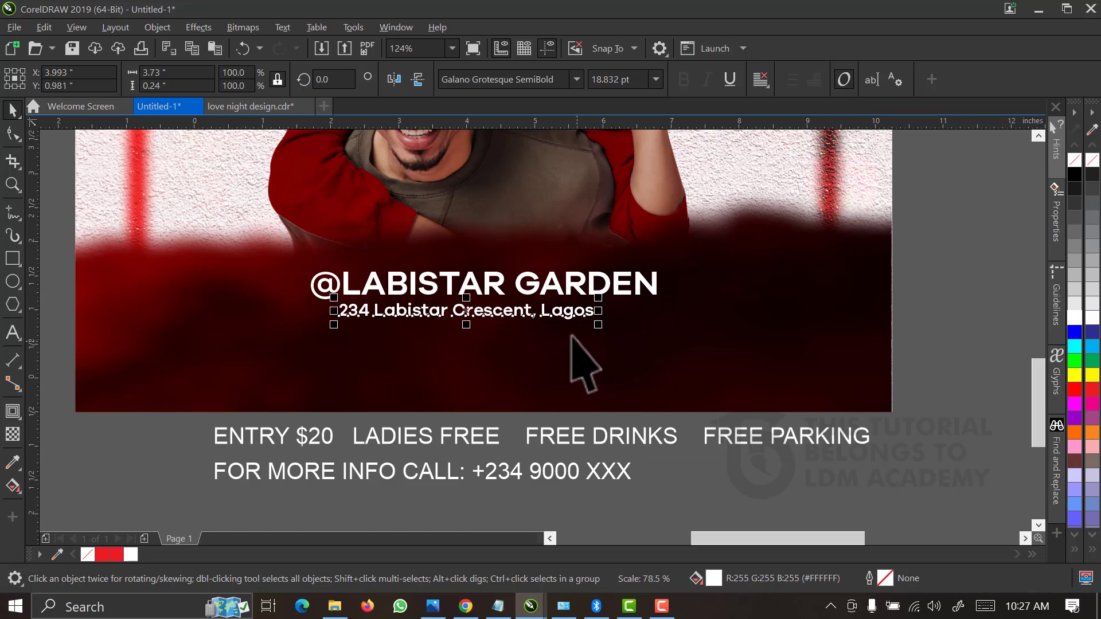
shift+click(555, 291)
key(c)
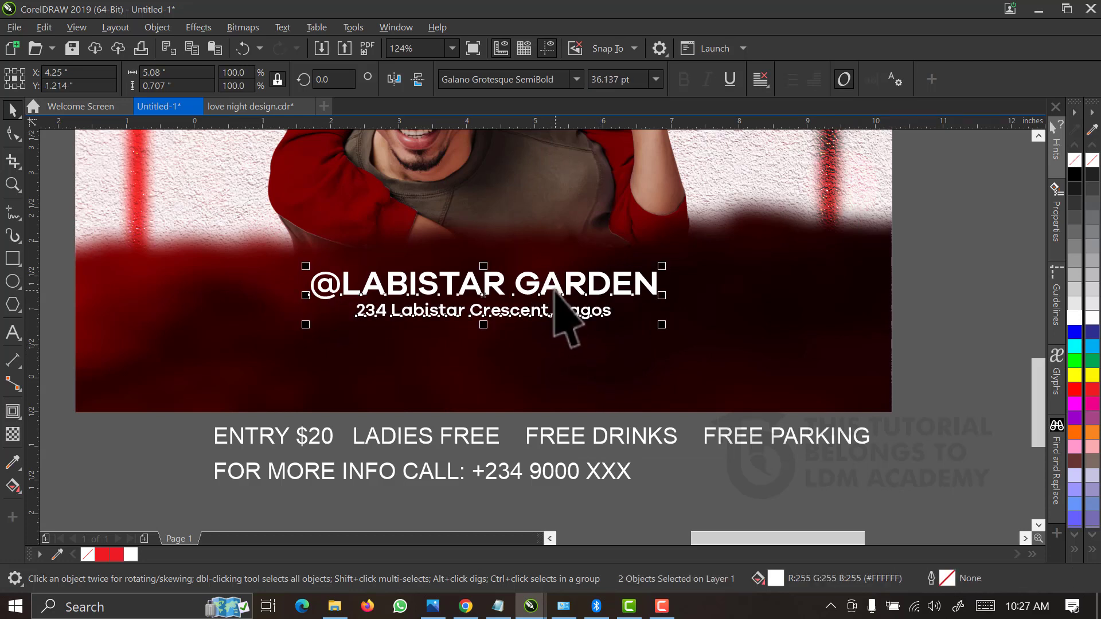
click(575, 307)
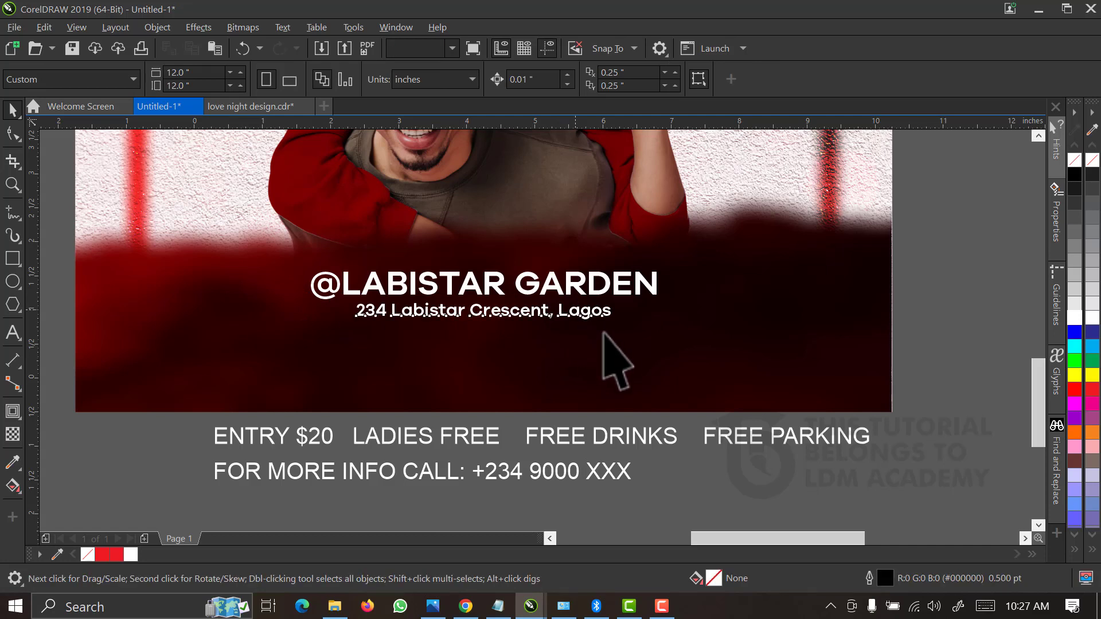
drag(621, 328, 612, 327)
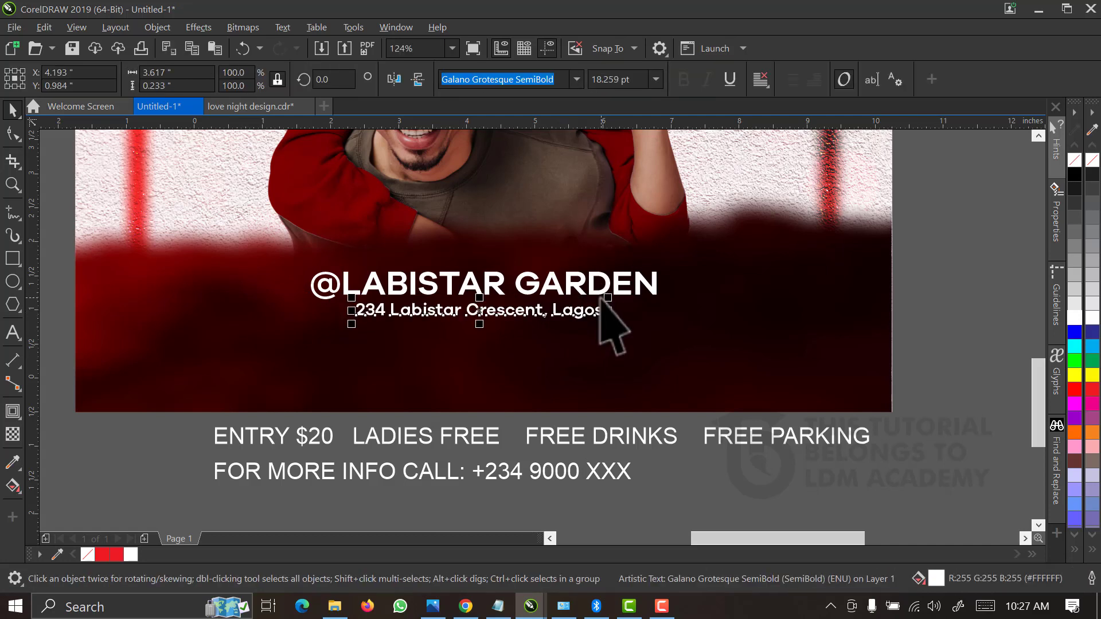
Set the entry and contact lines to Galano Grotesque SemiBold, scale them to about 18.5 pt and centre them on each other
click(547, 441)
drag(177, 505, 903, 341)
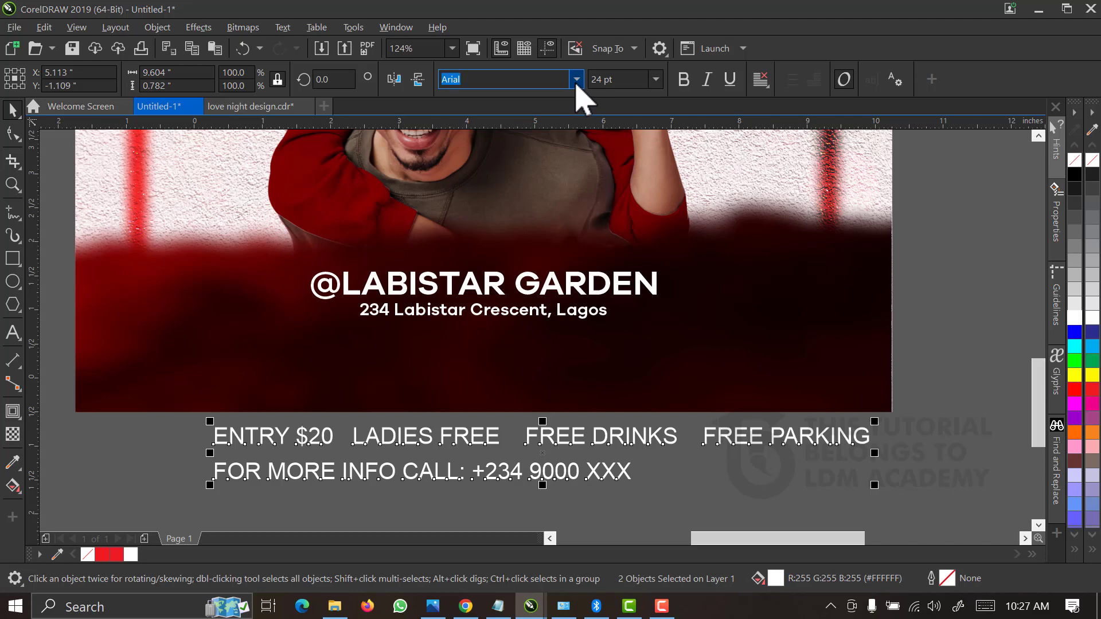
click(576, 80)
key(Escape)
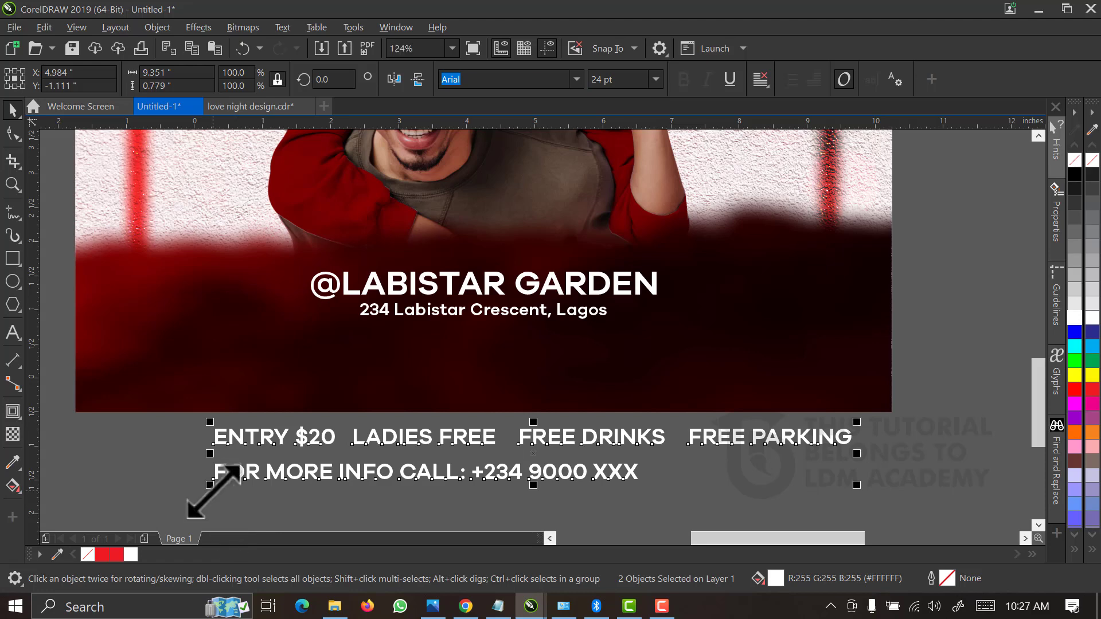
drag(214, 492, 248, 478)
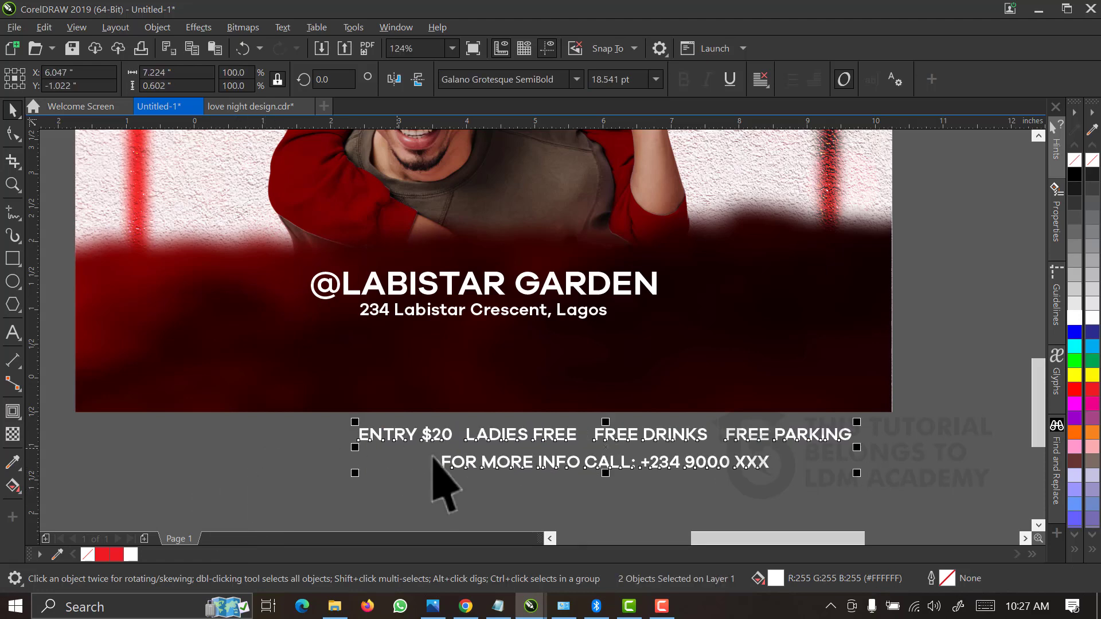
Move the entry and contact lines onto the dark band below the address and centre all four text lines horizontally
drag(489, 460, 401, 359)
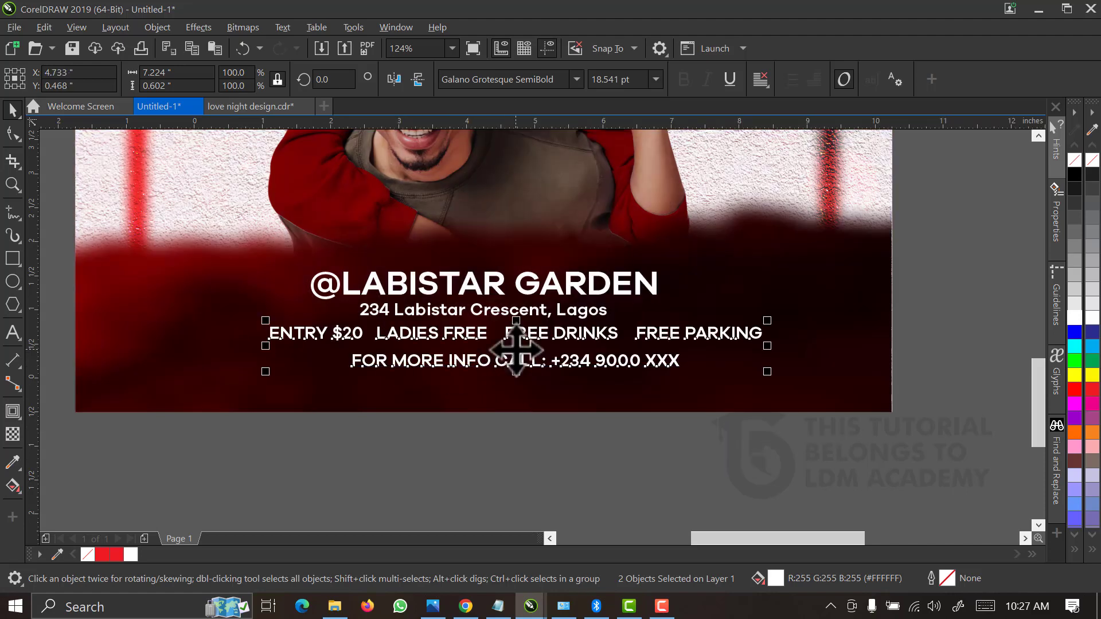
drag(516, 349, 515, 359)
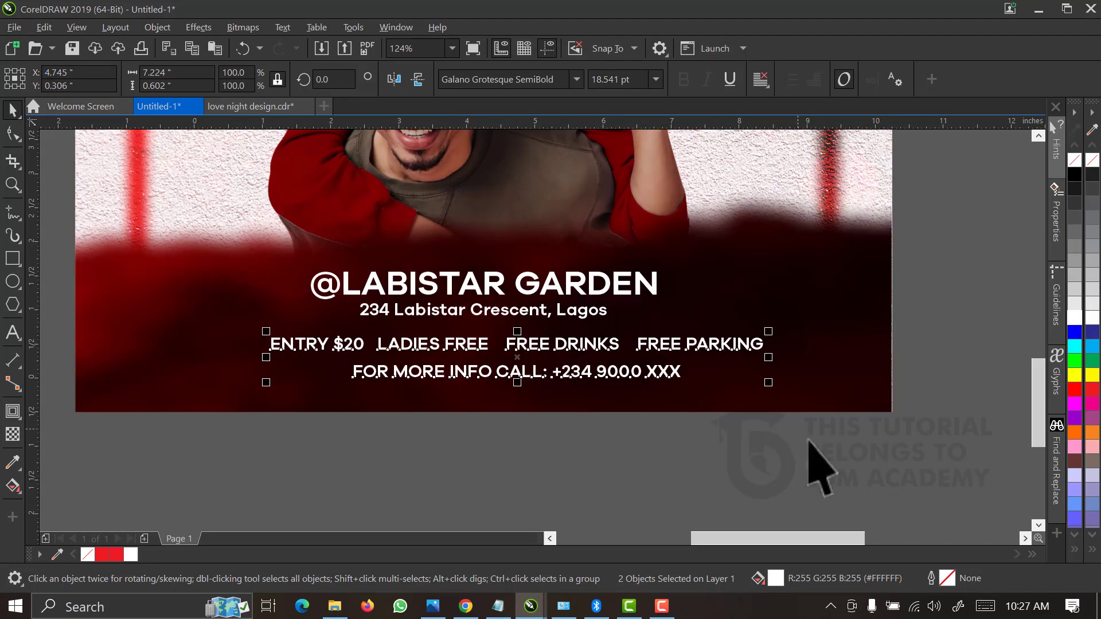
drag(826, 424, 165, 226)
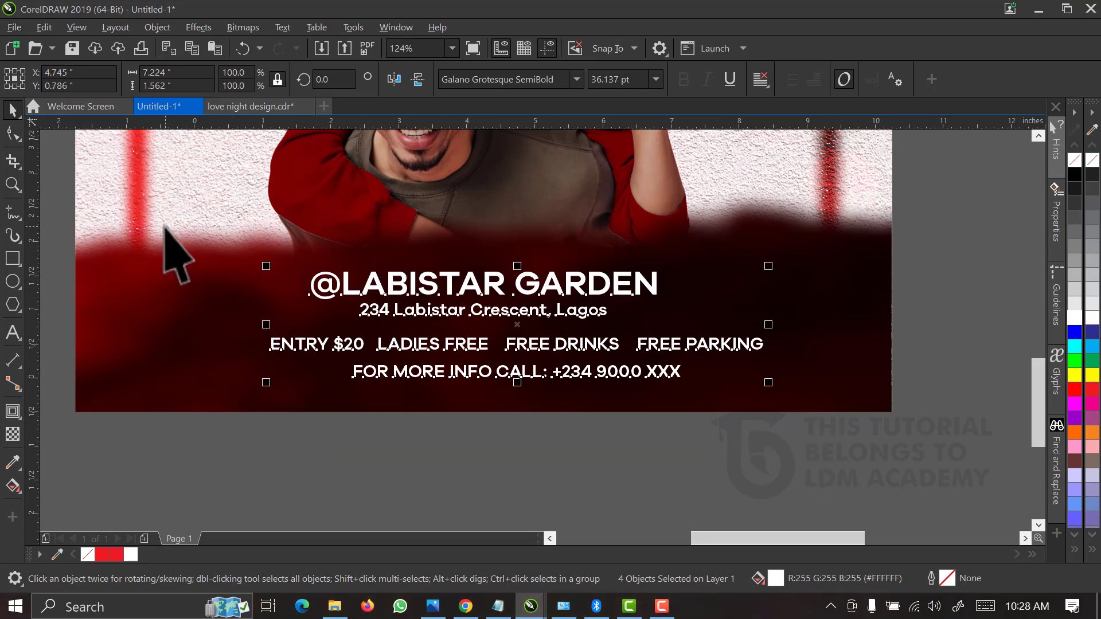
key(c)
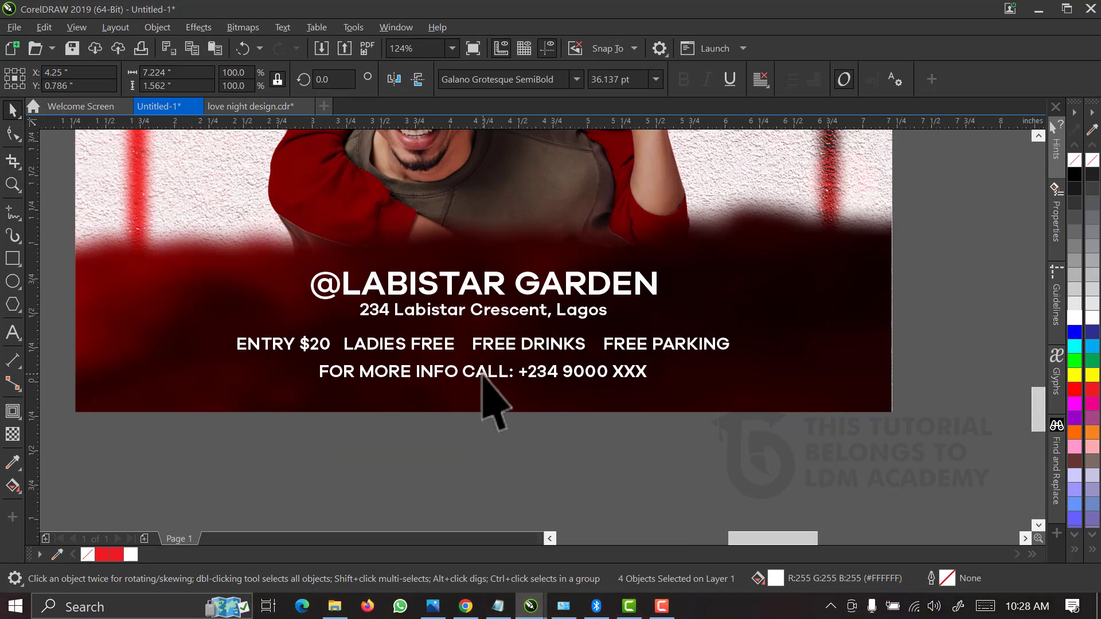
Draw a thin white vertical divider without outline, about 0.03 by 0.3 inches, between "LADIES FREE" and "FREE DRINKS"
scroll(483, 374, up, 3)
key(Escape)
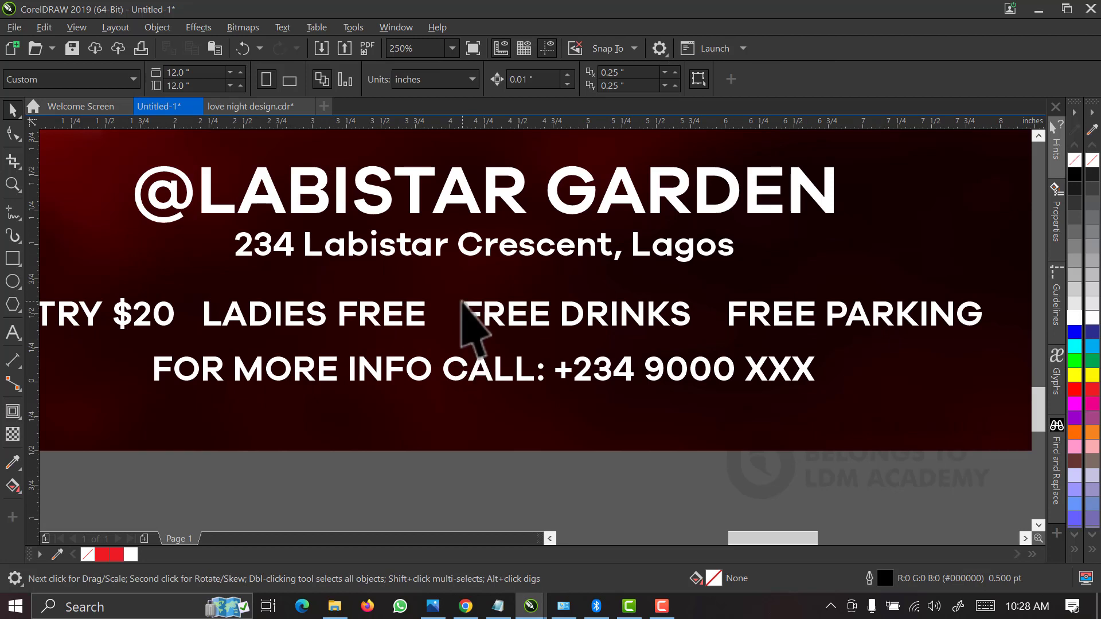
scroll(475, 319, up, 3)
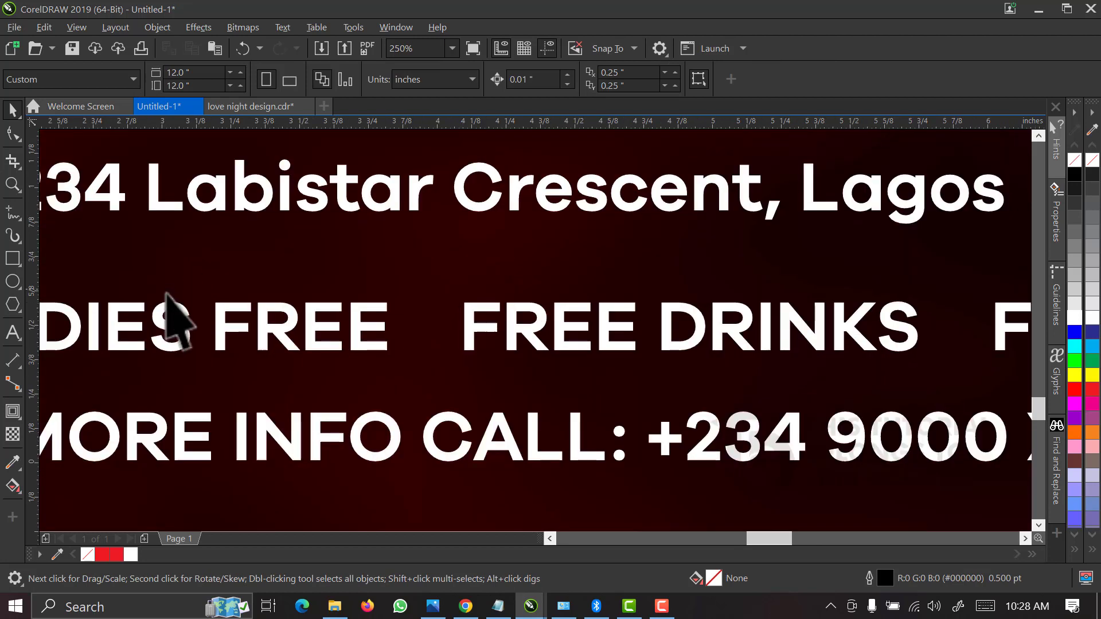
click(22, 261)
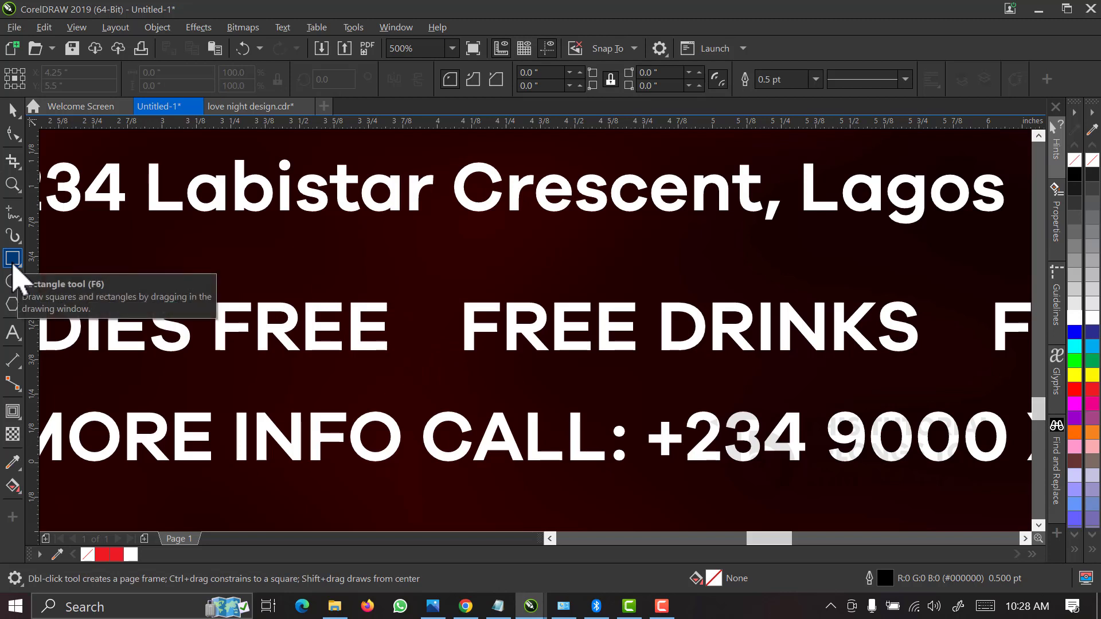
drag(422, 287, 430, 372)
key(space)
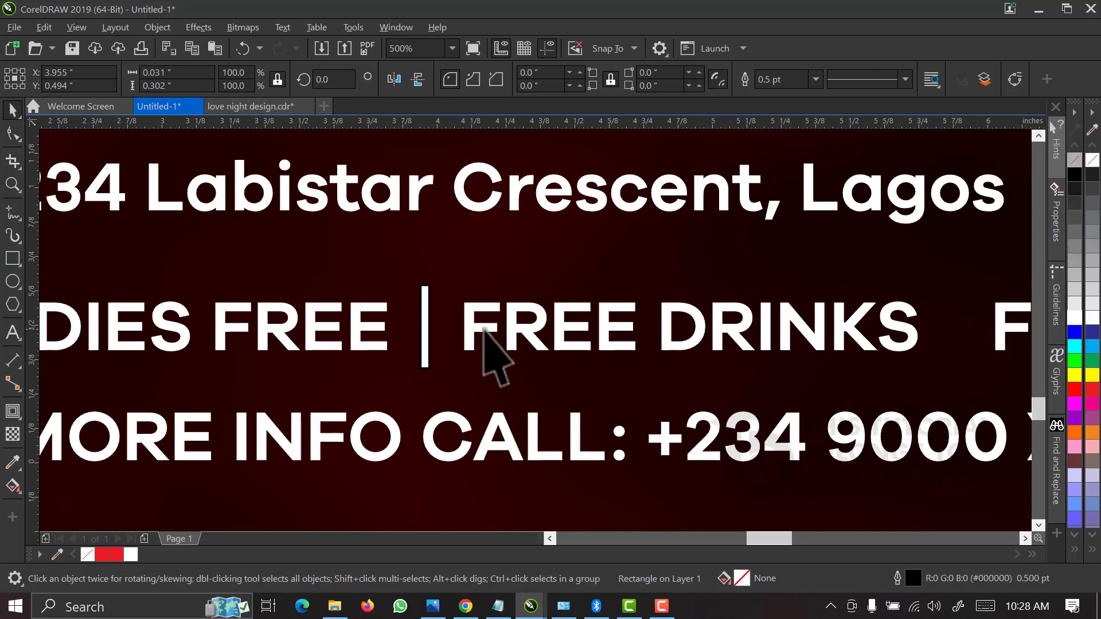
Place a copy of the white divider between "ENTRY $20" and "LADIES FREE" at the same height
scroll(488, 353, down, 4)
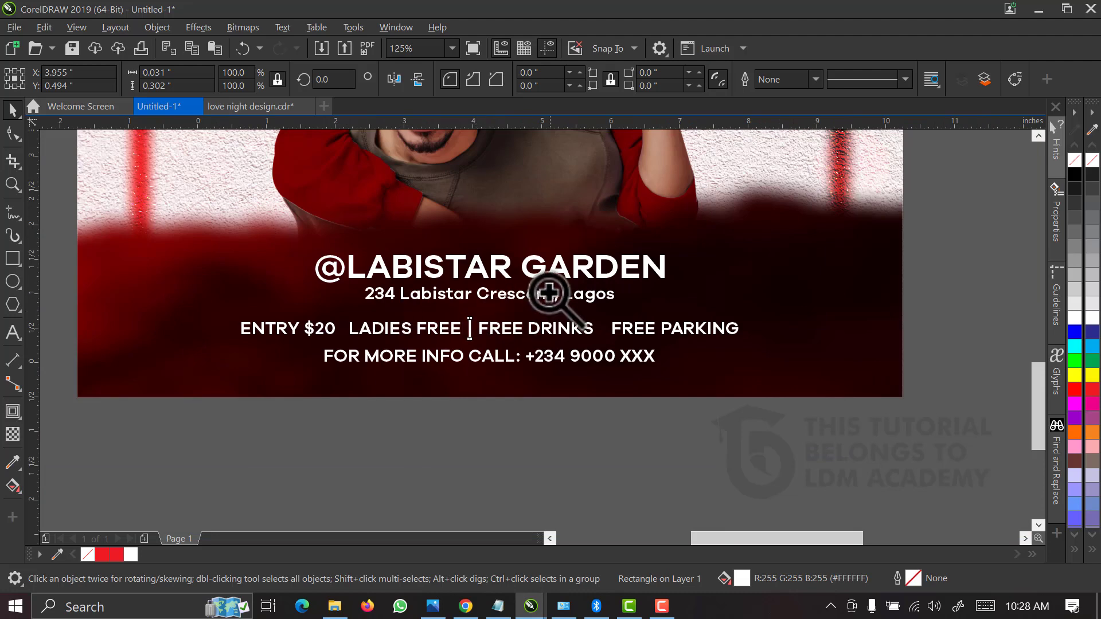
key(z)
scroll(527, 328, up, 4)
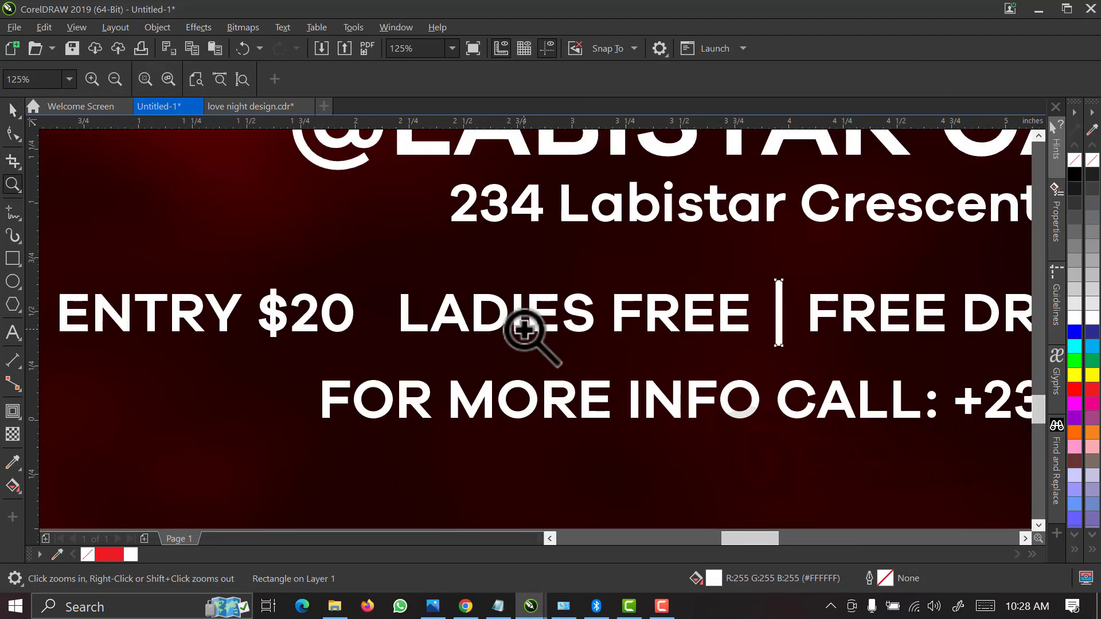
key(space)
drag(777, 313, 381, 369)
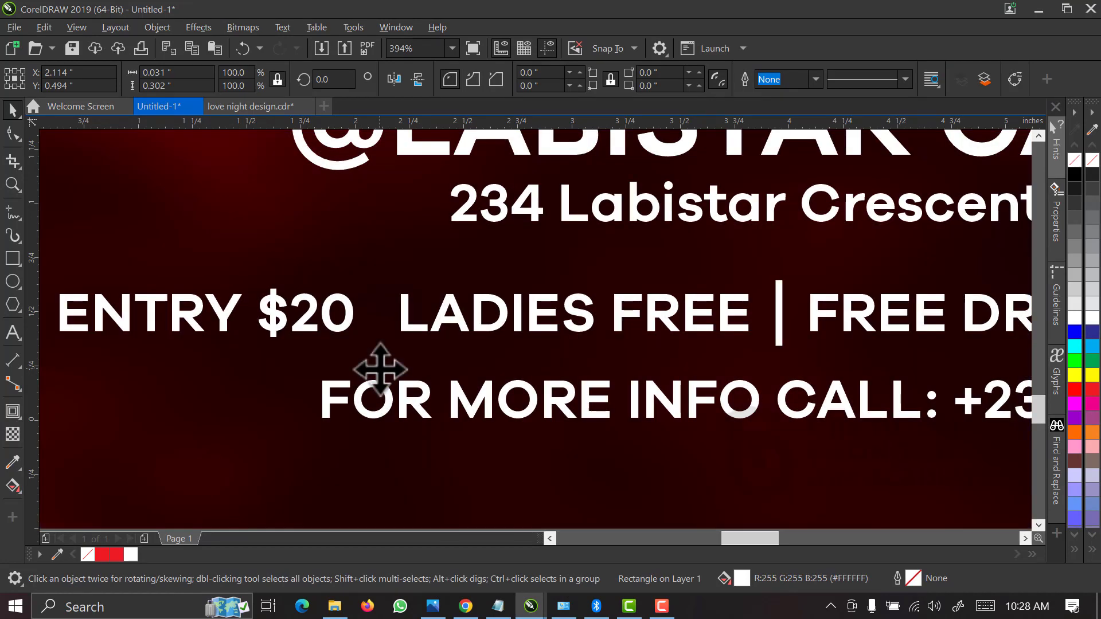
Place another copy of the divider midway between "FREE DRINKS" and "FREE PARKING", level with the others
scroll(373, 384, down, 4)
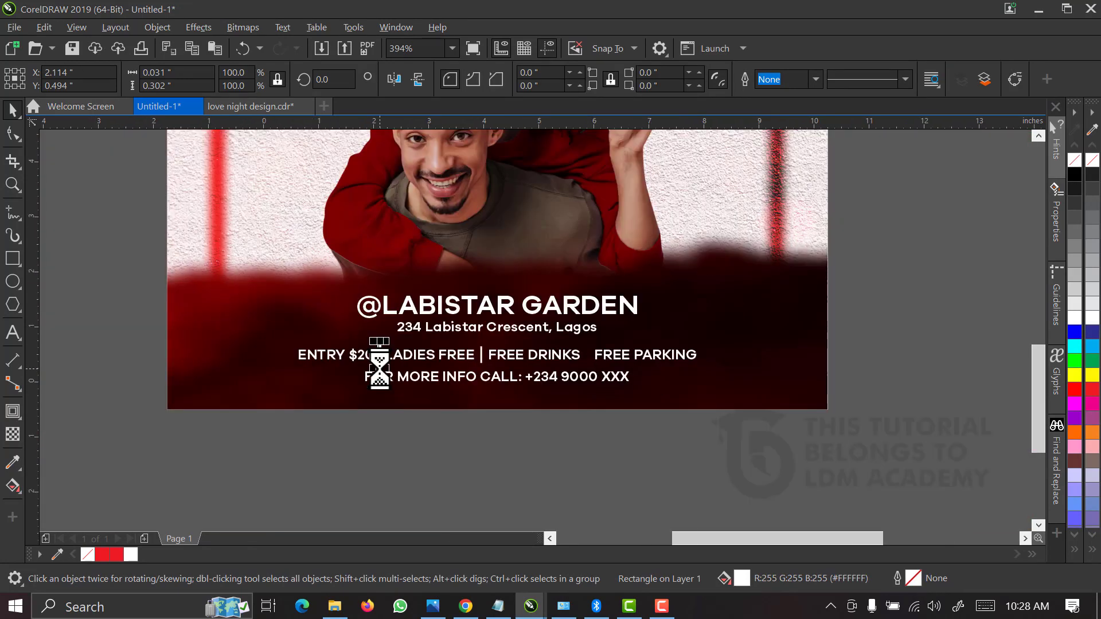
key(z)
drag(337, 315, 758, 402)
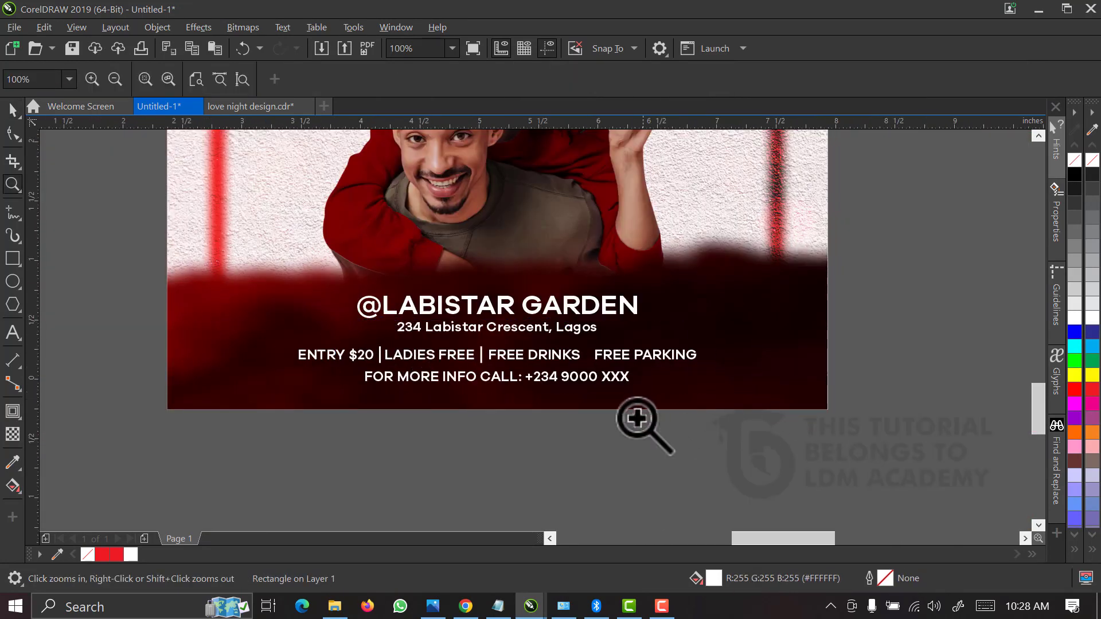
key(space)
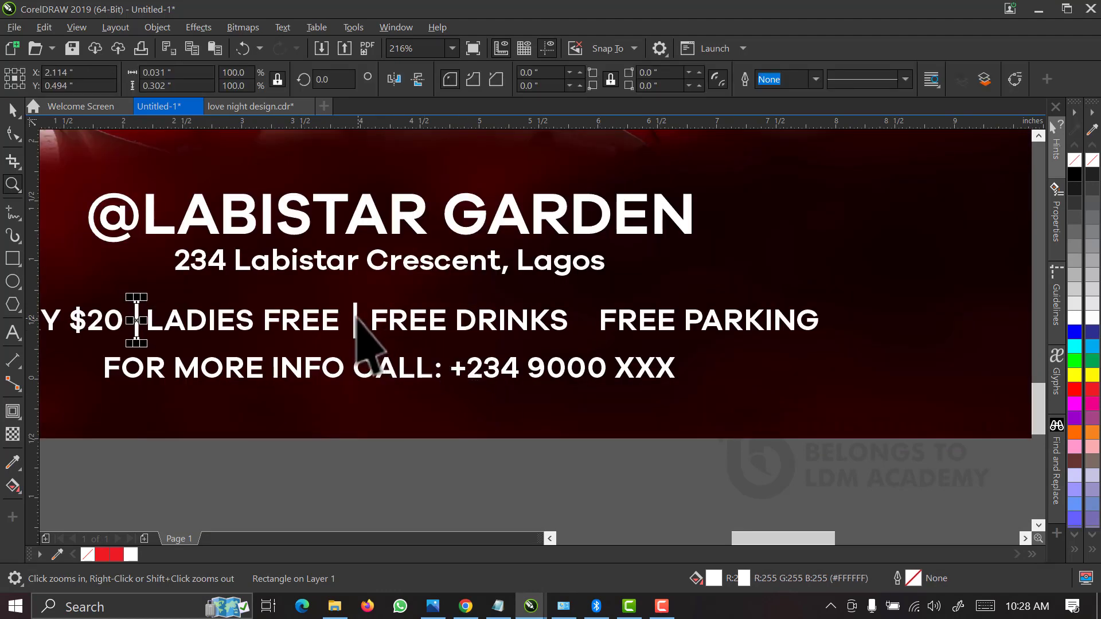
drag(355, 321, 502, 331)
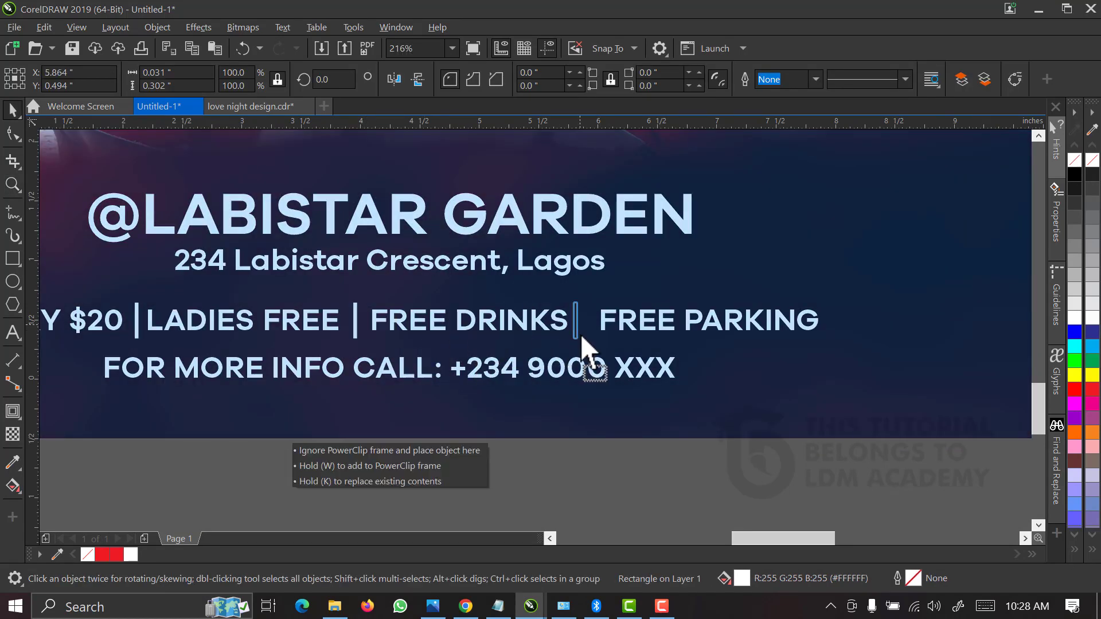
drag(580, 334, 581, 328)
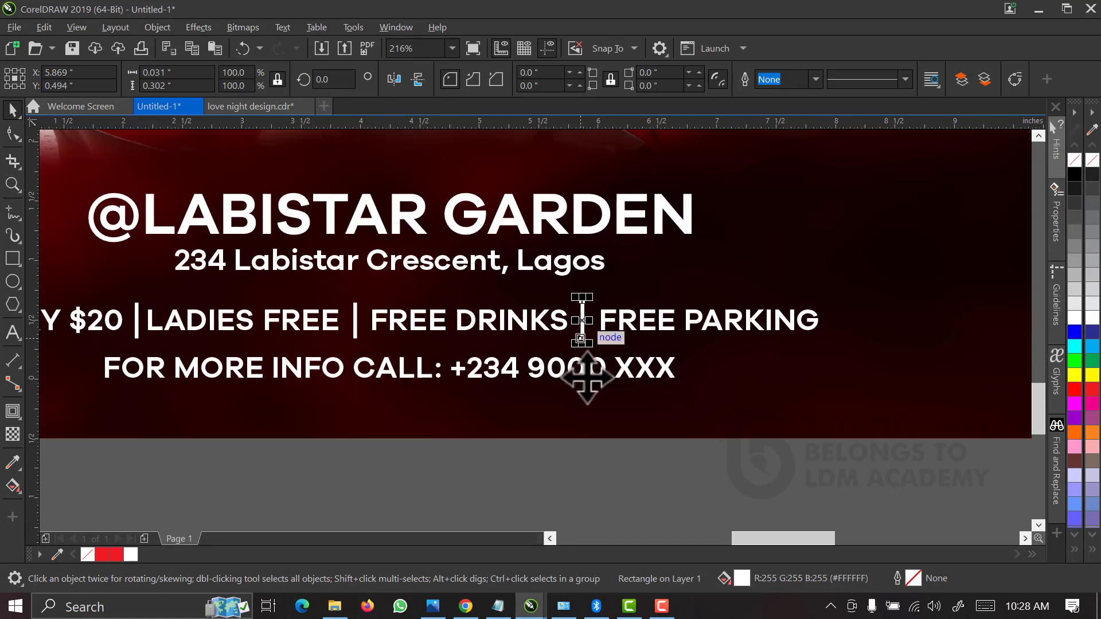
key(Escape)
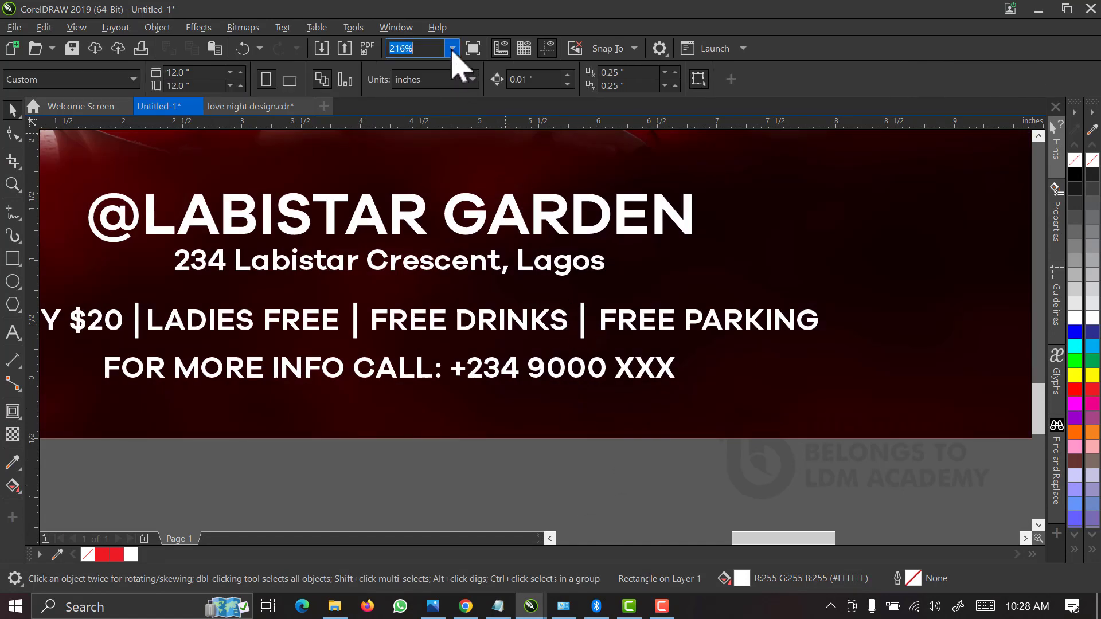
Move the "FEB 14" and "10M" text lines together to just outside the flyer, beside the couple
click(453, 49)
click(445, 82)
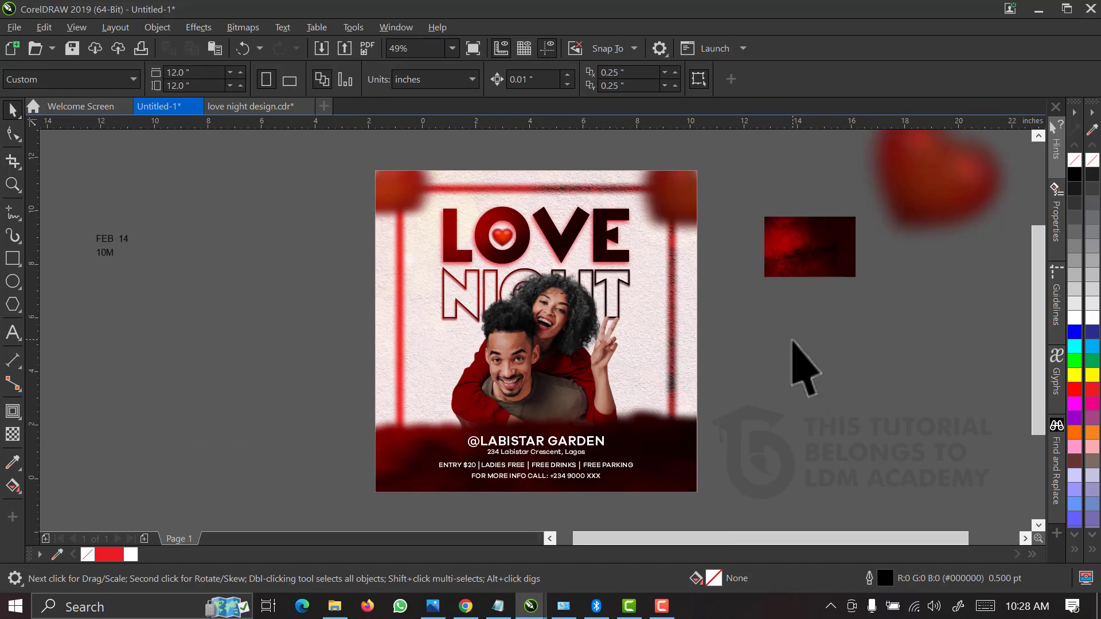
drag(179, 184, 69, 287)
drag(111, 241, 348, 378)
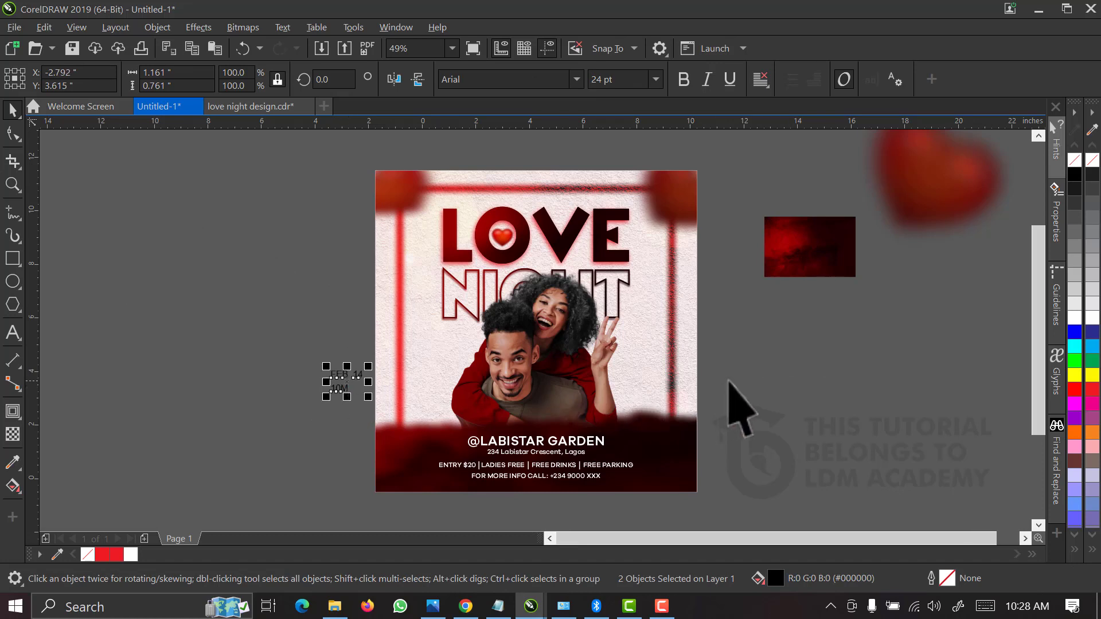
click(747, 374)
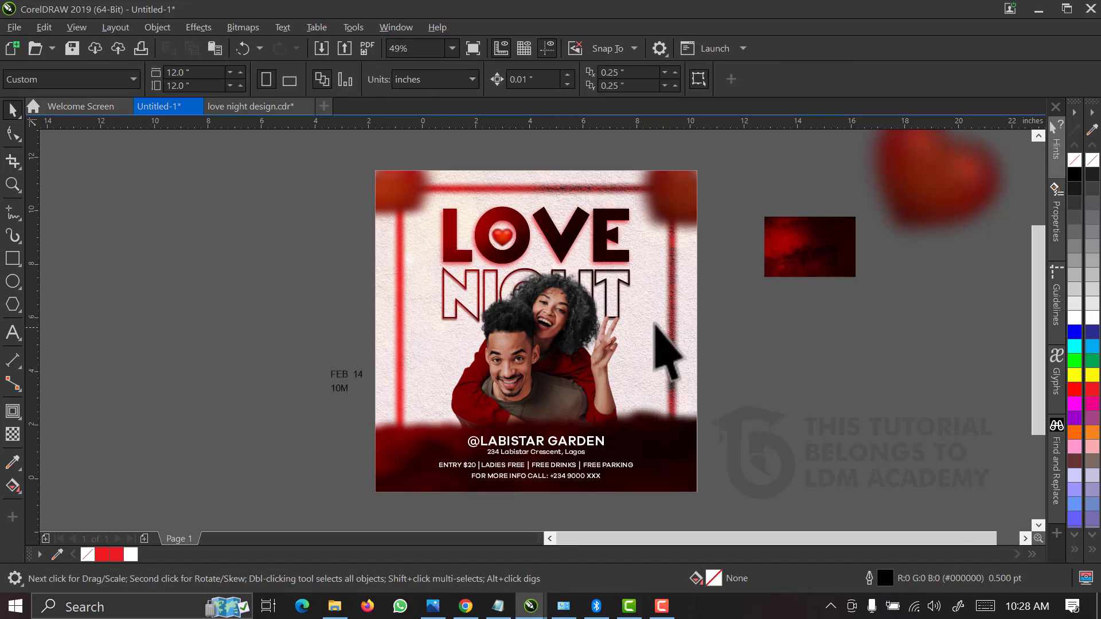
Add the line "Labistar Digital Media Presents" in white Galano Grotesque SemiBold at about 19.2 pt and place it over the LOVE title
key(F8)
key(ctrl+v)
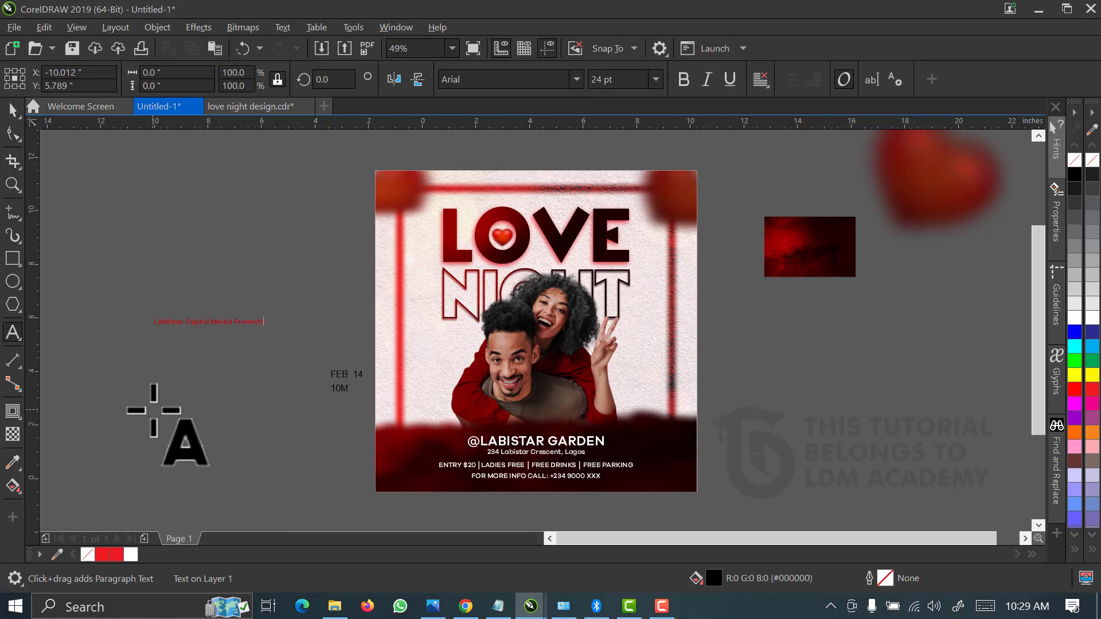
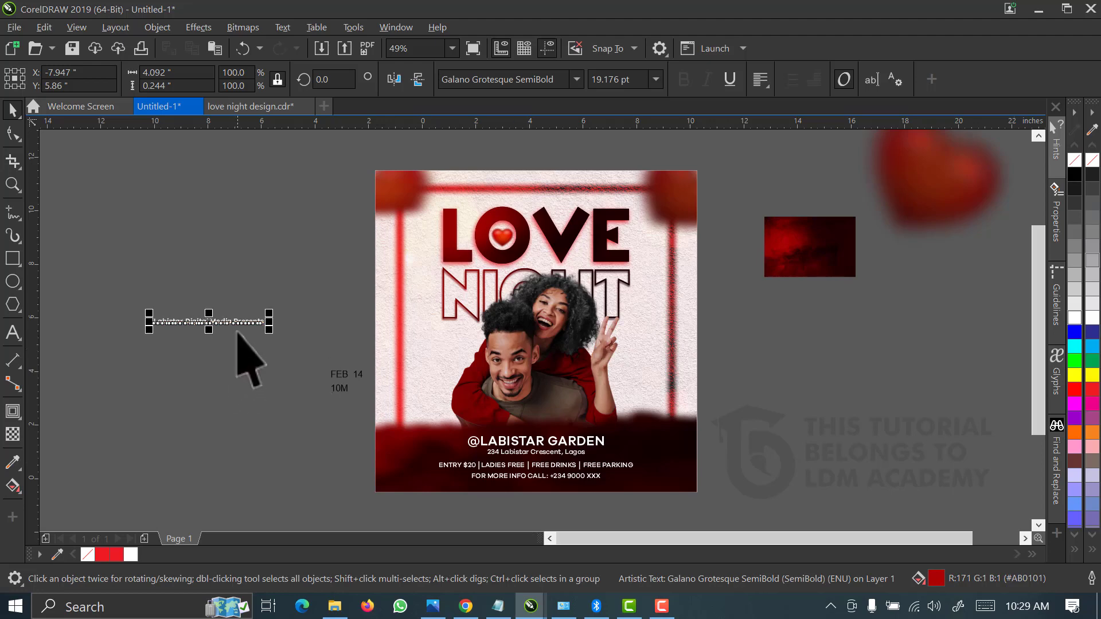
click(115, 344)
drag(120, 294, 312, 339)
drag(239, 319, 570, 230)
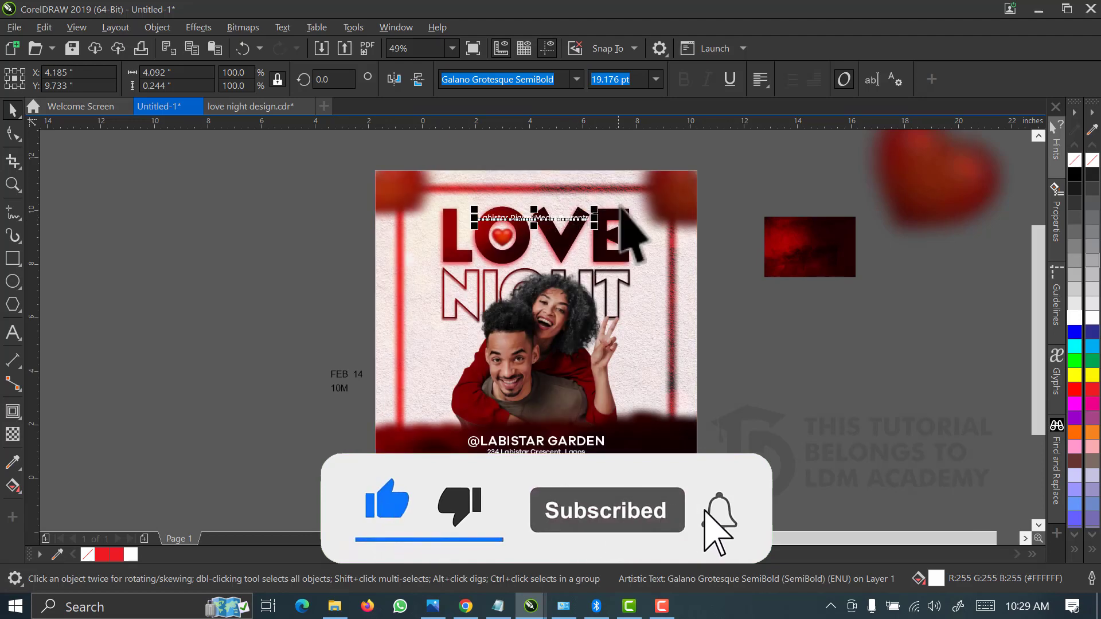
Change the fill of the "Labistar Digital Media Presents" line to bright red
key(z)
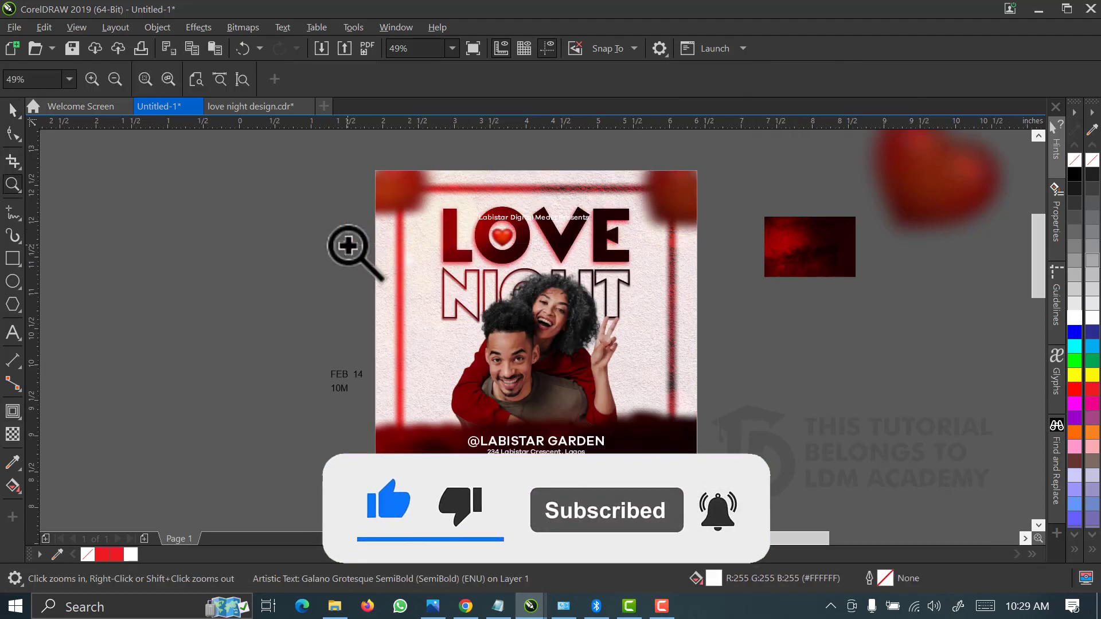
click(350, 247)
key(space)
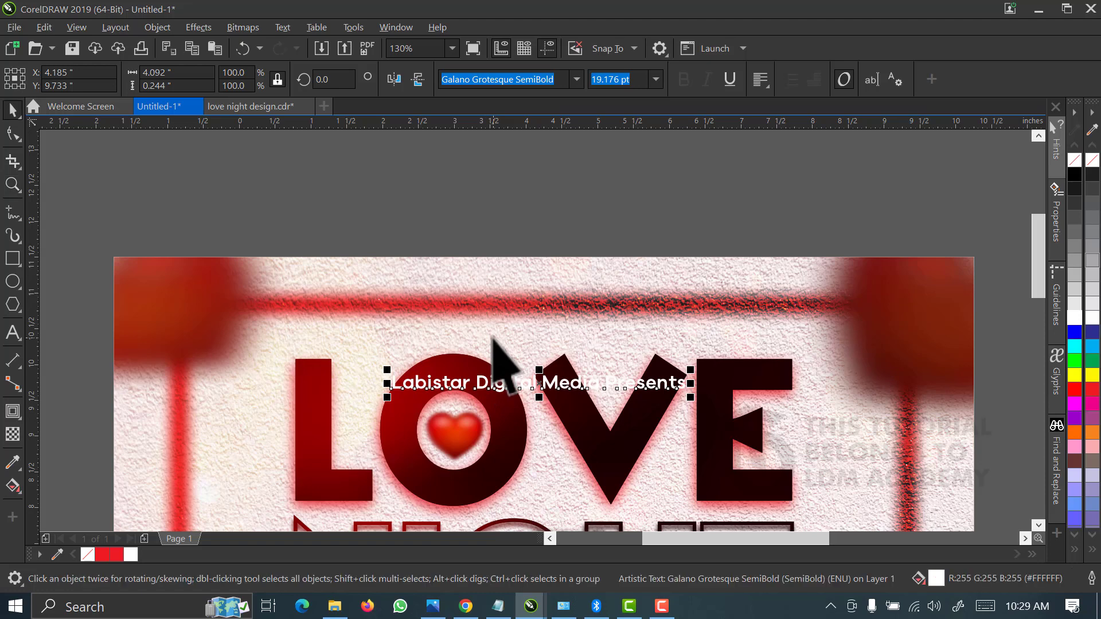
click(496, 316)
drag(322, 191, 776, 442)
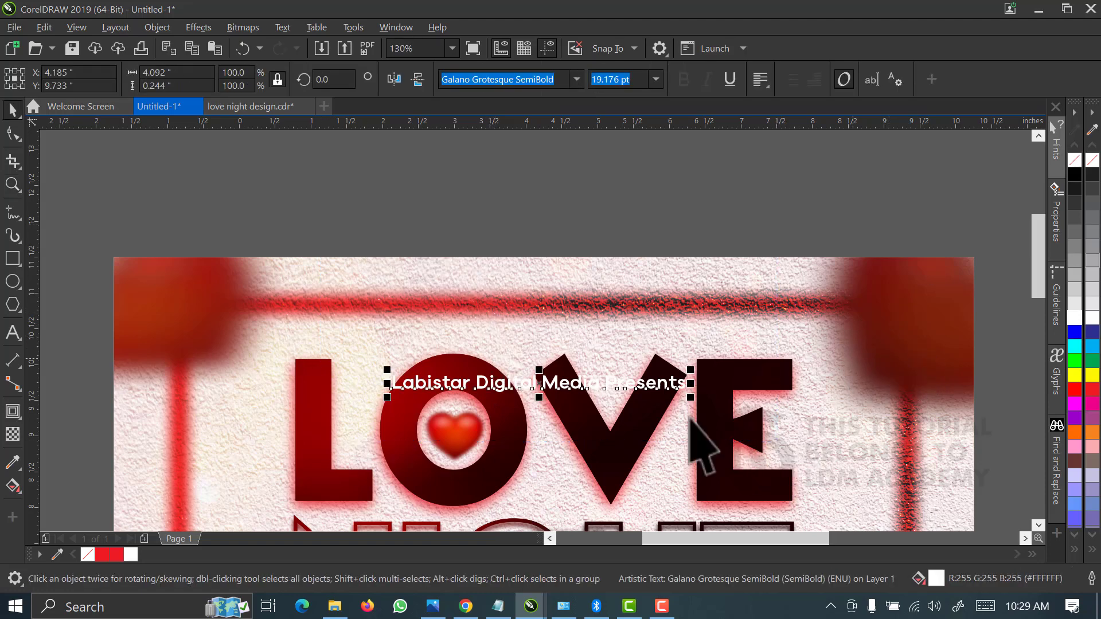
click(103, 554)
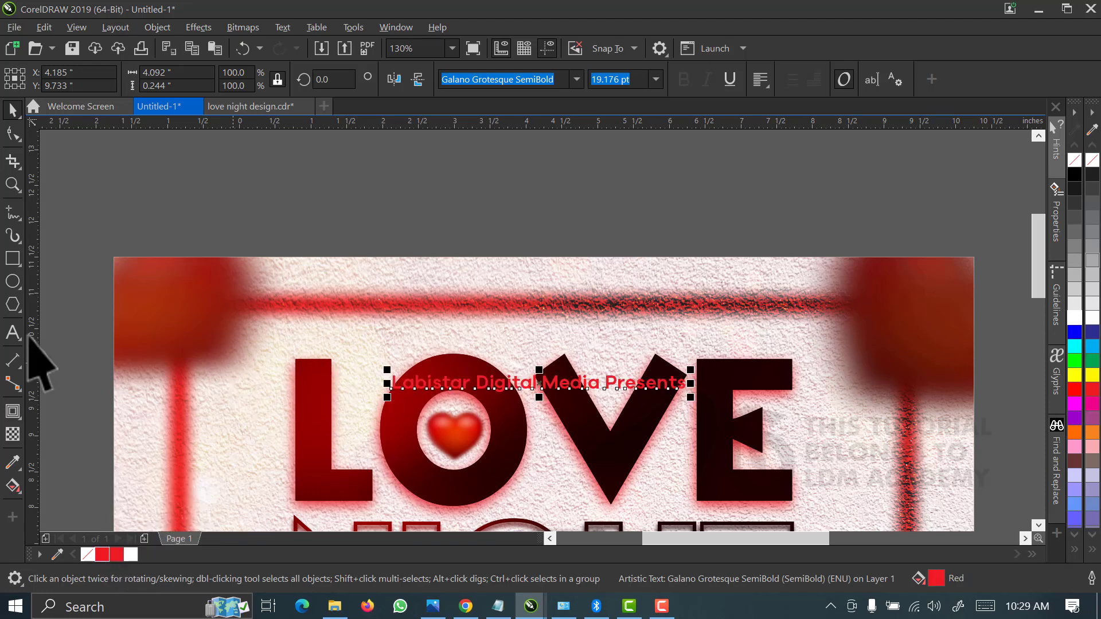
Draw a rectangle about 4.55 by 0.65 inches over the upper frame line and move the "Labistar Digital Media Presents" line inside it
click(523, 315)
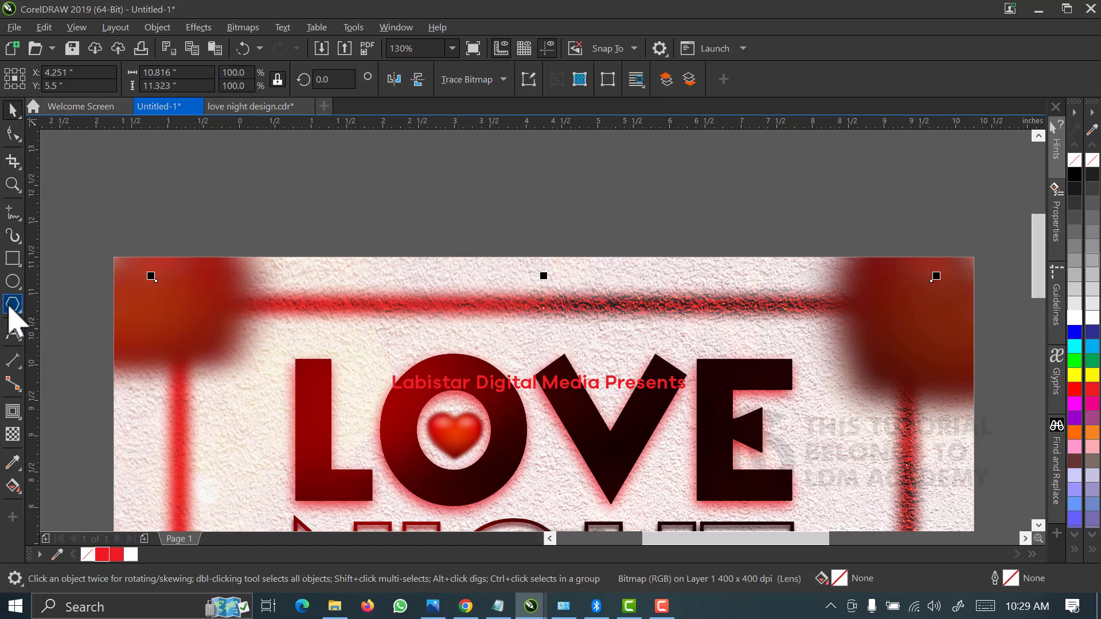
click(13, 258)
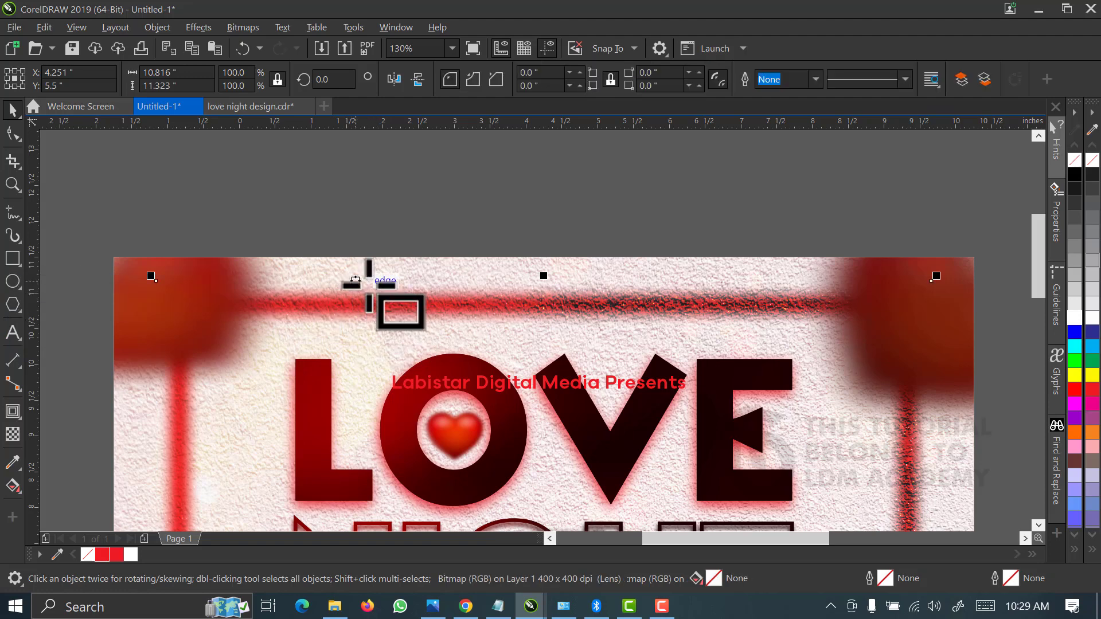
drag(356, 281, 681, 327)
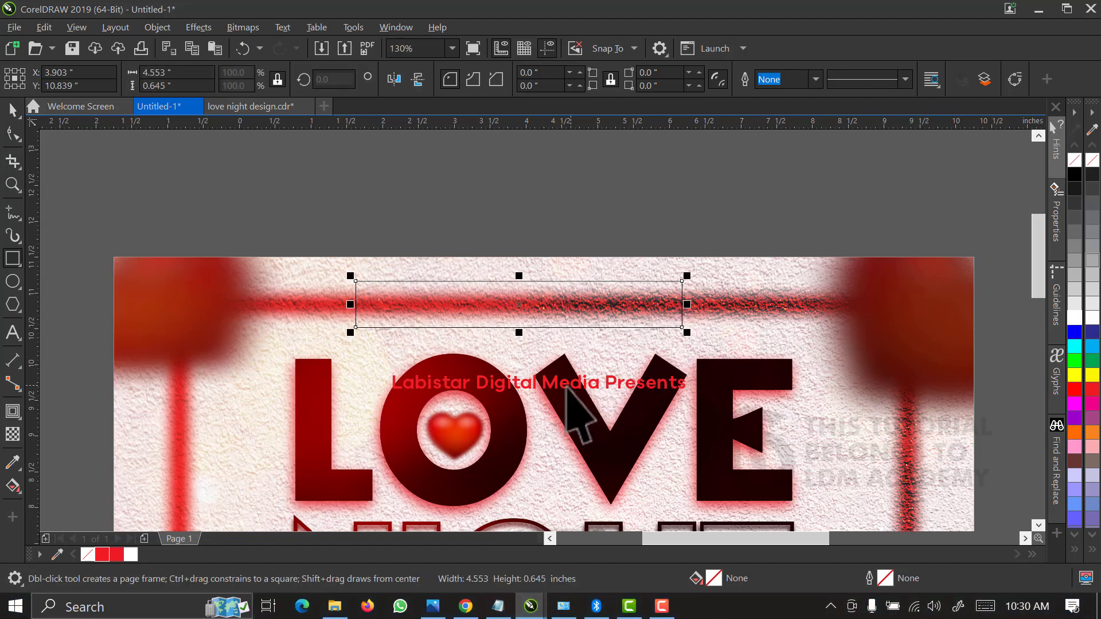
click(542, 383)
key(space)
drag(538, 383, 543, 311)
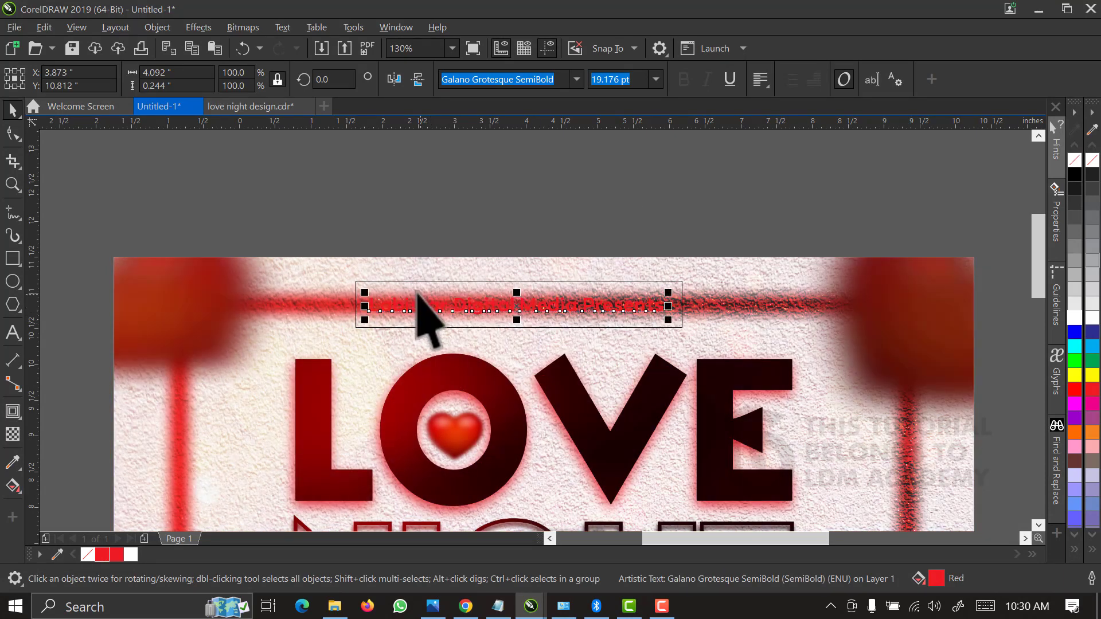
Trim the glowing red frame with the rectangle behind the presenter line, and delete the rectangle
click(484, 284)
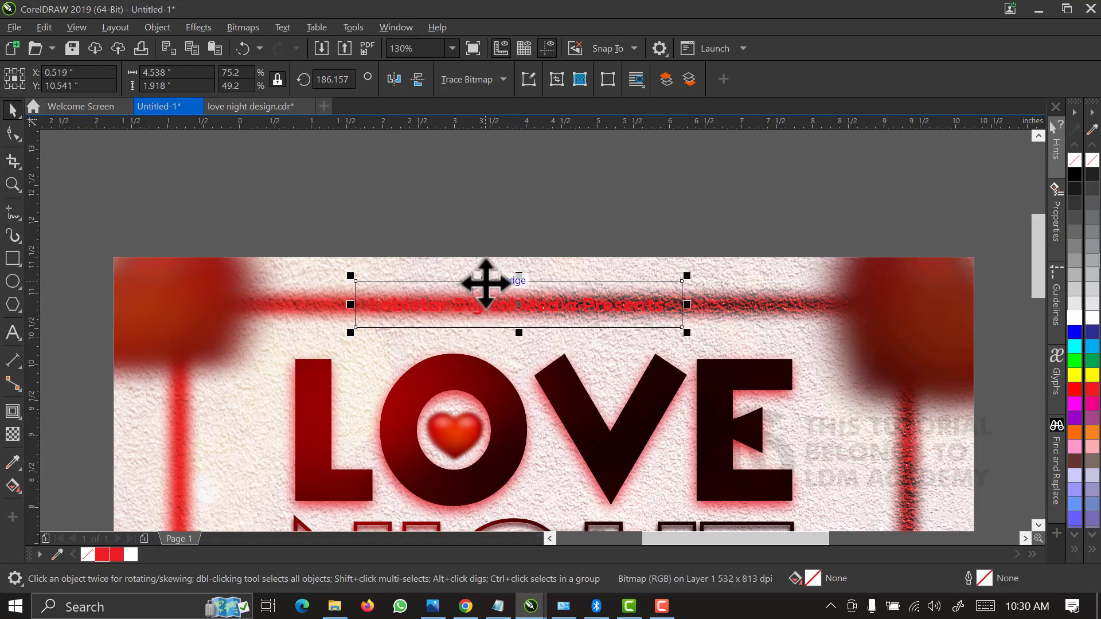
shift+click(177, 514)
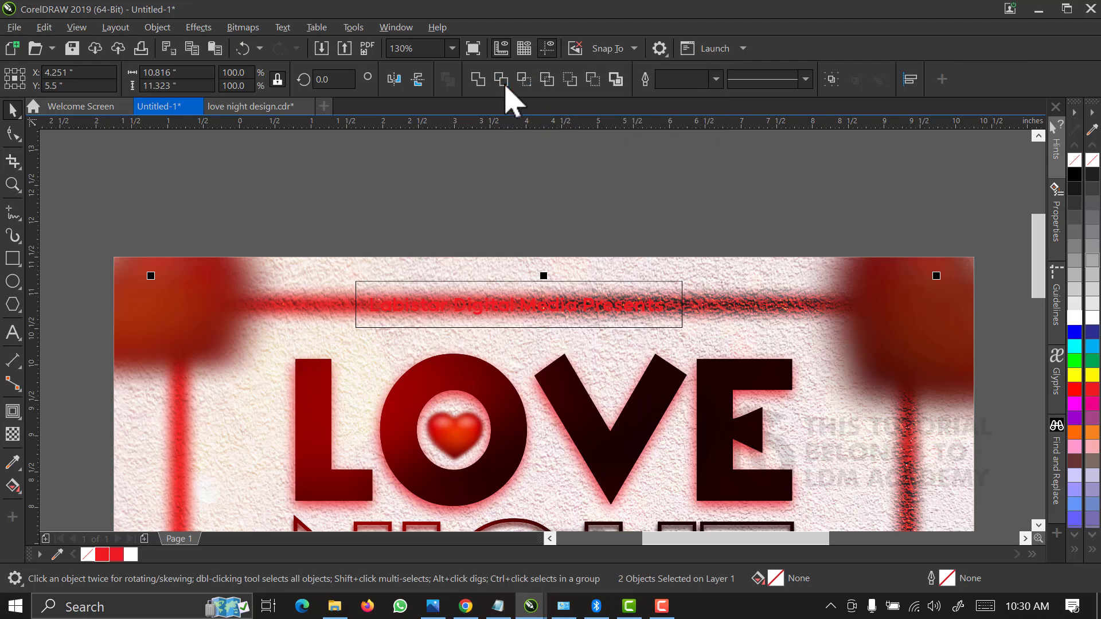
click(502, 82)
click(512, 288)
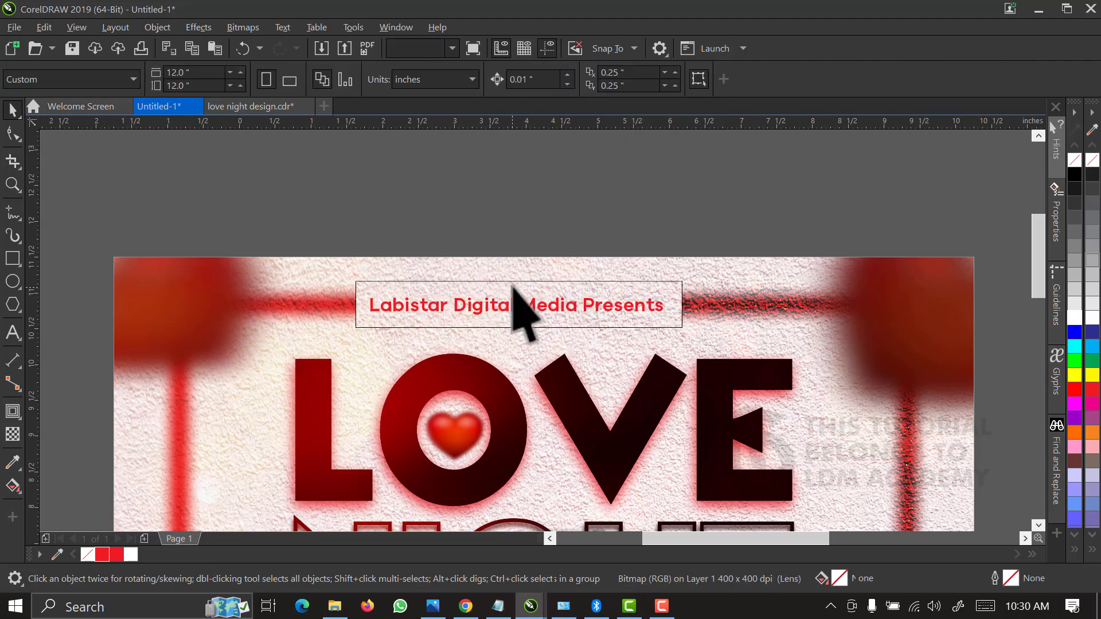
click(533, 248)
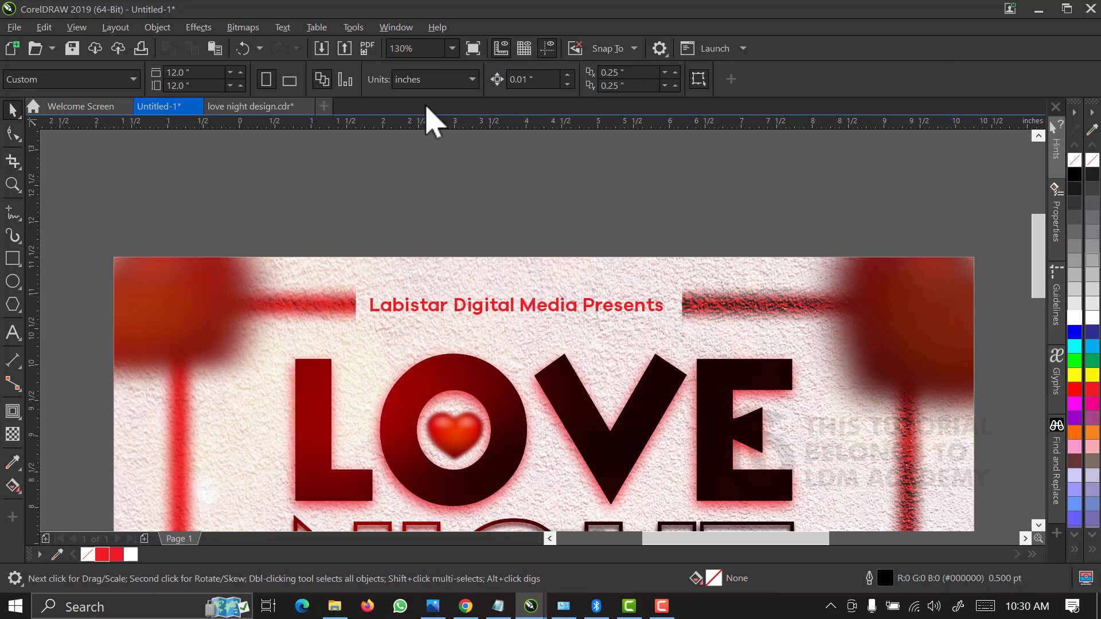
Move the "FEB 14" text onto the flyer beside the man's head and set its font to Galano Grotesque SemiBold
click(452, 48)
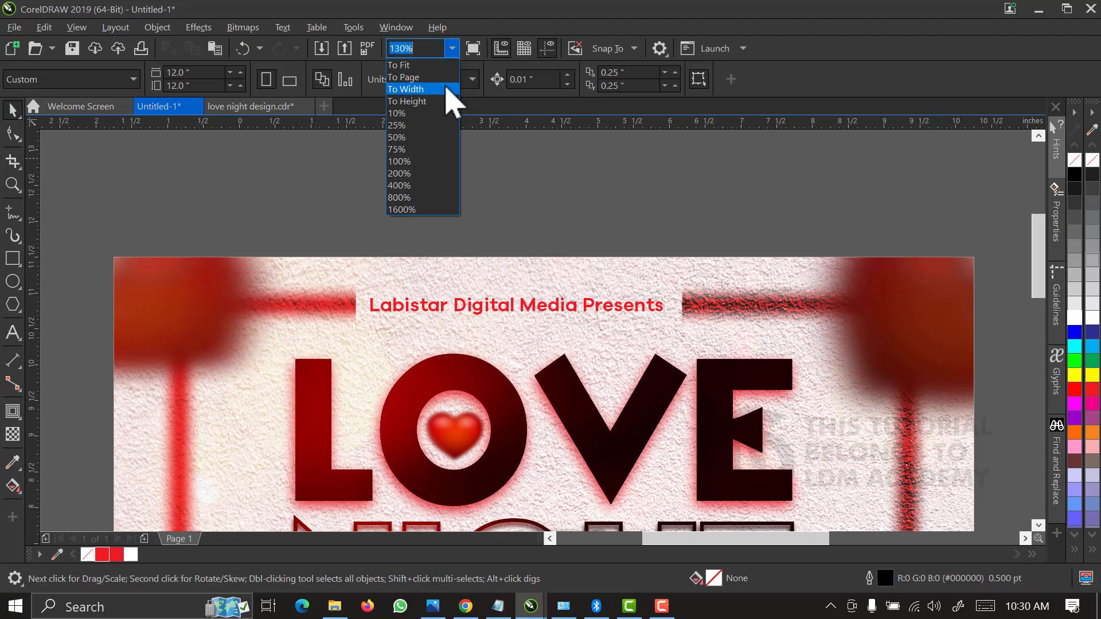
click(446, 78)
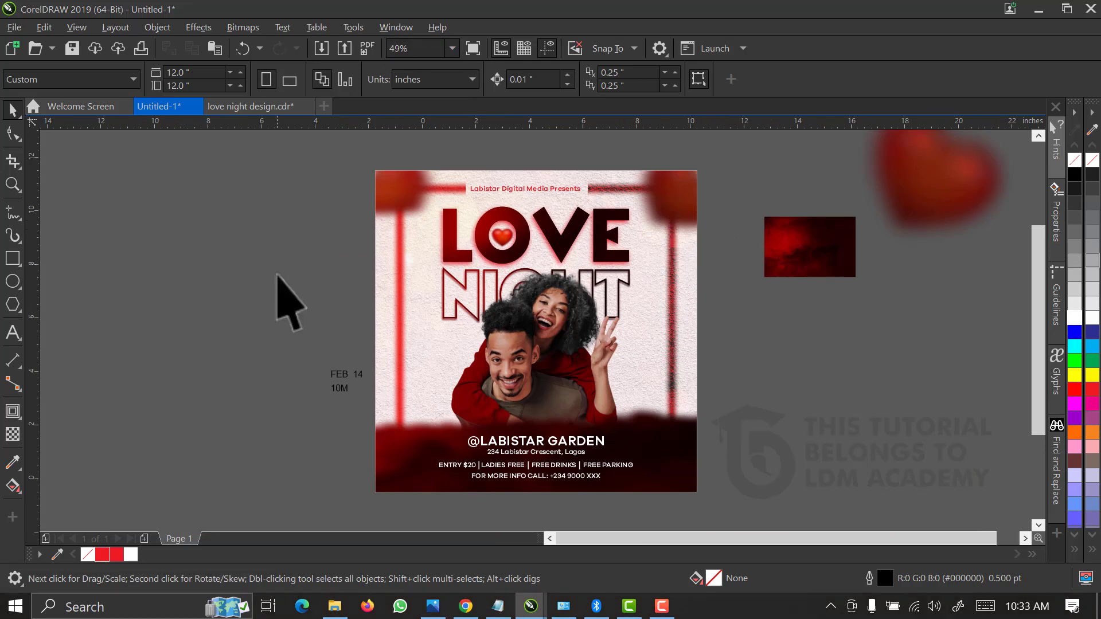
drag(367, 402, 324, 367)
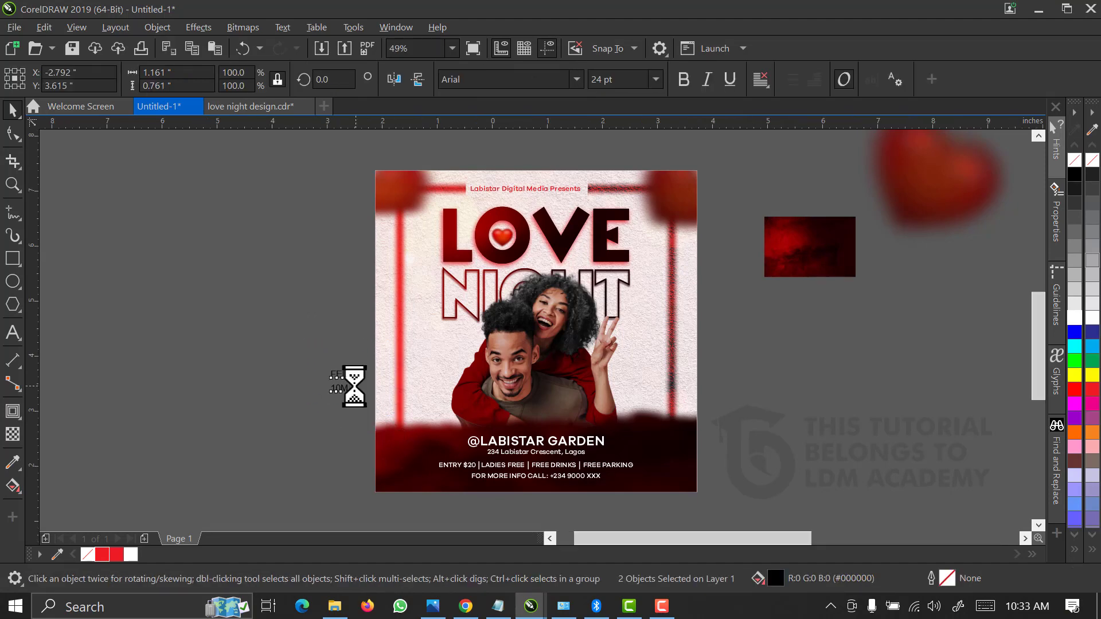
scroll(355, 389, up, 2)
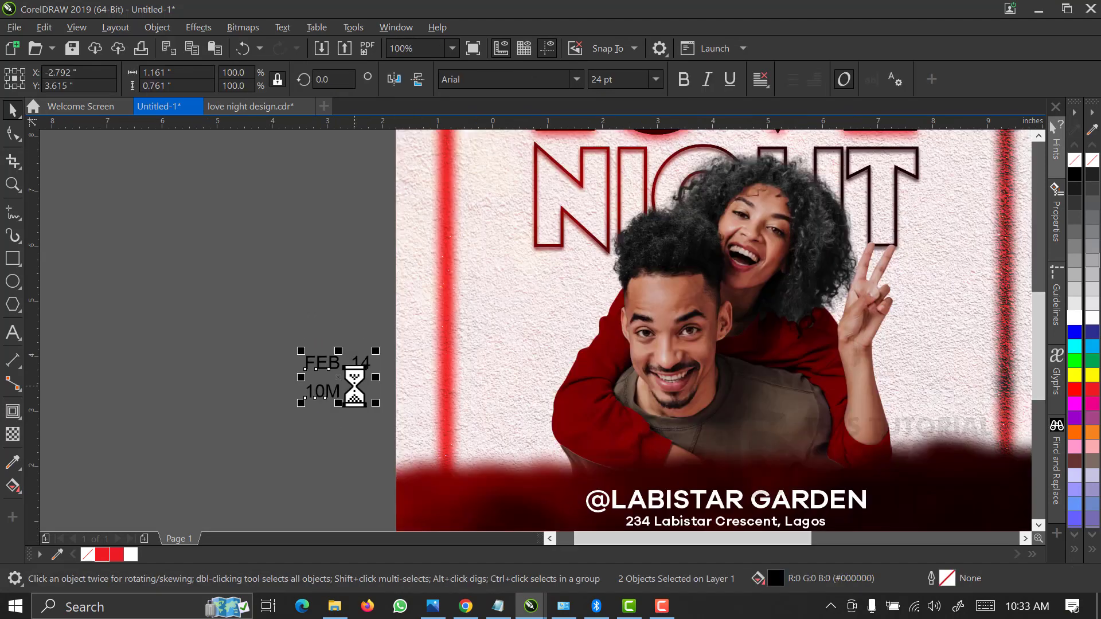
click(258, 404)
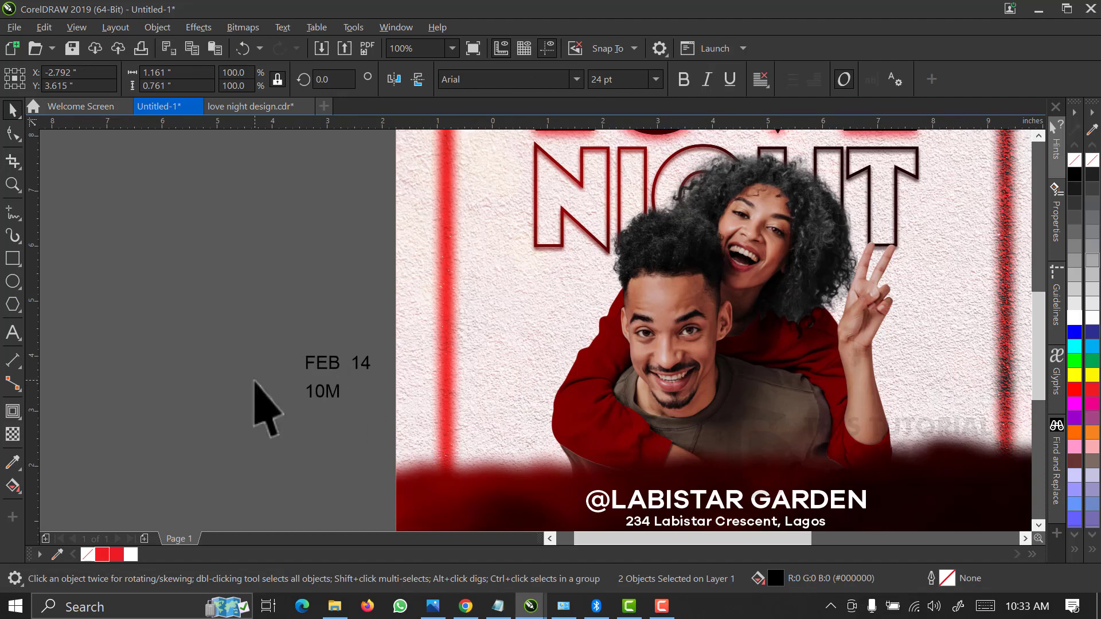
click(318, 367)
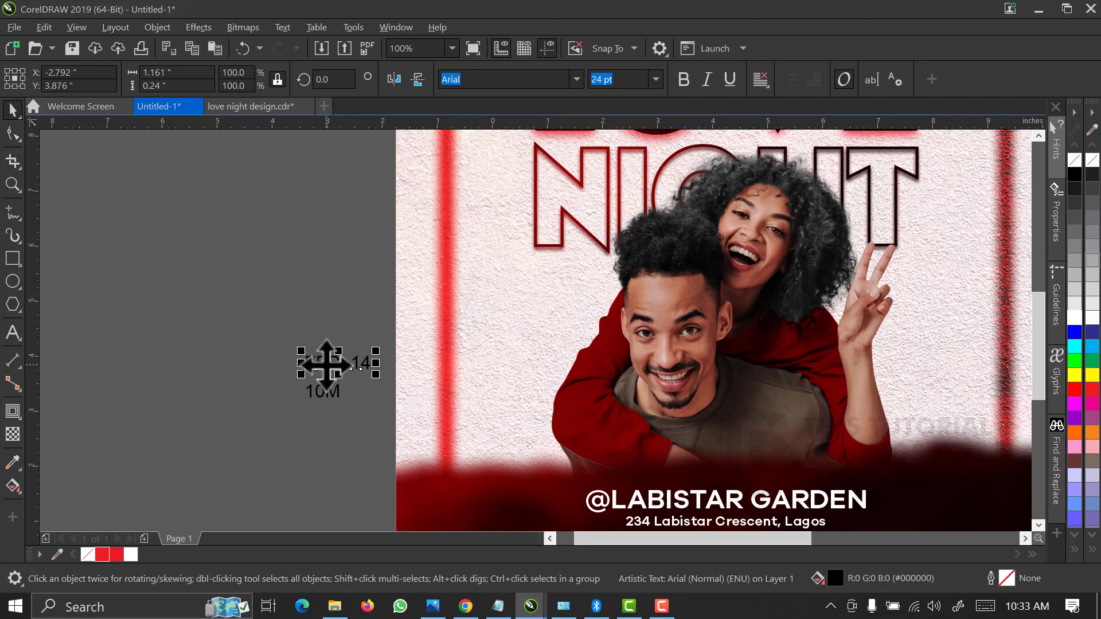
scroll(325, 365, down, 2)
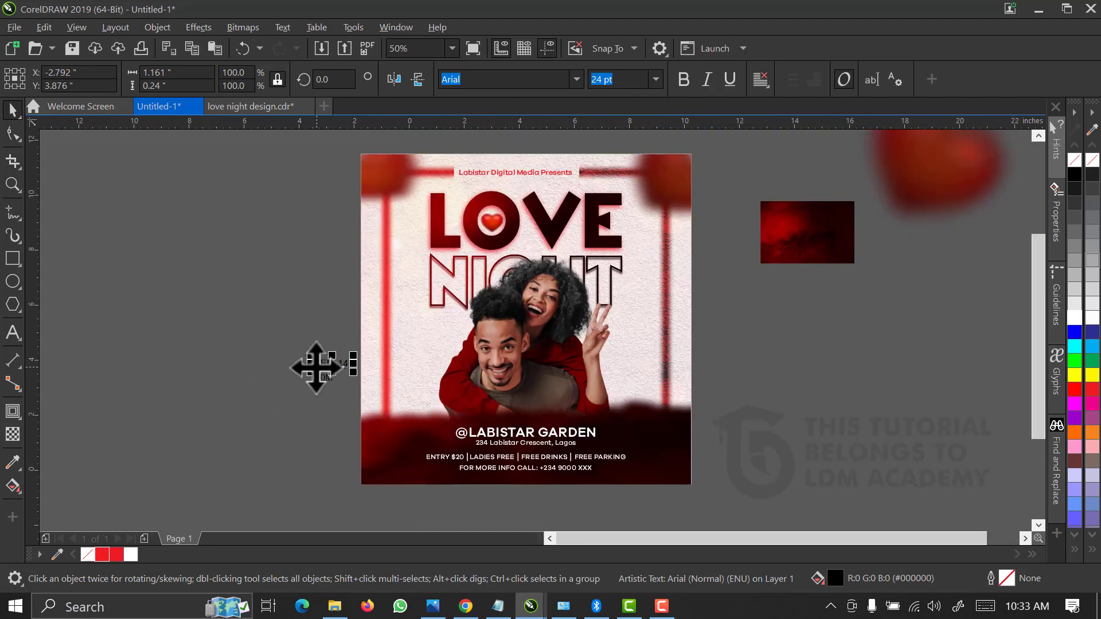
drag(315, 367, 412, 341)
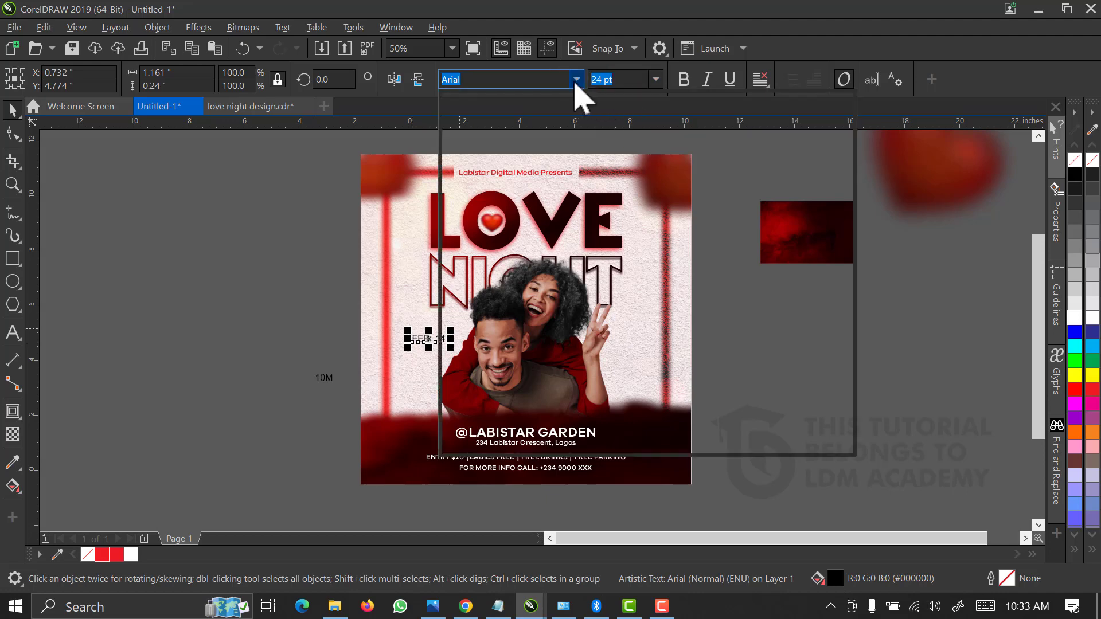
click(575, 84)
click(467, 270)
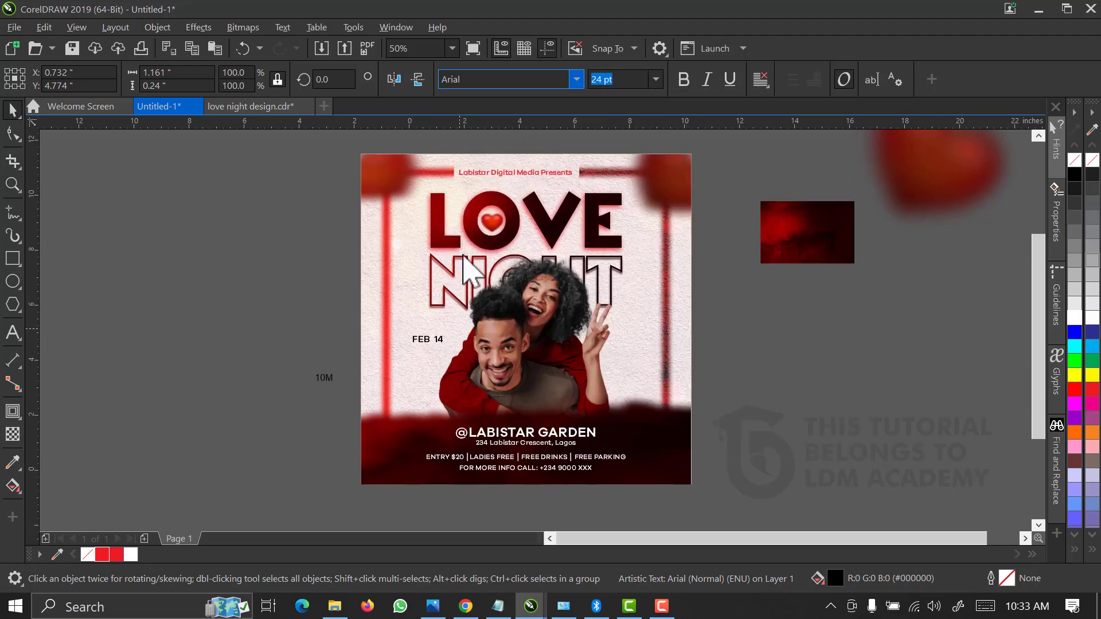
Put "14" on its own line below "FEB" and break the date into two separate text objects
scroll(435, 374, up, 3)
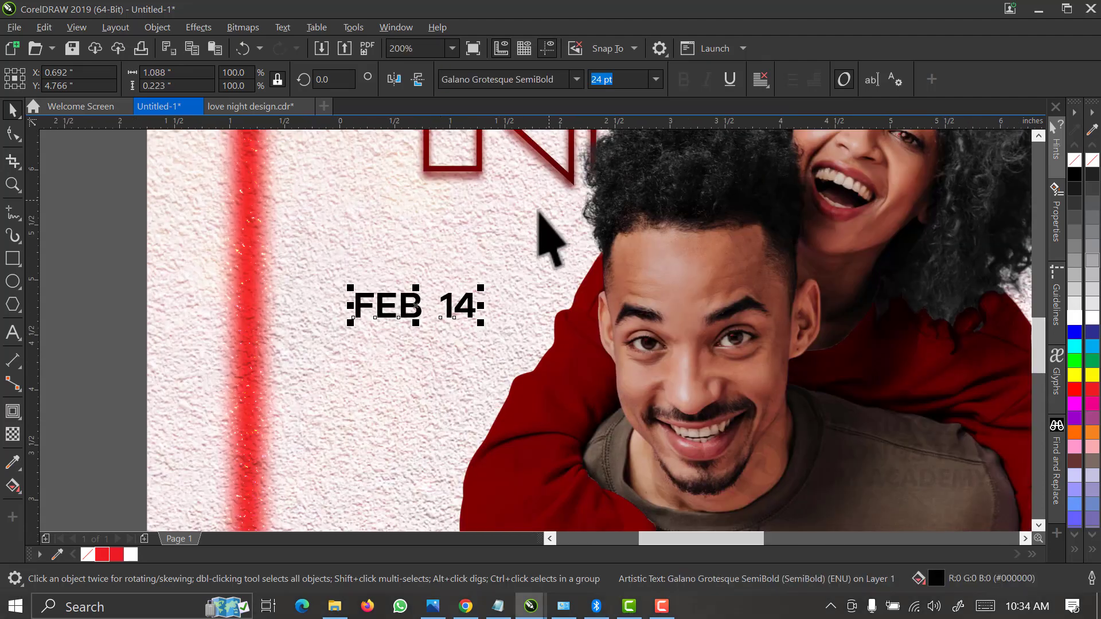
click(451, 329)
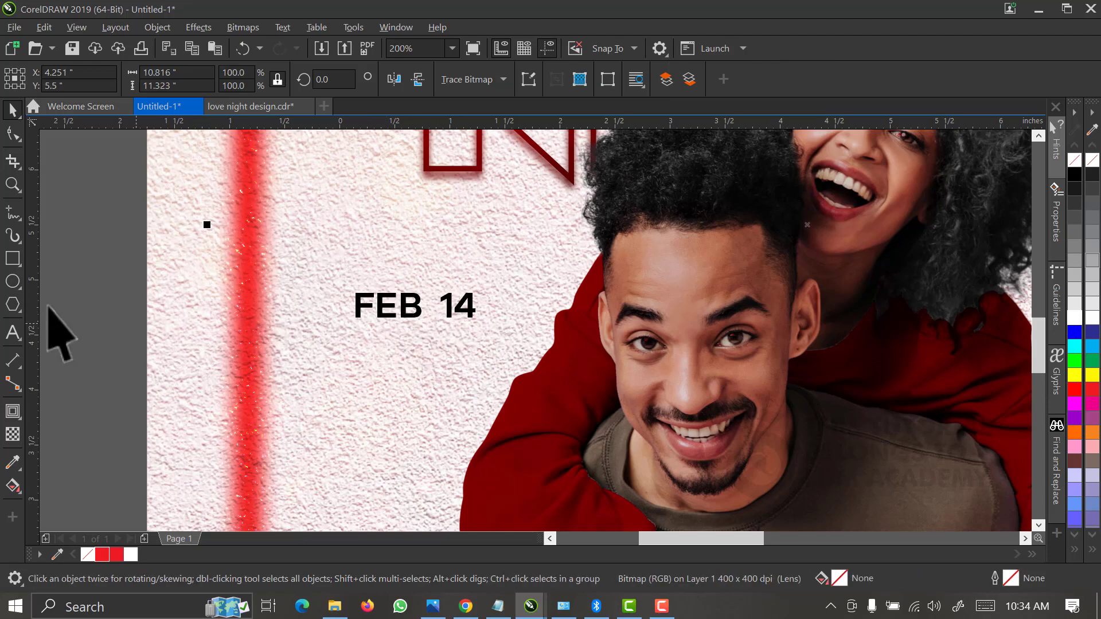
key(Tab)
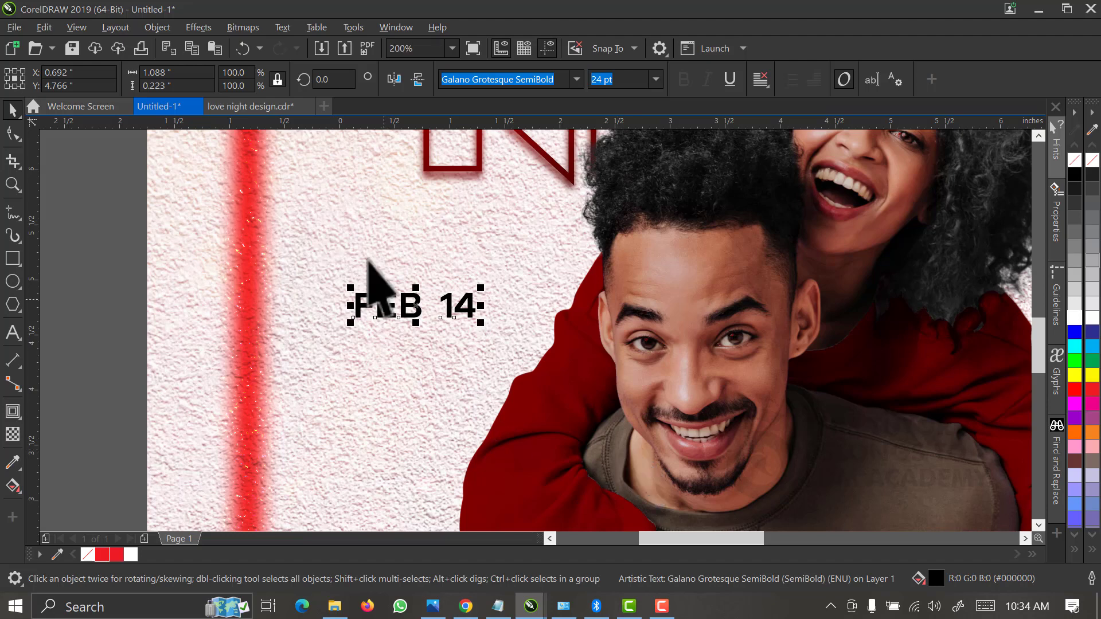
click(416, 329)
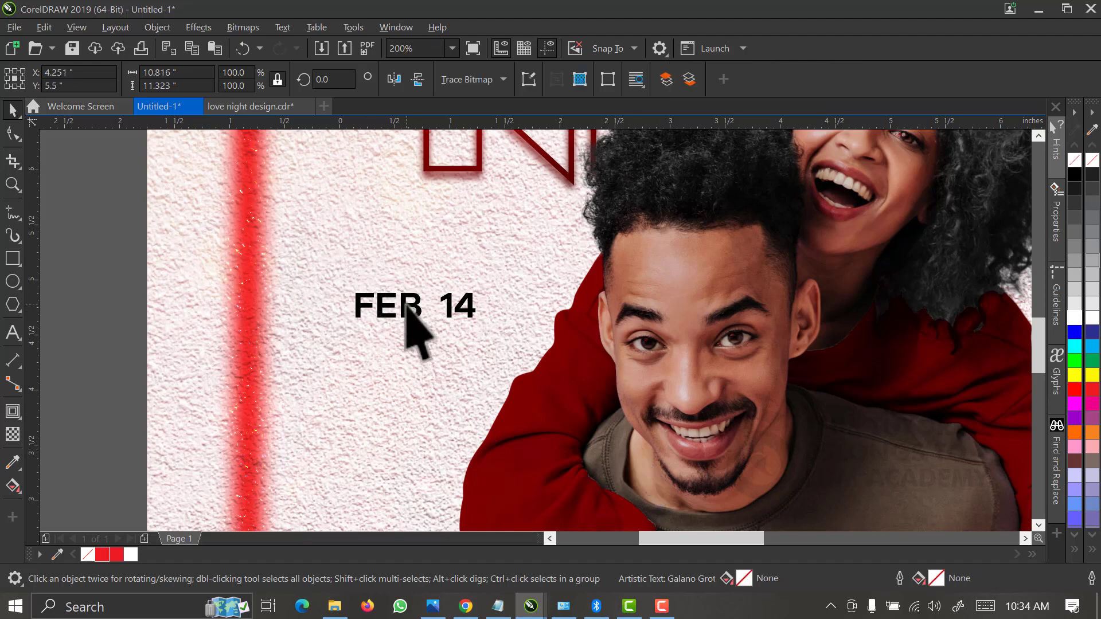
click(407, 315)
double_click(404, 313)
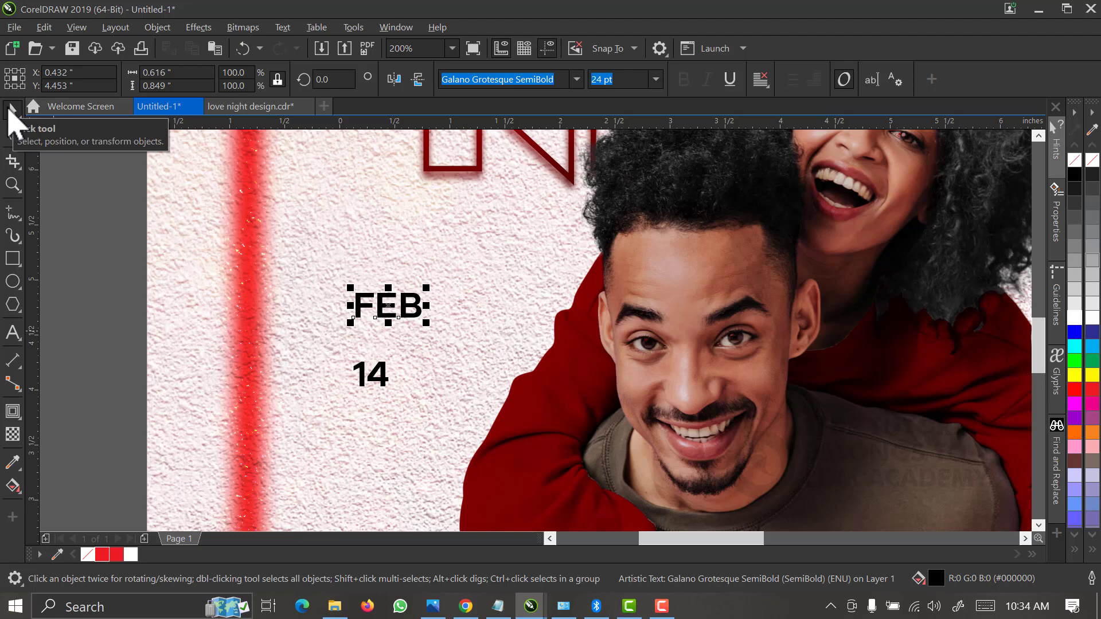
click(11, 110)
Enlarge "14" to about 76.8 pt and centre "FEB" just above it
click(369, 372)
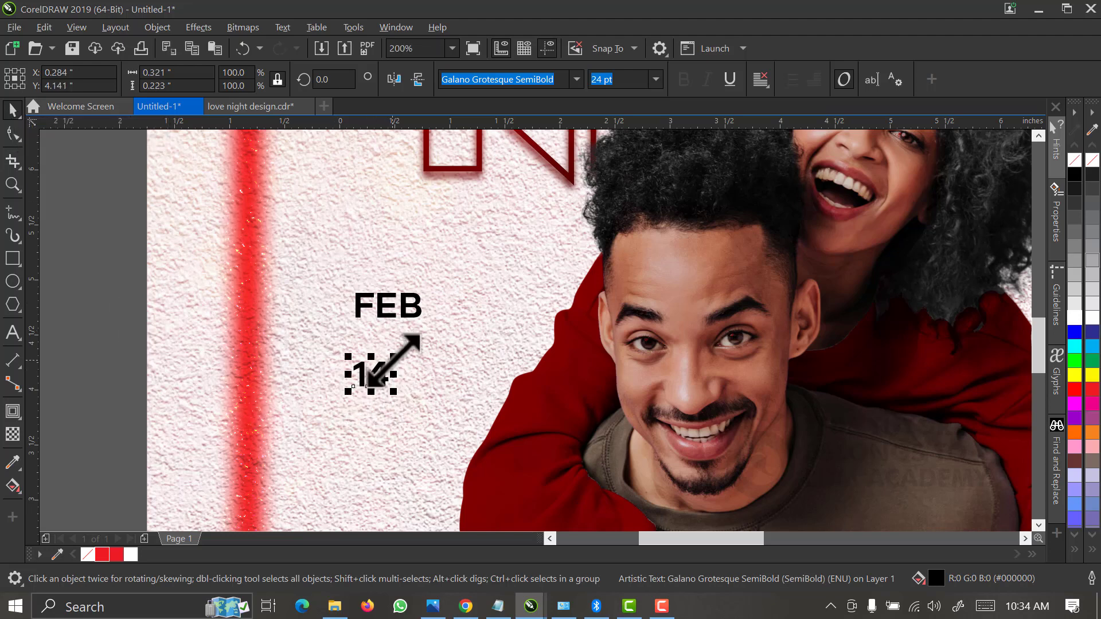
drag(392, 360, 473, 299)
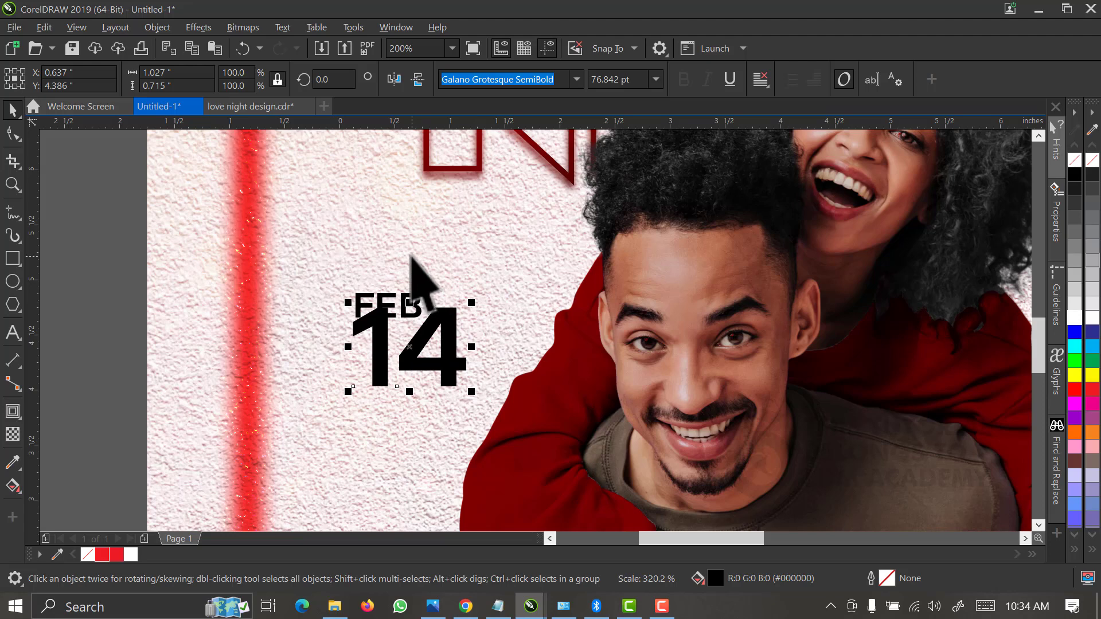
click(399, 297)
mouse_move(400, 298)
mouse_down()
mouse_move(380, 300)
mouse_move(423, 275)
mouse_move(435, 290)
mouse_move(420, 292)
mouse_up()
drag(108, 246, 516, 450)
key(Right)
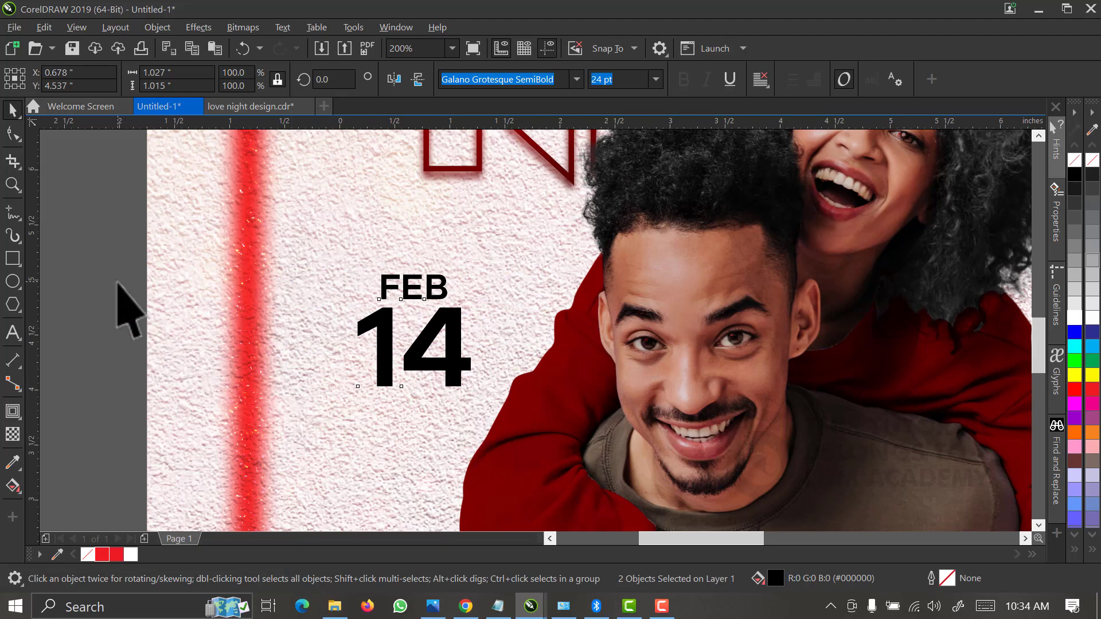
key(Escape)
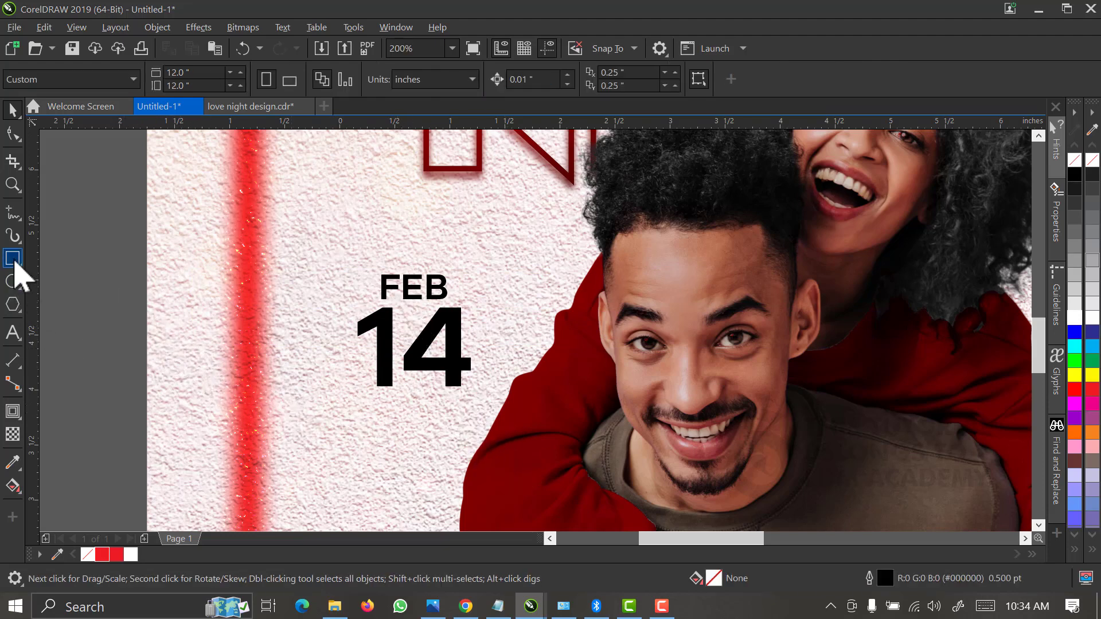
Draw a rectangle about 1.27 by 1.5 inches around the date and round its corners to about 0.16 inches
click(13, 259)
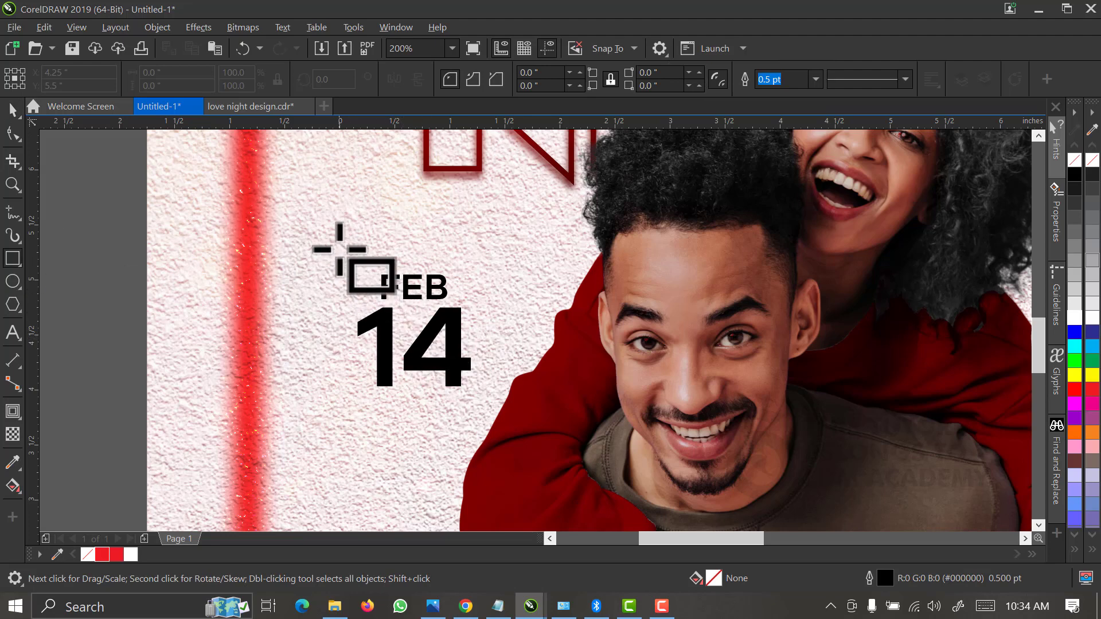
drag(339, 249, 479, 414)
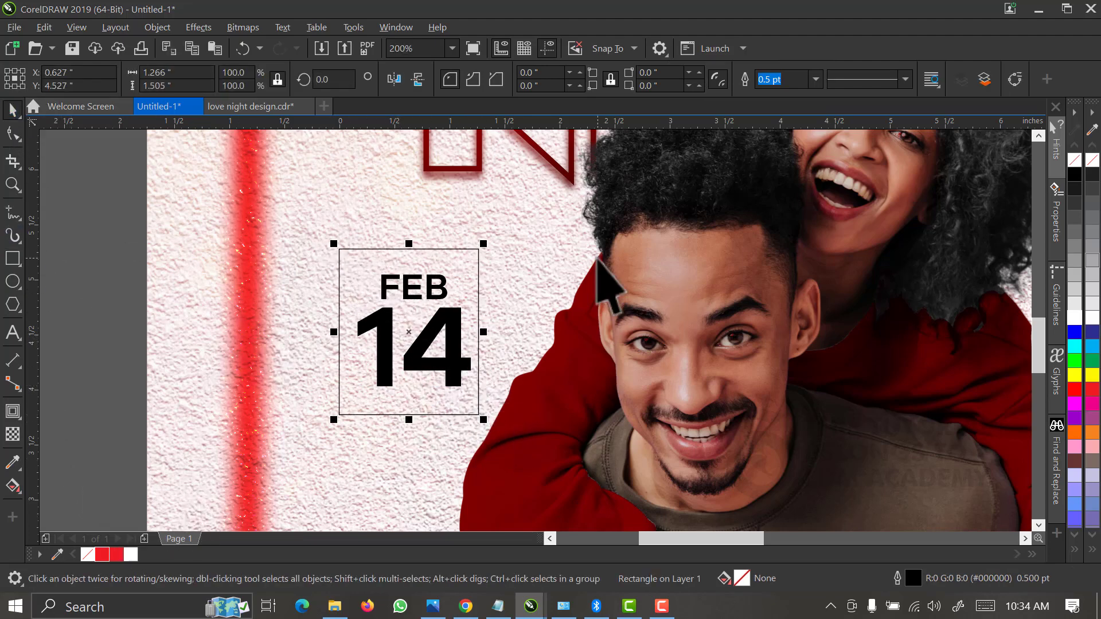
click(13, 134)
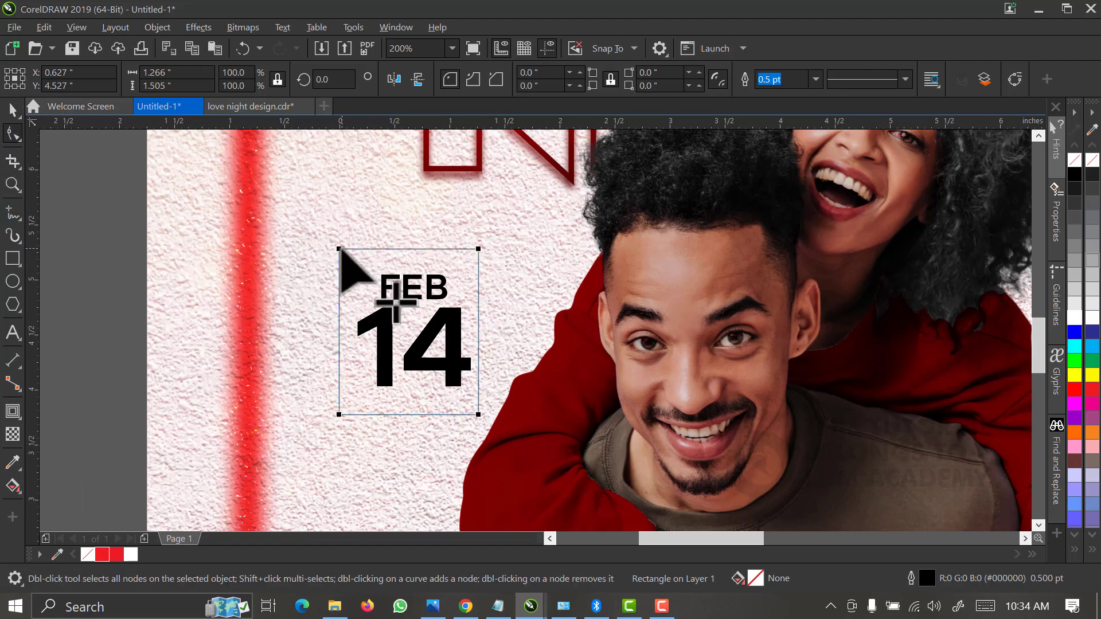
drag(339, 250, 356, 246)
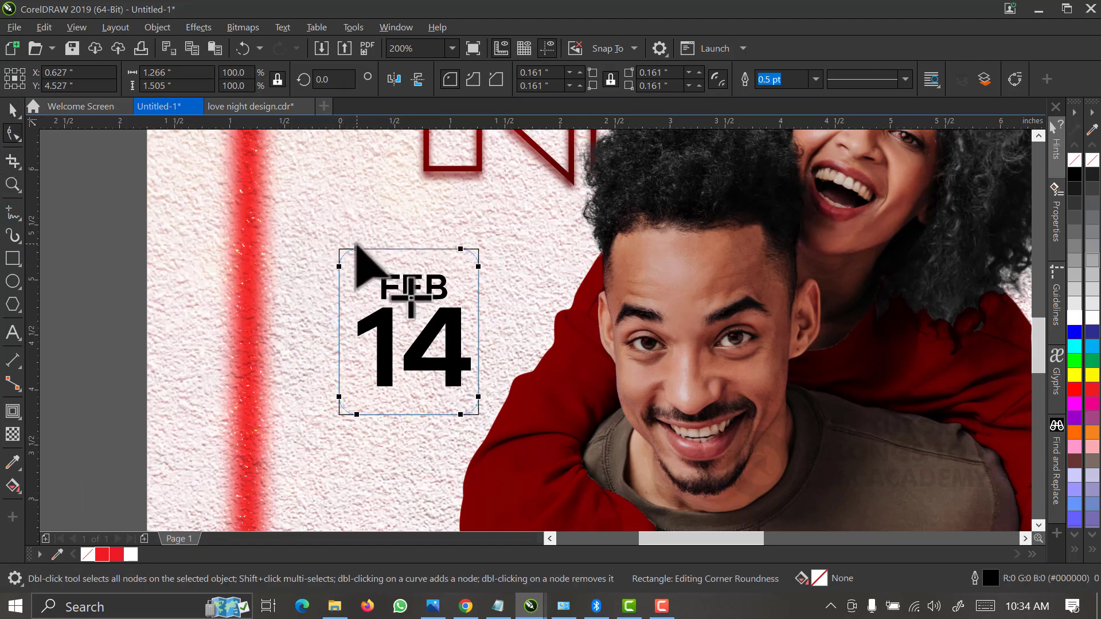
click(13, 109)
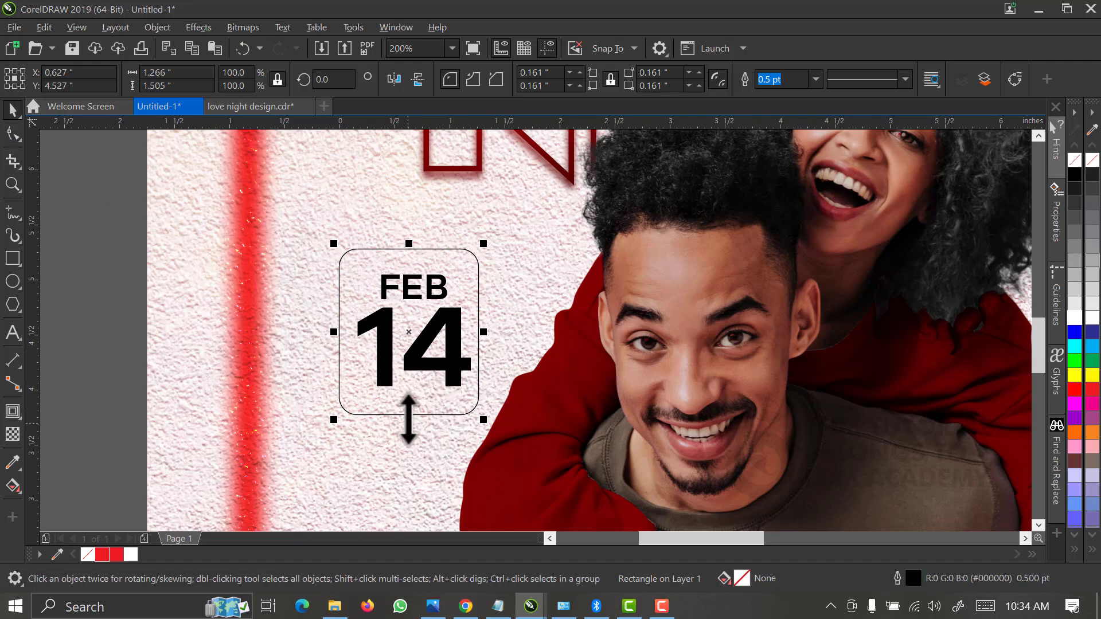
Copy the blurred red-and-black texture bitmap from inside the "LOVE" PowerClip and finish editing the PowerClip
scroll(408, 419, down, 2)
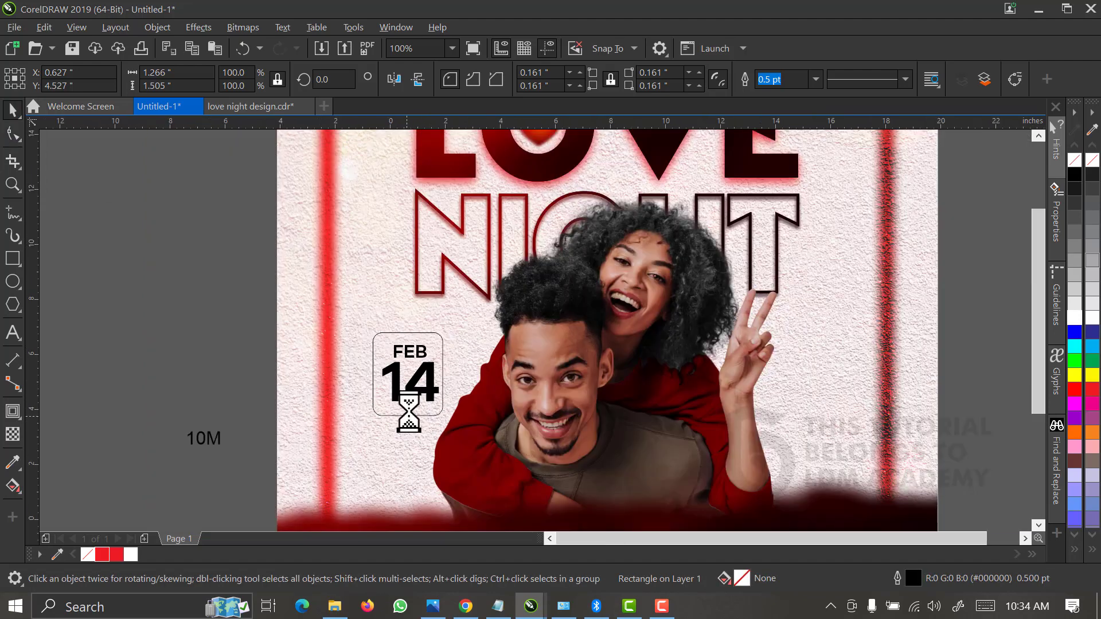
scroll(404, 409, down, 1)
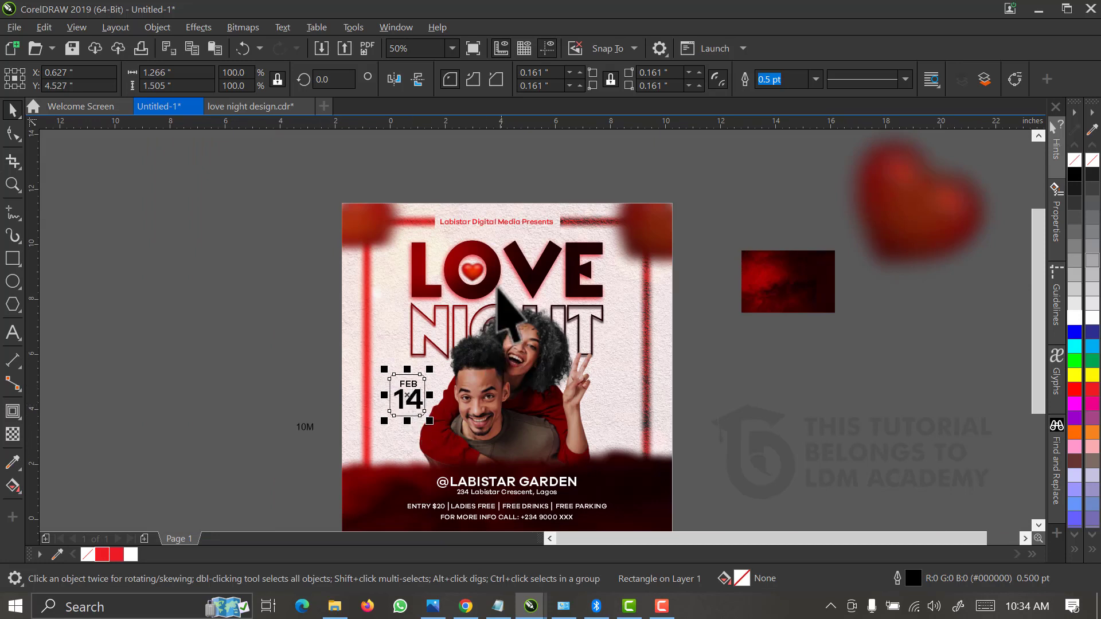
click(479, 284)
click(475, 244)
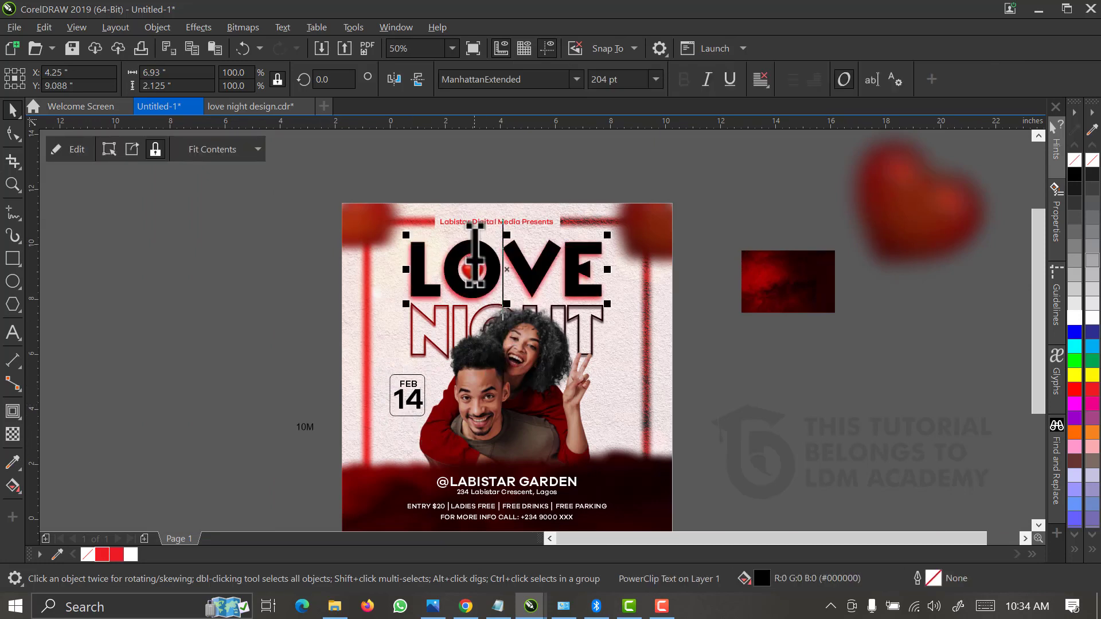
click(13, 110)
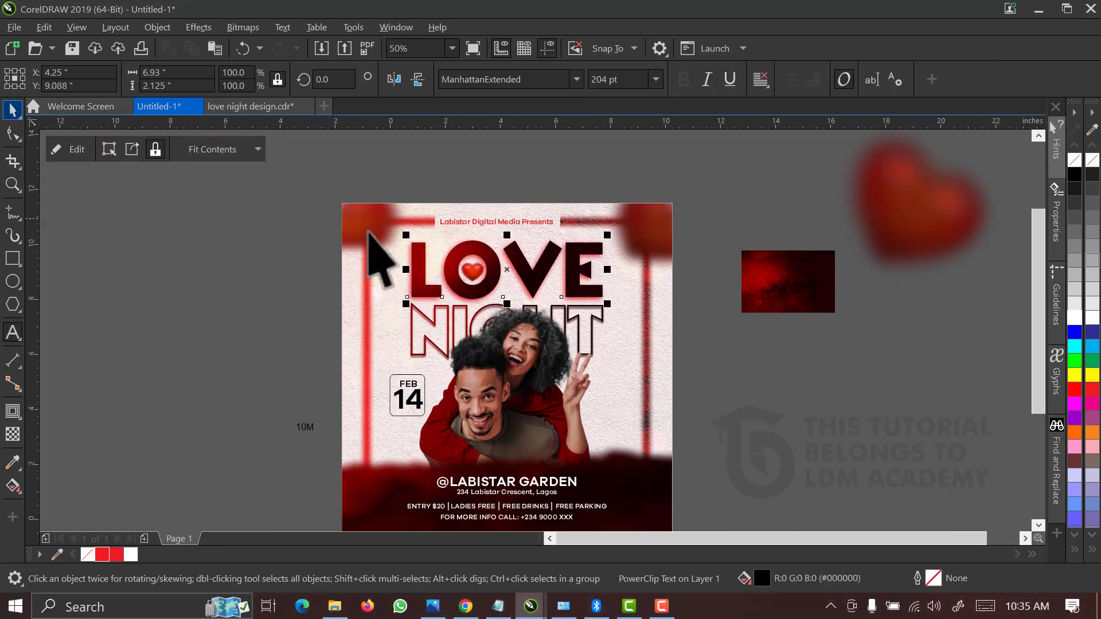
ctrl+click(461, 252)
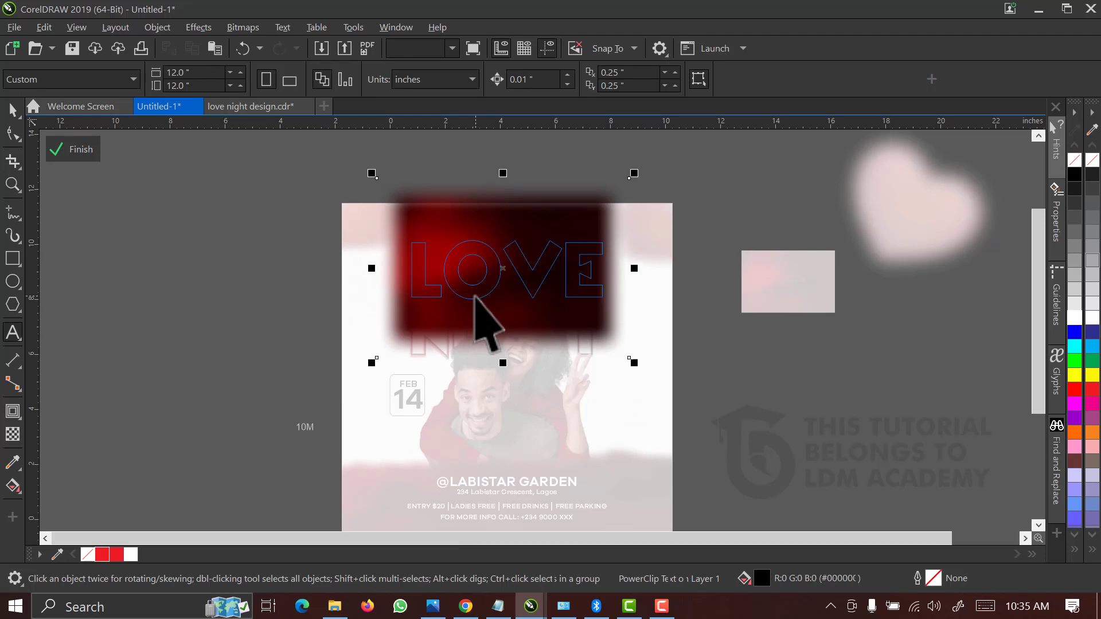
right_click(476, 296)
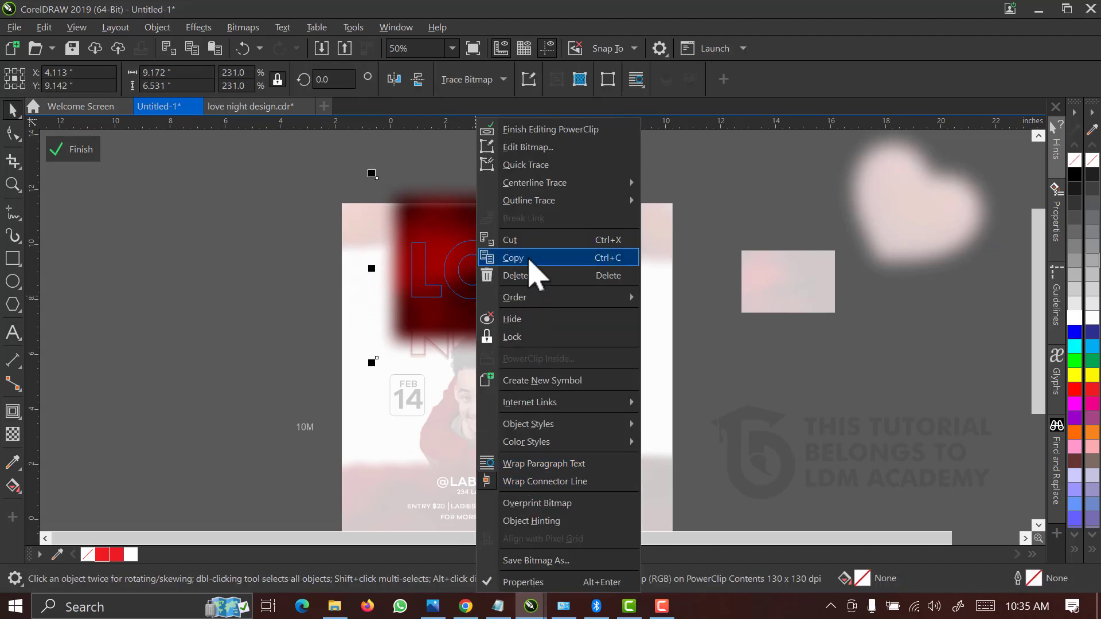
click(537, 269)
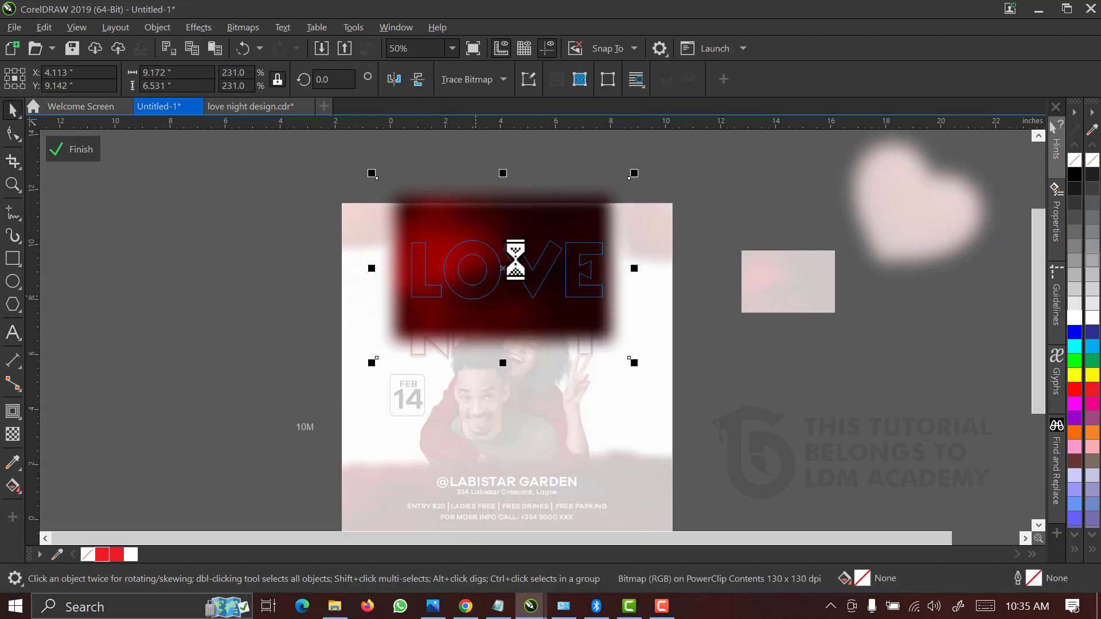
click(82, 154)
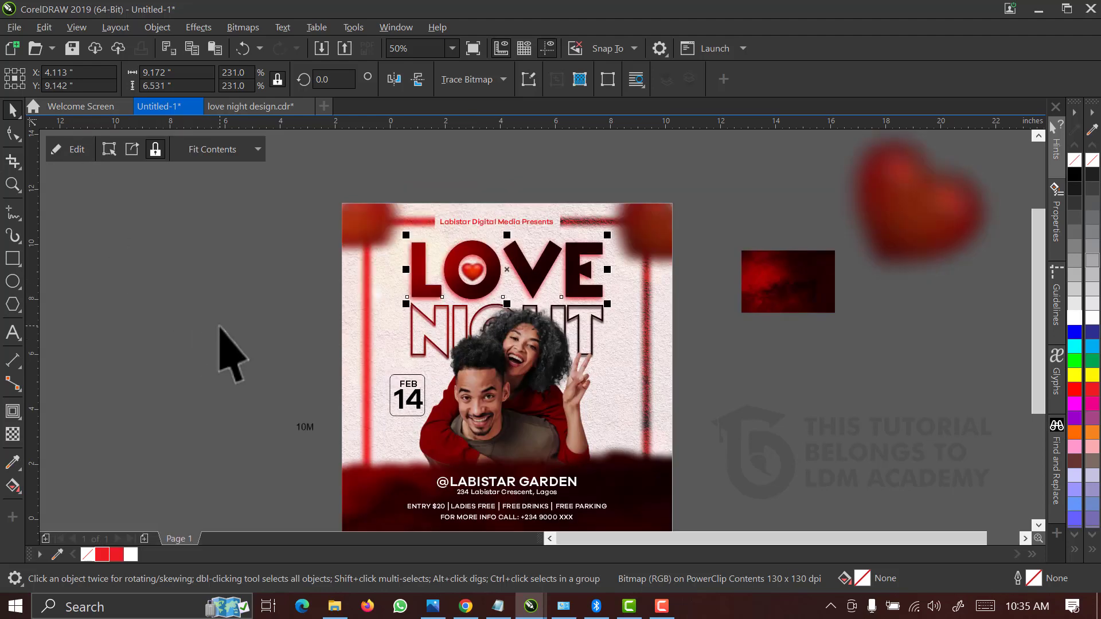
Paste the texture bitmap onto the page and PowerClip it inside the rounded rectangle around the date
right_click(212, 286)
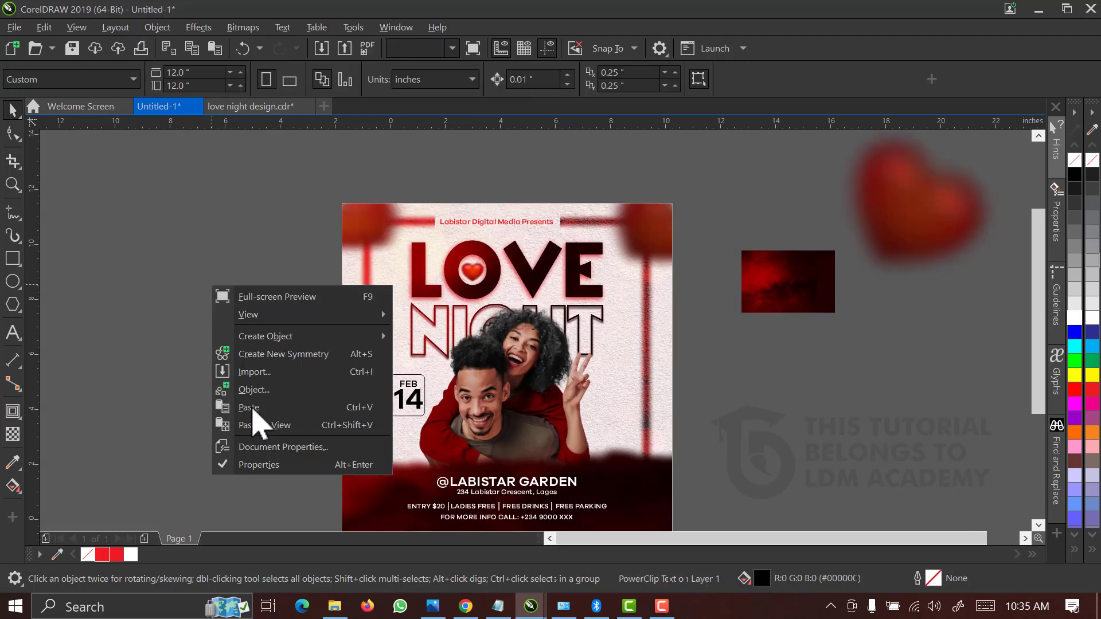
click(247, 407)
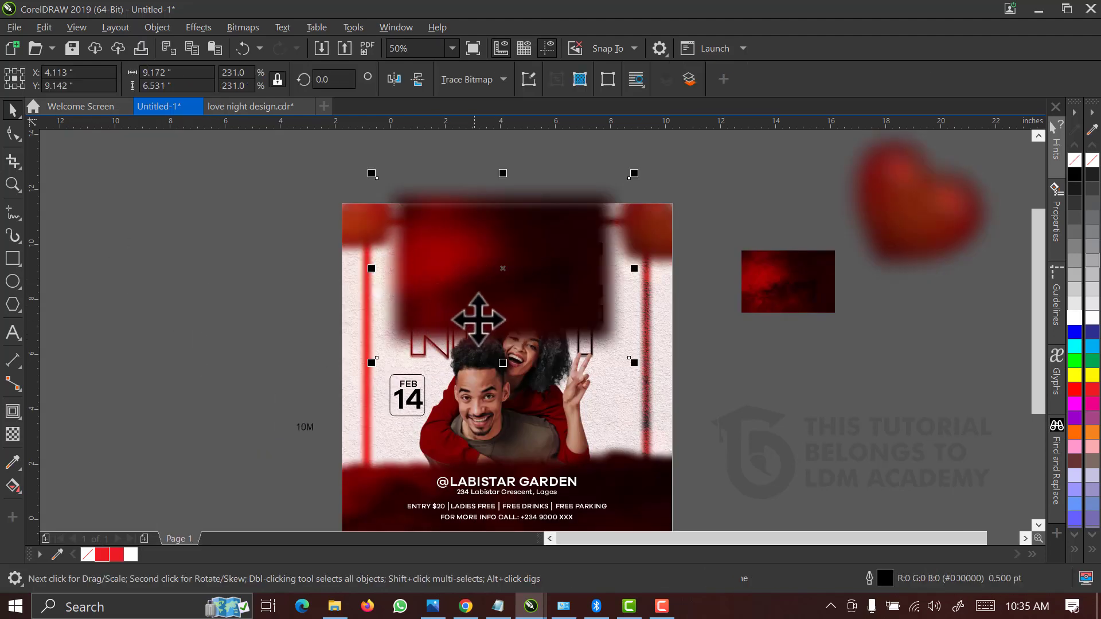
drag(393, 317, 398, 414)
click(447, 465)
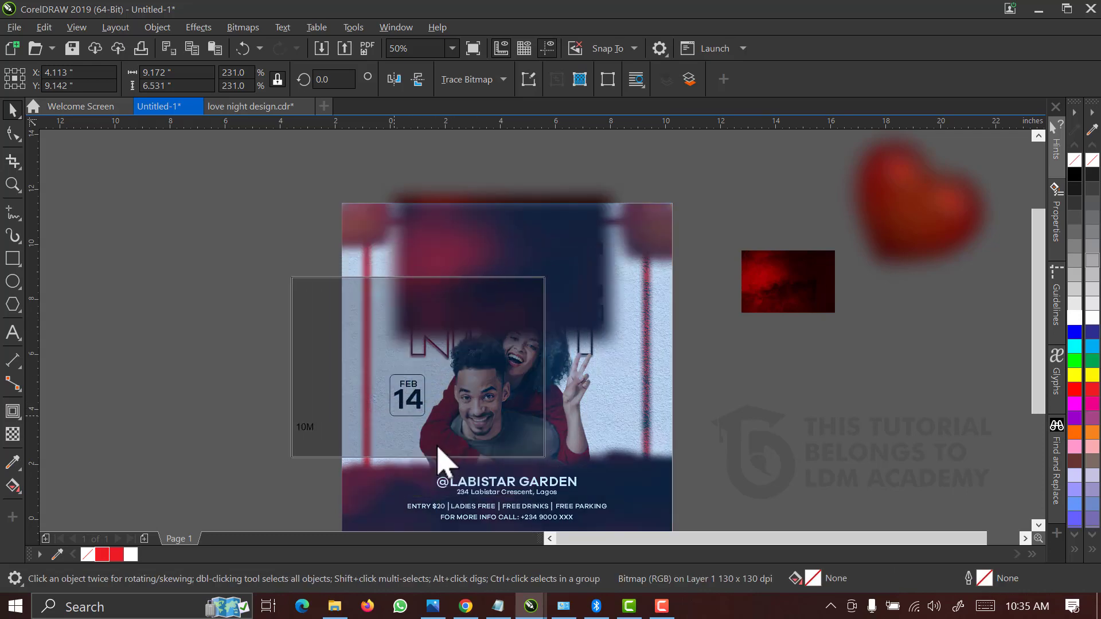
Bring the "FEB" and "14" texts in front of the textured badge and colour them white
scroll(418, 401, up, 2)
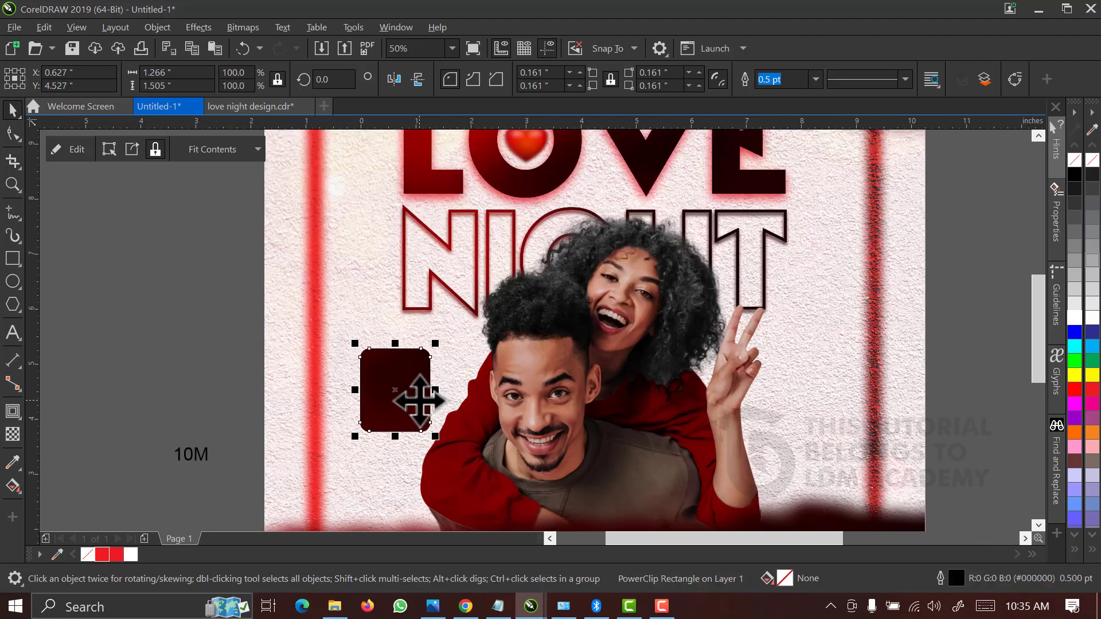
drag(151, 287, 453, 427)
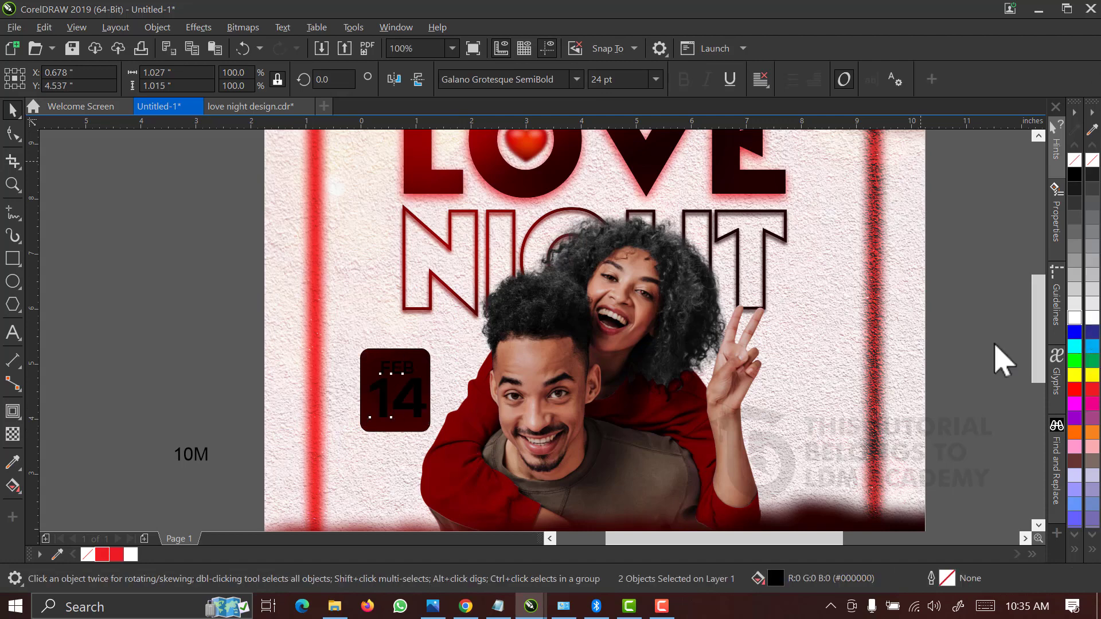
click(378, 438)
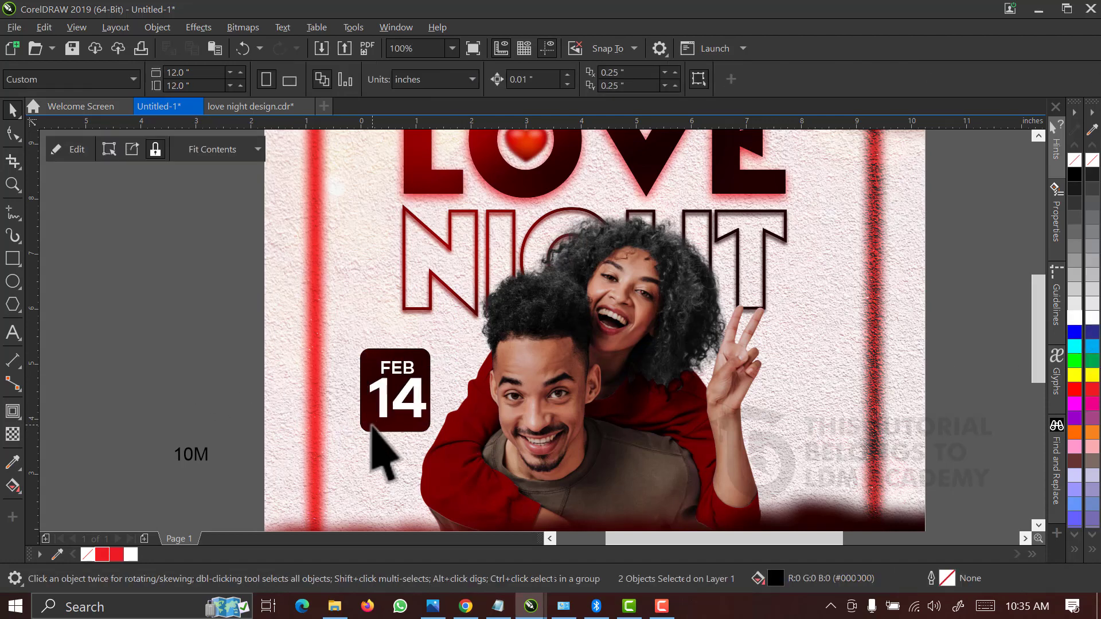
Edit the badge's PowerClip and shift the texture bitmap slightly within the rounded frame
right_click(373, 428)
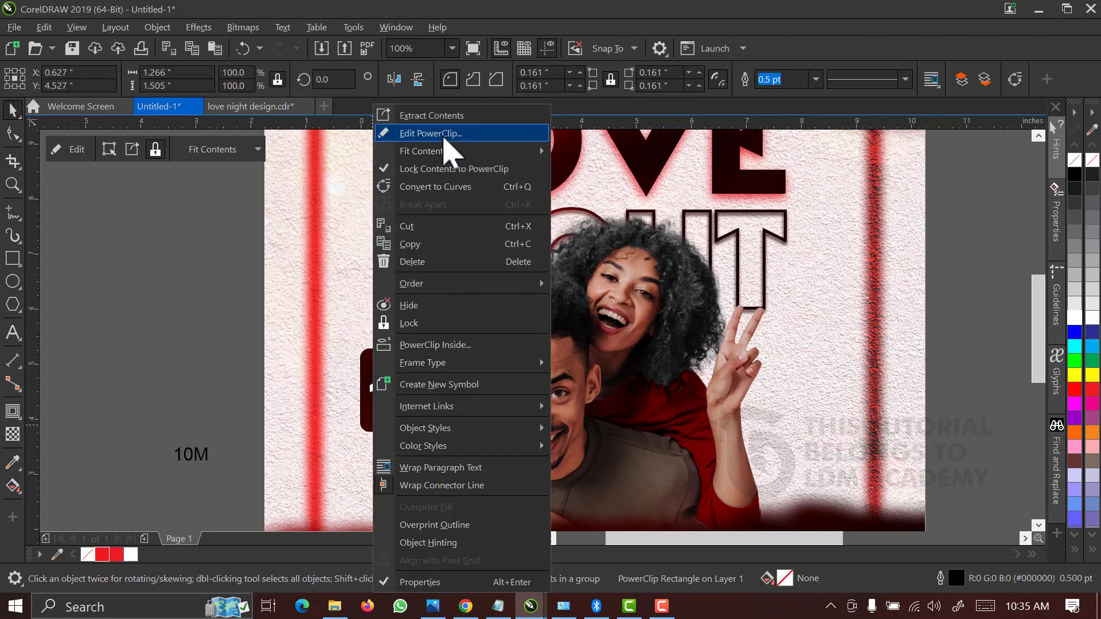
click(445, 135)
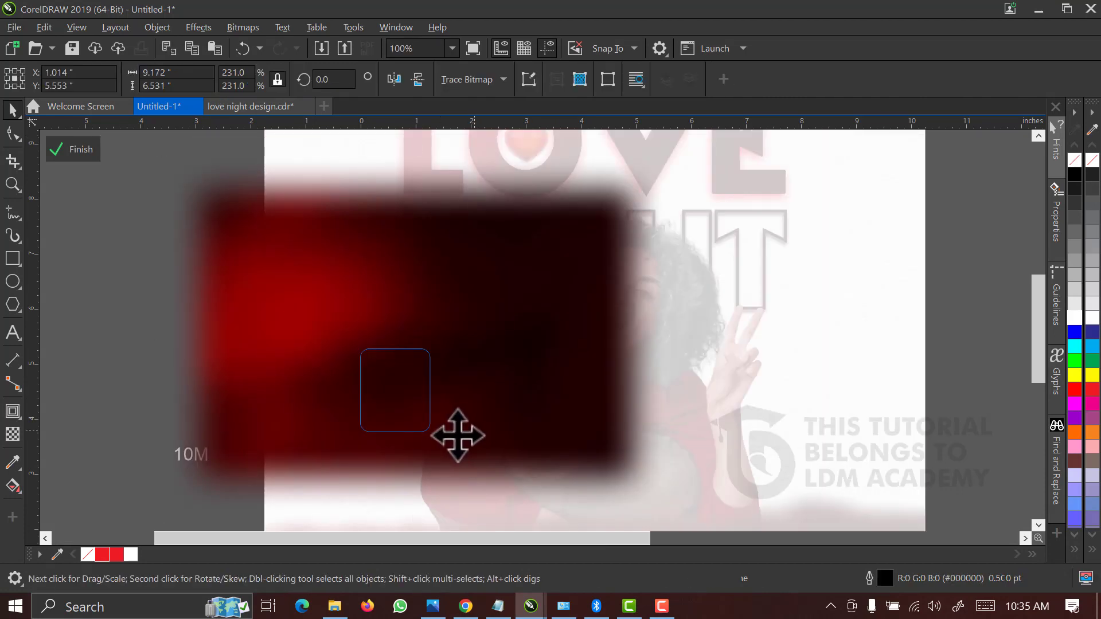
drag(457, 435, 455, 450)
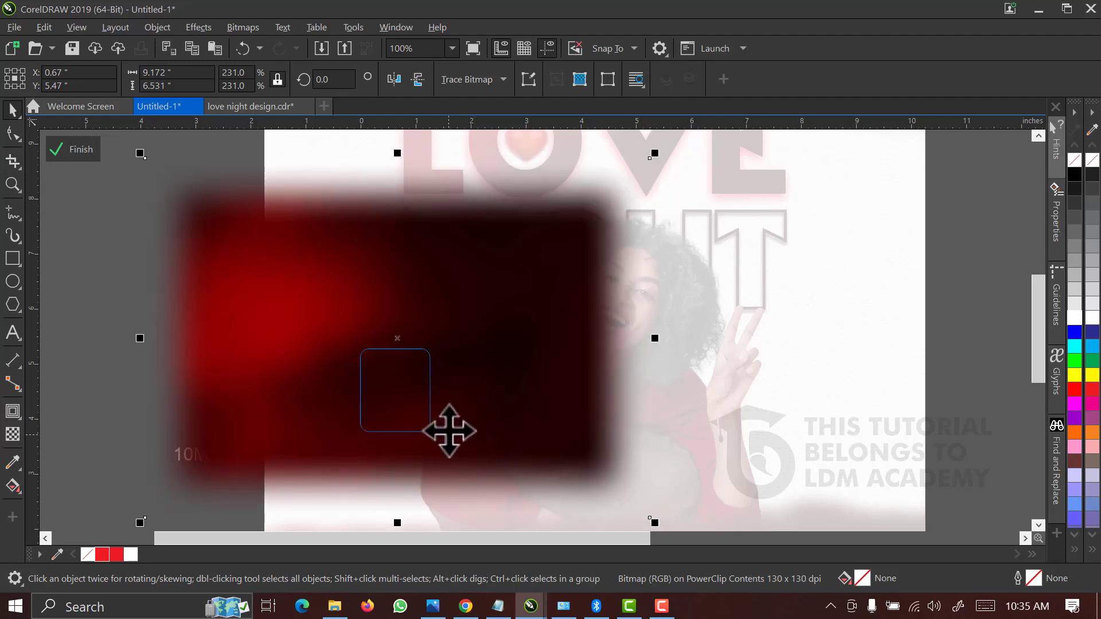
mouse_move(459, 430)
mouse_down()
mouse_move(459, 442)
mouse_move(466, 431)
mouse_up()
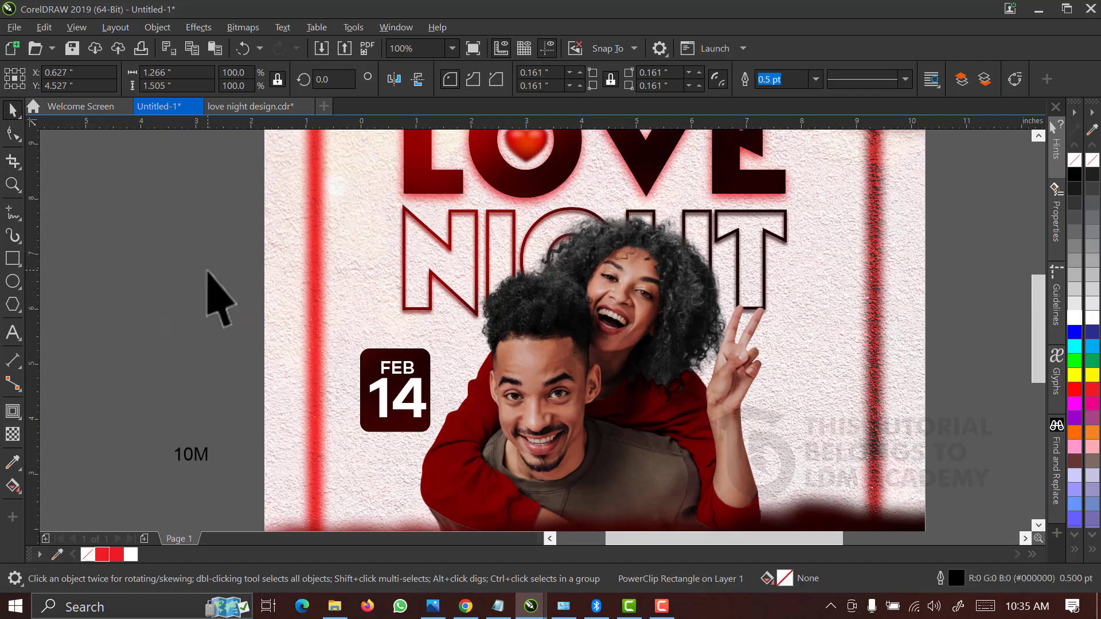
Remove the outline from the date badge and shrink it with its text to about 1.03 by 1.23 inches
drag(208, 271, 462, 461)
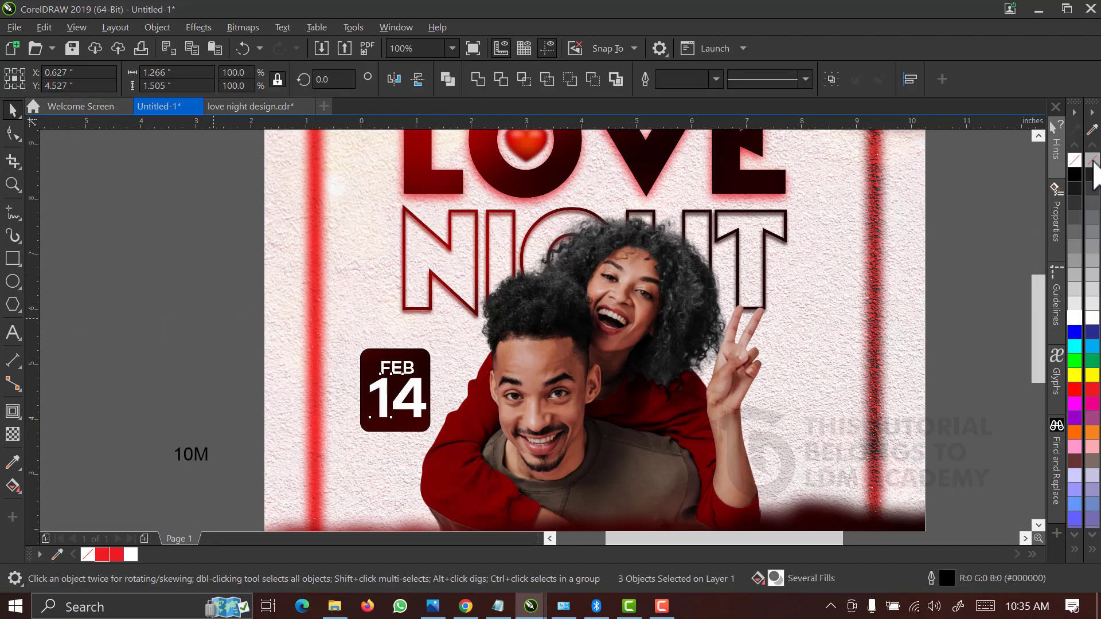
drag(190, 282, 491, 474)
drag(416, 413, 403, 400)
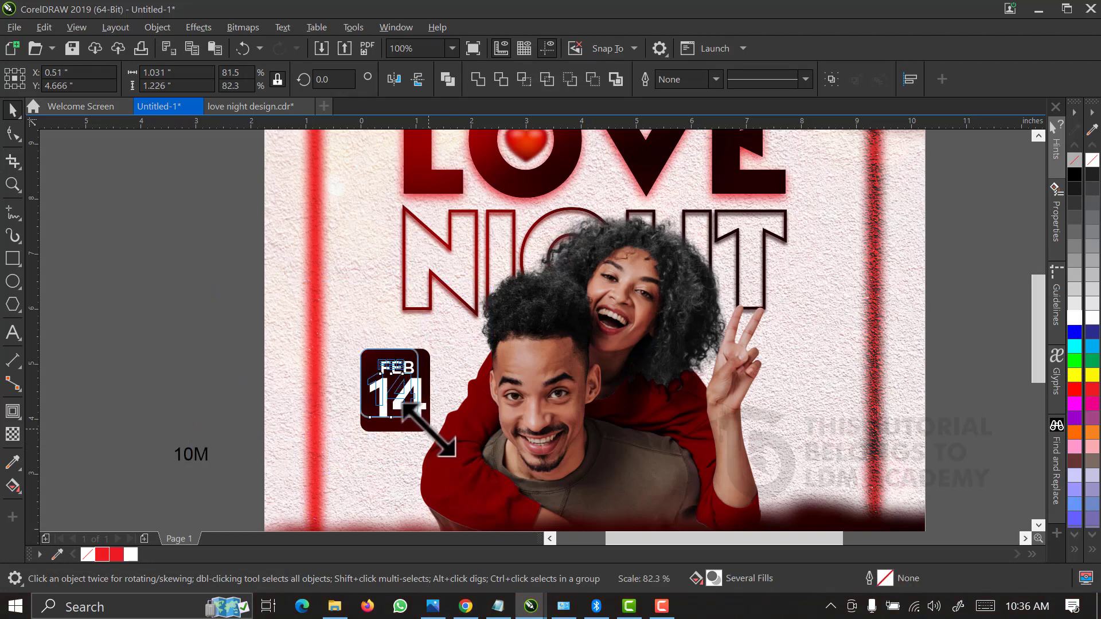
Skew the date badge and its text horizontally into a slanted shape about 1.32 inches wide
click(394, 405)
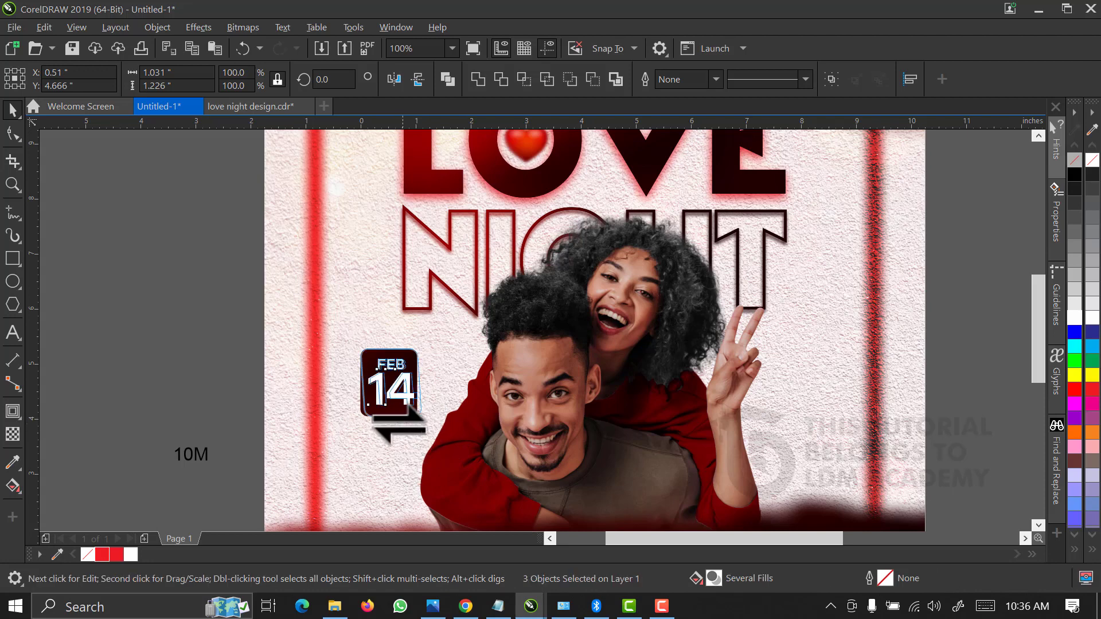
drag(388, 423, 413, 423)
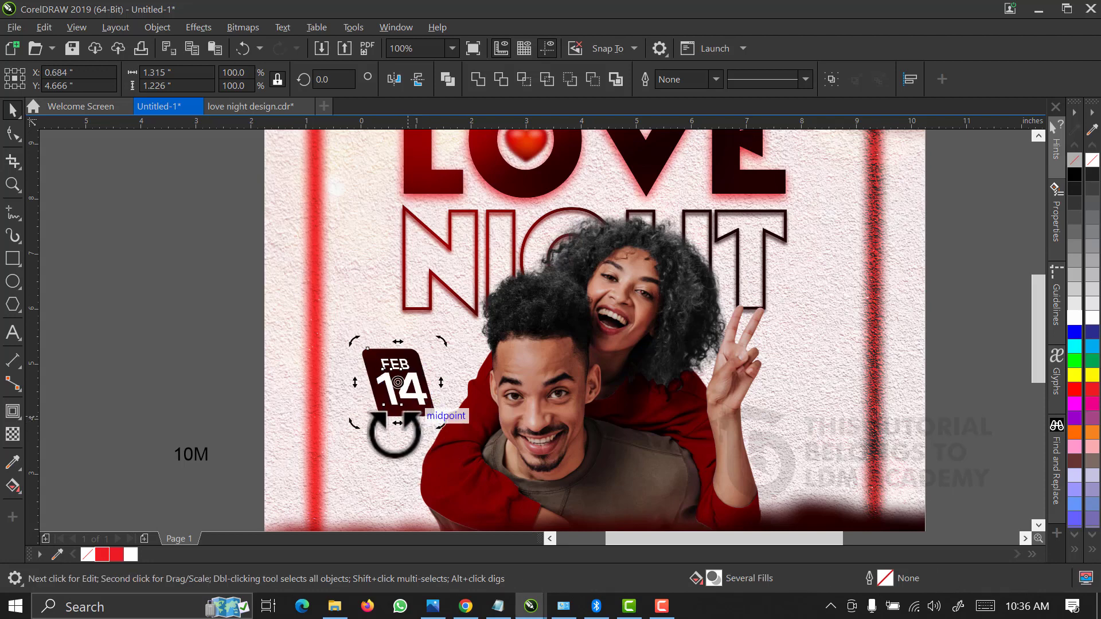
key(Escape)
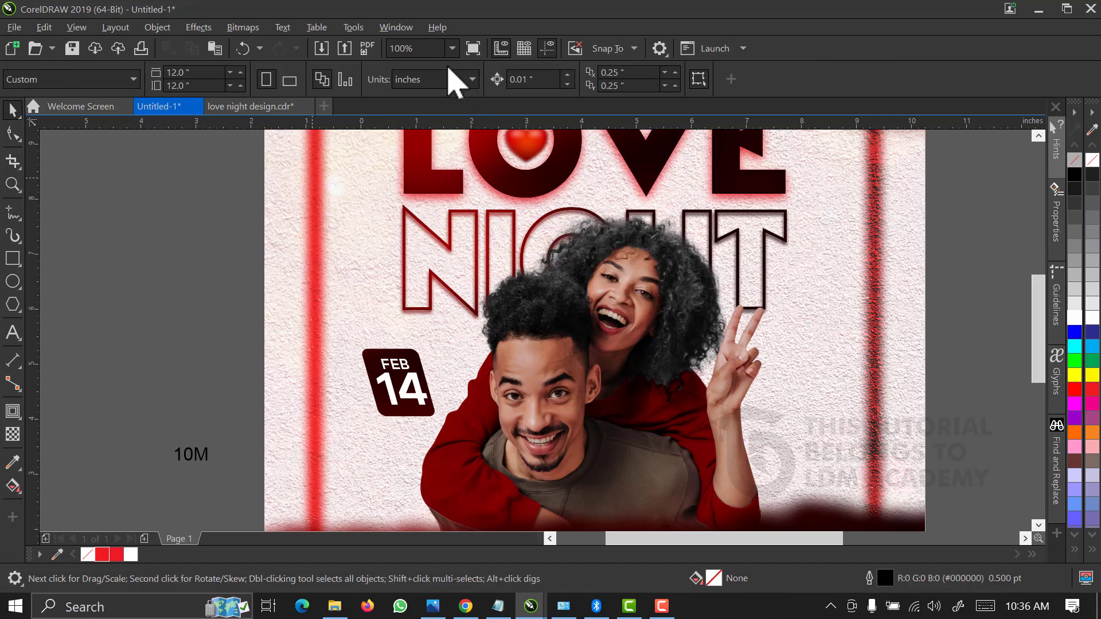
Select the whole date badge without the "10M" text and scale it down to about 1.22 by 1.13 inches
click(452, 48)
click(446, 79)
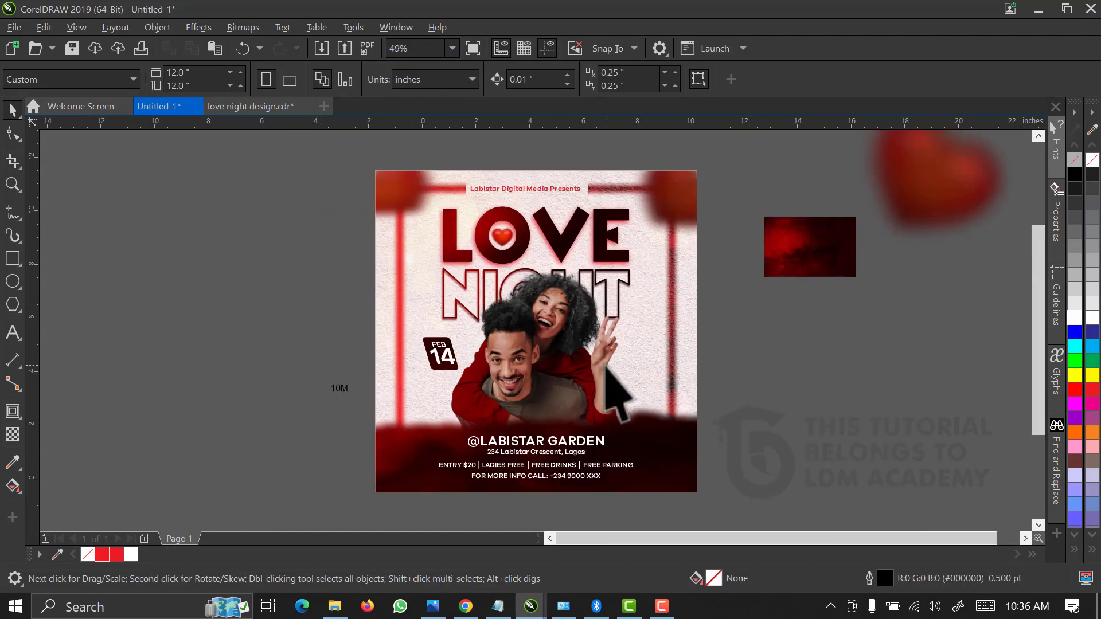
key(z)
drag(779, 245, 330, 504)
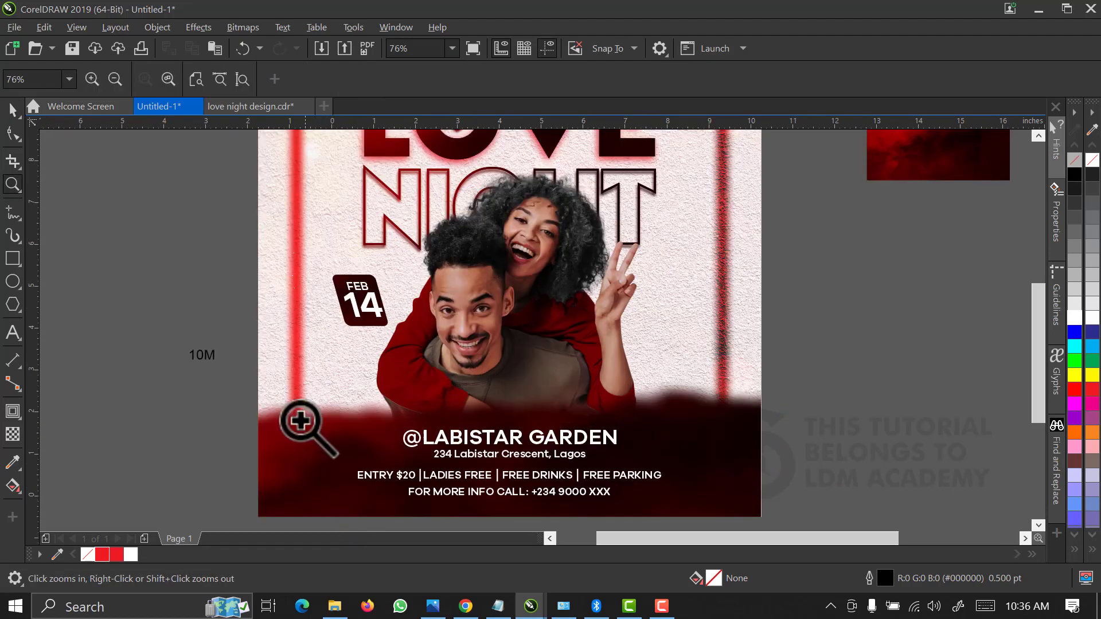
key(space)
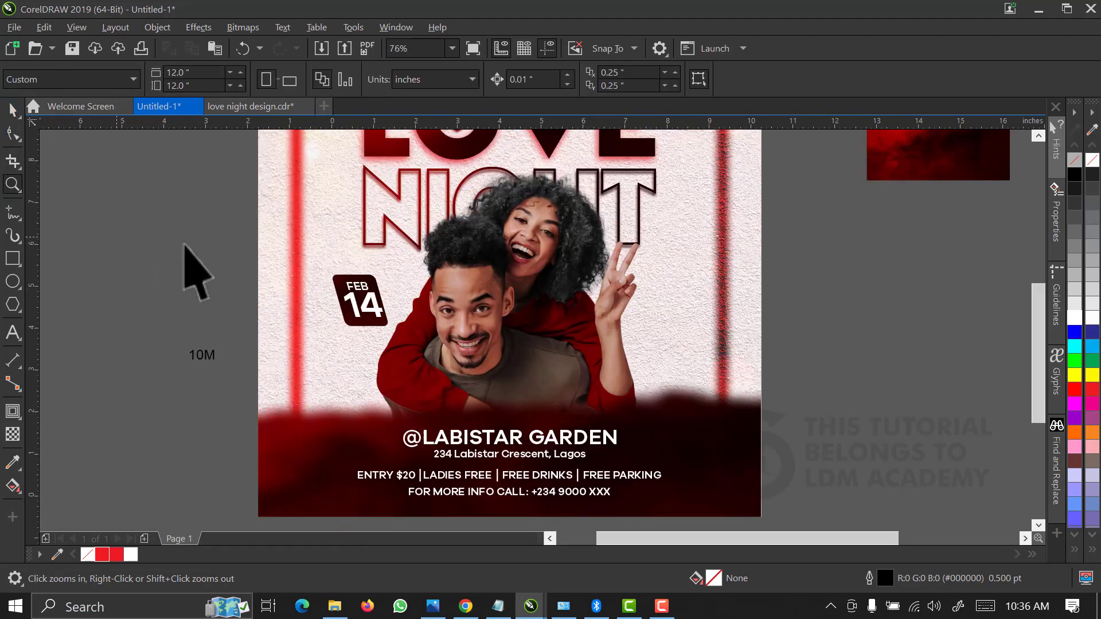
drag(184, 265, 423, 374)
click(209, 283)
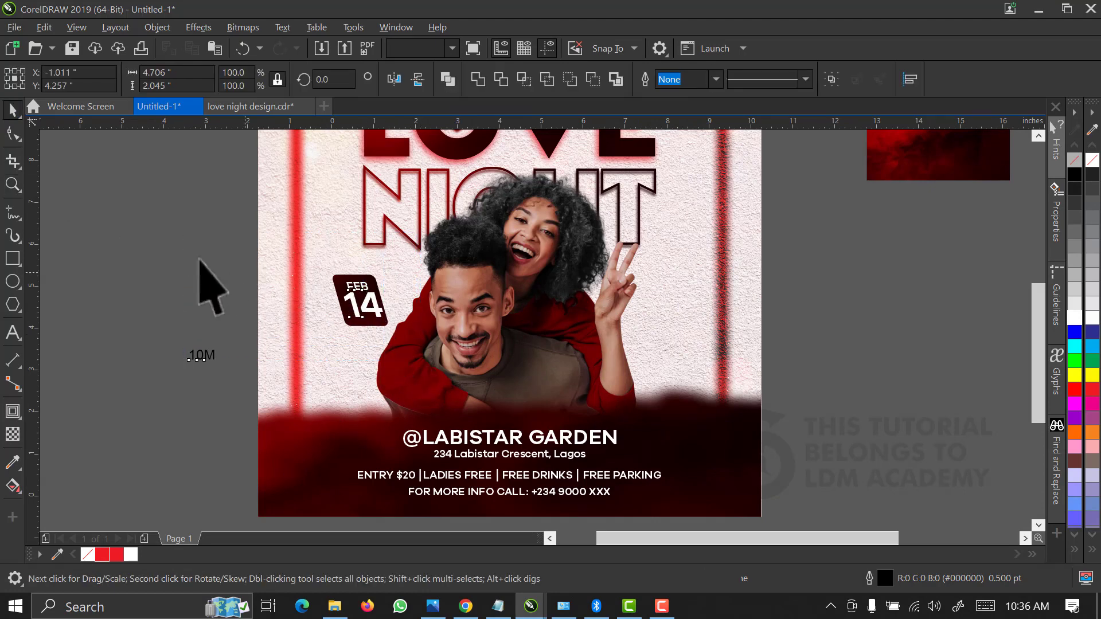
drag(166, 229, 419, 340)
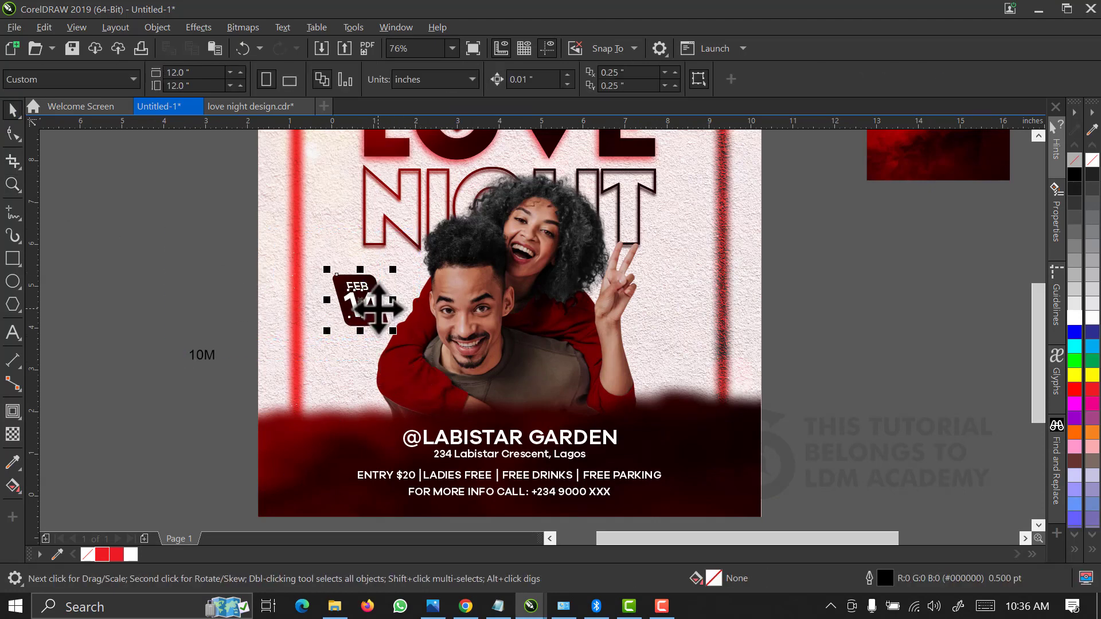
drag(361, 306, 379, 321)
drag(376, 300, 390, 326)
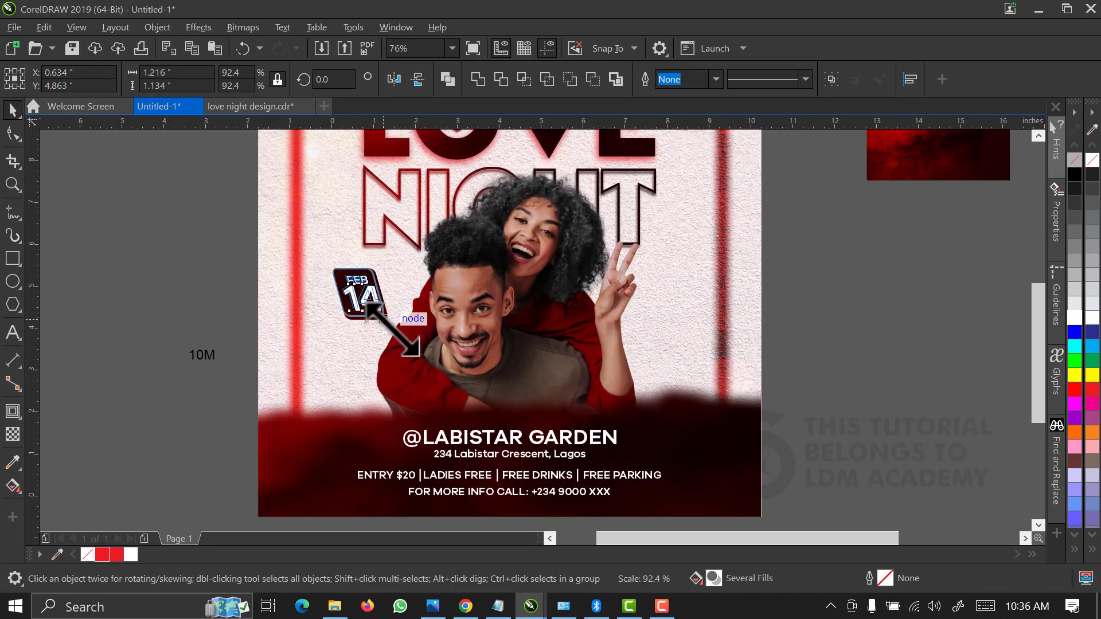
drag(385, 321, 385, 321)
Add a black drop shadow to the date badge's frame, cast downward from its upper edge past its lower edge
scroll(341, 284, up, 1)
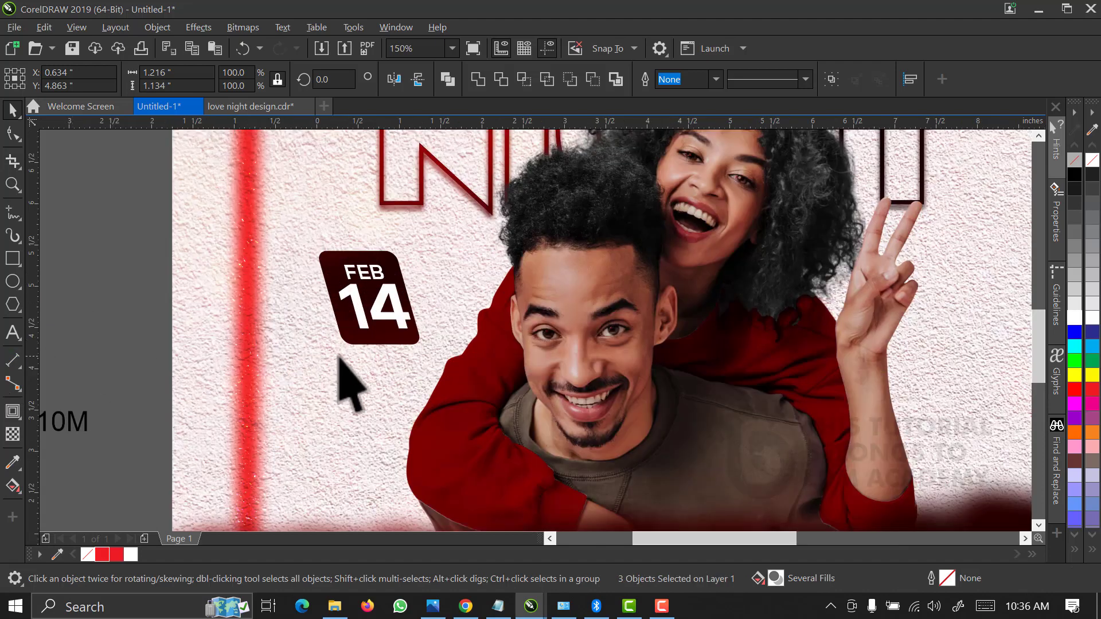
click(352, 339)
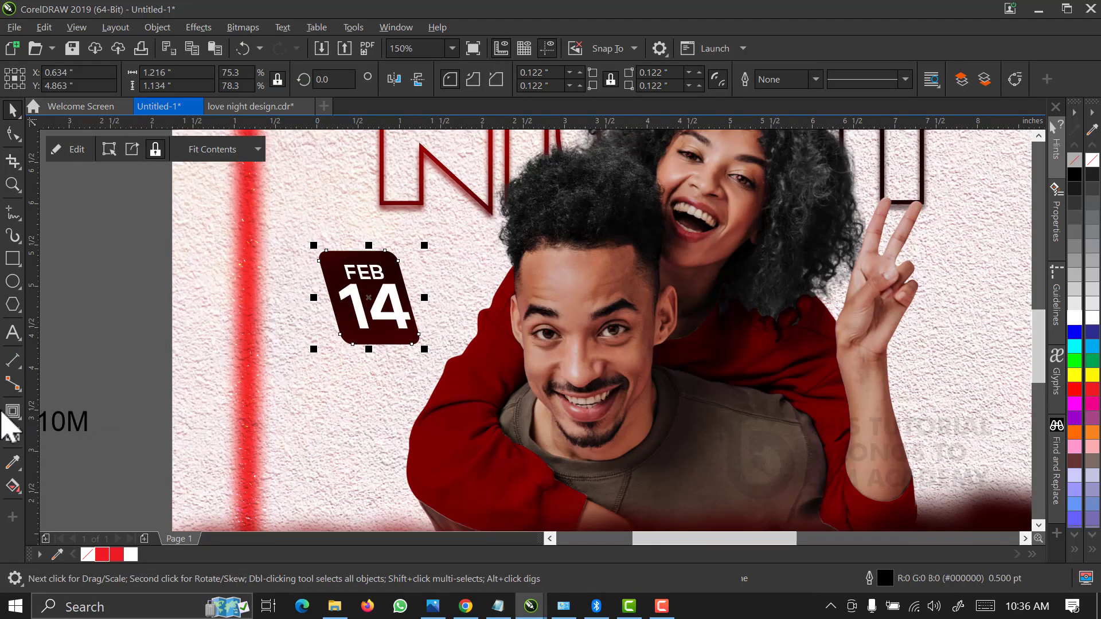
click(20, 423)
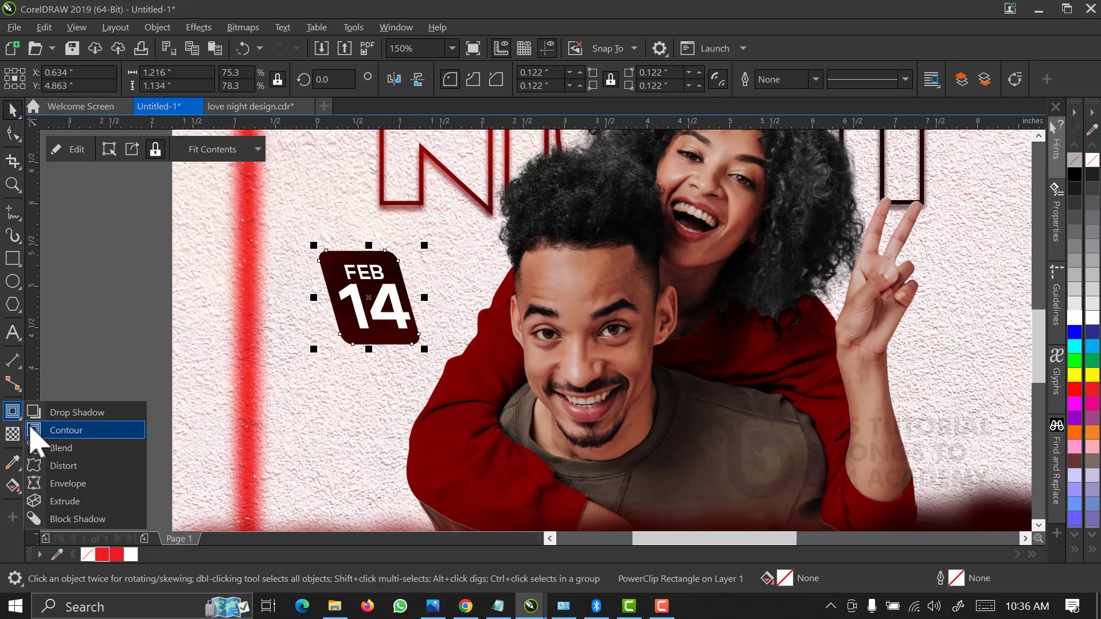
click(69, 413)
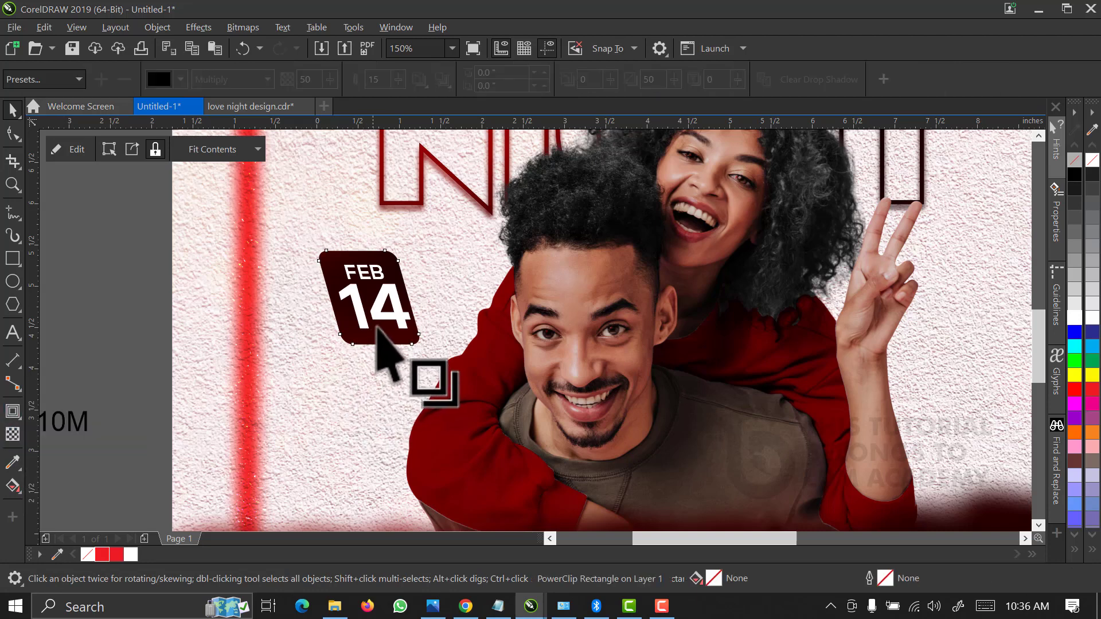
drag(369, 345, 387, 359)
drag(369, 250, 372, 354)
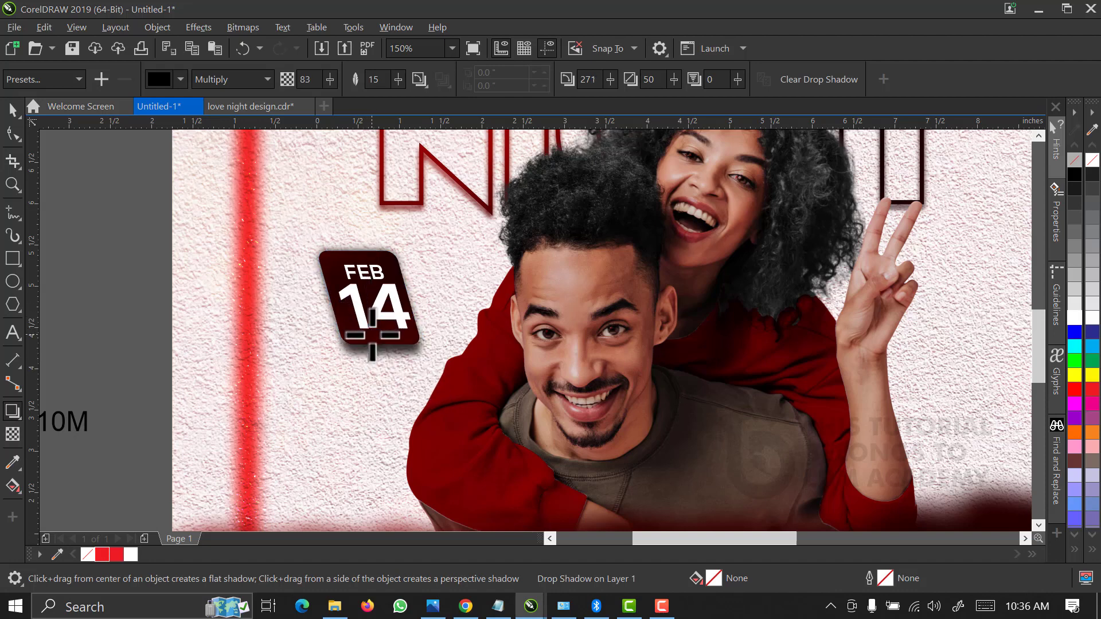
Recolour the date badge's drop shadow with the red sampled from the document palette
click(181, 80)
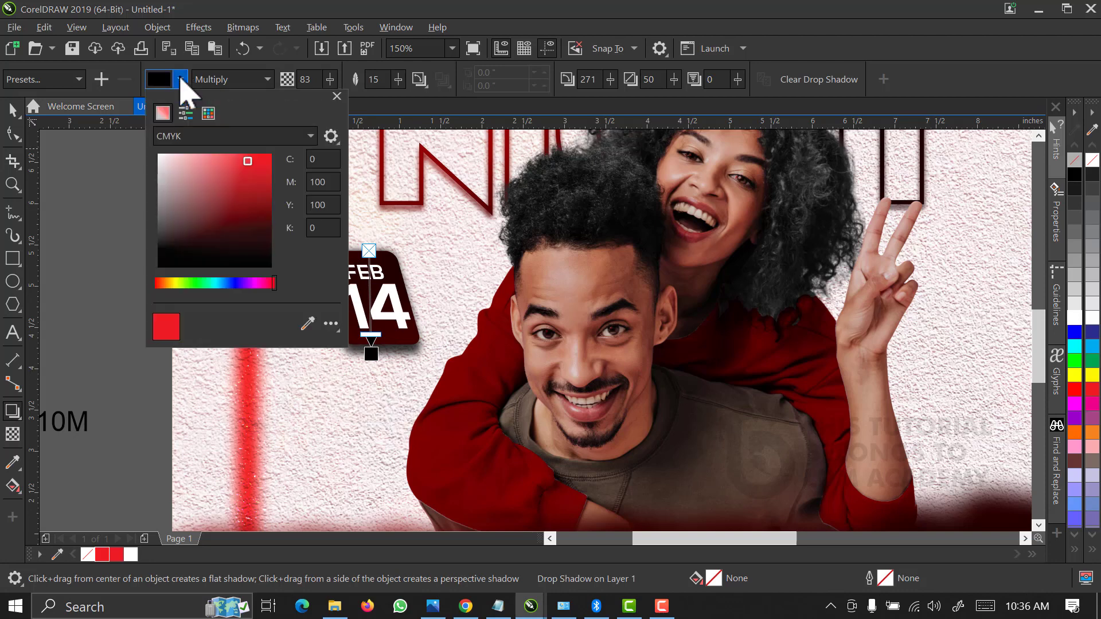
click(307, 324)
click(117, 554)
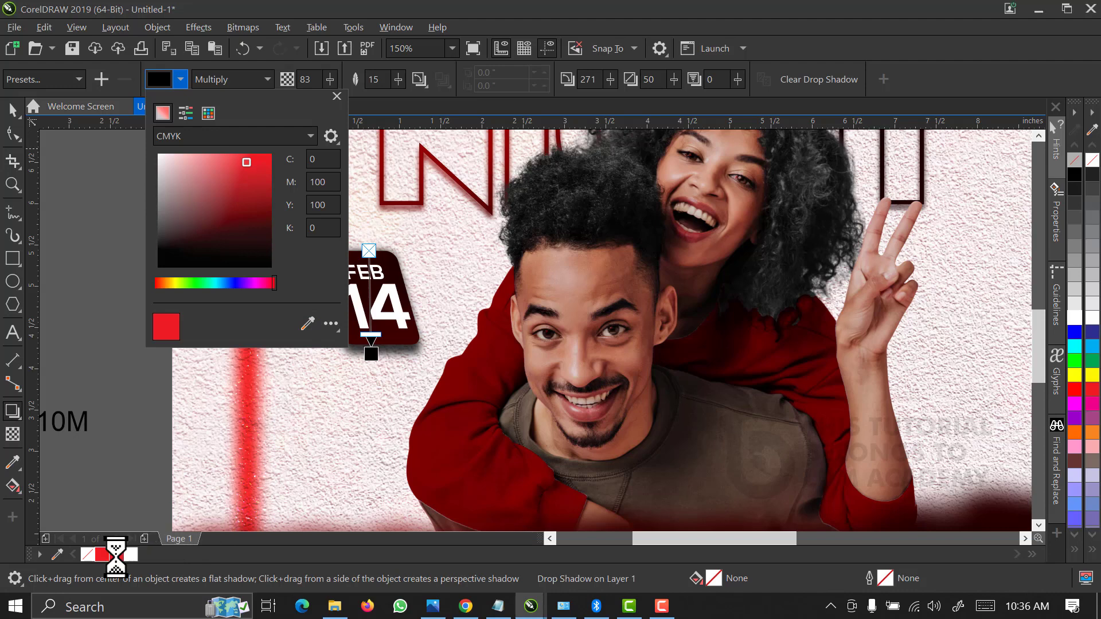
click(405, 321)
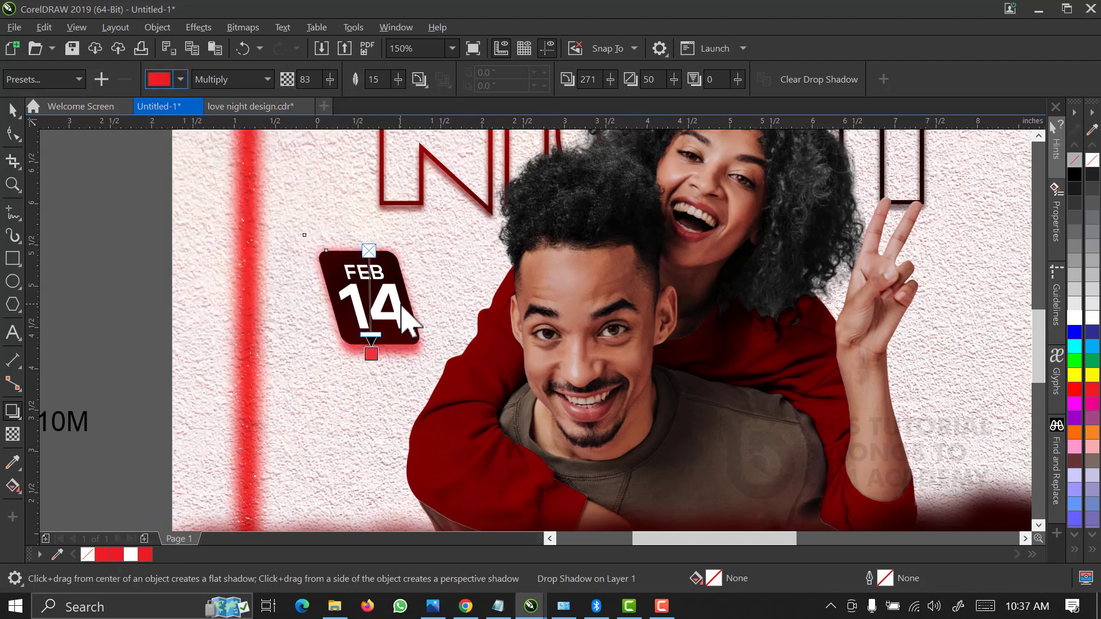
Recast the badge's red shadow from its centre as a flat shadow offset about 0.015 by -0.049 inches
scroll(371, 357, up, 2)
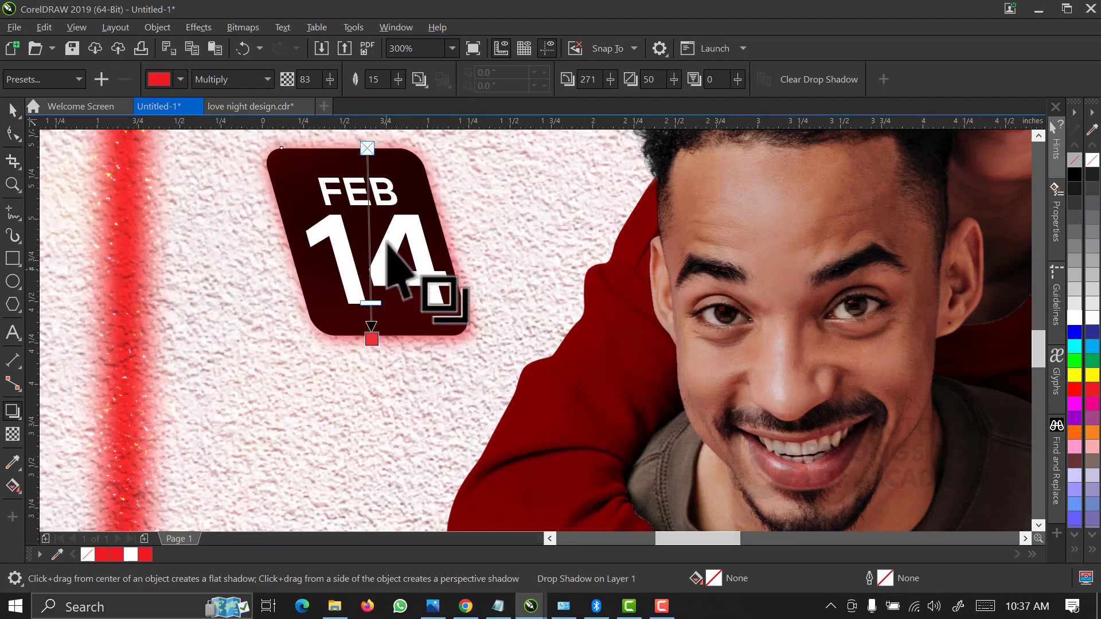
drag(393, 272, 398, 344)
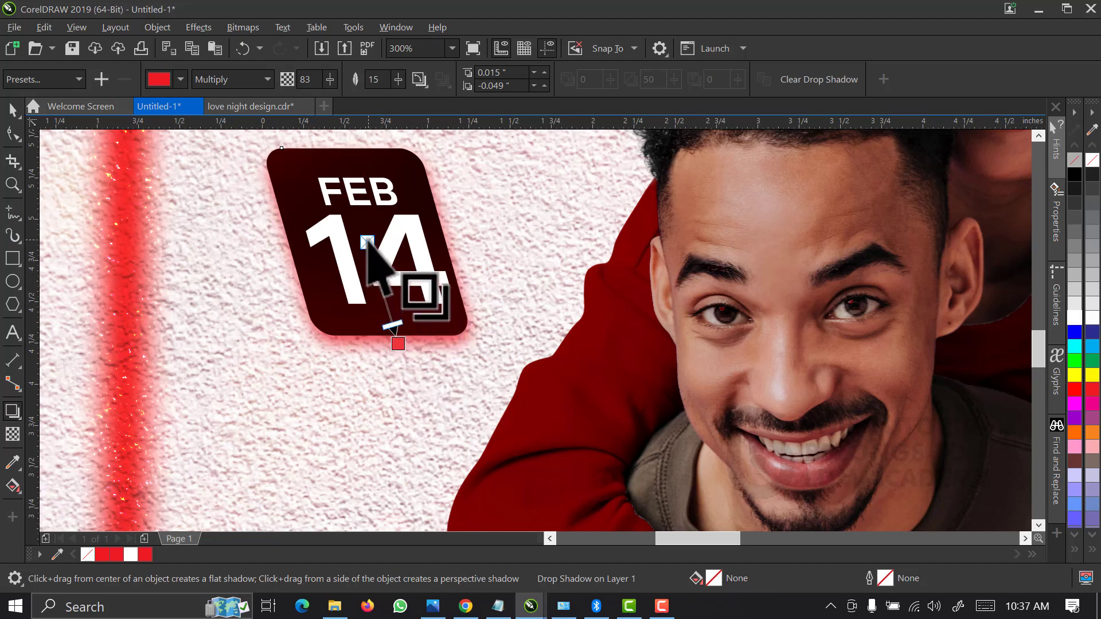
scroll(404, 280, down, 2)
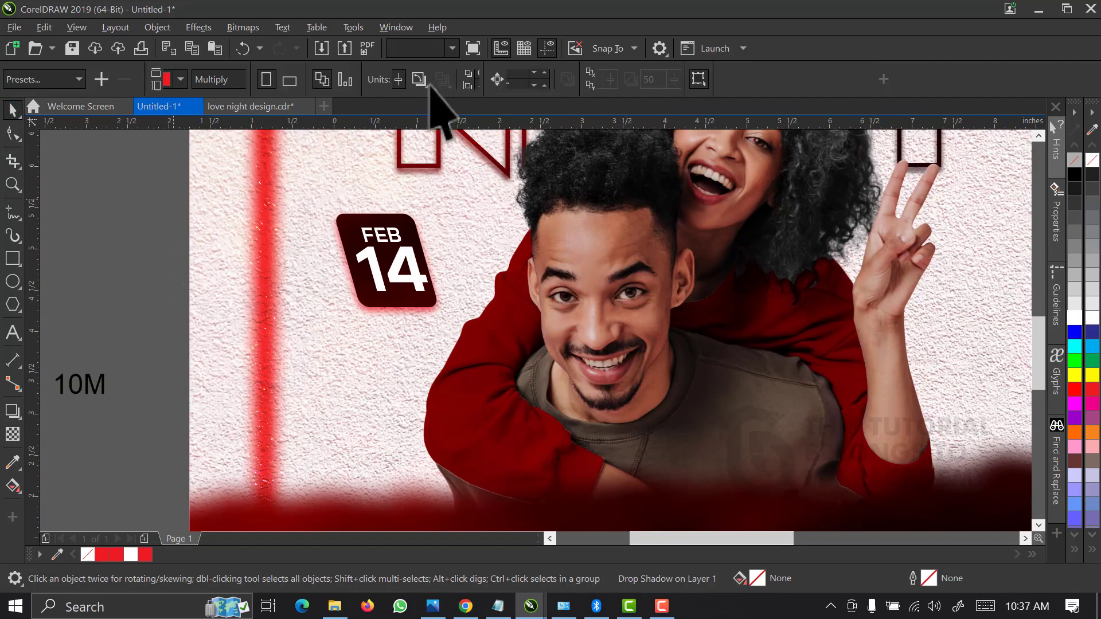
key(Escape)
Duplicate the date badge to the other side of the couple and mirror the copy horizontally
click(452, 48)
click(443, 100)
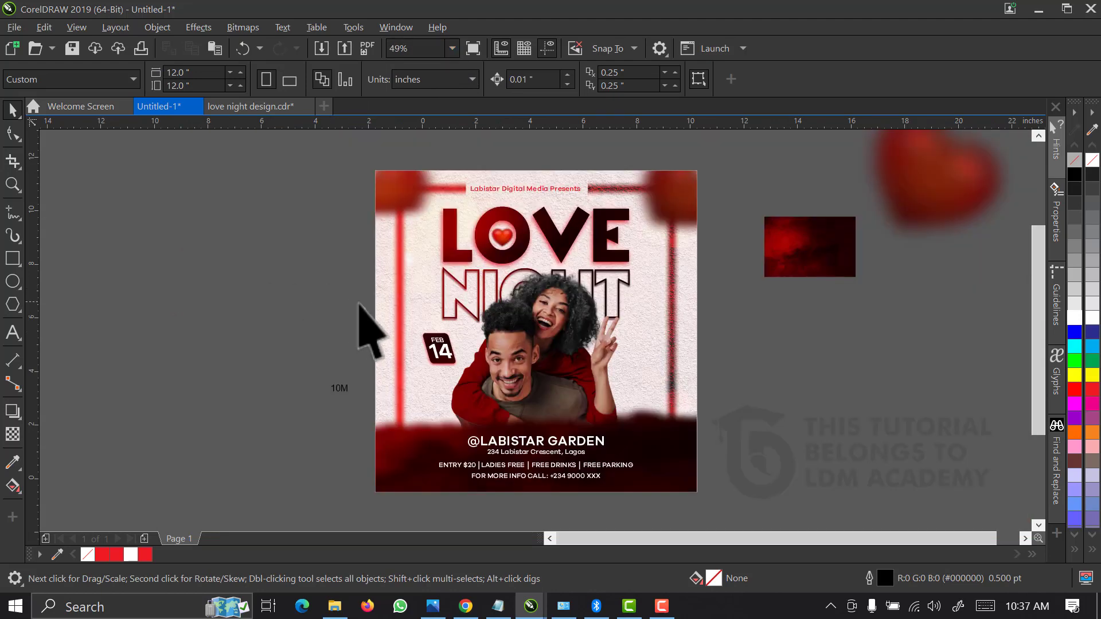
drag(351, 298, 512, 373)
drag(408, 319, 634, 360)
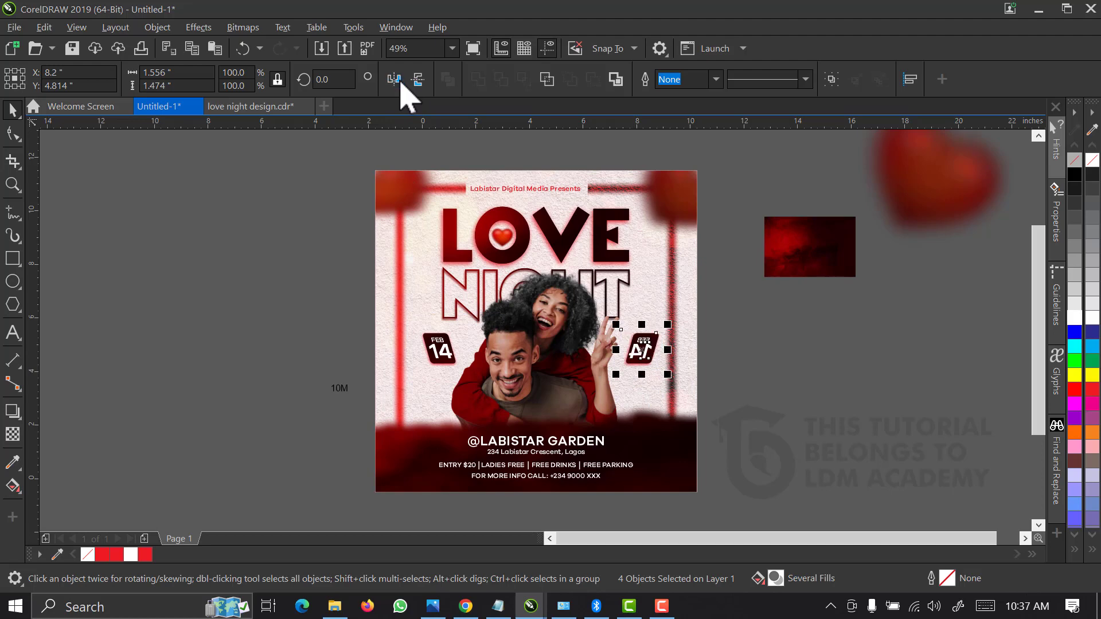
key(Escape)
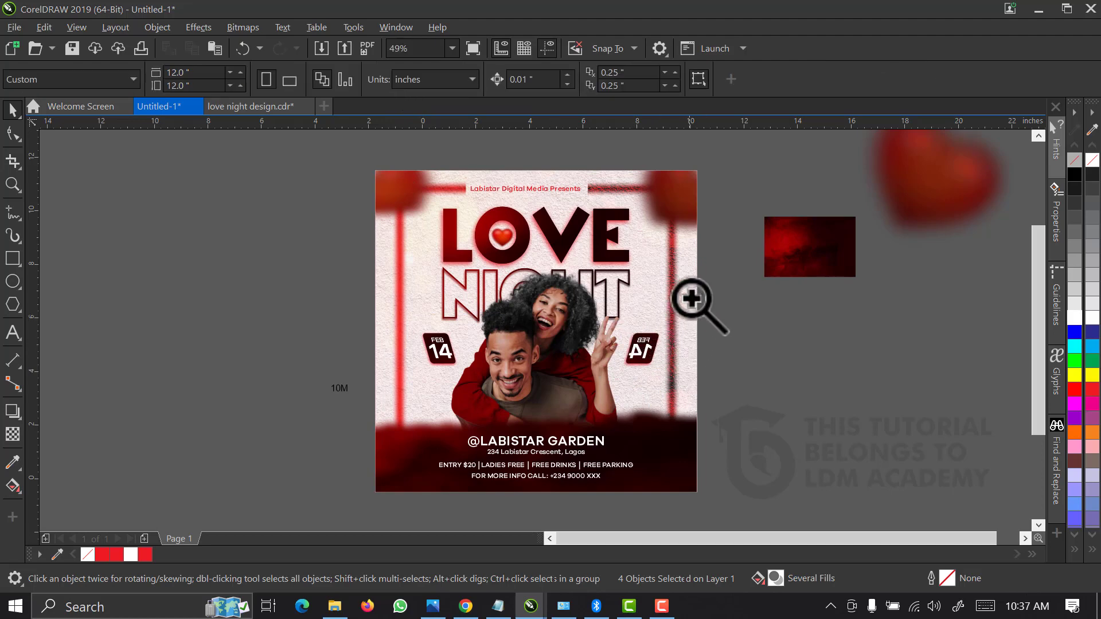
Delete the mirrored "FEB 14" text from the copied badge, keeping its empty frame and shadow
click(645, 346)
drag(763, 256, 428, 382)
key(Delete)
Add the text "10PM" below the empty badge and split it into separate "10" and "PM" lines
scroll(430, 394, up, 2)
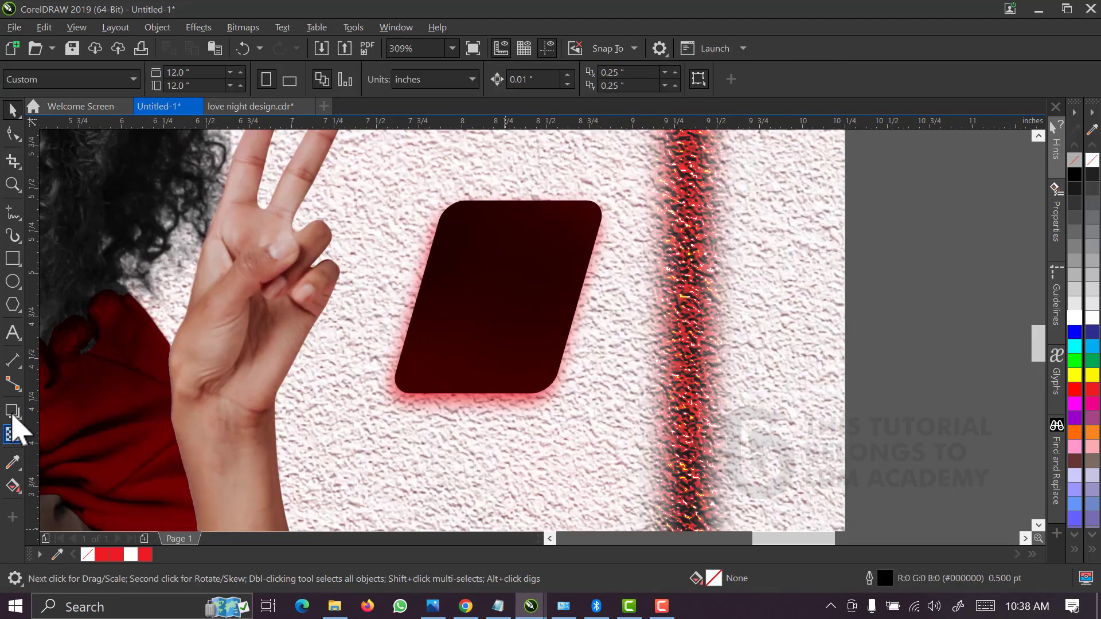
click(13, 333)
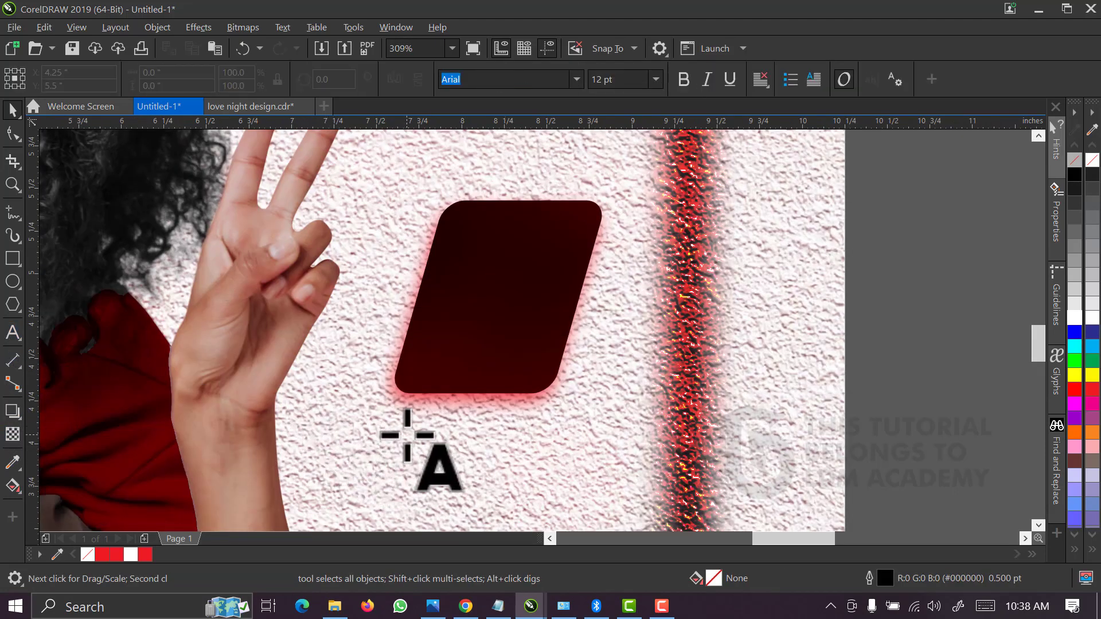
click(406, 410)
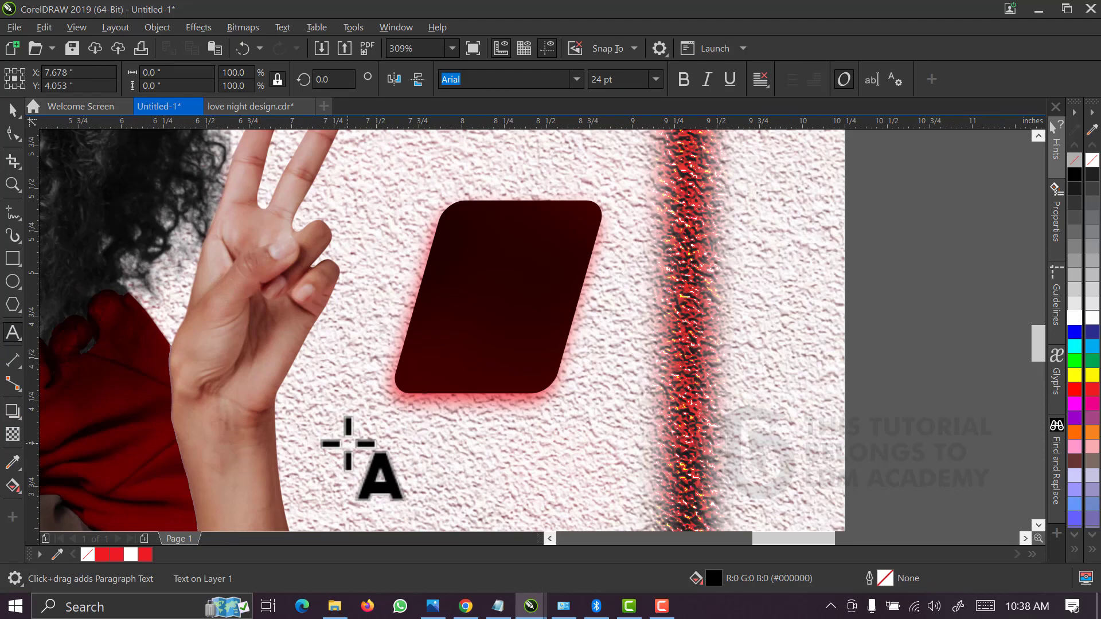
text(10PM)
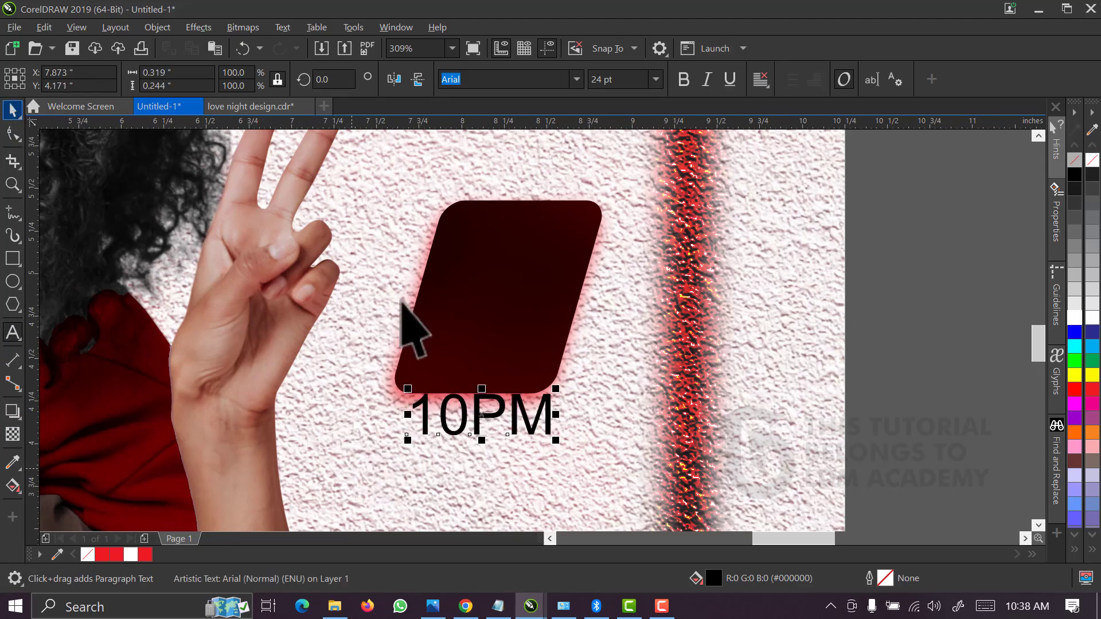
key(space)
mouse_move(470, 409)
mouse_down()
mouse_move(477, 400)
mouse_move(470, 426)
mouse_up()
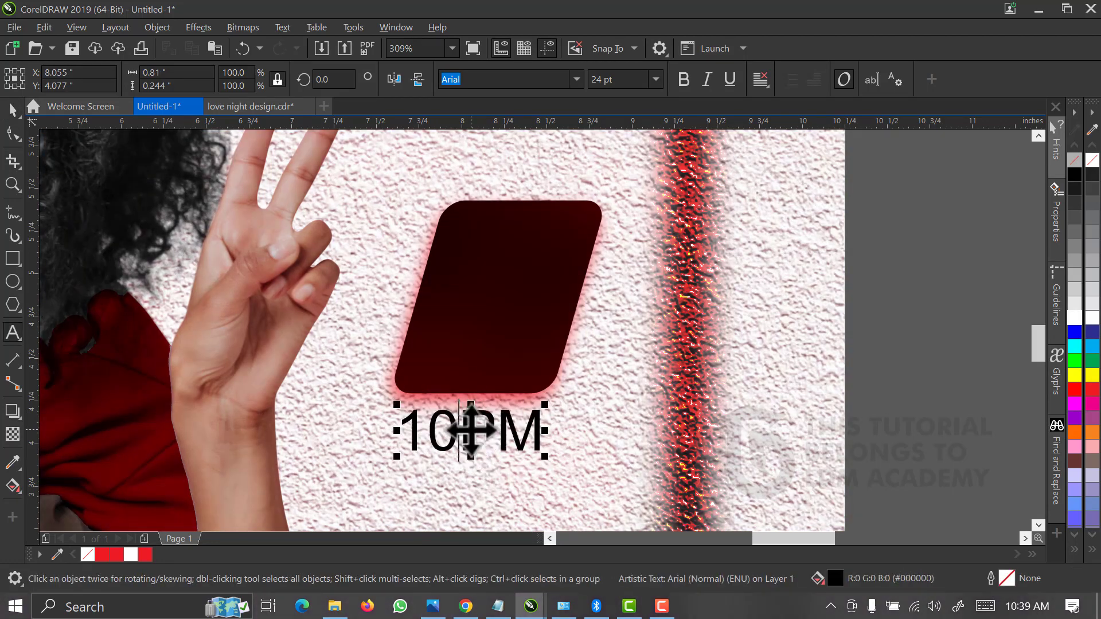
key(Return)
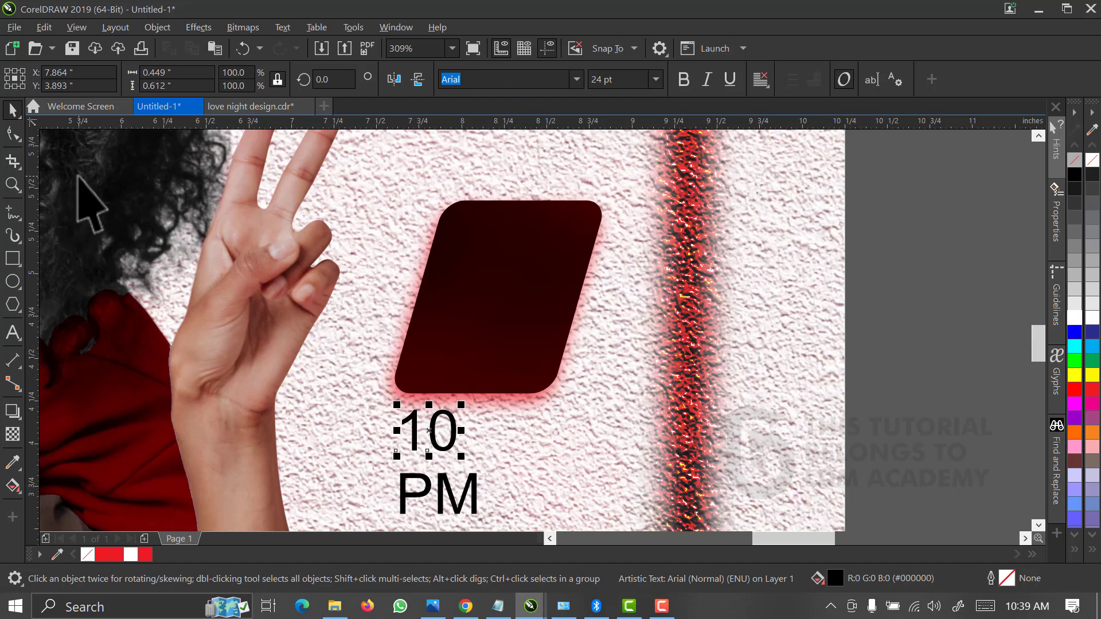
Set the font of the "10" and "PM" texts to Galano Grotesque SemiBold
drag(889, 342, 295, 513)
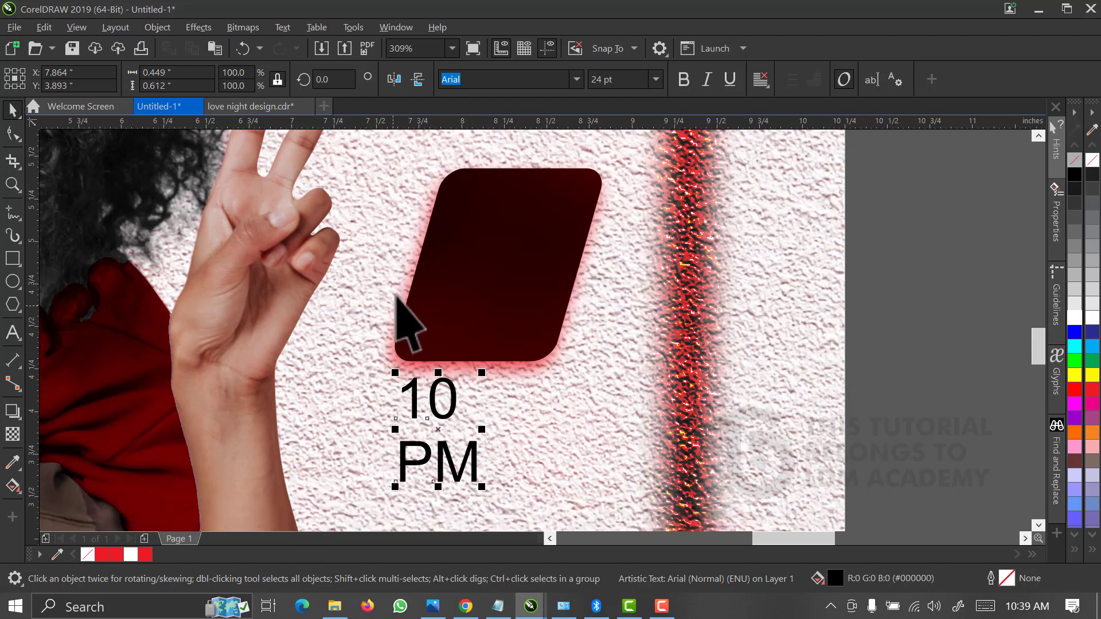
click(576, 79)
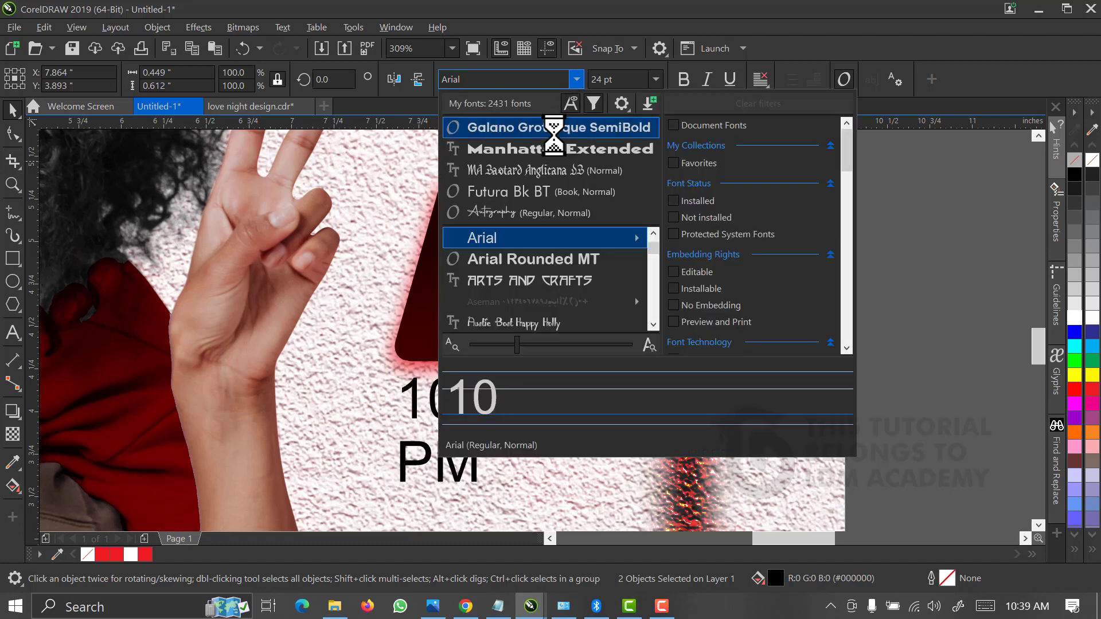
key(Escape)
key(Return)
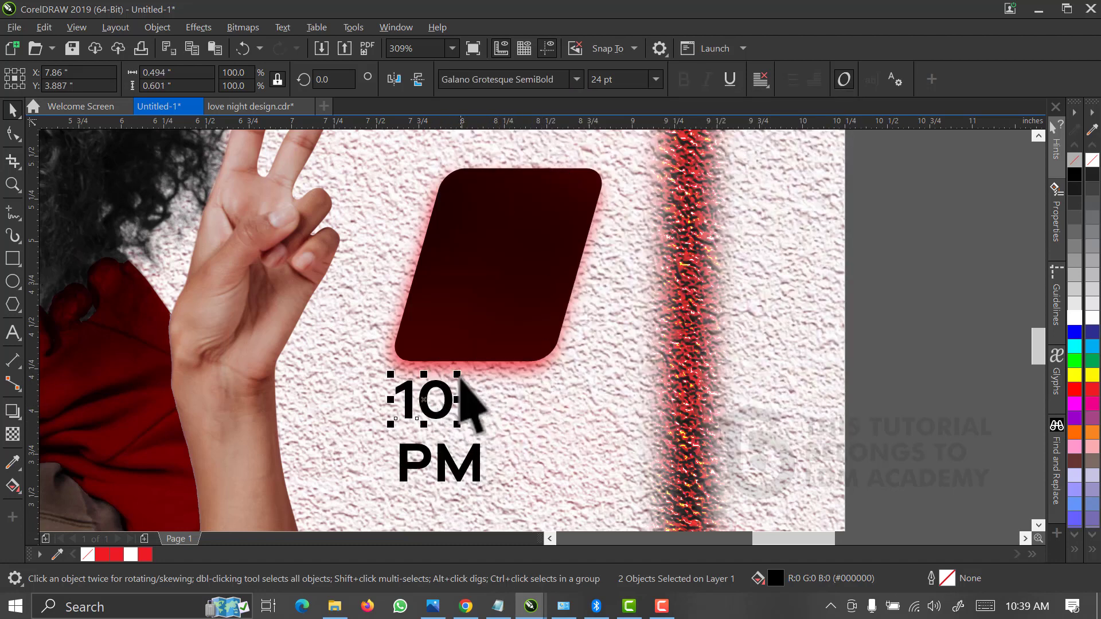
Enlarge "10" to about 46.4 pt, place it inside the empty badge, and move "PM" directly beneath it
drag(458, 374, 538, 208)
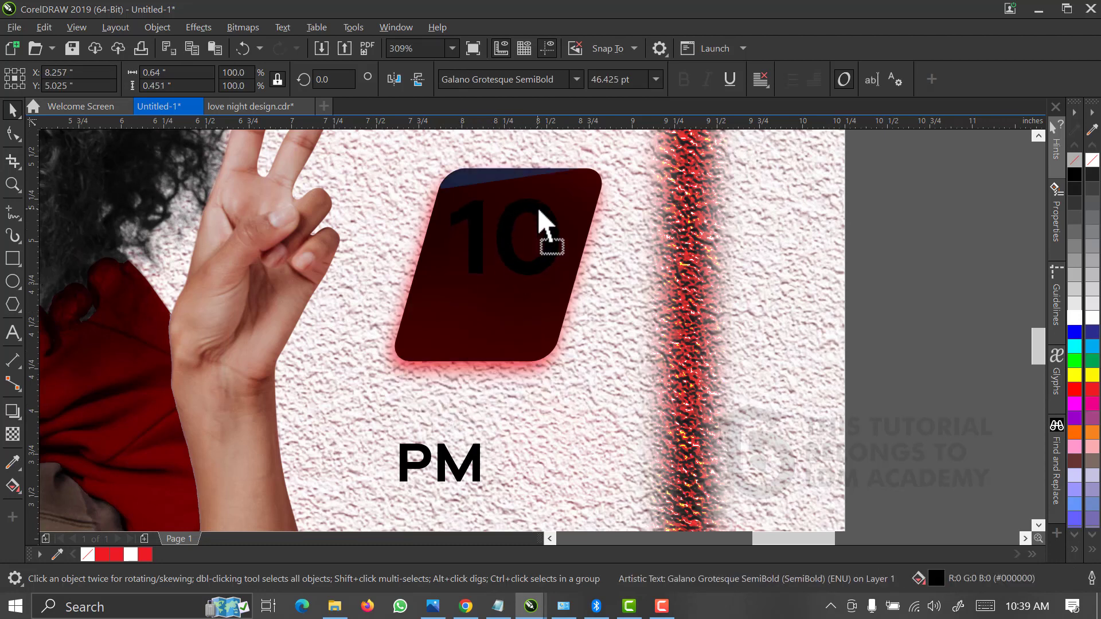
click(537, 208)
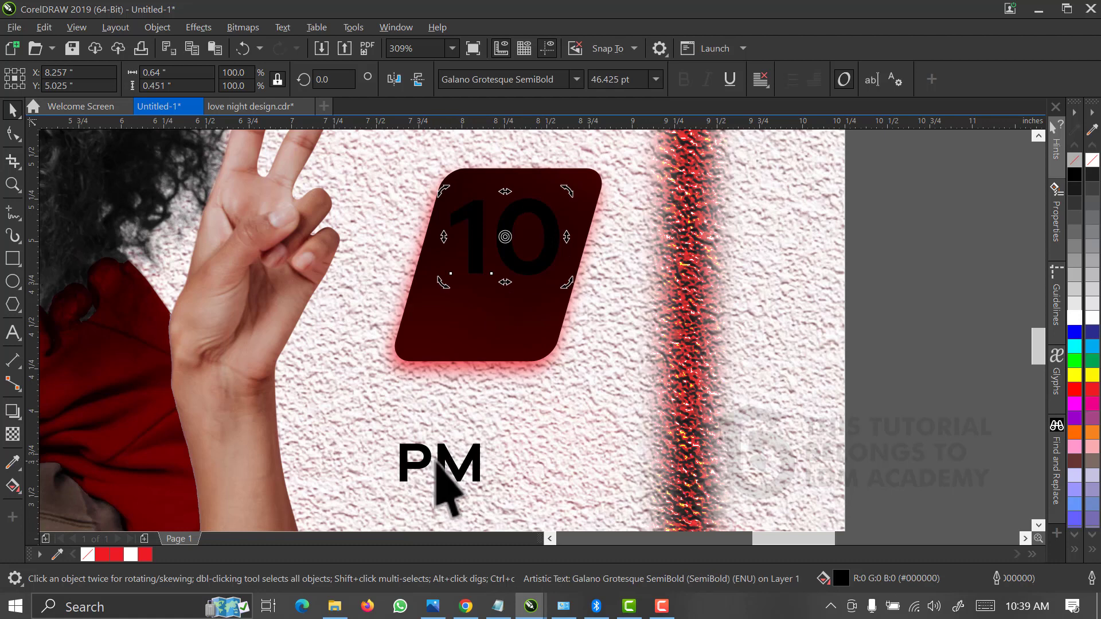
drag(435, 459, 496, 303)
Fill "10" and "PM" with white and skew them horizontally to match the badge's slant, about 0.74 inches wide
drag(881, 164, 376, 333)
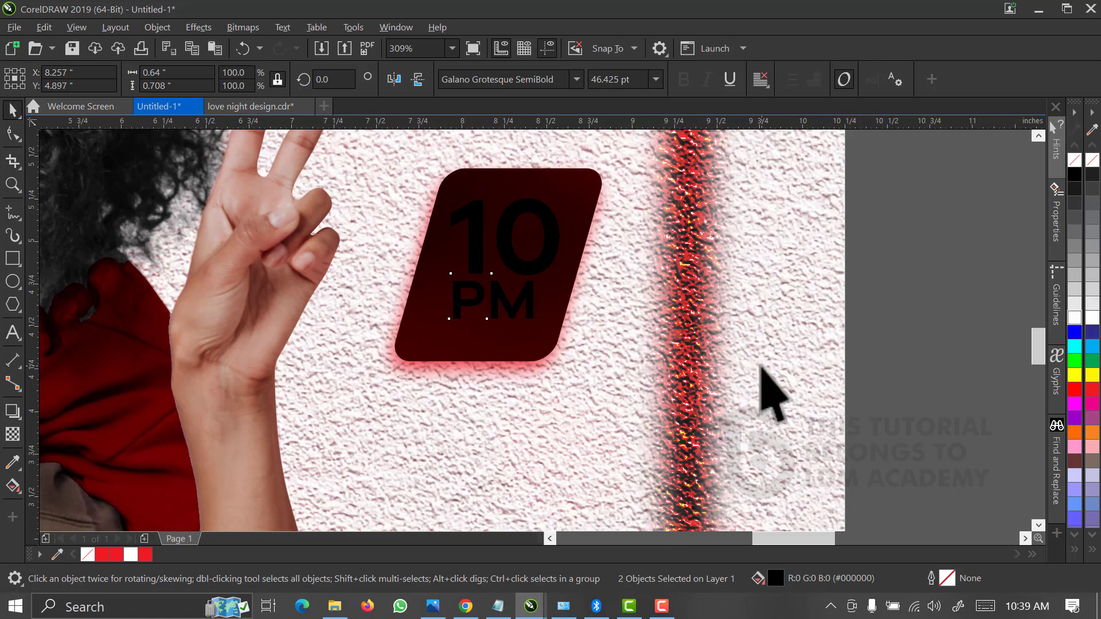
click(507, 286)
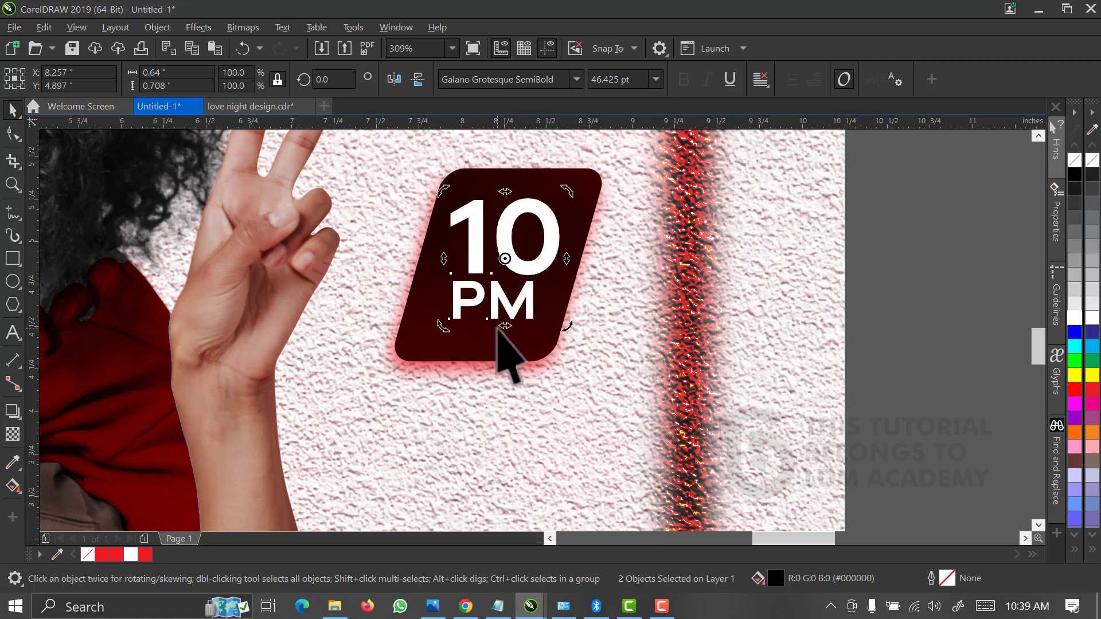
drag(497, 332, 482, 332)
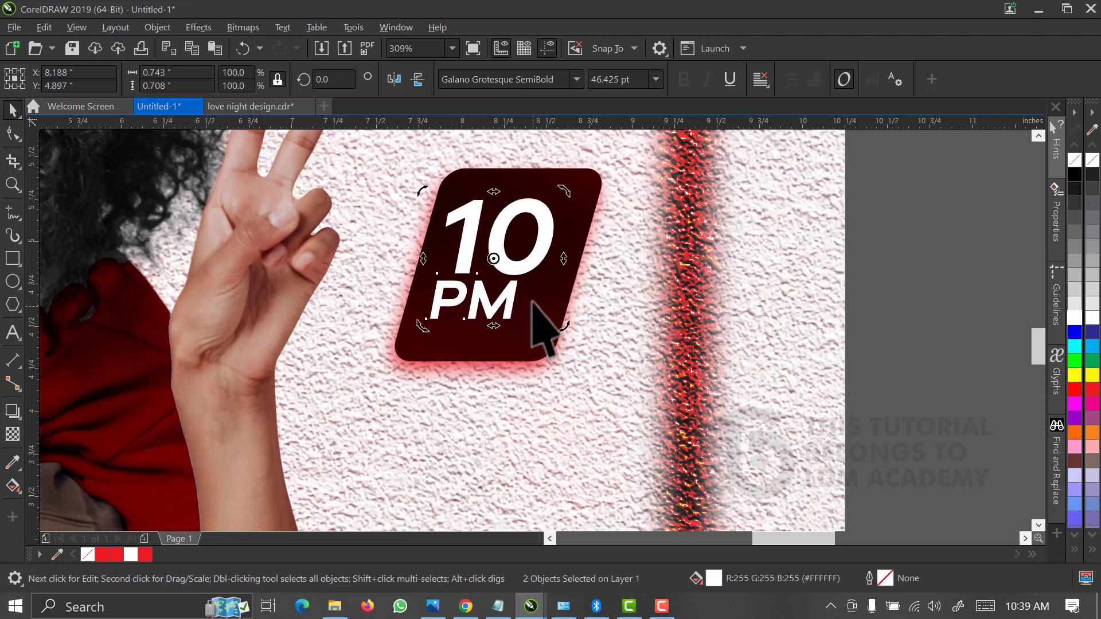
Align "10" and "PM" on a common vertical centre line within the badge
click(504, 300)
click(608, 287)
drag(880, 169, 334, 340)
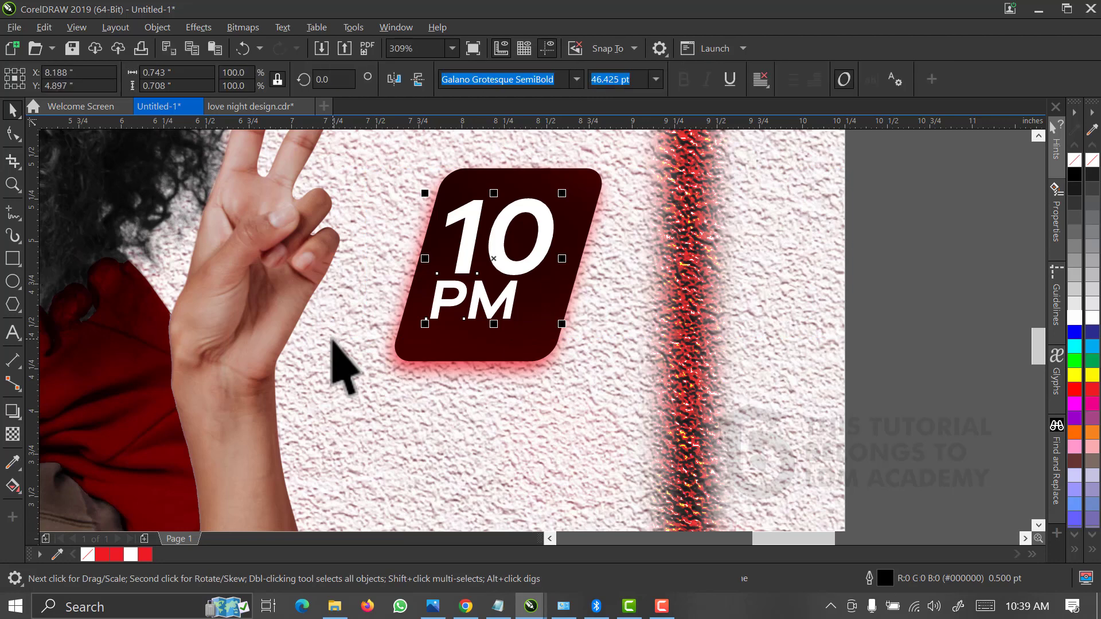
key(ctrl+e)
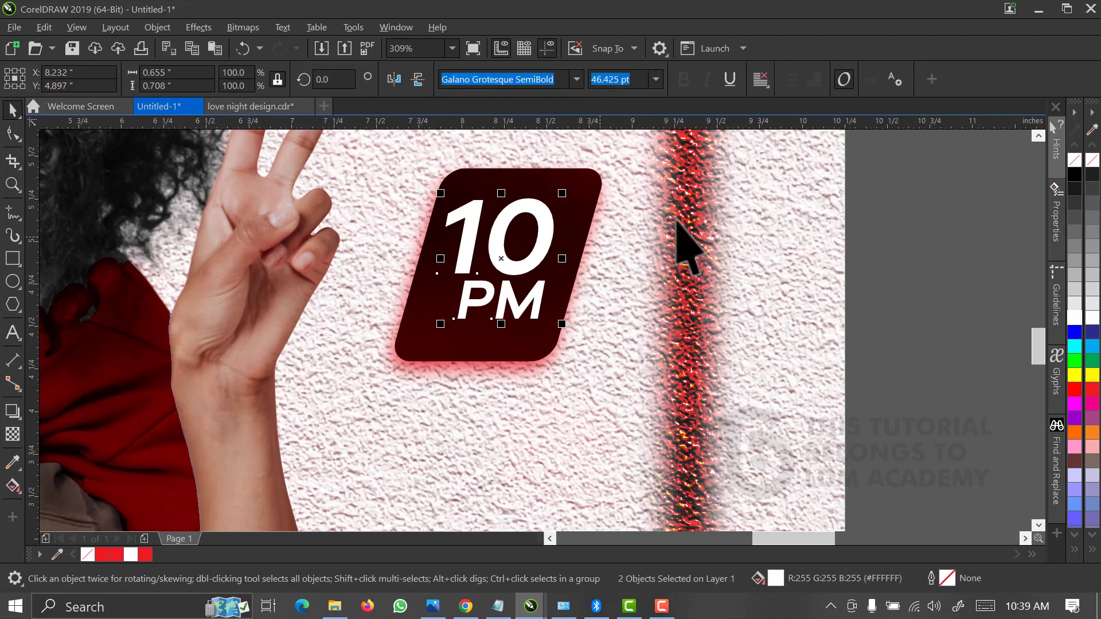
Move "PM" slightly down in the badge to widen the gap below "10"
click(536, 295)
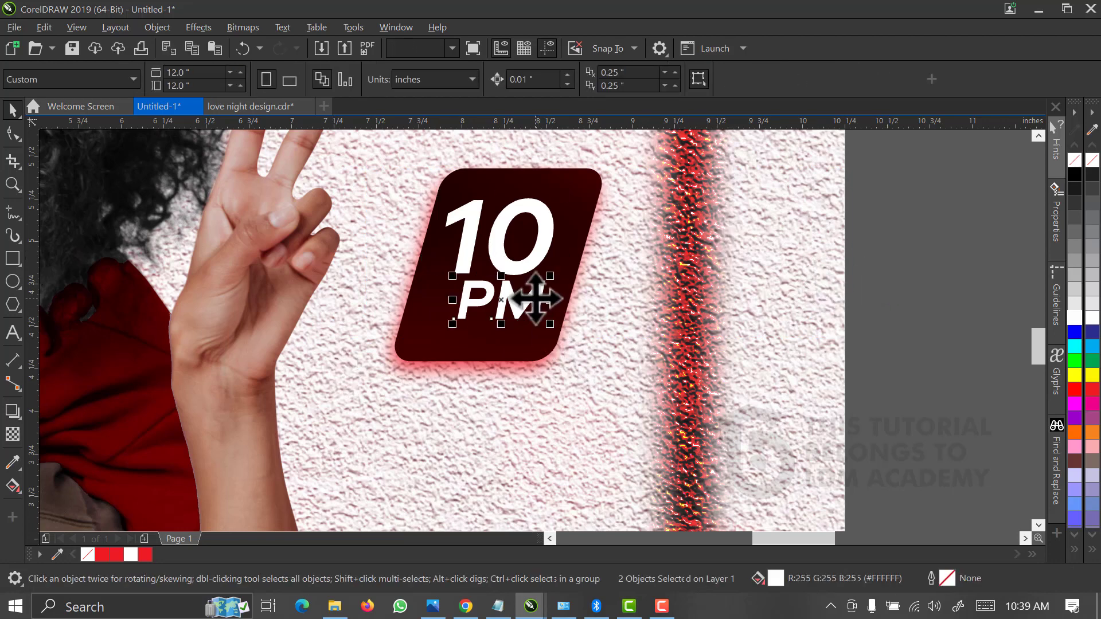
click(503, 302)
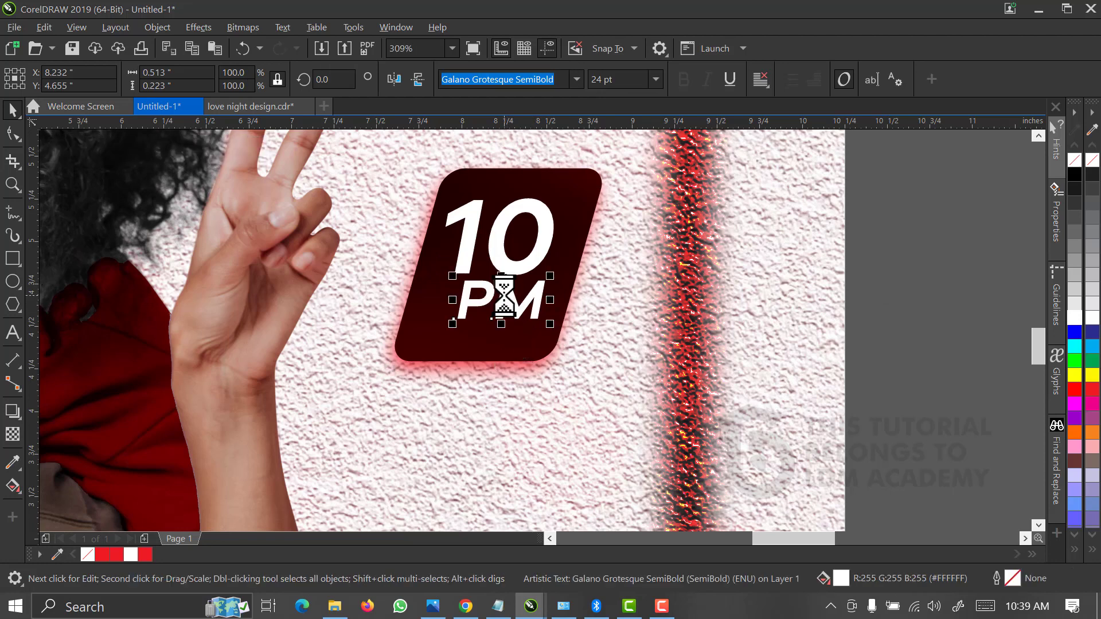
drag(504, 304, 497, 317)
Enlarge "10" above "PM" to about 58.9 pt and fit it to about 0.70 by 0.57 inches within the badge
click(525, 269)
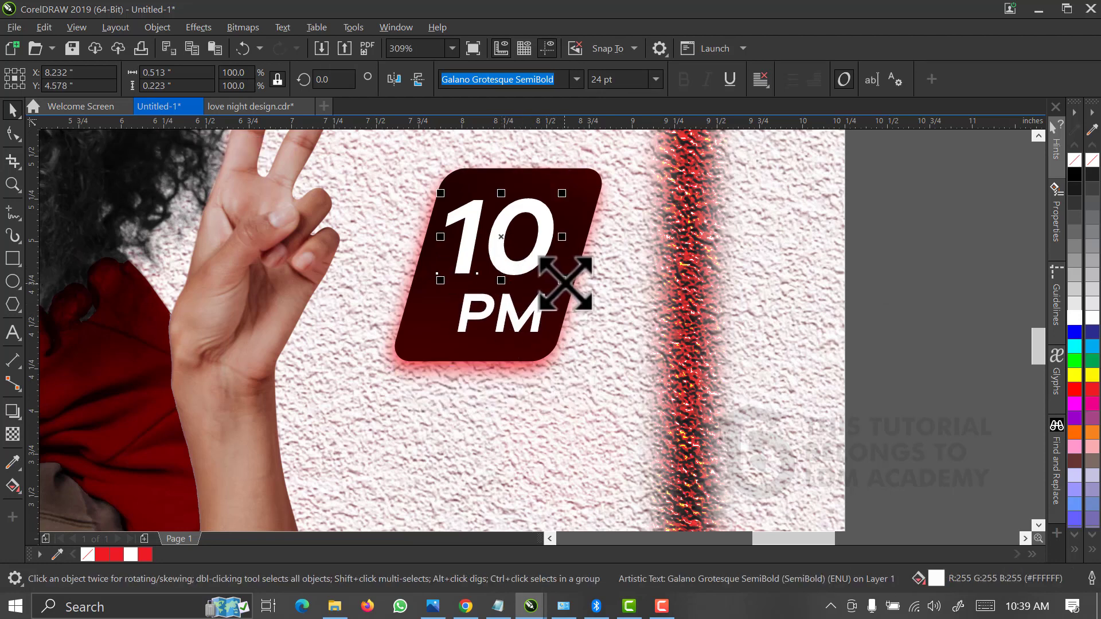
drag(562, 280, 577, 288)
mouse_move(575, 239)
mouse_down()
mouse_move(536, 247)
mouse_move(567, 256)
mouse_up()
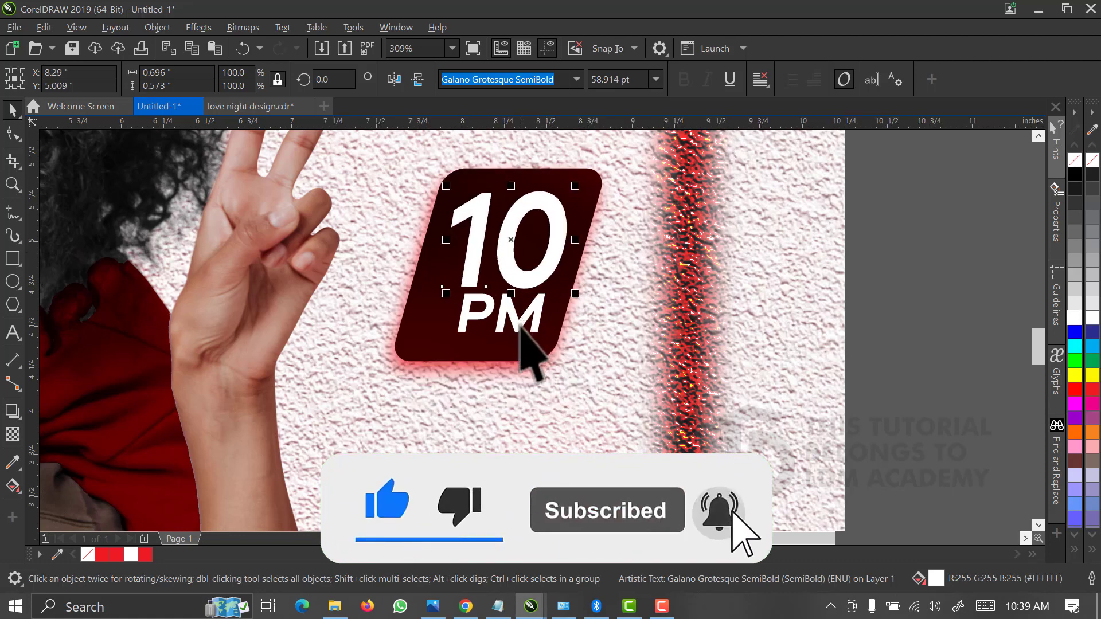
click(521, 268)
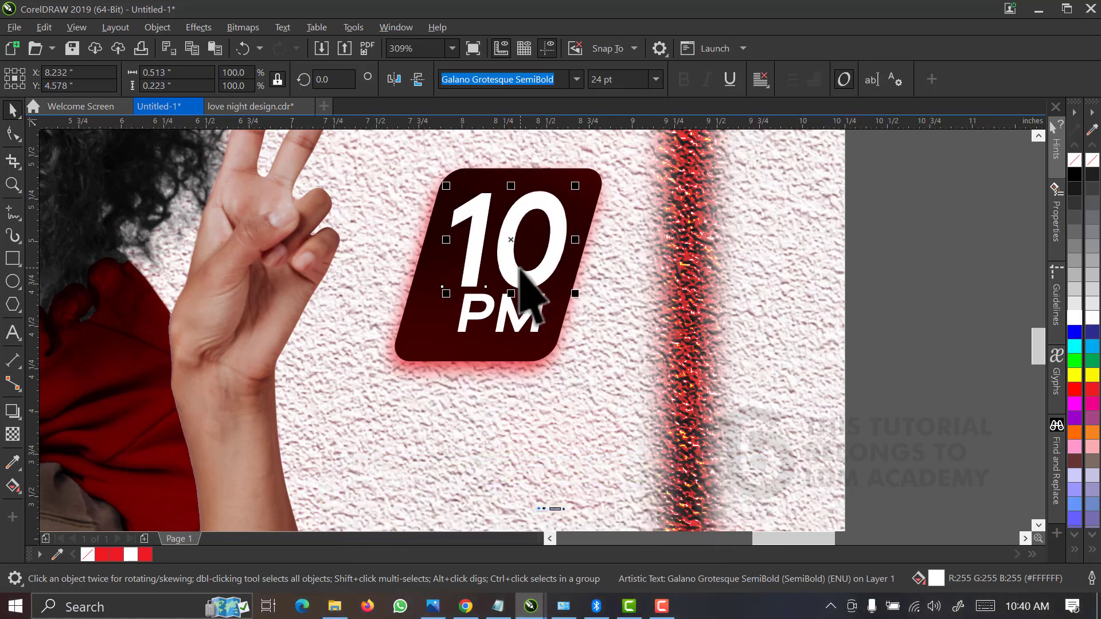
Group the "10" and "PM" text of the time badge into one object
shift+click(515, 315)
key(c)
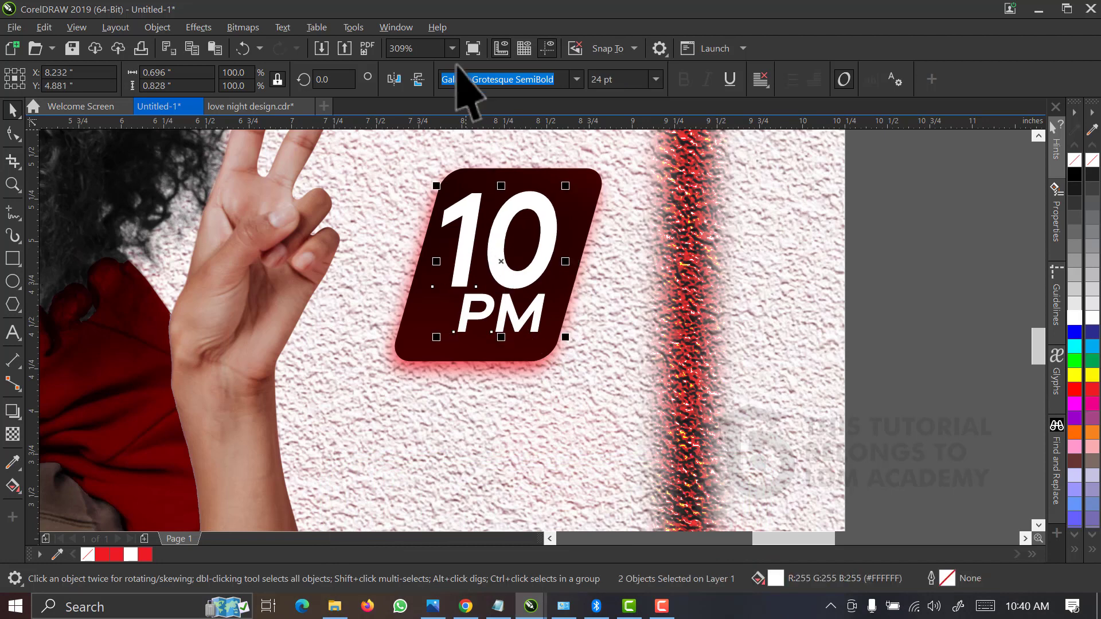
key(ctrl+z)
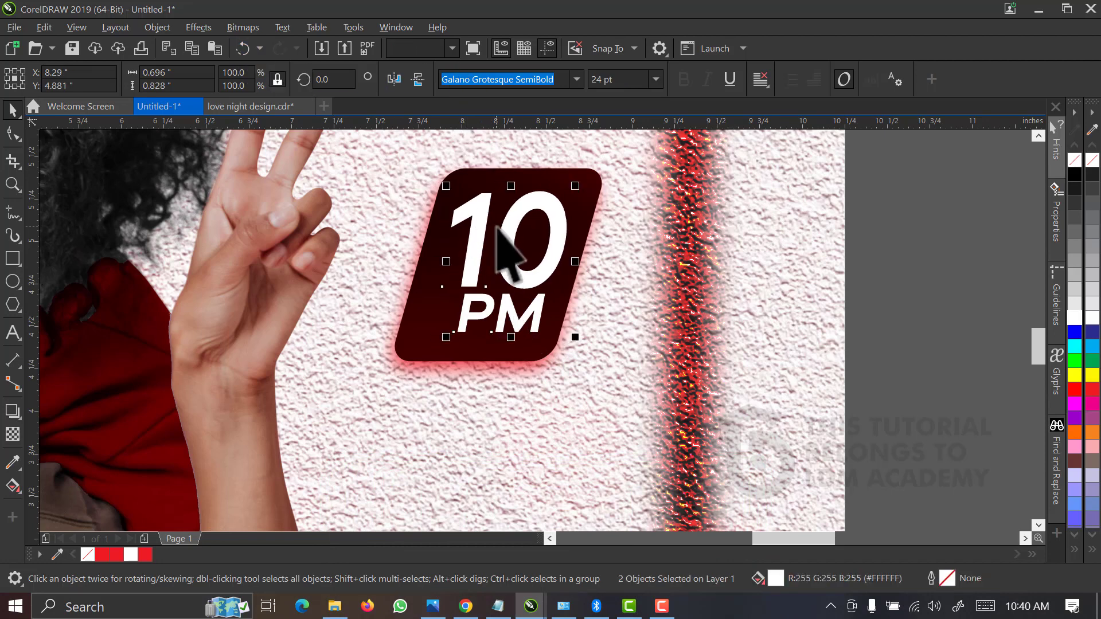
key(ctrl+g)
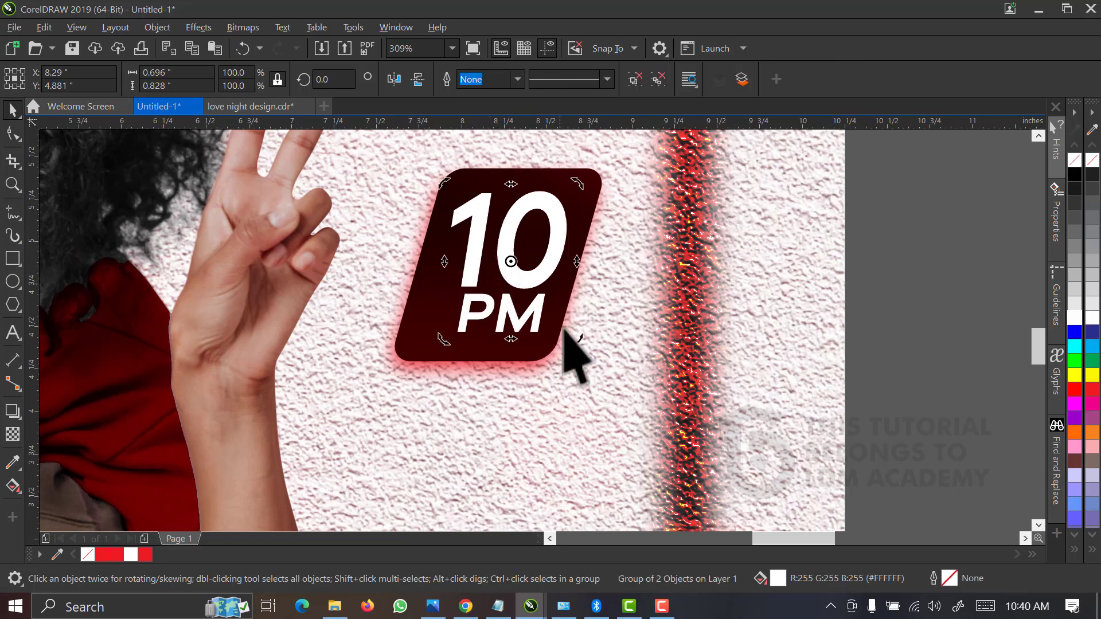
Reposition the "10 PM" group and enlarge it to about 0.77 by 0.88 inches within the badge
click(539, 241)
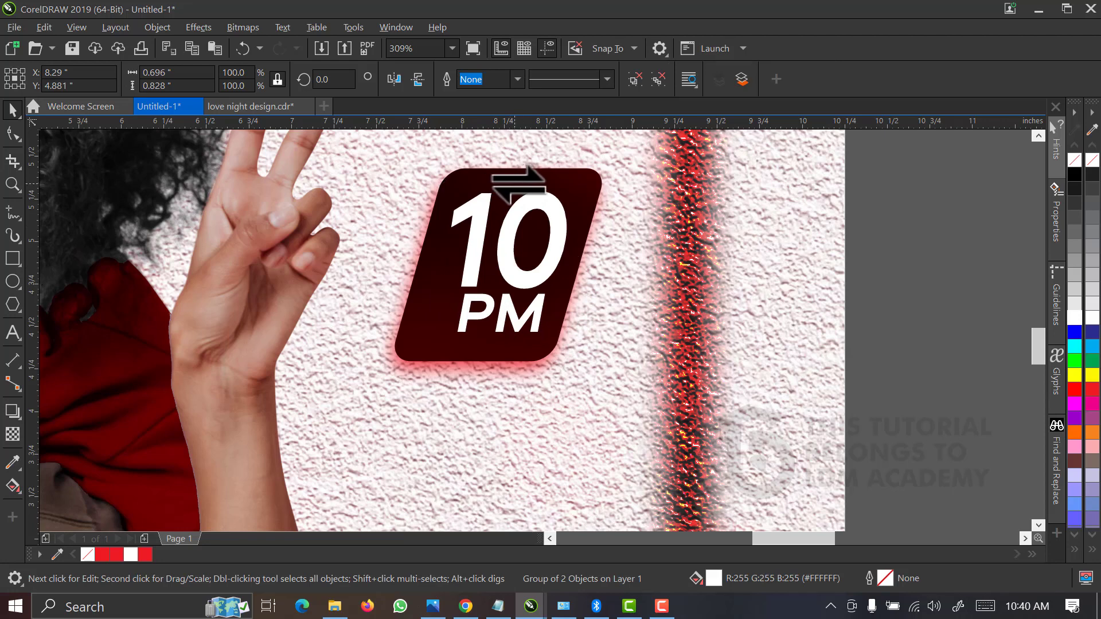
drag(535, 282, 505, 307)
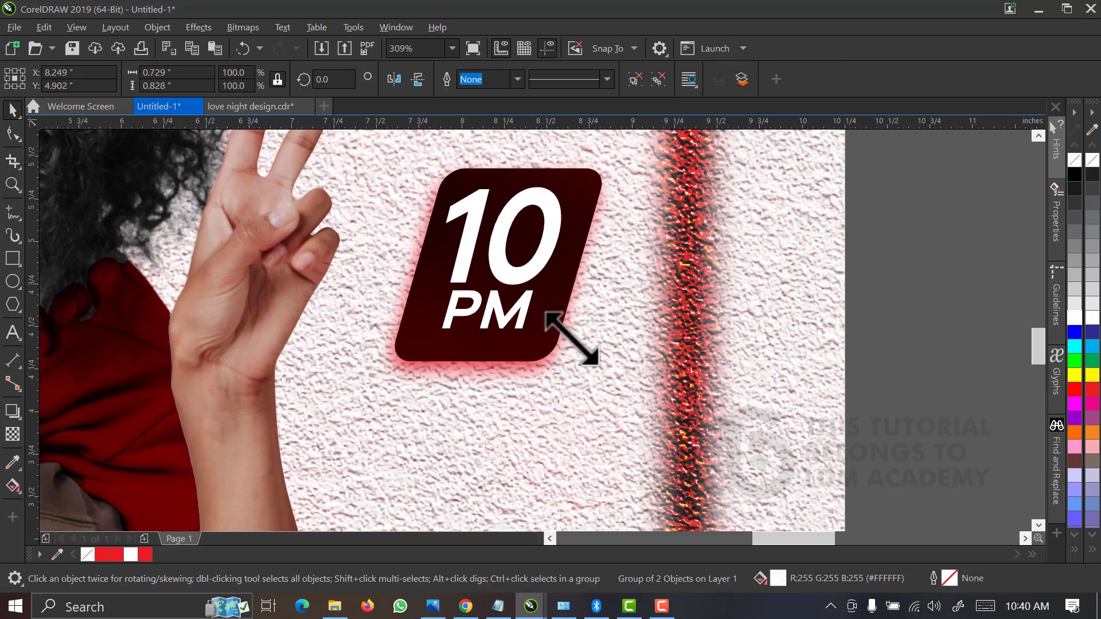
drag(572, 338, 578, 350)
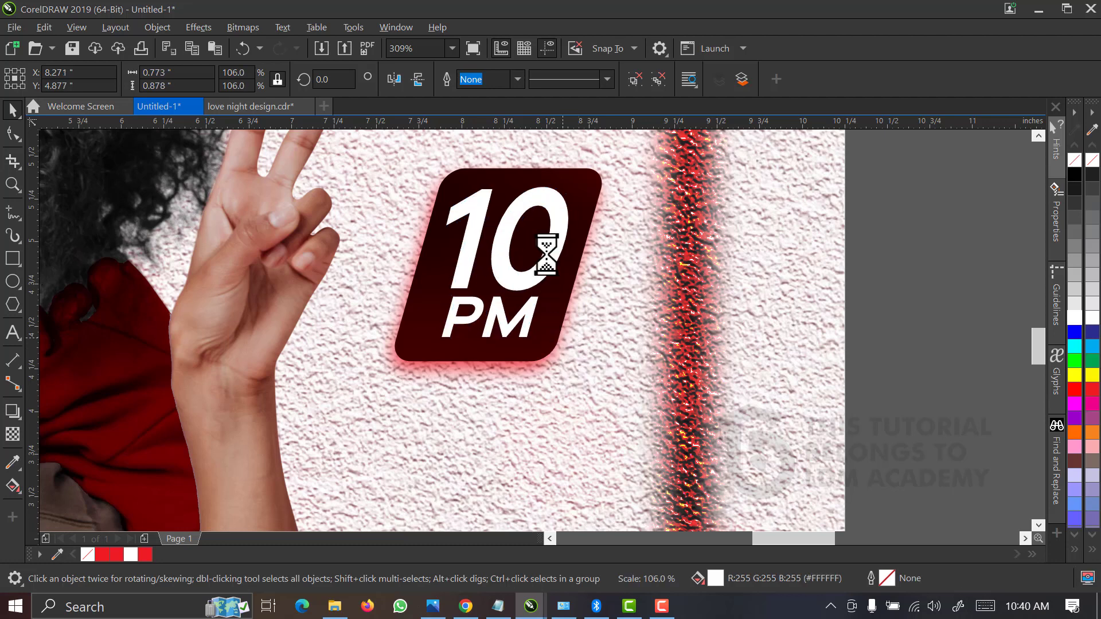
Centre the "10 PM" group on the badge and shift it slightly to the right
click(567, 192)
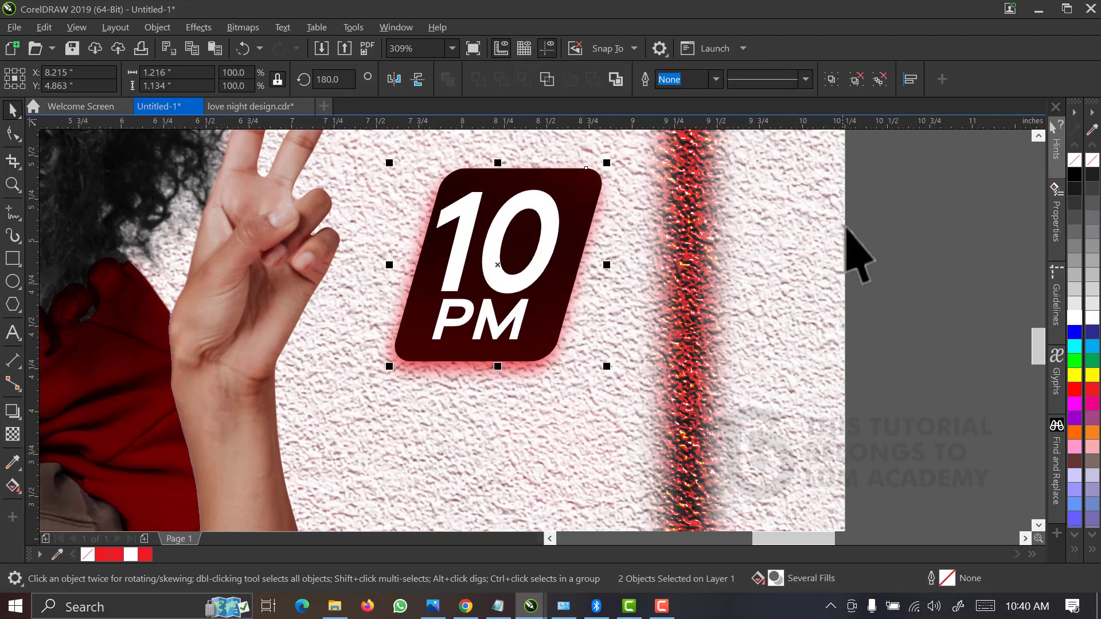
key(Escape)
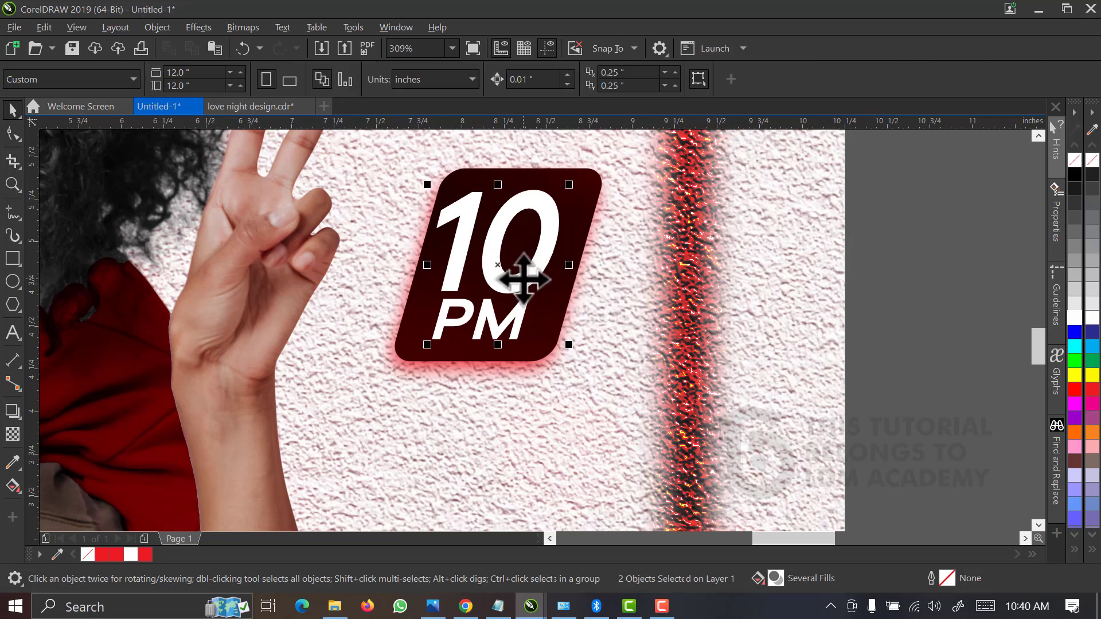
key(ctrl+g)
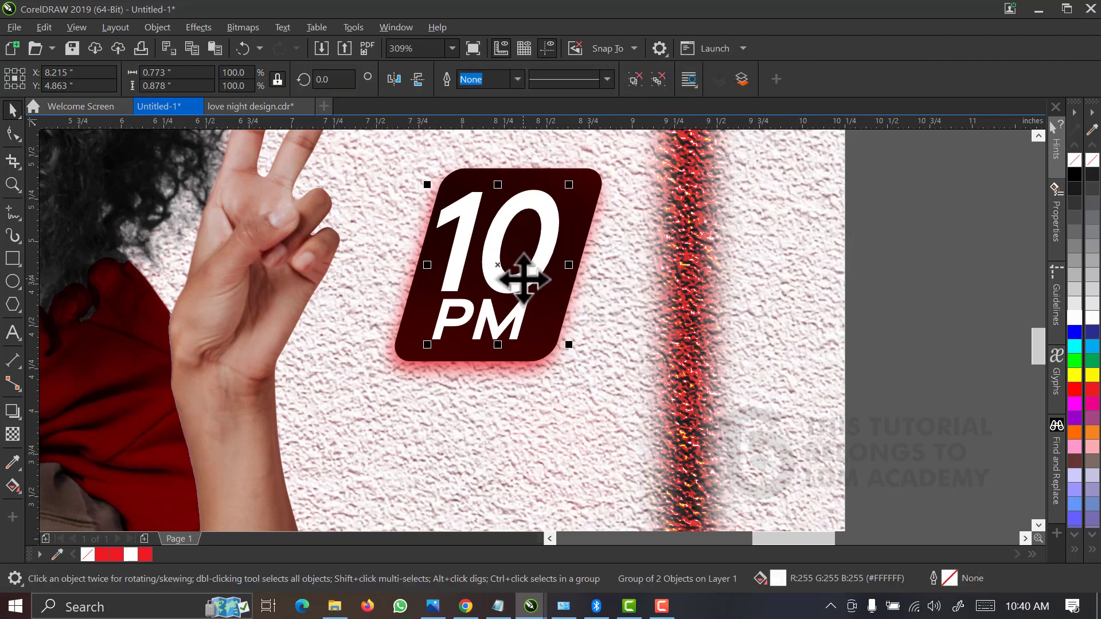
drag(529, 279, 537, 286)
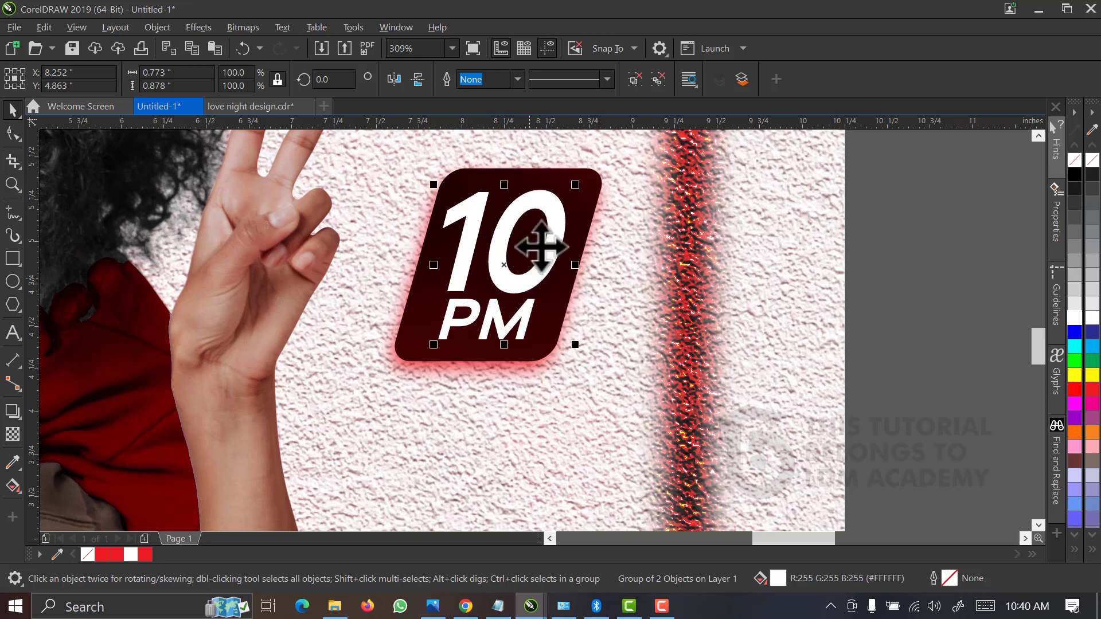
Scale the date and time badges down together to about 8.29 by 1.34 inches overall
click(452, 50)
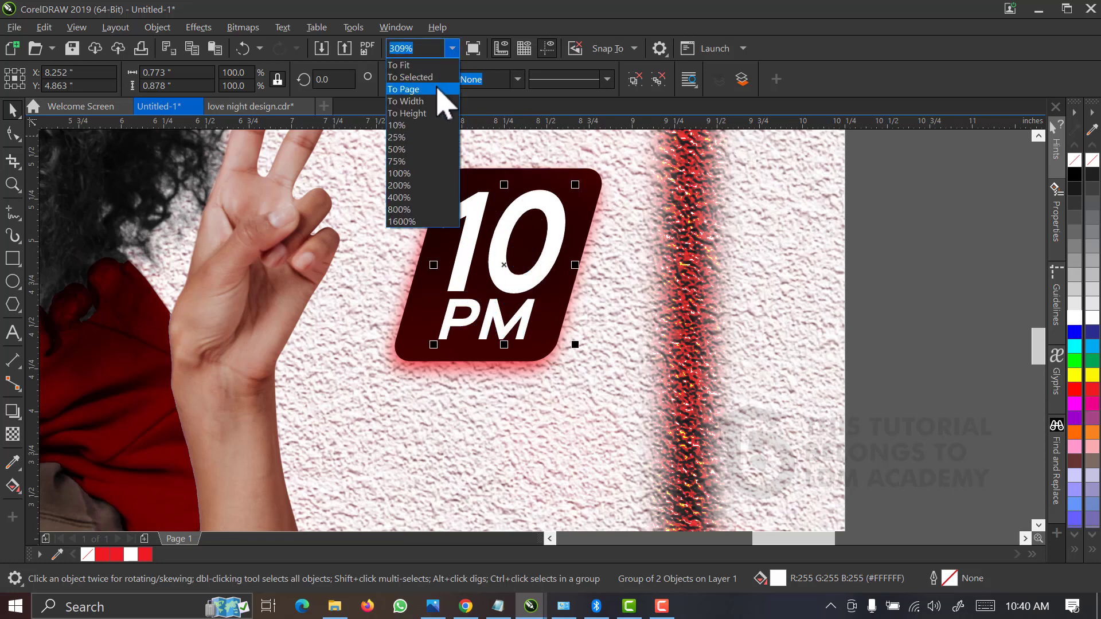
click(442, 97)
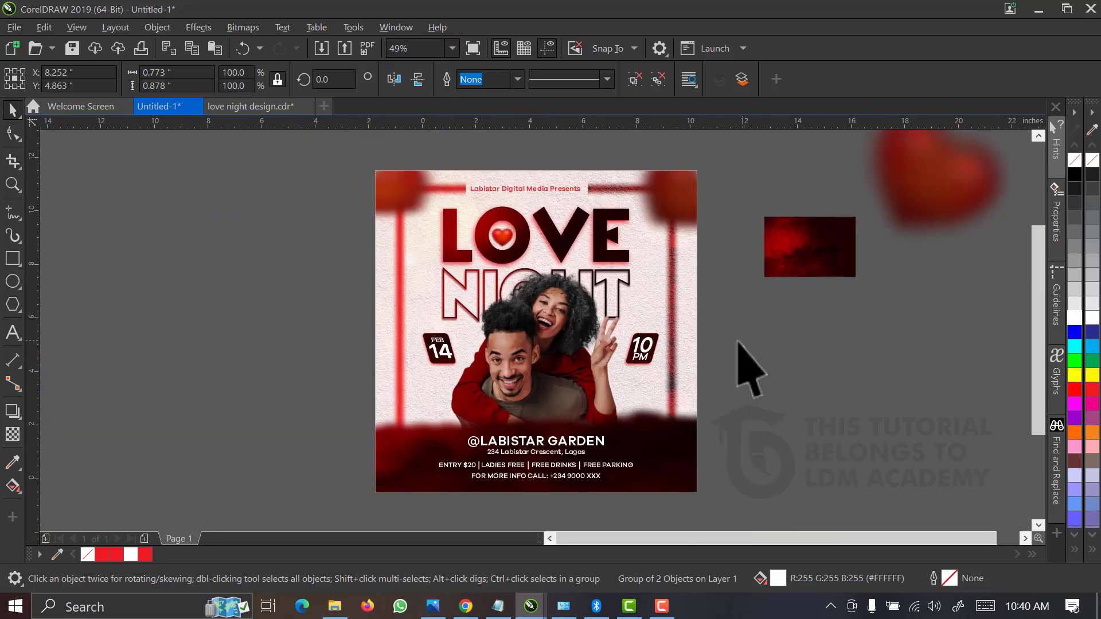
key(z)
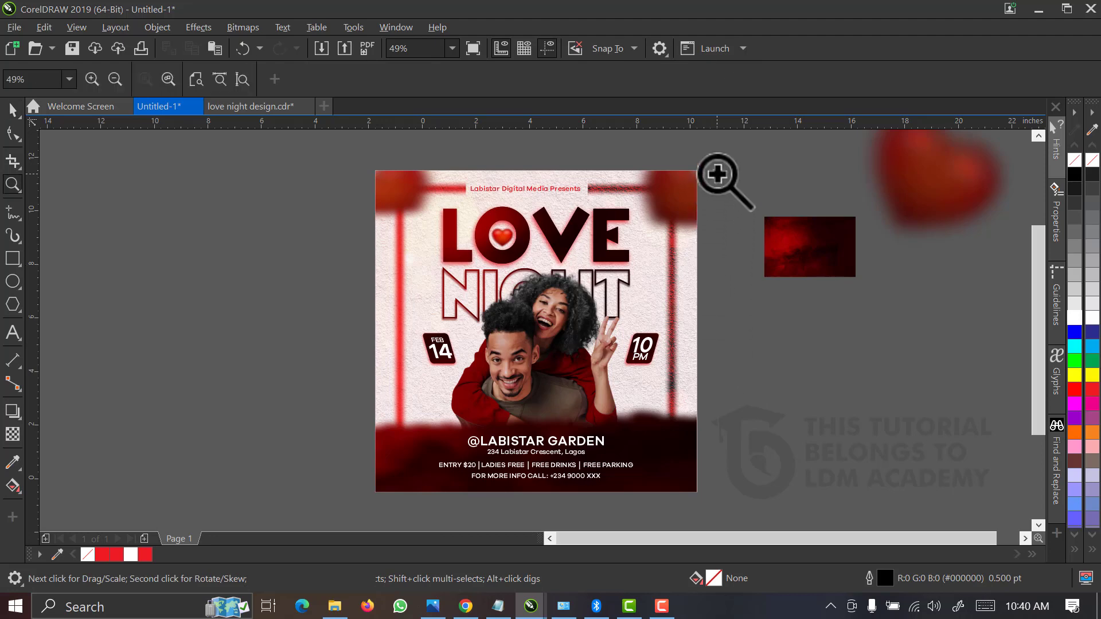
drag(717, 174, 353, 459)
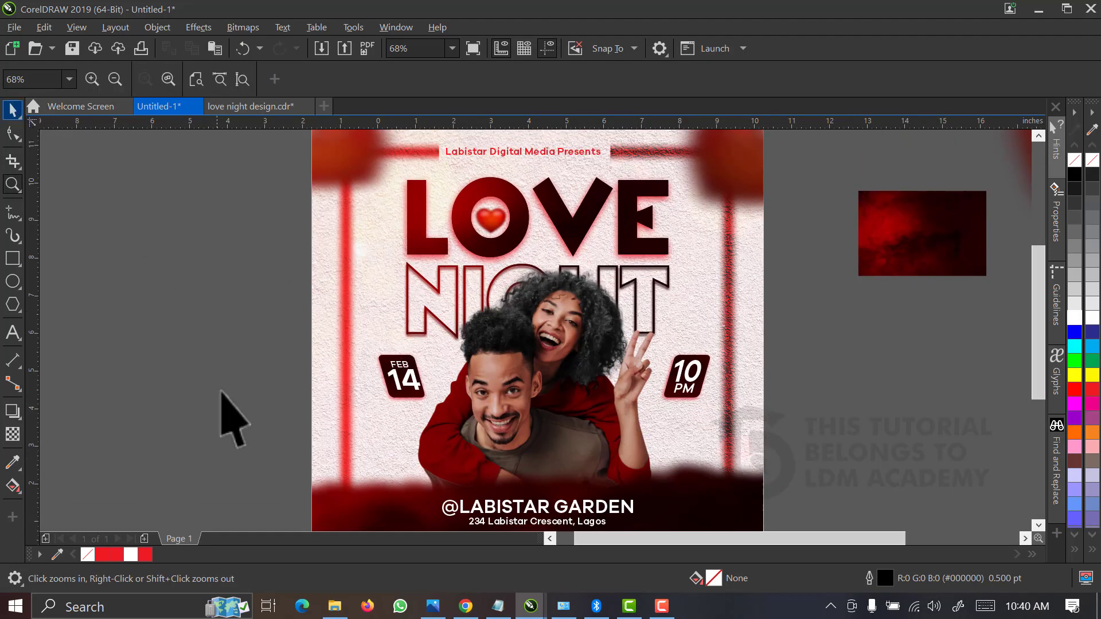
key(space)
drag(236, 469, 783, 316)
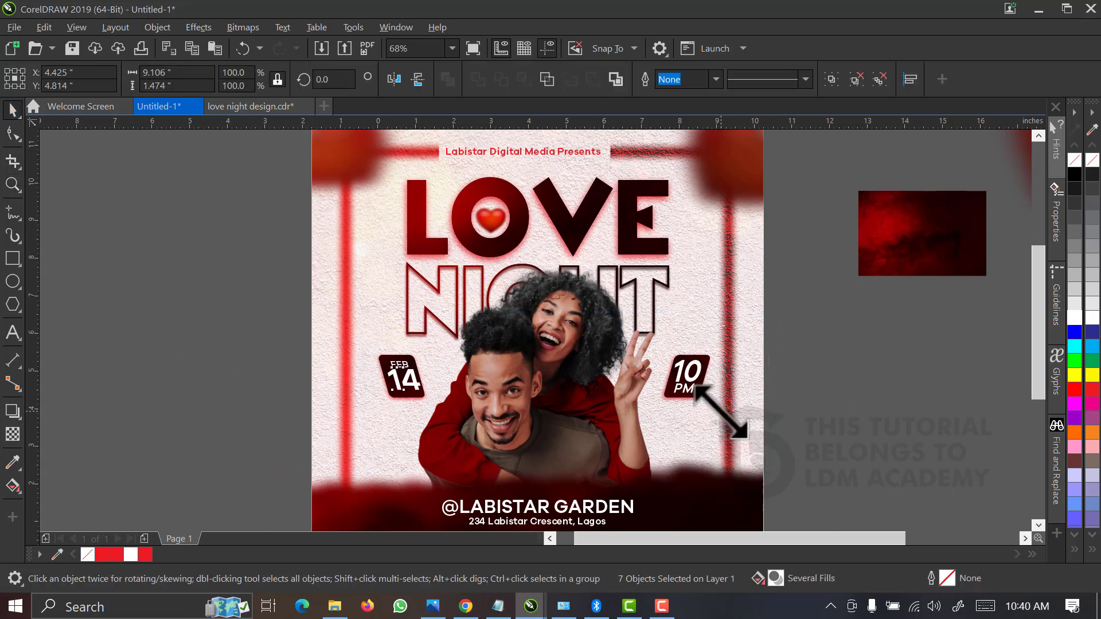
drag(715, 406, 692, 414)
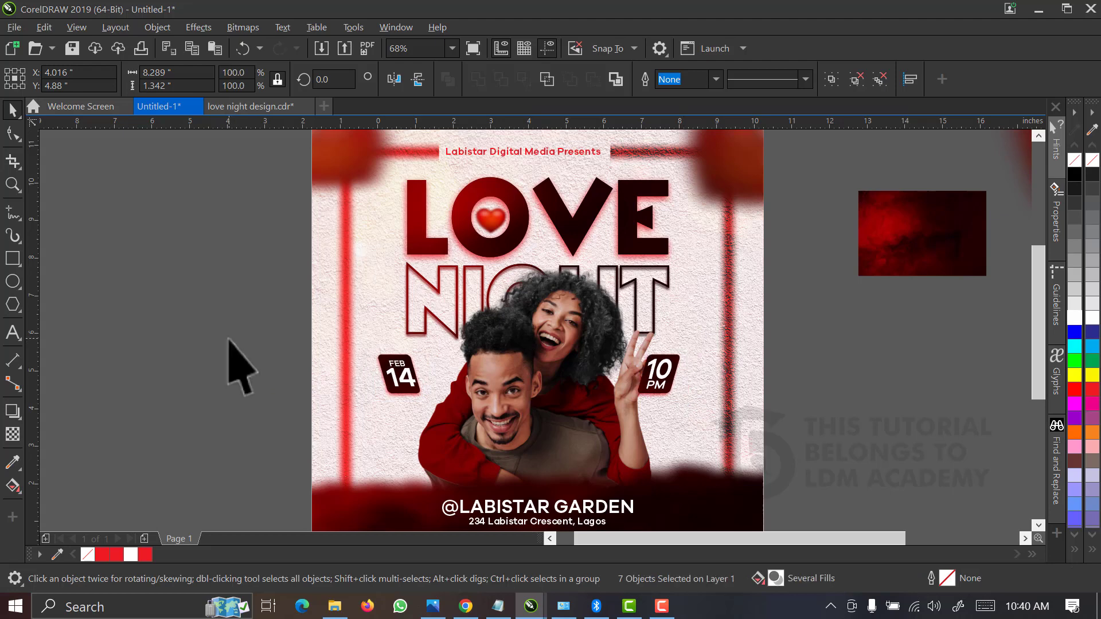
Move the date badge slightly up and inward, and shift the time badge outward, clear of the woman's raised hand
drag(229, 331, 461, 437)
click(394, 374)
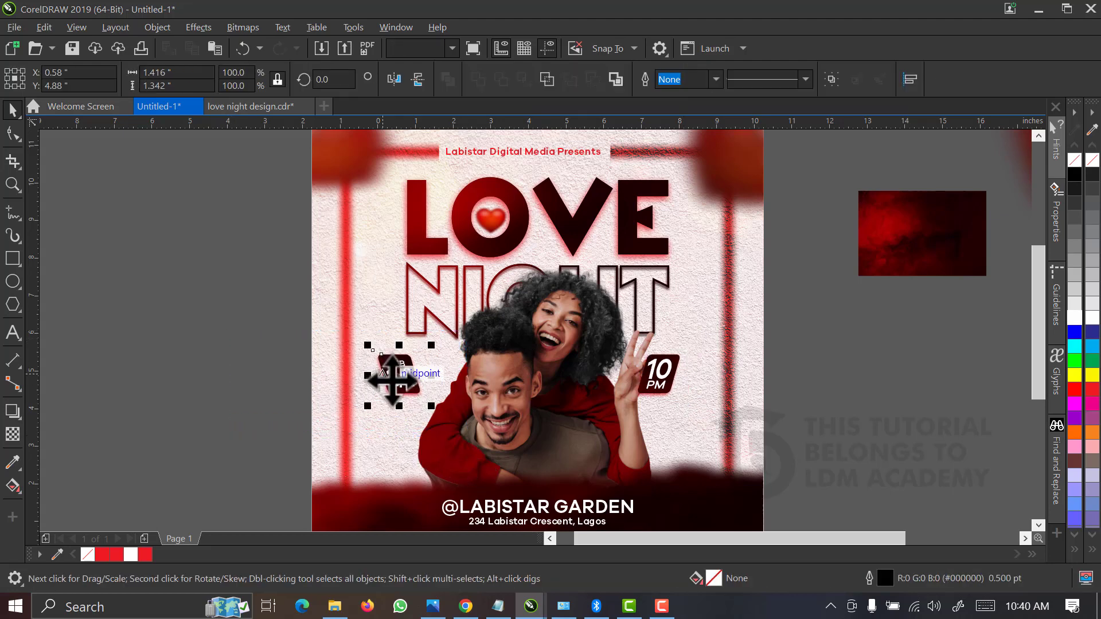
drag(448, 367, 457, 362)
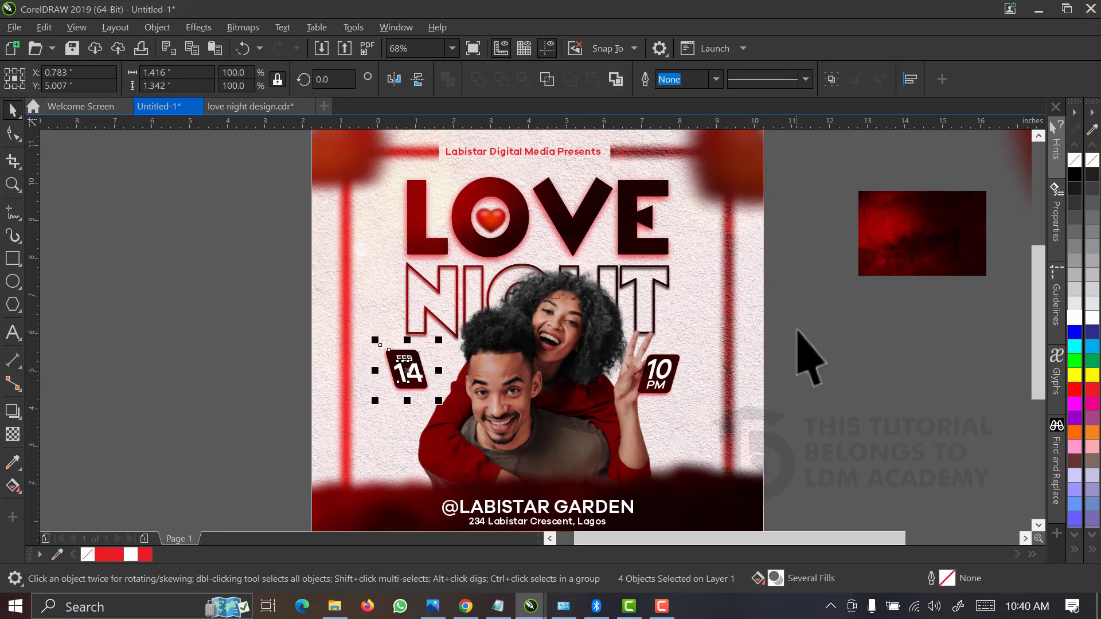
click(665, 369)
drag(682, 367, 682, 370)
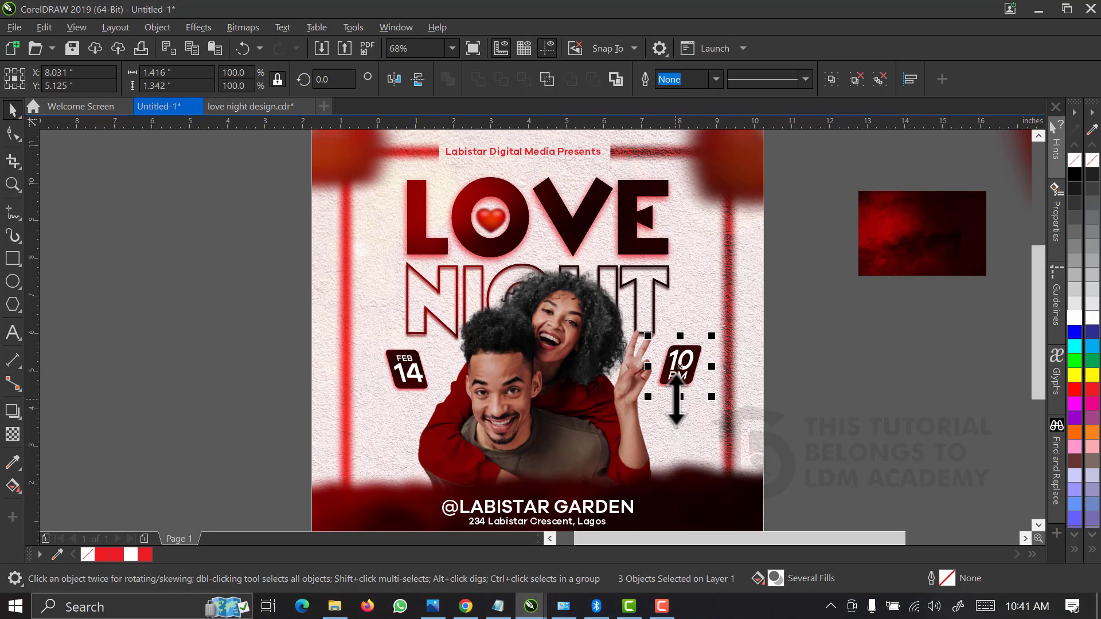
Group the parts of each badge and level the date and time badges with each other
key(ctrl+g)
drag(262, 276, 514, 425)
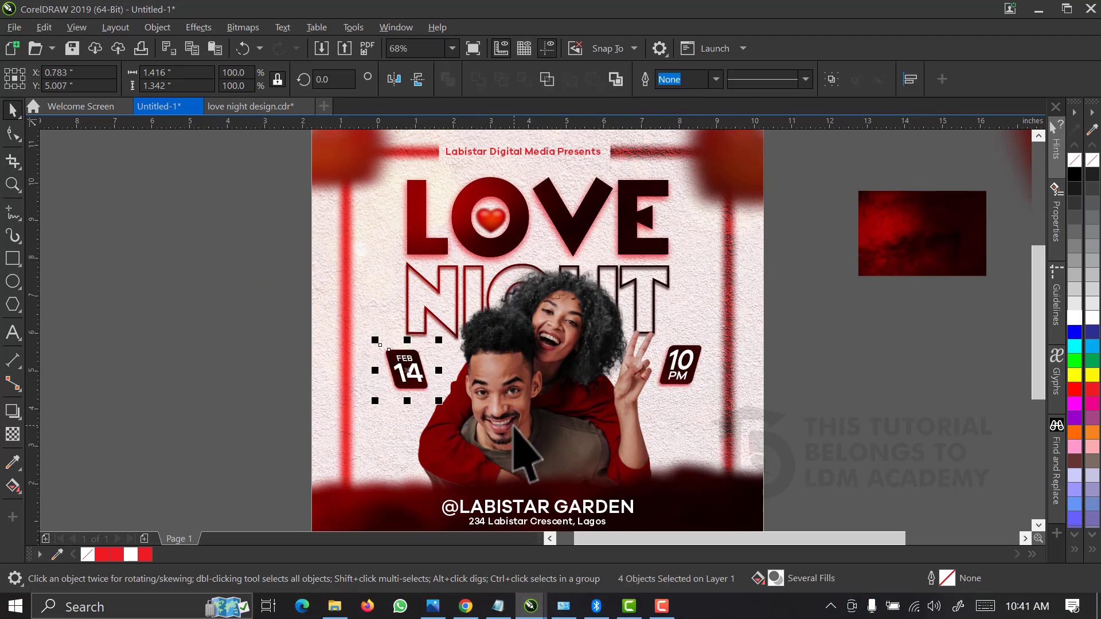
key(ctrl+g)
drag(816, 312, 273, 448)
key(ctrl+z)
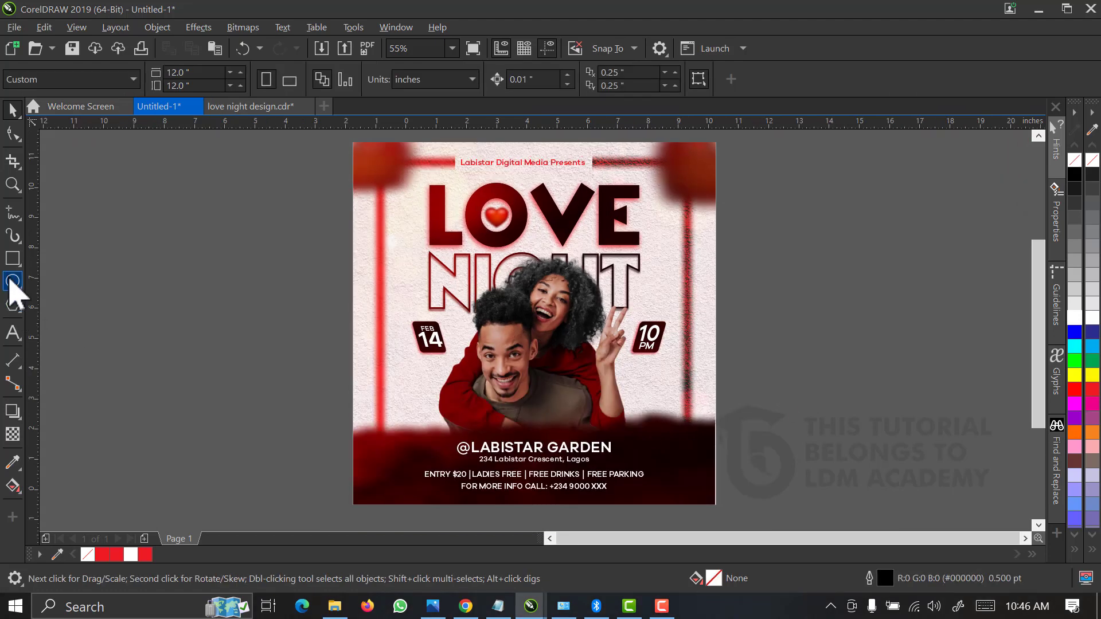
Draw a circle about 3.83 inches across beside the page and fill it yellow without an outline
click(12, 280)
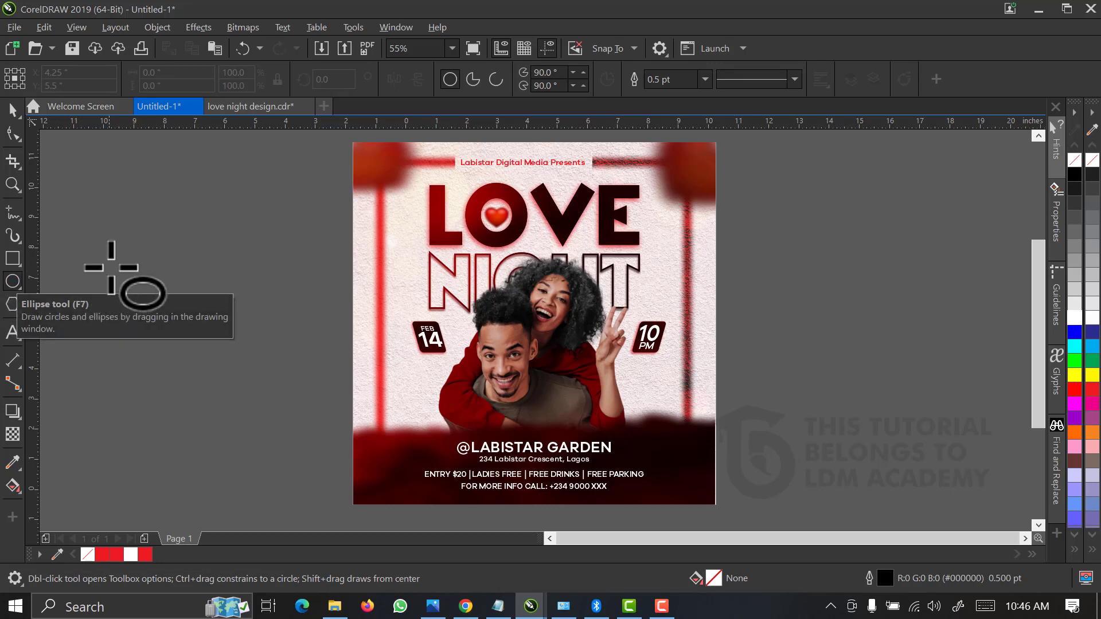
drag(195, 354, 221, 381)
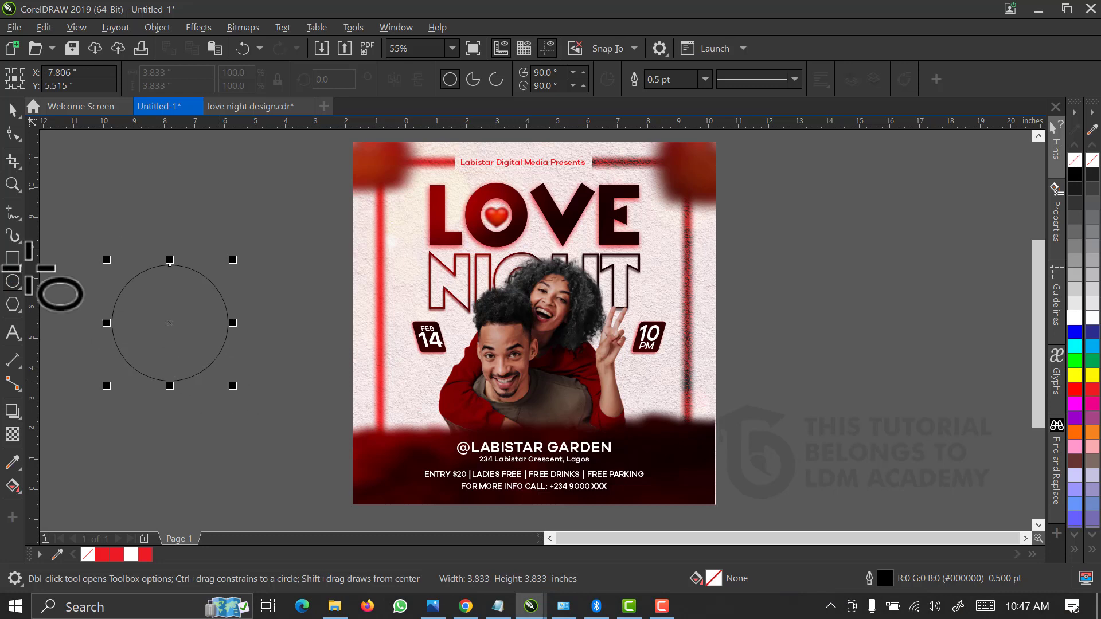
click(11, 112)
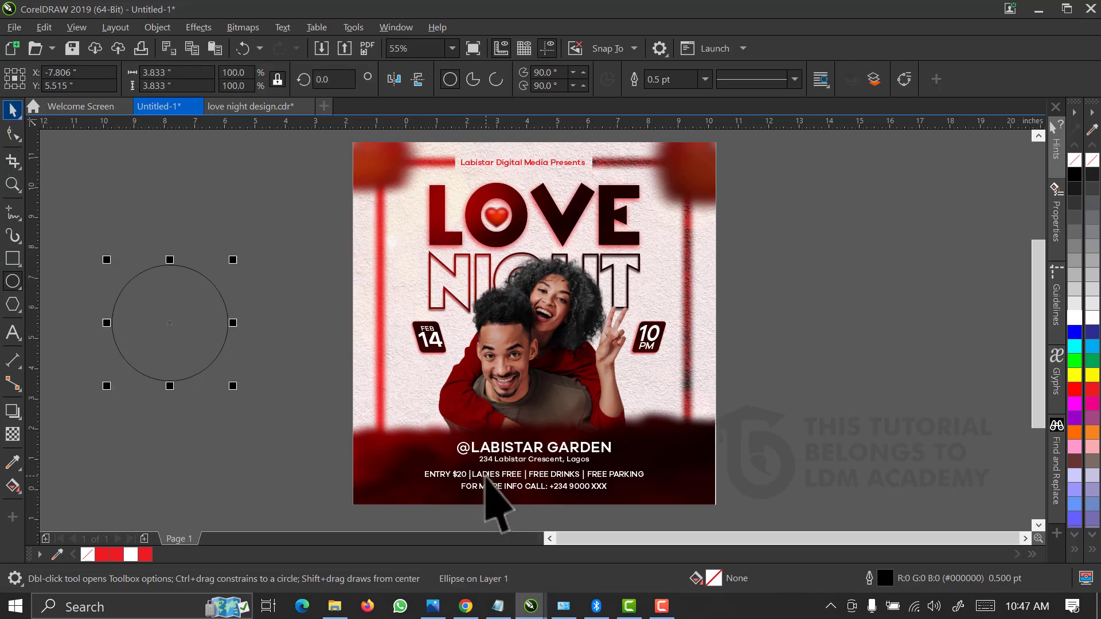
click(1075, 376)
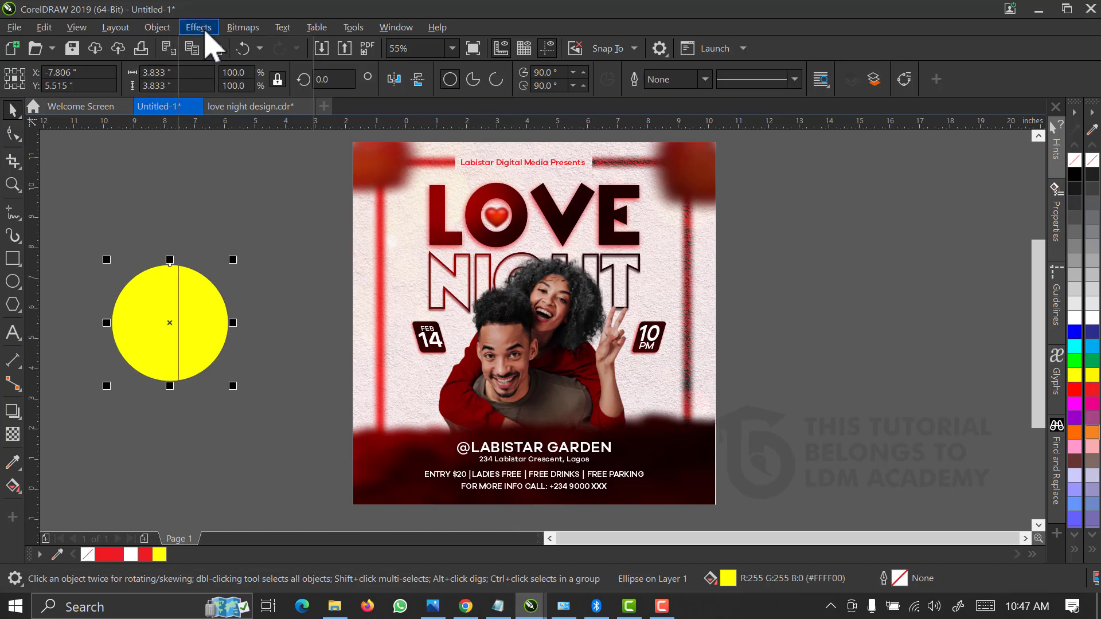
Apply a Gaussian Blur with a radius of 163.8 pixels to the yellow circle
click(205, 32)
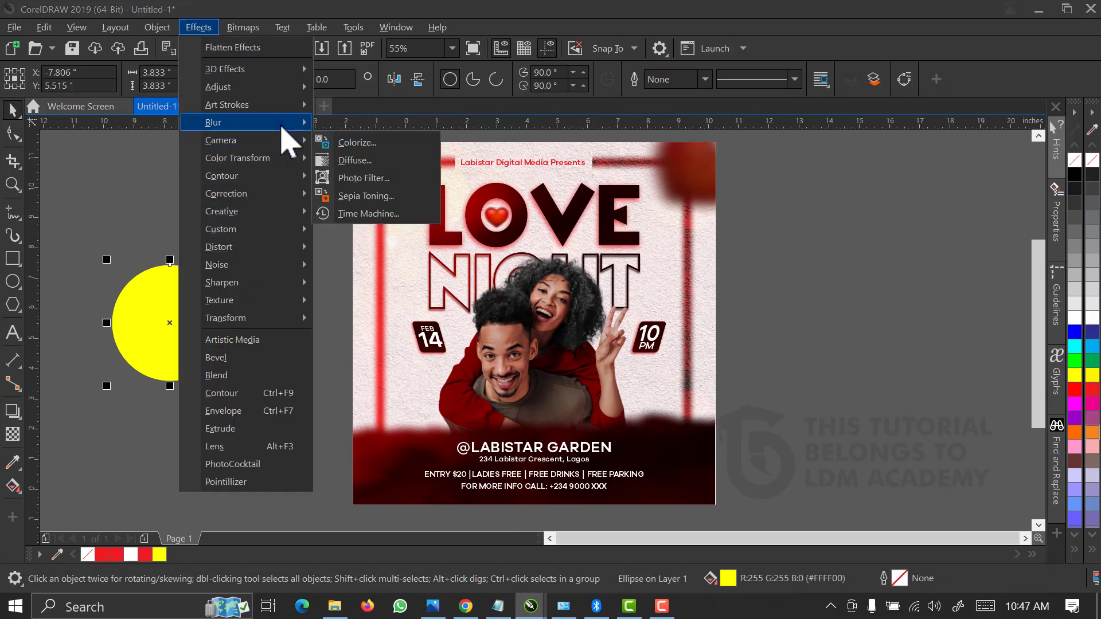
mouse_move(281, 126)
click(351, 144)
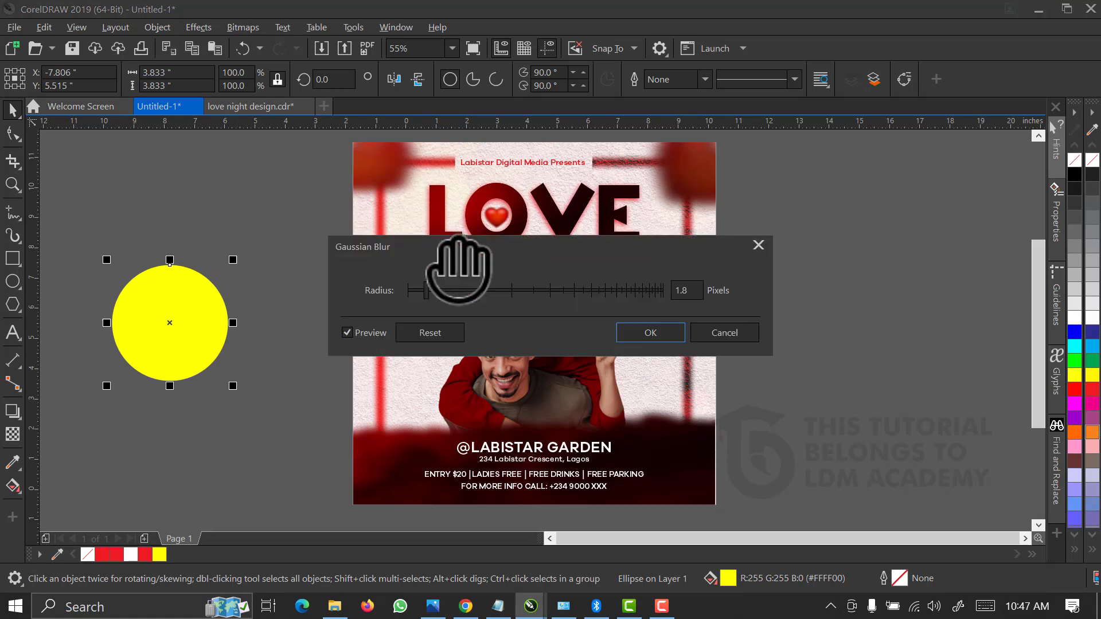
drag(438, 299, 638, 291)
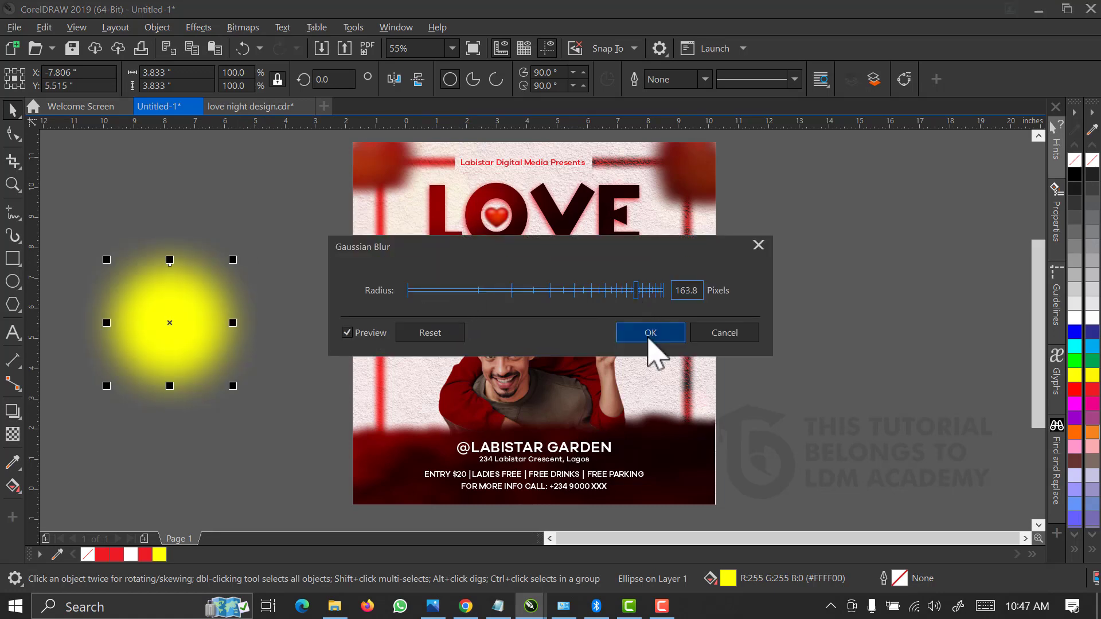
click(650, 334)
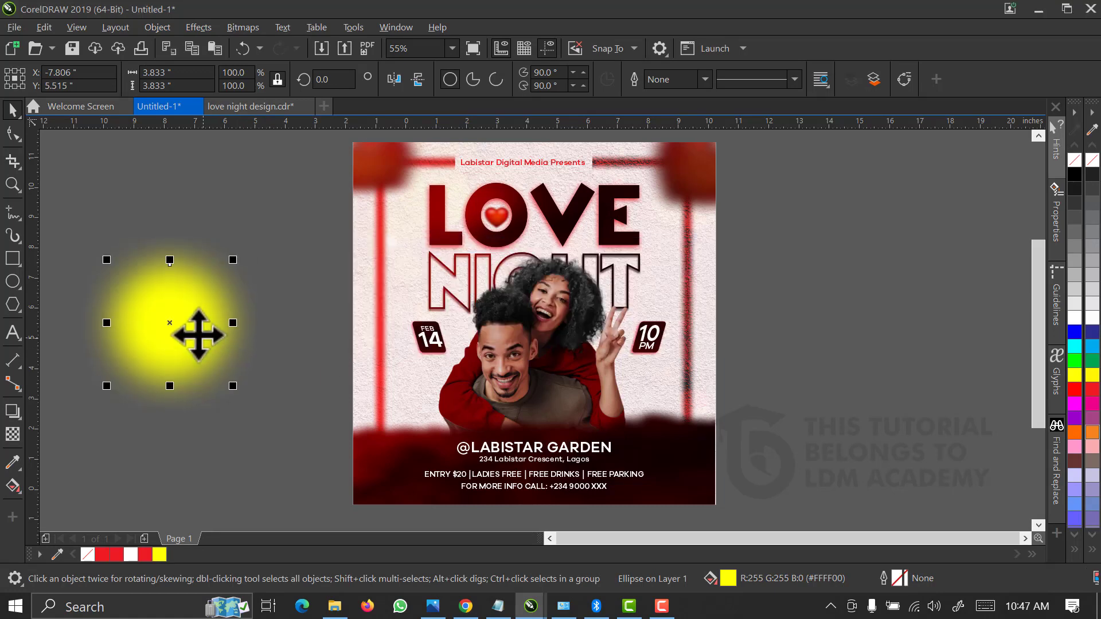
Place the blurred yellow circle over the couple's lower part at about 1.93 inches, with a copy at the page's right edge
drag(197, 327, 603, 407)
scroll(590, 361, up, 2)
click(13, 434)
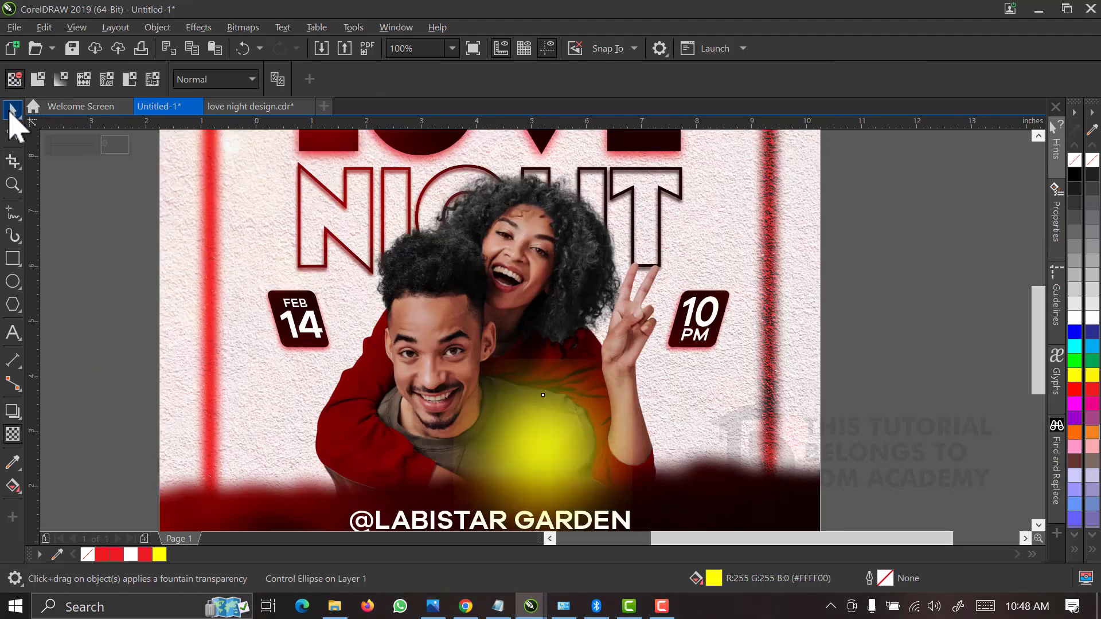
click(11, 110)
drag(531, 452, 806, 437)
drag(733, 452, 453, 467)
Convert the yellow glow over the couple to a 400 dpi RGB bitmap with anti-aliasing and a transparent background
click(240, 27)
click(248, 45)
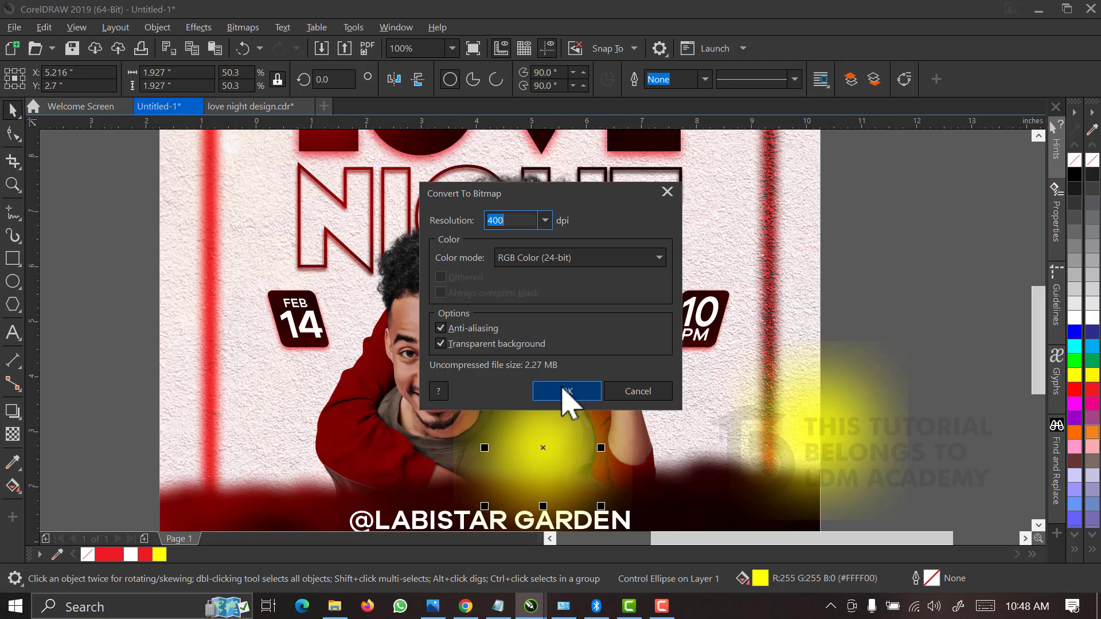
click(563, 390)
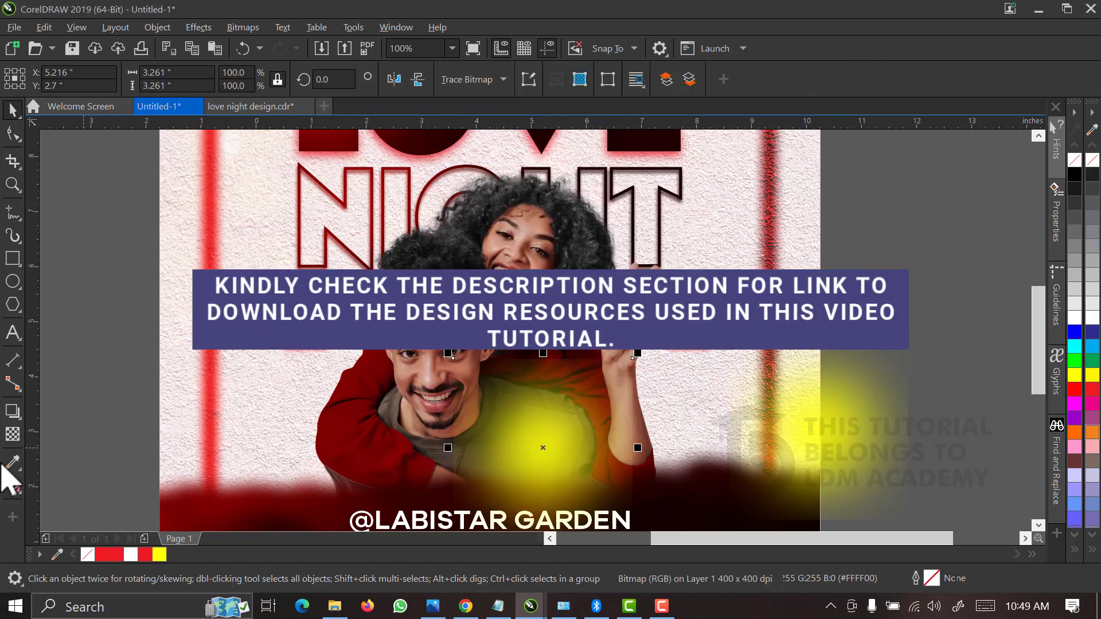
Fade out the left edge of the yellow glow bitmap with a short linear fountain transparency
scroll(516, 484, up, 2)
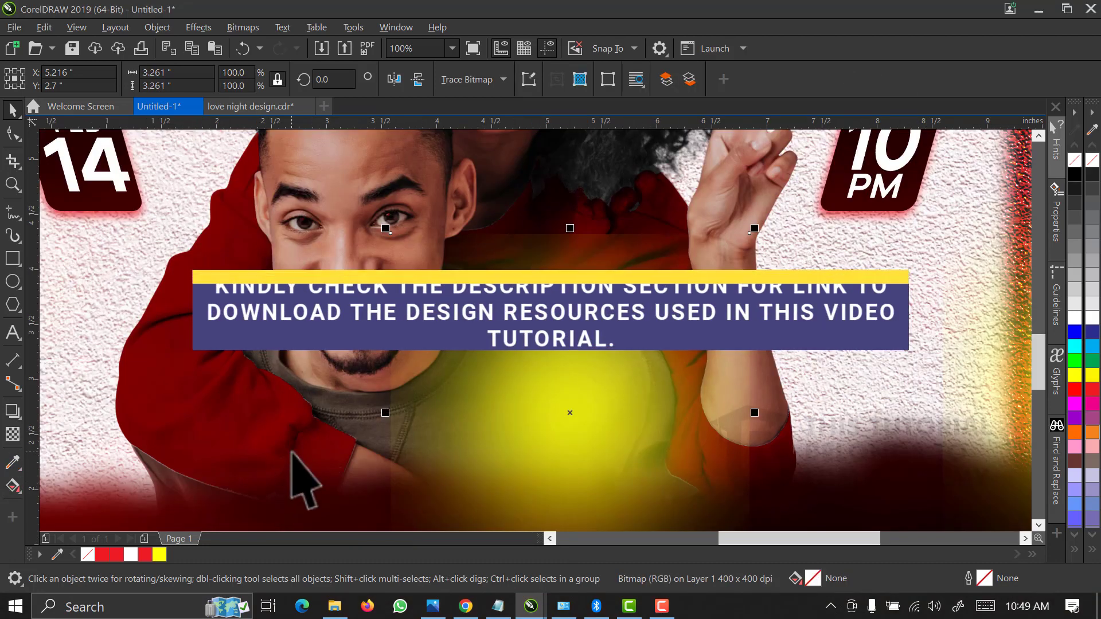
click(12, 434)
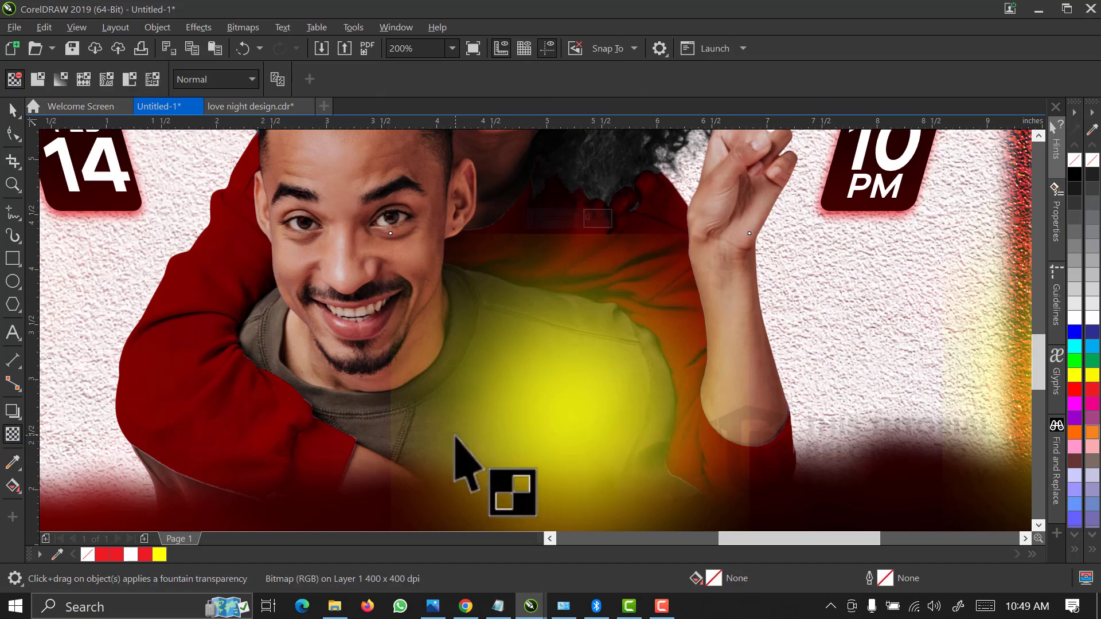
drag(451, 434, 390, 436)
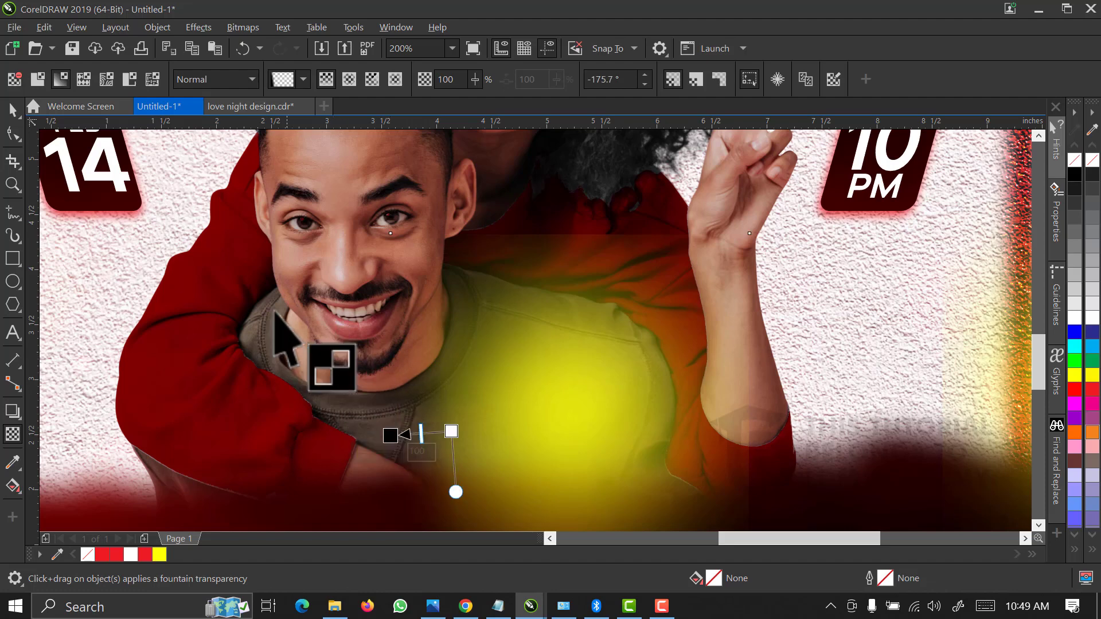
Flatten the yellow glow over the couple into a 400 dpi RGB bitmap and fade its right edge with a short linear fountain transparency
click(12, 109)
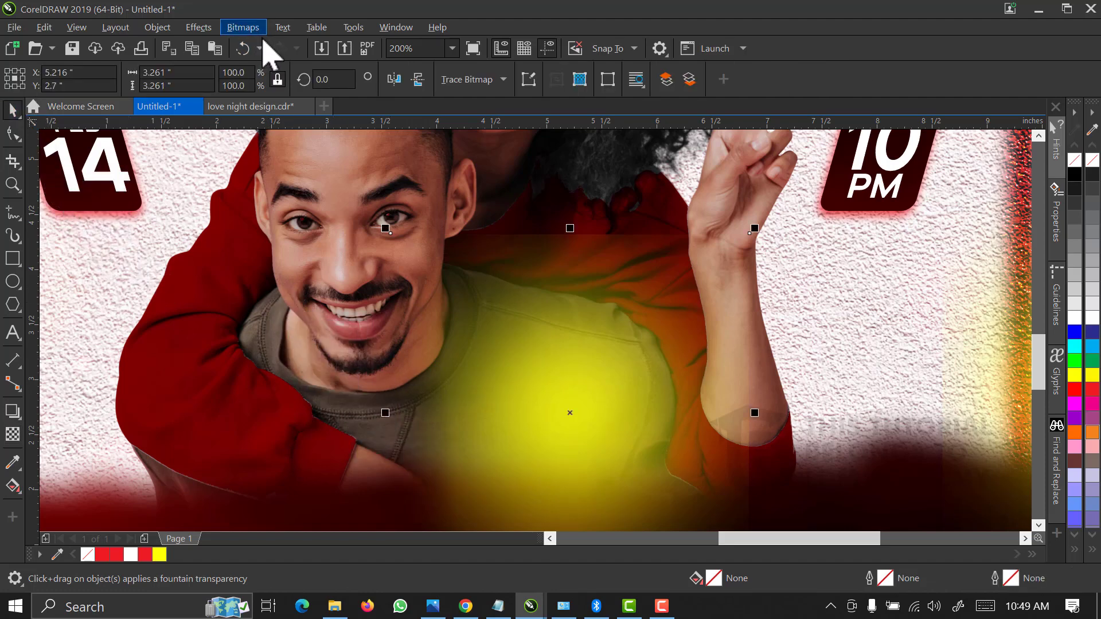
click(273, 49)
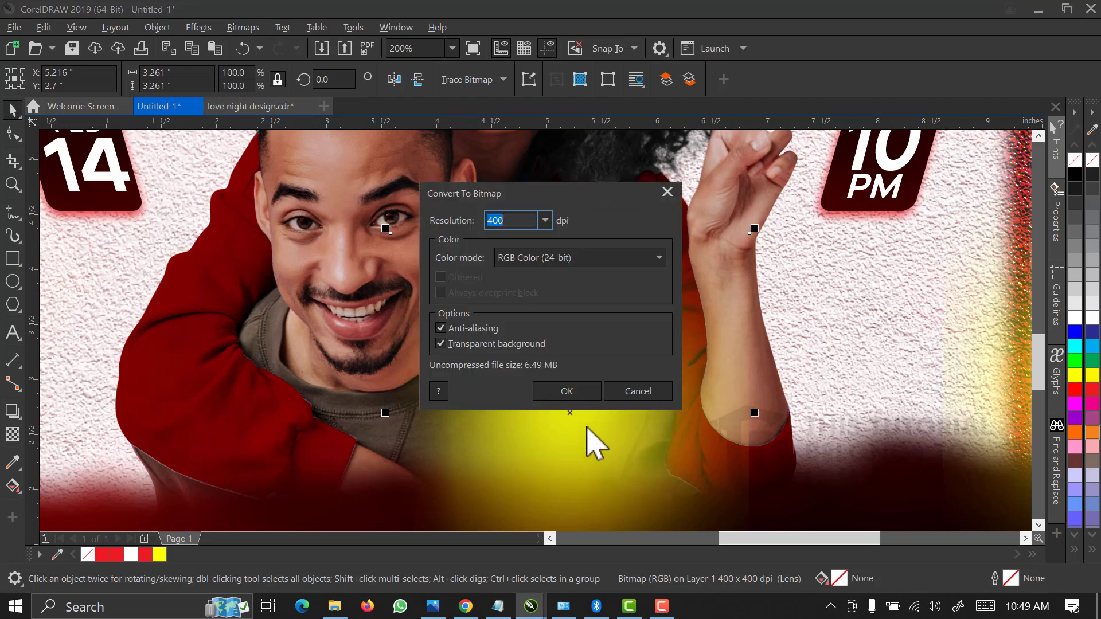
click(566, 391)
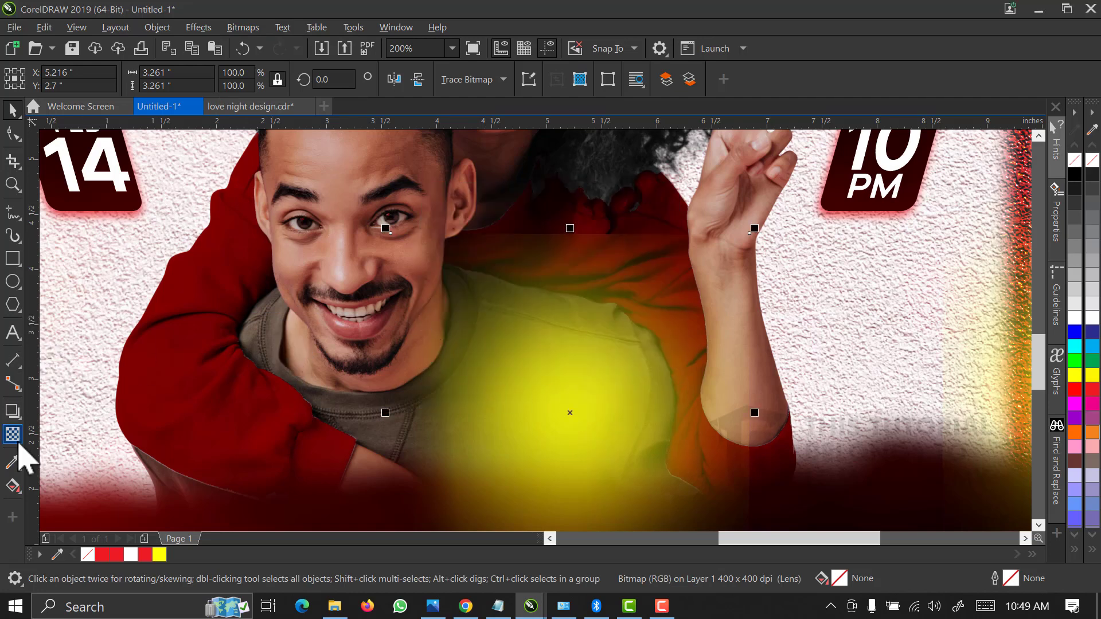
click(13, 434)
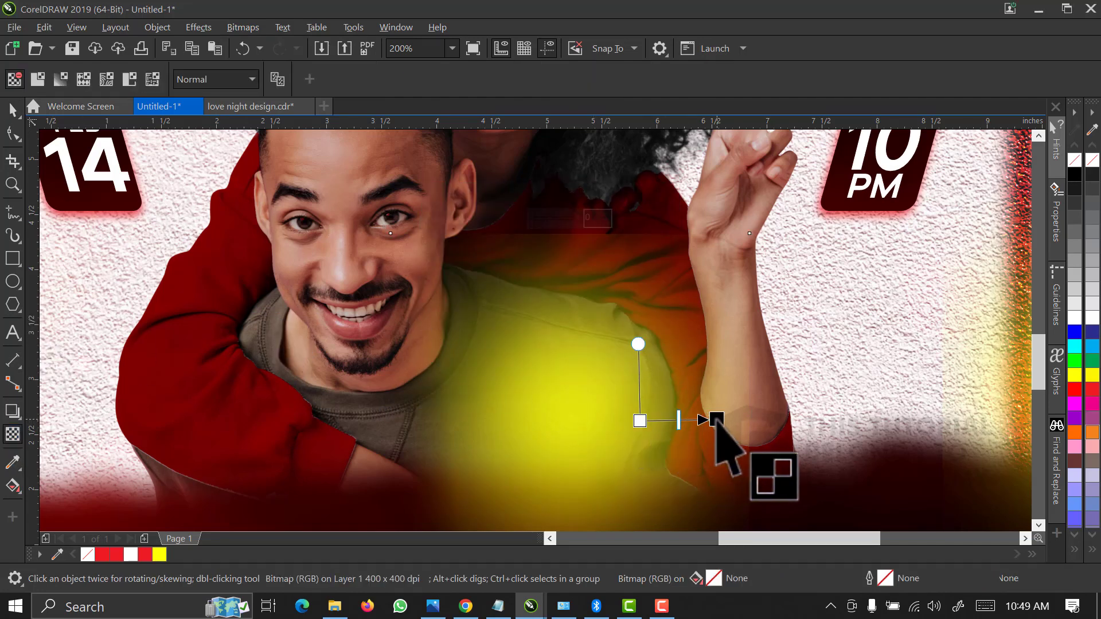
drag(640, 421, 716, 419)
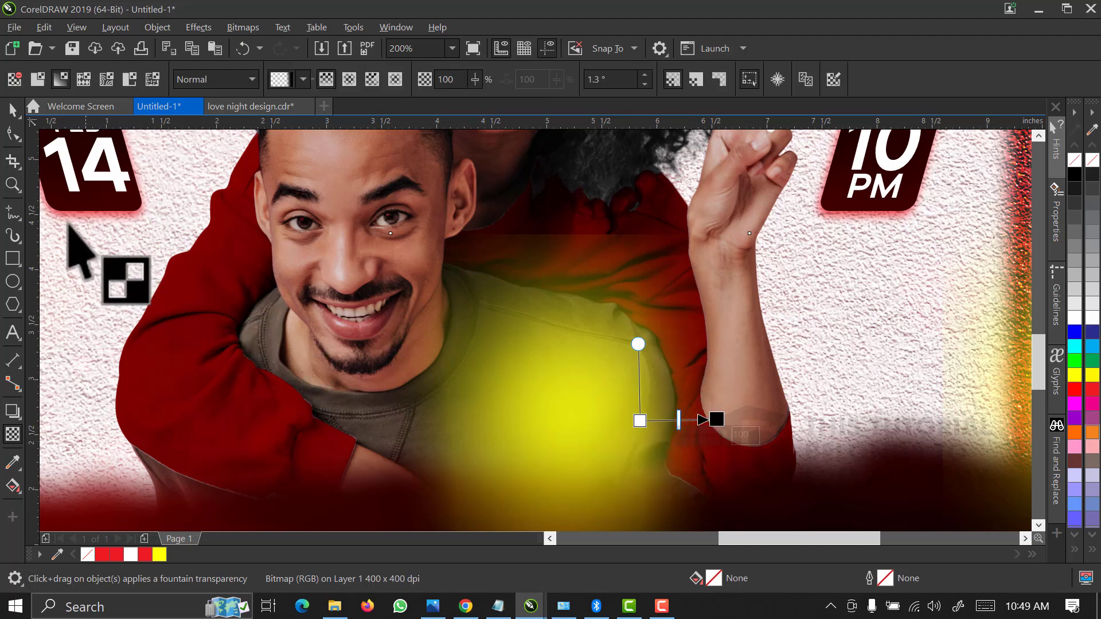
Flatten the glow again as a 400 dpi RGB bitmap and fade its top edge with a short vertical fountain transparency
click(13, 109)
click(243, 27)
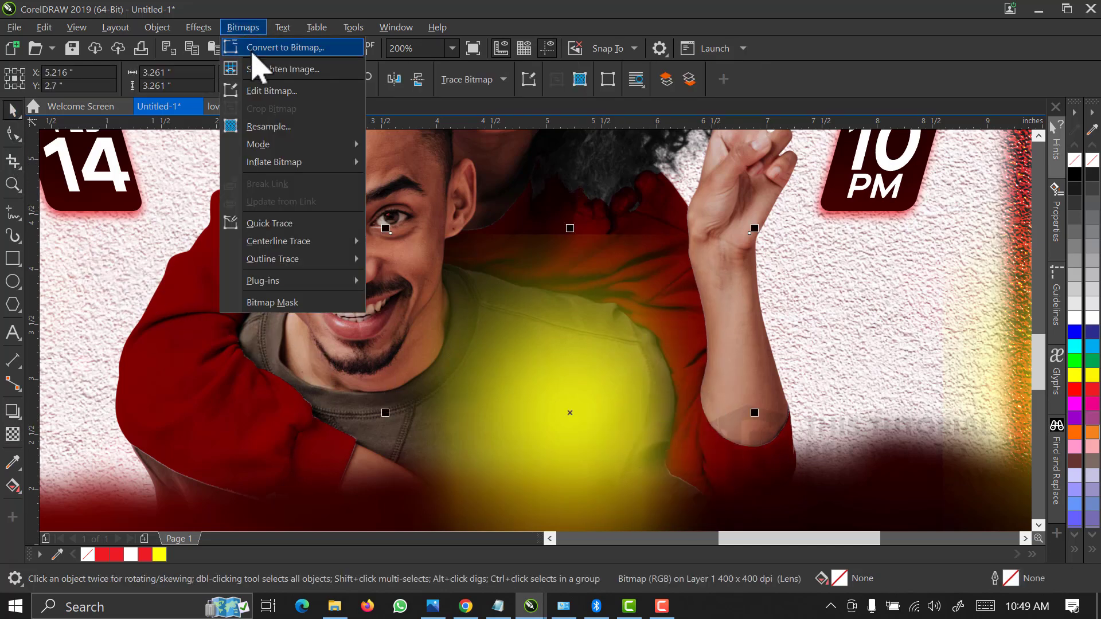
click(419, 341)
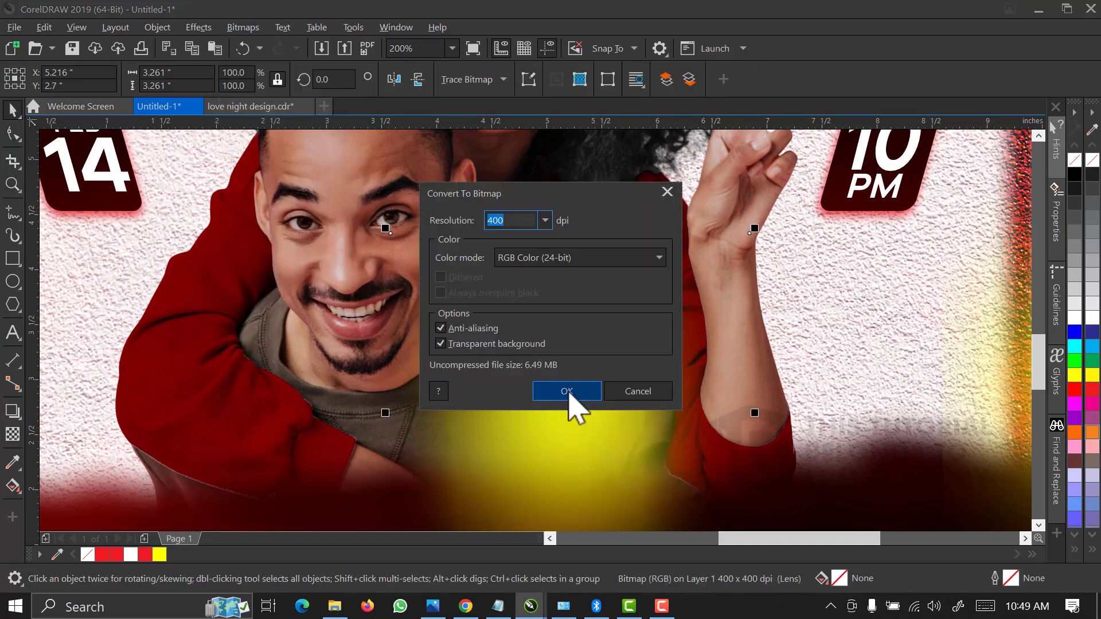
click(567, 392)
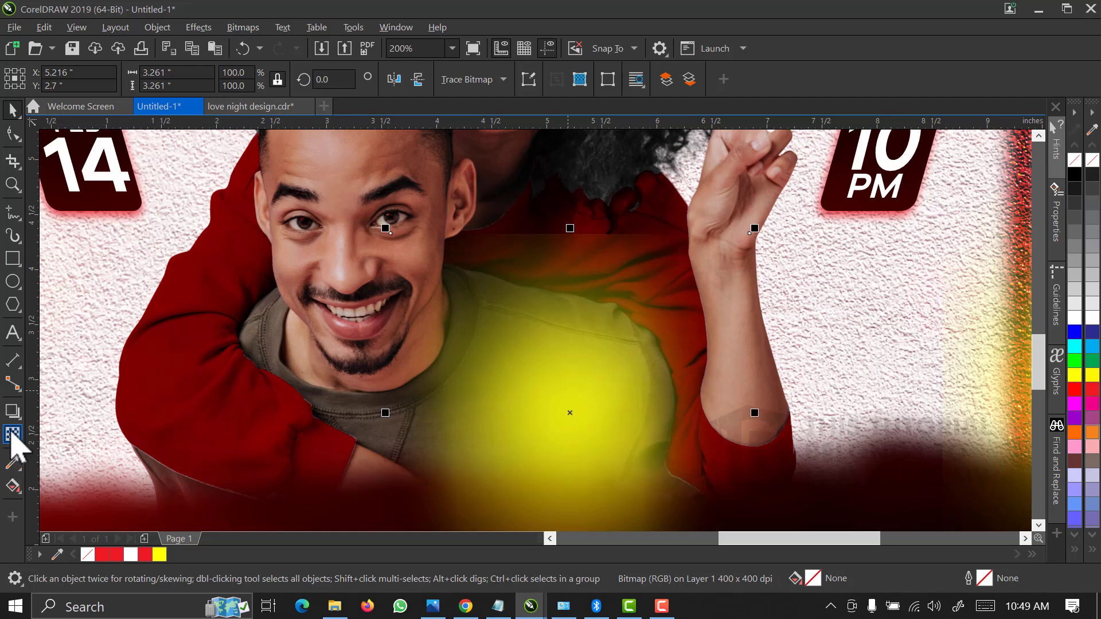
click(13, 434)
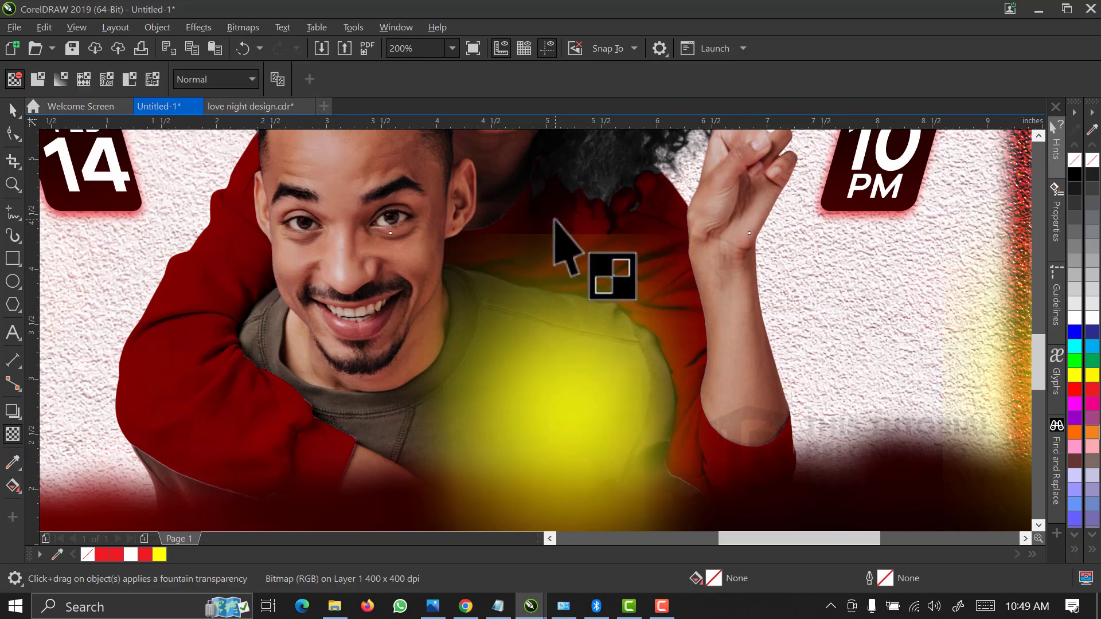
drag(553, 219, 554, 280)
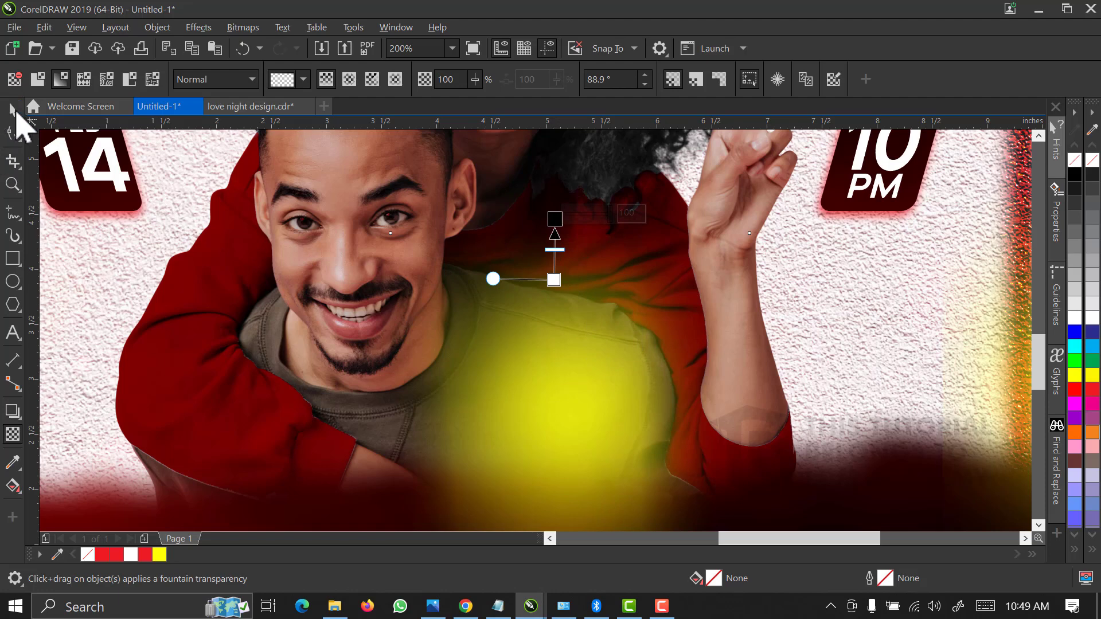
Convert the edge-faded yellow glow over the couple to a bitmap once more to bake in its top fade
click(14, 109)
click(243, 27)
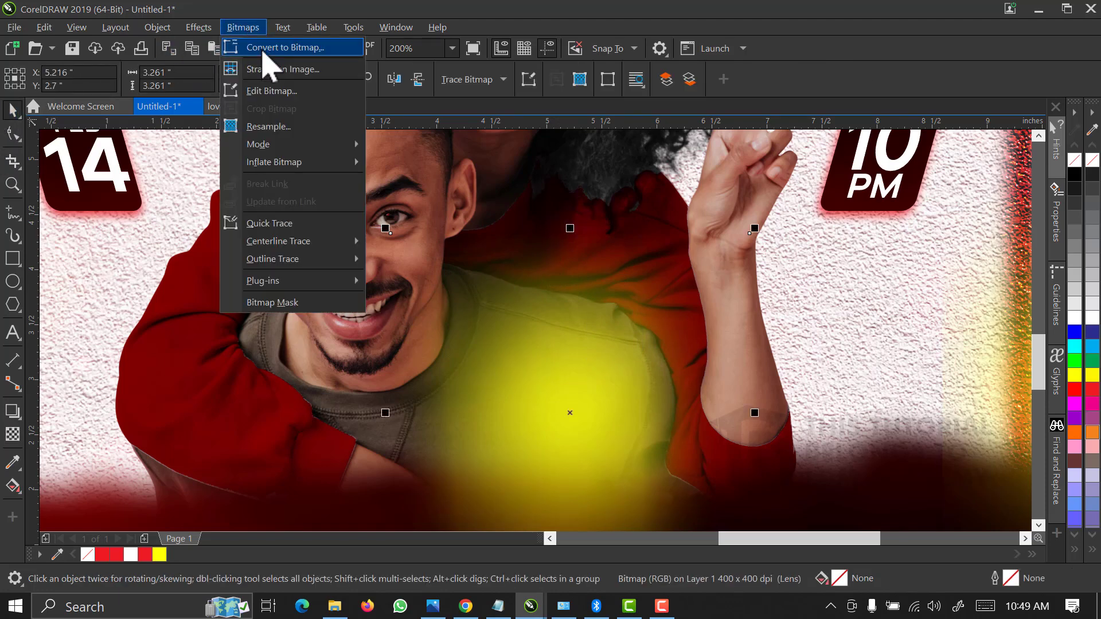
click(262, 51)
click(564, 393)
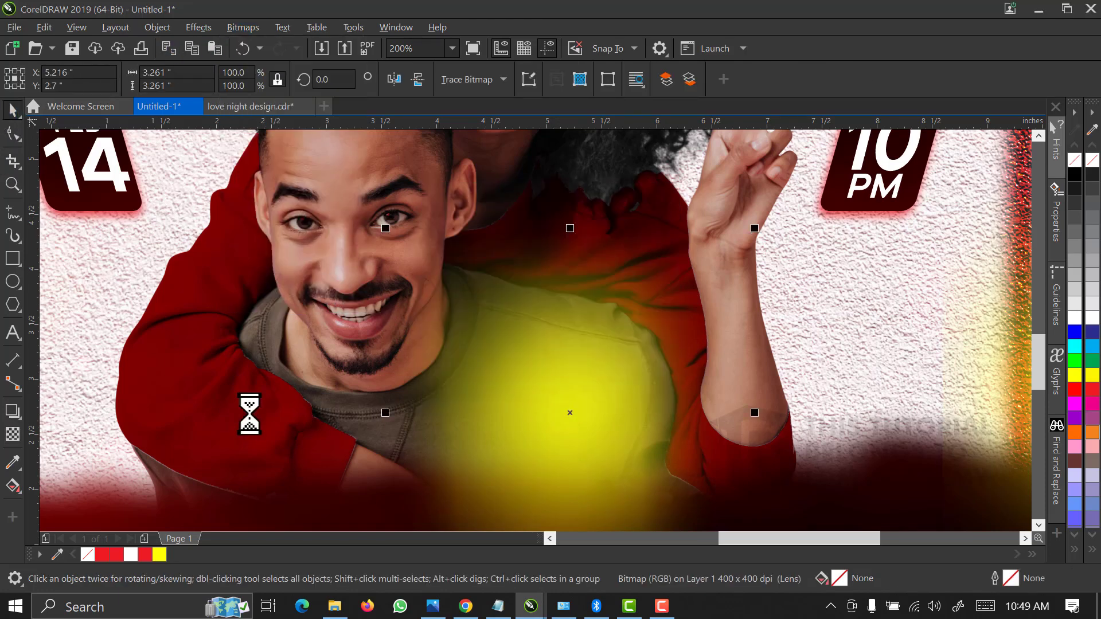
Set the glow's merge mode to Screen and apply a uniform transparency of 50
click(12, 436)
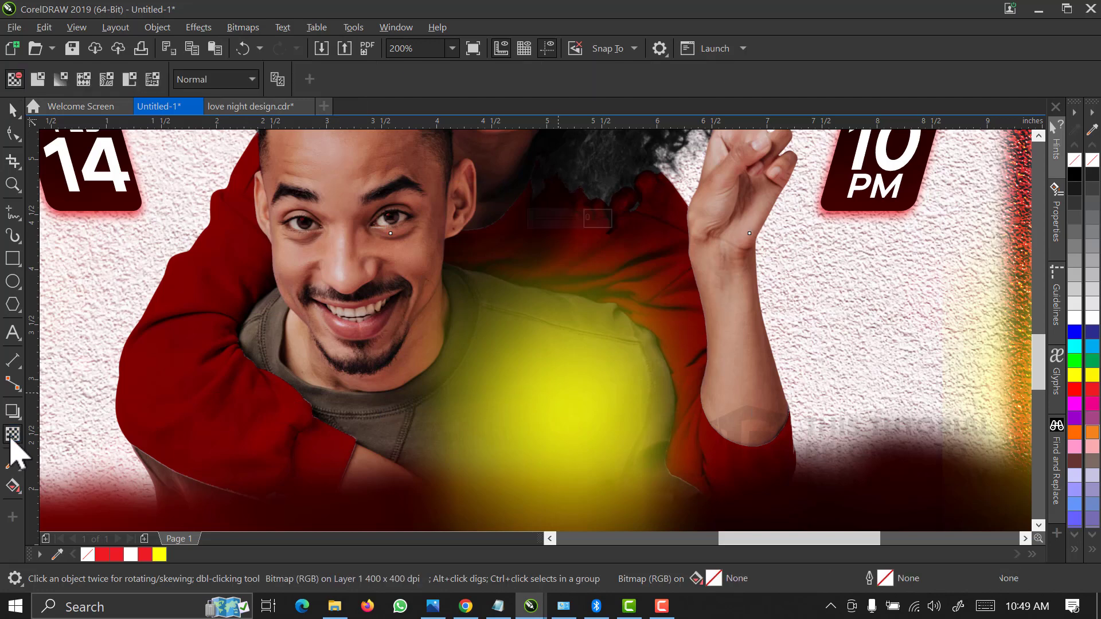
click(241, 81)
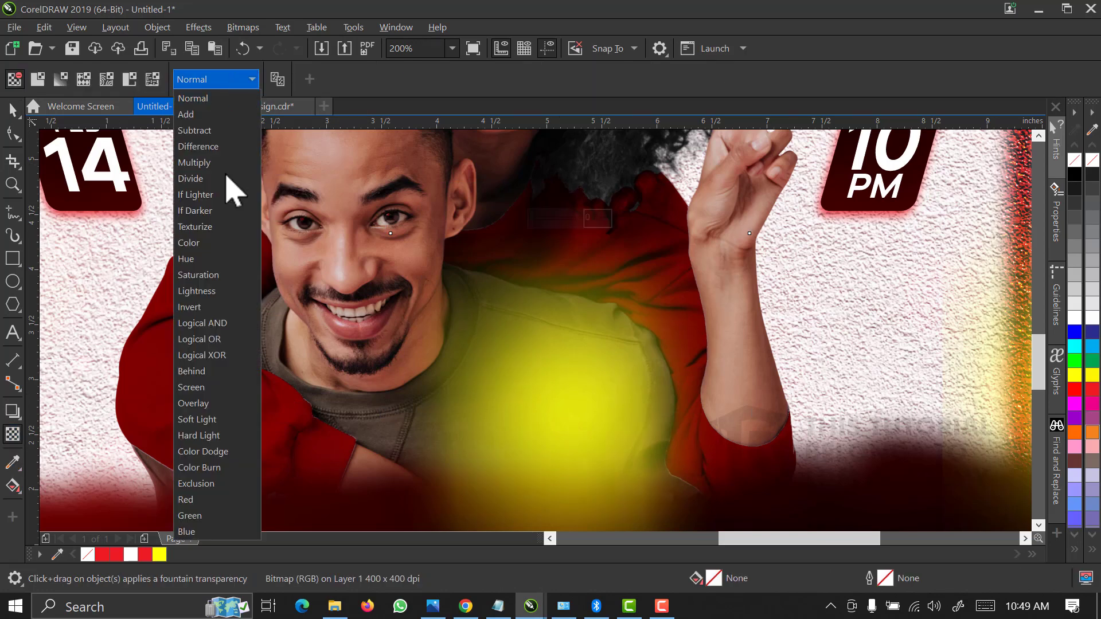
click(203, 389)
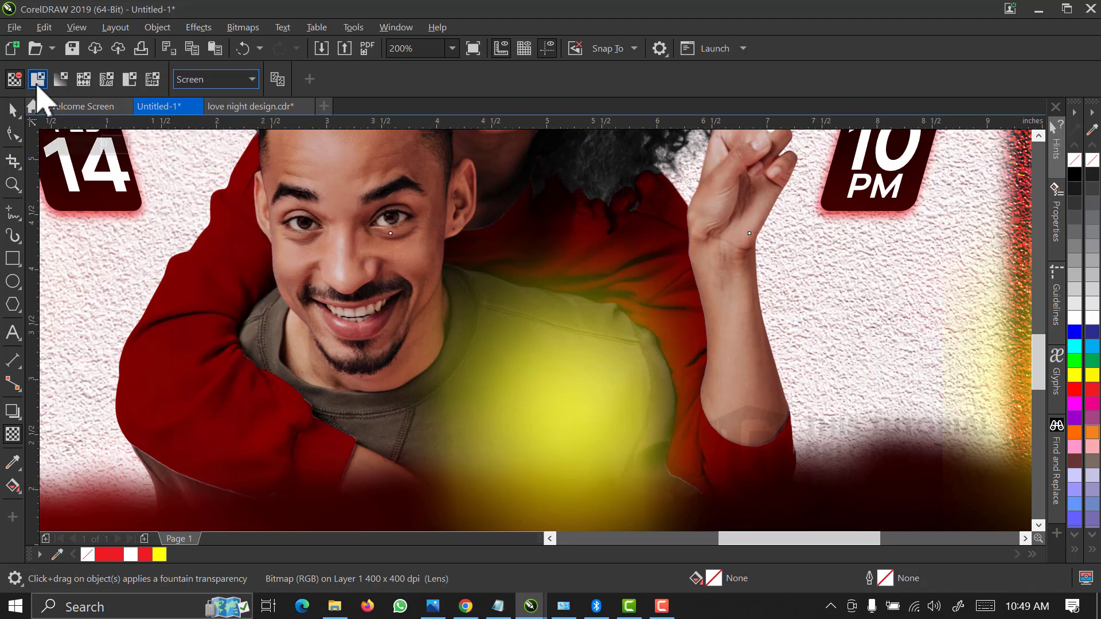
click(37, 79)
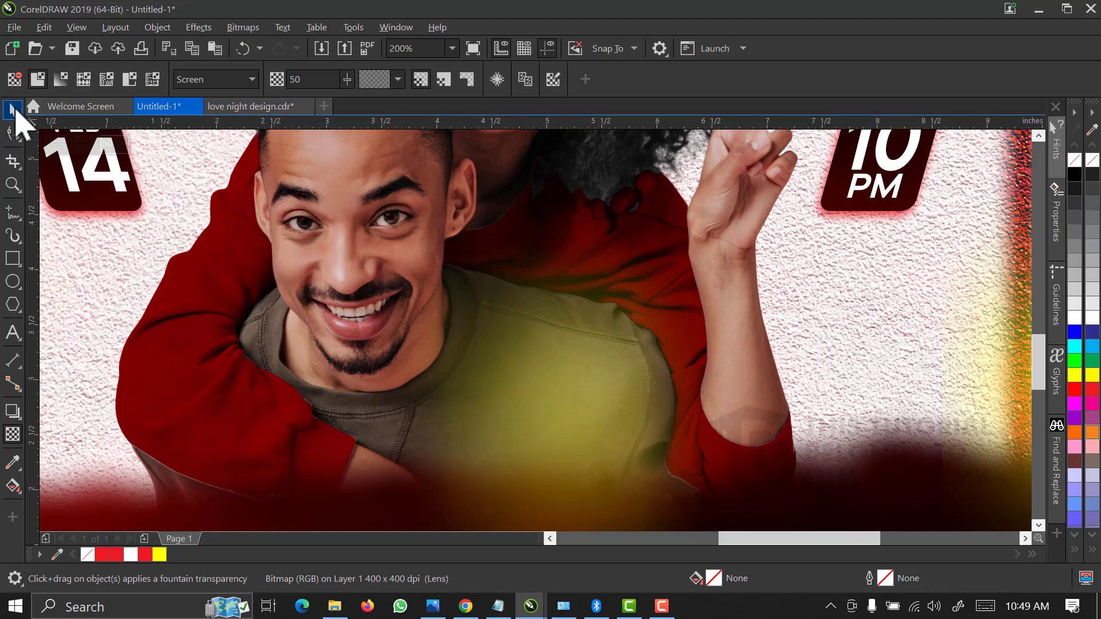
click(12, 109)
Scale the glow on the man's shirt down to about 3 inches and position it over the lower part of the couple
click(454, 394)
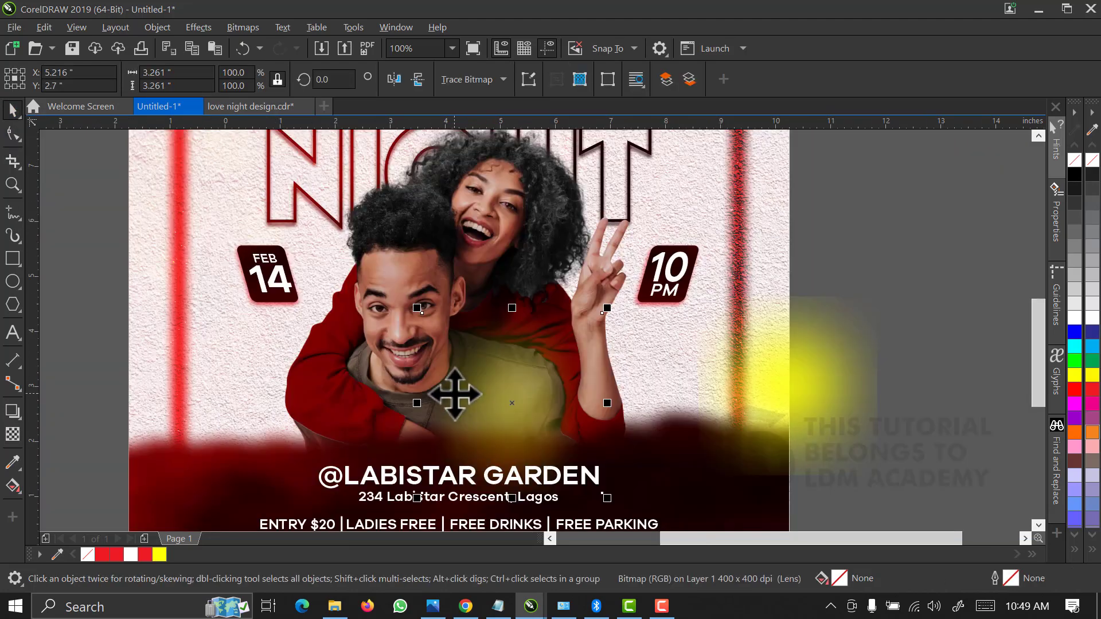
click(808, 370)
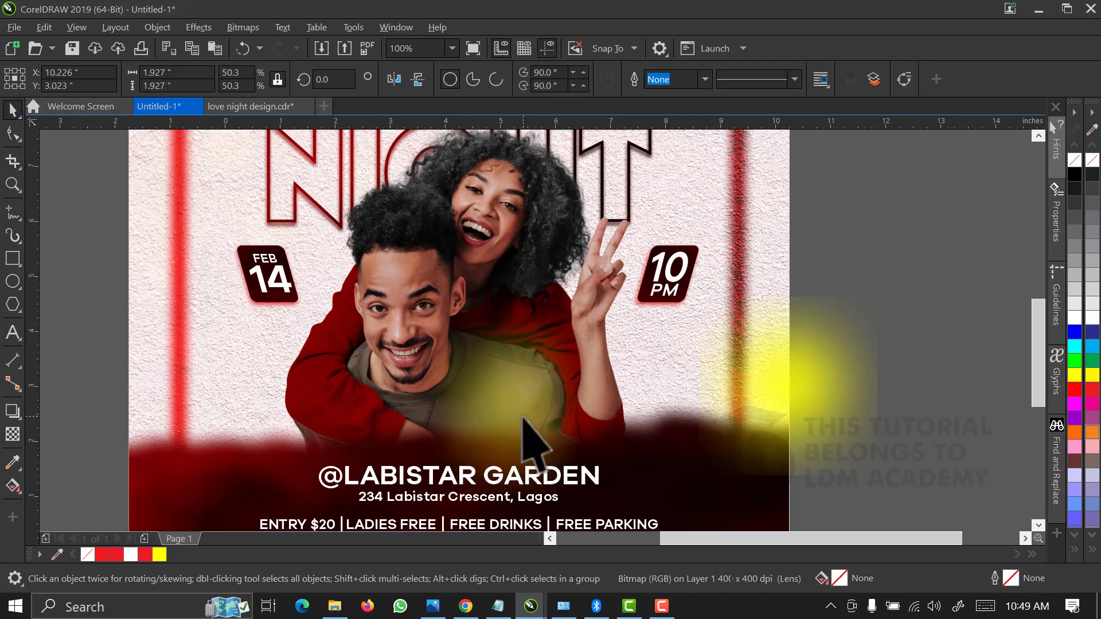
drag(602, 491, 600, 483)
drag(508, 398, 517, 397)
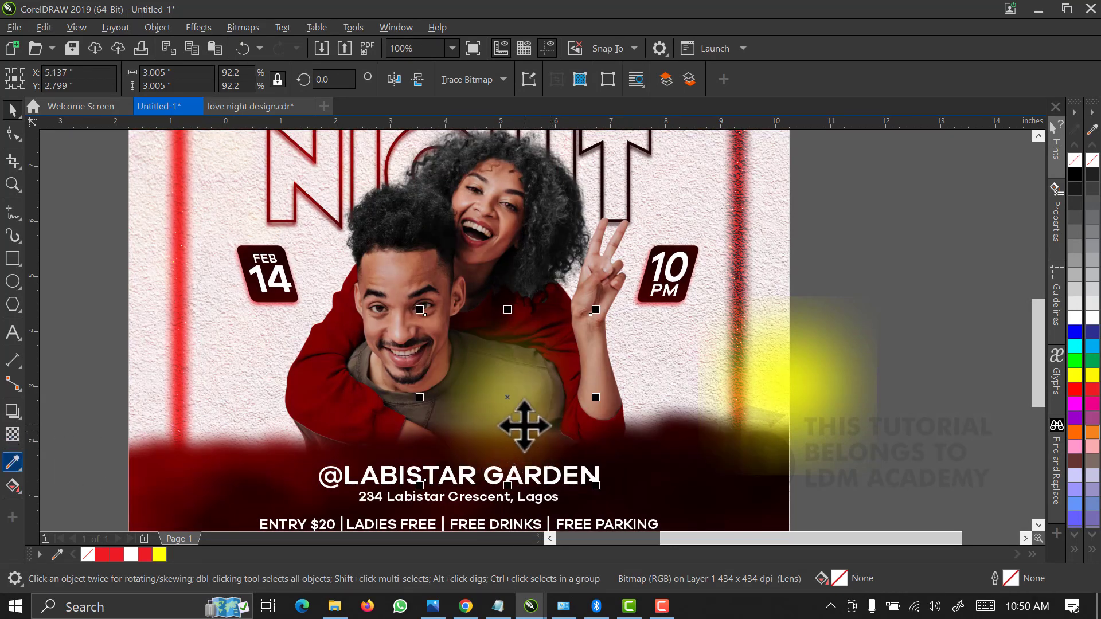
Copy the shirt glow onto the red sleeve below the FEB 14 badge and scale the copy to about 2.48 inches
drag(523, 426, 313, 401)
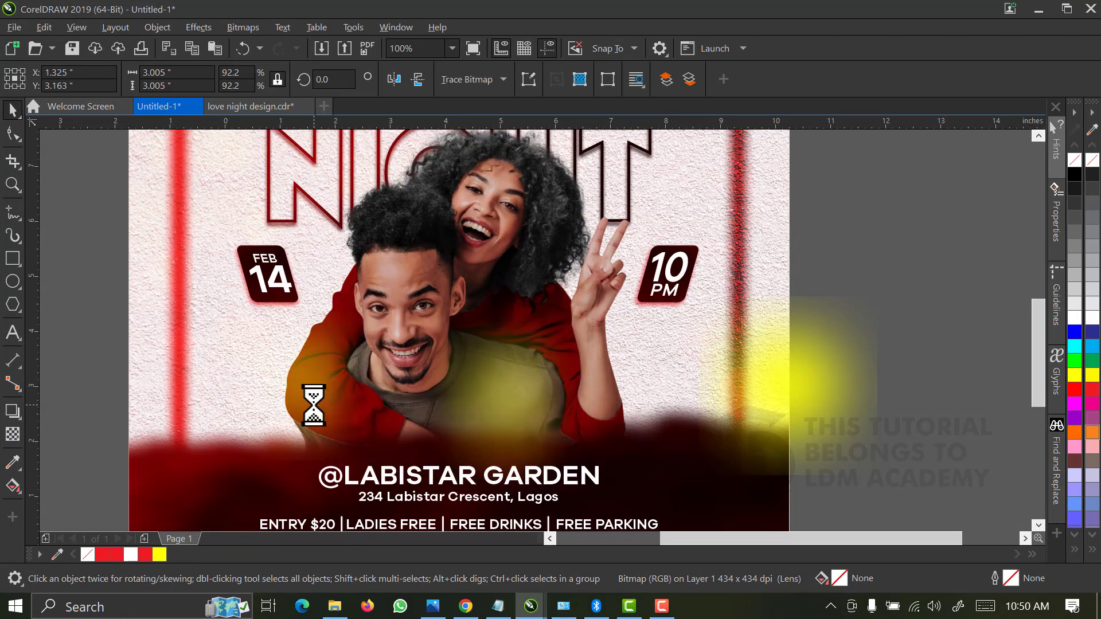
scroll(314, 403, up, 1)
drag(152, 462, 167, 457)
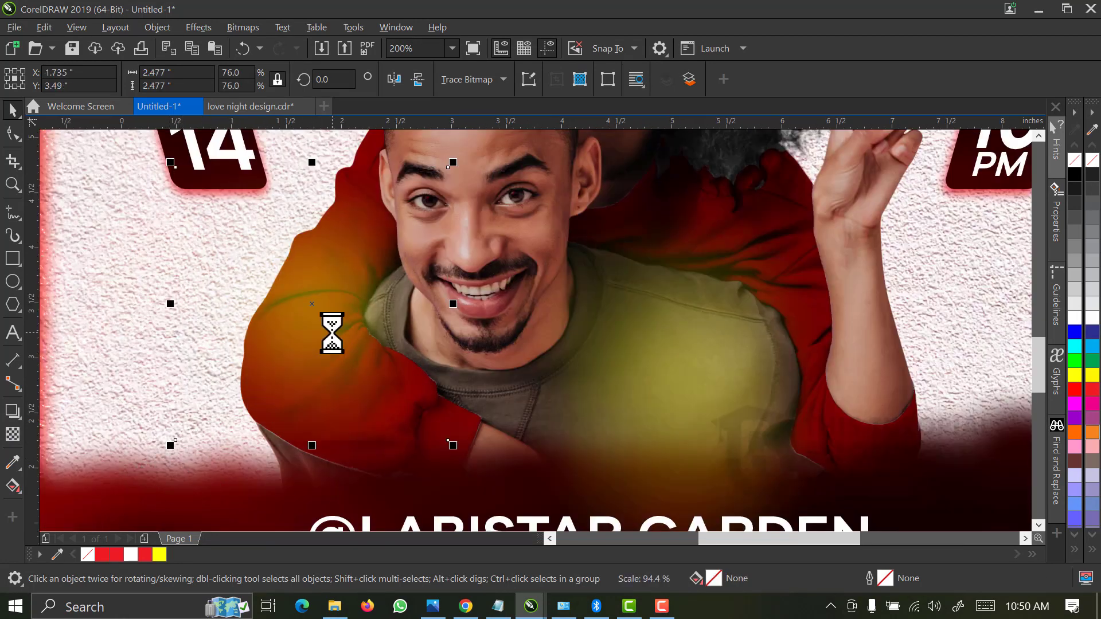
drag(331, 339, 342, 346)
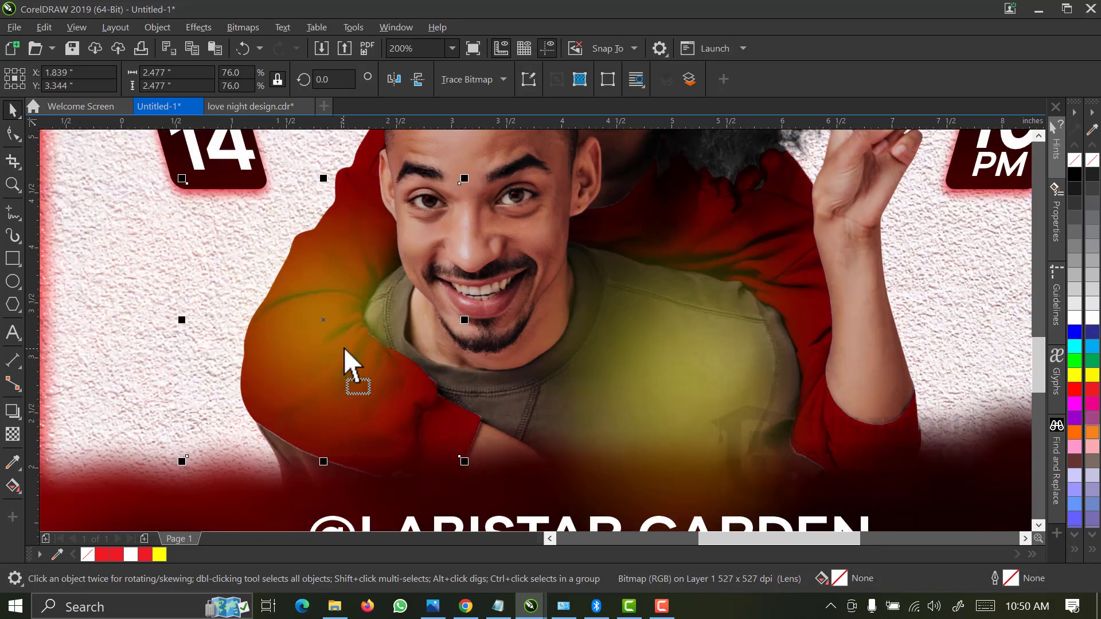
Change the red sleeve glow's merge mode to Overlay and enlarge the glow slightly from its lower-left corner
click(452, 49)
click(449, 103)
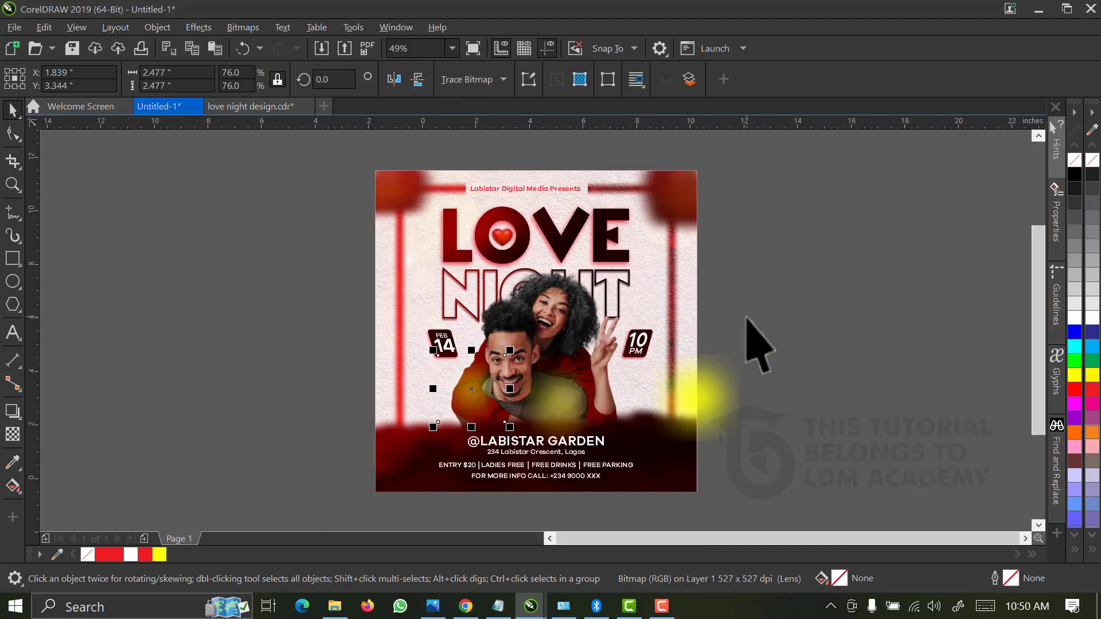
click(750, 327)
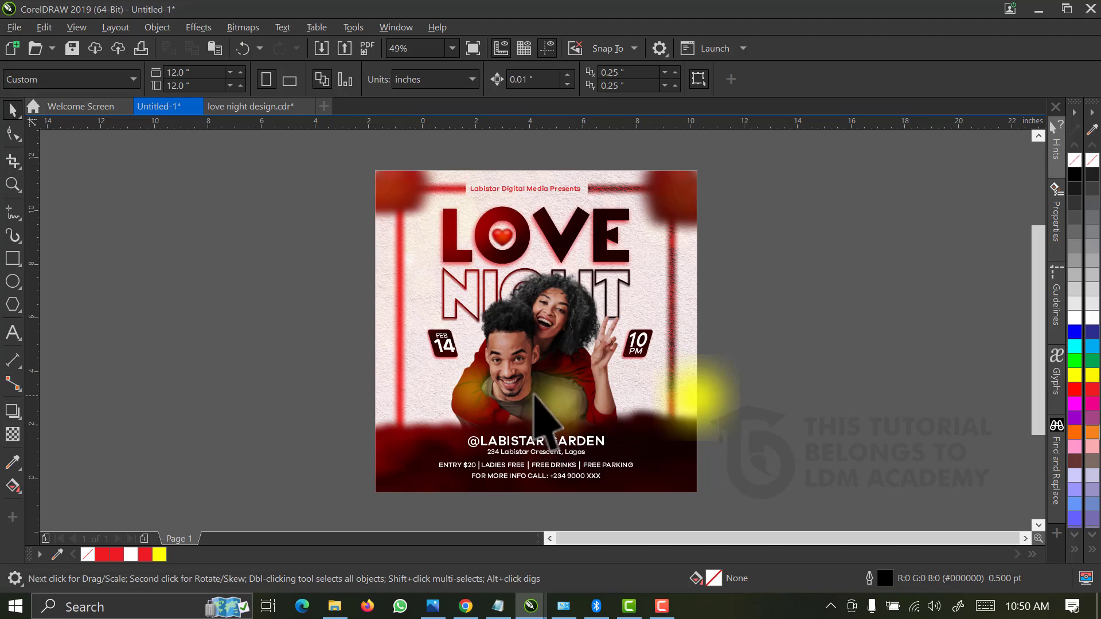
scroll(534, 396, up, 2)
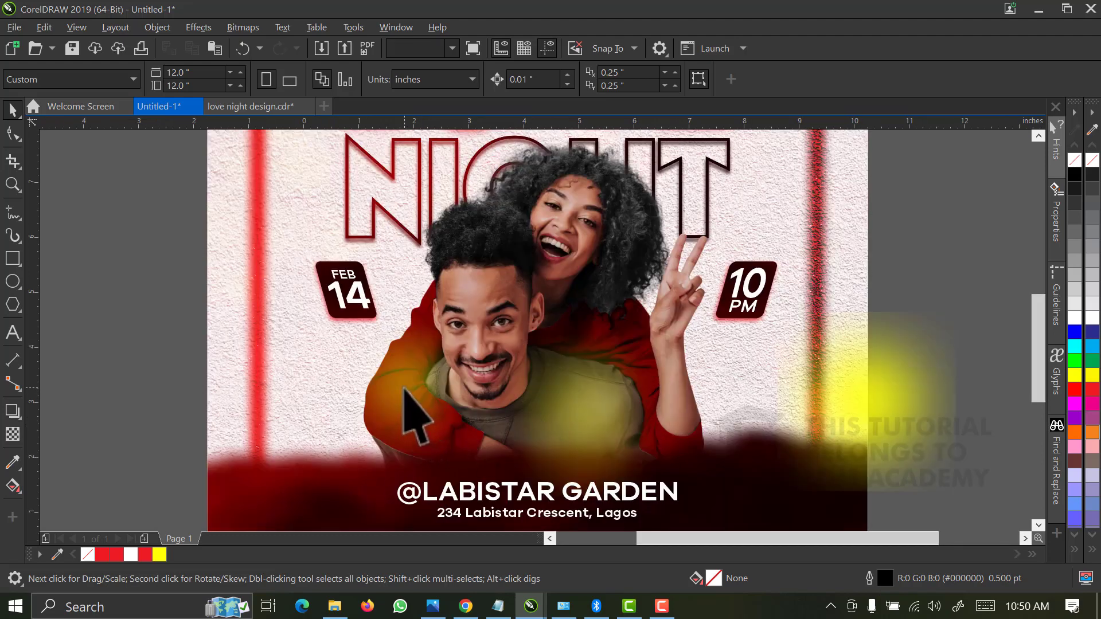
click(404, 389)
click(13, 434)
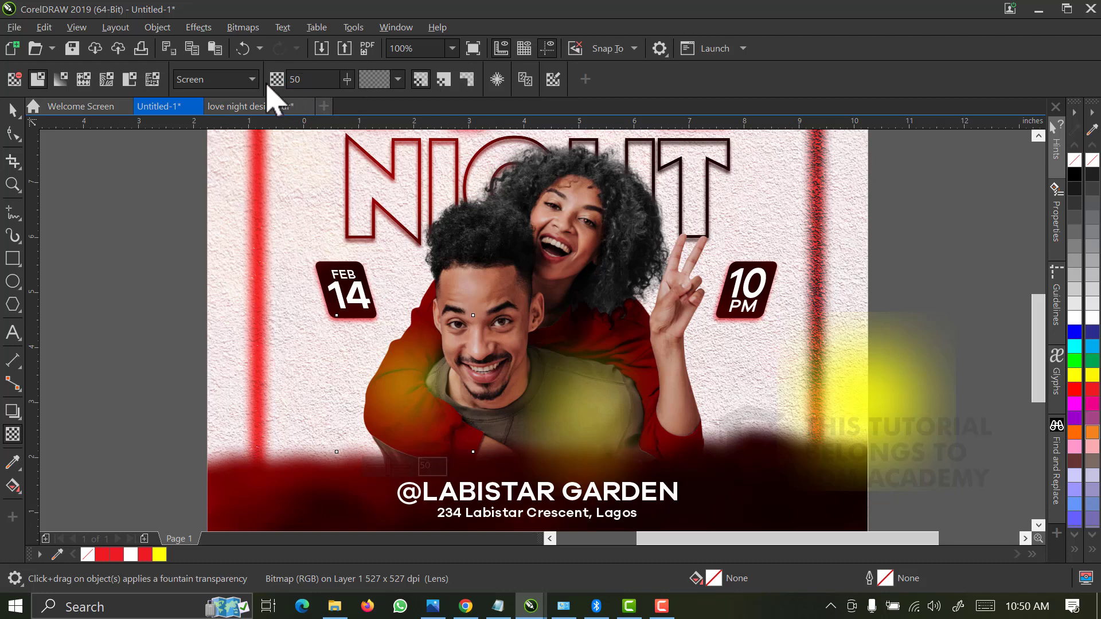
click(251, 80)
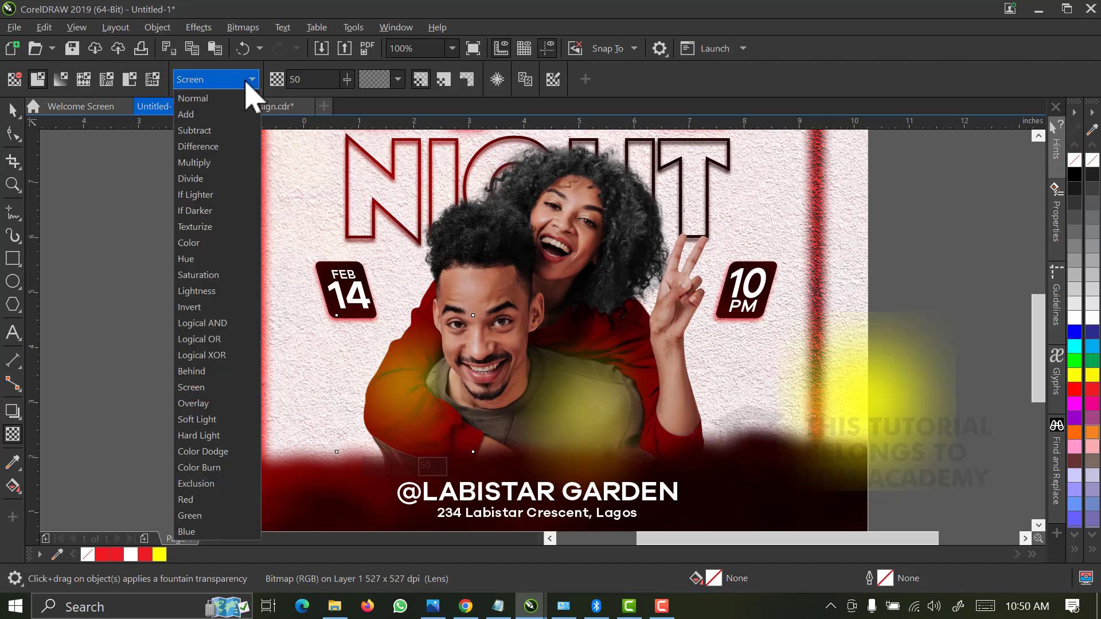
click(206, 404)
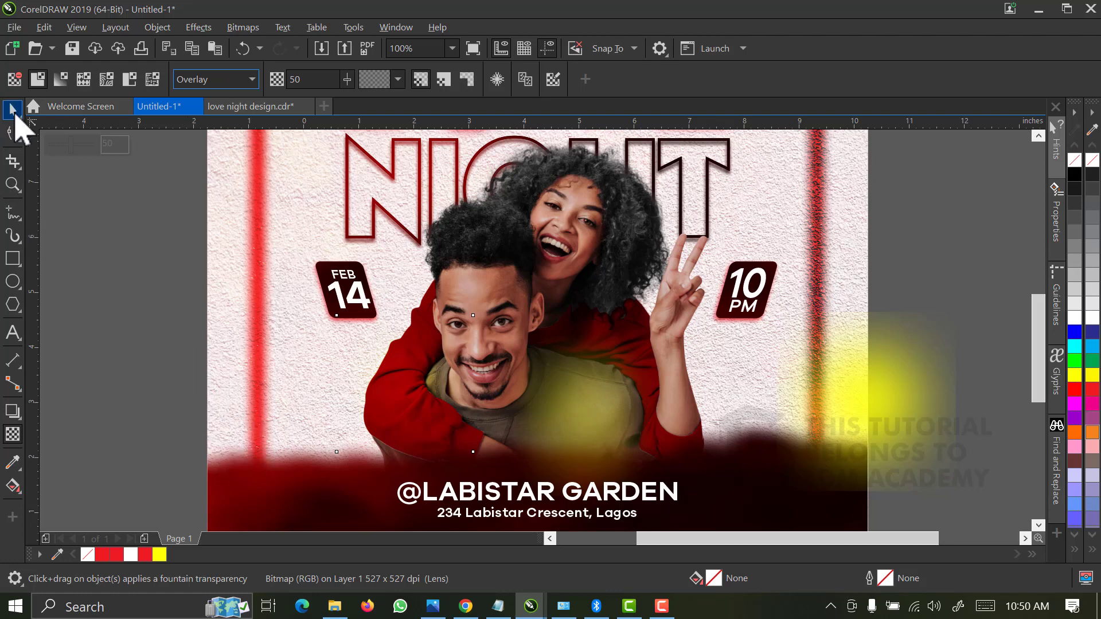
click(14, 112)
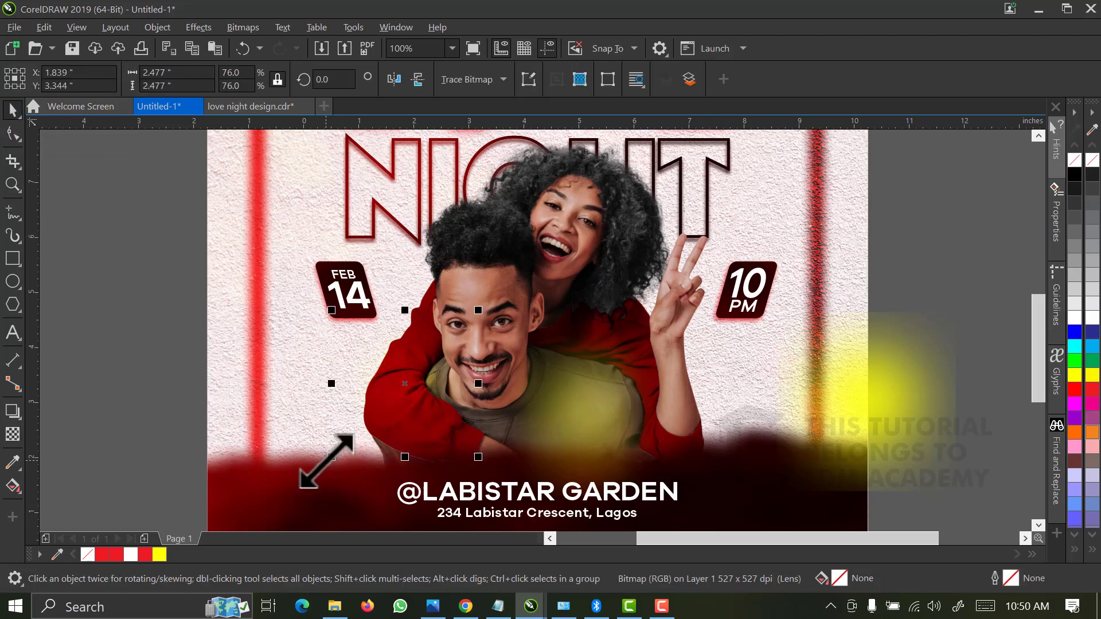
drag(331, 457, 303, 486)
Change the merge mode of the glow on the man's shirt to Overlay and deselect it
drag(406, 426, 602, 442)
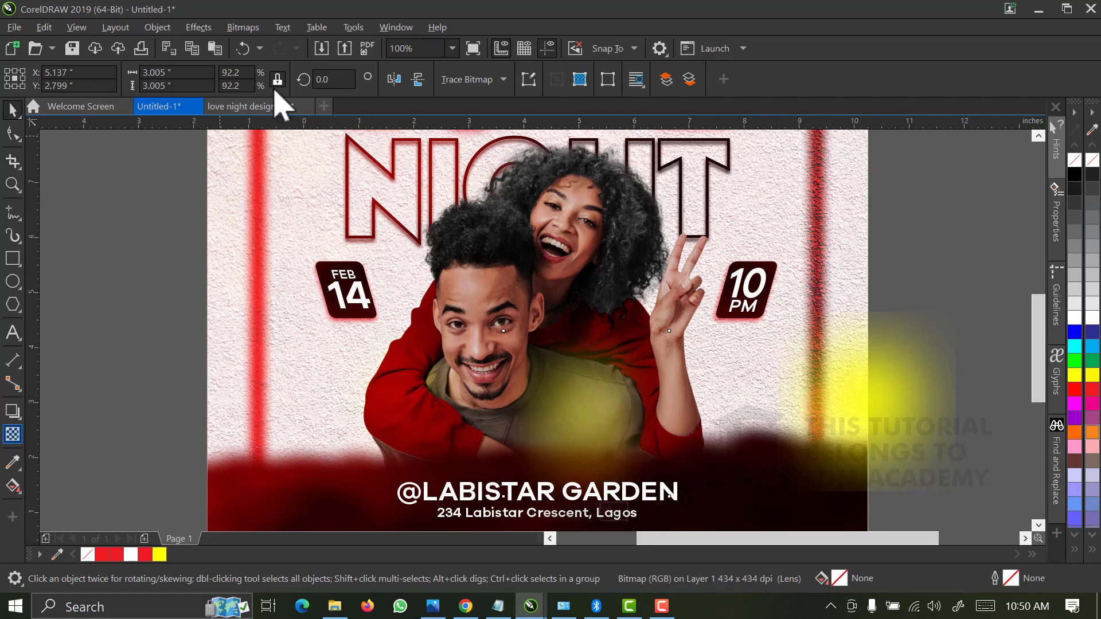
click(215, 79)
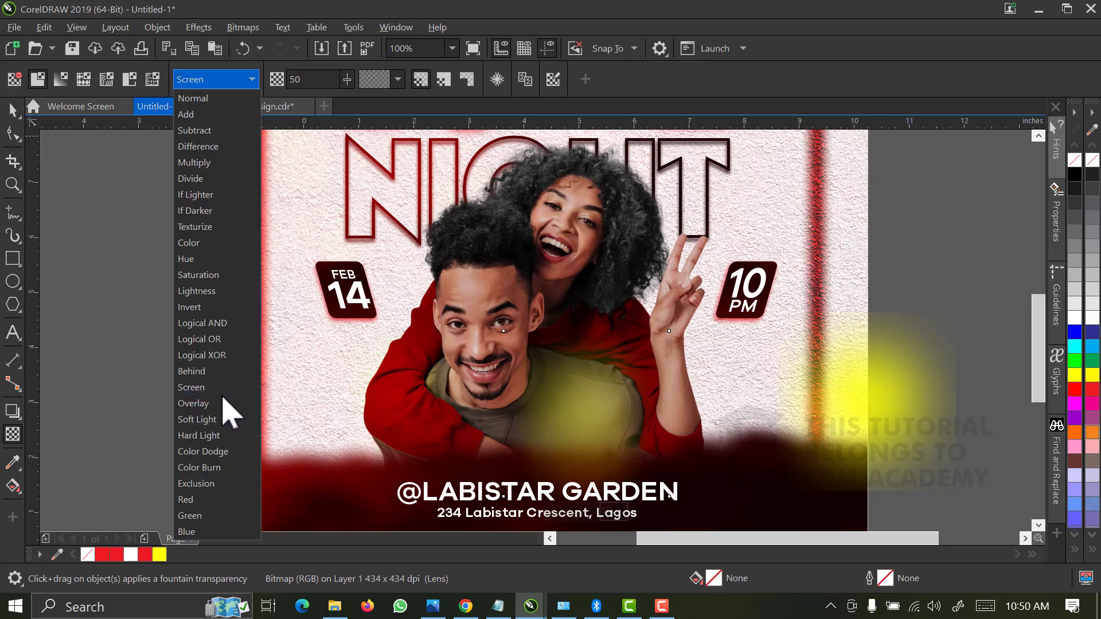
click(212, 405)
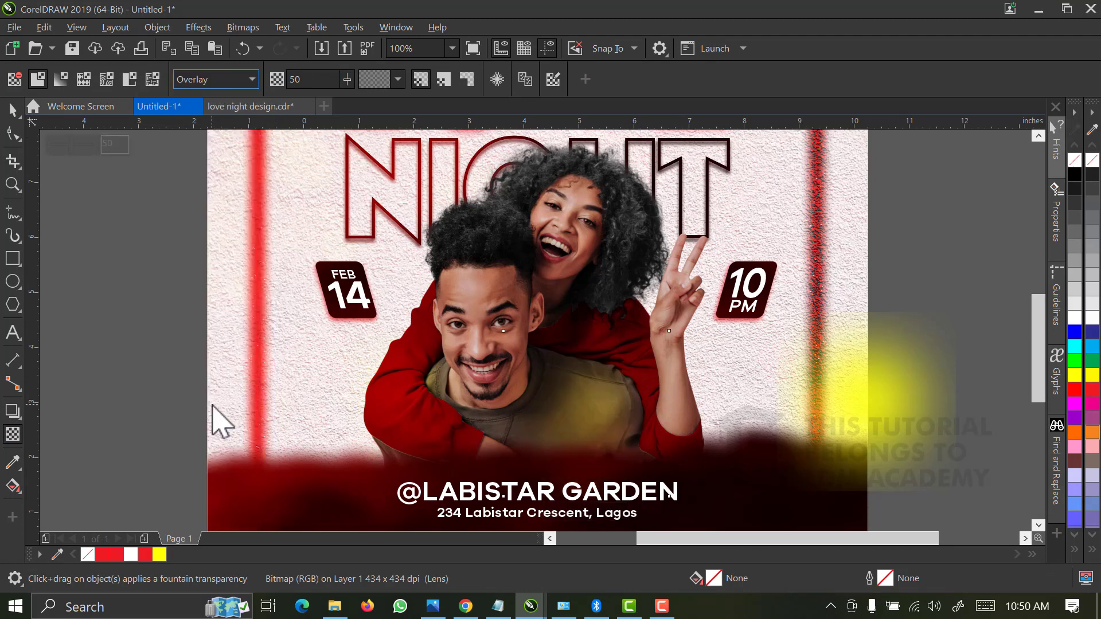
click(13, 110)
key(Escape)
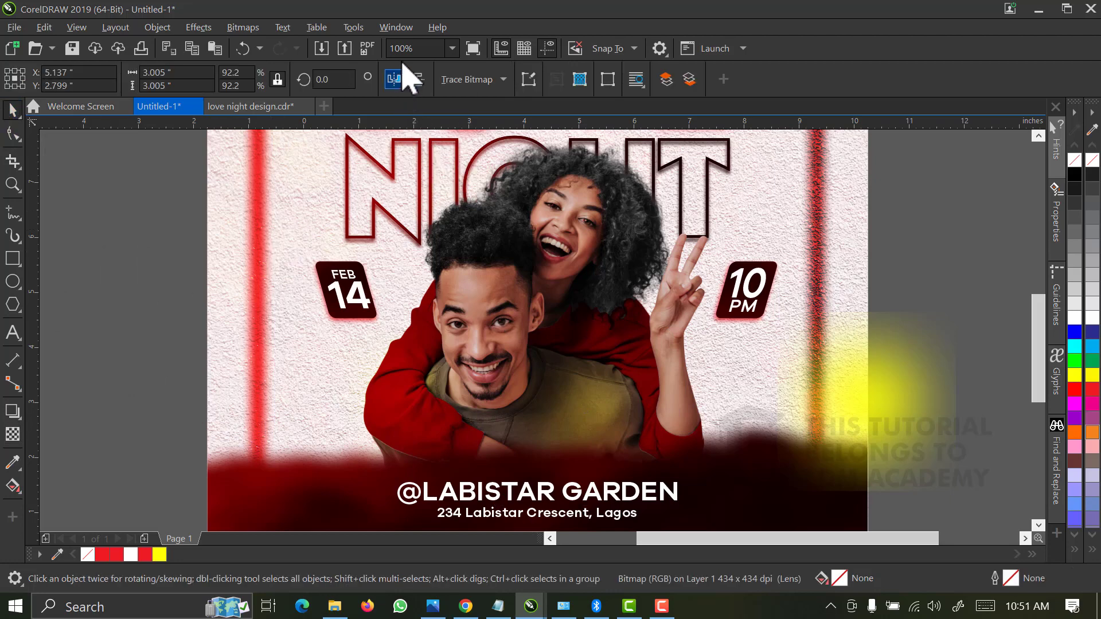
Delete the unblended yellow glow at the page's lower right edge
click(452, 48)
click(446, 79)
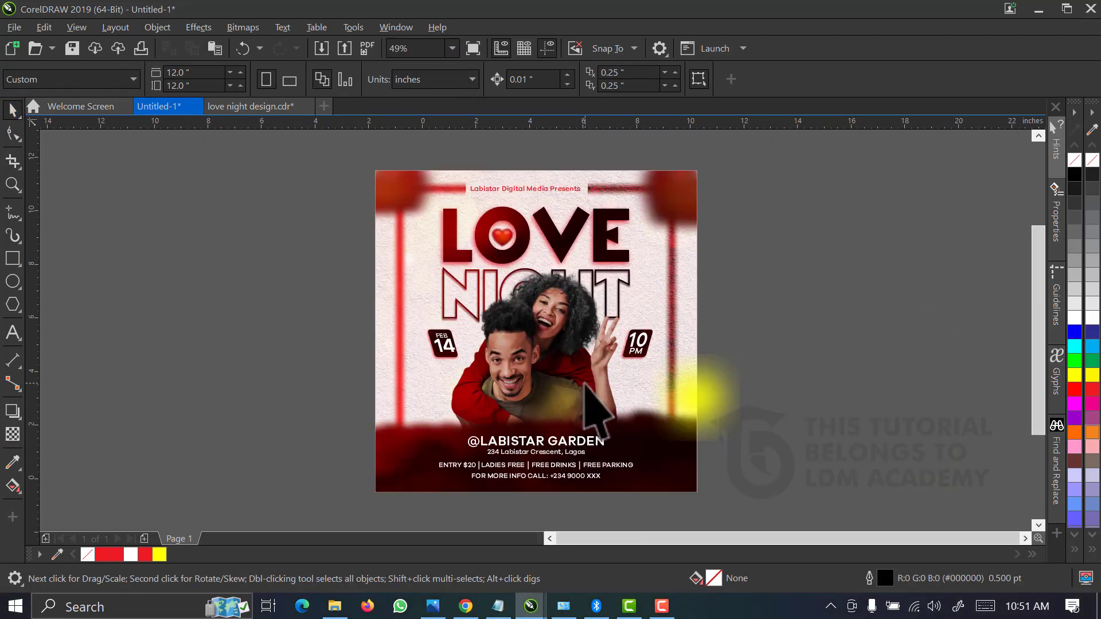
click(694, 393)
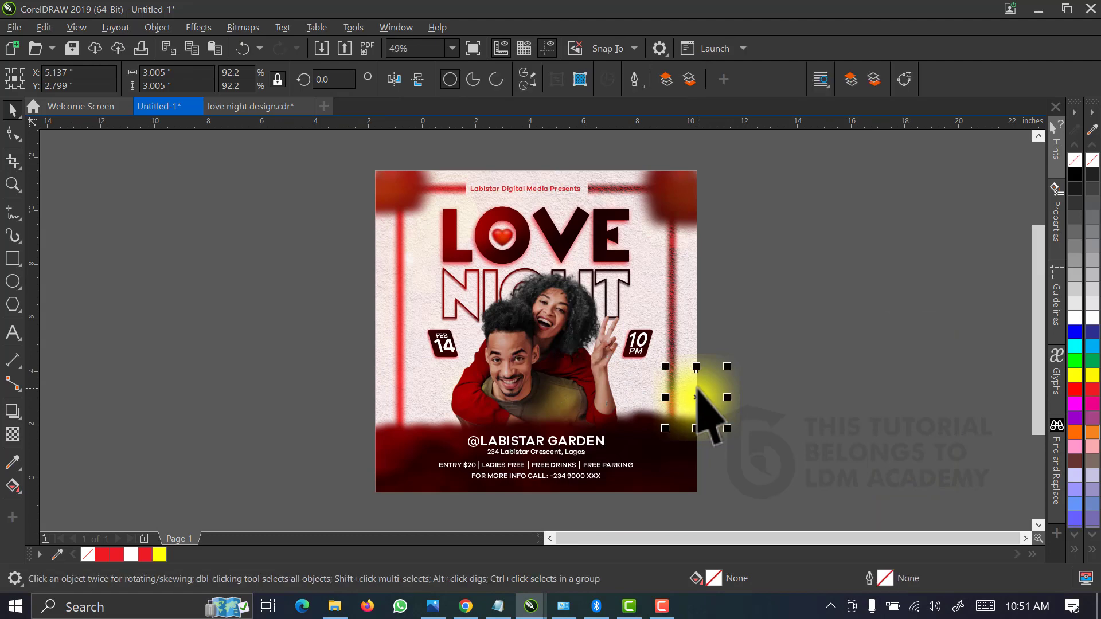
key(Delete)
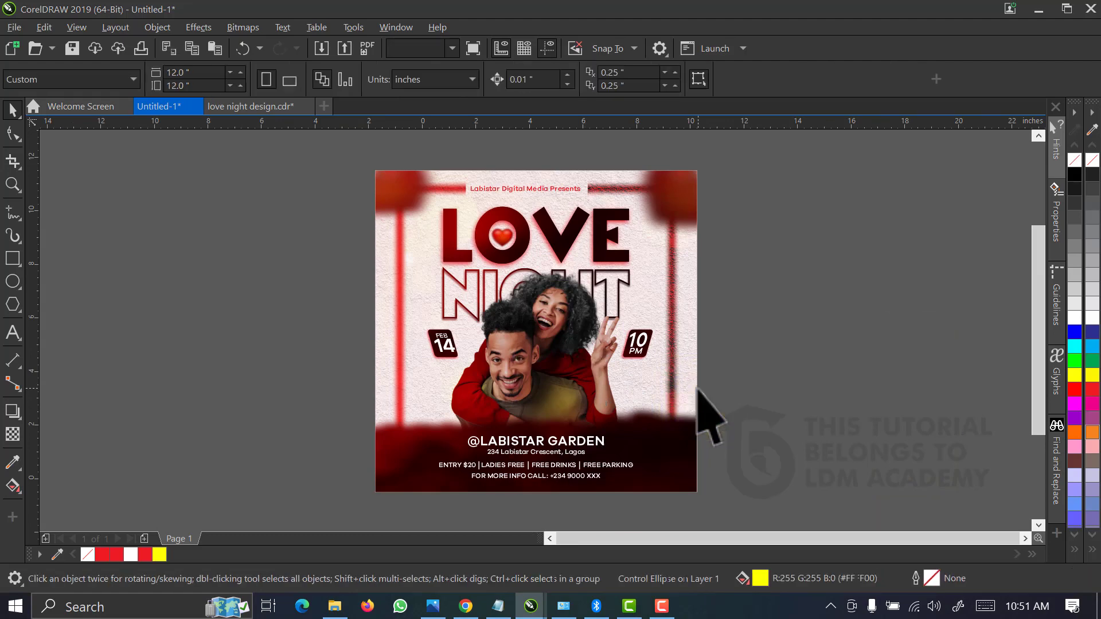
Copy the shirt glow to the page's upper right beside the letter E of LOVE and enlarge the copy to about 3.45 inches
drag(570, 398, 660, 217)
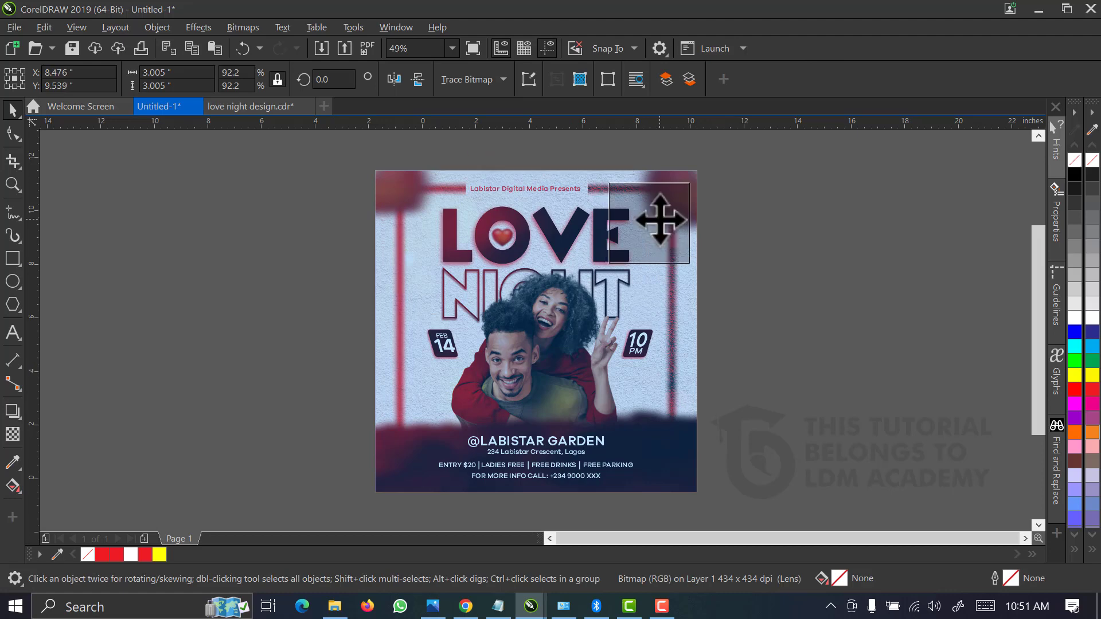
scroll(670, 222, up, 2)
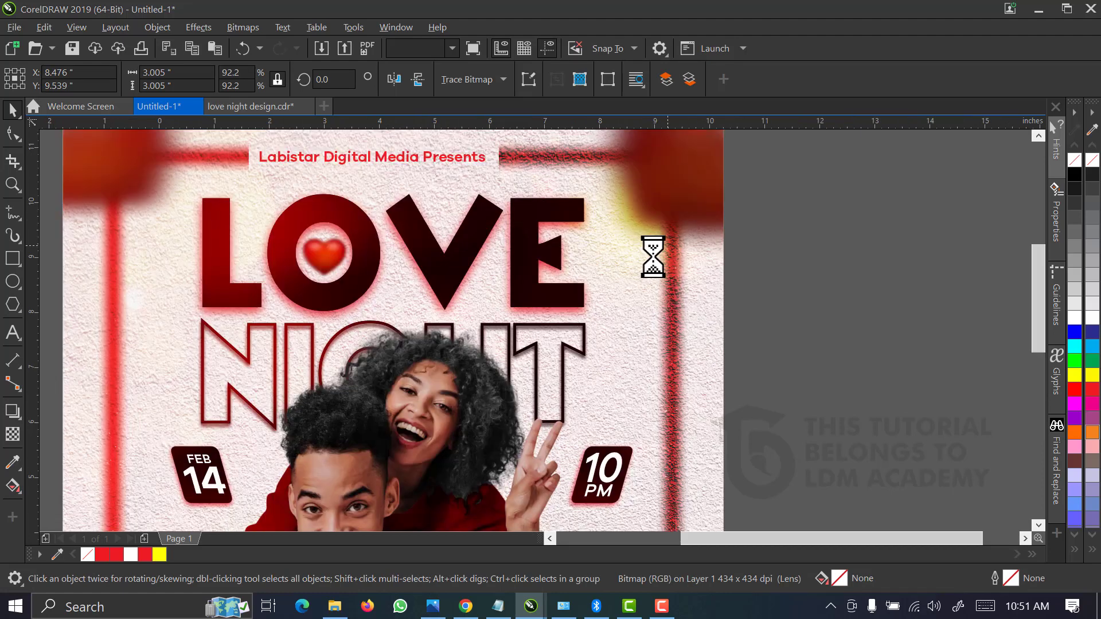
drag(636, 250, 631, 264)
drag(533, 334, 508, 358)
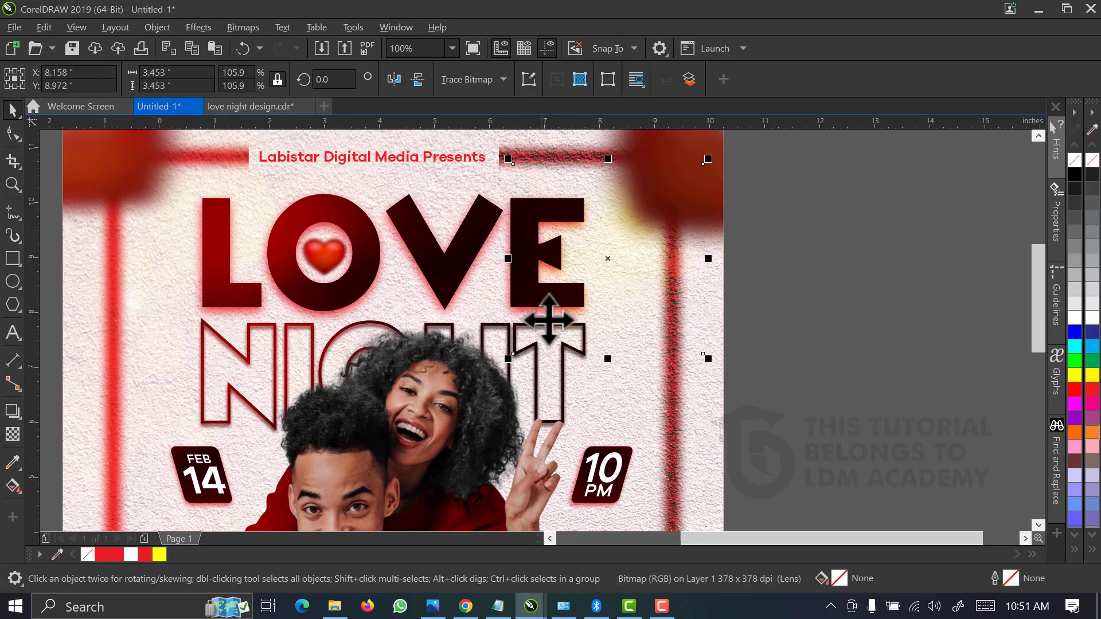
drag(634, 234, 635, 232)
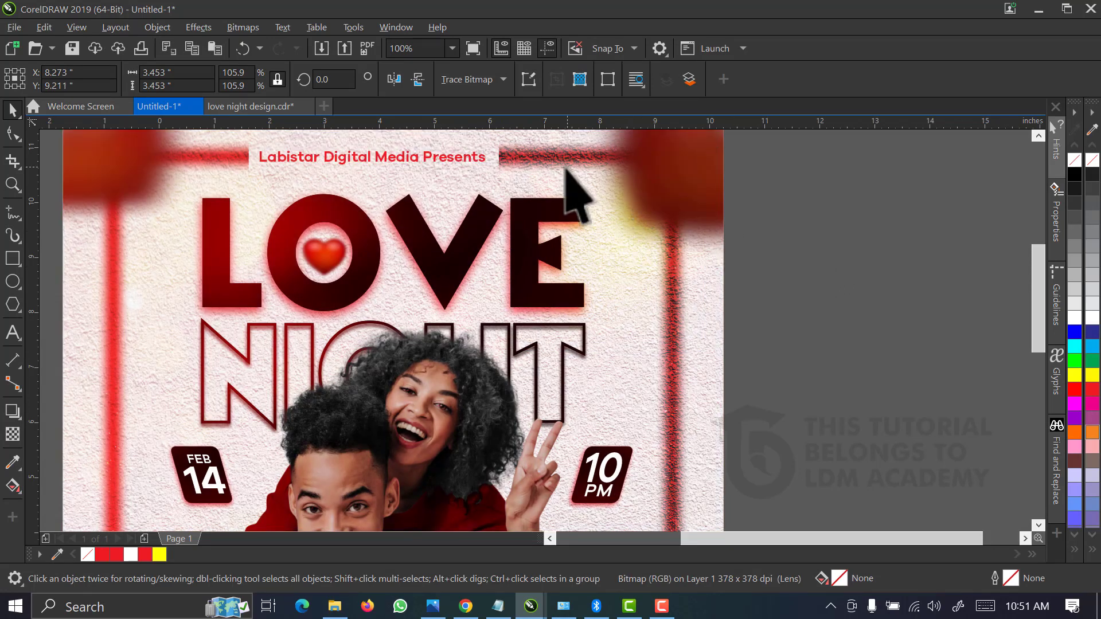
key(Escape)
click(452, 48)
key(Escape)
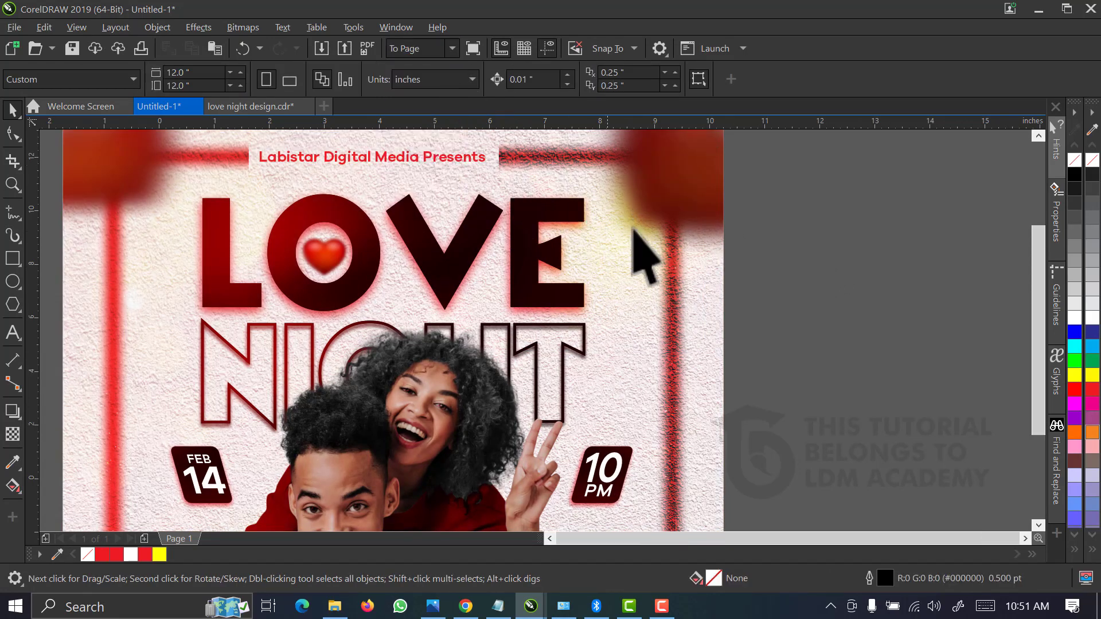
key(shift+F4)
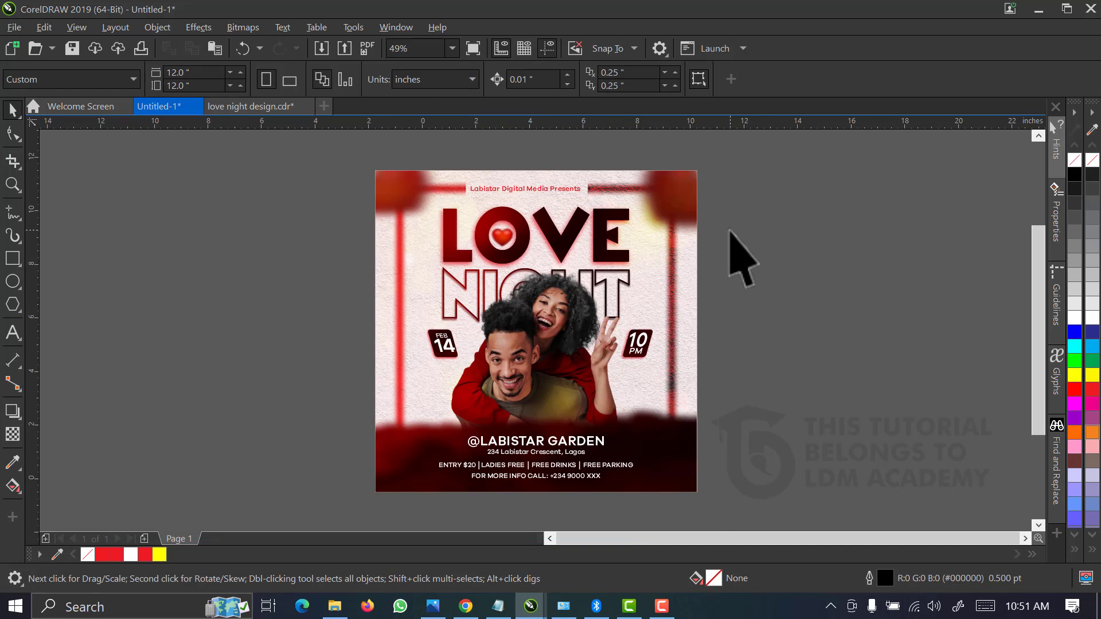
key(z)
drag(710, 154, 350, 489)
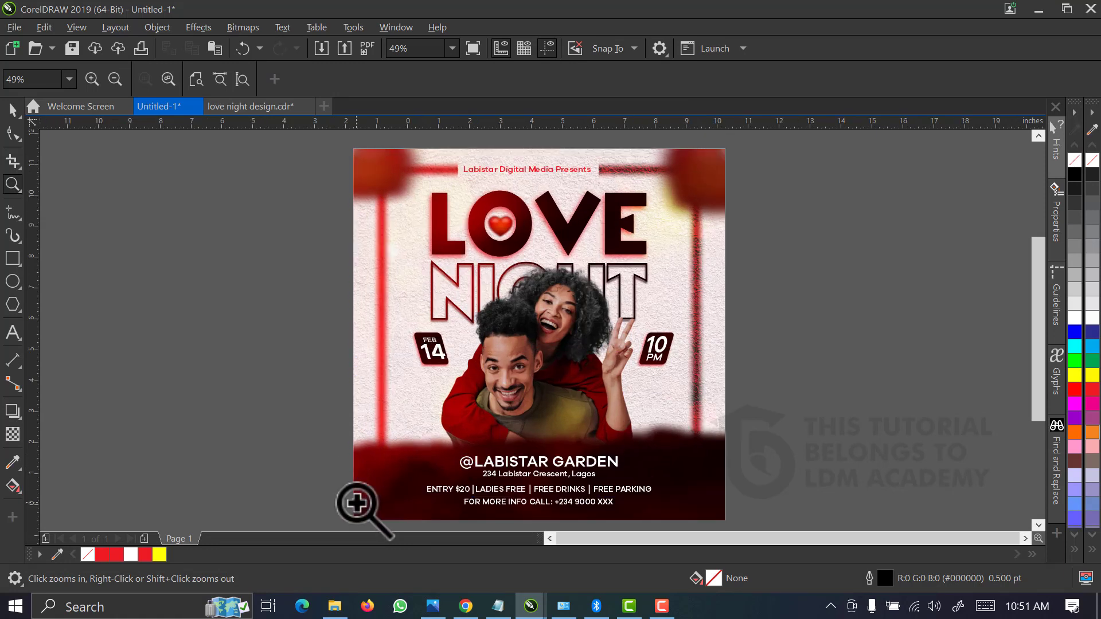
key(space)
click(380, 455)
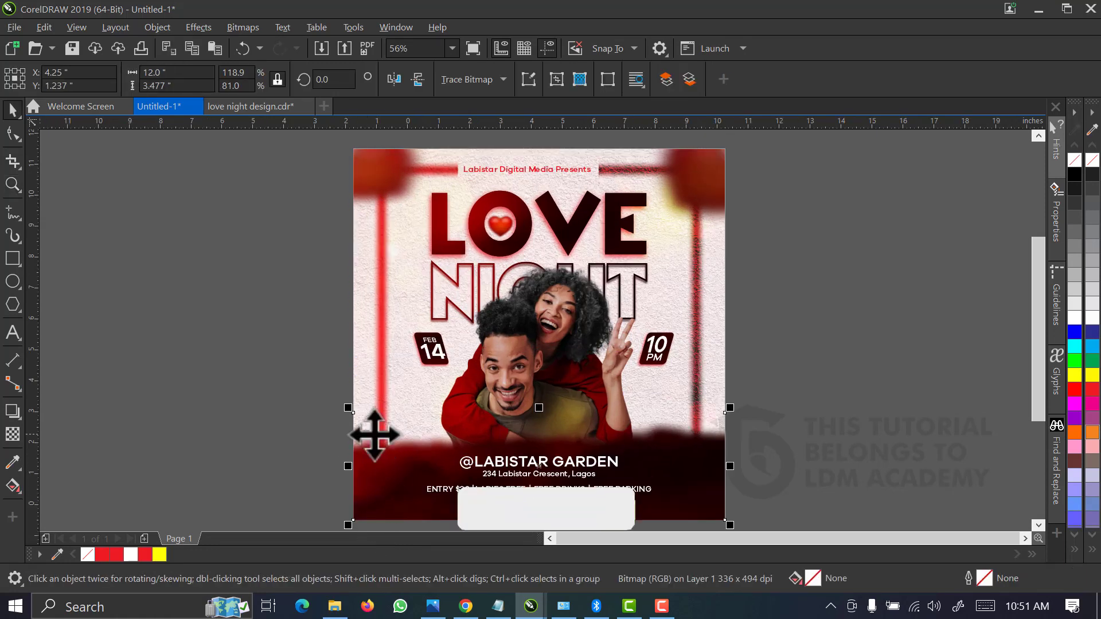
click(122, 314)
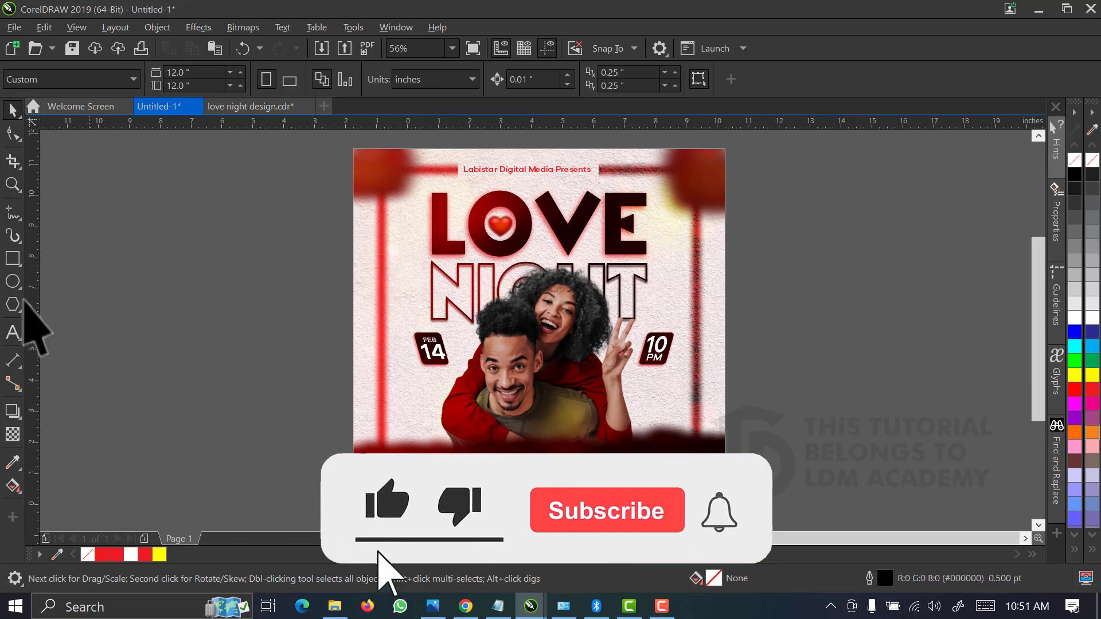
Draw a rectangle inside the page margins along the existing border lines and scale it to about 10.44 by 11.01 inches
click(13, 260)
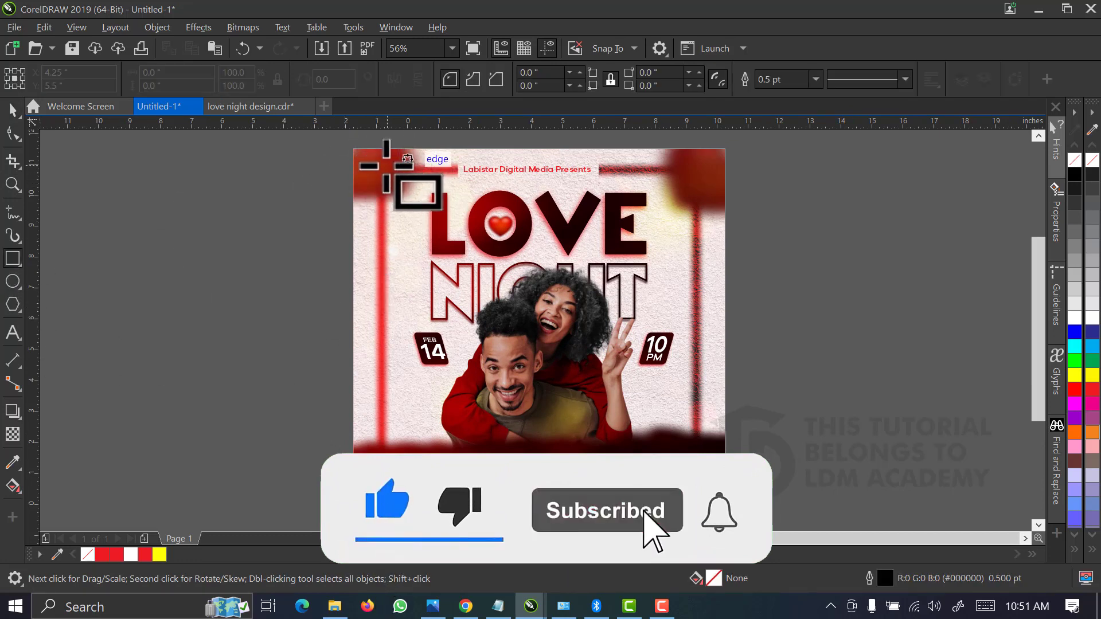
drag(381, 164, 698, 499)
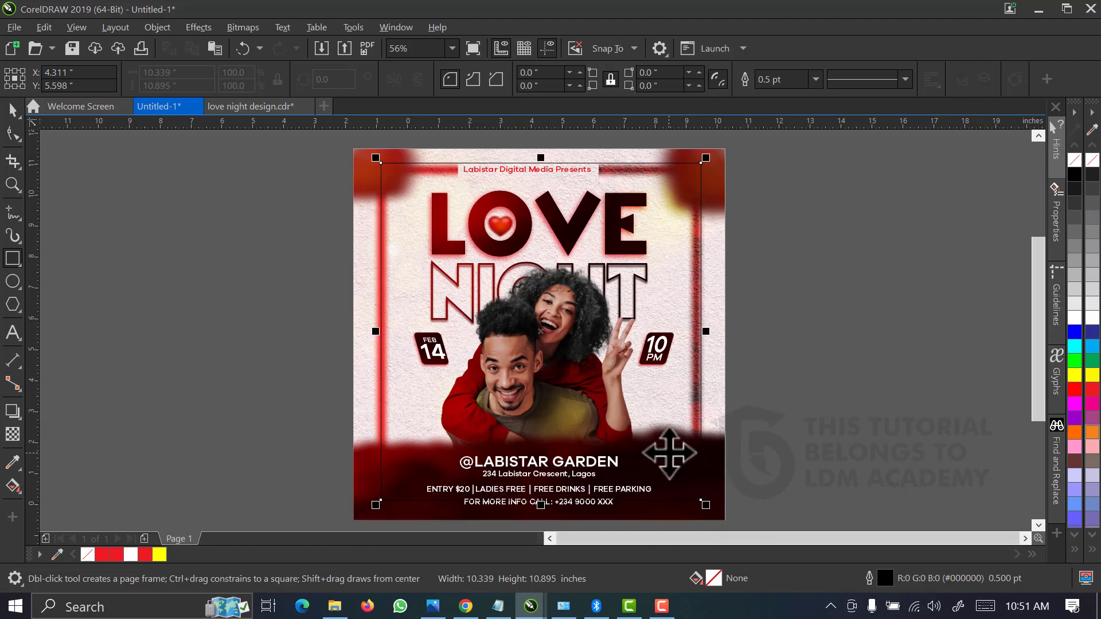
key(space)
drag(664, 450, 665, 450)
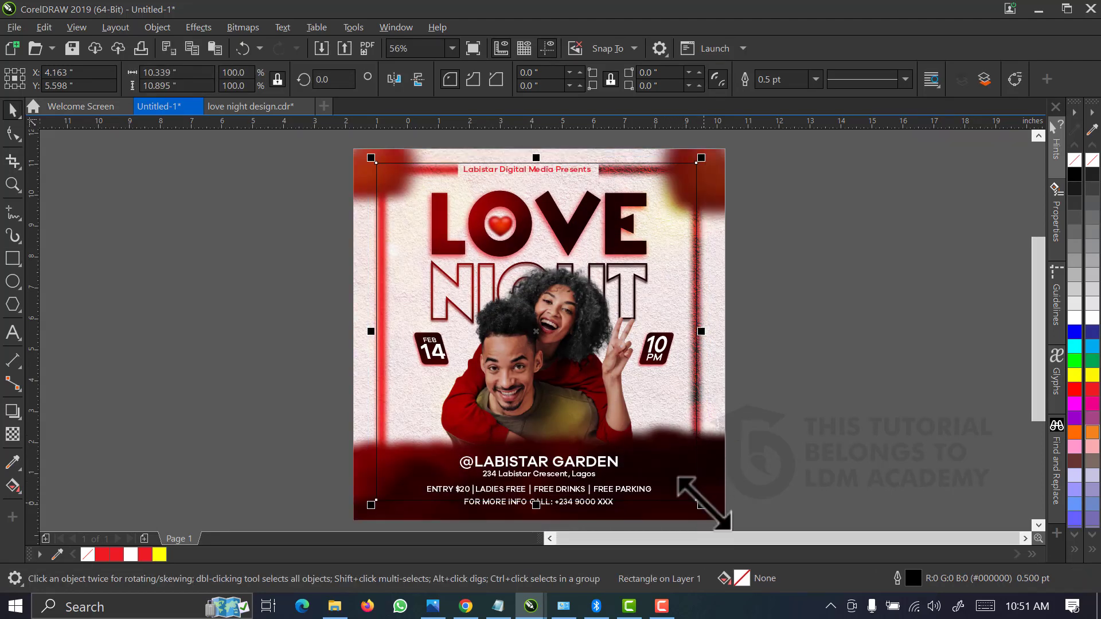
drag(702, 504, 705, 508)
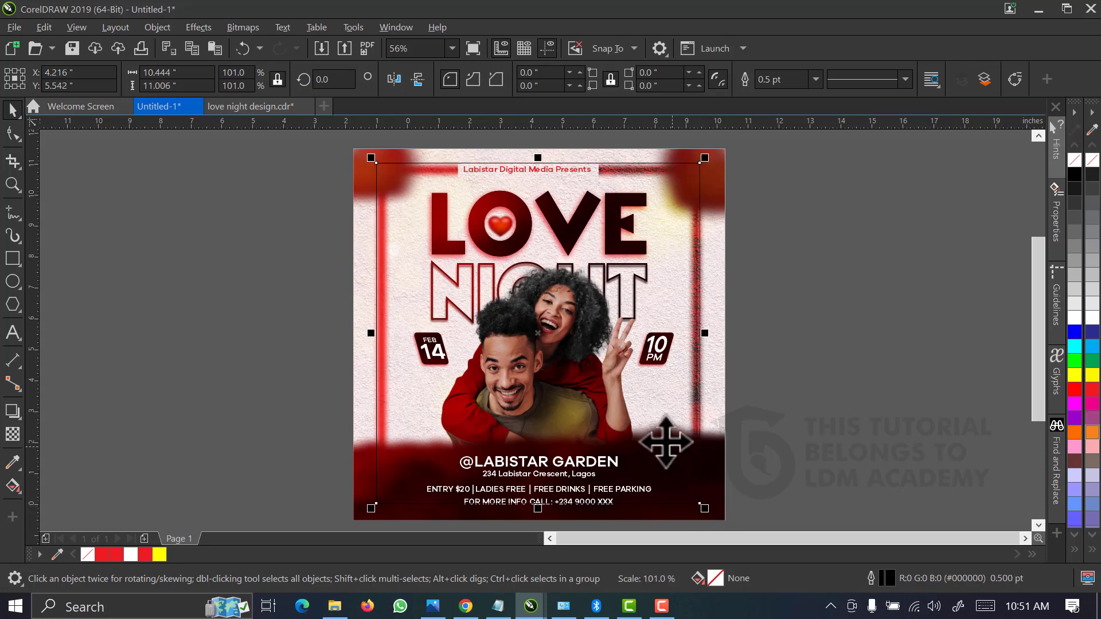
Add a one-step inside contour with an offset of about 0.24 inches to the border rectangle
click(21, 424)
click(61, 431)
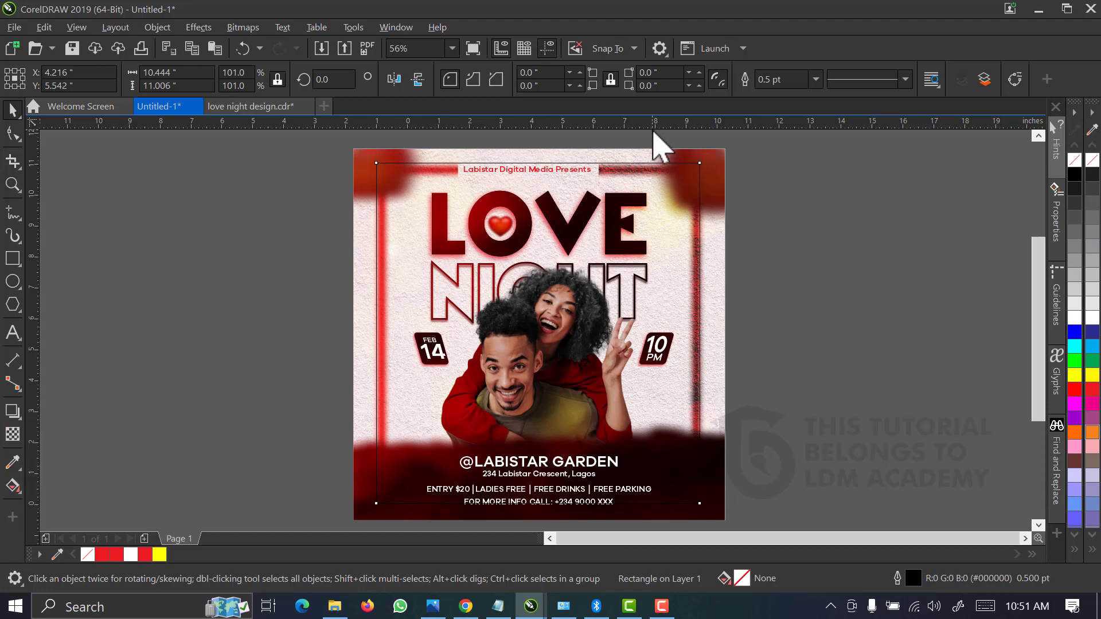
mouse_move(574, 187)
mouse_down()
mouse_move(539, 173)
mouse_move(554, 197)
mouse_up()
scroll(539, 173, up, 3)
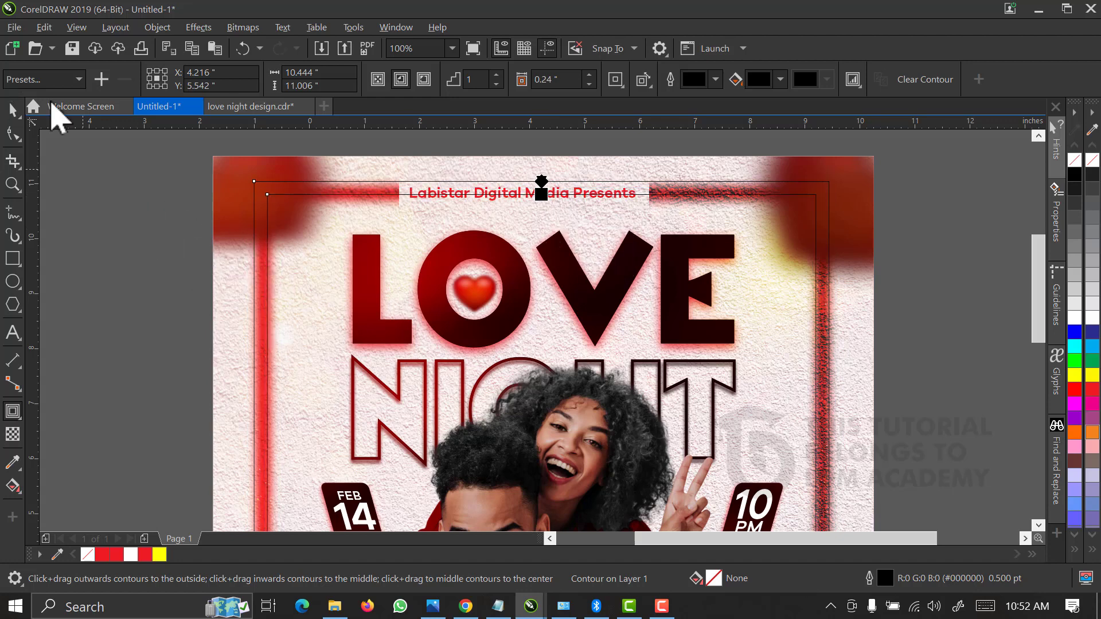
Trim the separated inner rectangle out of the outer one and delete the inner rectangle to leave a hollow frame
click(13, 110)
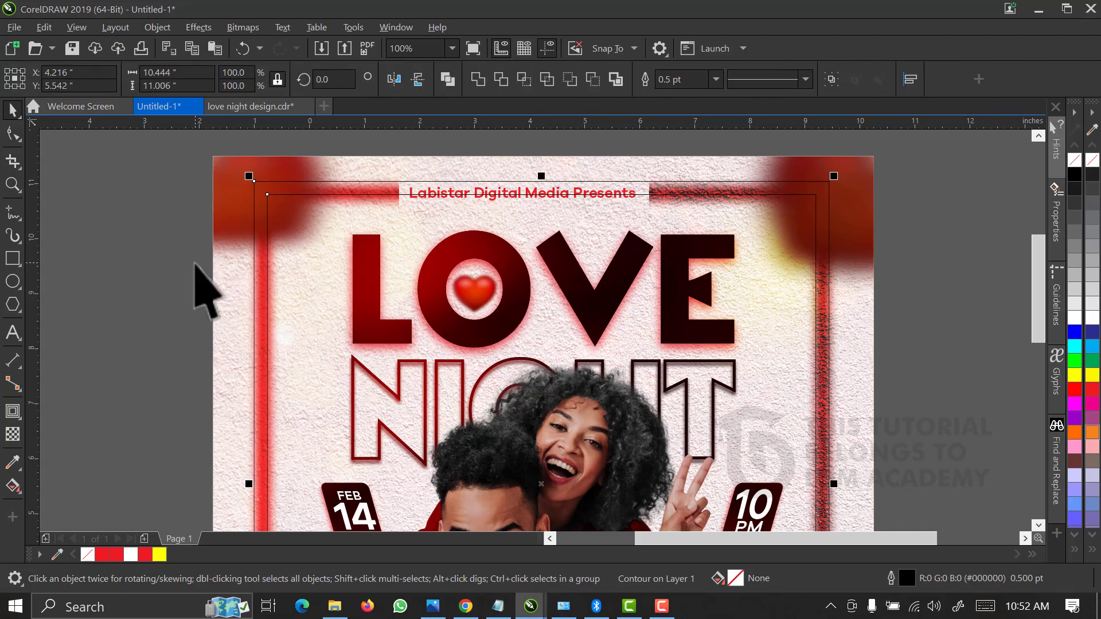
click(301, 185)
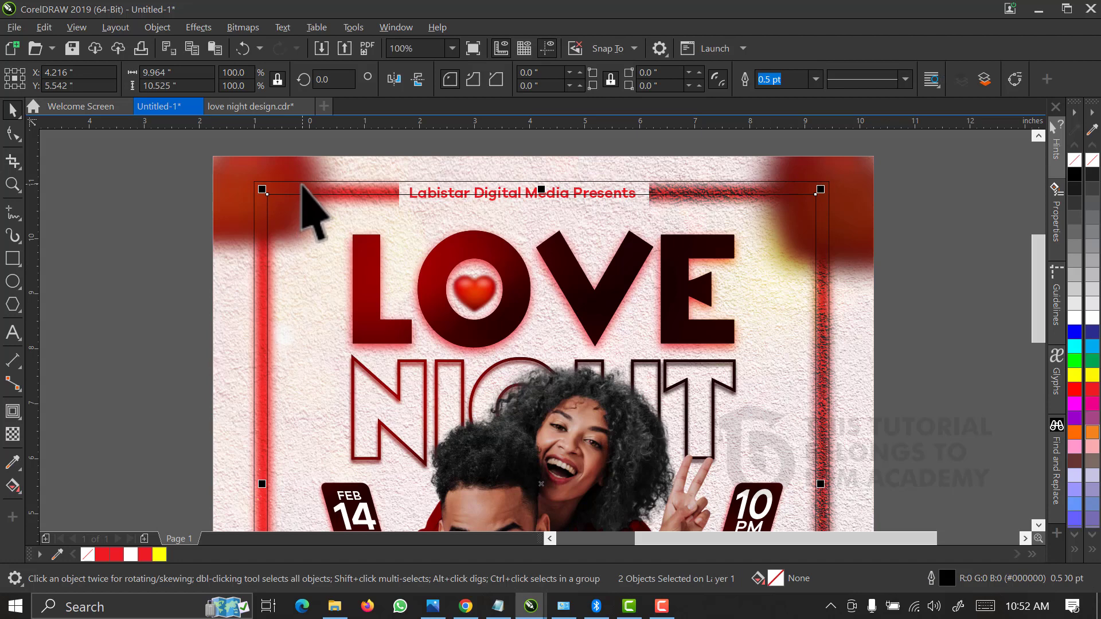
shift+click(302, 185)
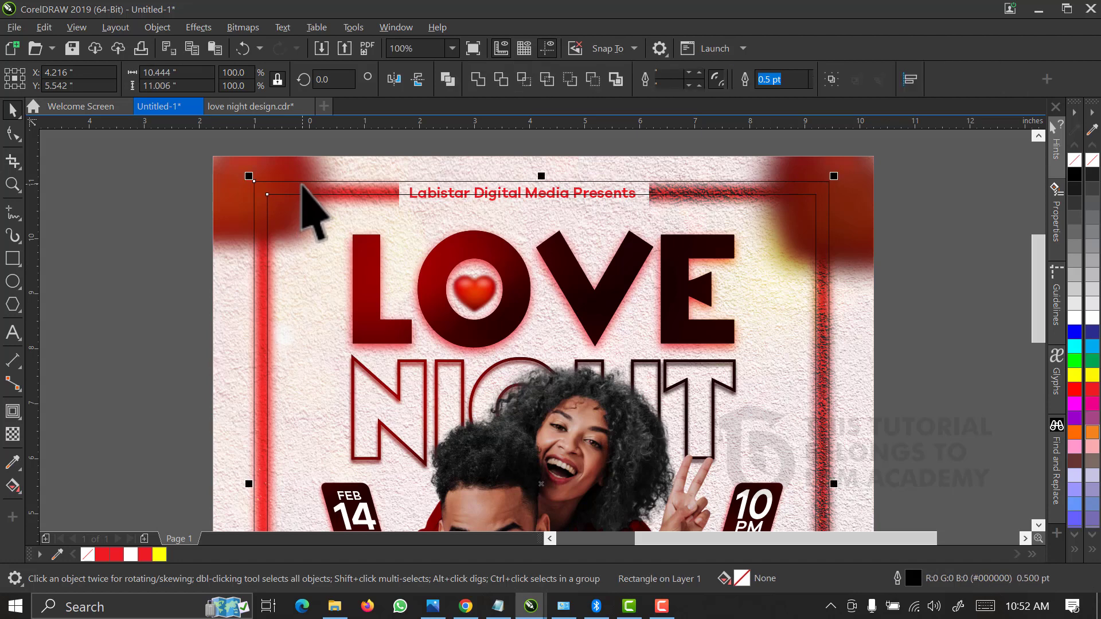
click(507, 83)
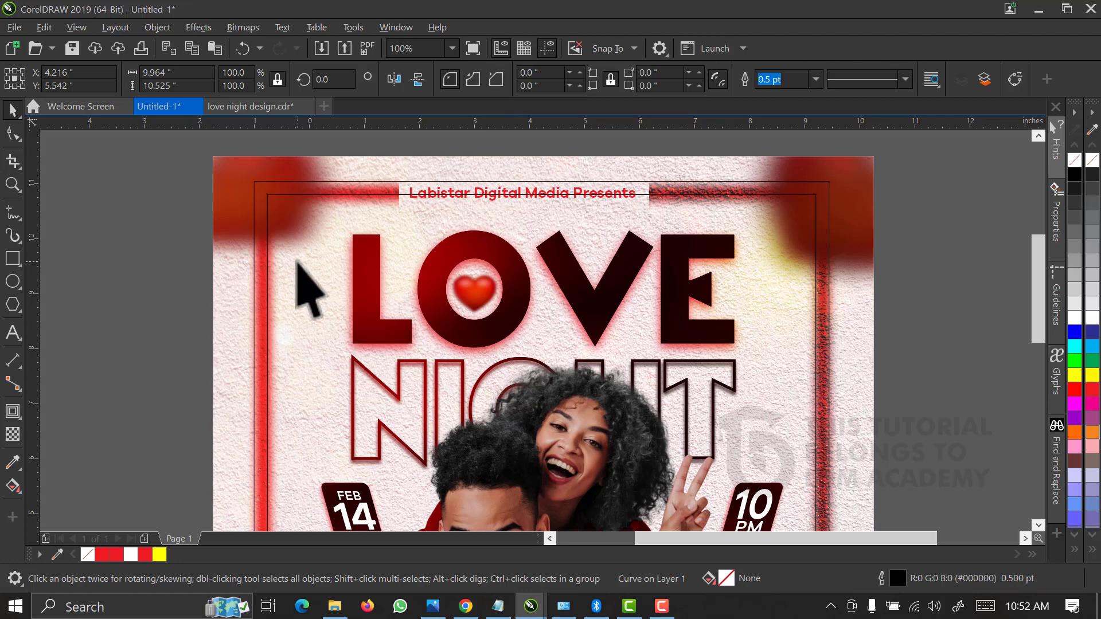
click(297, 261)
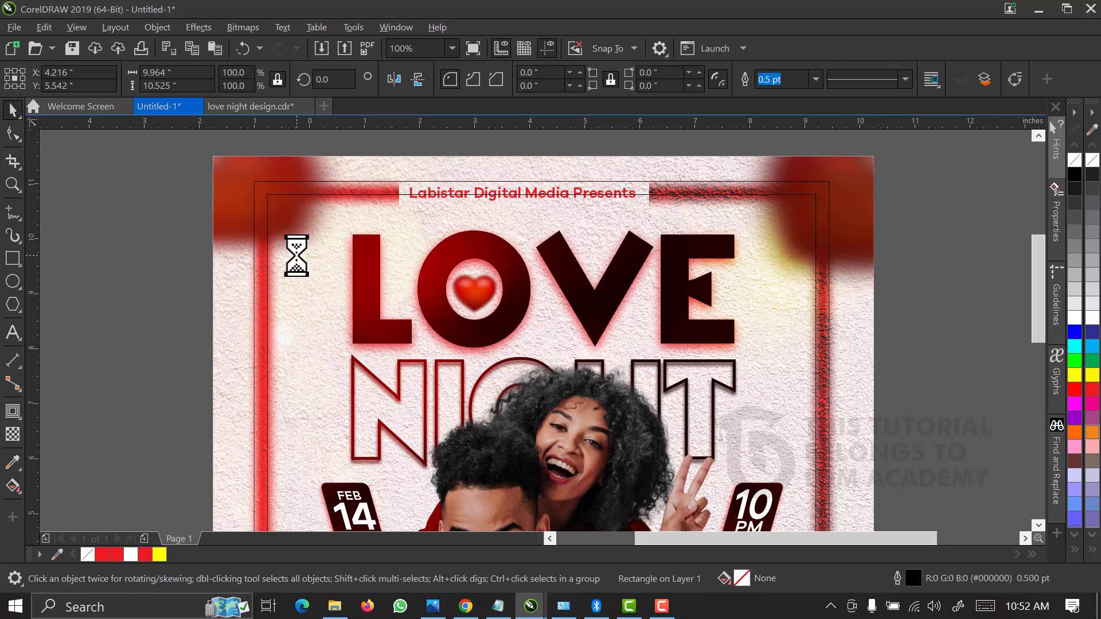
Fill the hollow frame with red (C1 M100 Y100 K0) and remove its outline
click(292, 184)
click(145, 555)
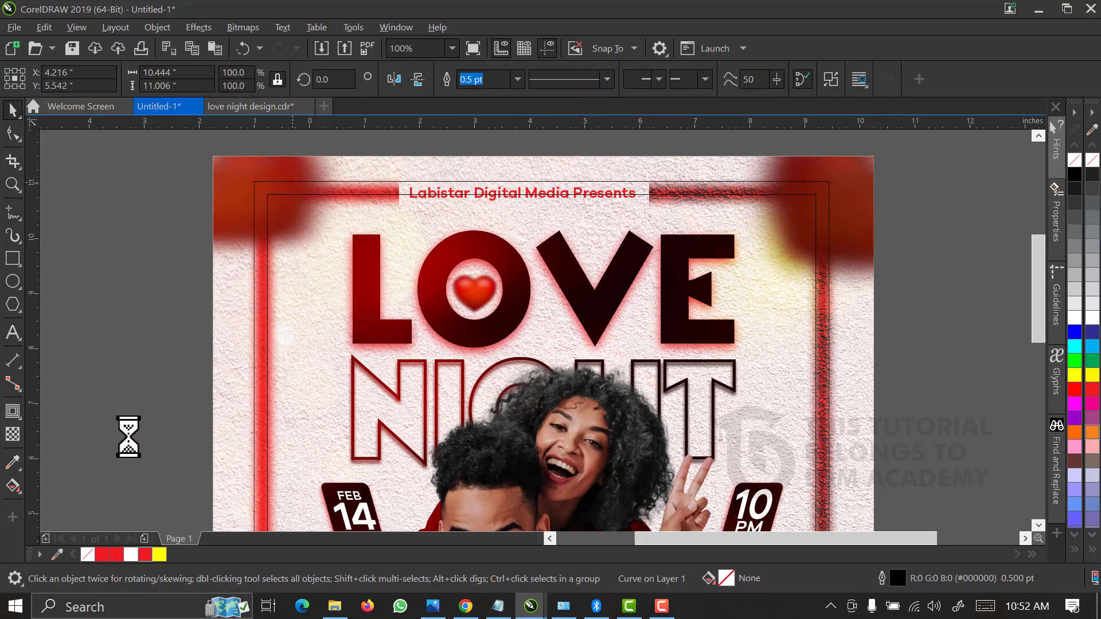
click(126, 344)
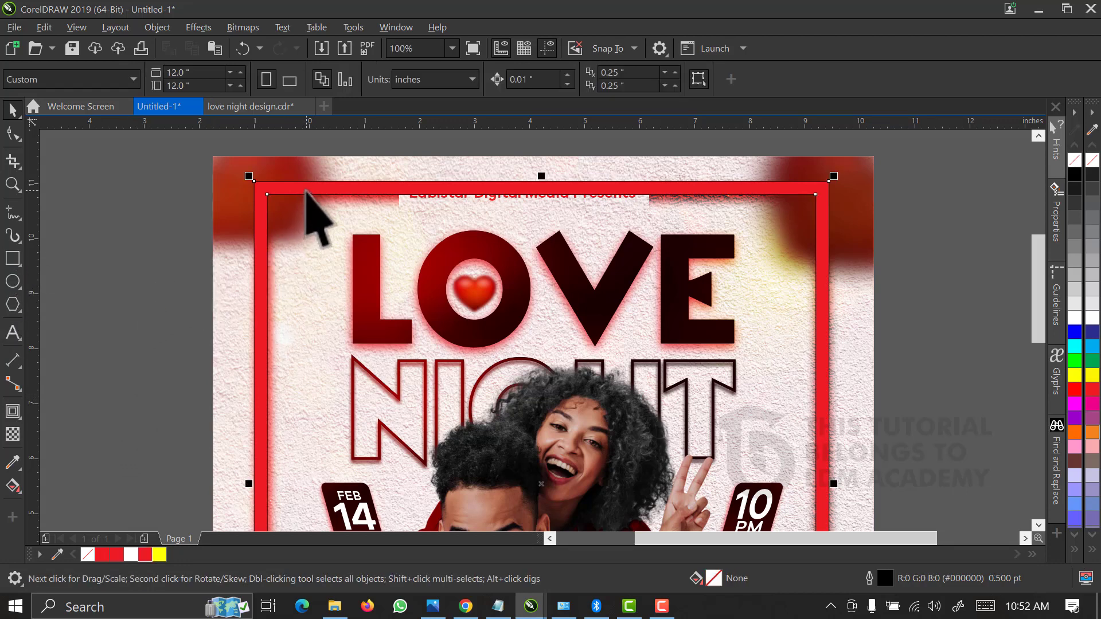
drag(306, 191, 631, 296)
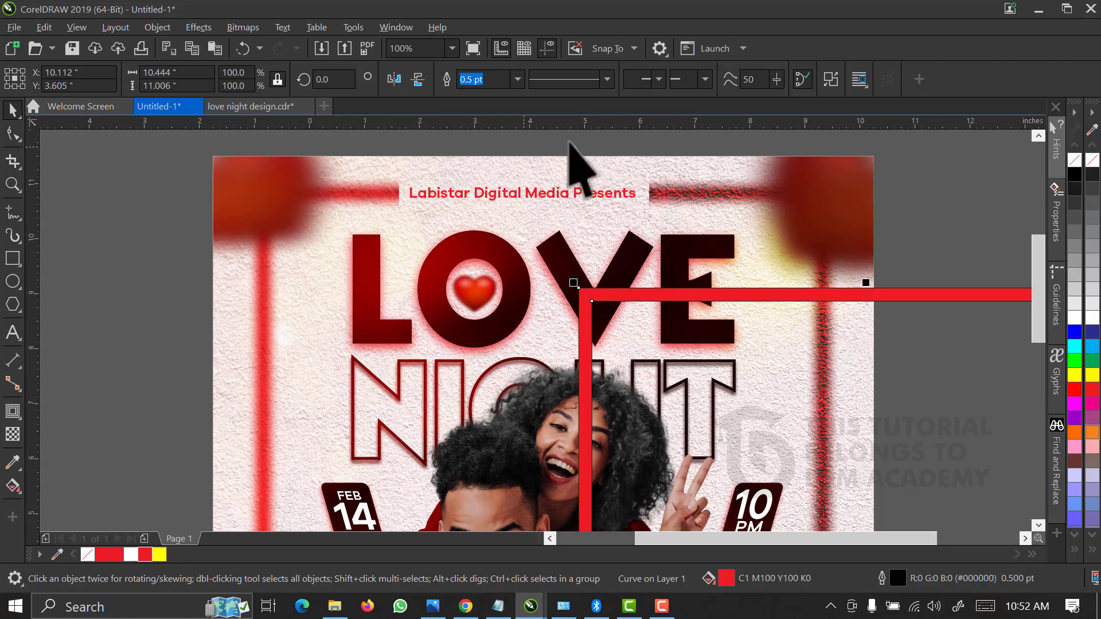
click(244, 48)
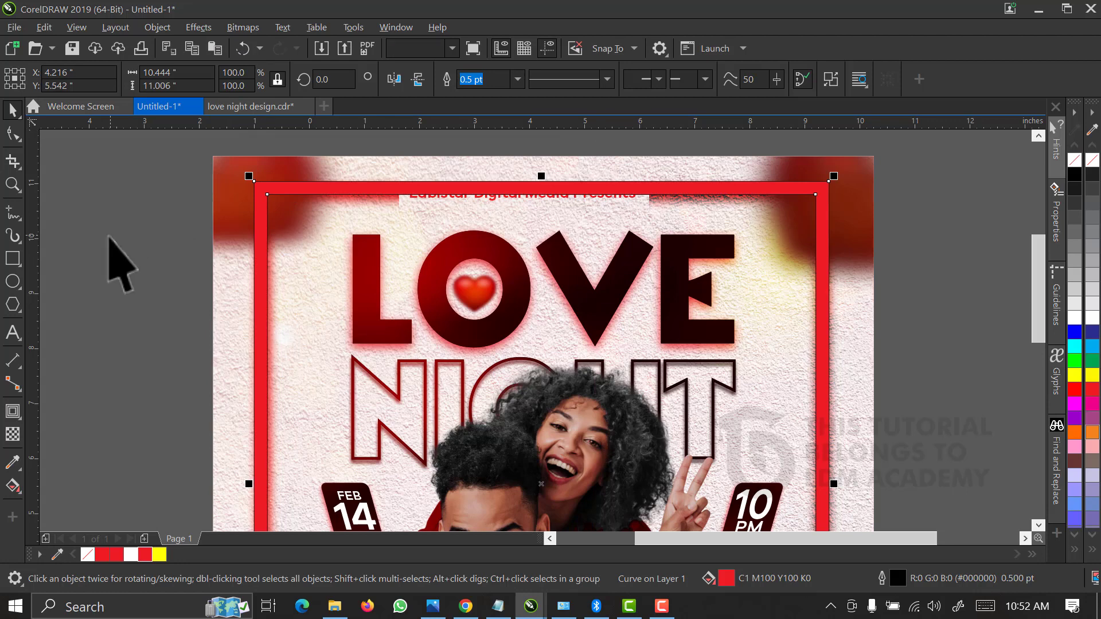
click(1072, 159)
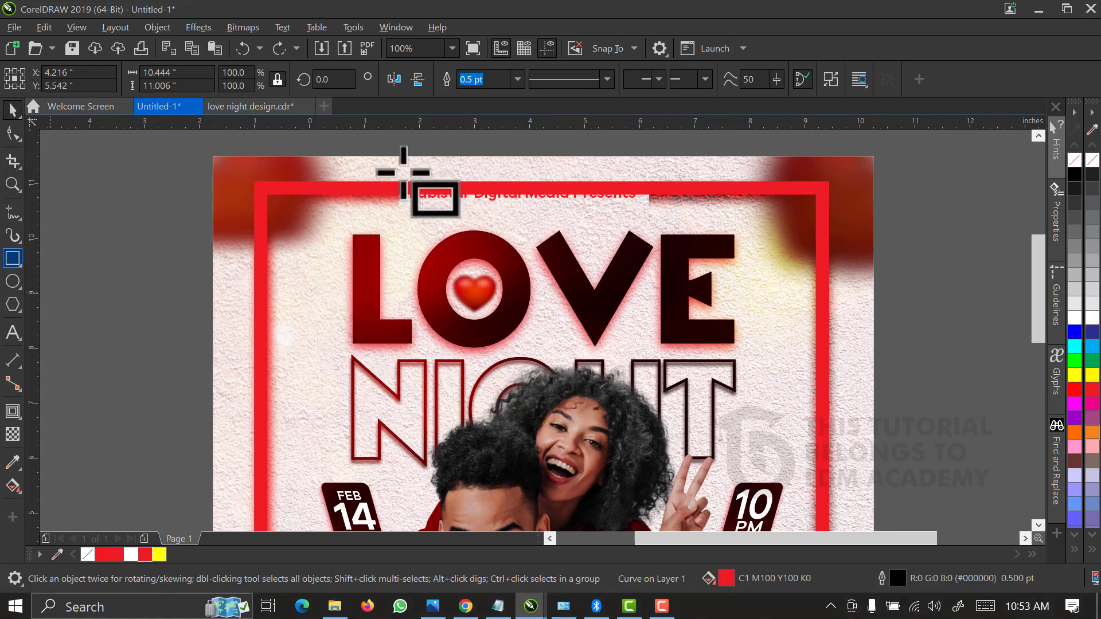
Draw a rectangle about 4.64 by 1.05 inches over the Labistar Digital Media Presents text and centre it horizontally on the red frame
drag(394, 164, 651, 221)
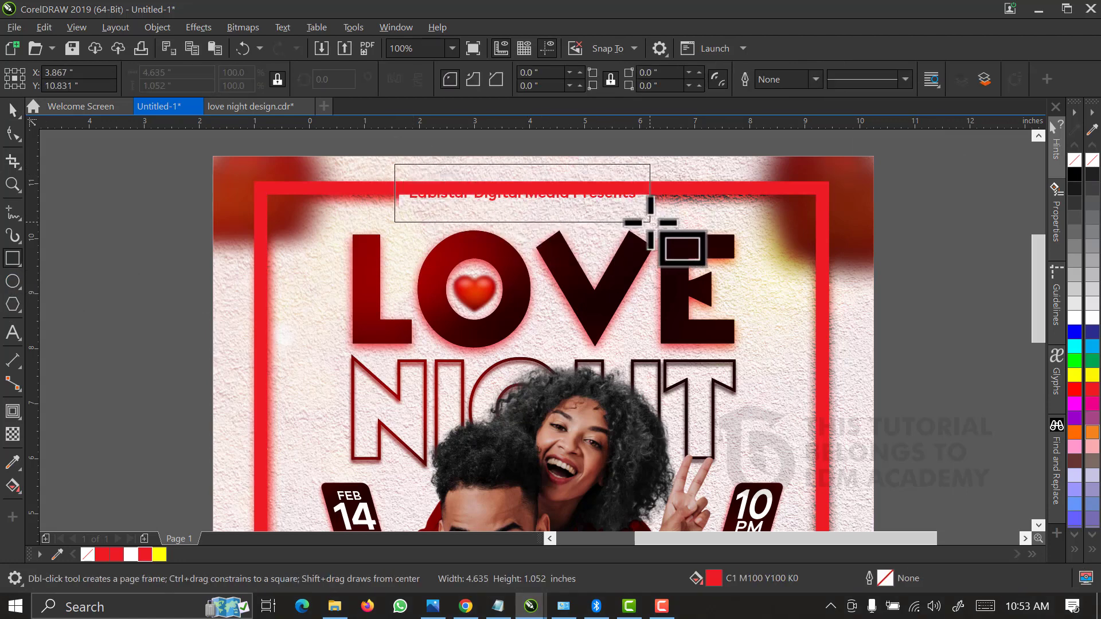
key(space)
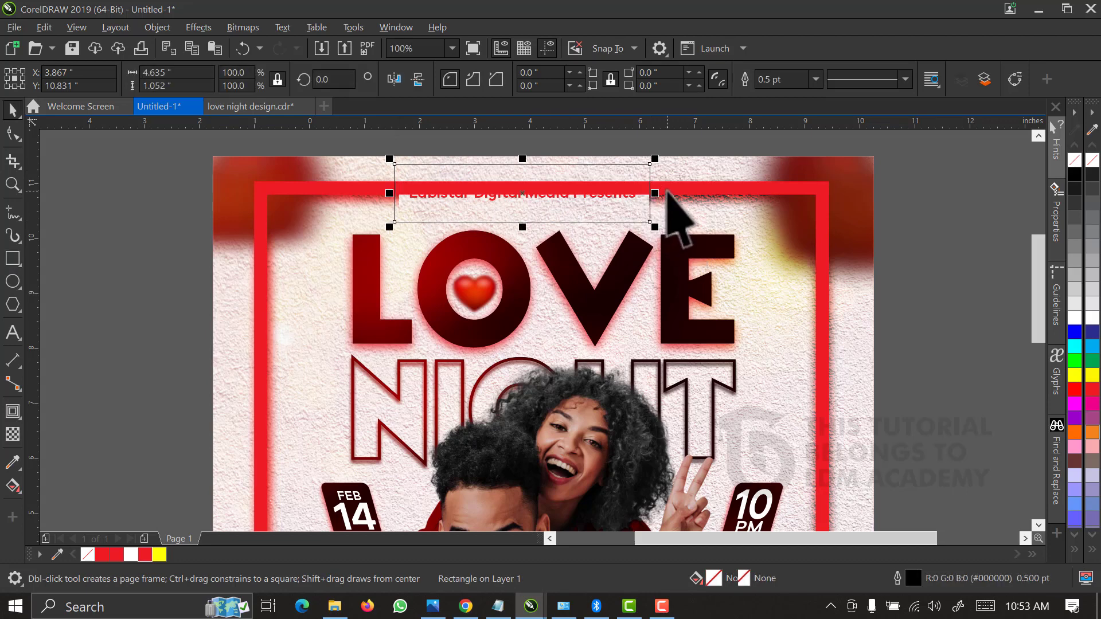
click(669, 198)
key(ctrl+a)
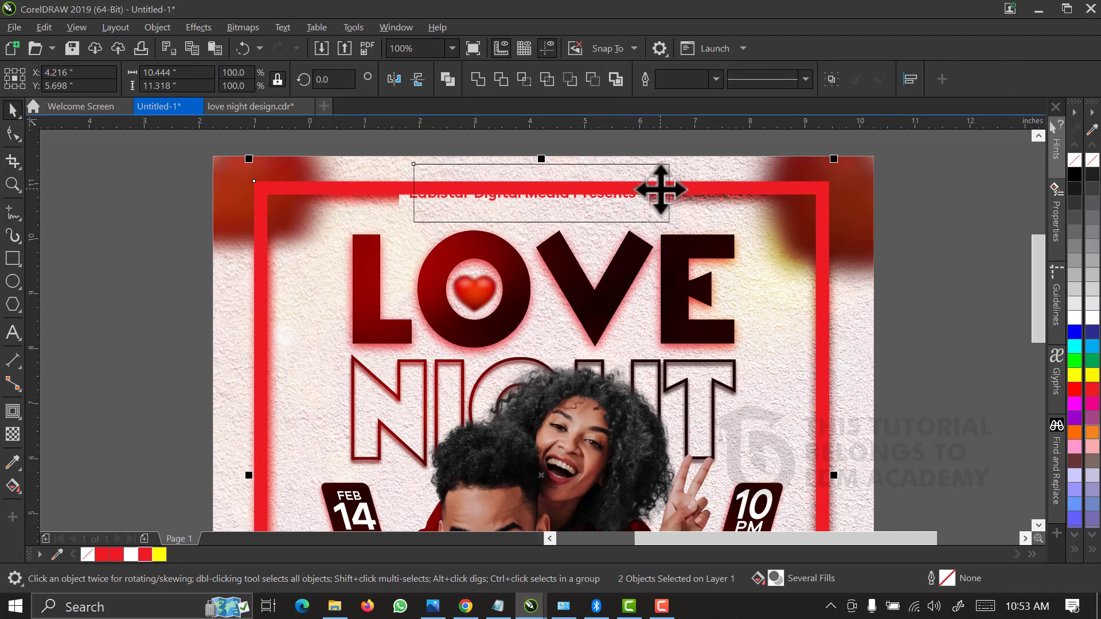
Centre the red frame horizontally on the flyer background
click(824, 238)
click(849, 316)
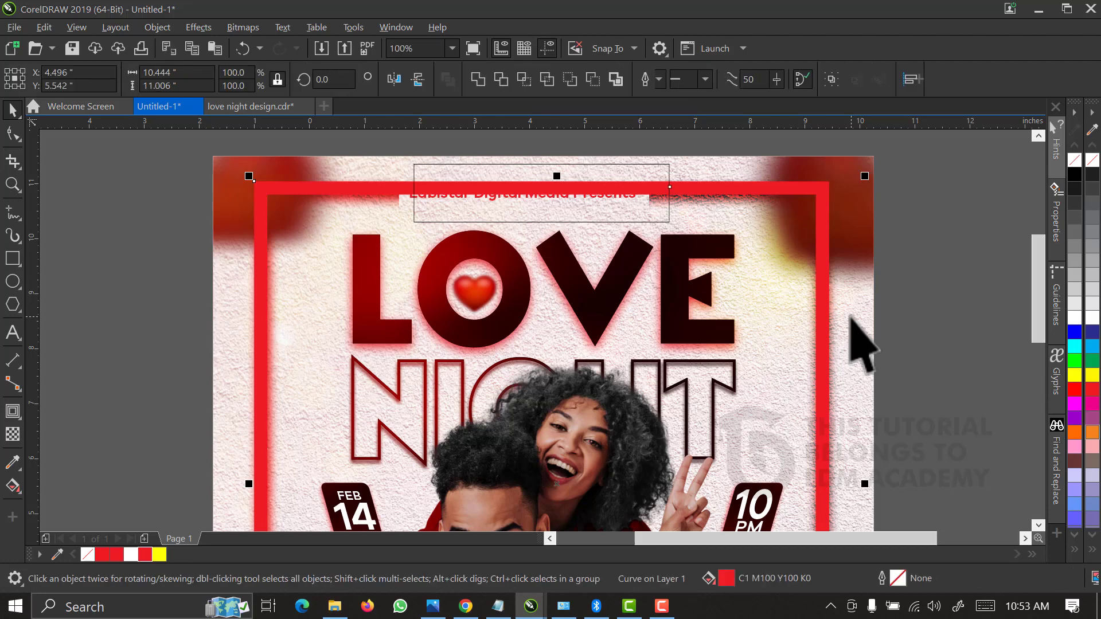
click(290, 189)
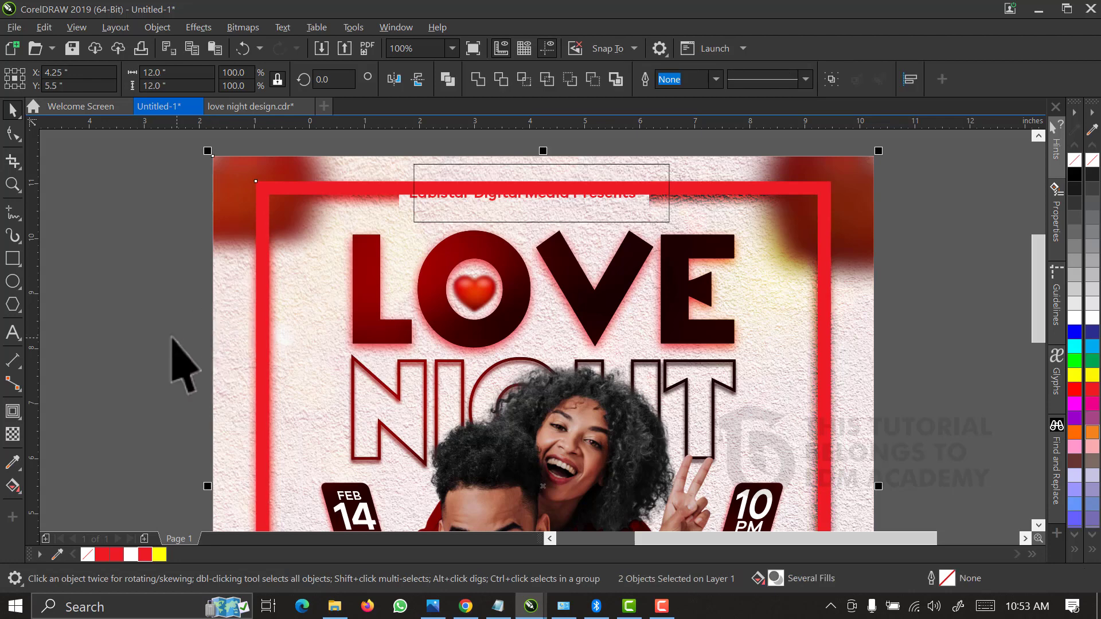
click(421, 195)
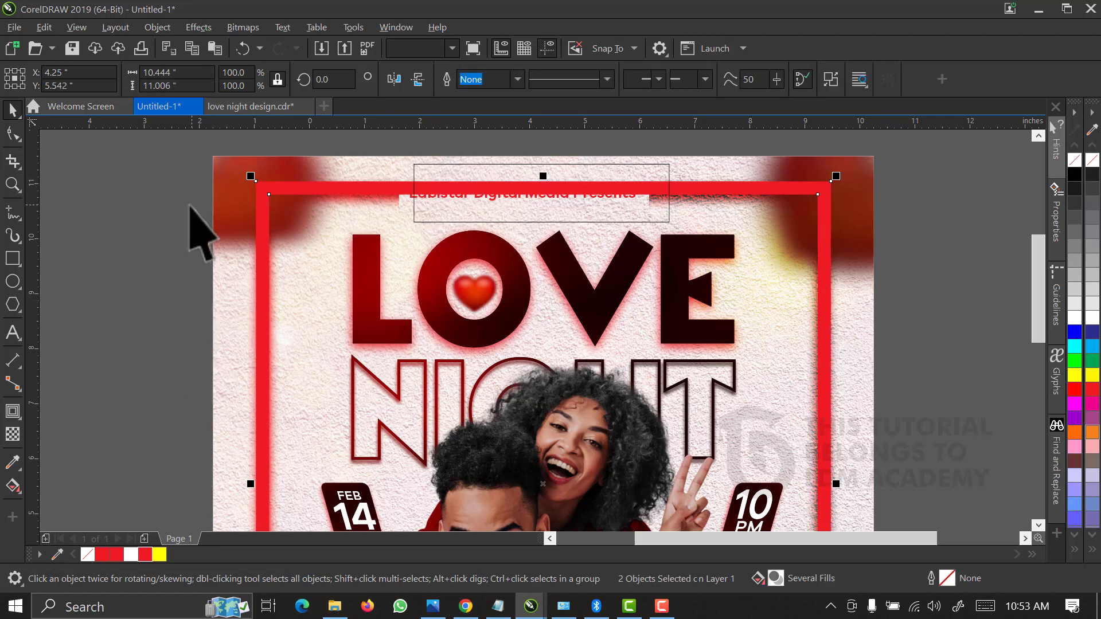
Narrow the rectangle over the header text to about 4.53 inches wide, moving only its right edge
click(561, 170)
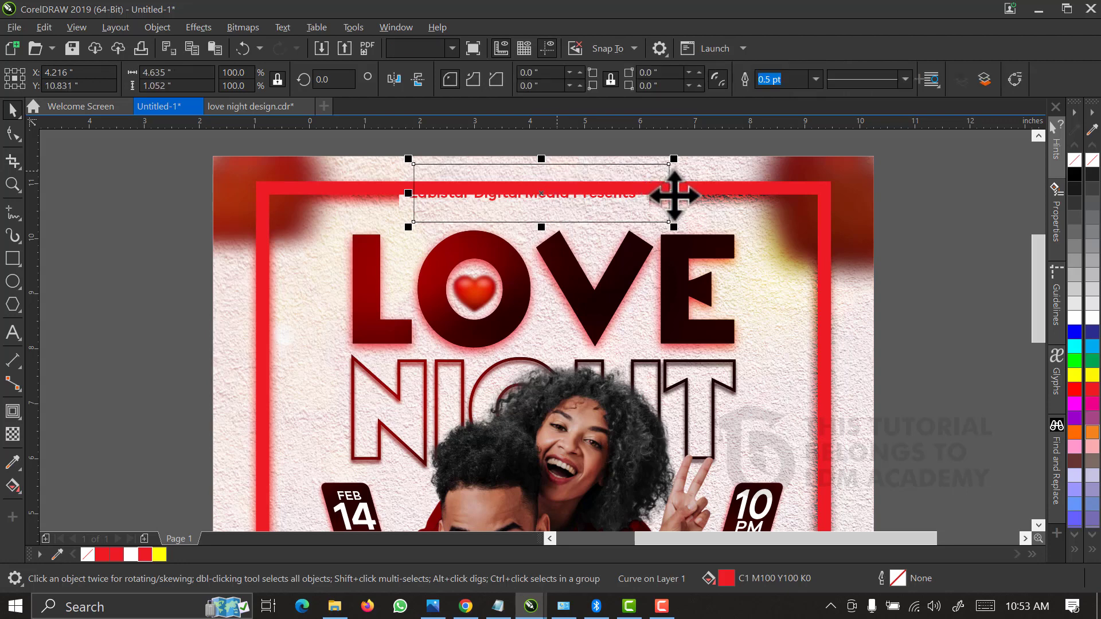
drag(668, 192, 663, 195)
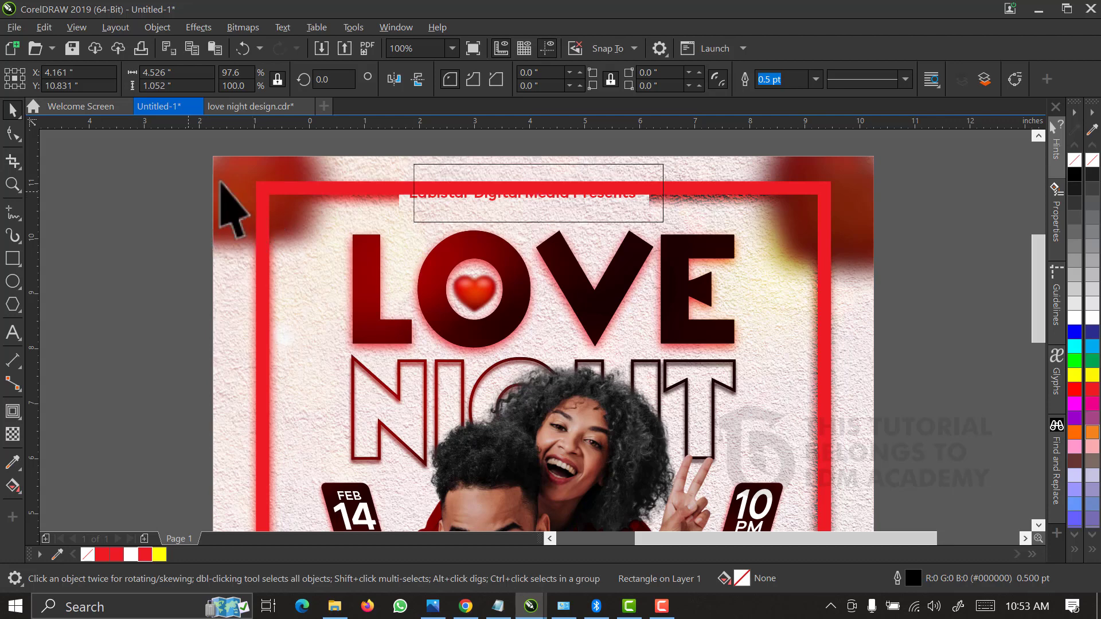
key(Escape)
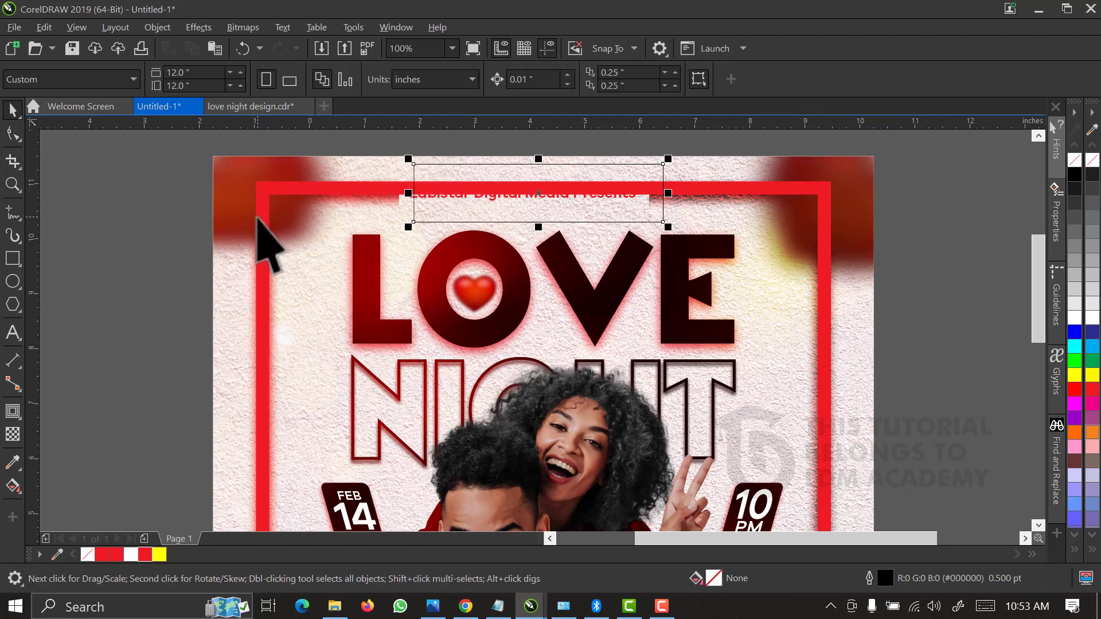
Trim the header rectangle out of the red frame and delete the rectangle to leave a gap around the text
shift+click(262, 235)
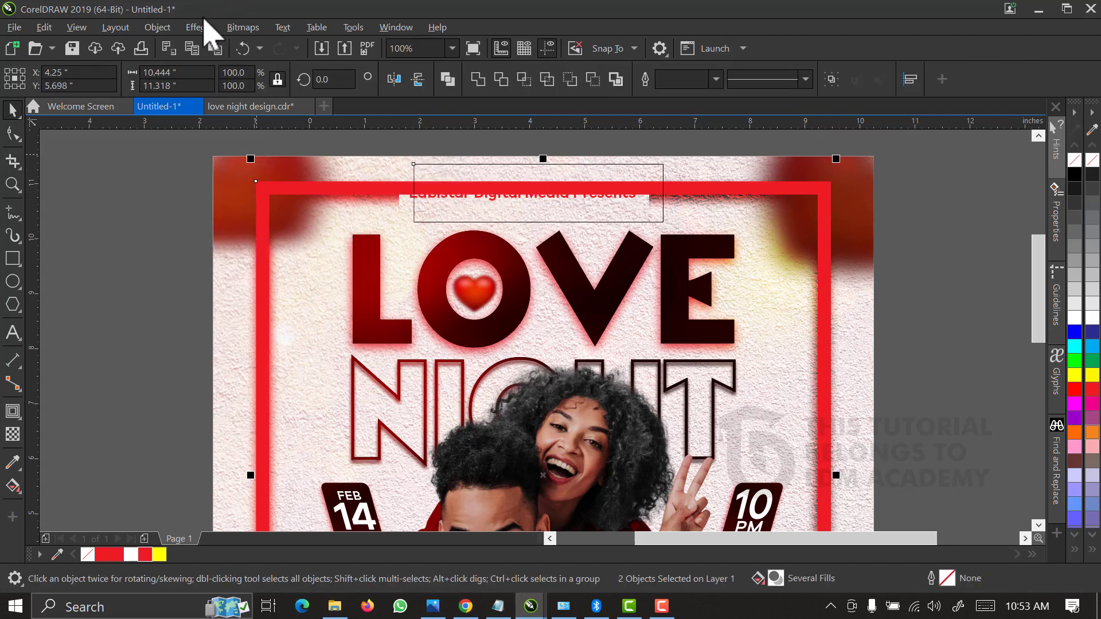
click(501, 79)
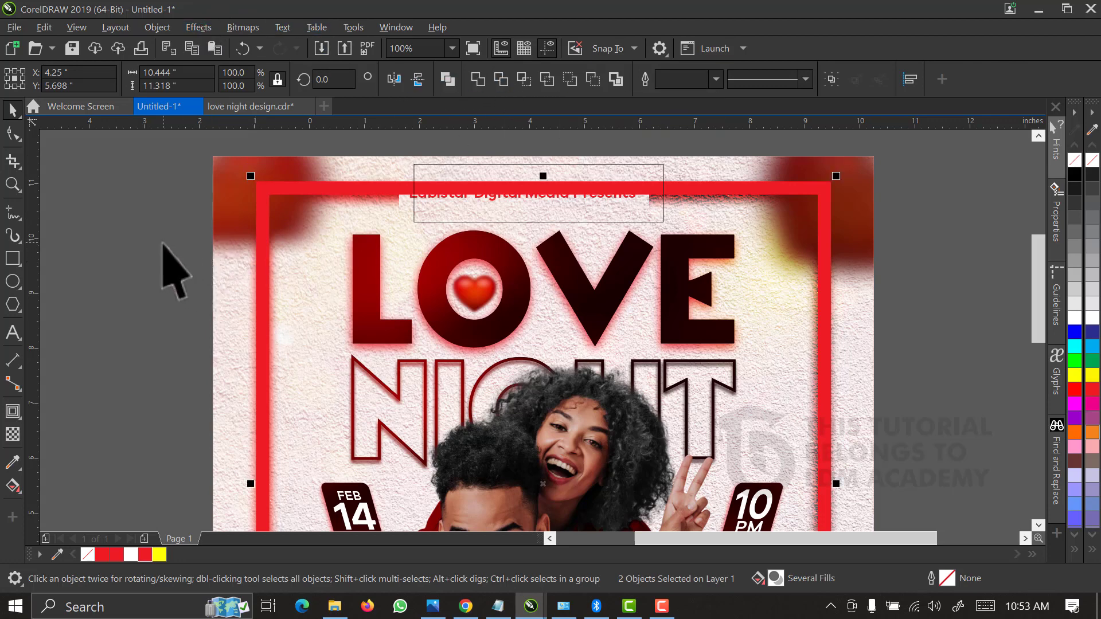
click(450, 174)
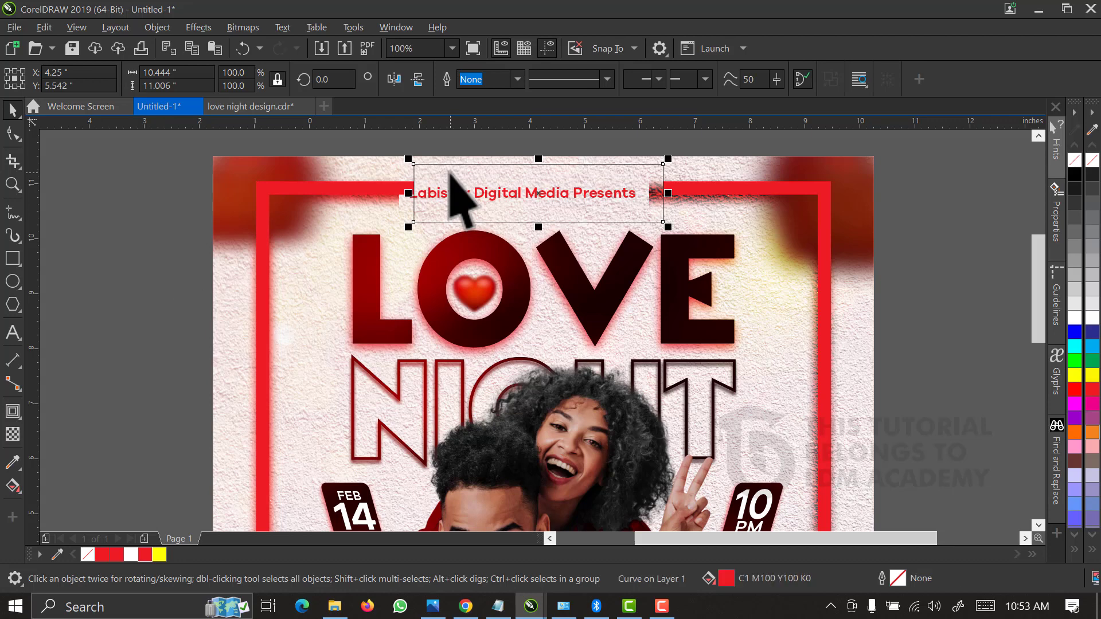
key(Escape)
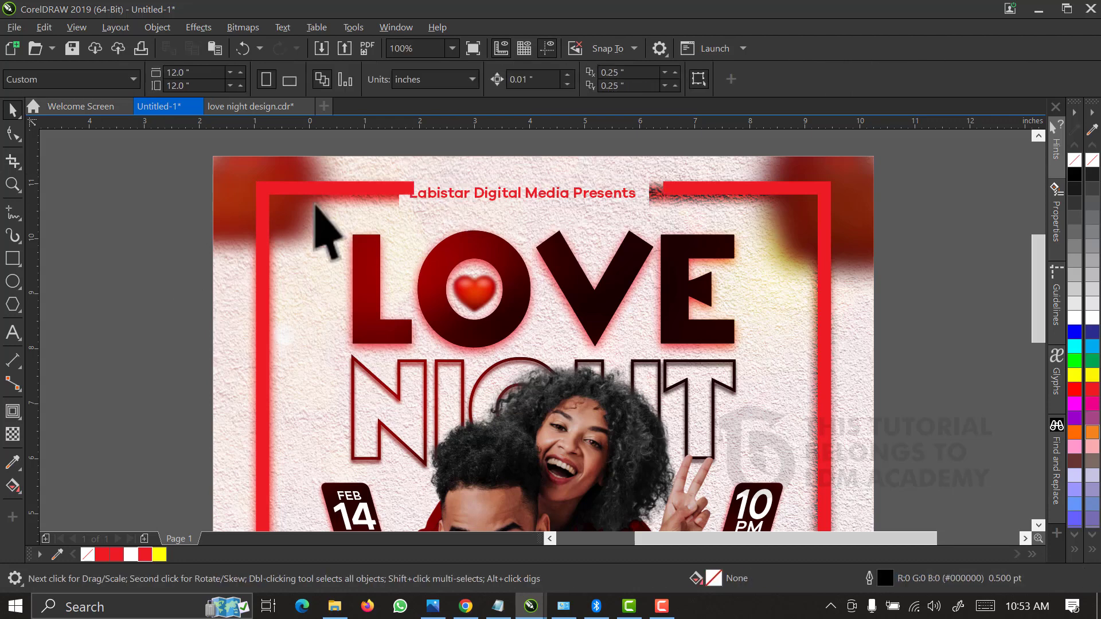
Copy the image 60f1f3f6bf46c from the LOVE NIGHT RESOURCES folder into the flyer and PowerClip it inside the red frame
click(452, 49)
click(435, 77)
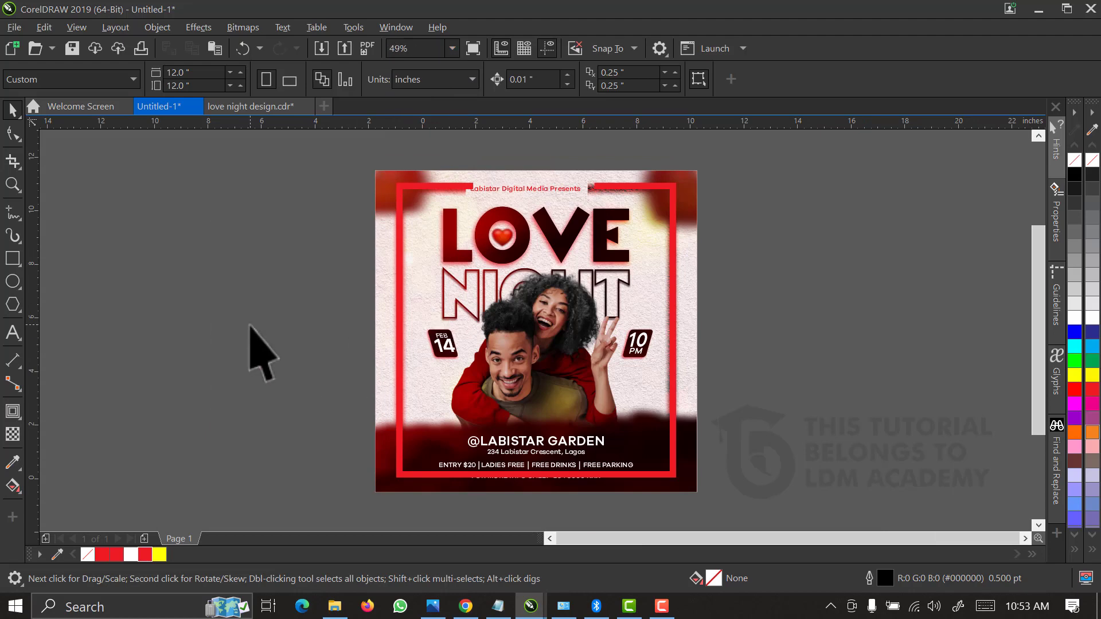
click(335, 608)
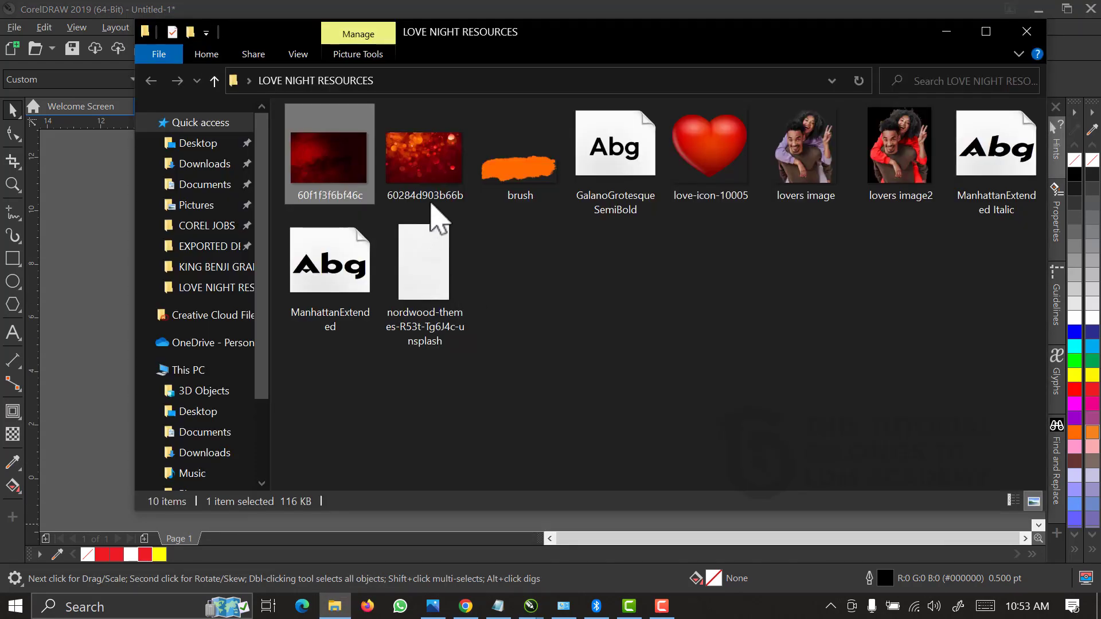
right_click(325, 457)
click(344, 500)
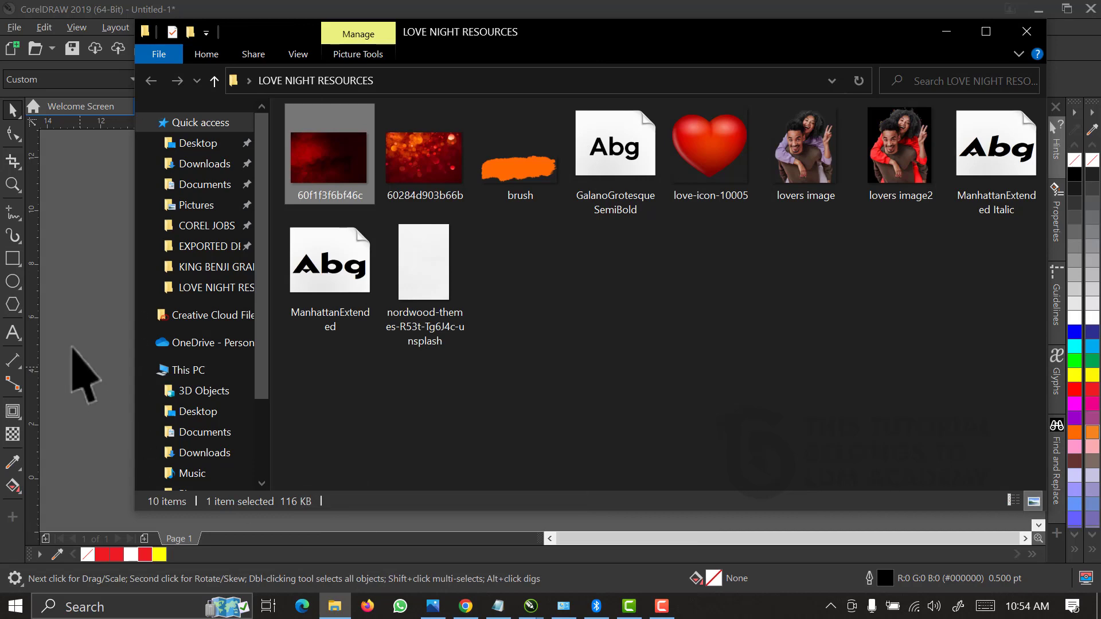
click(85, 375)
right_click(100, 224)
click(156, 364)
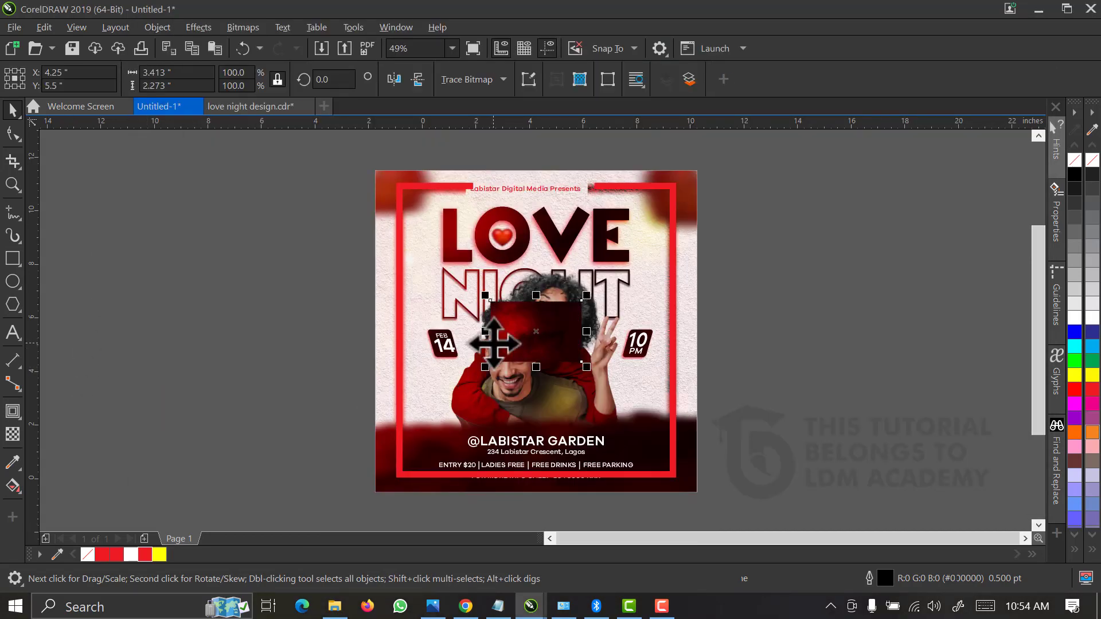
drag(503, 346, 407, 366)
click(465, 413)
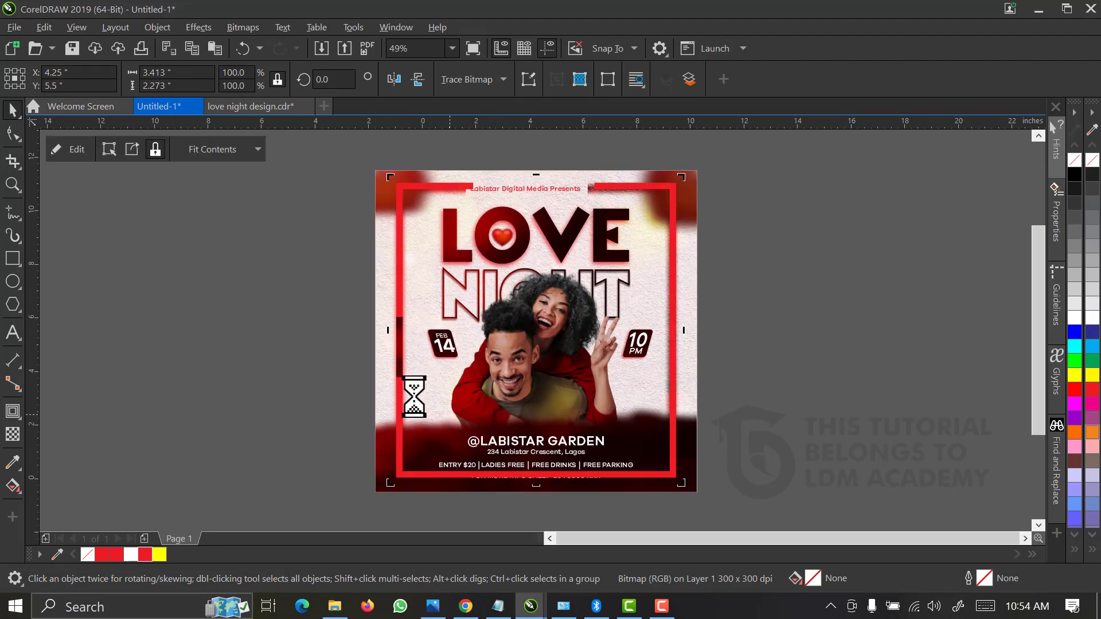
Edit the frame's PowerClip contents, resizing the image to about 15.8 by 12.08 inches so it covers the whole frame, and finish editing
right_click(398, 365)
click(461, 140)
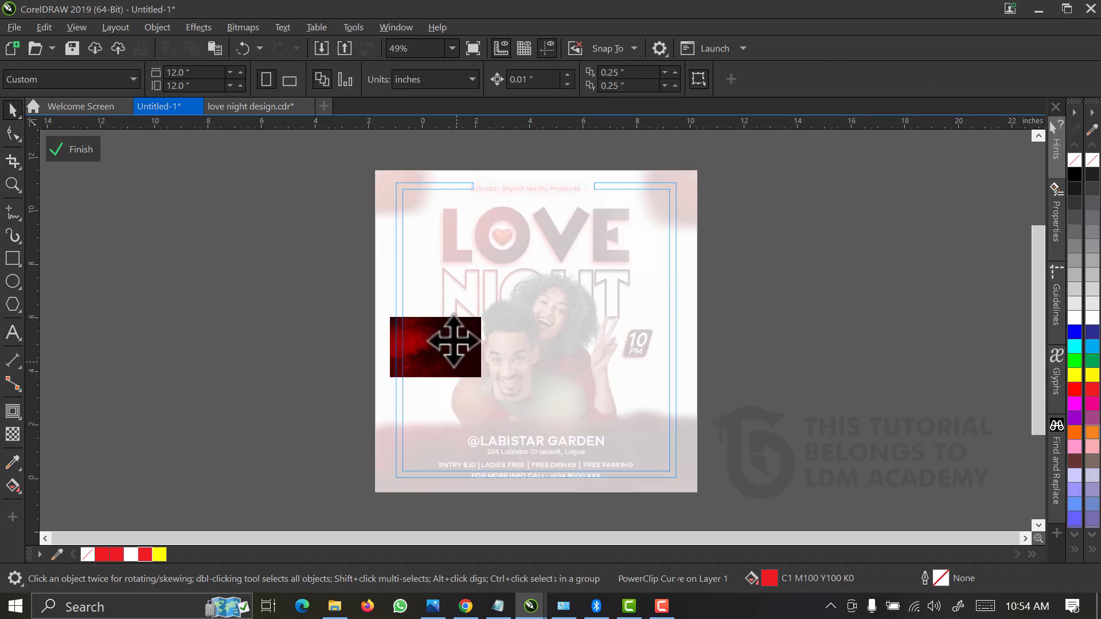
drag(452, 341, 426, 208)
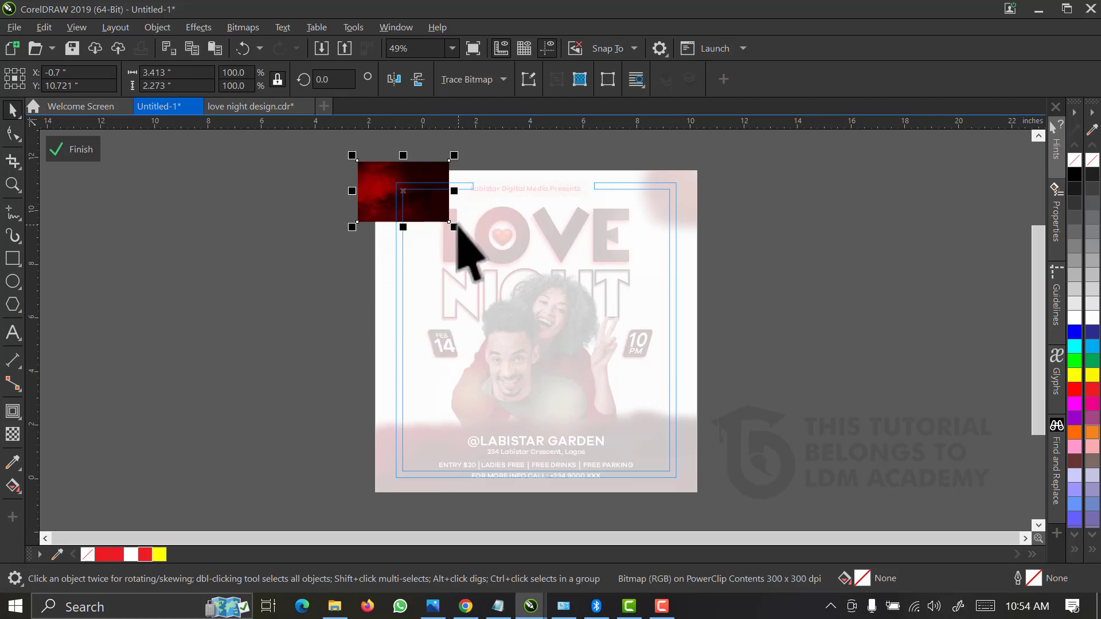
drag(454, 227, 764, 401)
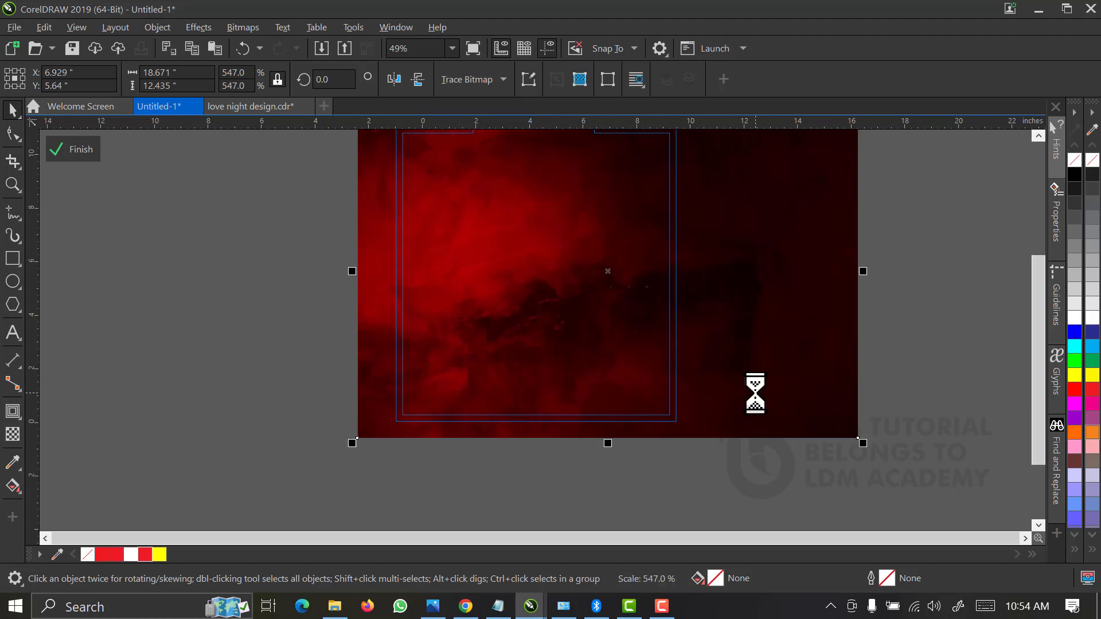
drag(746, 394, 721, 391)
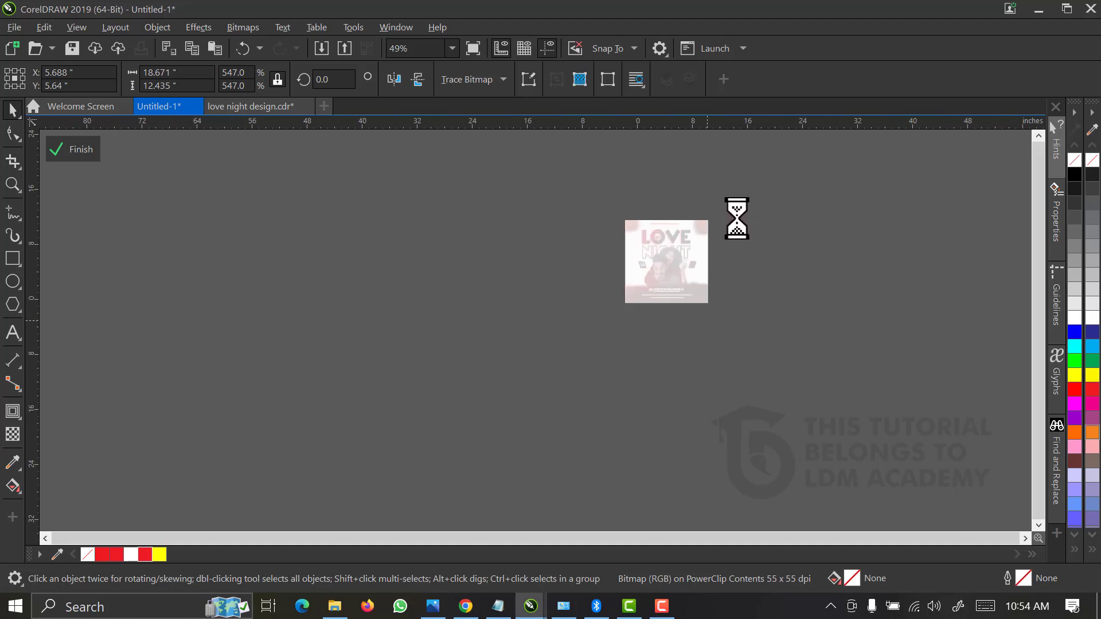
key(z)
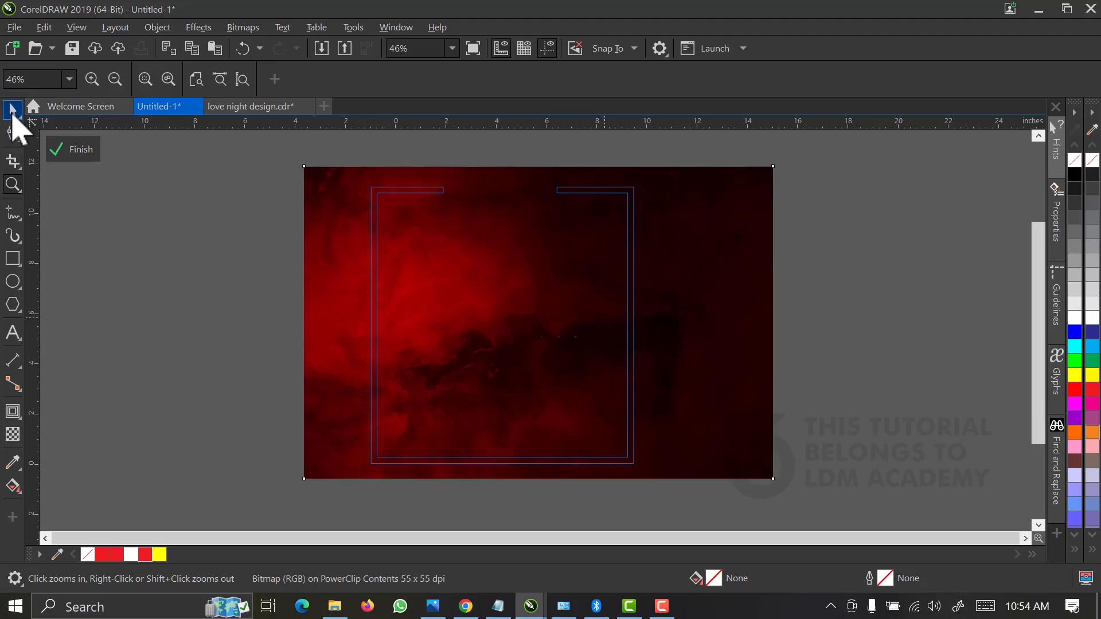
click(321, 219)
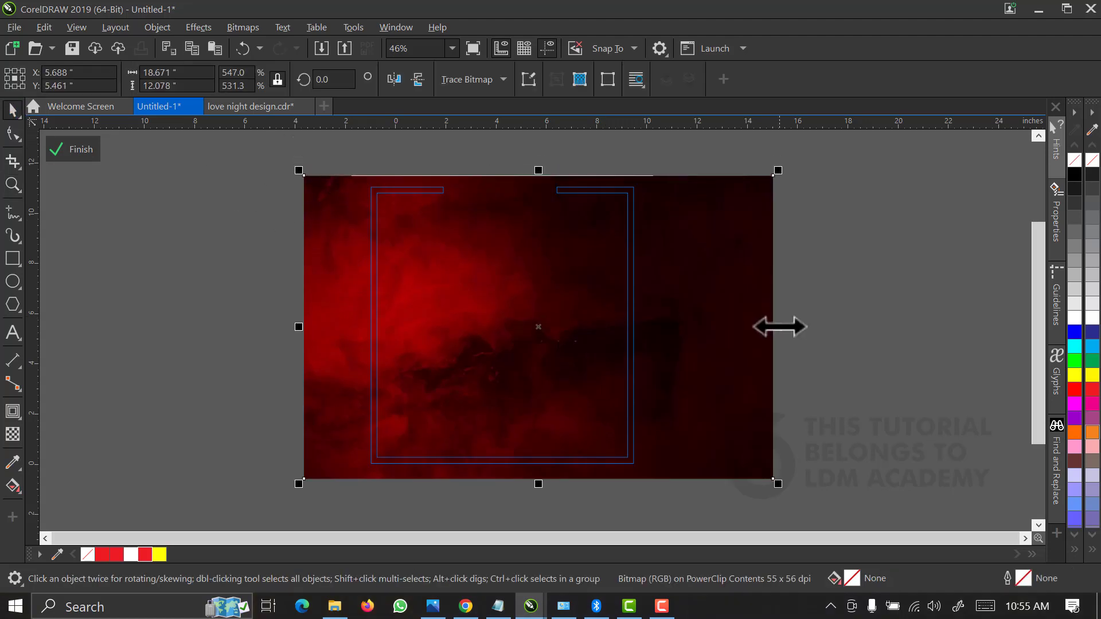
drag(707, 350, 707, 351)
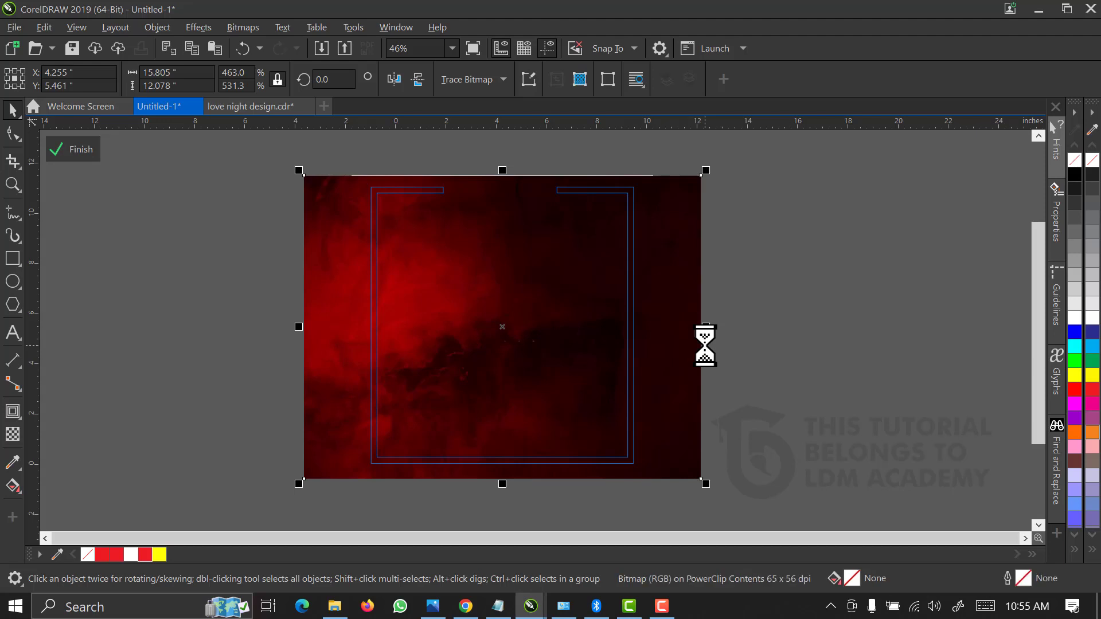
click(73, 150)
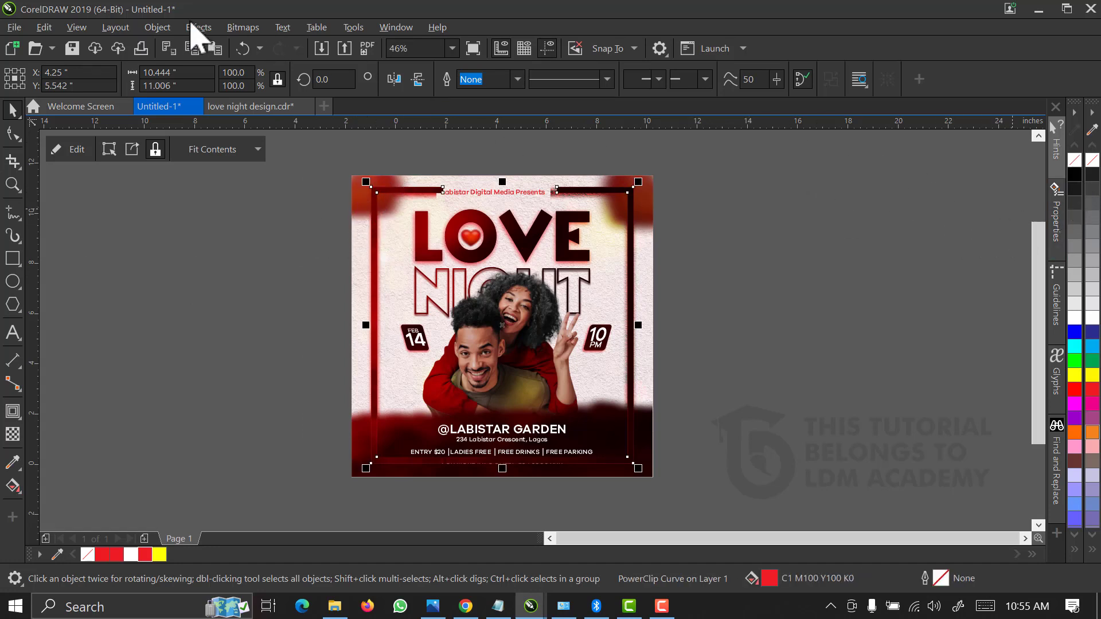
Convert the image-filled frame to a bitmap at 400 dpi
click(238, 27)
click(261, 45)
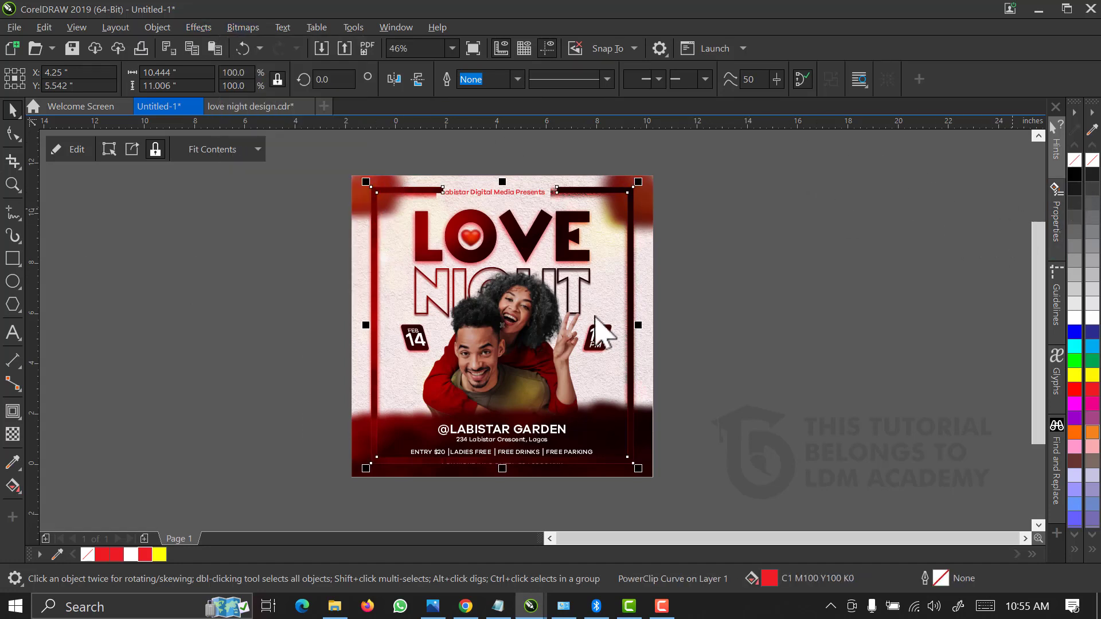
click(579, 394)
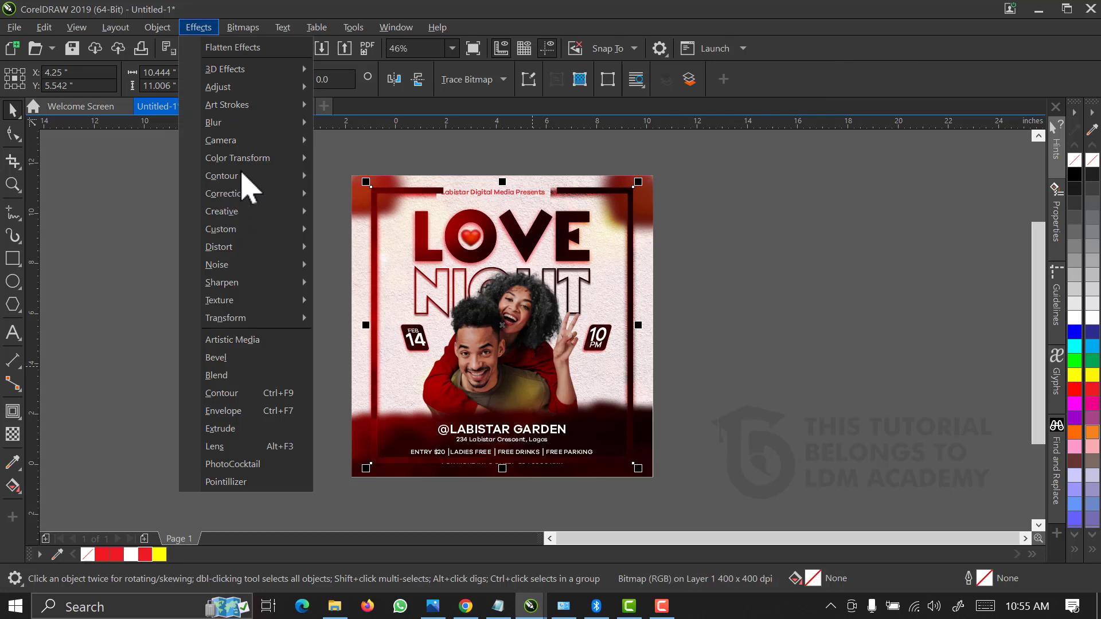
Apply a Gaussian Blur with a radius of about 35.4 pixels to the frame bitmap
mouse_move(275, 125)
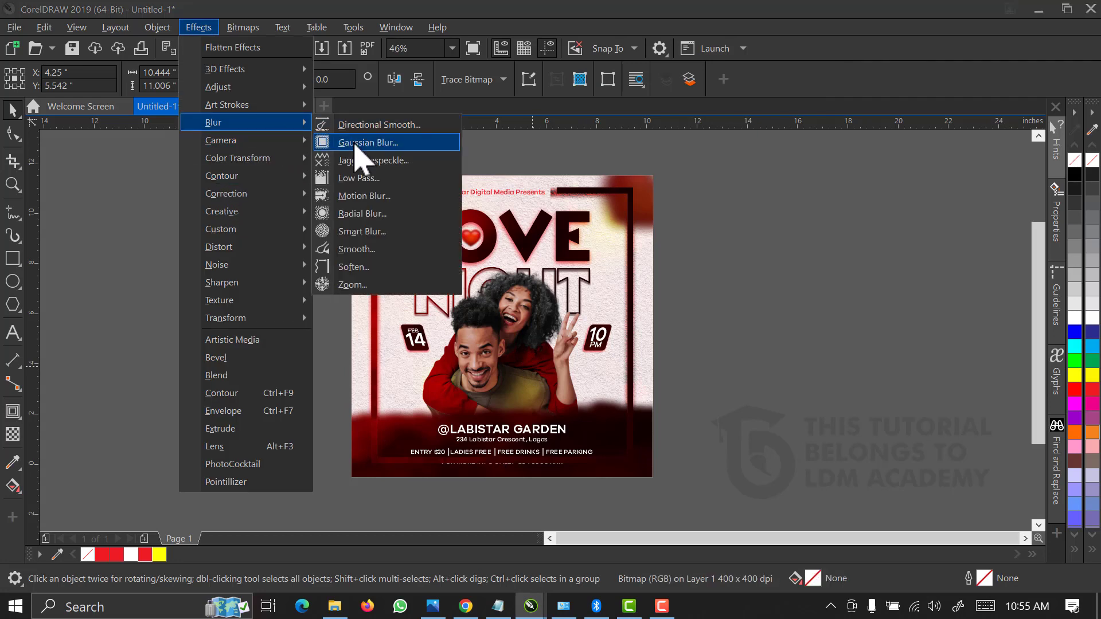
click(355, 144)
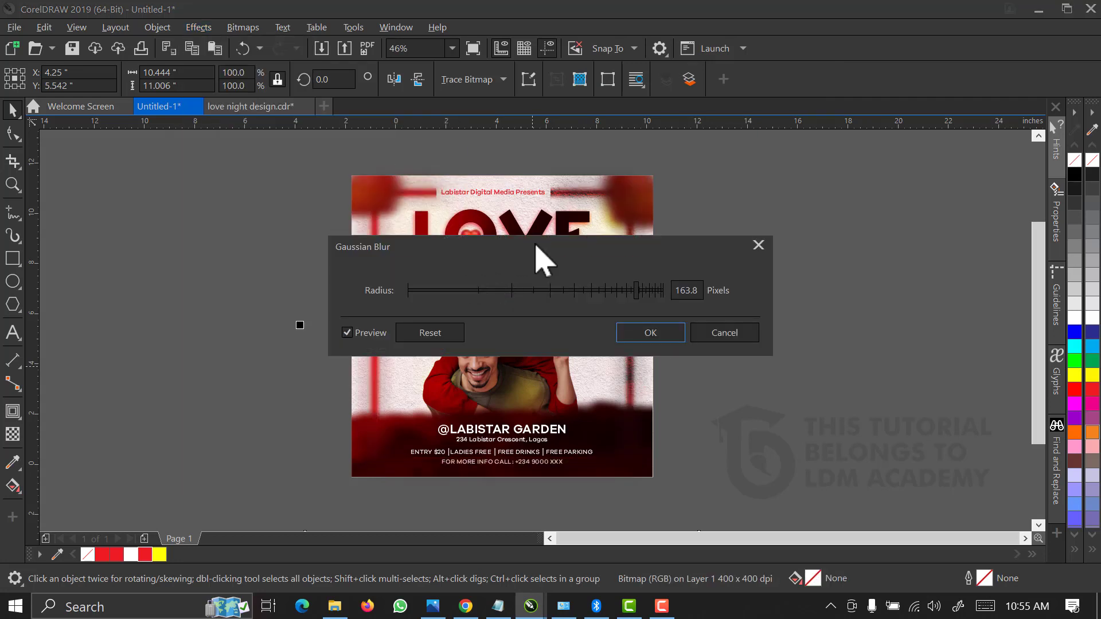
drag(608, 292, 539, 294)
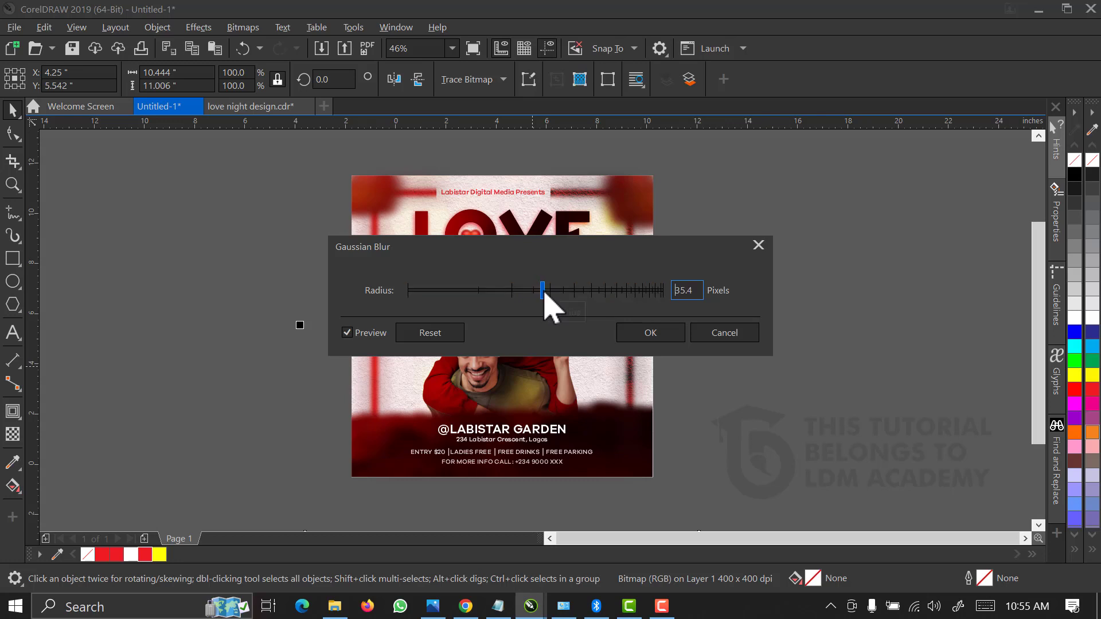
click(647, 342)
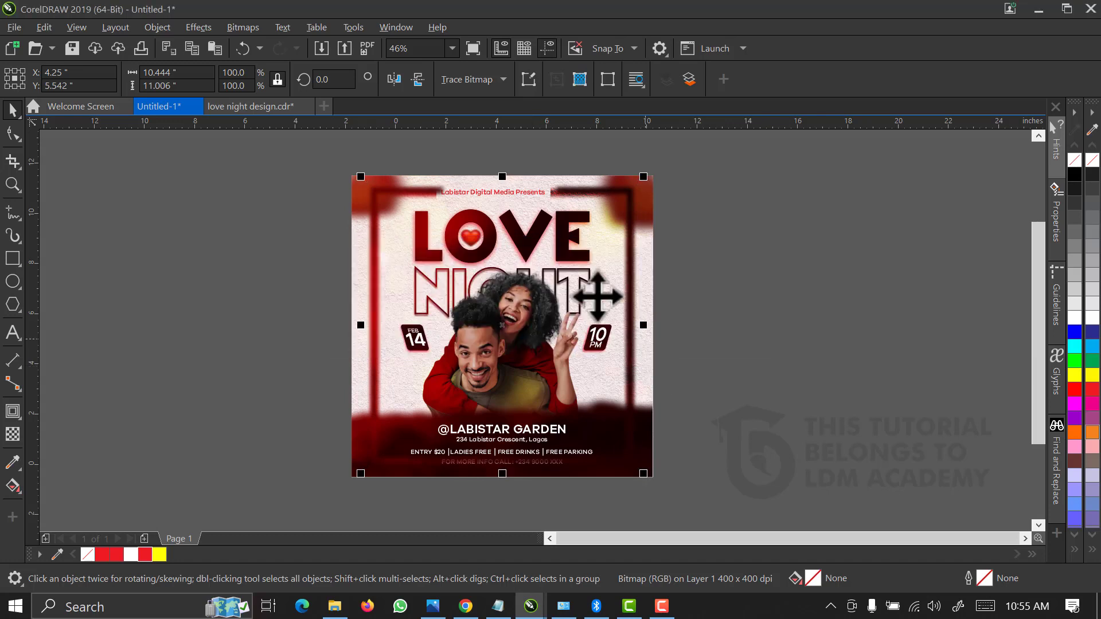
Move the blurred frame off to the right of the flyer and undo the move
drag(575, 204, 791, 250)
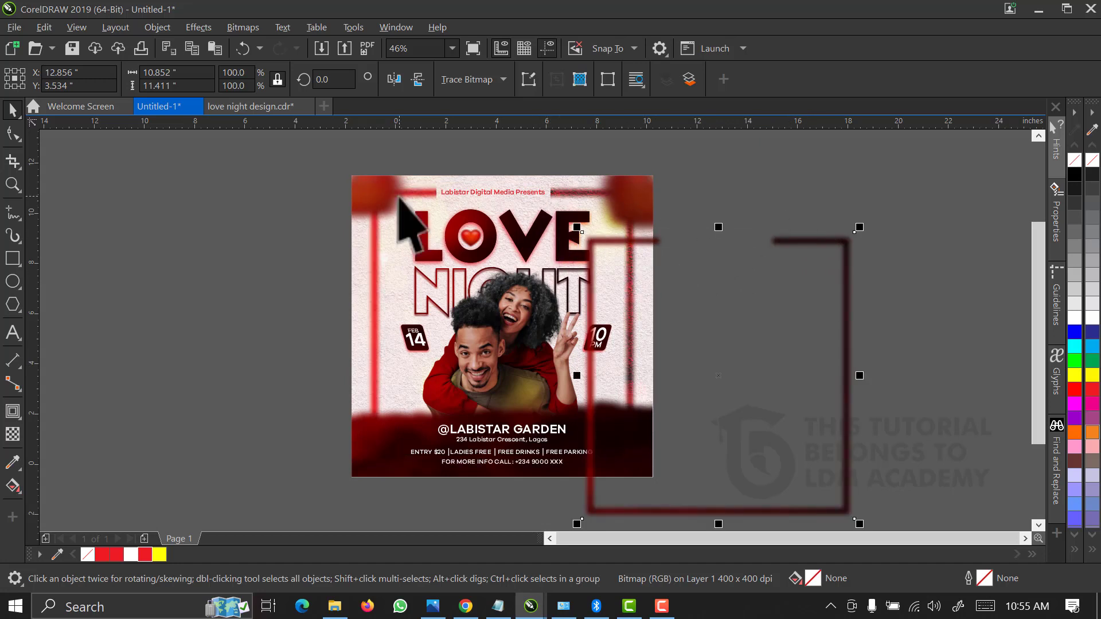
click(242, 48)
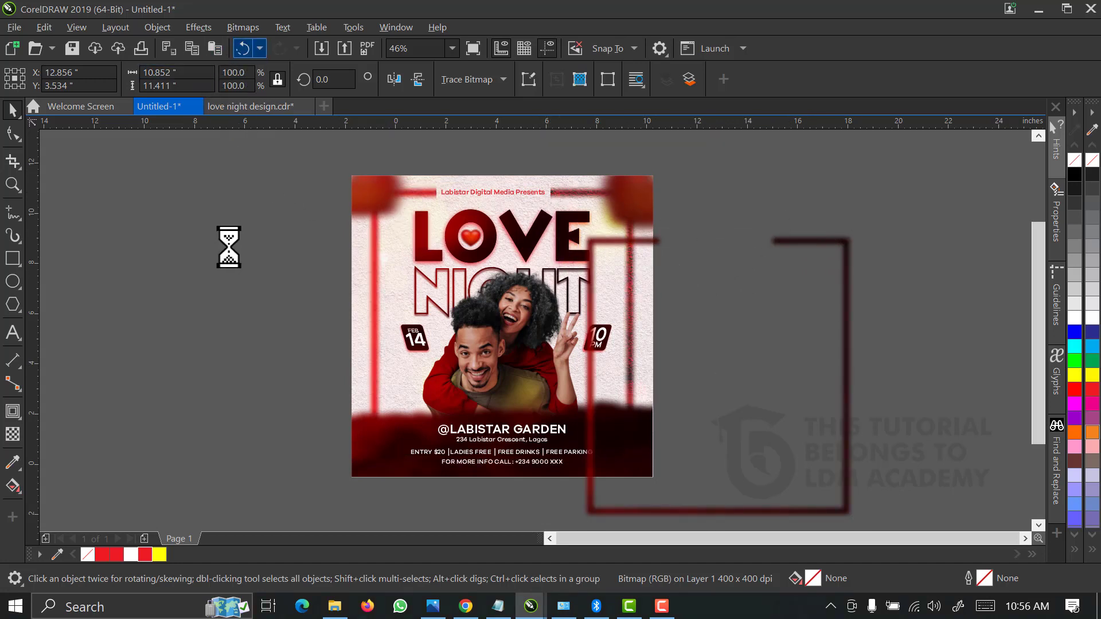
Set the blurred frame's transparency merge mode to Color Burn
click(12, 435)
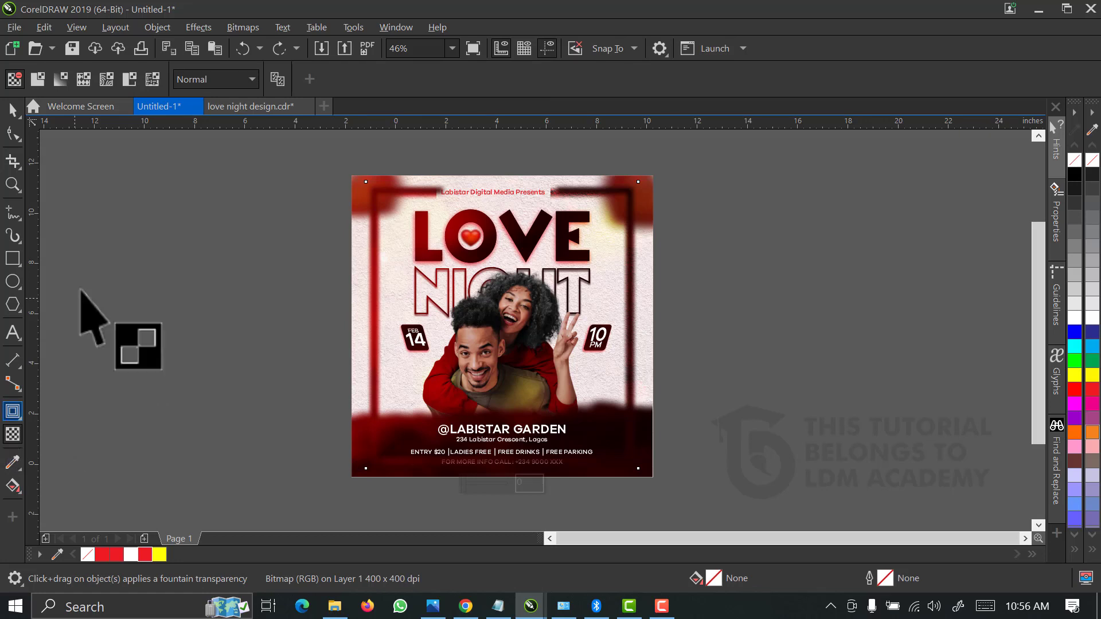
click(222, 80)
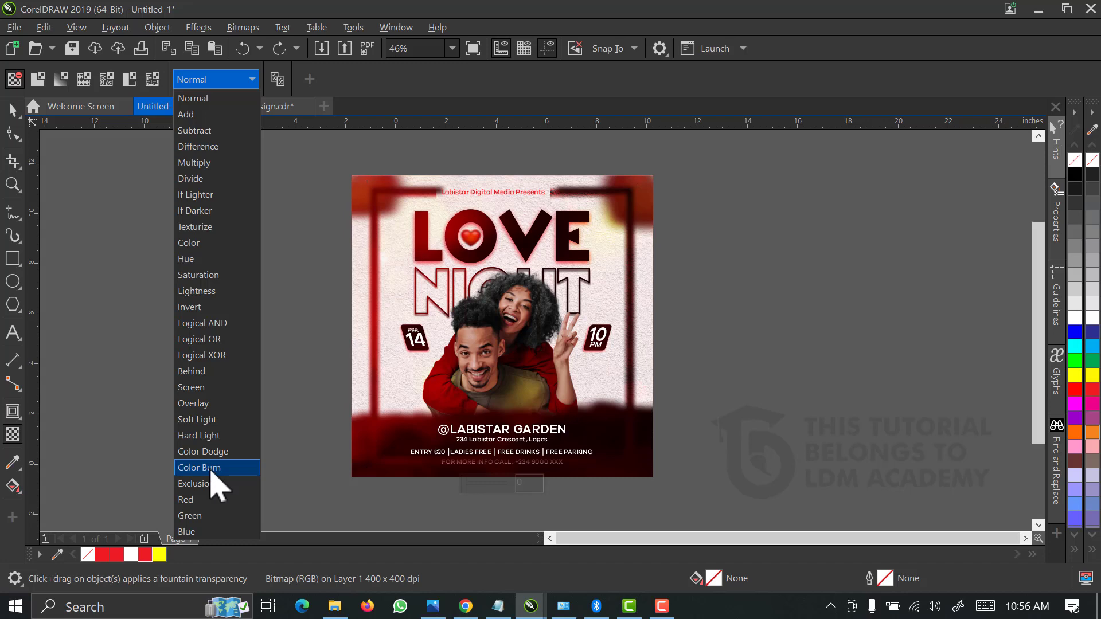
click(211, 468)
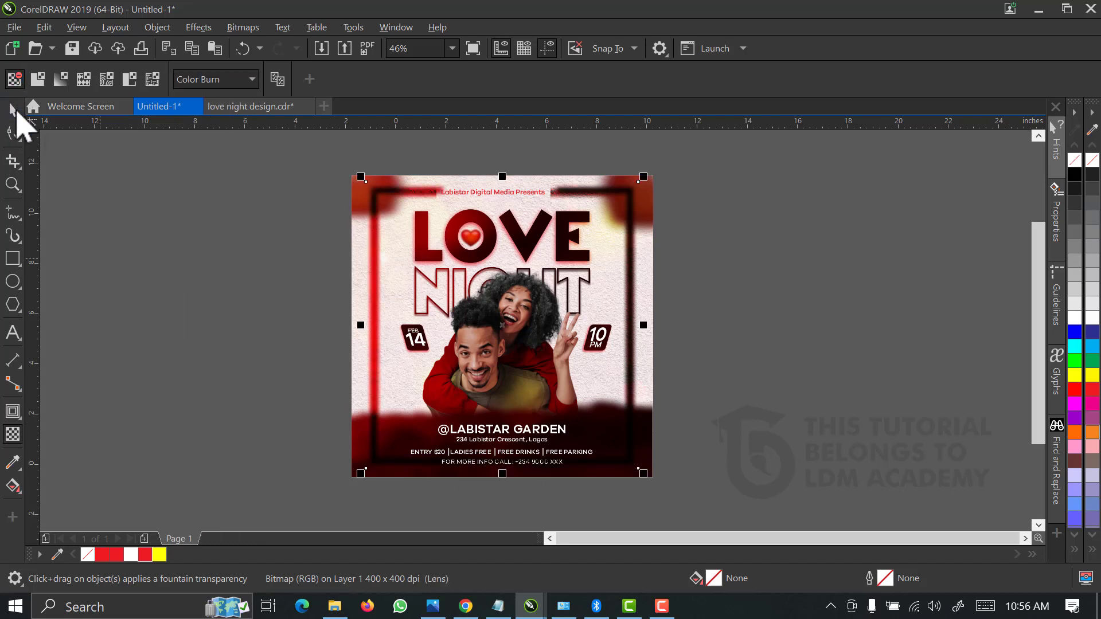
click(14, 110)
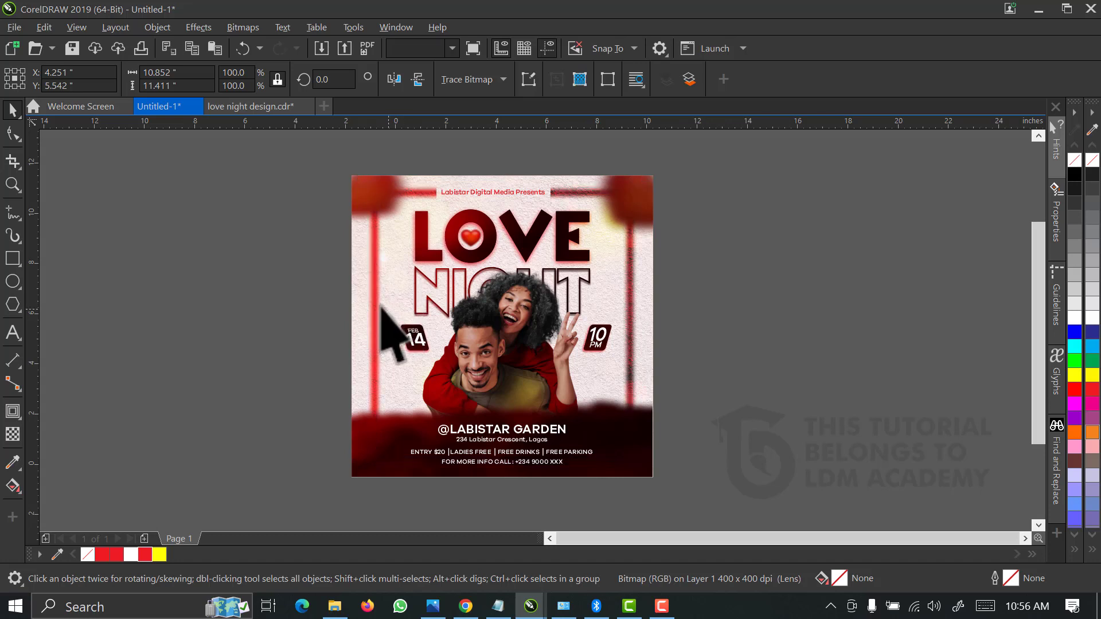
Move the extra blurred black frame off the flyer onto the empty area to its right
drag(378, 315, 692, 315)
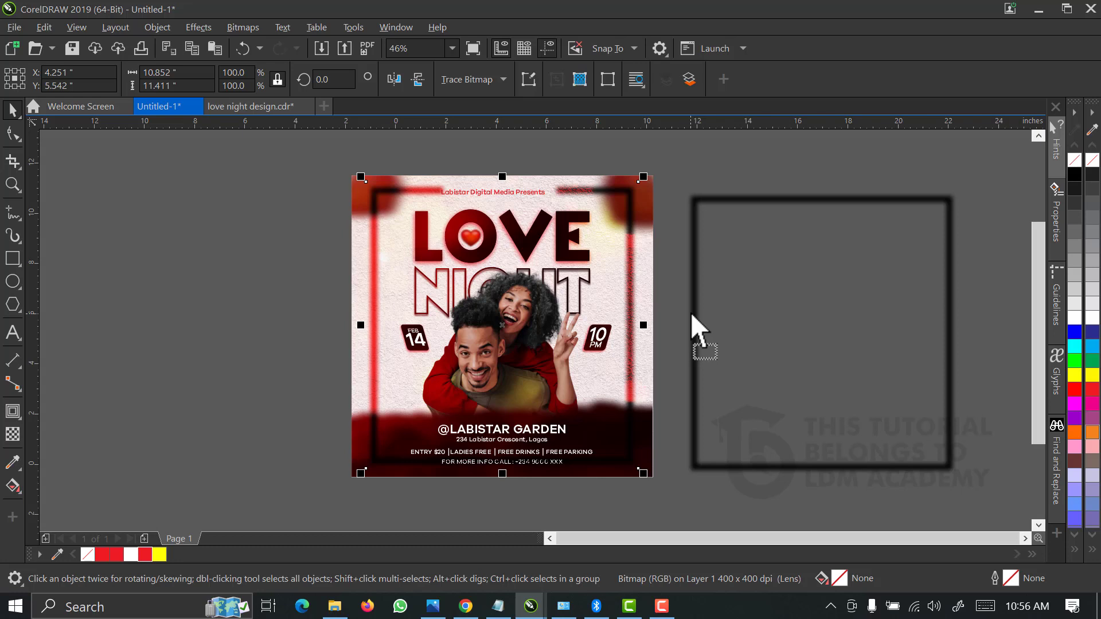
click(314, 195)
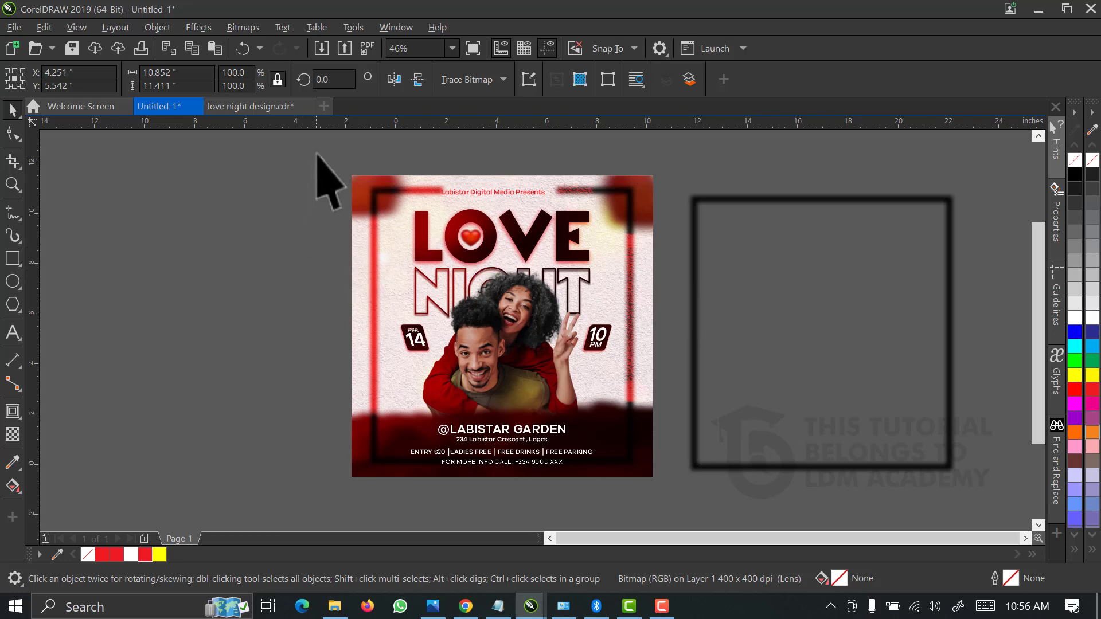
Bring the blurred red shapes in the flyer's upper corners and the dark red bottom area with its text in front of the frame
click(361, 188)
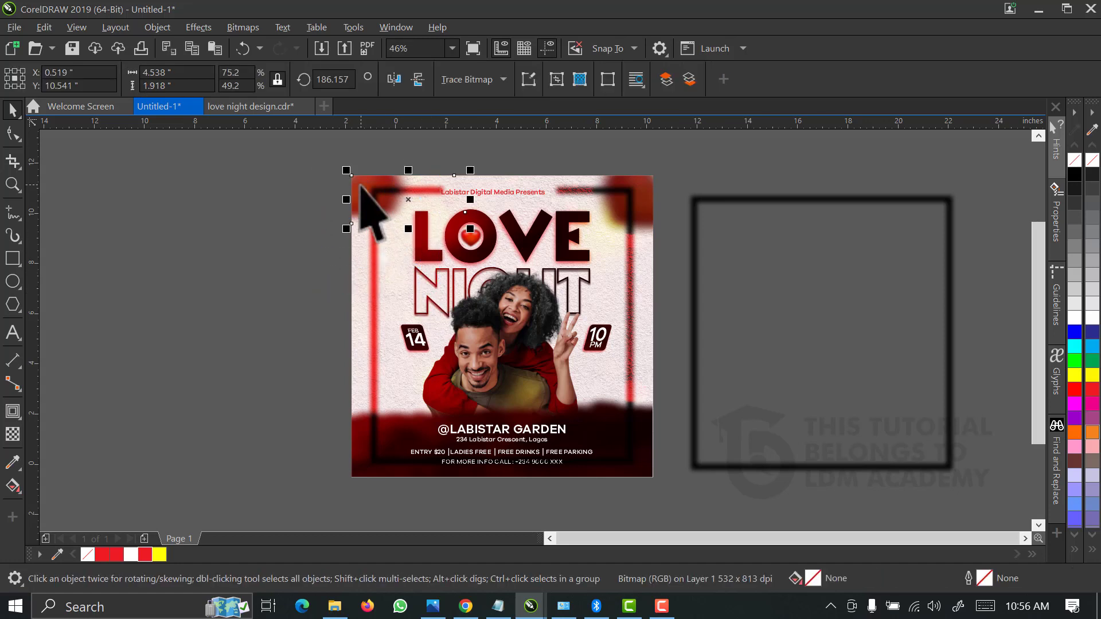
click(655, 185)
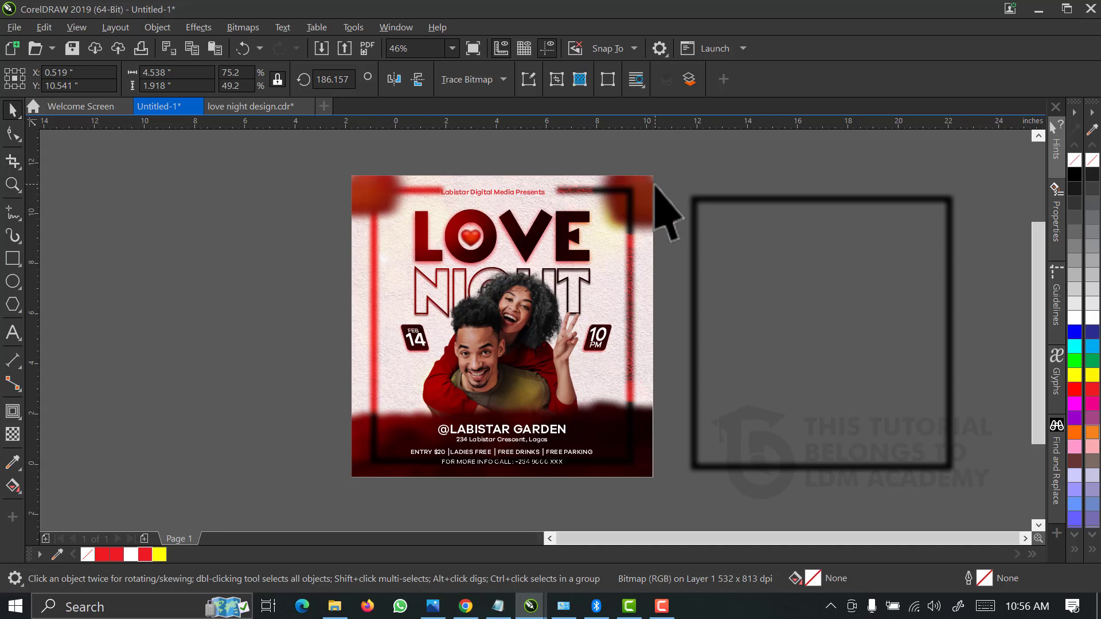
click(649, 188)
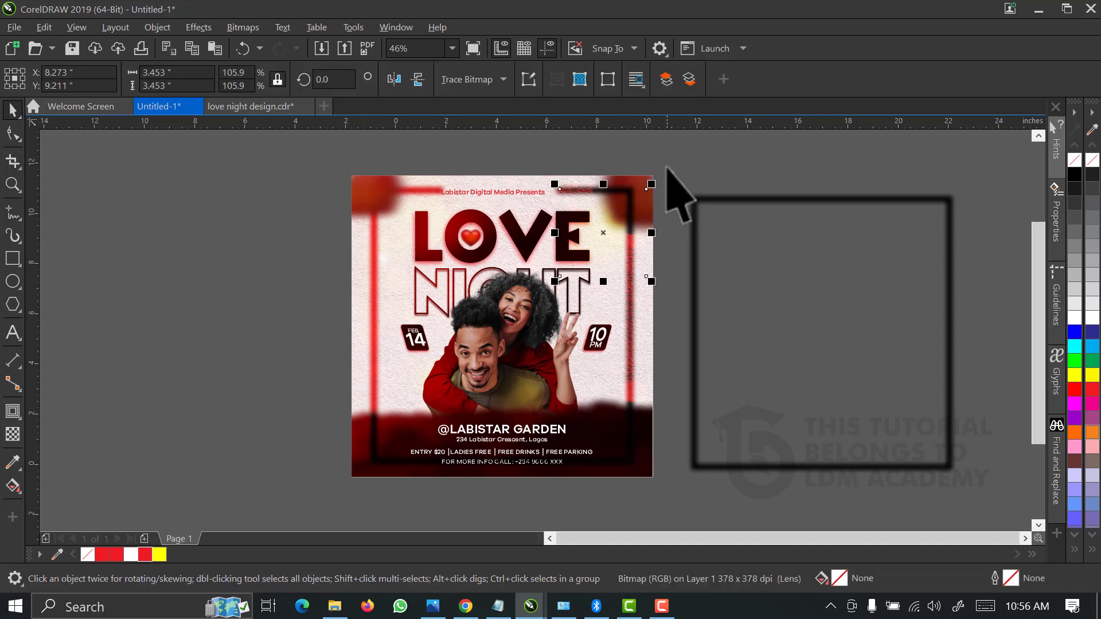
click(652, 184)
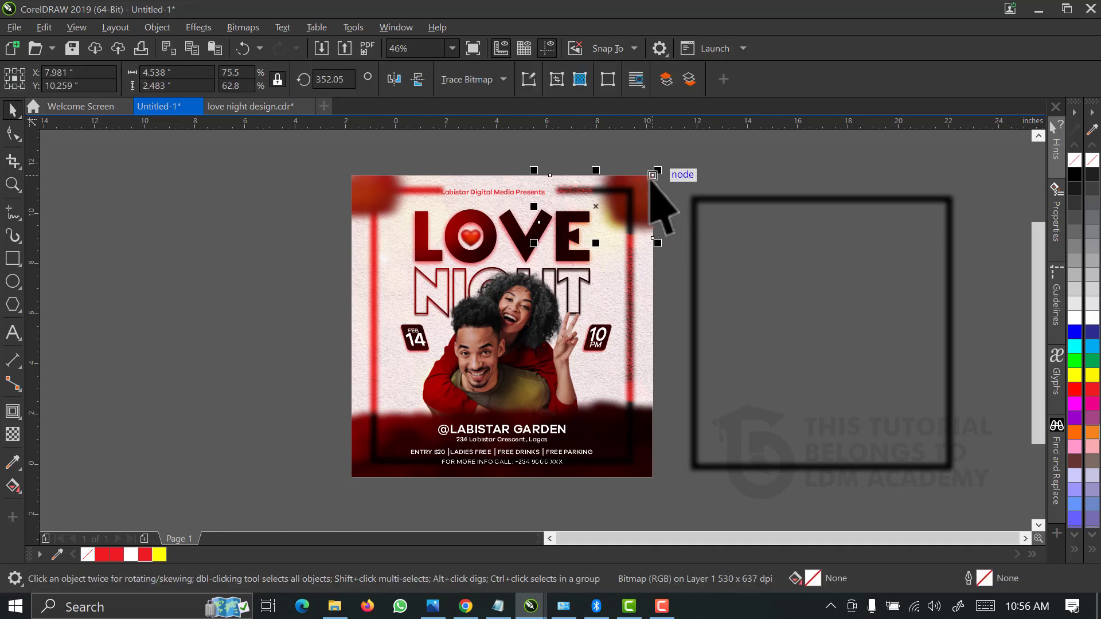
key(shift+Page_Up)
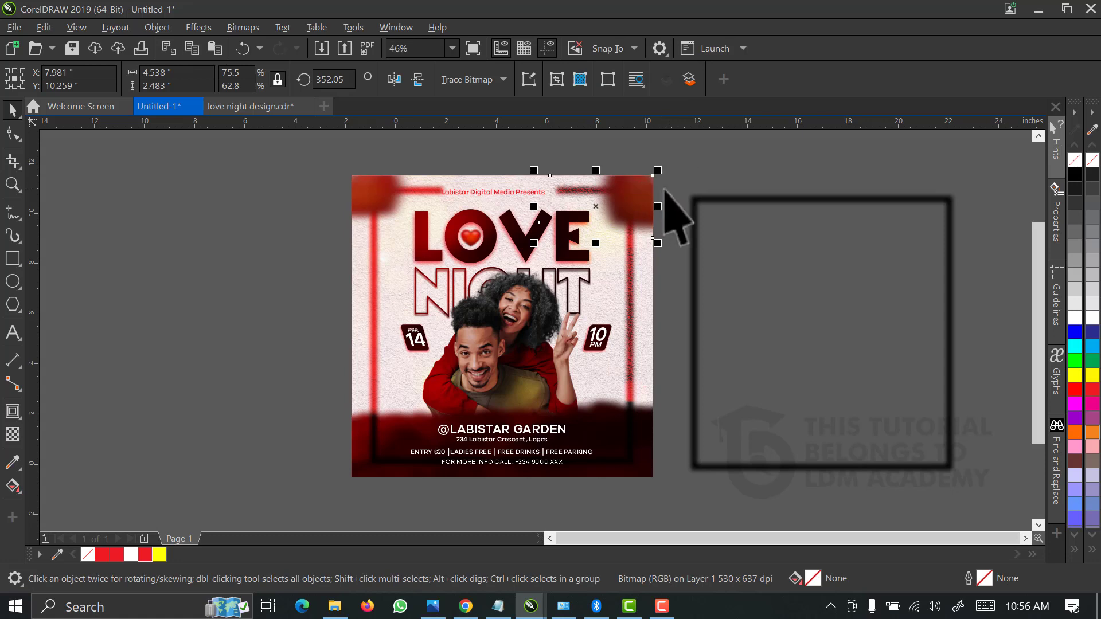
click(665, 190)
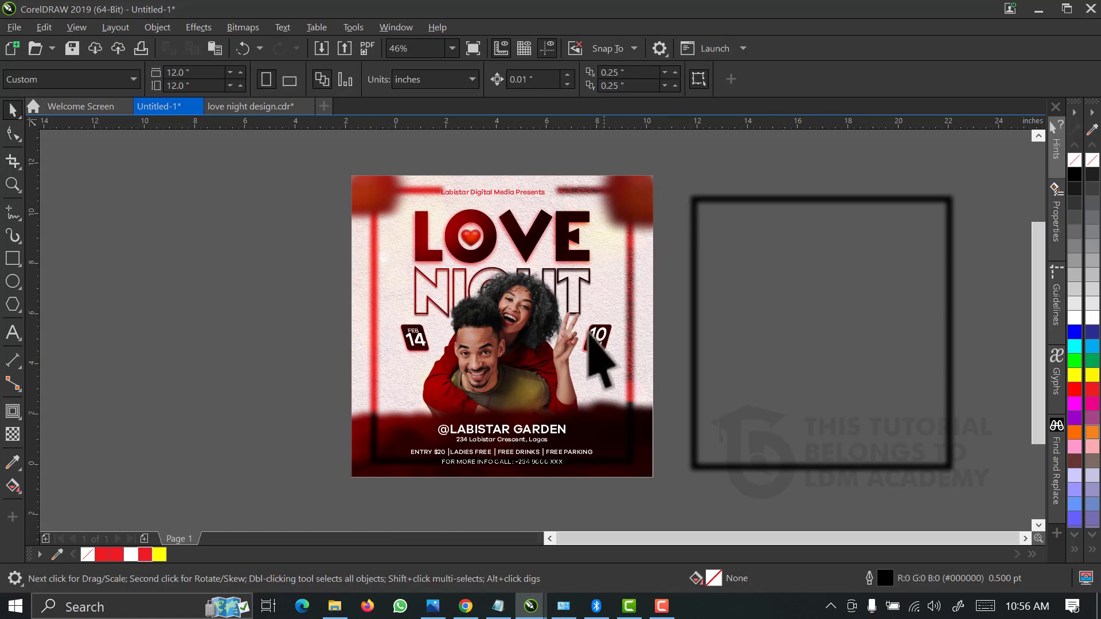
drag(700, 499, 211, 346)
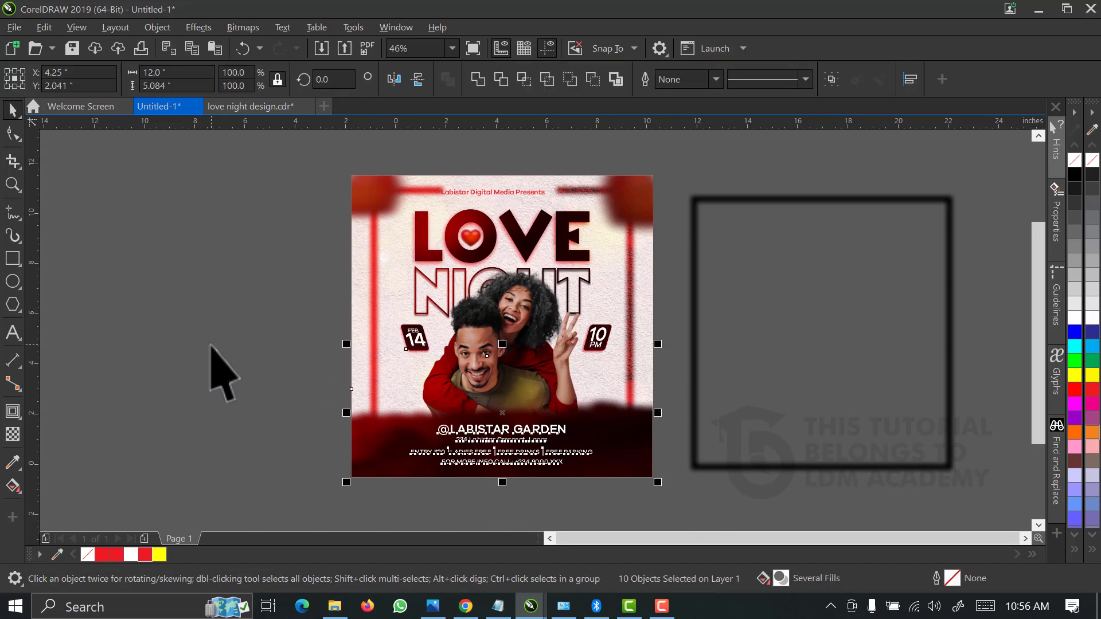
Delete the spare blurred frame lying to the right of the flyer
click(837, 351)
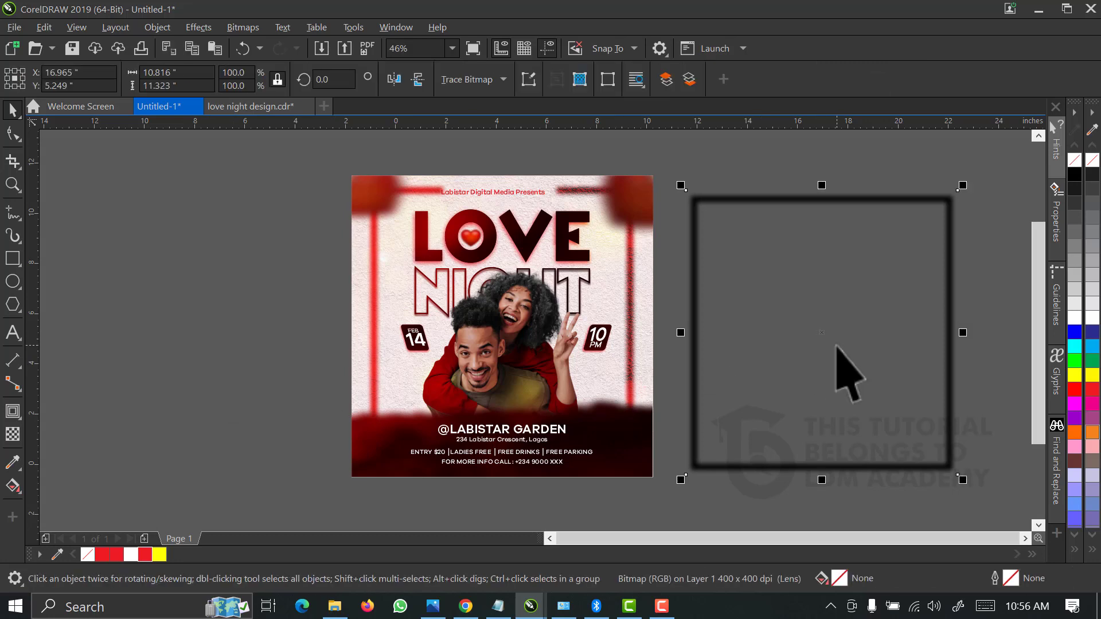
drag(836, 346, 831, 397)
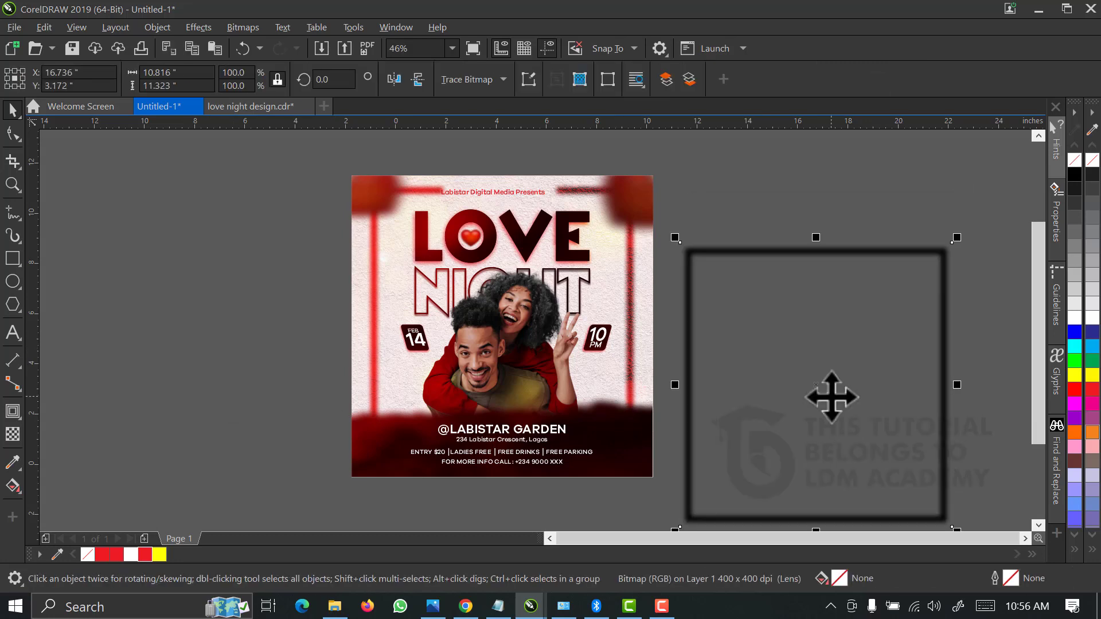
key(Delete)
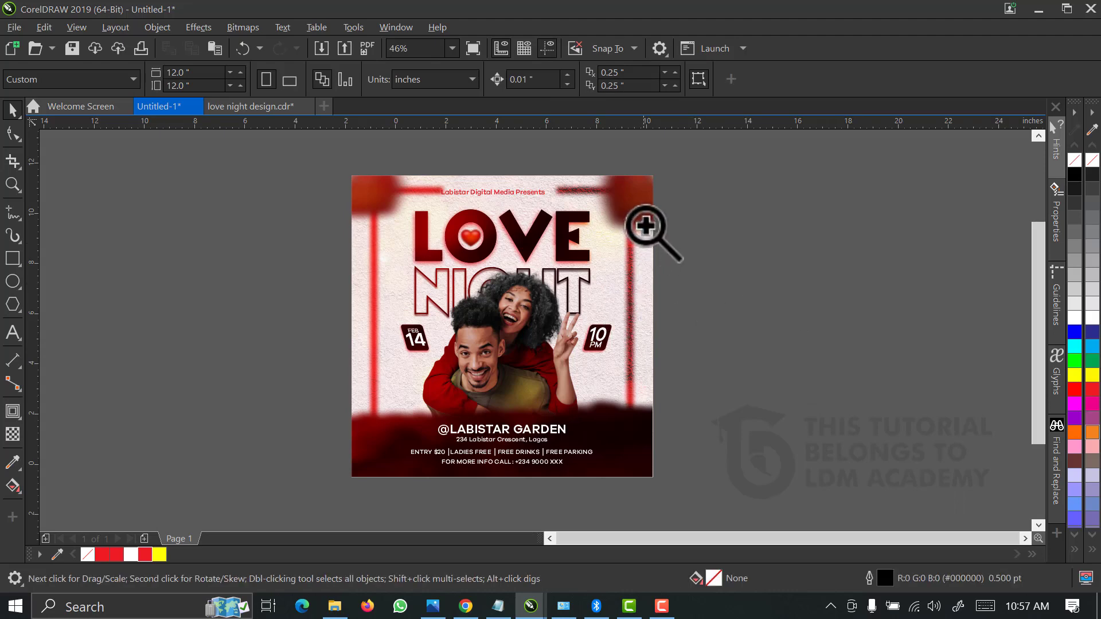
Move the "Labistar Digital Media Presents" header and the rectangle behind it into the gap in the frame's top edge
drag(674, 153, 289, 231)
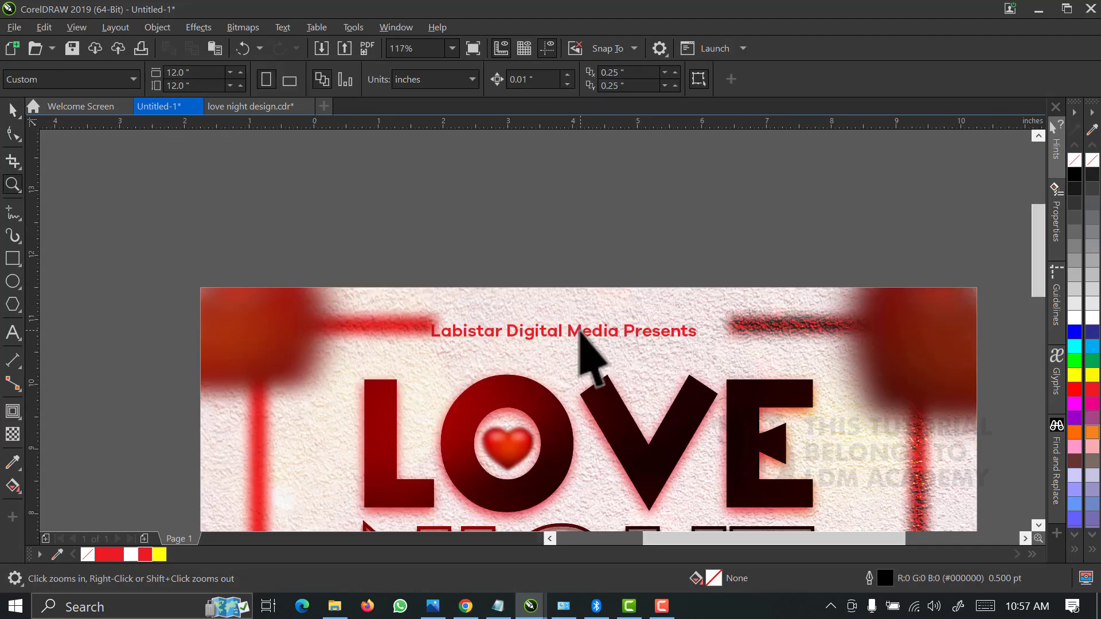
key(space)
click(580, 327)
drag(372, 236, 774, 413)
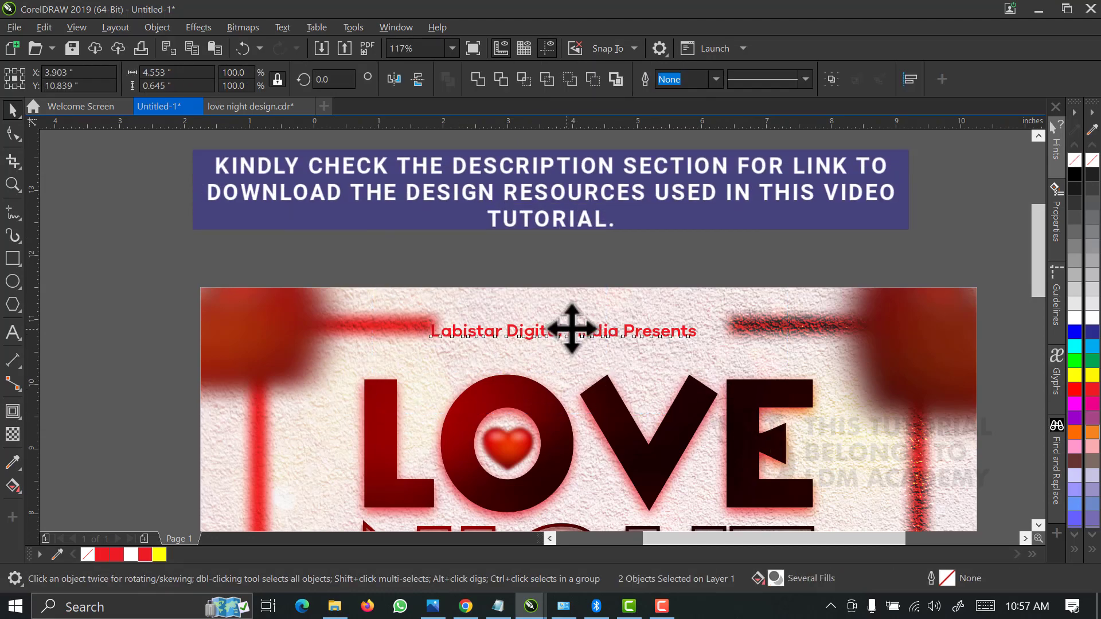
drag(572, 329, 587, 321)
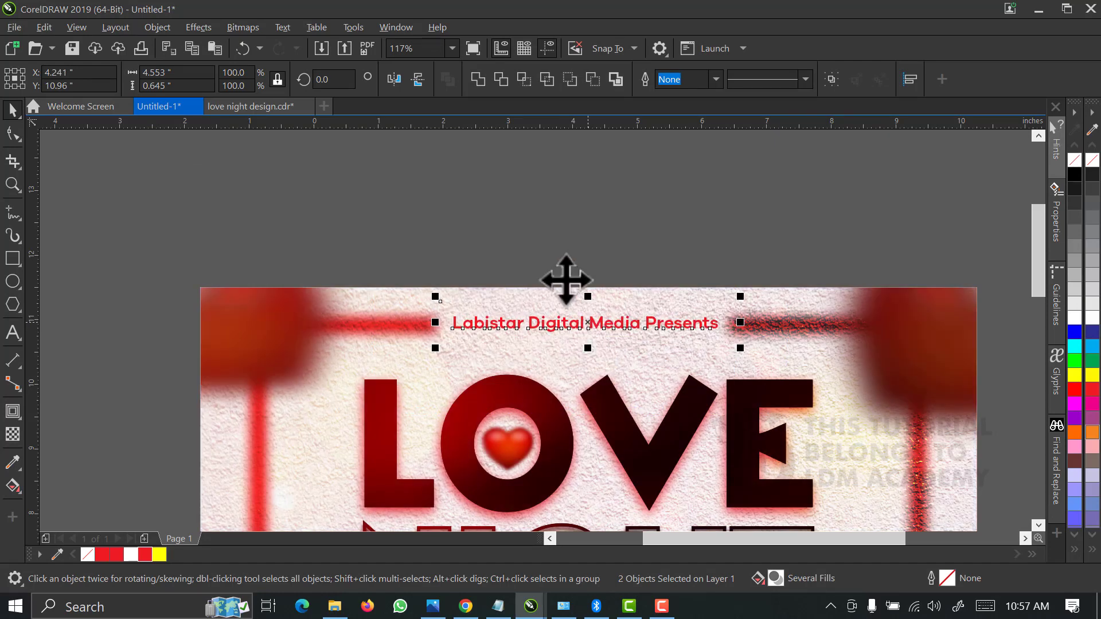
Shift only the header text slightly left to center it in the frame gap, and fit the whole page in view
click(490, 314)
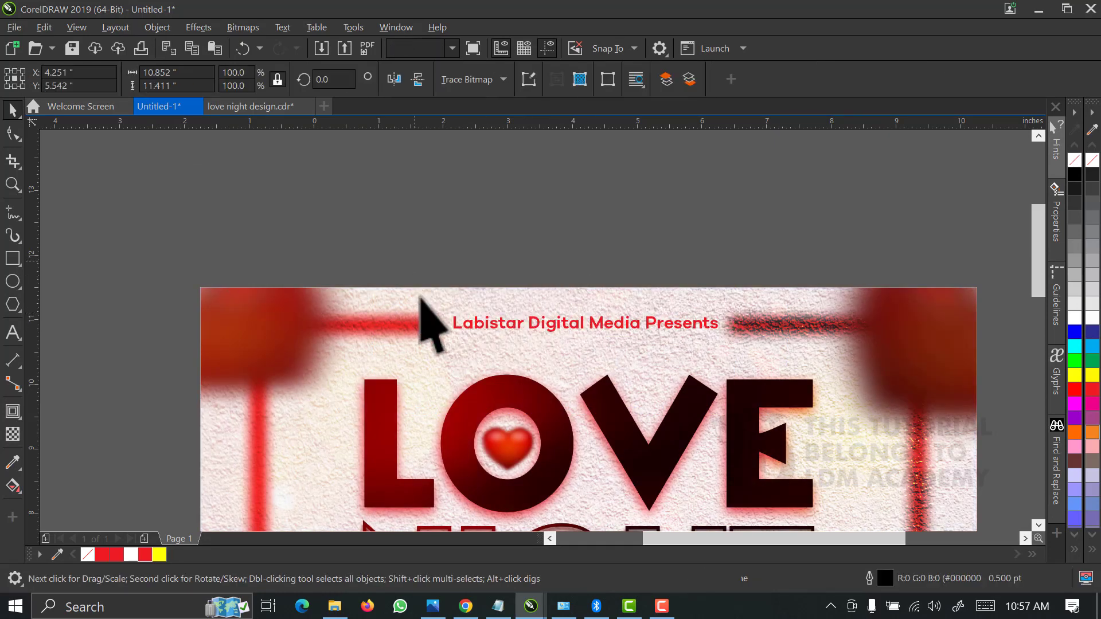
click(559, 341)
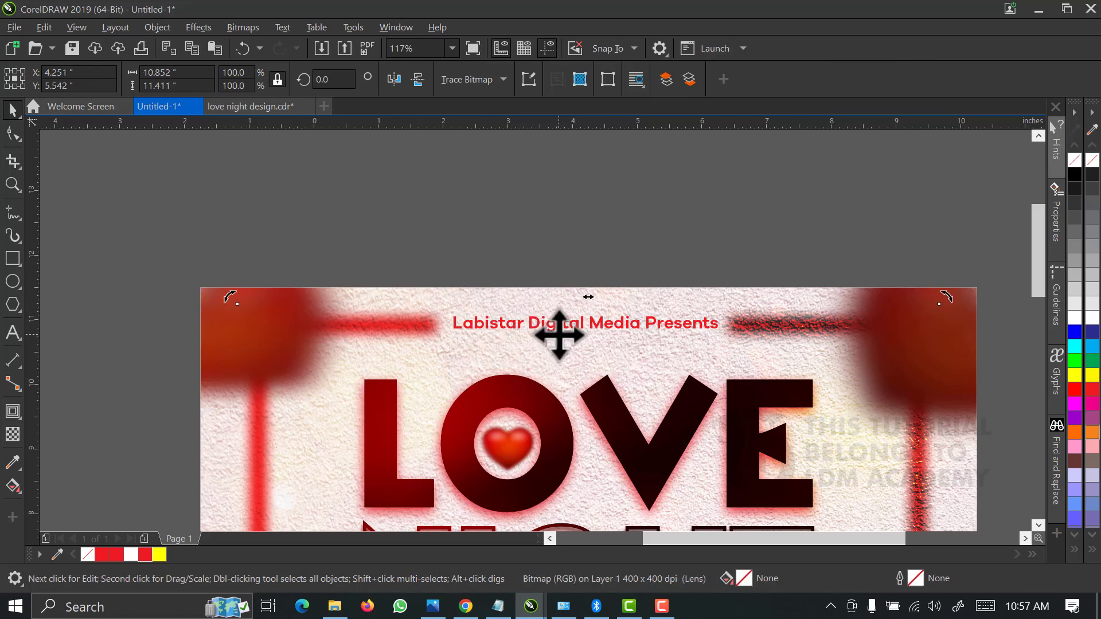
click(507, 262)
drag(426, 232, 730, 380)
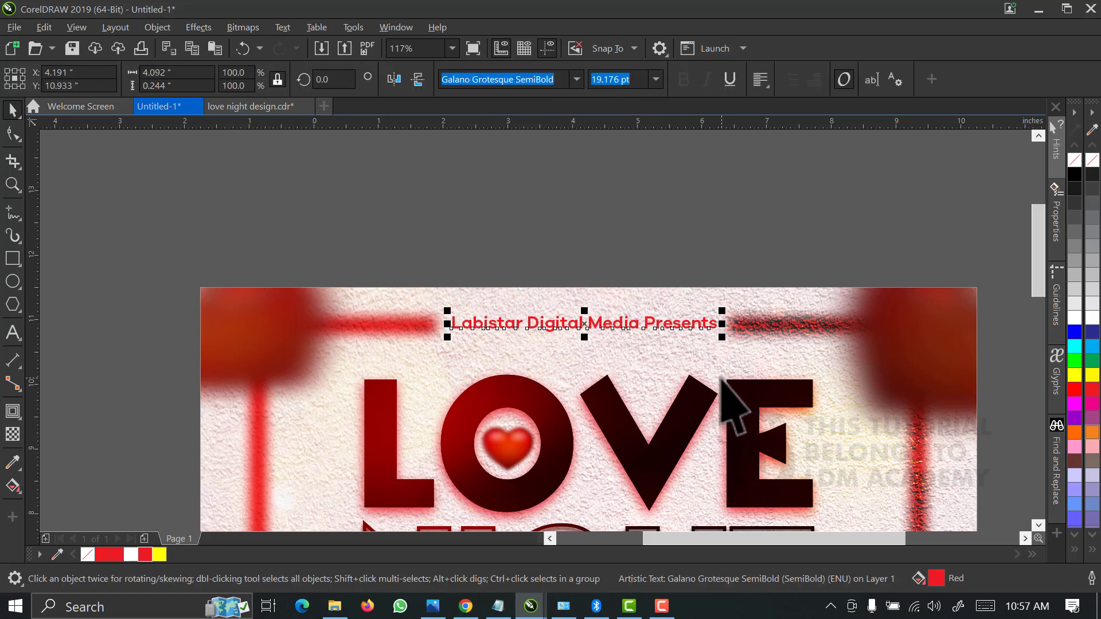
click(676, 266)
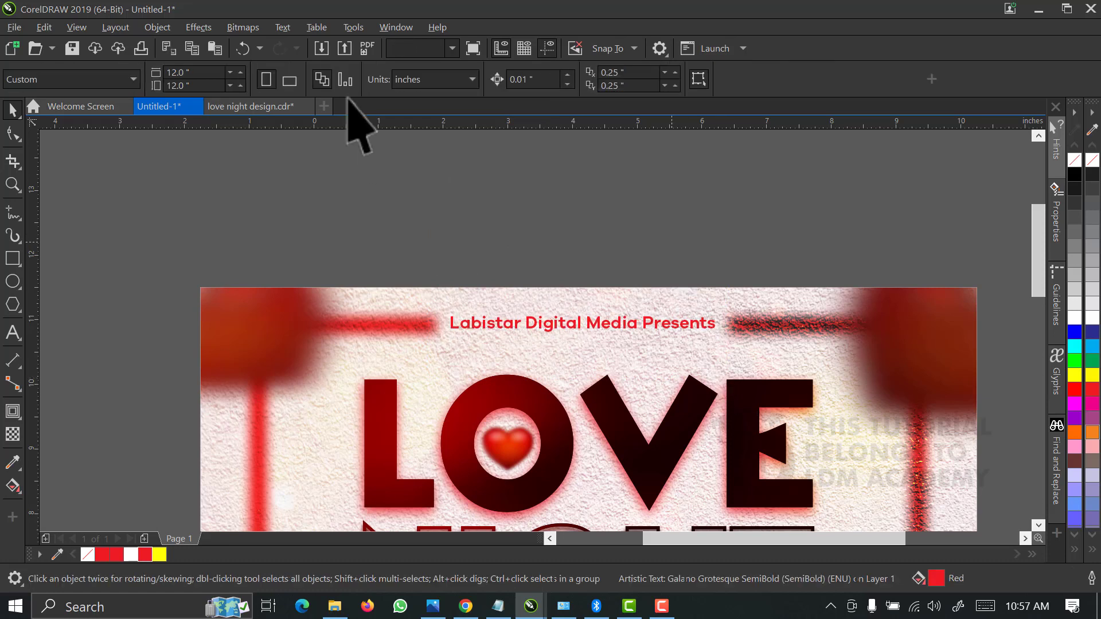
click(452, 48)
click(442, 86)
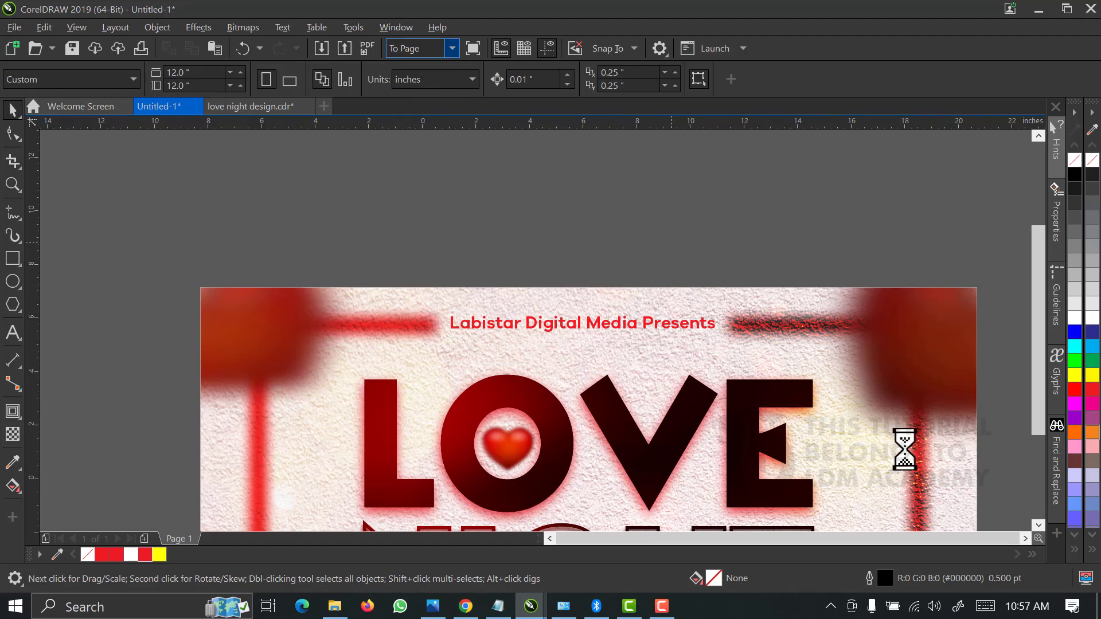